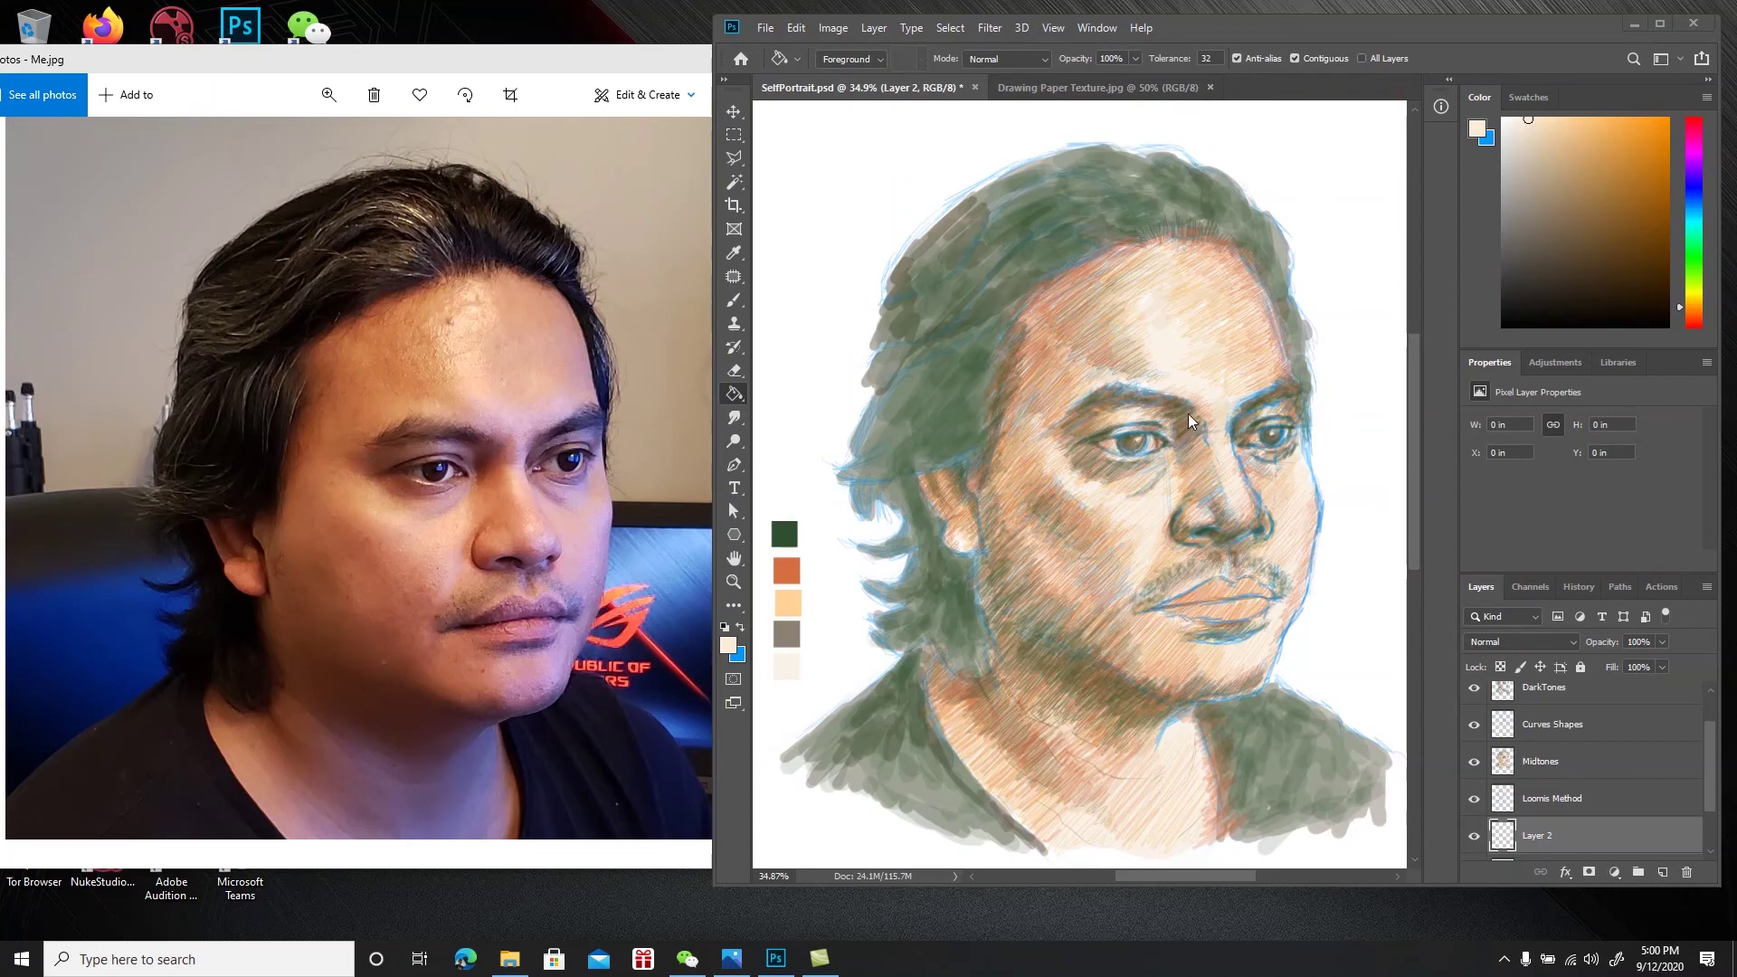
# Fill the traced silhouette of the portrait with the pale cream foreground colour on Layer 2 and clear the selection
pyautogui.click(1294, 29)
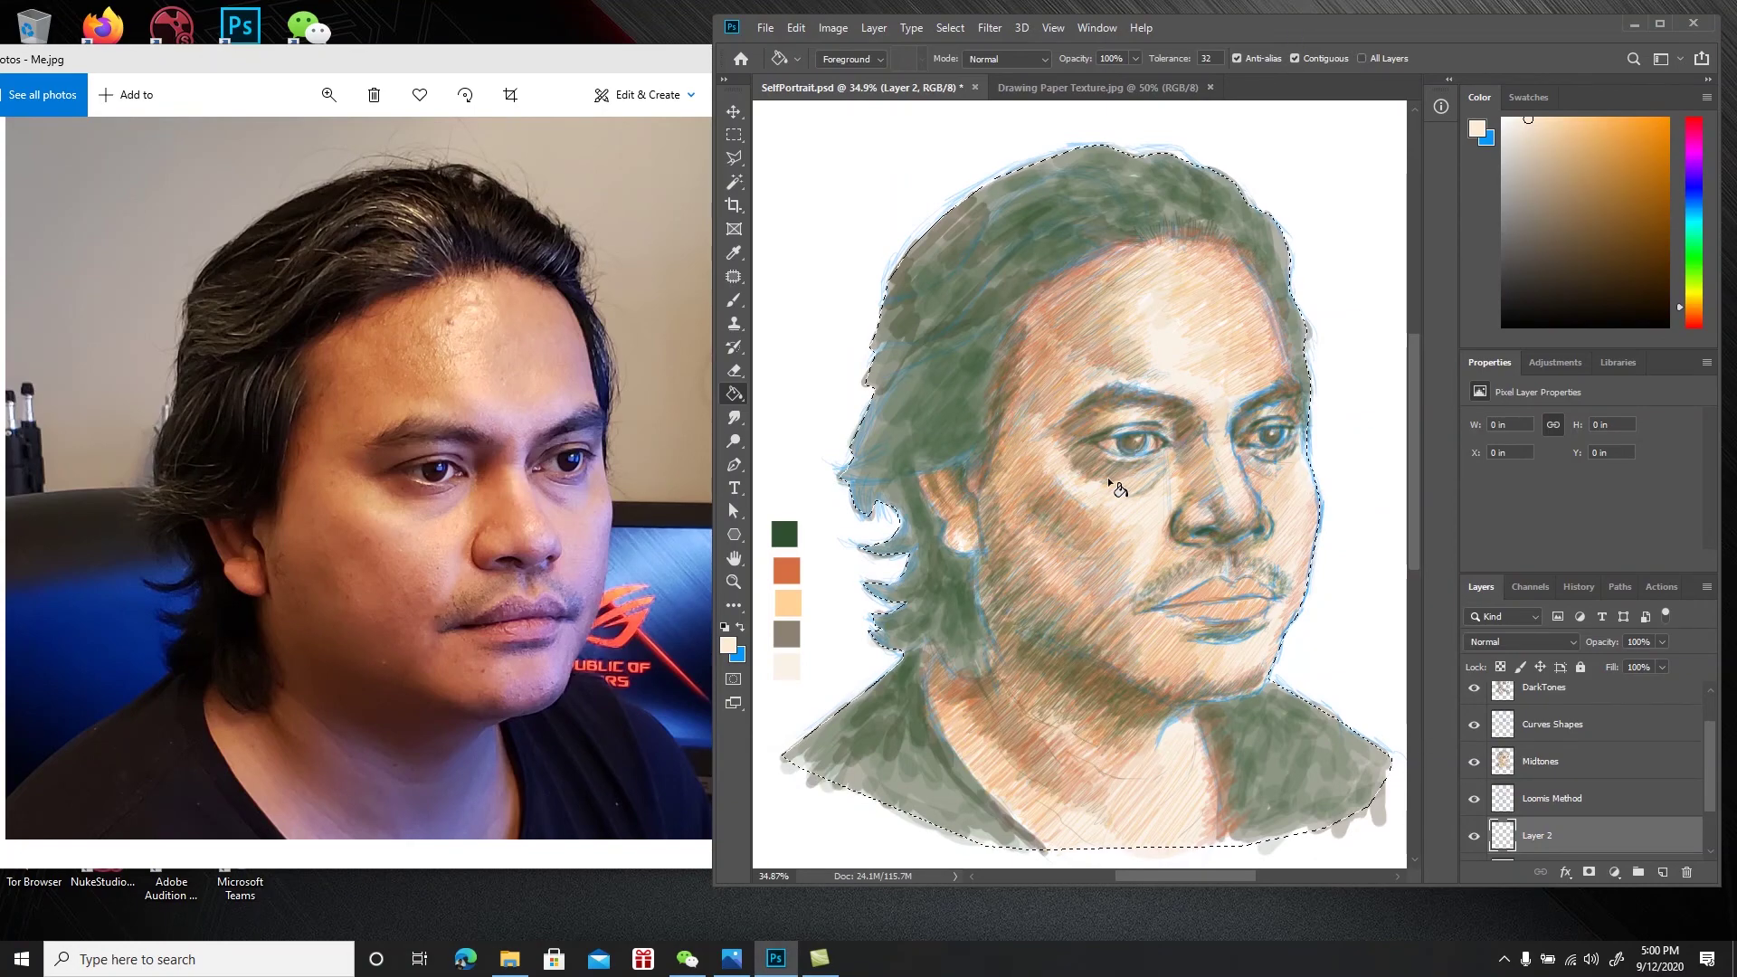
pyautogui.click(1098, 513)
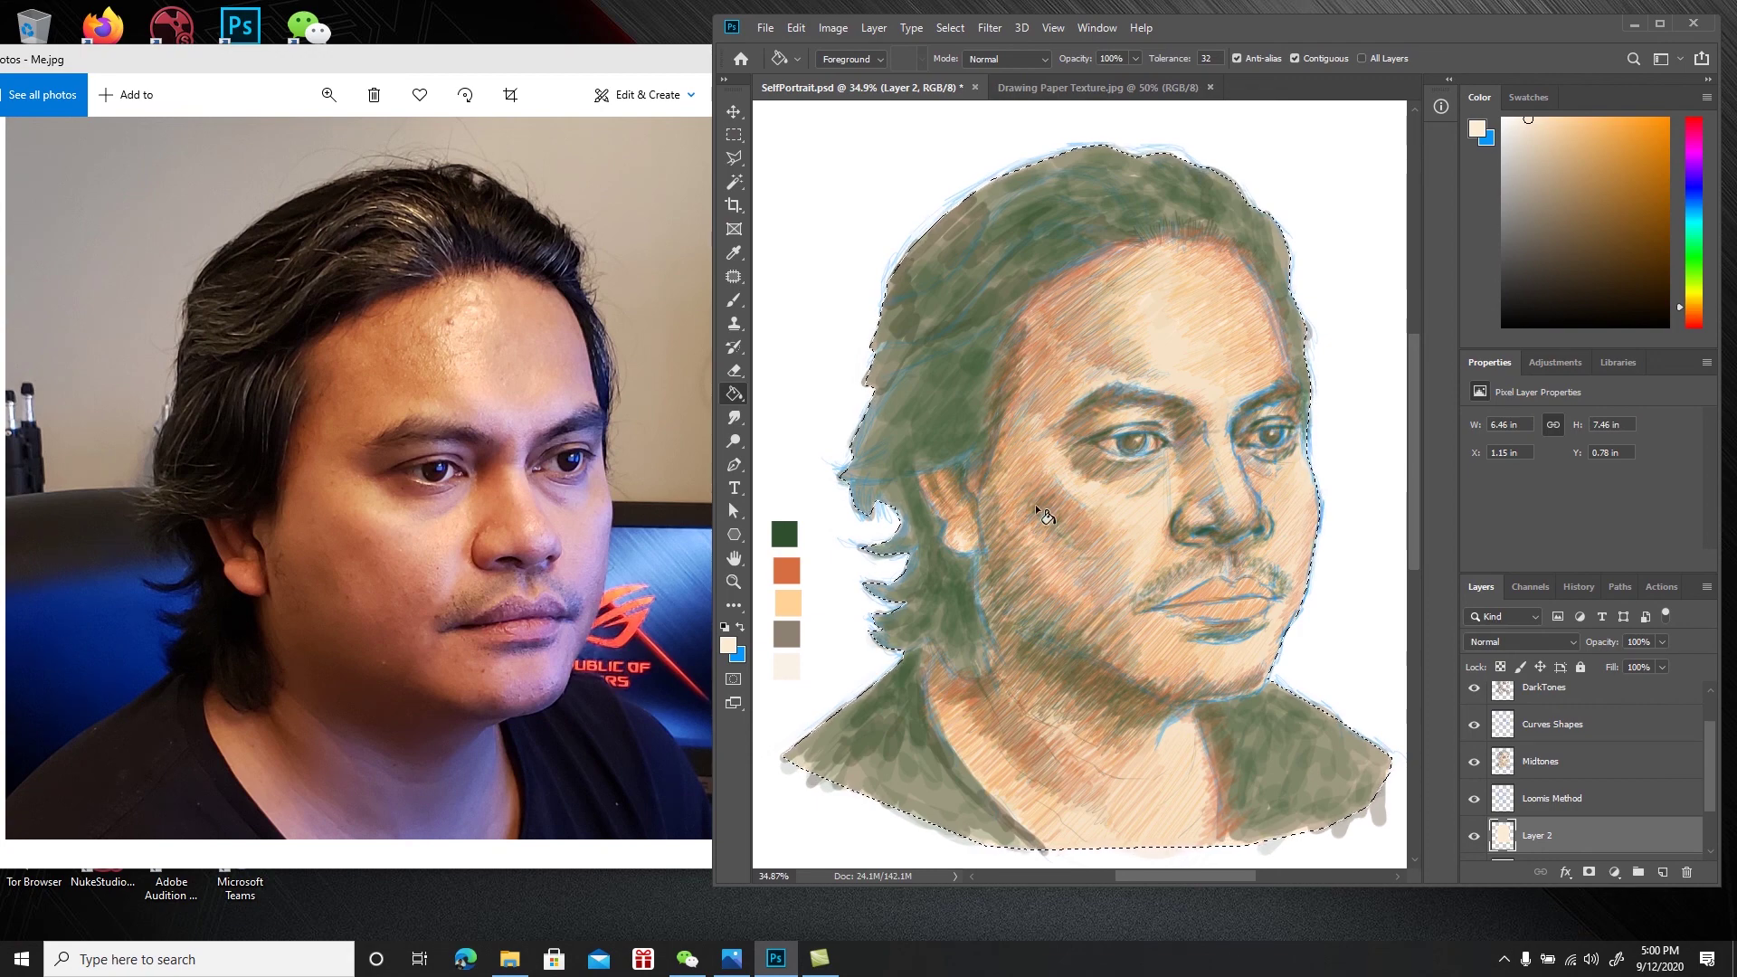
pyautogui.hotkey('ctrl', 'd')
# Add a pale cream swatch square directly above the green one on the Swatches layer
pyautogui.scroll(2, 1707, 802)
pyautogui.click(1590, 710)
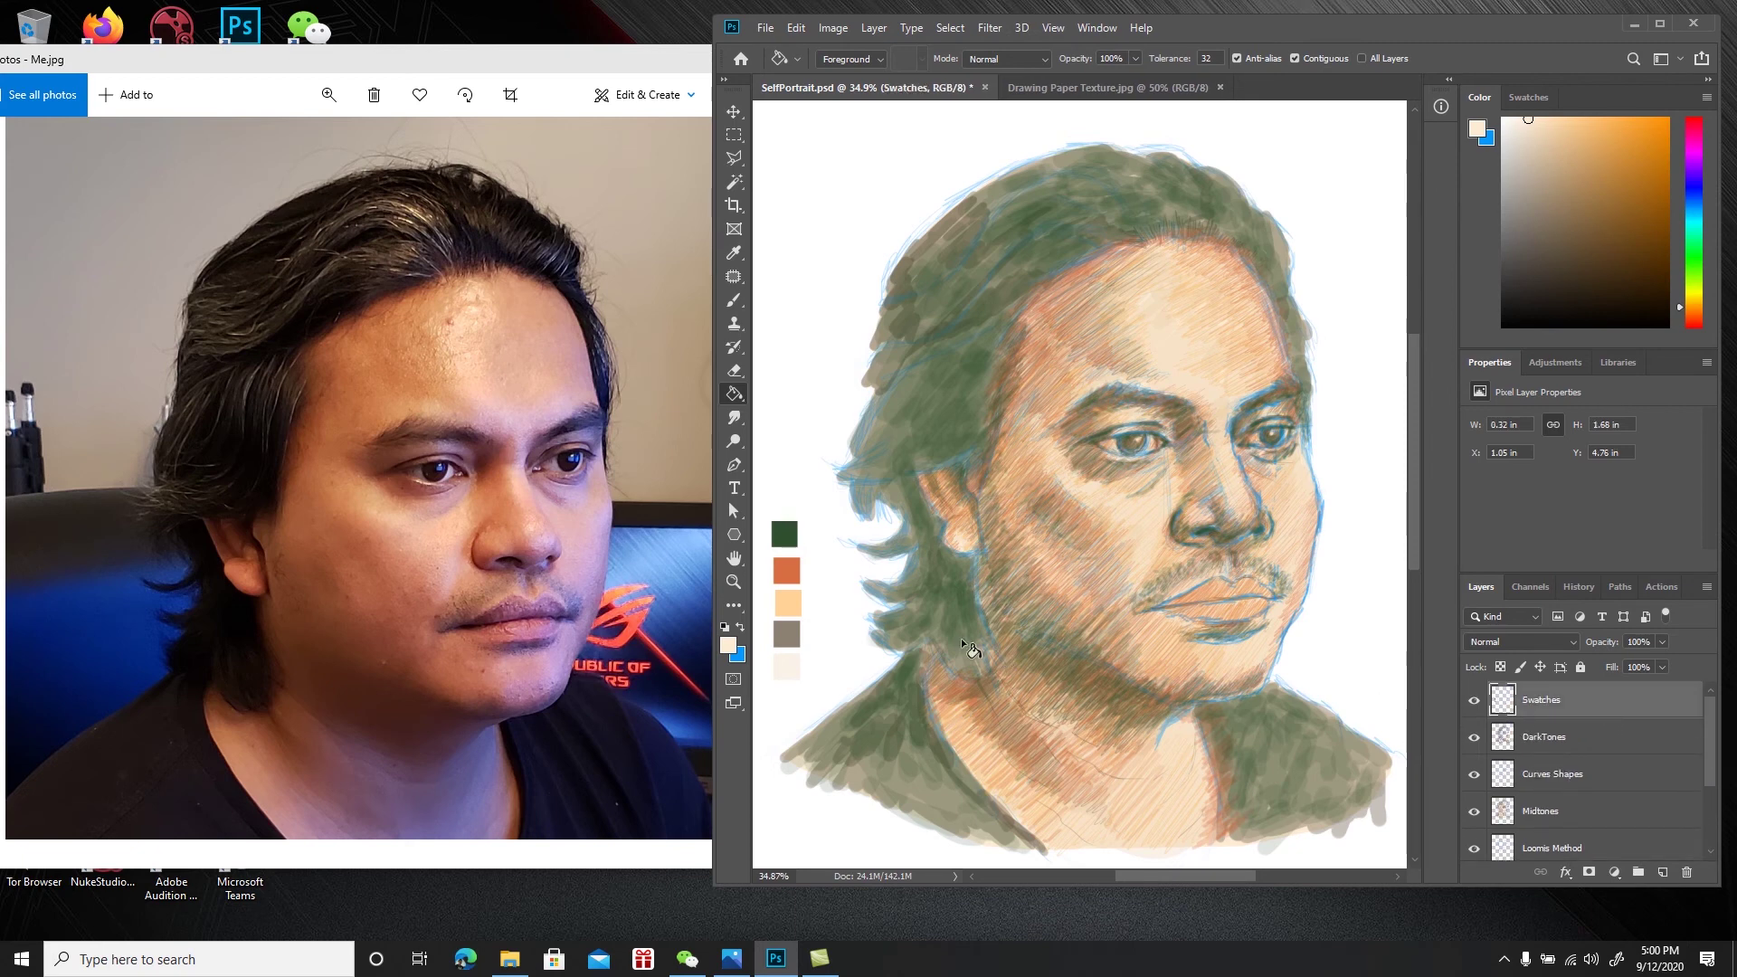
pyautogui.press('m')
pyautogui.moveTo(772, 492); pyautogui.dragTo(806, 513)
pyautogui.press('g')
pyautogui.click(807, 514)
pyautogui.hotkey('ctrl', 'd')
# Create a new layer directly above DarkTones and name it Shadows
pyautogui.press('b')
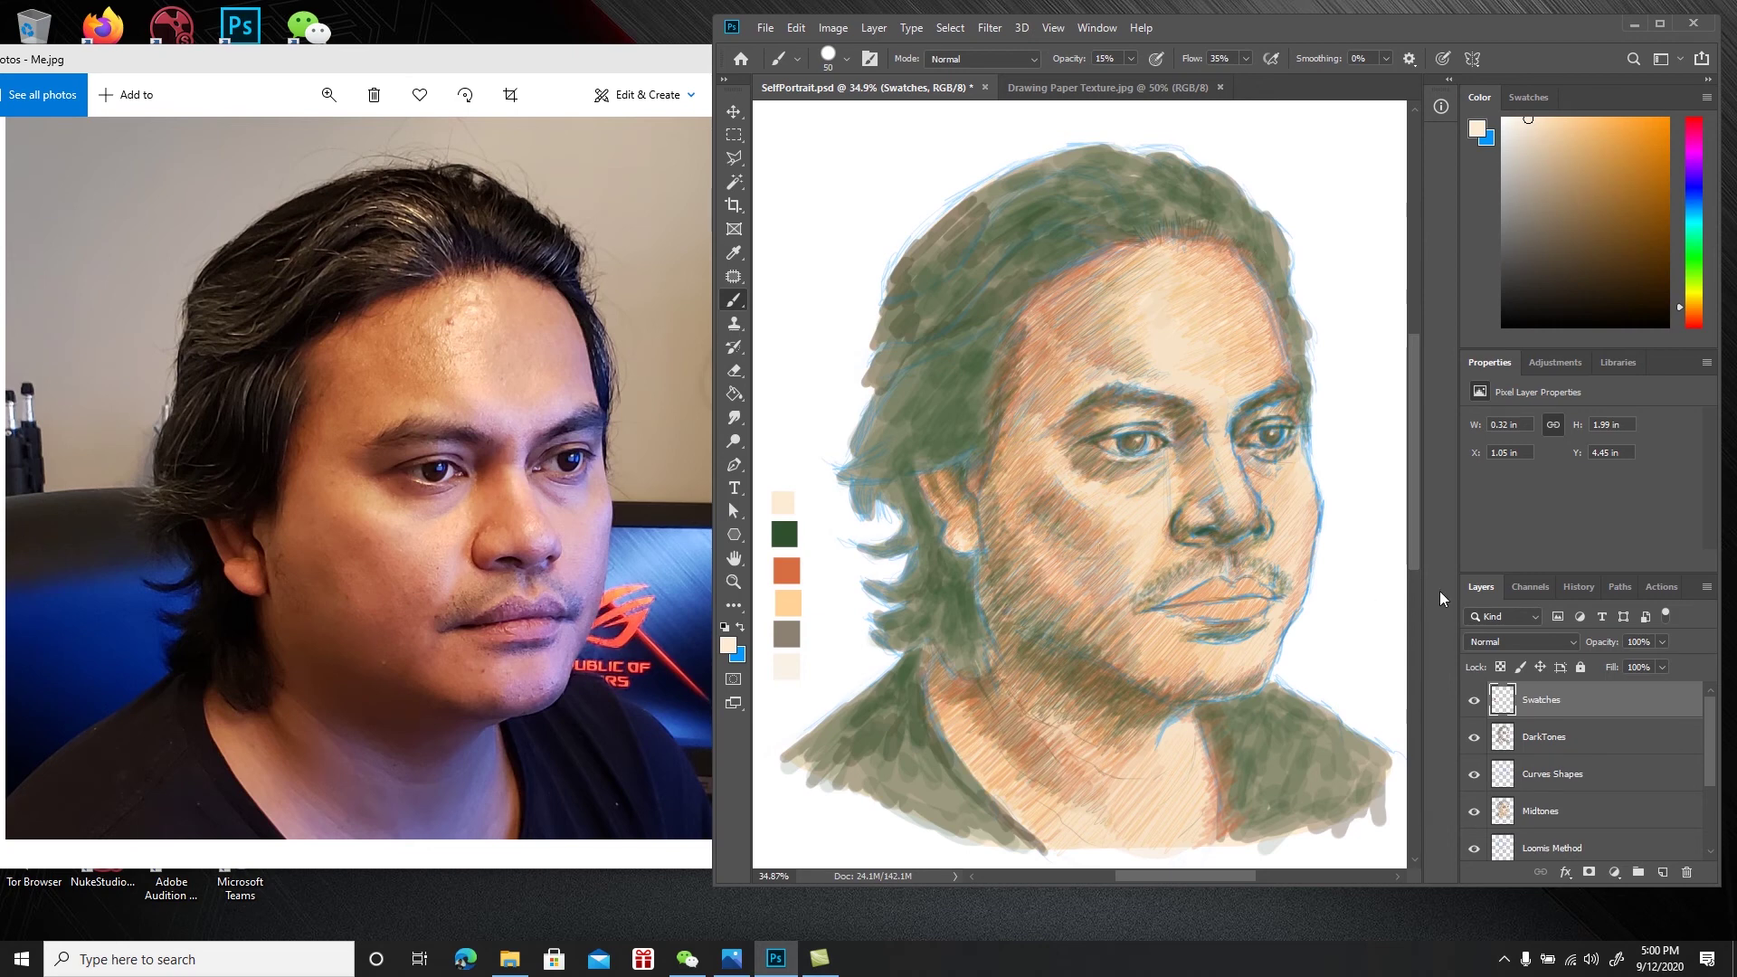
pyautogui.click(1594, 744)
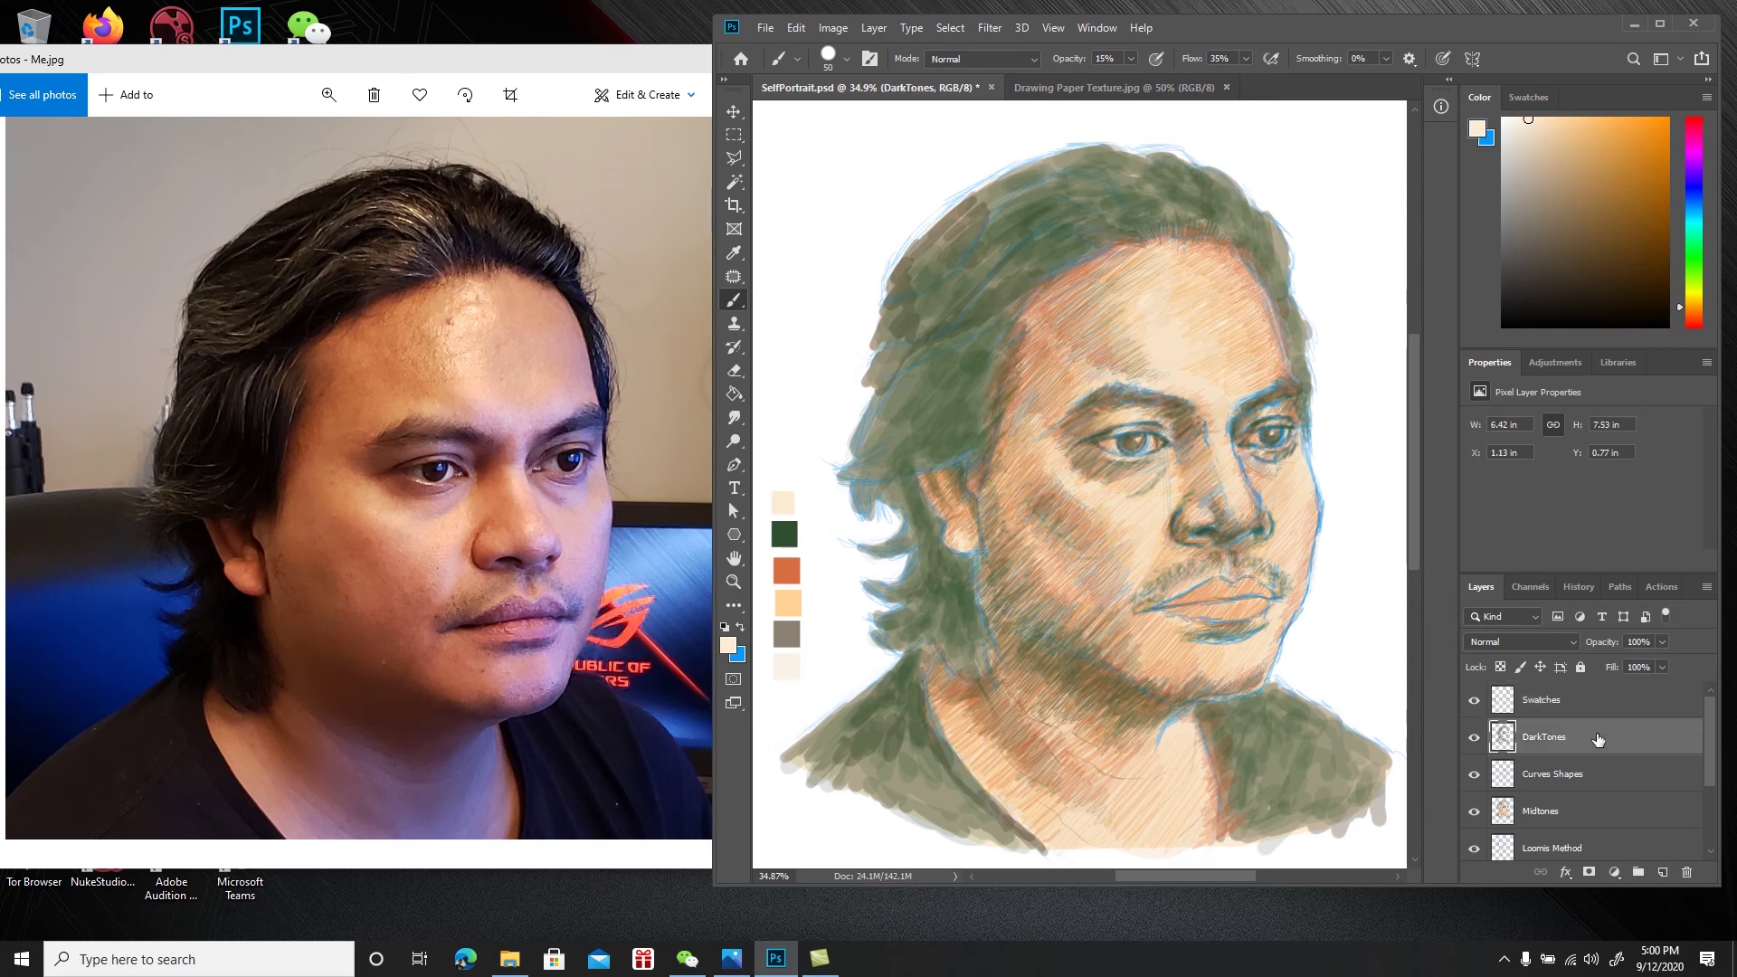
pyautogui.click(1662, 872)
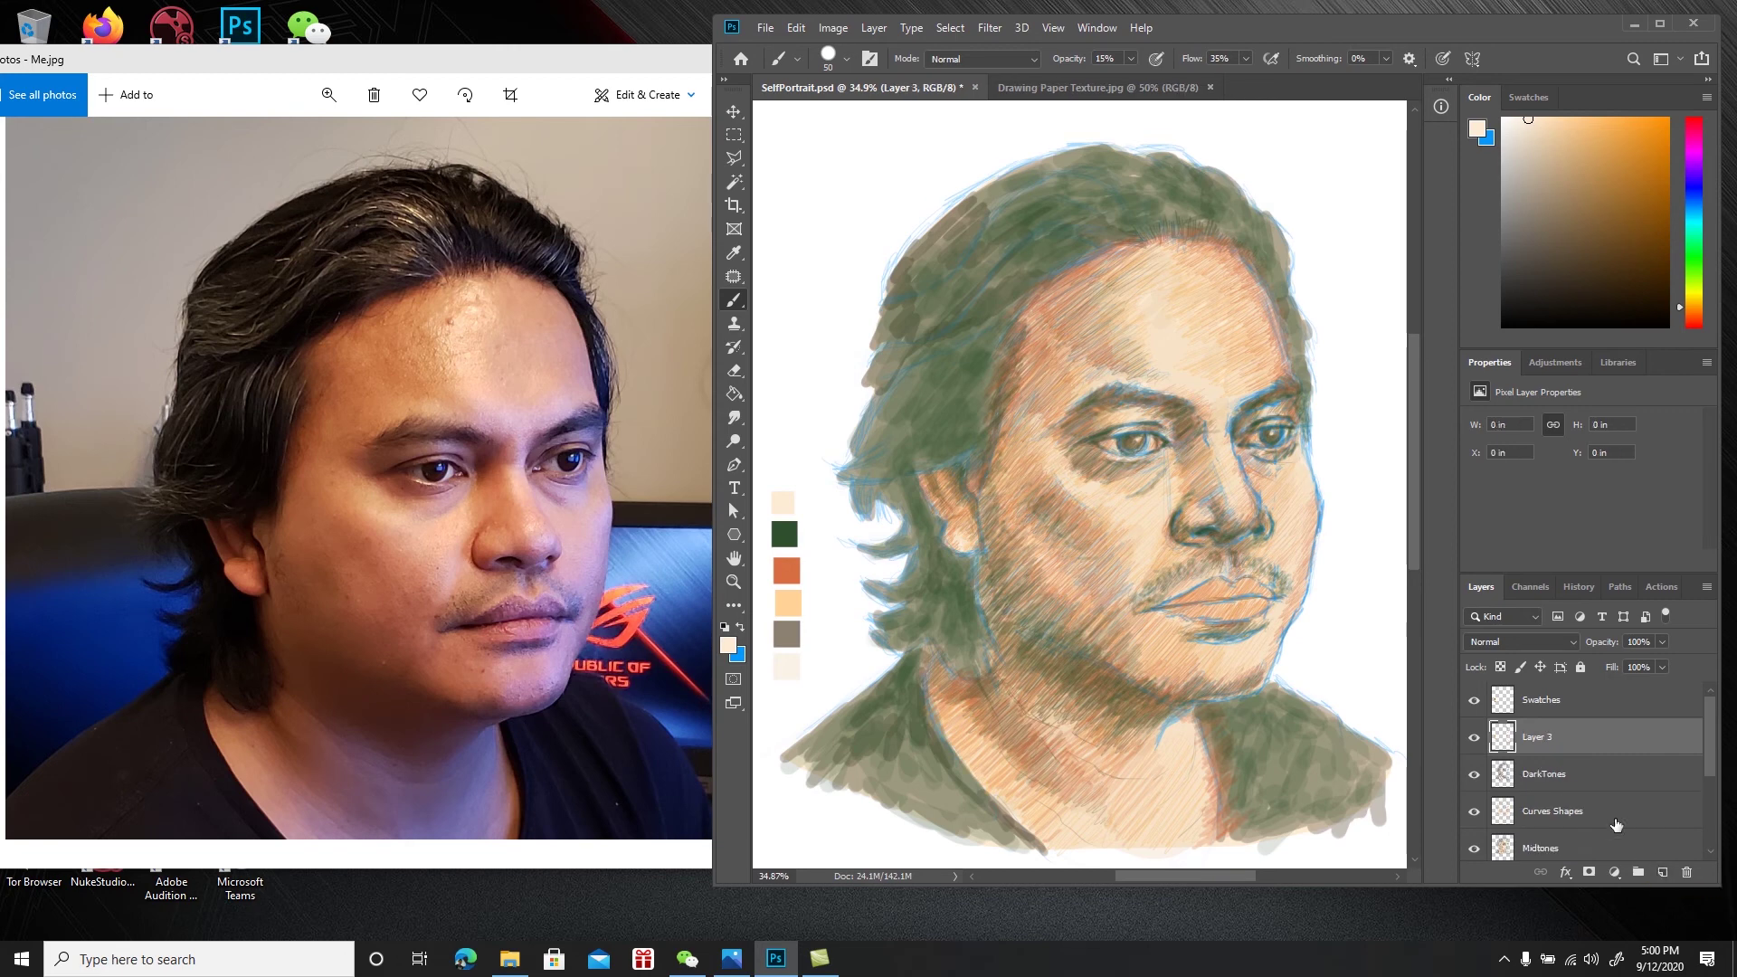
pyautogui.doubleClick(1538, 737)
pyautogui.write('Shadows')
pyautogui.press('Return')
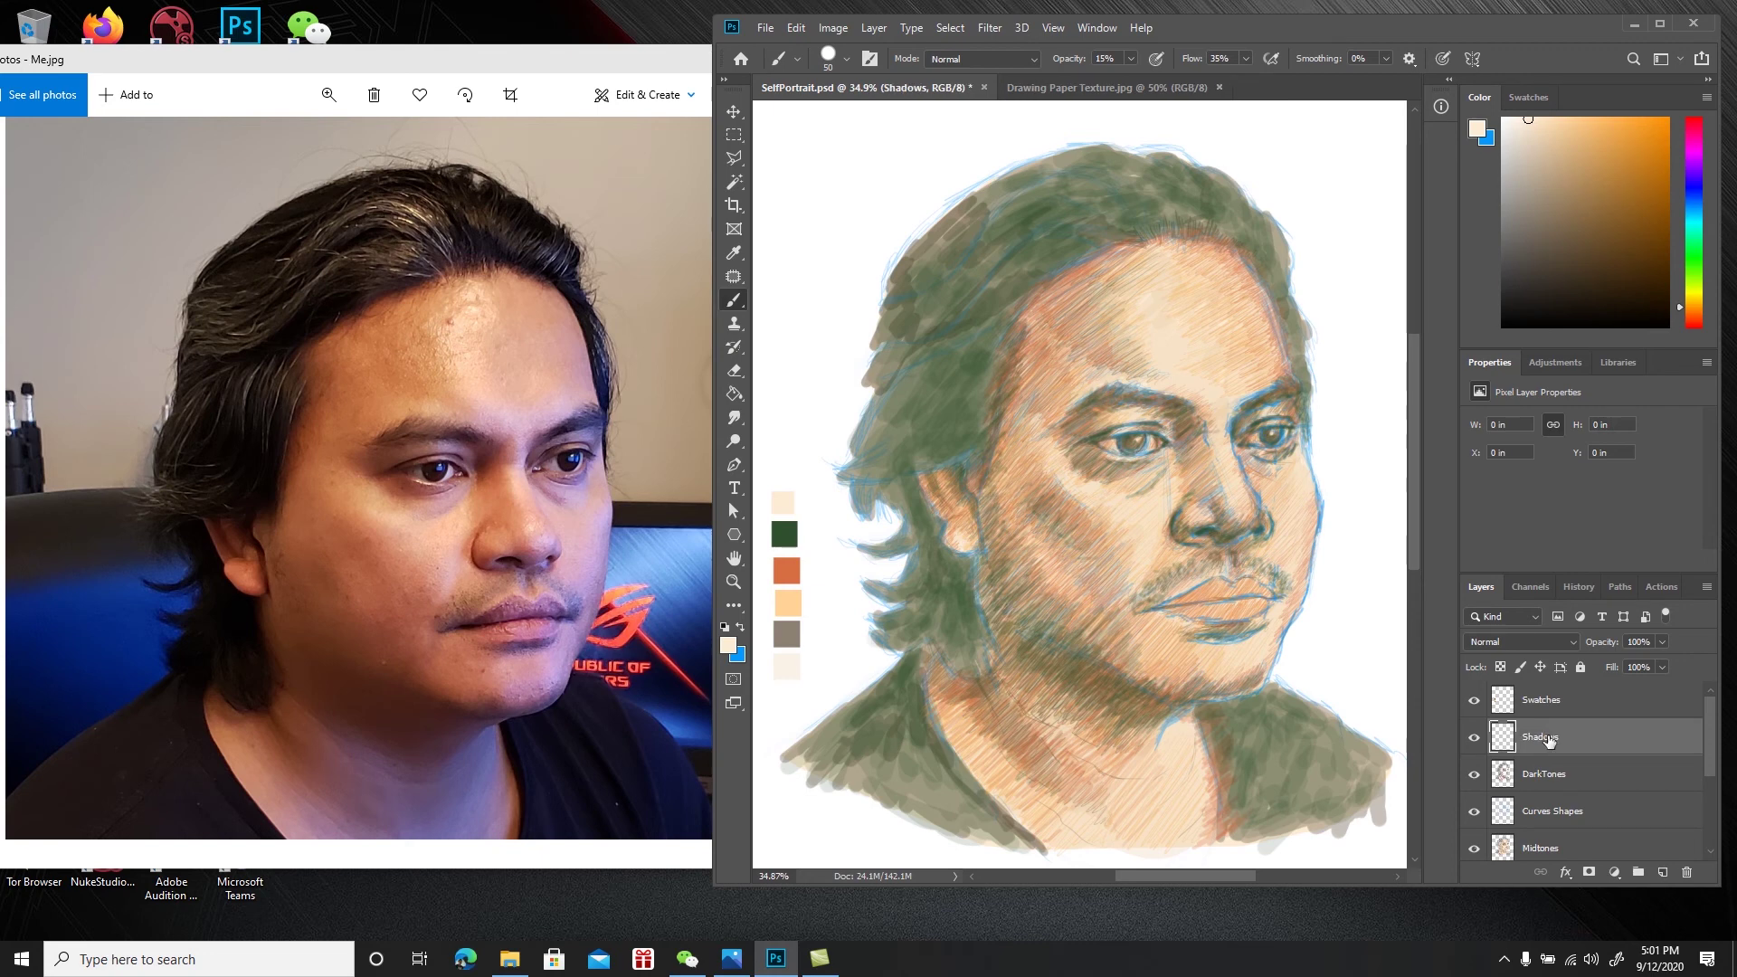
# Choose a very dark, muted purple as the brush colour, undoing a trial stroke on the forehead
pyautogui.click(1699, 163)
pyautogui.click(1589, 284)
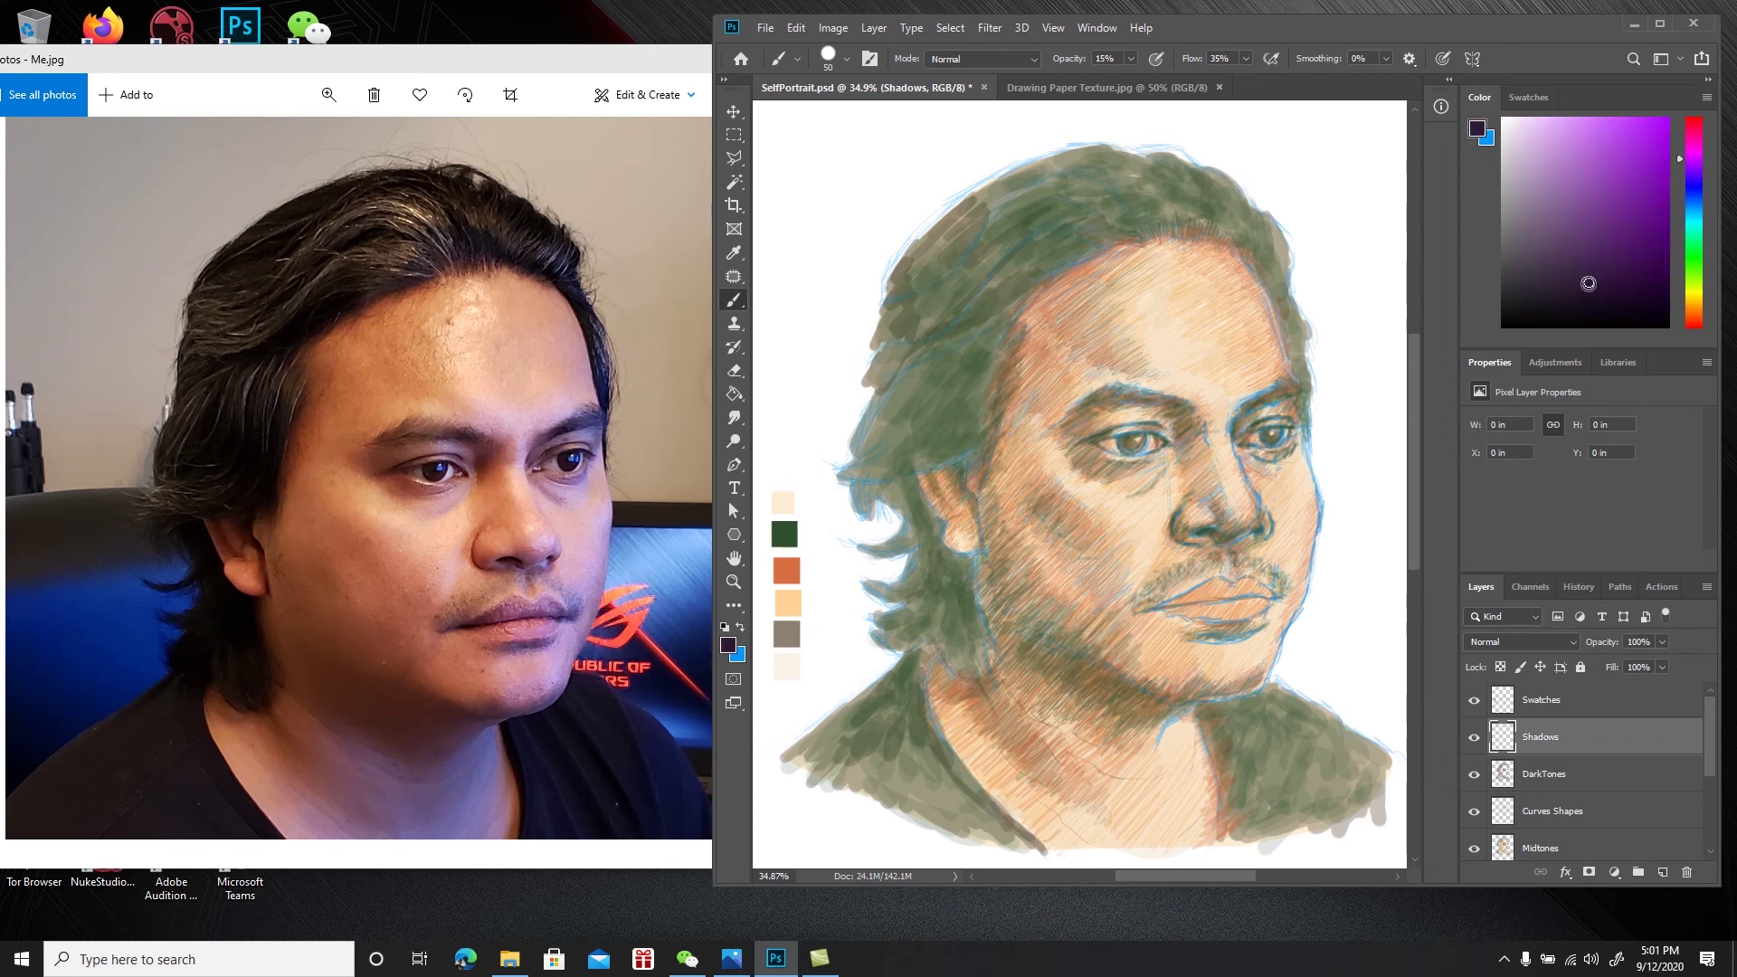
pyautogui.moveTo(1592, 281); pyautogui.dragTo(1565, 287)
pyautogui.moveTo(1215, 313); pyautogui.dragTo(1240, 327)
pyautogui.hotkey('ctrl', 'z')
# Raise the brush opacity and reduce the brush size to 10 px, undoing the test strokes on the forehead
pyautogui.click(1100, 58)
pyautogui.write('2')
pyautogui.press('Return')
pyautogui.moveTo(1168, 324); pyautogui.dragTo(1170, 338)
pyautogui.hotkey('ctrl', 'z')
pyautogui.press('[')
pyautogui.press('[')
pyautogui.press('[')
pyautogui.press('[')
pyautogui.moveTo(1140, 319); pyautogui.dragTo(1127, 343)
pyautogui.hotkey('ctrl', 'z')
# Paint dark purple strokes over the outer part of the nearer eyebrow on the Shadows layer
pyautogui.moveTo(1090, 399); pyautogui.dragTo(1079, 404)
pyautogui.moveTo(1089, 401)
pyautogui.mouseDown()
pyautogui.moveTo(1066, 408)
pyautogui.moveTo(1084, 400)
pyautogui.mouseUp()
pyautogui.moveTo(1103, 388); pyautogui.dragTo(1087, 398)
pyautogui.moveTo(1108, 386); pyautogui.dragTo(1114, 393)
# Set the brush opacity to 40% and darken the nearer eyebrow along its whole length towards the nose bridge
pyautogui.click(1116, 56)
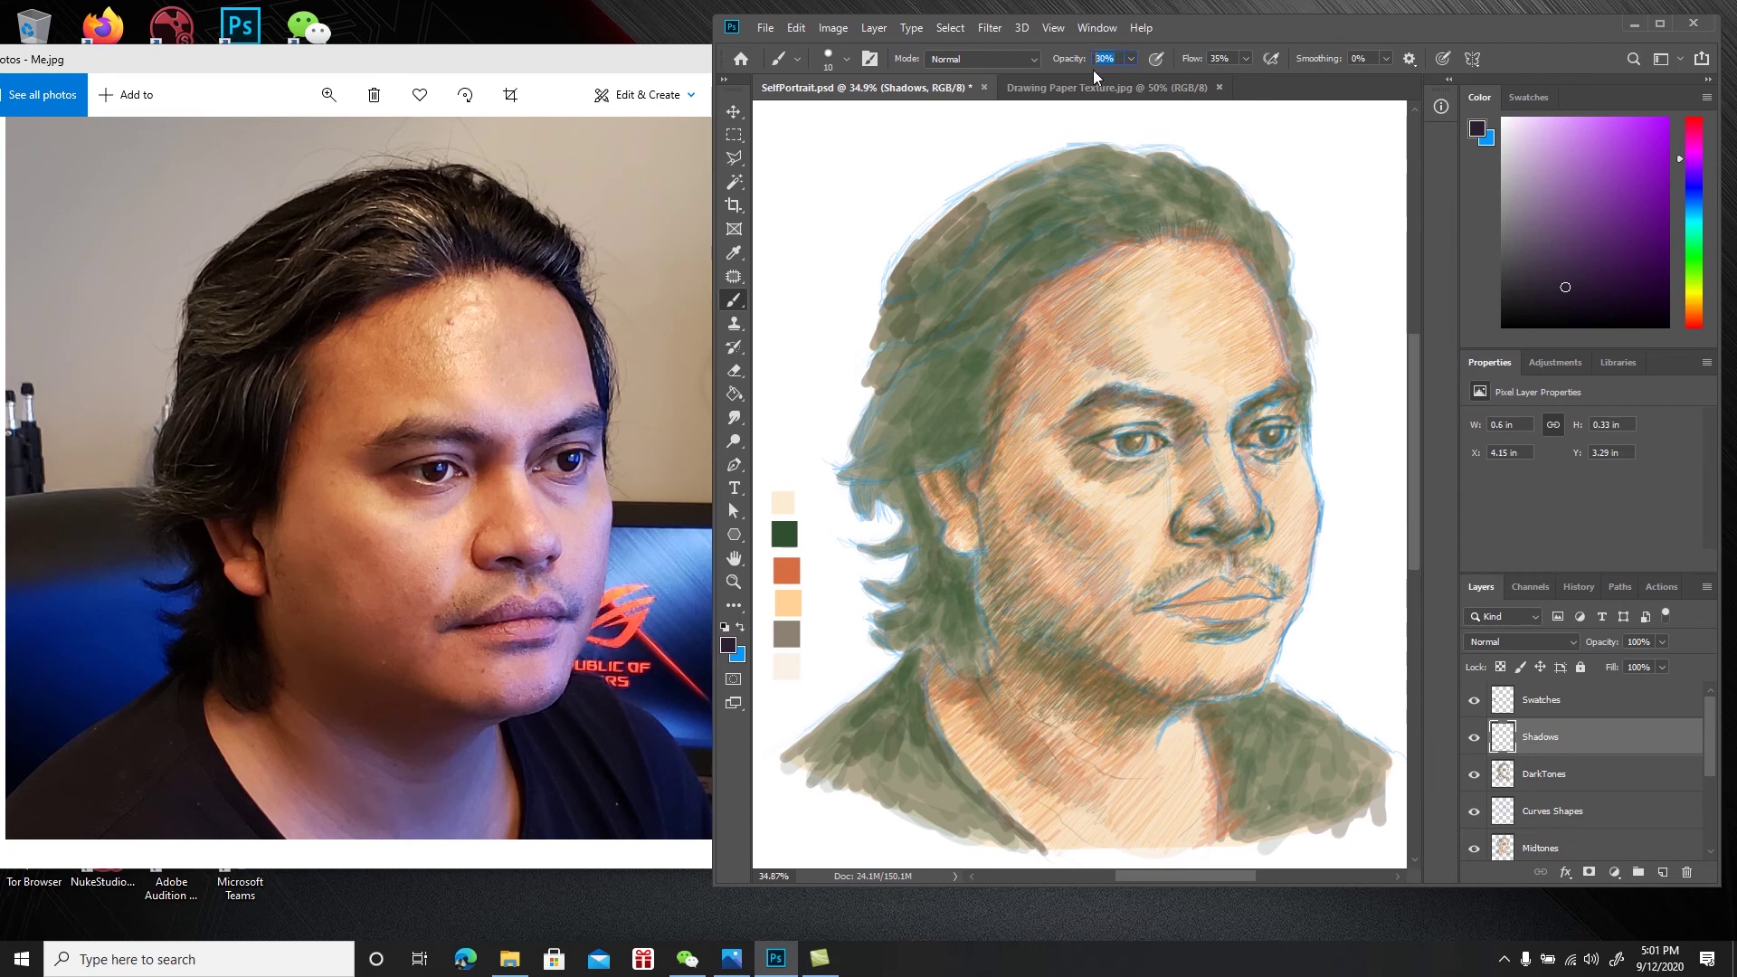
pyautogui.moveTo(1084, 61); pyautogui.dragTo(1088, 62)
pyautogui.press('Return')
pyautogui.moveTo(1065, 413); pyautogui.dragTo(1081, 402)
pyautogui.moveTo(1073, 413); pyautogui.dragTo(1077, 412)
pyautogui.moveTo(1117, 391); pyautogui.dragTo(1123, 394)
pyautogui.moveTo(1128, 397); pyautogui.dragTo(1166, 399)
pyautogui.moveTo(1162, 396); pyautogui.dragTo(1170, 395)
pyautogui.moveTo(1166, 403); pyautogui.dragTo(1167, 396)
pyautogui.moveTo(1168, 396); pyautogui.dragTo(1186, 413)
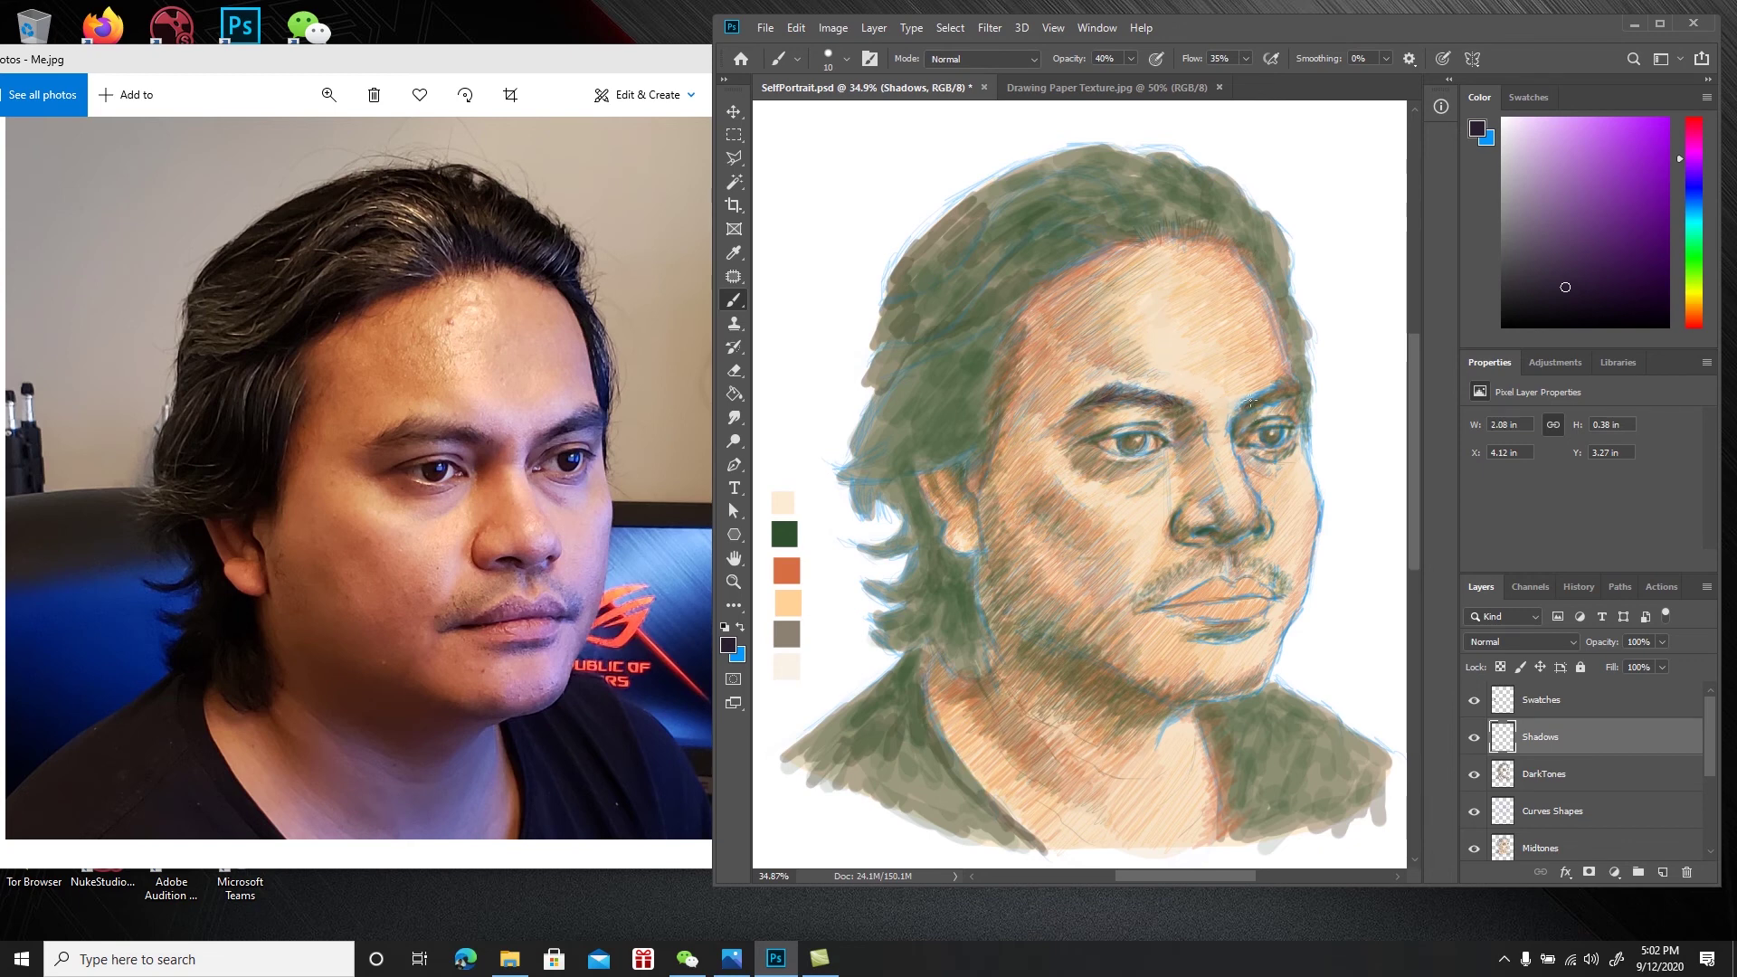
# Darken the farther eyebrow with short dark purple hair strokes and save the file
pyautogui.moveTo(1262, 396); pyautogui.dragTo(1253, 404)
pyautogui.moveTo(1264, 405); pyautogui.dragTo(1285, 398)
pyautogui.moveTo(1253, 410); pyautogui.dragTo(1274, 399)
pyautogui.moveTo(1279, 388); pyautogui.dragTo(1294, 383)
pyautogui.moveTo(1295, 393); pyautogui.dragTo(1285, 391)
pyautogui.hotkey('ctrl', 's')
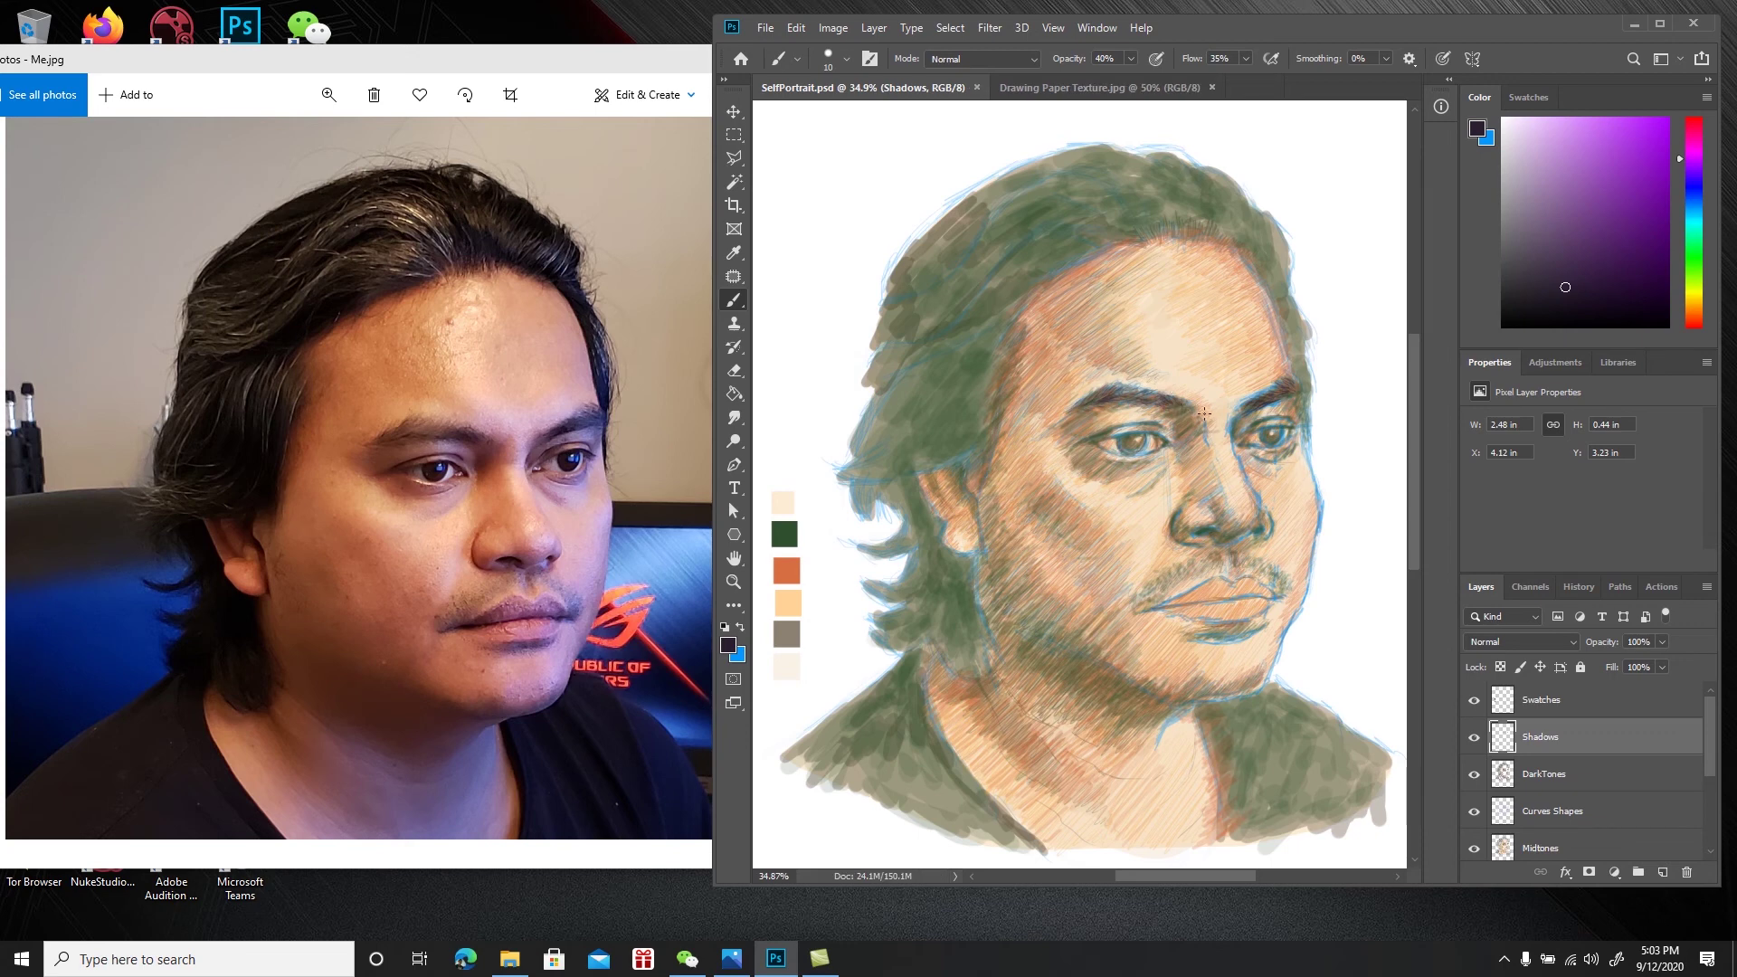
# Shade the inner corner, iris, pupil and lids of the nearer eye in dark purple, and save the file
pyautogui.moveTo(1175, 416); pyautogui.dragTo(1171, 422)
pyautogui.moveTo(1178, 427); pyautogui.dragTo(1179, 438)
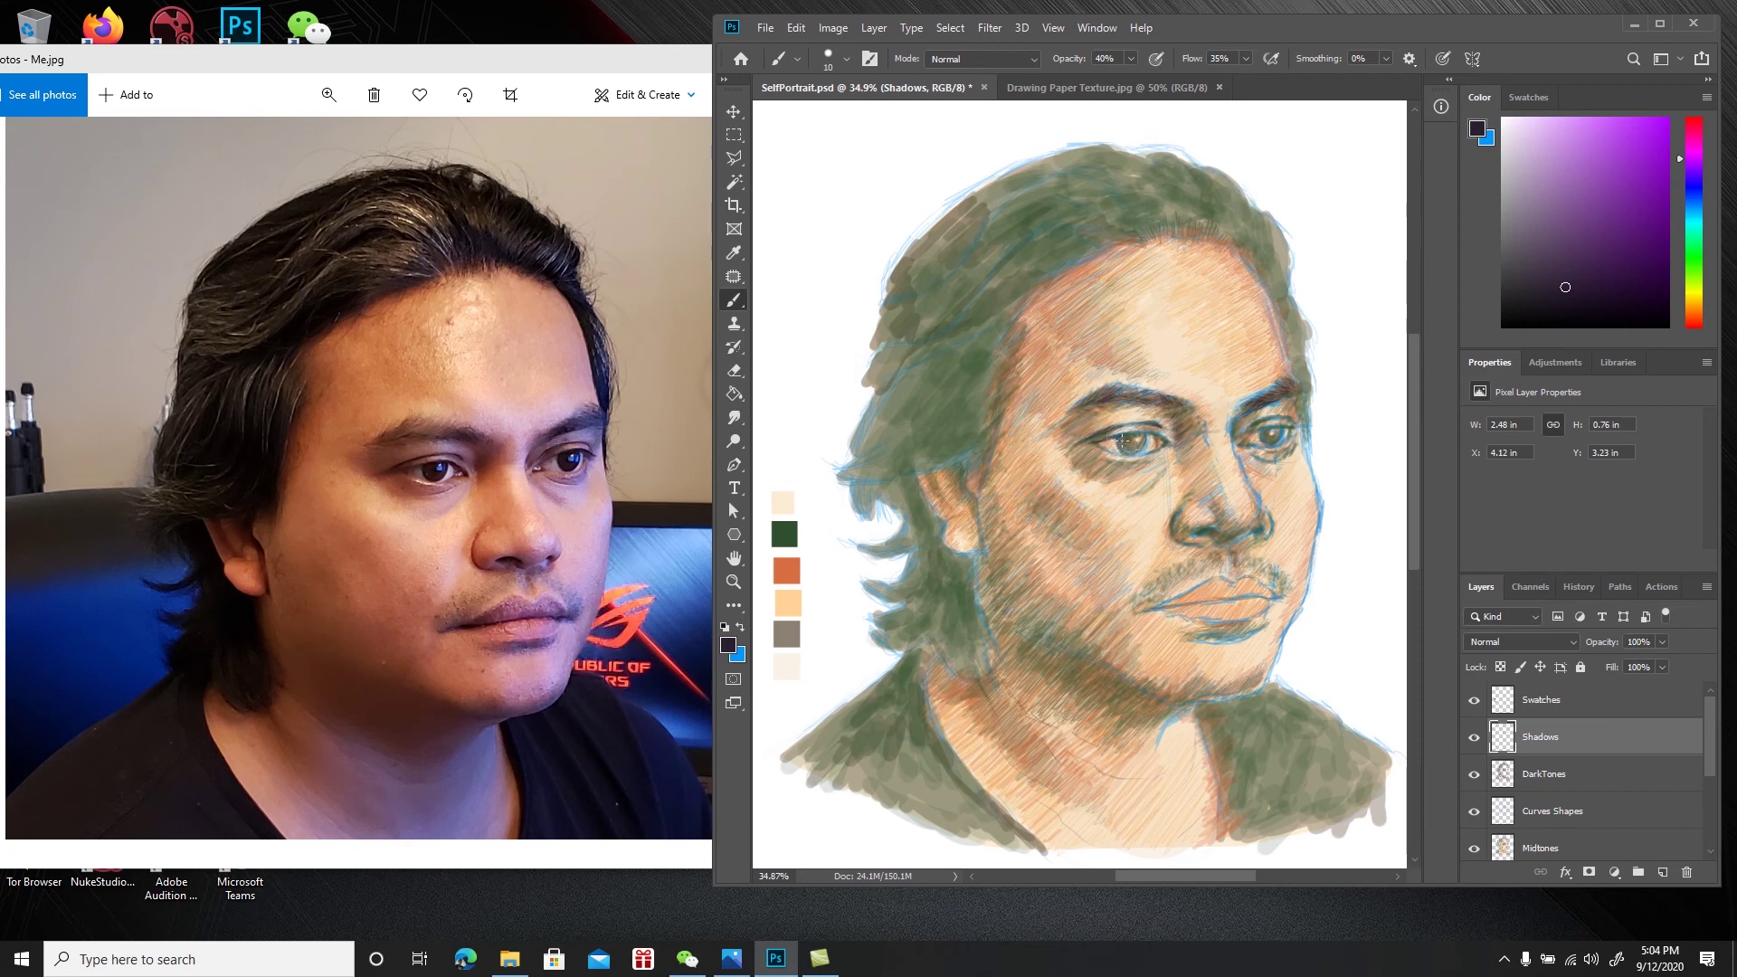
pyautogui.moveTo(1118, 440); pyautogui.dragTo(1128, 456)
pyautogui.moveTo(1145, 440); pyautogui.dragTo(1139, 447)
pyautogui.moveTo(1123, 439); pyautogui.dragTo(1130, 437)
pyautogui.moveTo(1121, 440); pyautogui.dragTo(1118, 443)
pyautogui.moveTo(1124, 450); pyautogui.dragTo(1139, 449)
pyautogui.moveTo(1127, 443); pyautogui.dragTo(1121, 439)
pyautogui.moveTo(1122, 443); pyautogui.dragTo(1144, 443)
pyautogui.moveTo(1106, 458); pyautogui.dragTo(1116, 463)
pyautogui.moveTo(1141, 464); pyautogui.dragTo(1148, 462)
pyautogui.hotkey('ctrl', 's')
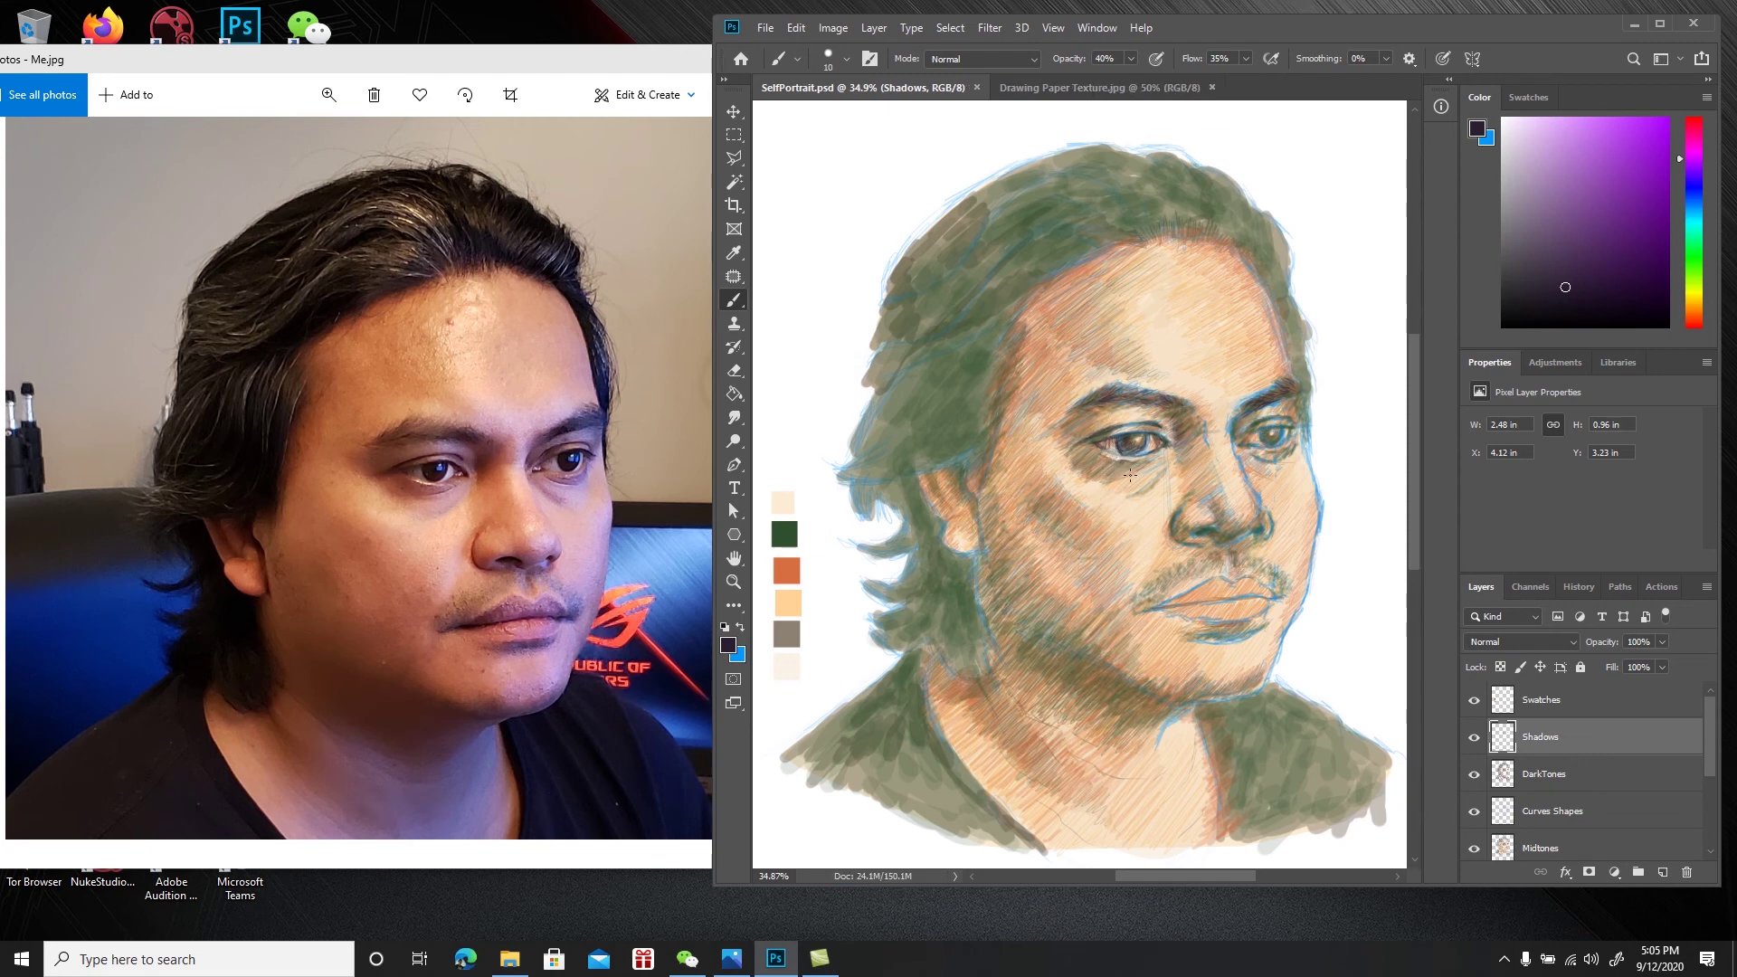
# Add shadow strokes to the creases and bag beneath the nearer eye
pyautogui.moveTo(1126, 476); pyautogui.dragTo(1127, 473)
pyautogui.moveTo(1117, 476); pyautogui.dragTo(1101, 478)
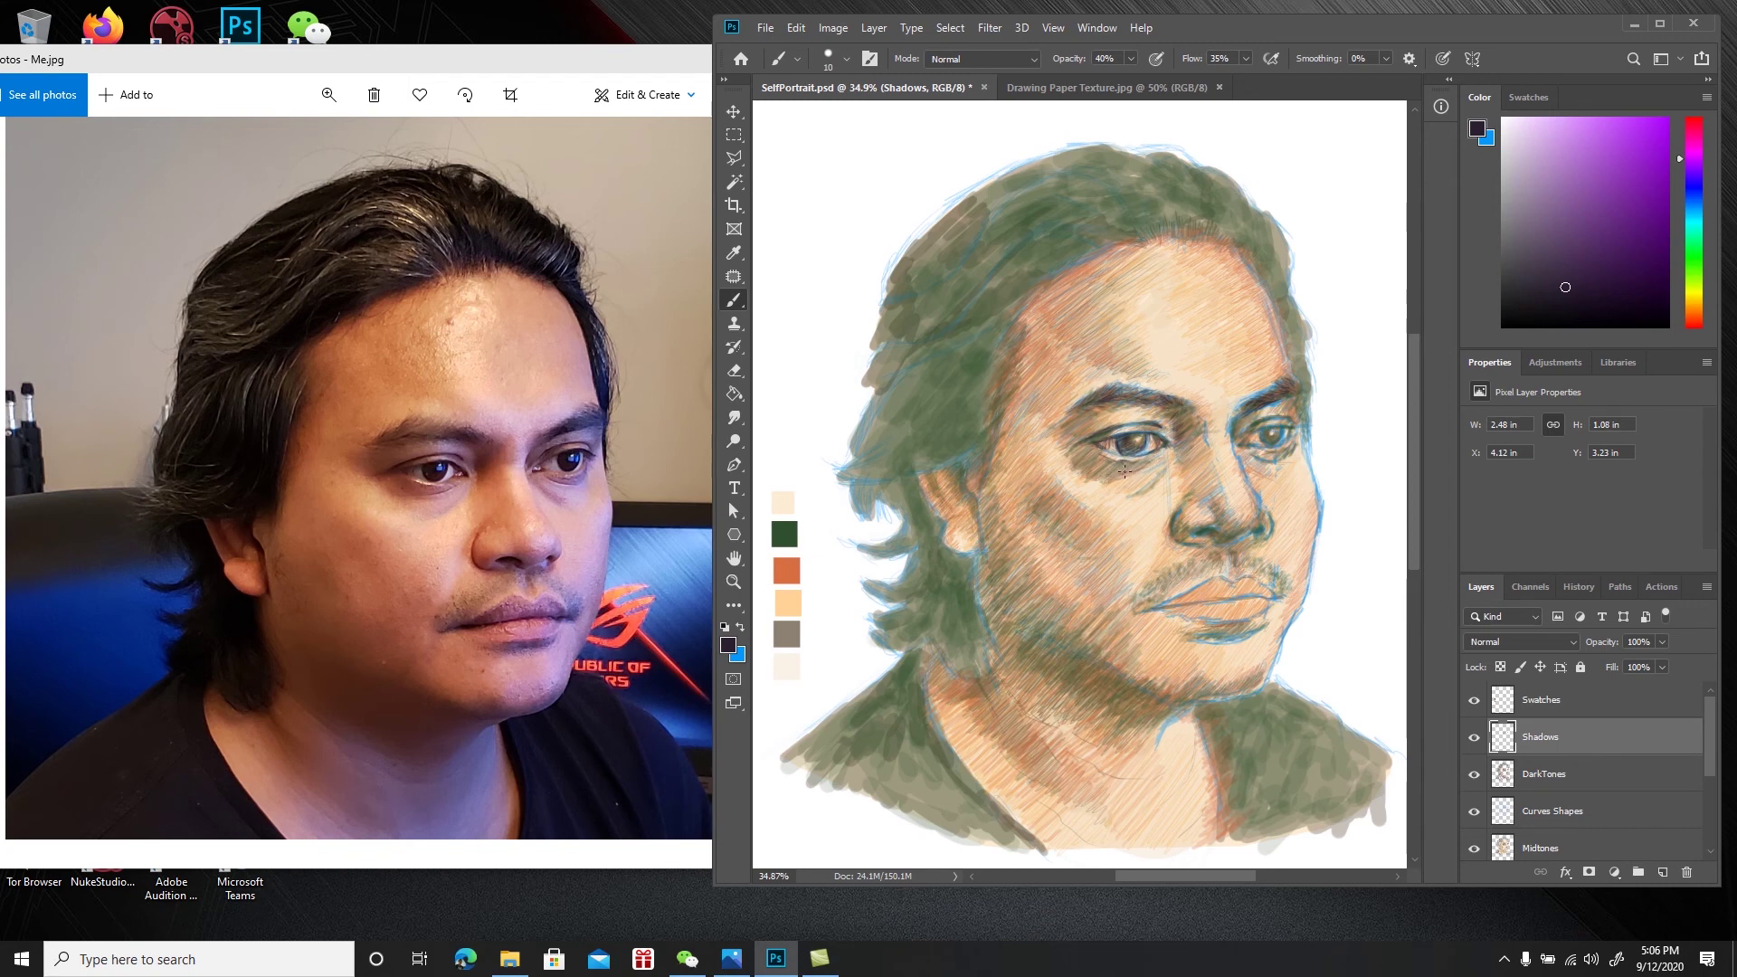
pyautogui.moveTo(1160, 487); pyautogui.dragTo(1137, 500)
# Darken the nostril wings and the underside of the nose on the Shadows layer, and save the file
pyautogui.moveTo(1174, 518); pyautogui.dragTo(1173, 526)
pyautogui.moveTo(1174, 513); pyautogui.dragTo(1174, 529)
pyautogui.moveTo(1176, 516); pyautogui.dragTo(1183, 543)
pyautogui.moveTo(1181, 543); pyautogui.dragTo(1206, 542)
pyautogui.rightClick(1257, 532)
pyautogui.click(1257, 533)
pyautogui.rightClick(1257, 532)
pyautogui.press('Escape')
pyautogui.moveTo(1255, 531); pyautogui.dragTo(1259, 533)
pyautogui.hotkey('ctrl', 's')
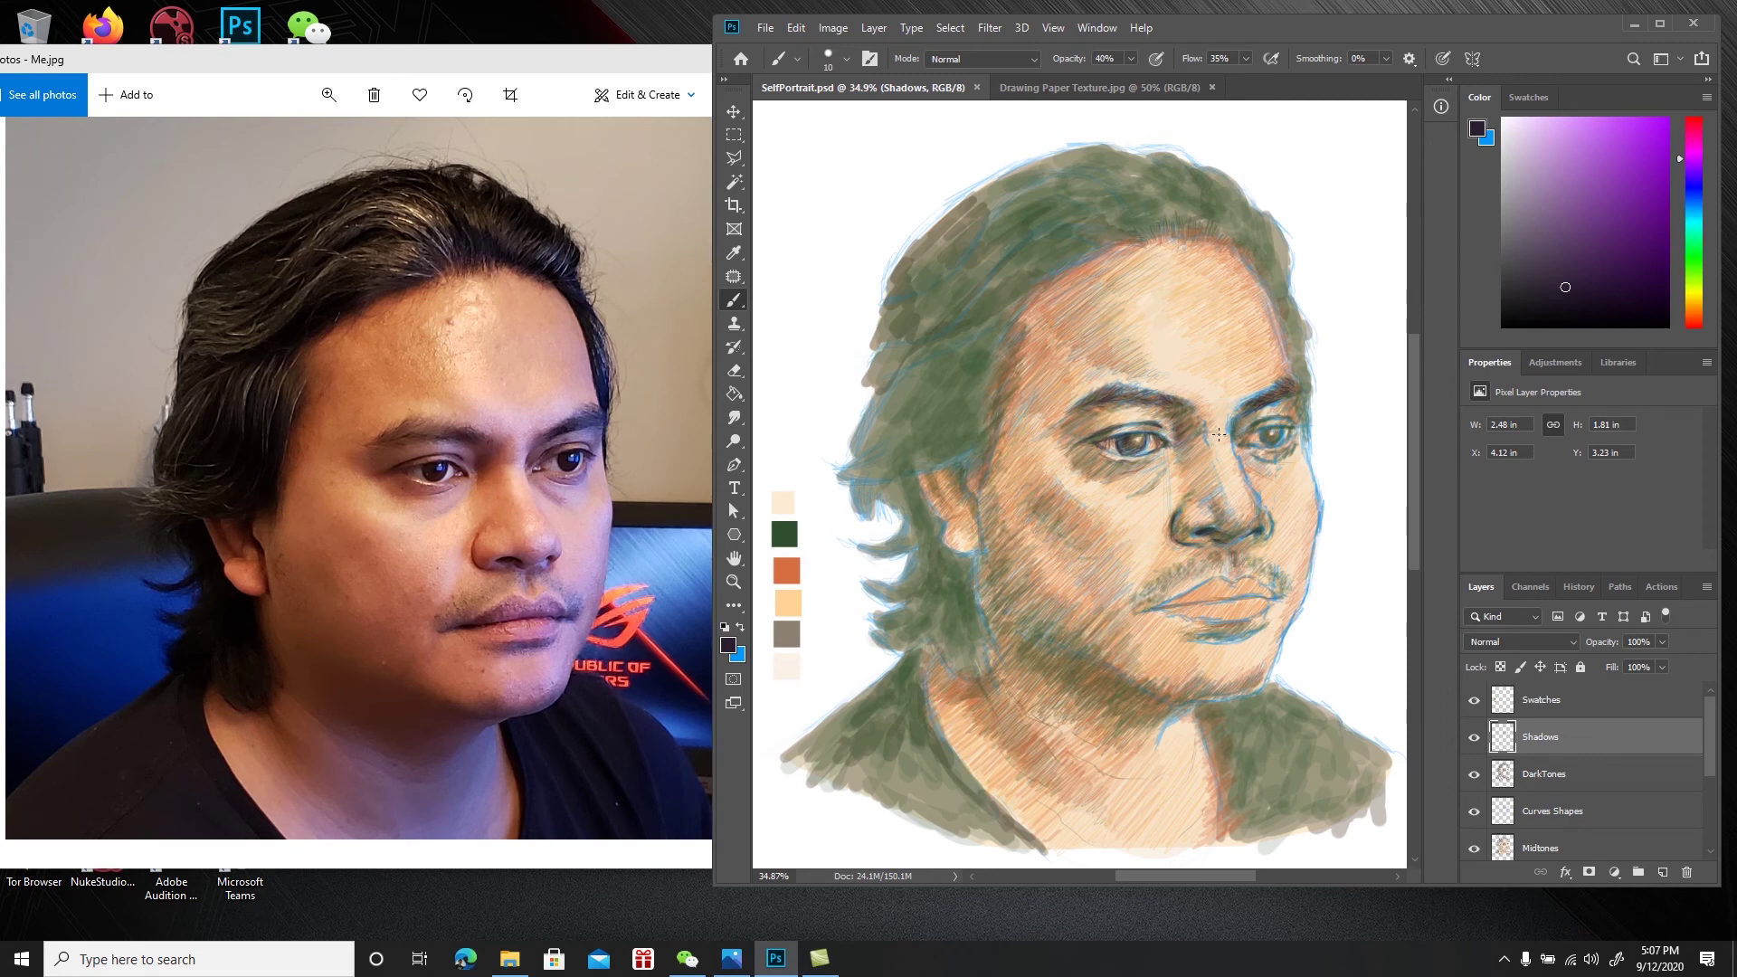
# Shade the inner corner, lids and iris of the farther eye in dark purple, saving the file
pyautogui.moveTo(1233, 431); pyautogui.dragTo(1234, 426)
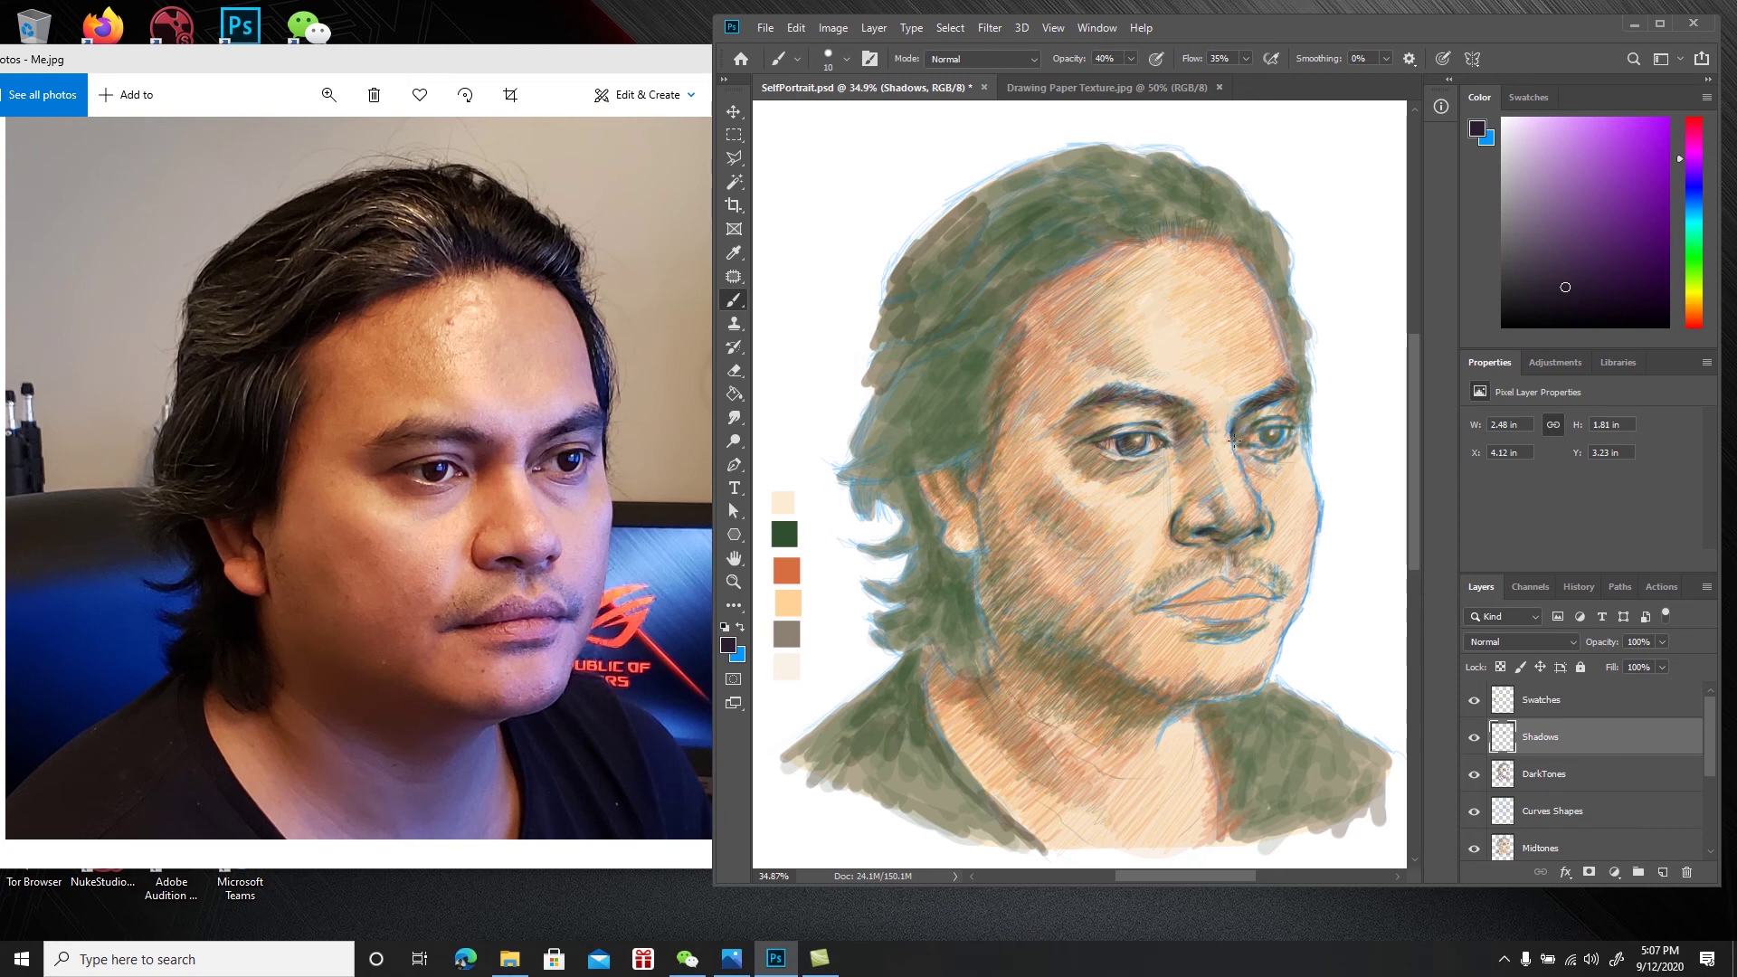
pyautogui.moveTo(1252, 410); pyautogui.dragTo(1234, 427)
pyautogui.moveTo(1236, 443); pyautogui.dragTo(1246, 434)
pyautogui.hotkey('ctrl', 's')
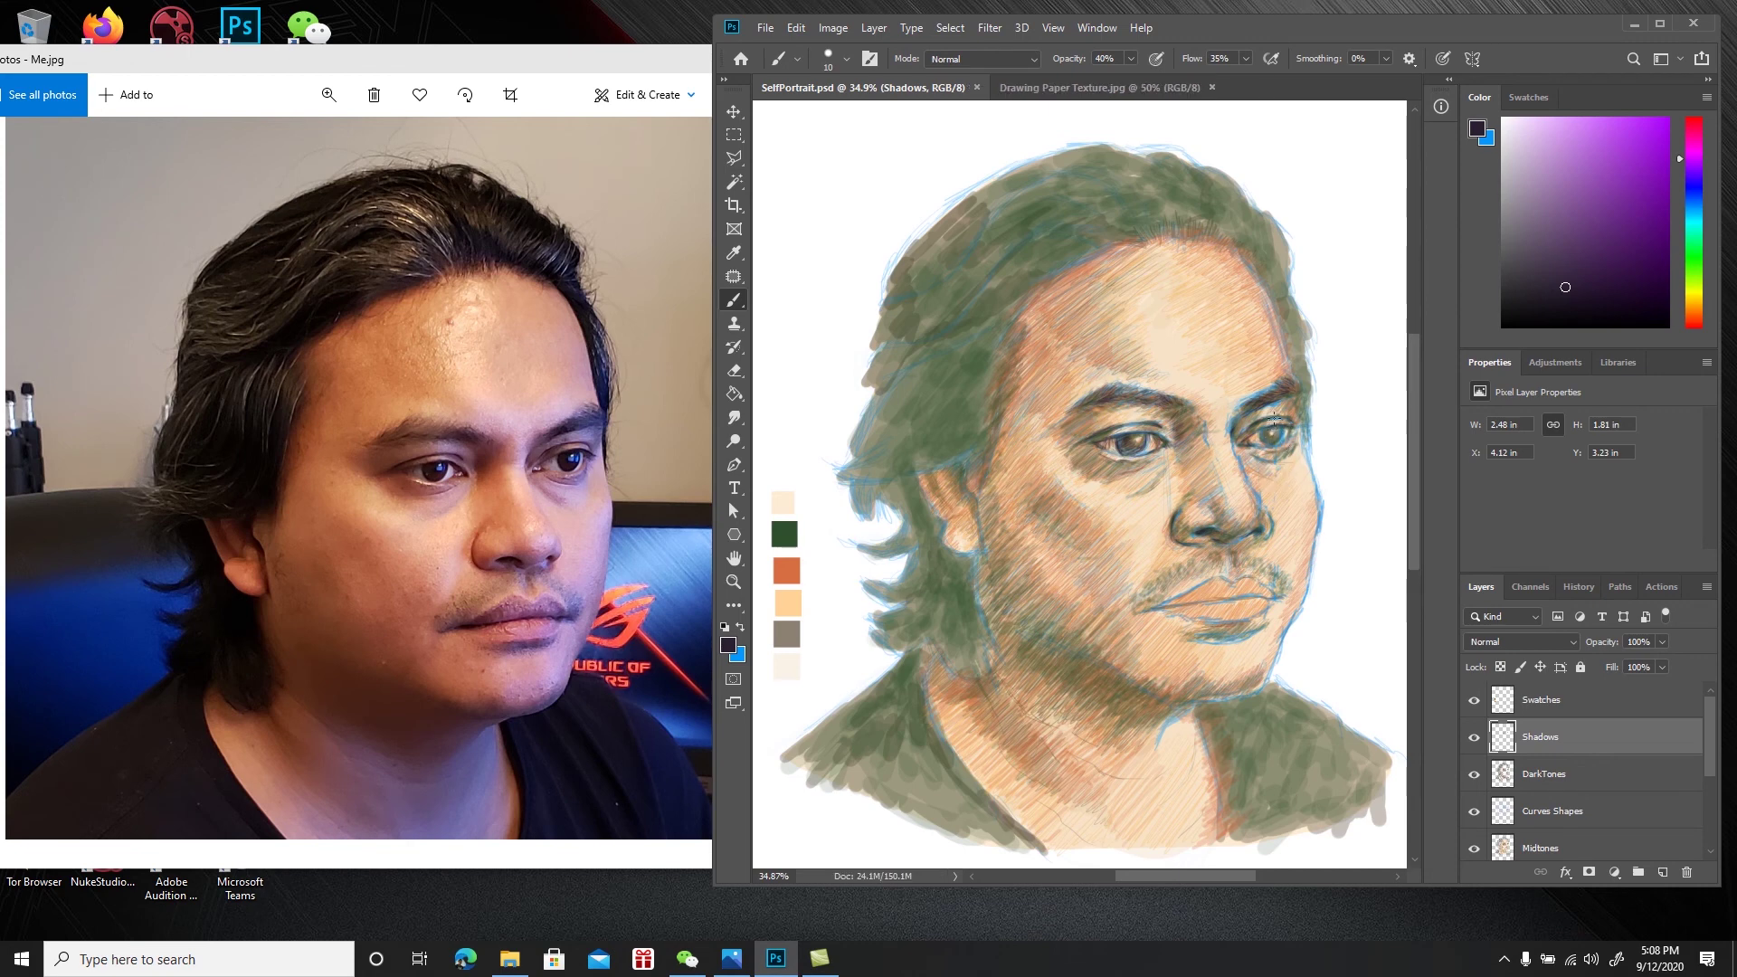
pyautogui.moveTo(1265, 432); pyautogui.dragTo(1264, 431)
pyautogui.moveTo(1267, 436); pyautogui.dragTo(1265, 435)
pyautogui.moveTo(1271, 436); pyautogui.dragTo(1268, 432)
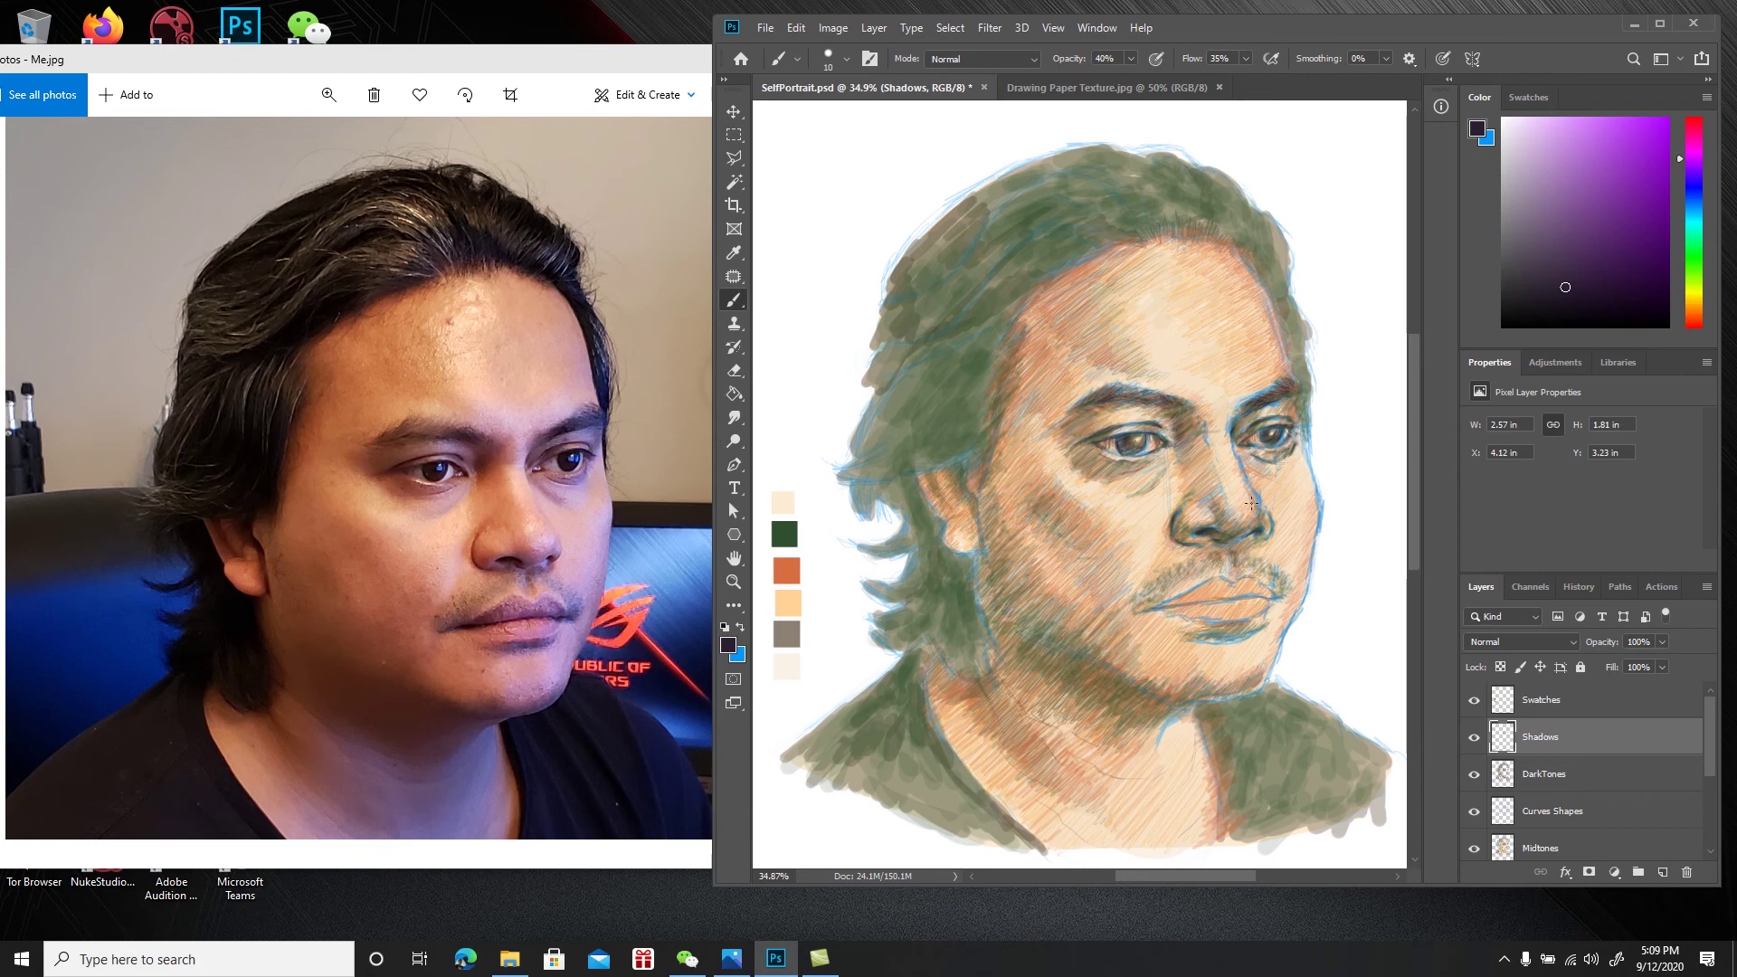
pyautogui.hotkey('ctrl', 's')
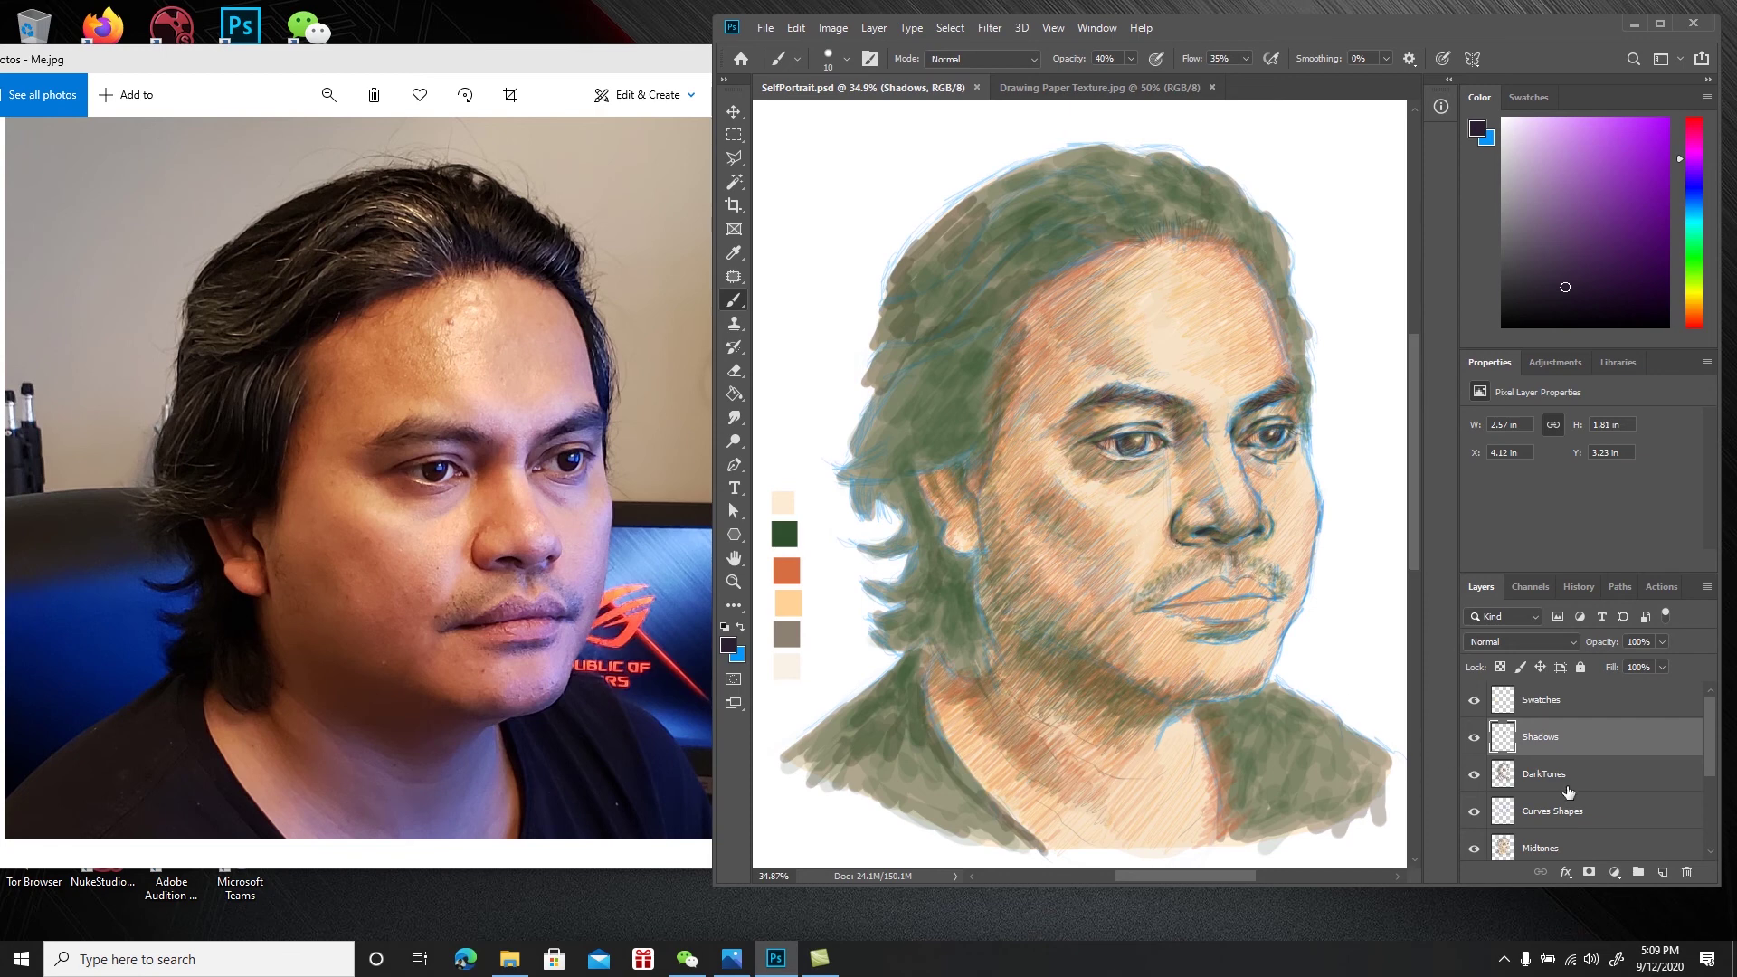
# Add a dark purple swatch square above the cream one on the Swatches layer and save the file
pyautogui.click(1549, 849)
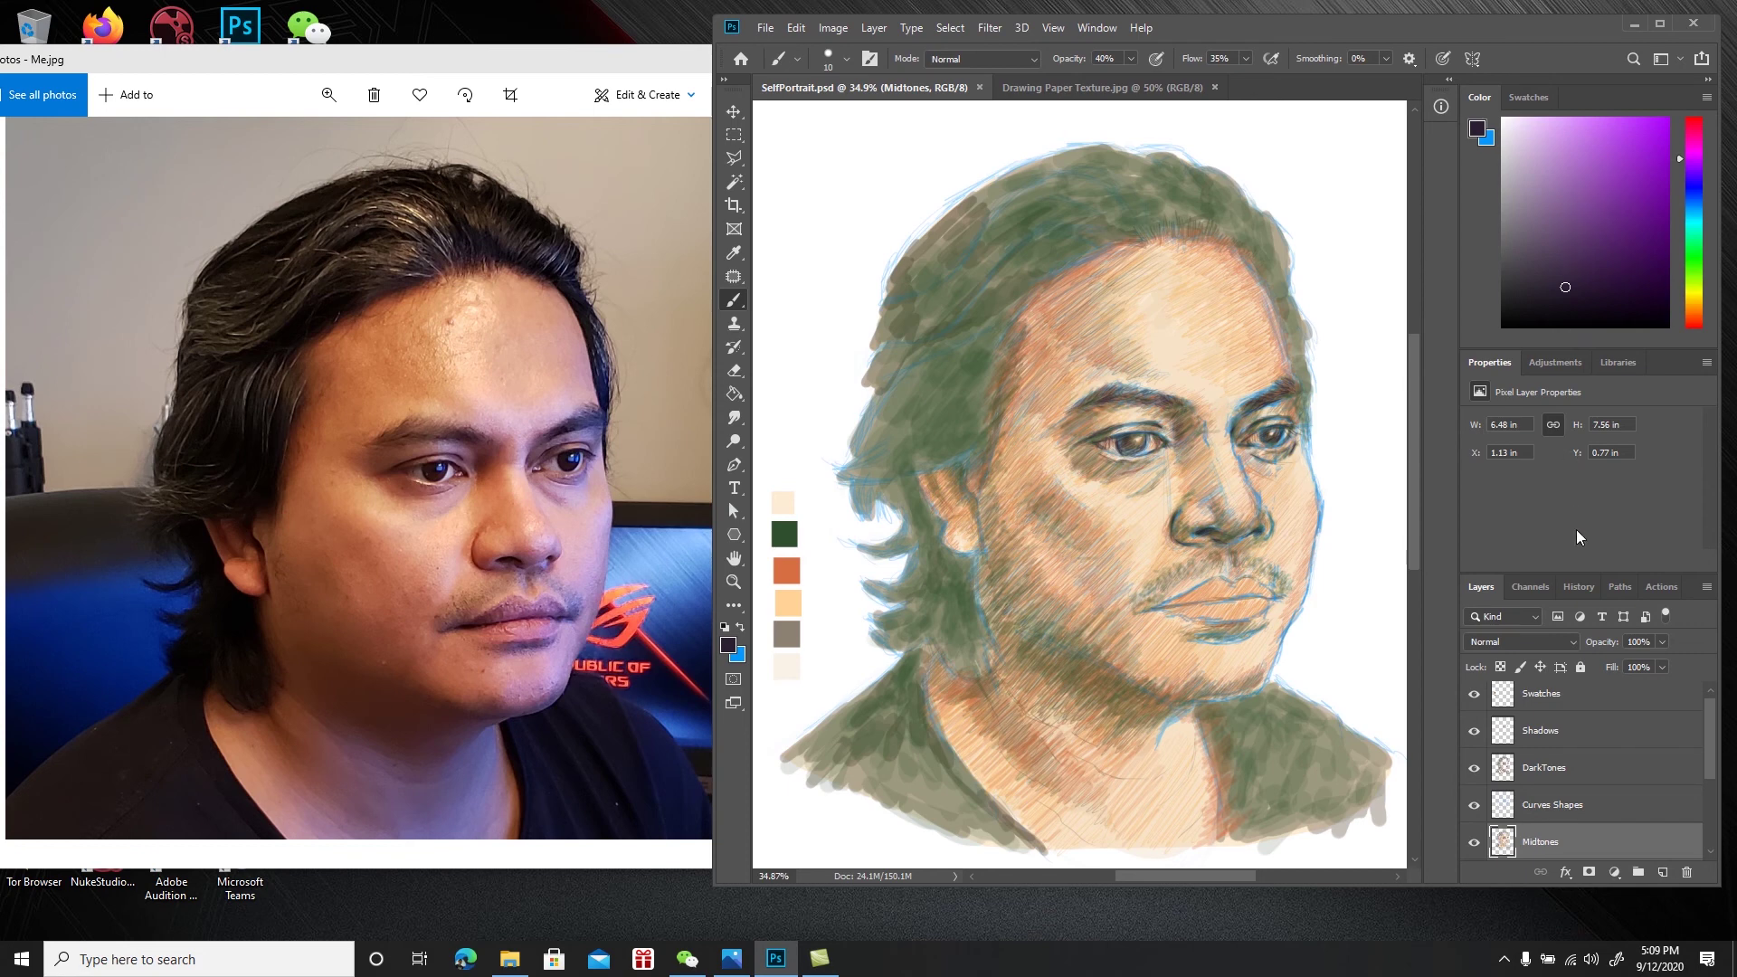
pyautogui.click(1553, 699)
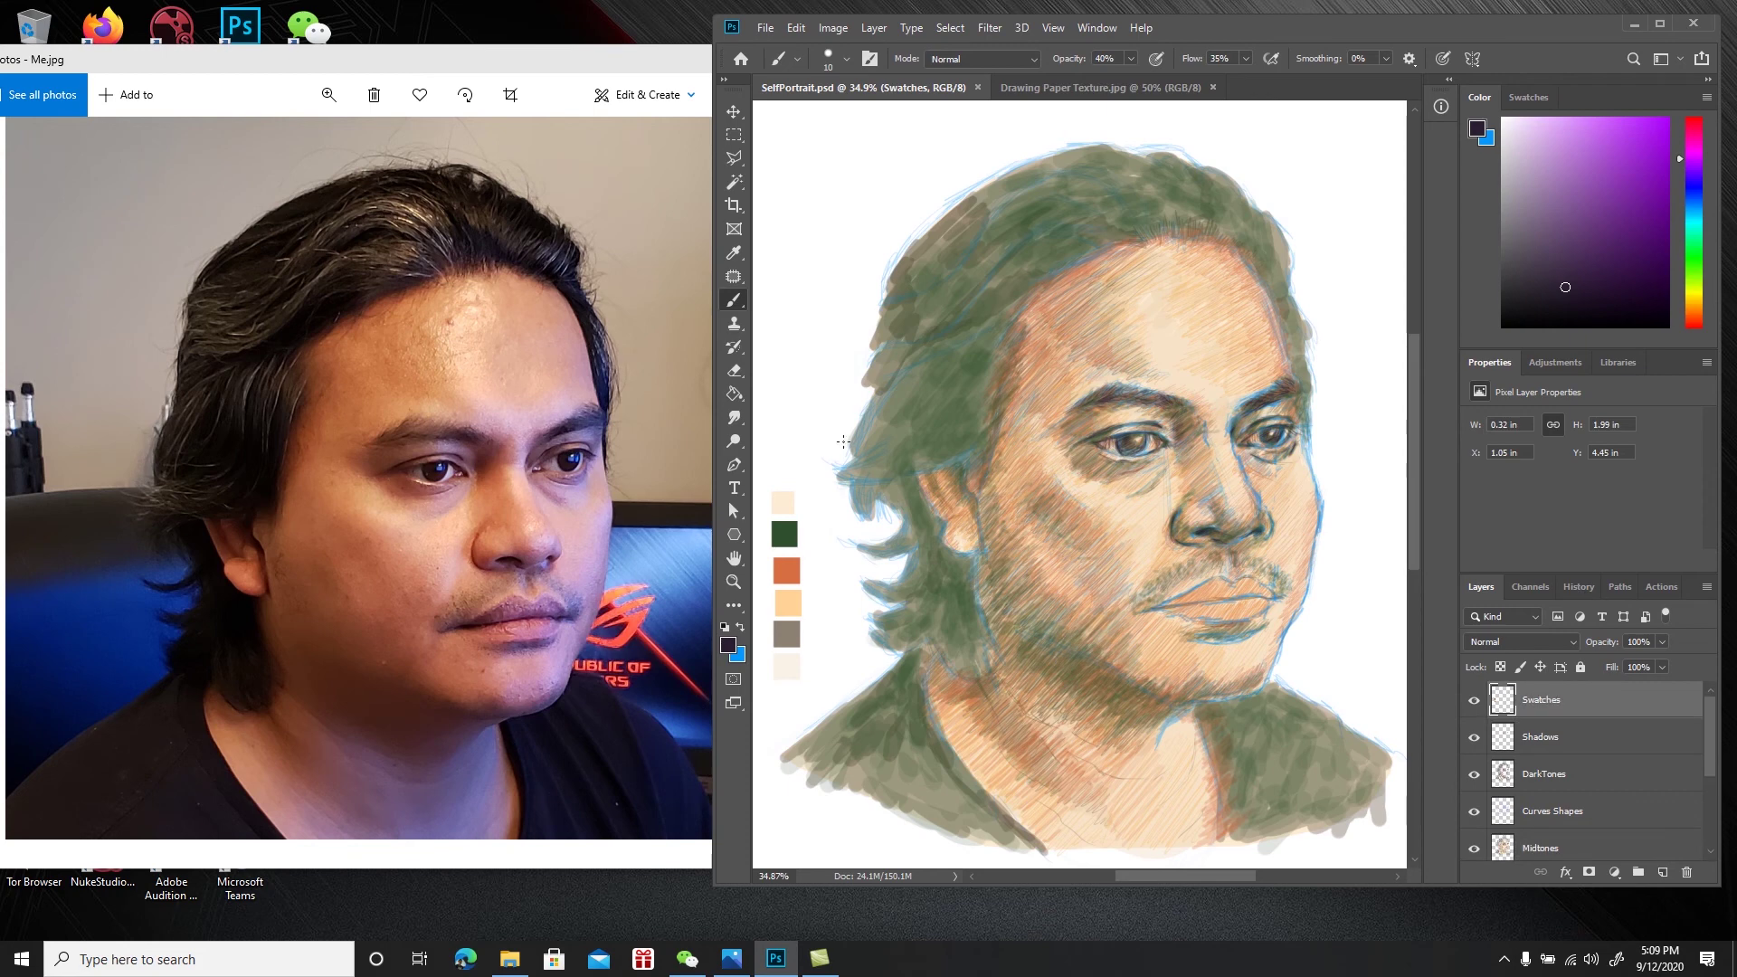
pyautogui.press('m')
pyautogui.moveTo(769, 463); pyautogui.dragTo(808, 485)
pyautogui.press('g')
pyautogui.click(789, 476)
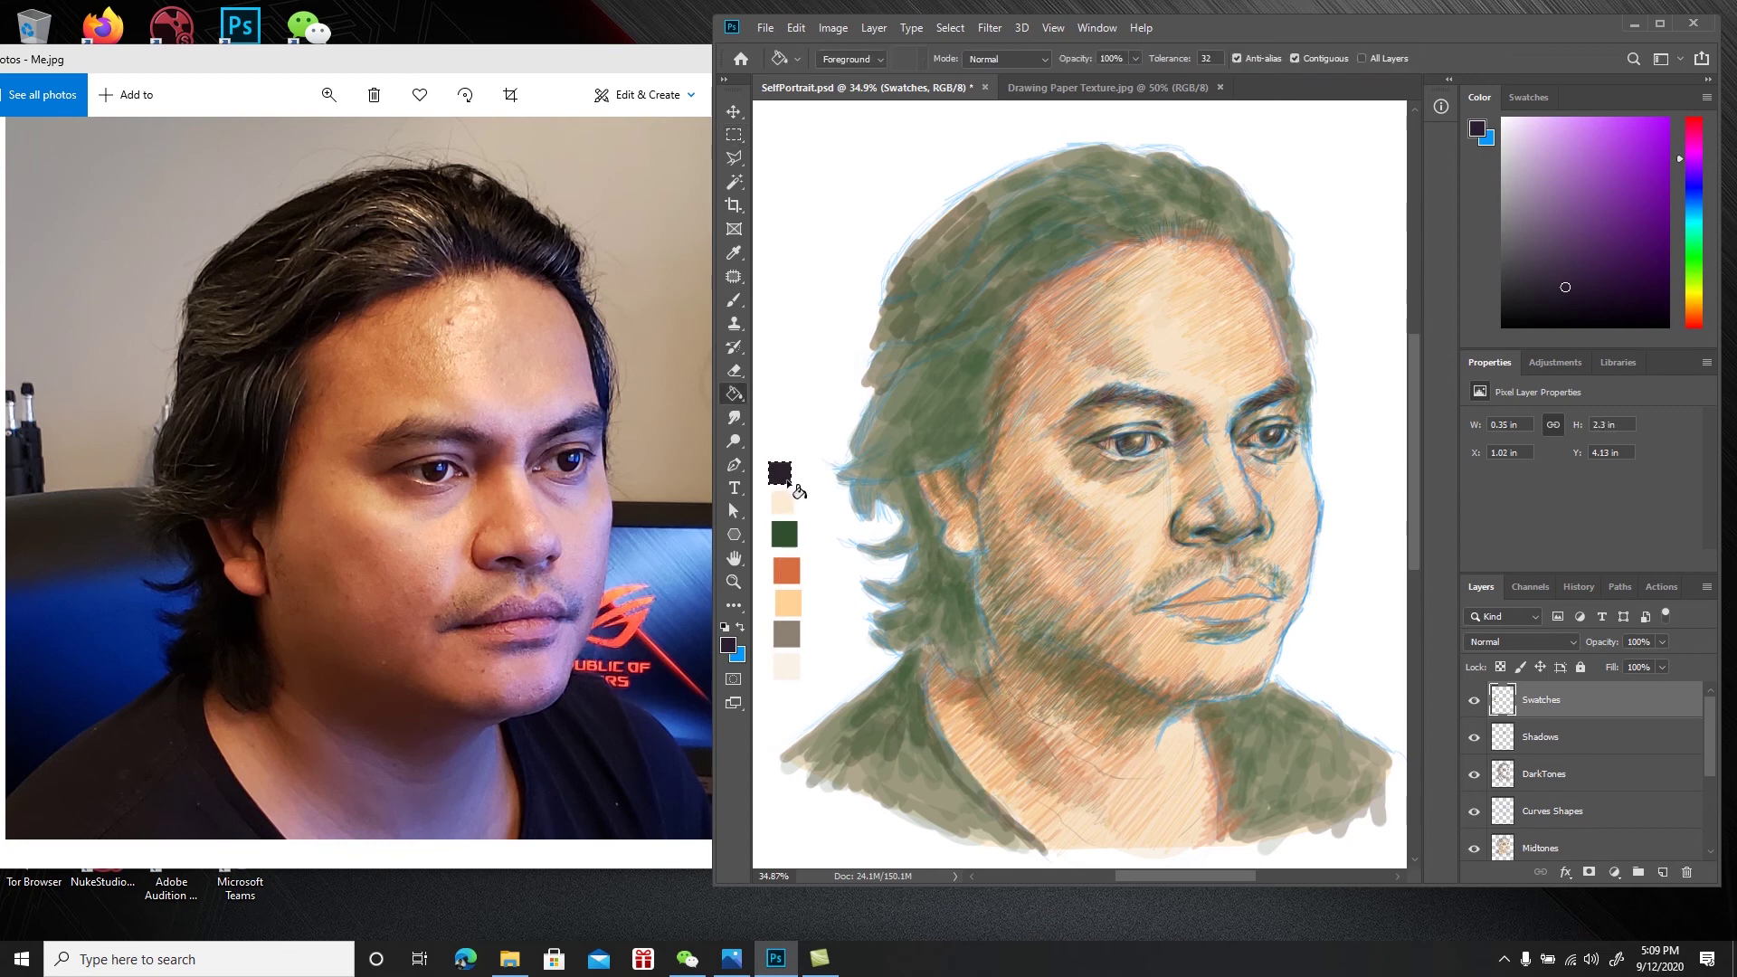
pyautogui.hotkey('ctrl', 'd')
pyautogui.hotkey('ctrl', 's')
# Sample the orange swatch and paint the lips with it on the Midtones layer
pyautogui.press('b')
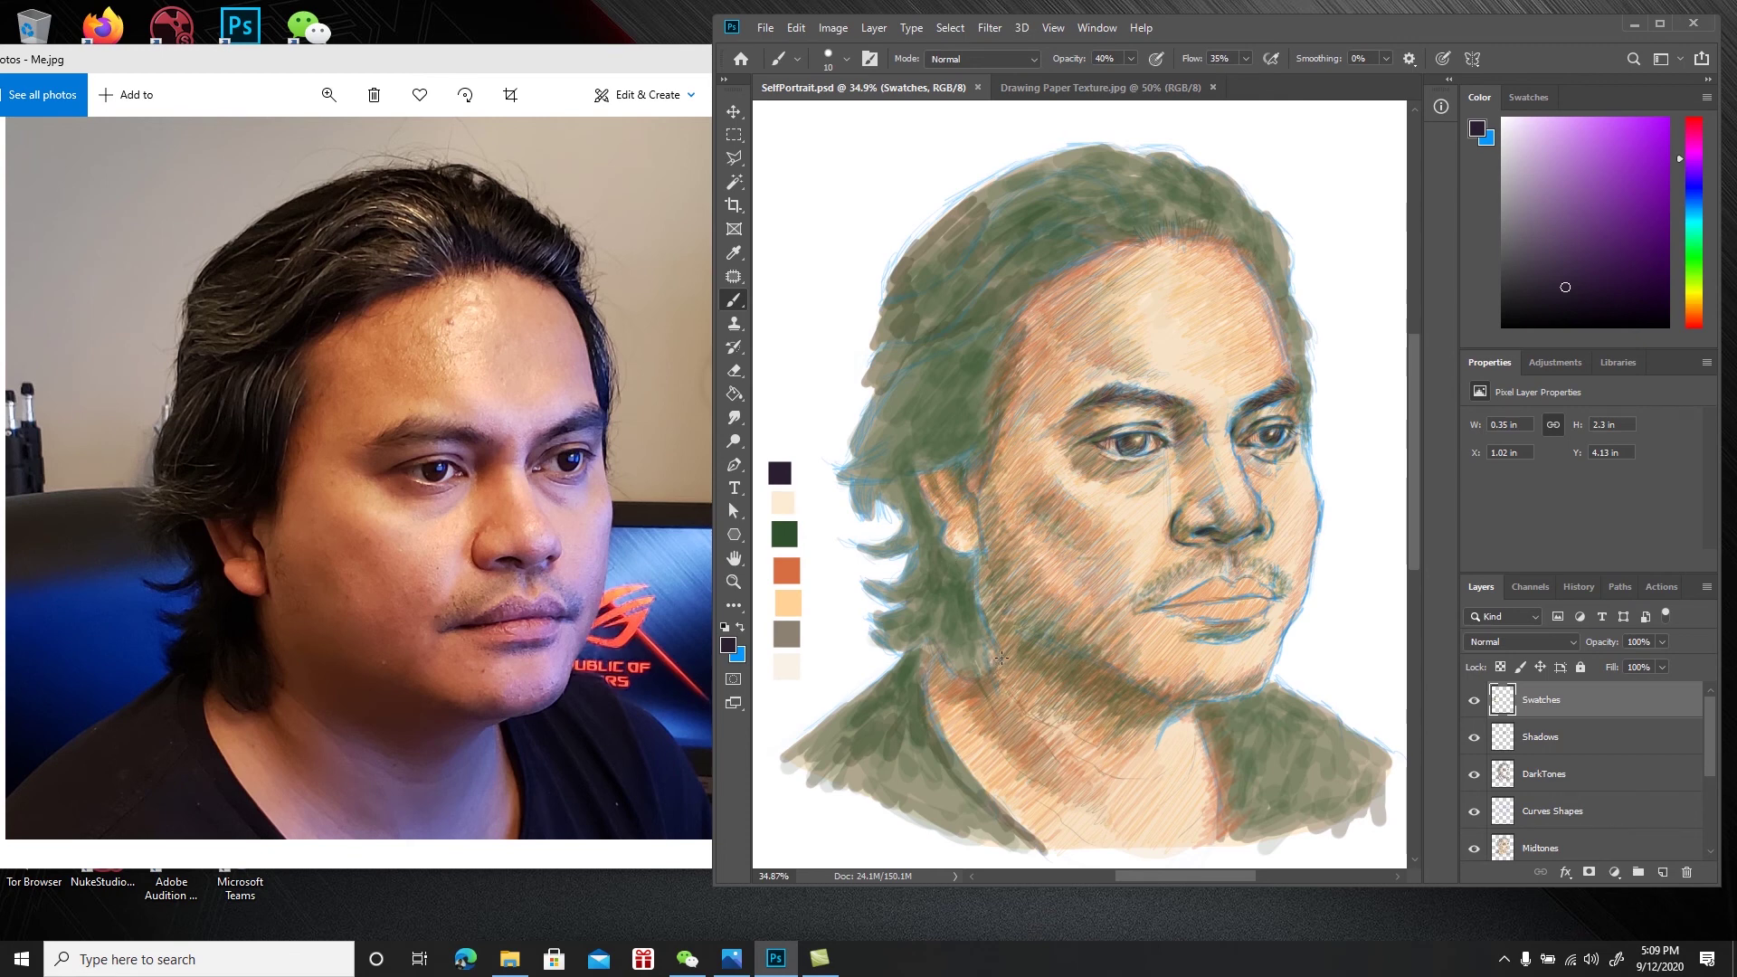
pyautogui.press('i')
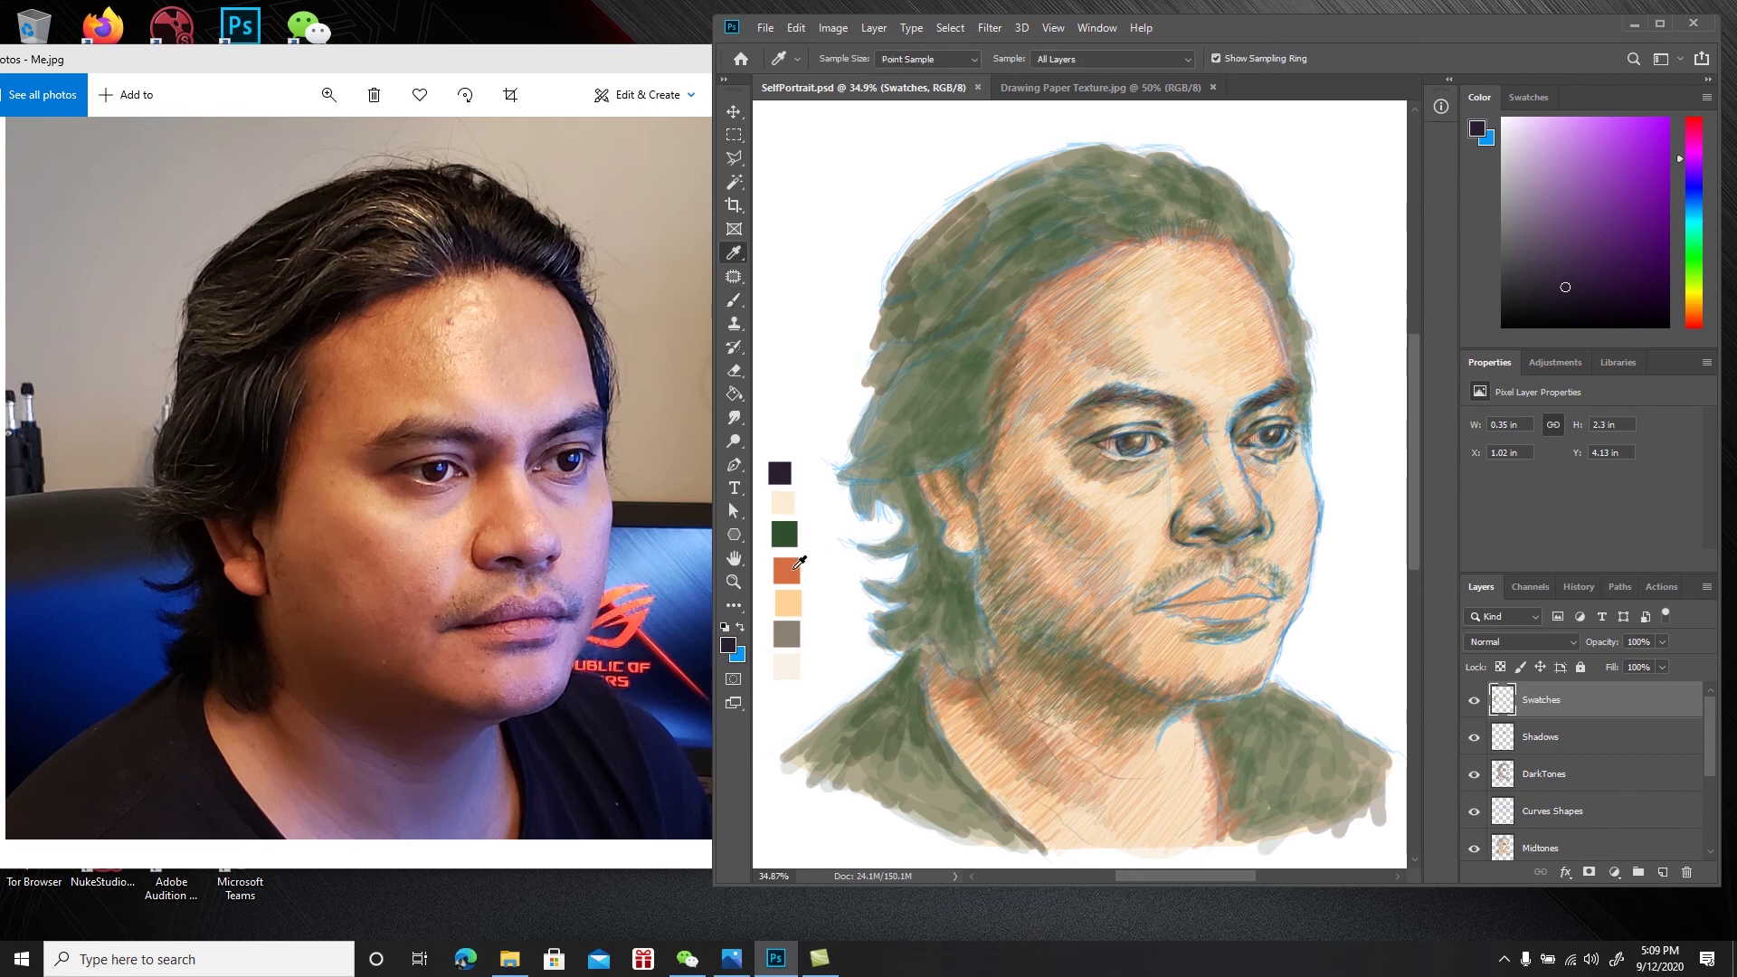
pyautogui.click(789, 573)
pyautogui.press('b')
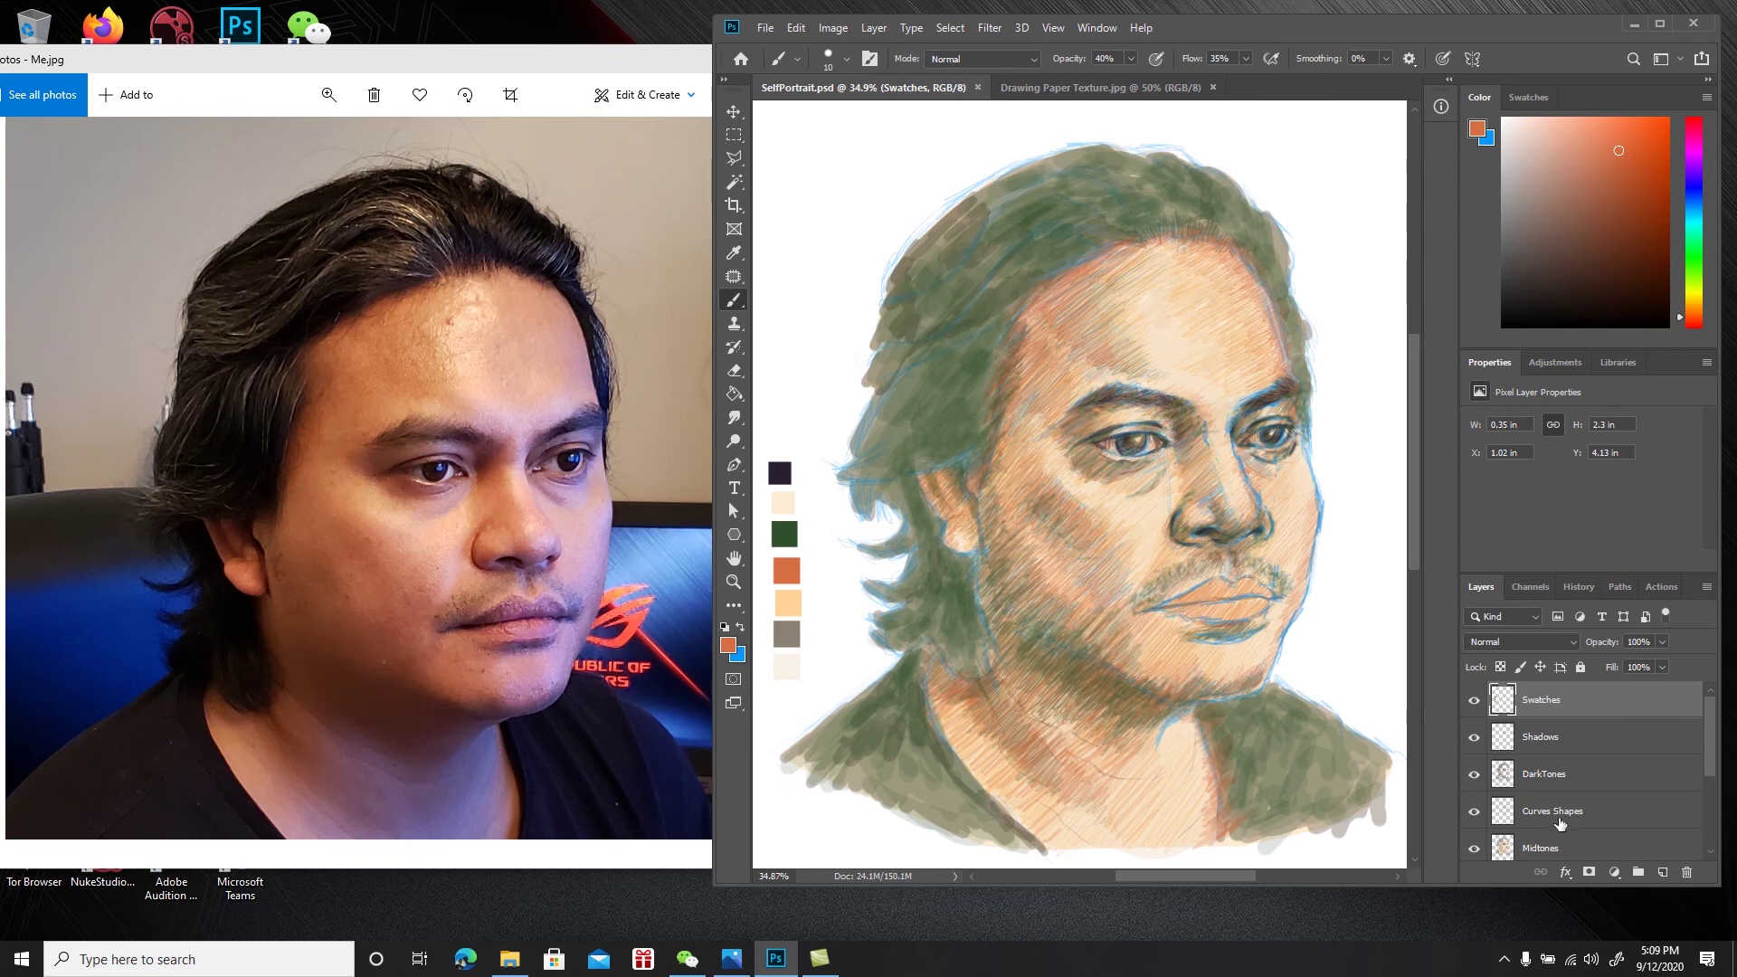
pyautogui.click(1551, 848)
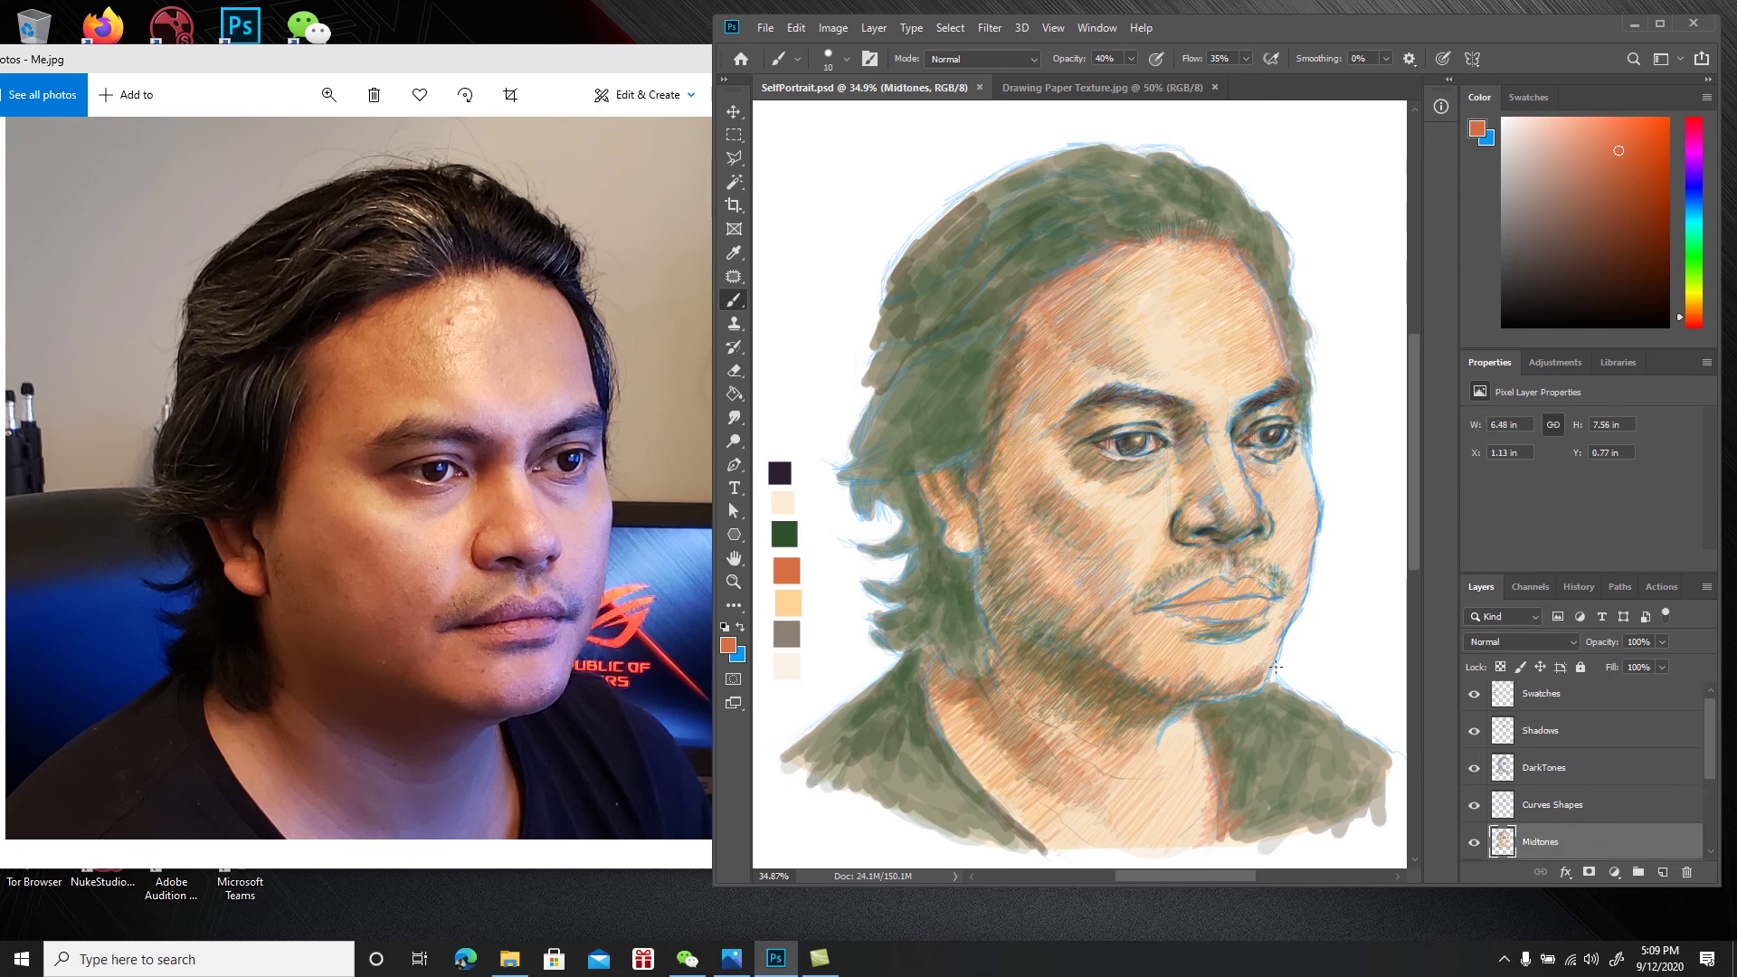
pyautogui.moveTo(1200, 588)
pyautogui.mouseDown()
pyautogui.moveTo(1195, 604)
pyautogui.moveTo(1218, 600)
pyautogui.mouseUp()
pyautogui.moveTo(1232, 591); pyautogui.dragTo(1229, 600)
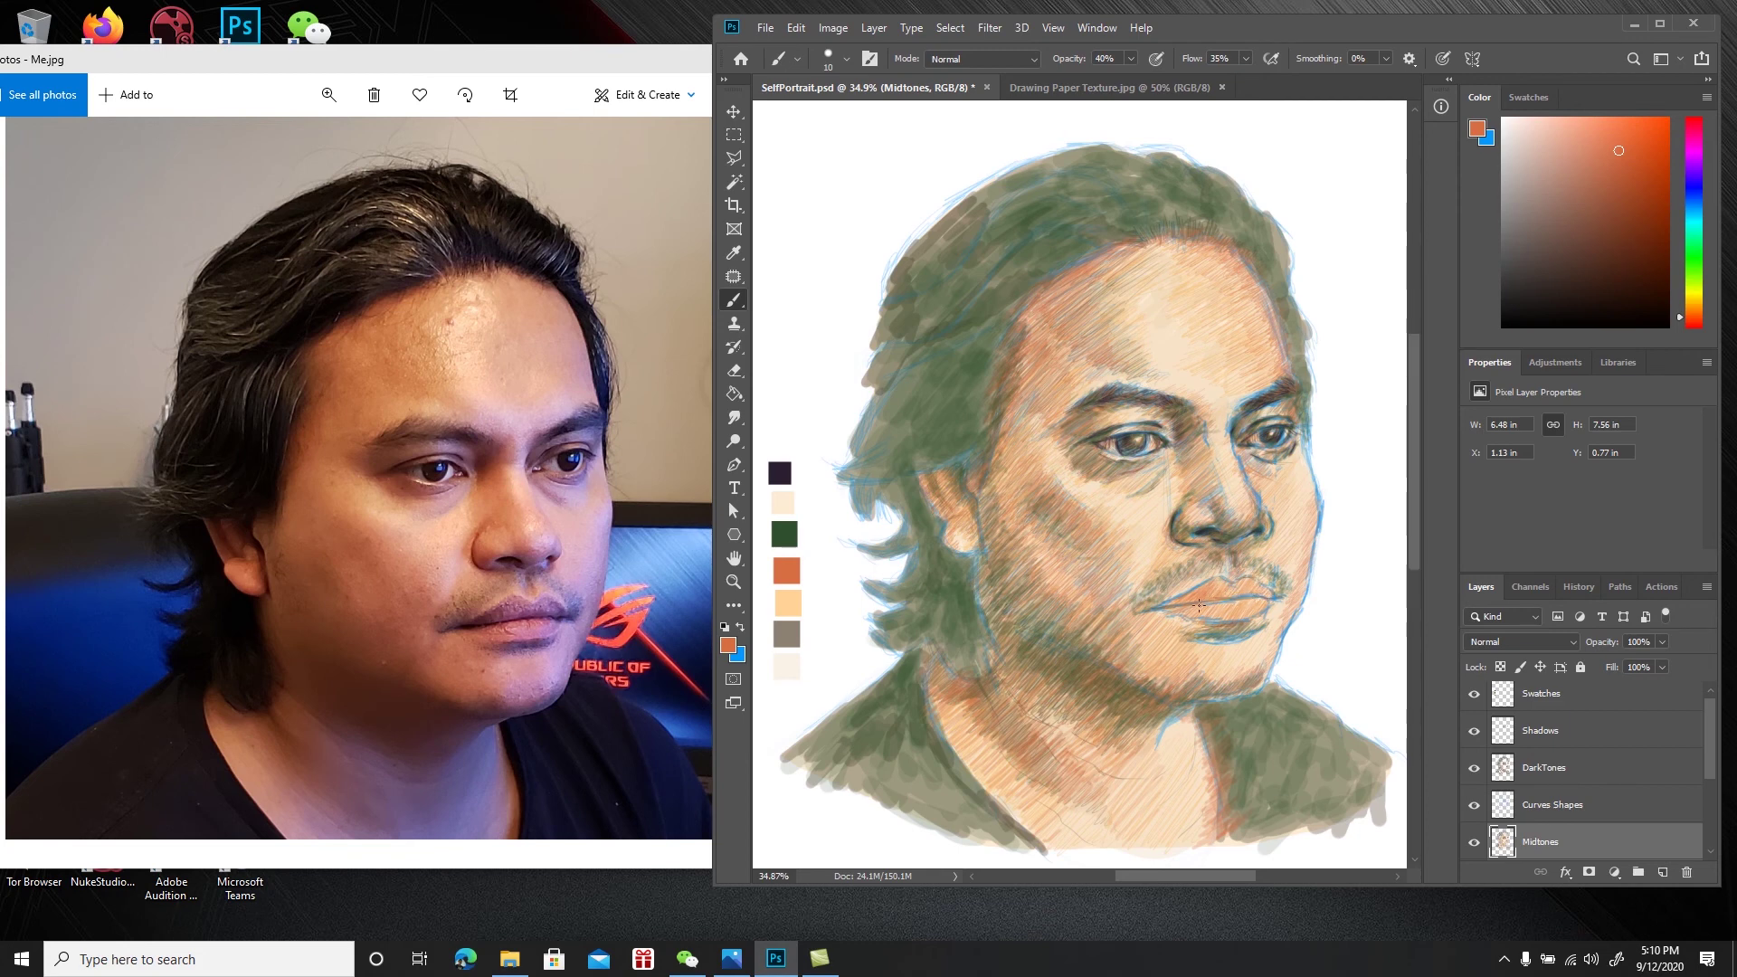
pyautogui.moveTo(1203, 607)
pyautogui.mouseDown()
pyautogui.moveTo(1259, 608)
pyautogui.moveTo(1251, 593)
pyautogui.mouseUp()
# Sample the dark green swatch and darken the contours of the lips on the DarkTones layer
pyautogui.press('i')
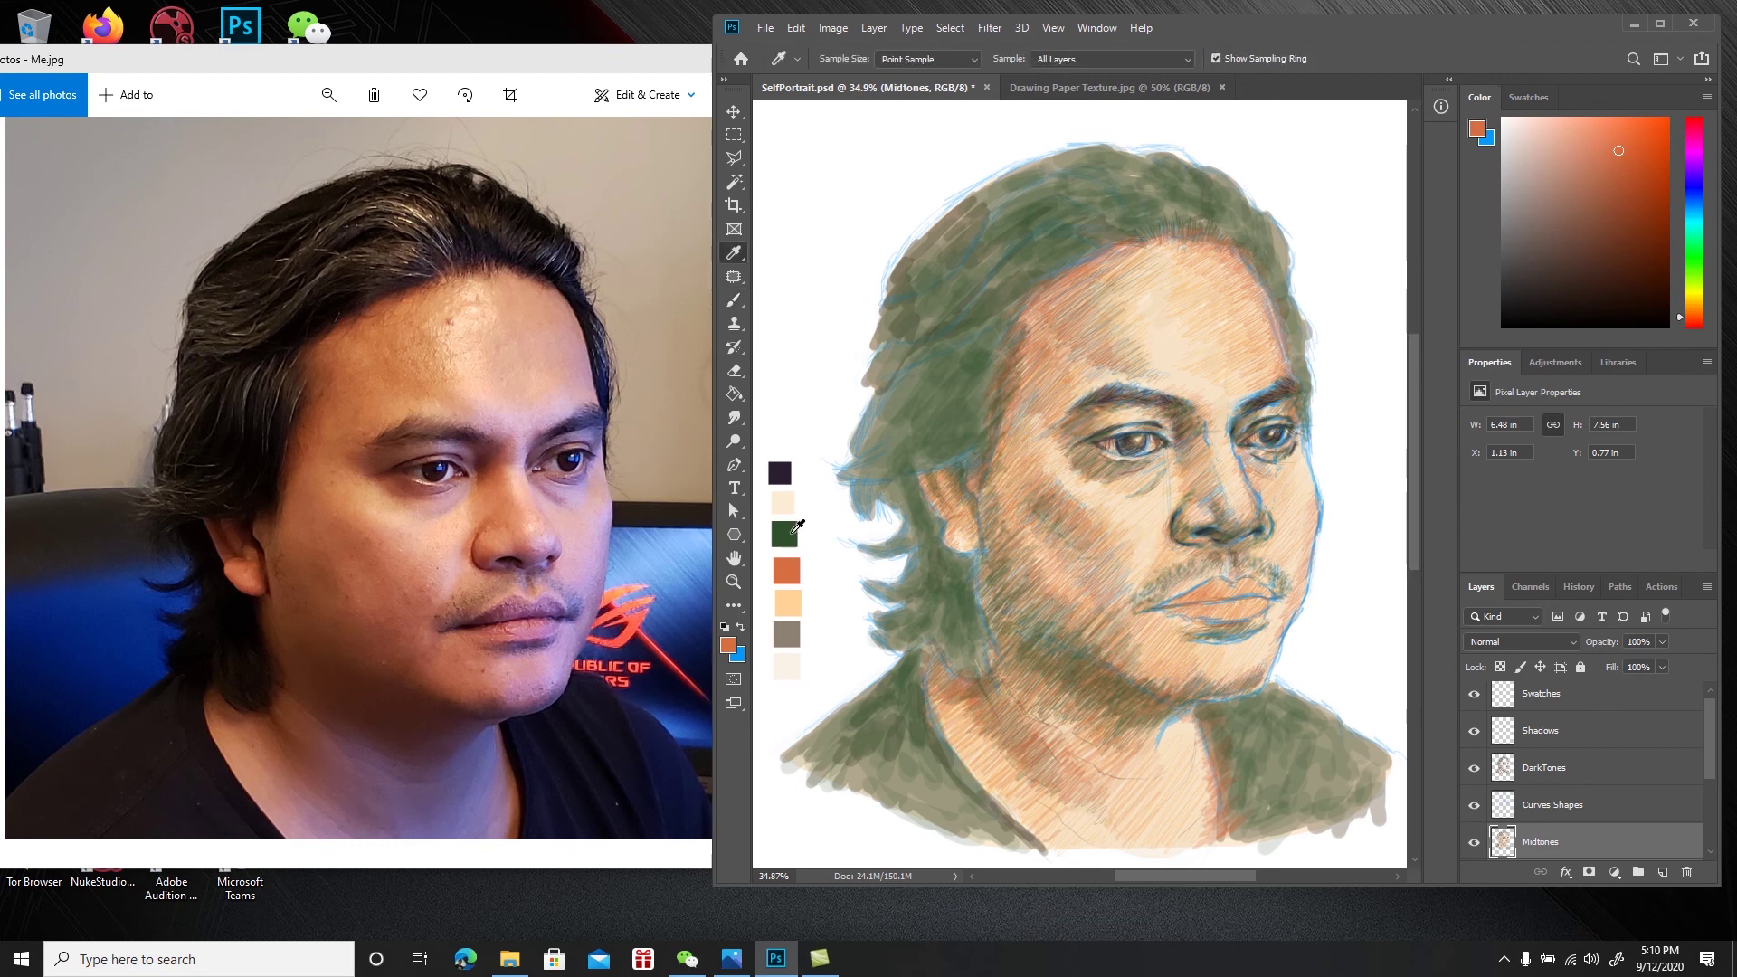
pyautogui.click(798, 525)
pyautogui.press('b')
pyautogui.click(1556, 769)
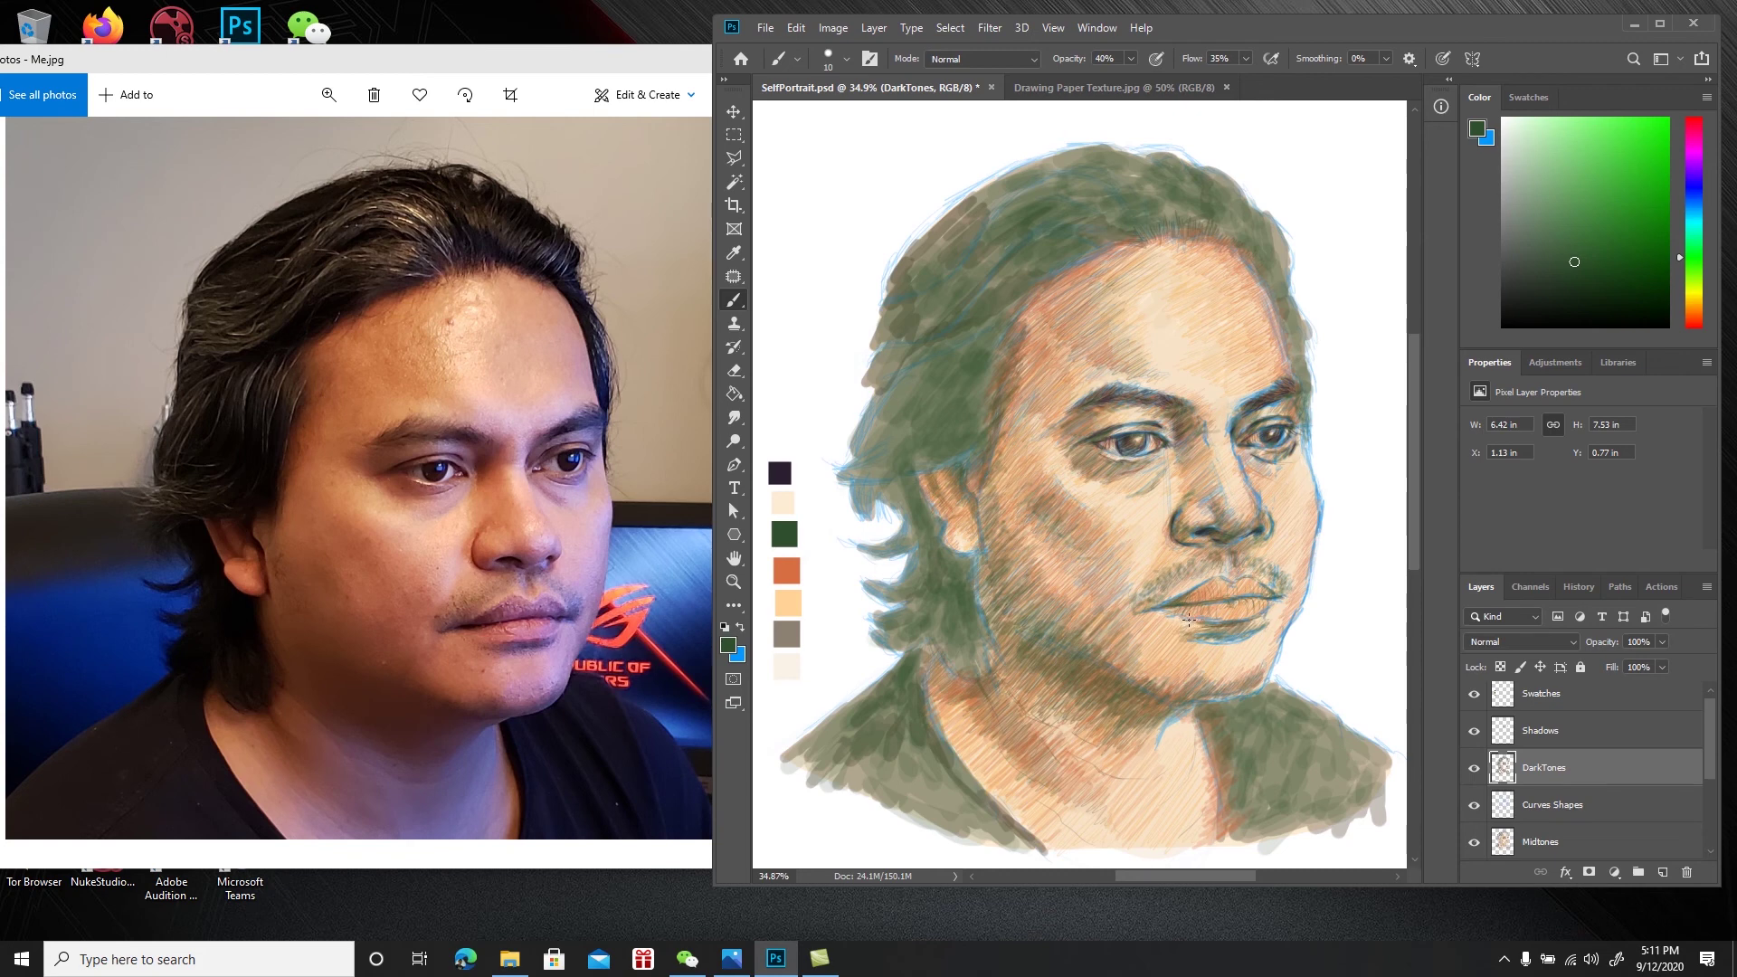
# Make Midtones the active layer and mix a salmon red foreground colour
pyautogui.click(1535, 842)
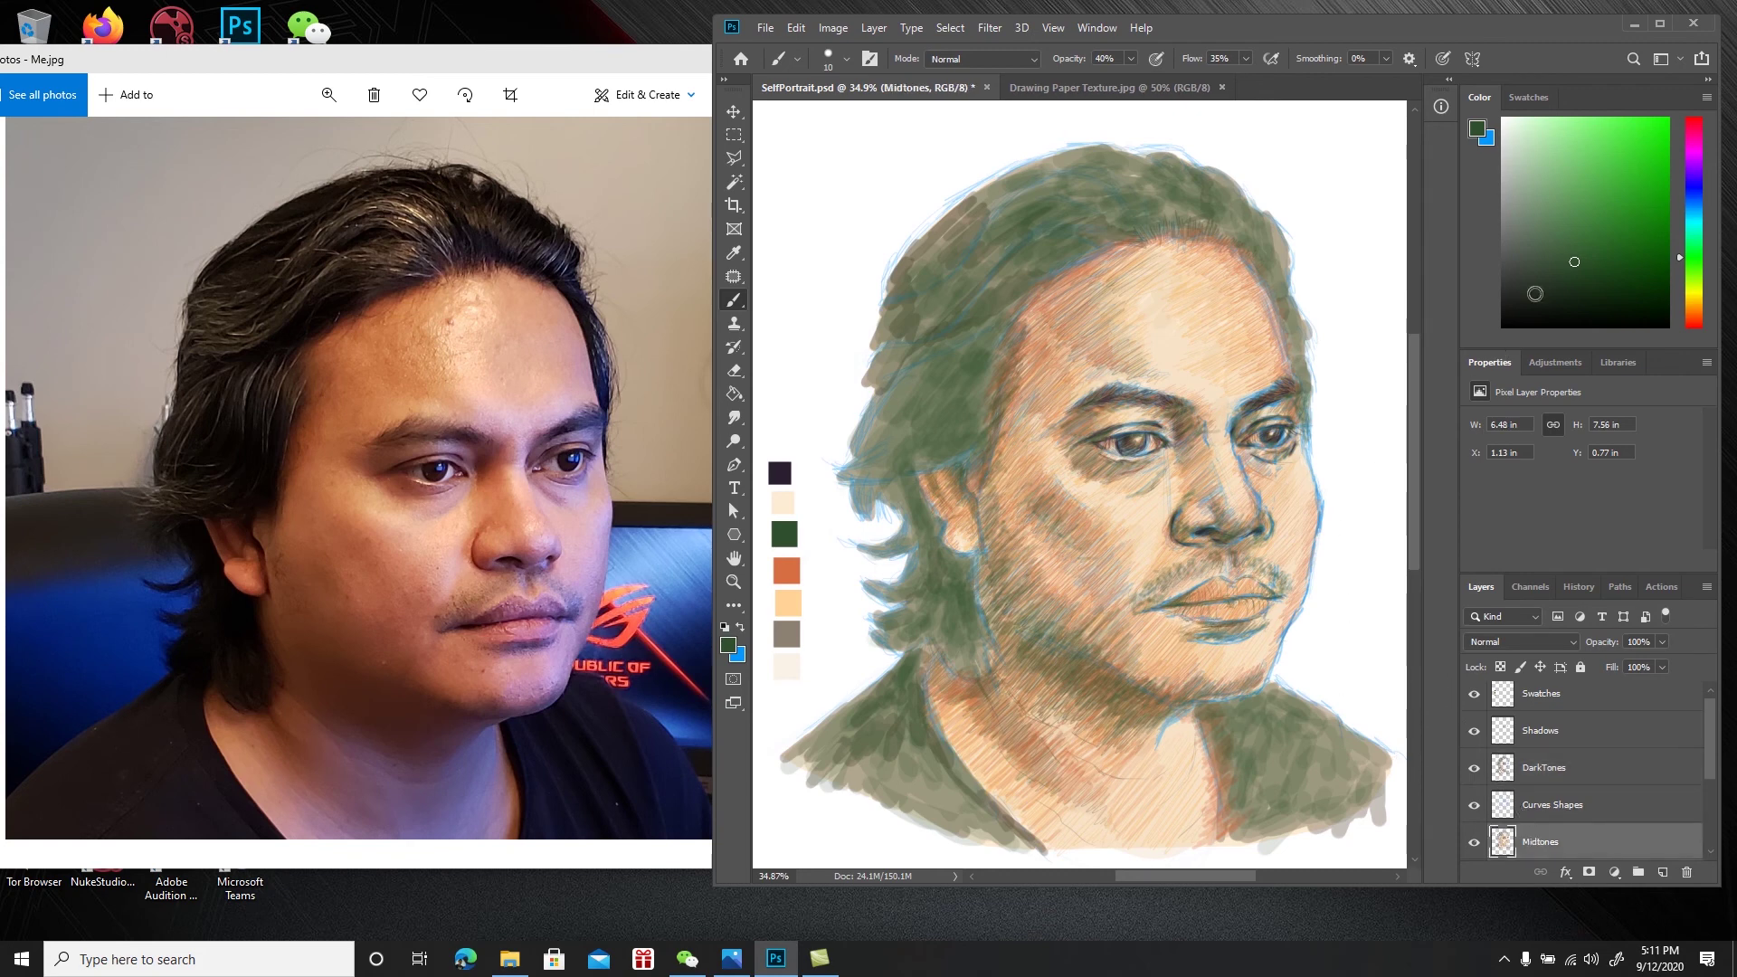
pyautogui.click(1700, 323)
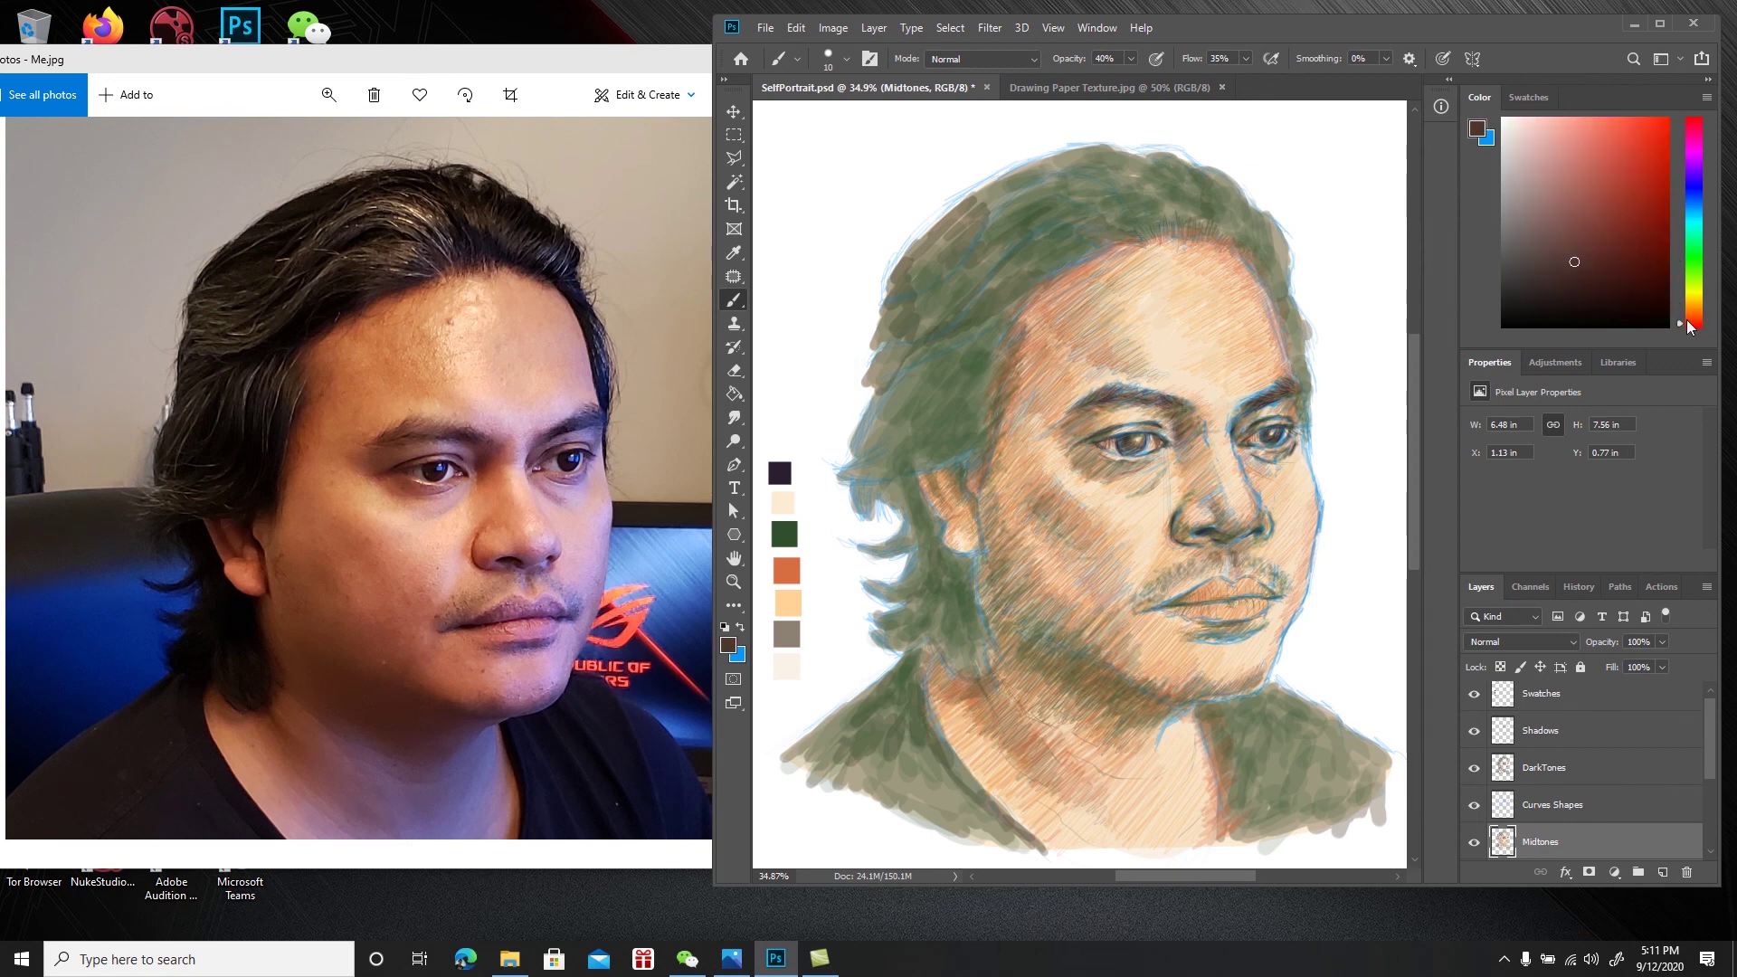
pyautogui.click(1698, 323)
pyautogui.click(1632, 170)
pyautogui.click(1624, 142)
pyautogui.click(1588, 149)
# Add a salmon red swatch square below the palest one on the Swatches layer
pyautogui.press('m')
pyautogui.click(1540, 698)
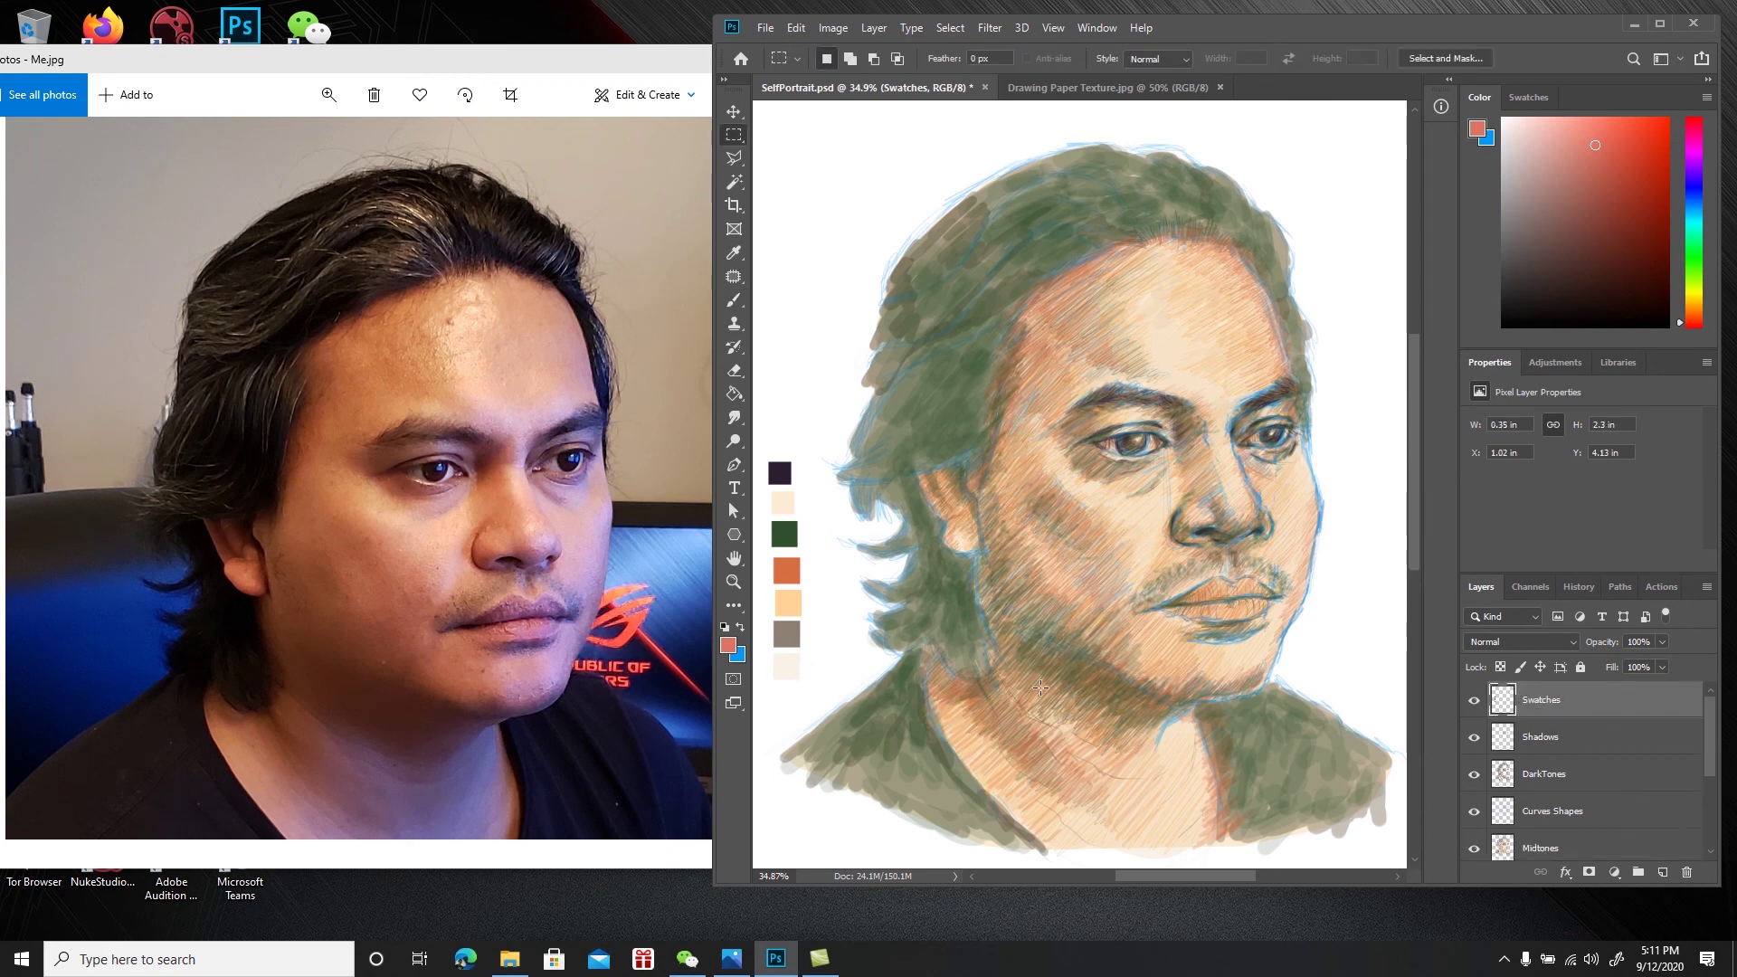
pyautogui.moveTo(772, 689); pyautogui.dragTo(802, 717)
pyautogui.press('g')
pyautogui.click(795, 713)
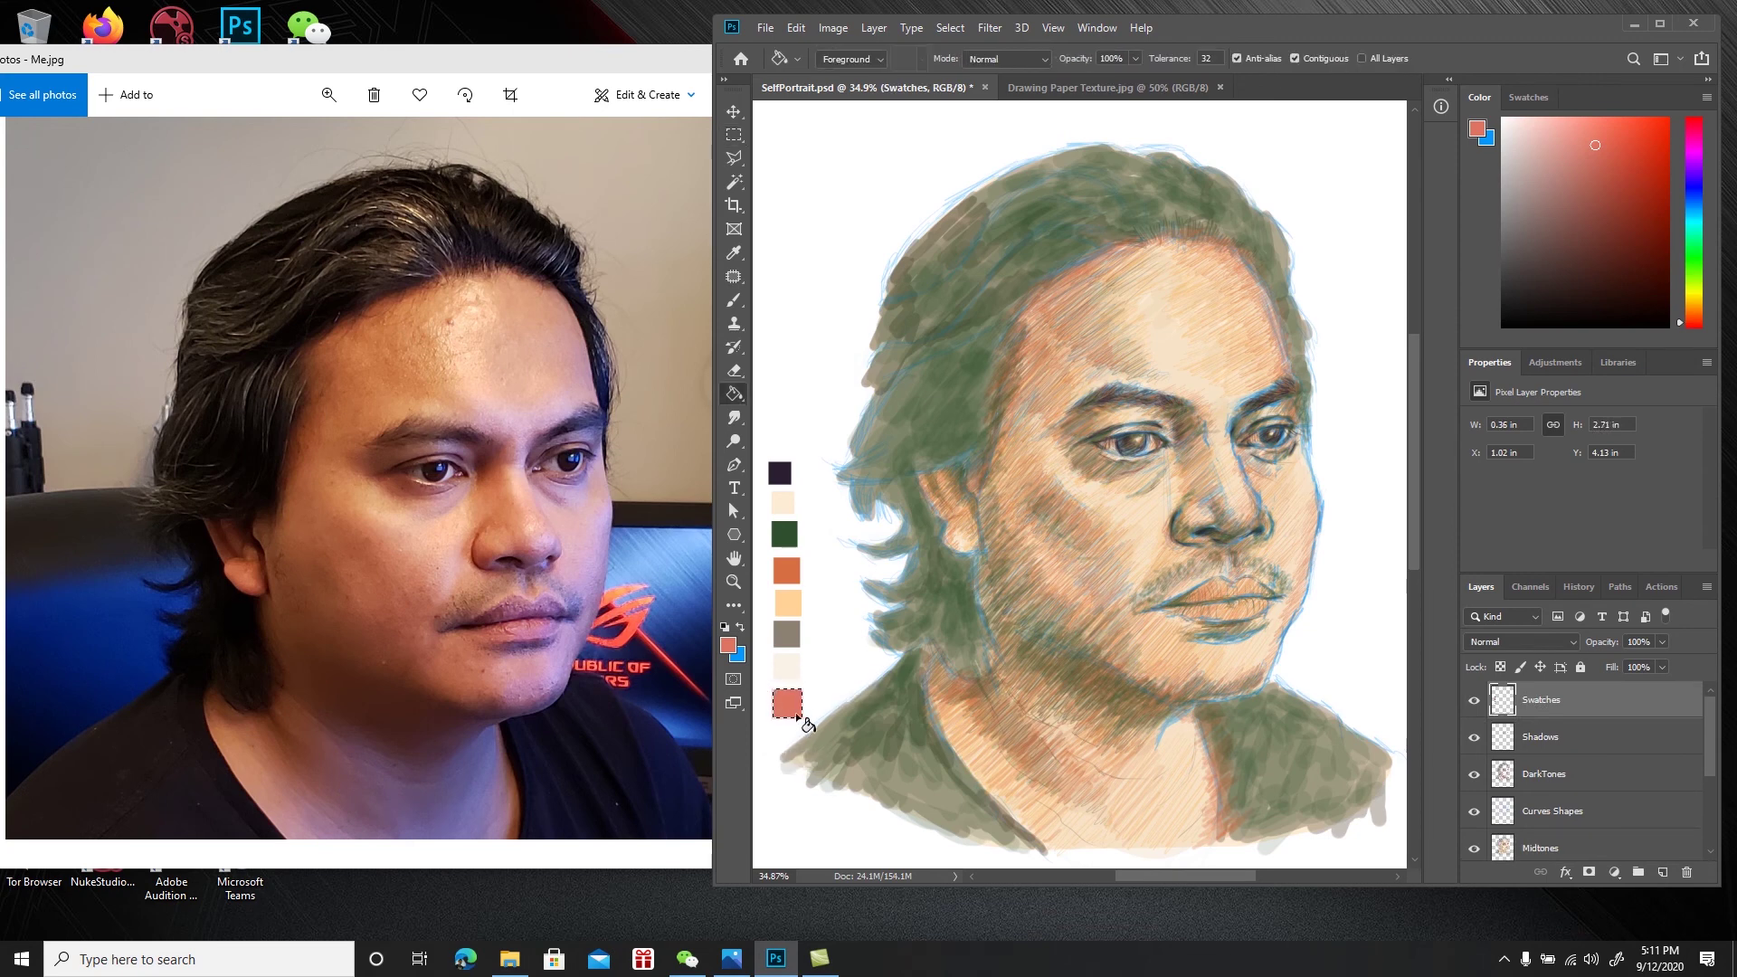
pyautogui.hotkey('ctrl', 'd')
# Brush salmon red over the lips on the Midtones layer and reactivate the Shadows layer
pyautogui.press('b')
pyautogui.click(1544, 848)
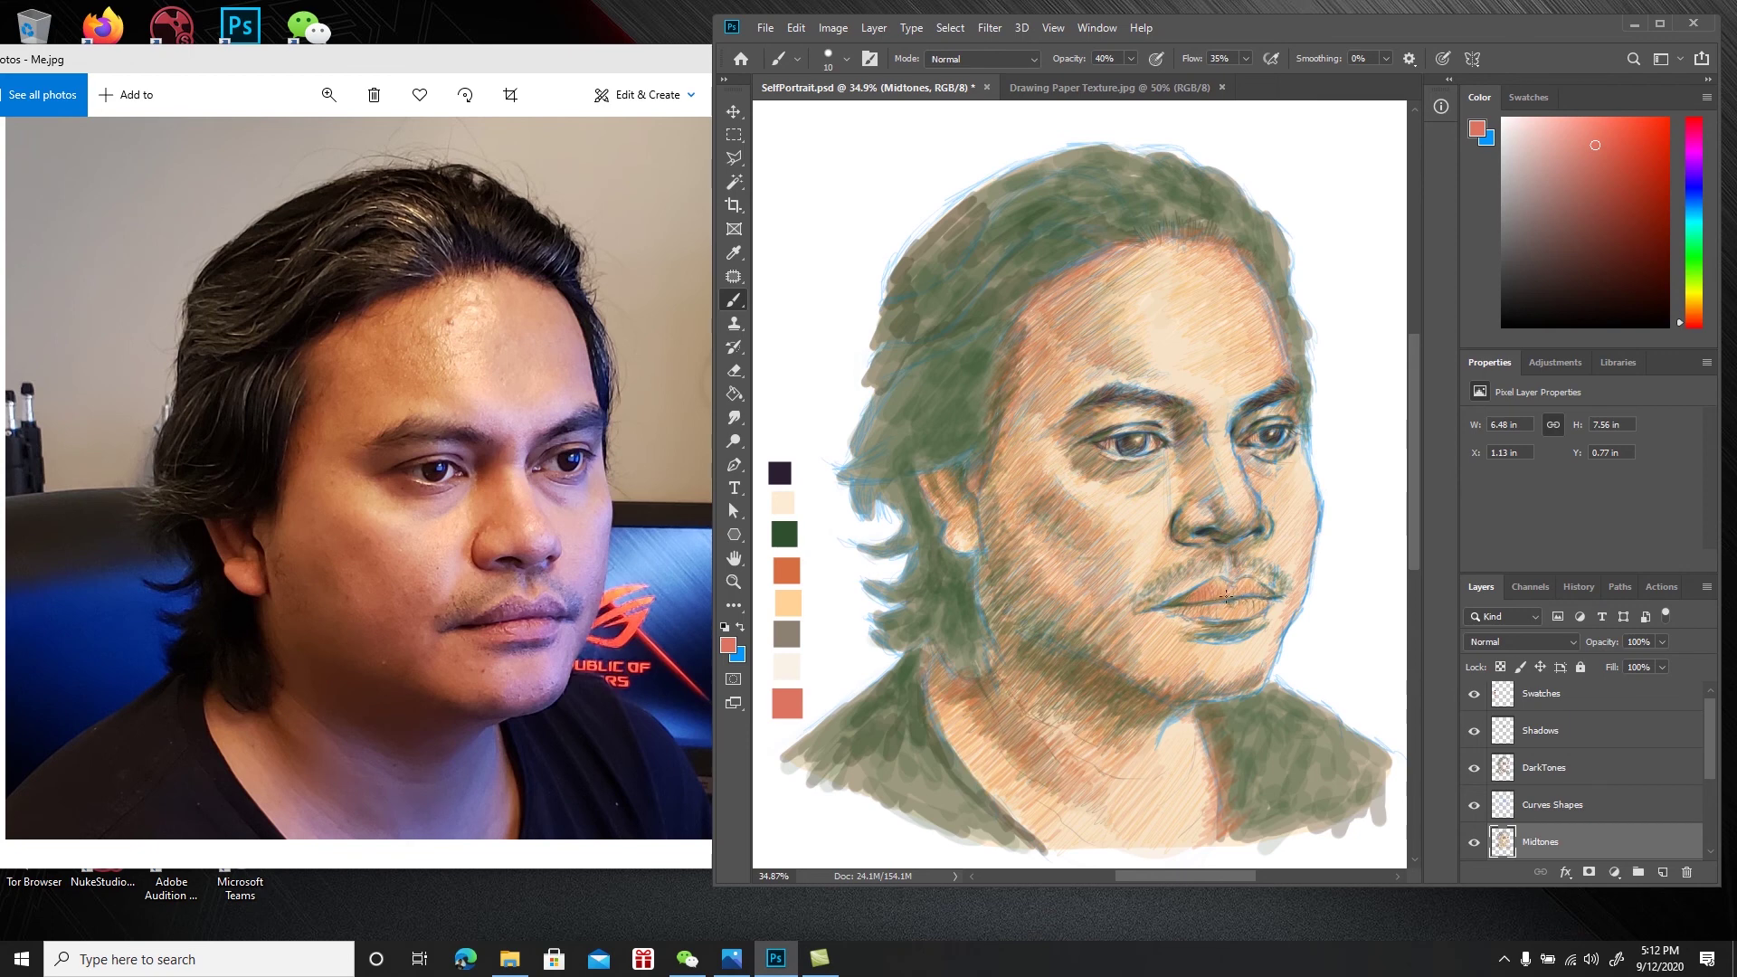
pyautogui.moveTo(1211, 604); pyautogui.dragTo(1277, 604)
pyautogui.click(1547, 734)
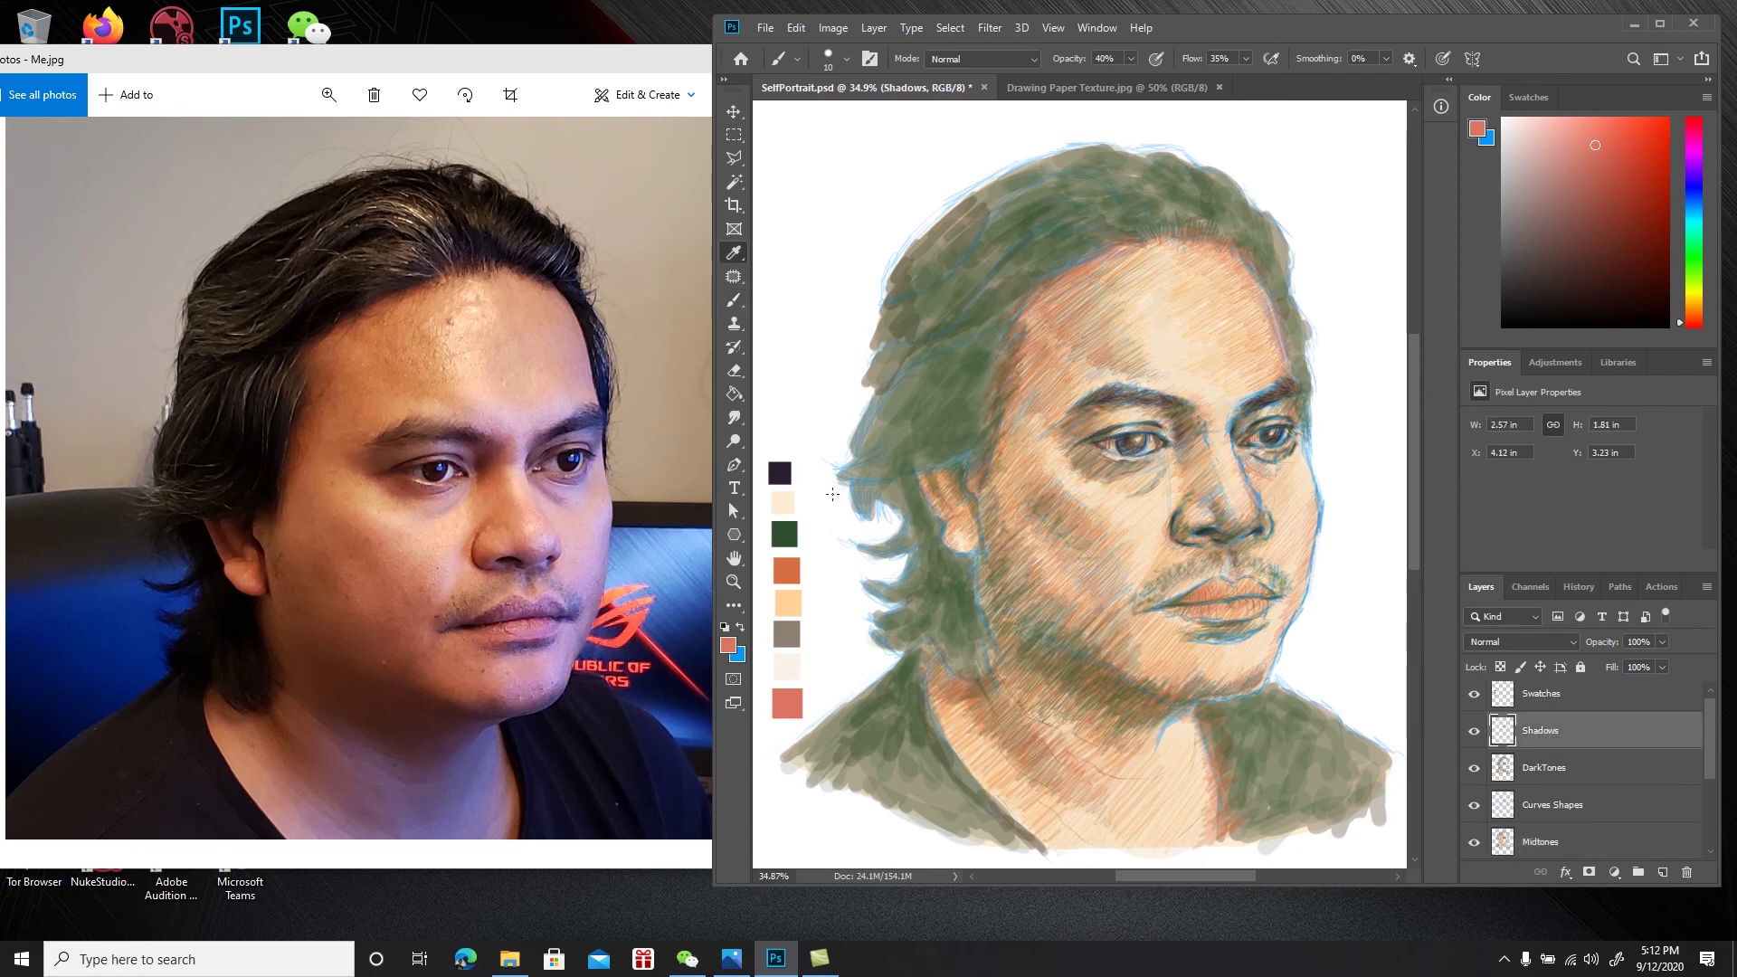
# Sample the near-black purple swatch and darken the underside of the nose on the Shadows layer, saving the portrait
pyautogui.keyDown('alt'); pyautogui.click(781, 472); pyautogui.keyUp('alt')
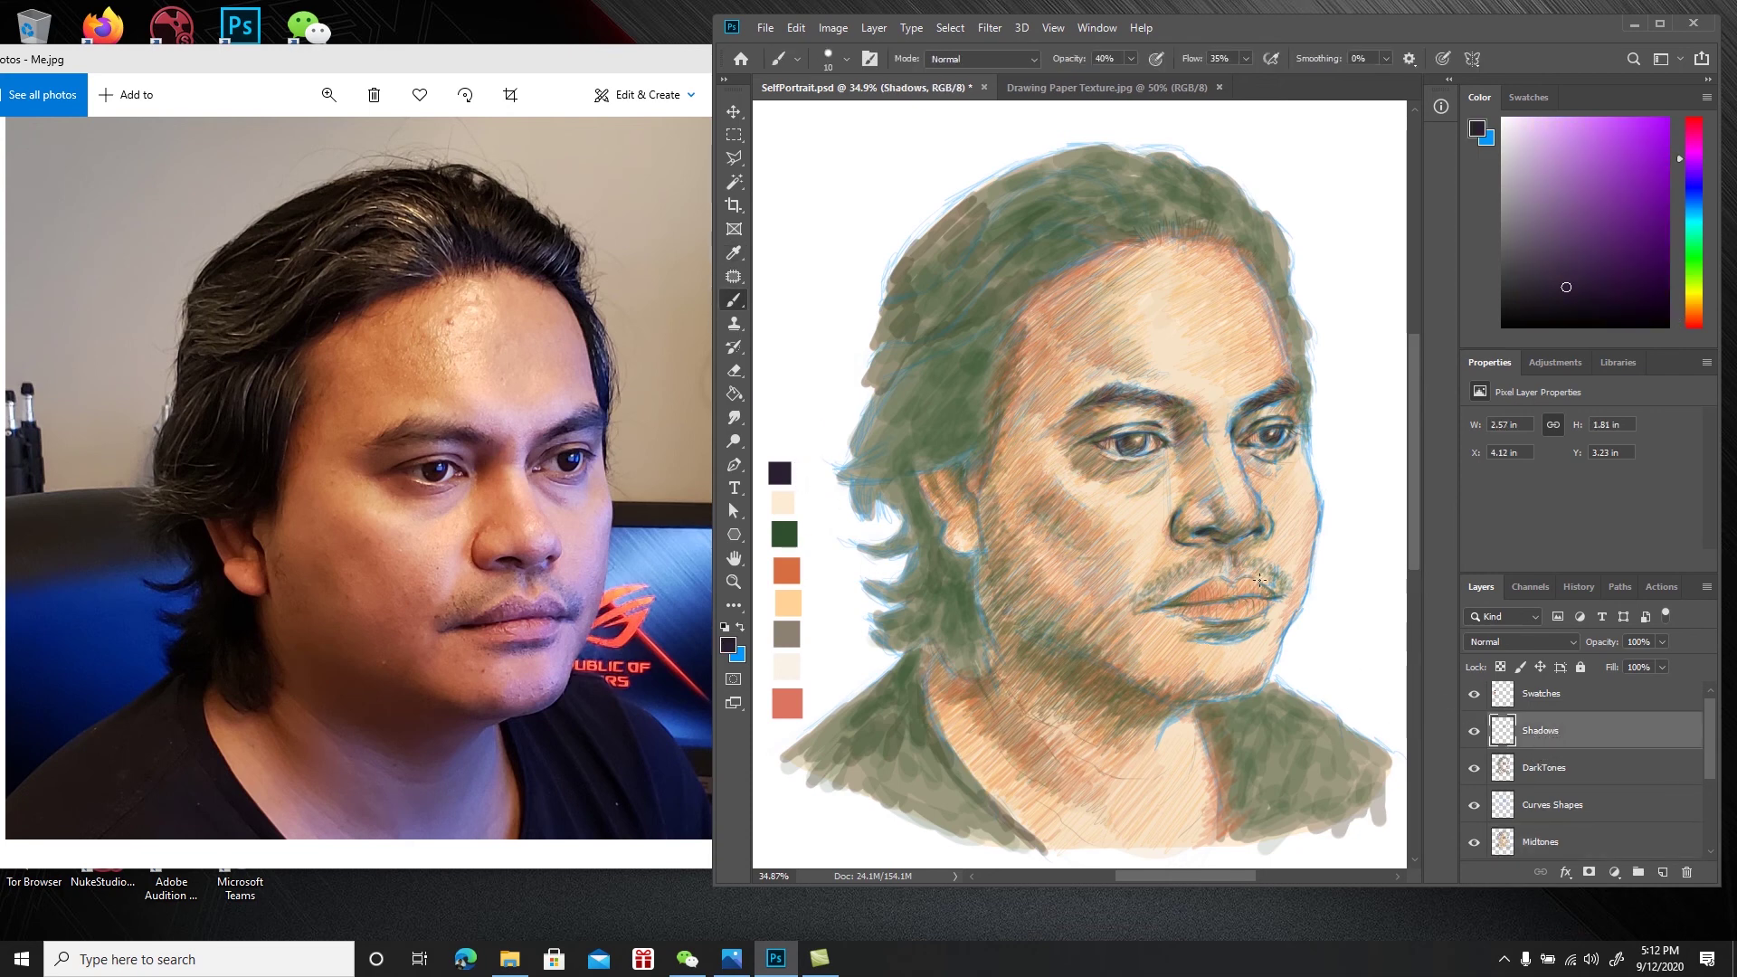
pyautogui.hotkey('ctrl', 's')
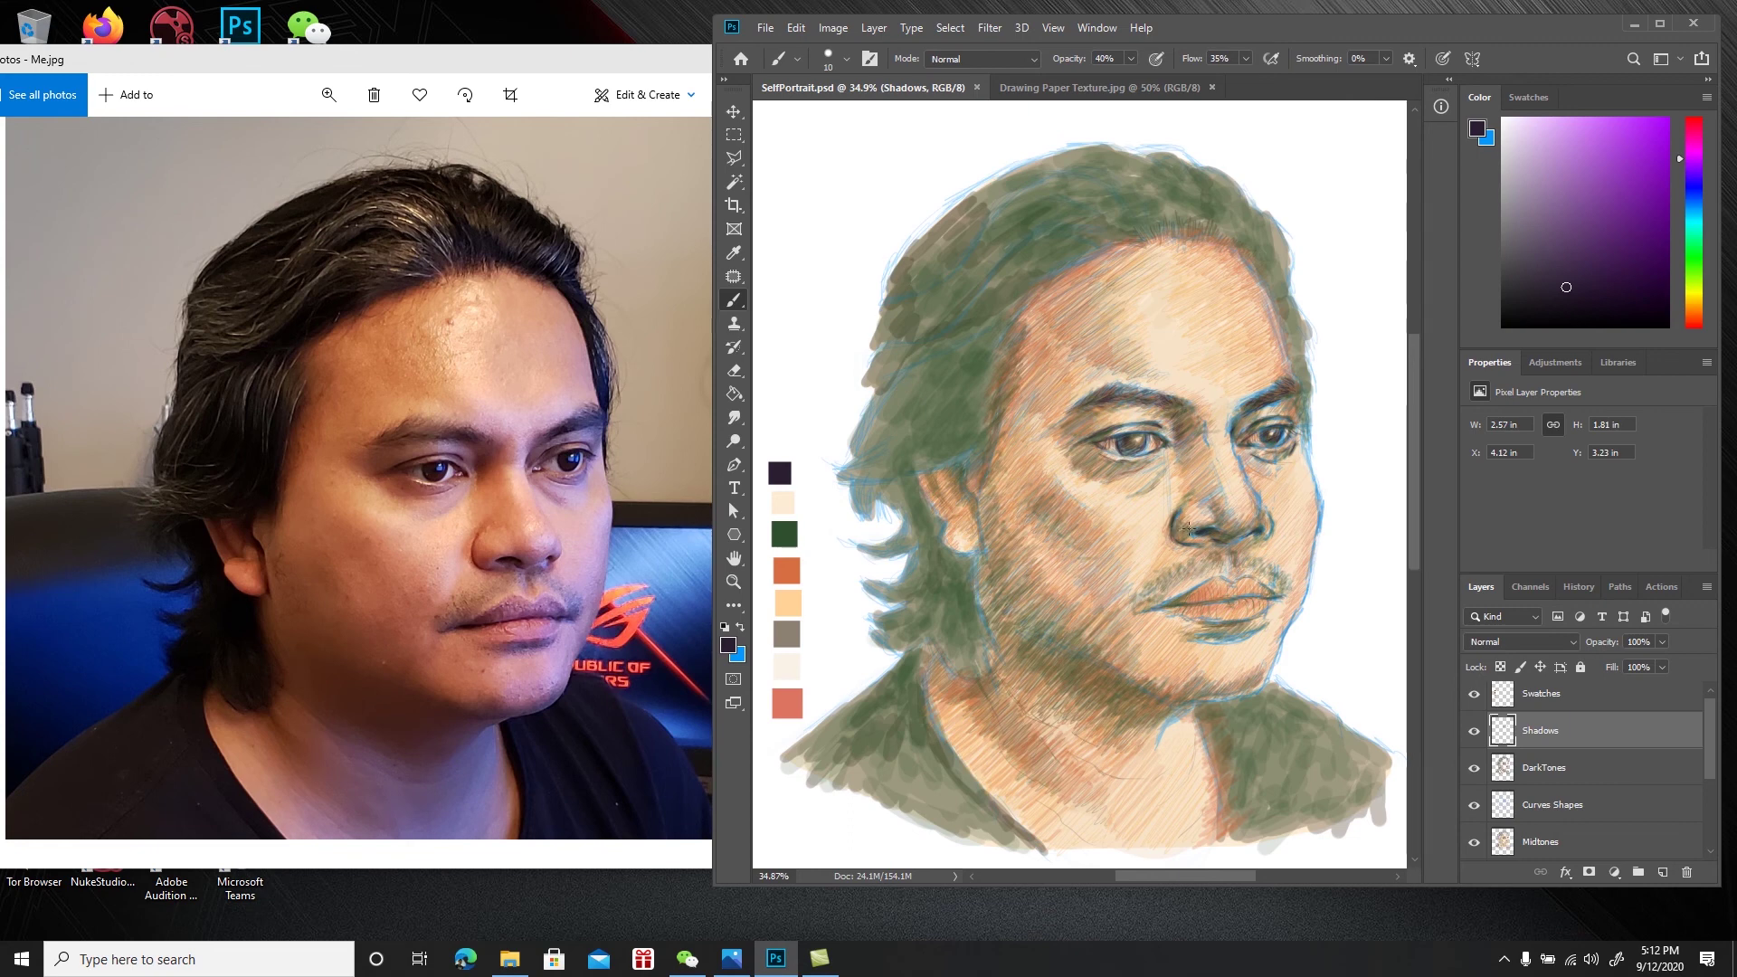
pyautogui.moveTo(1206, 530); pyautogui.dragTo(1199, 532)
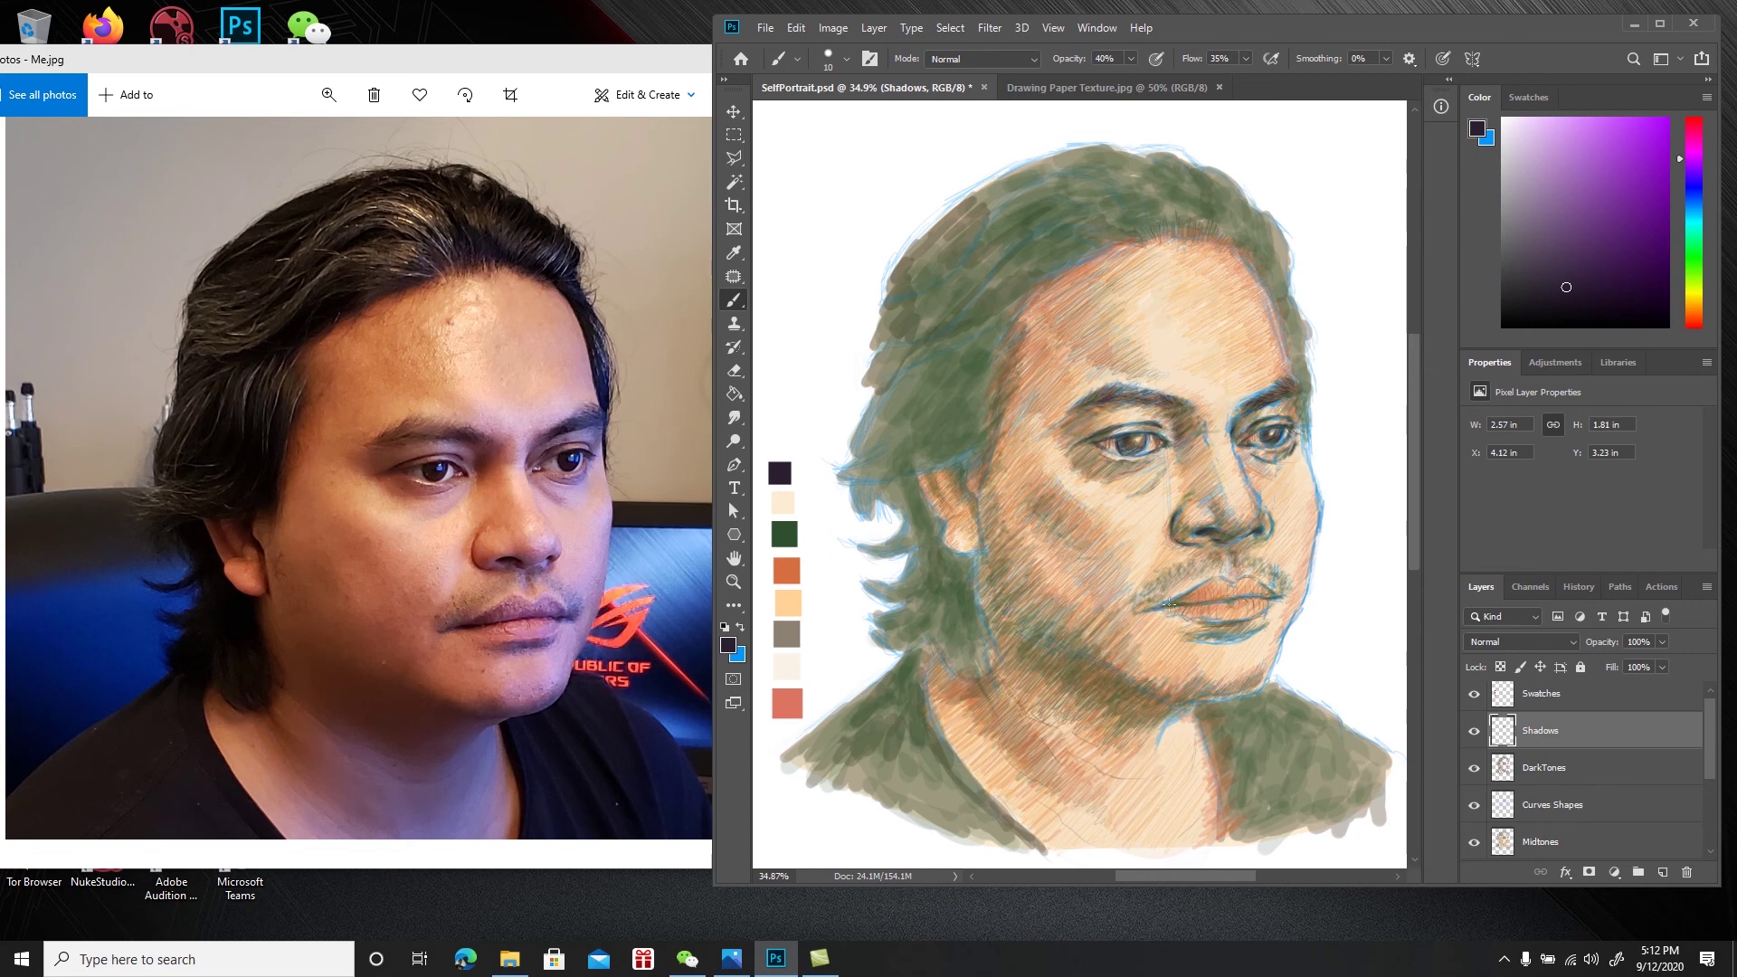
# Darken the mouth line, lip corners and lower lip edge with near-black purple strokes, and save the portrait
pyautogui.moveTo(1178, 614); pyautogui.dragTo(1170, 607)
pyautogui.moveTo(1166, 607)
pyautogui.mouseDown()
pyautogui.moveTo(1149, 617)
pyautogui.moveTo(1181, 602)
pyautogui.mouseUp()
pyautogui.moveTo(1171, 605); pyautogui.dragTo(1181, 604)
pyautogui.moveTo(1204, 605); pyautogui.dragTo(1232, 603)
pyautogui.moveTo(1257, 598); pyautogui.dragTo(1277, 598)
pyautogui.moveTo(1273, 593); pyautogui.dragTo(1266, 592)
pyautogui.moveTo(1194, 597); pyautogui.dragTo(1271, 592)
pyautogui.moveTo(1219, 609); pyautogui.dragTo(1227, 618)
pyautogui.moveTo(1231, 631); pyautogui.dragTo(1224, 626)
pyautogui.moveTo(1225, 640); pyautogui.dragTo(1203, 650)
pyautogui.hotkey('ctrl', 's')
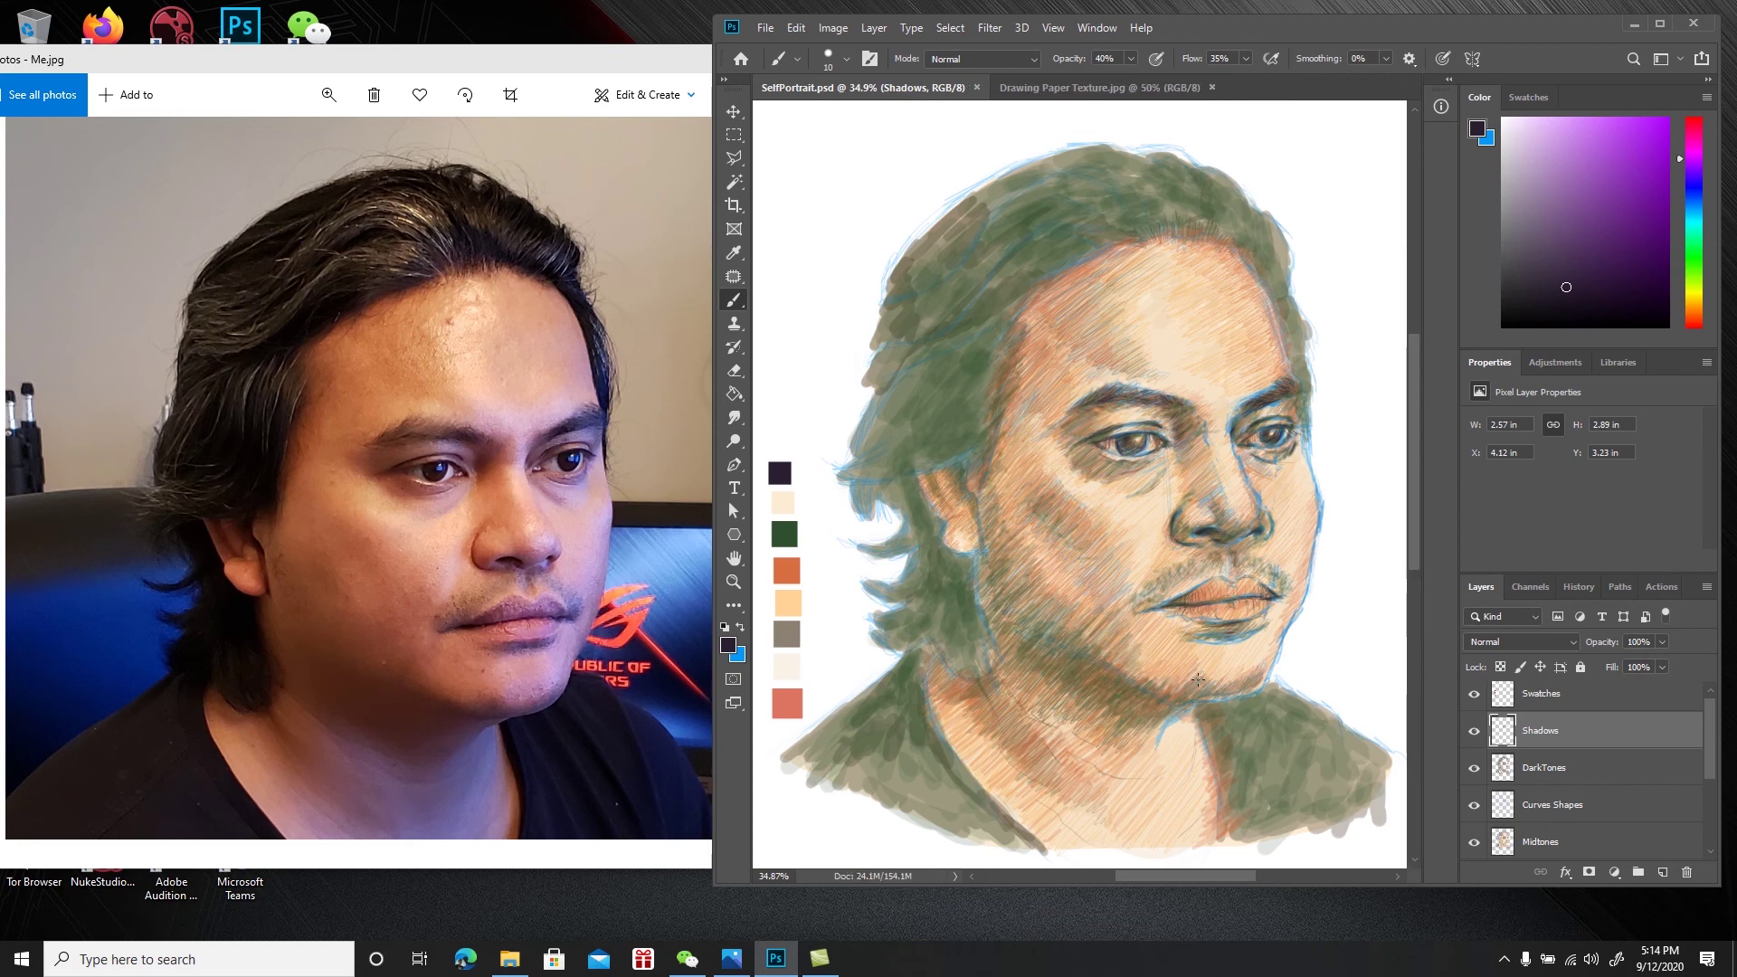
# Brush dark purple shadow strokes beneath the chin and along the underside of the jaw
pyautogui.moveTo(1187, 700)
pyautogui.mouseDown()
pyautogui.moveTo(1218, 700)
pyautogui.moveTo(1156, 712)
pyautogui.mouseUp()
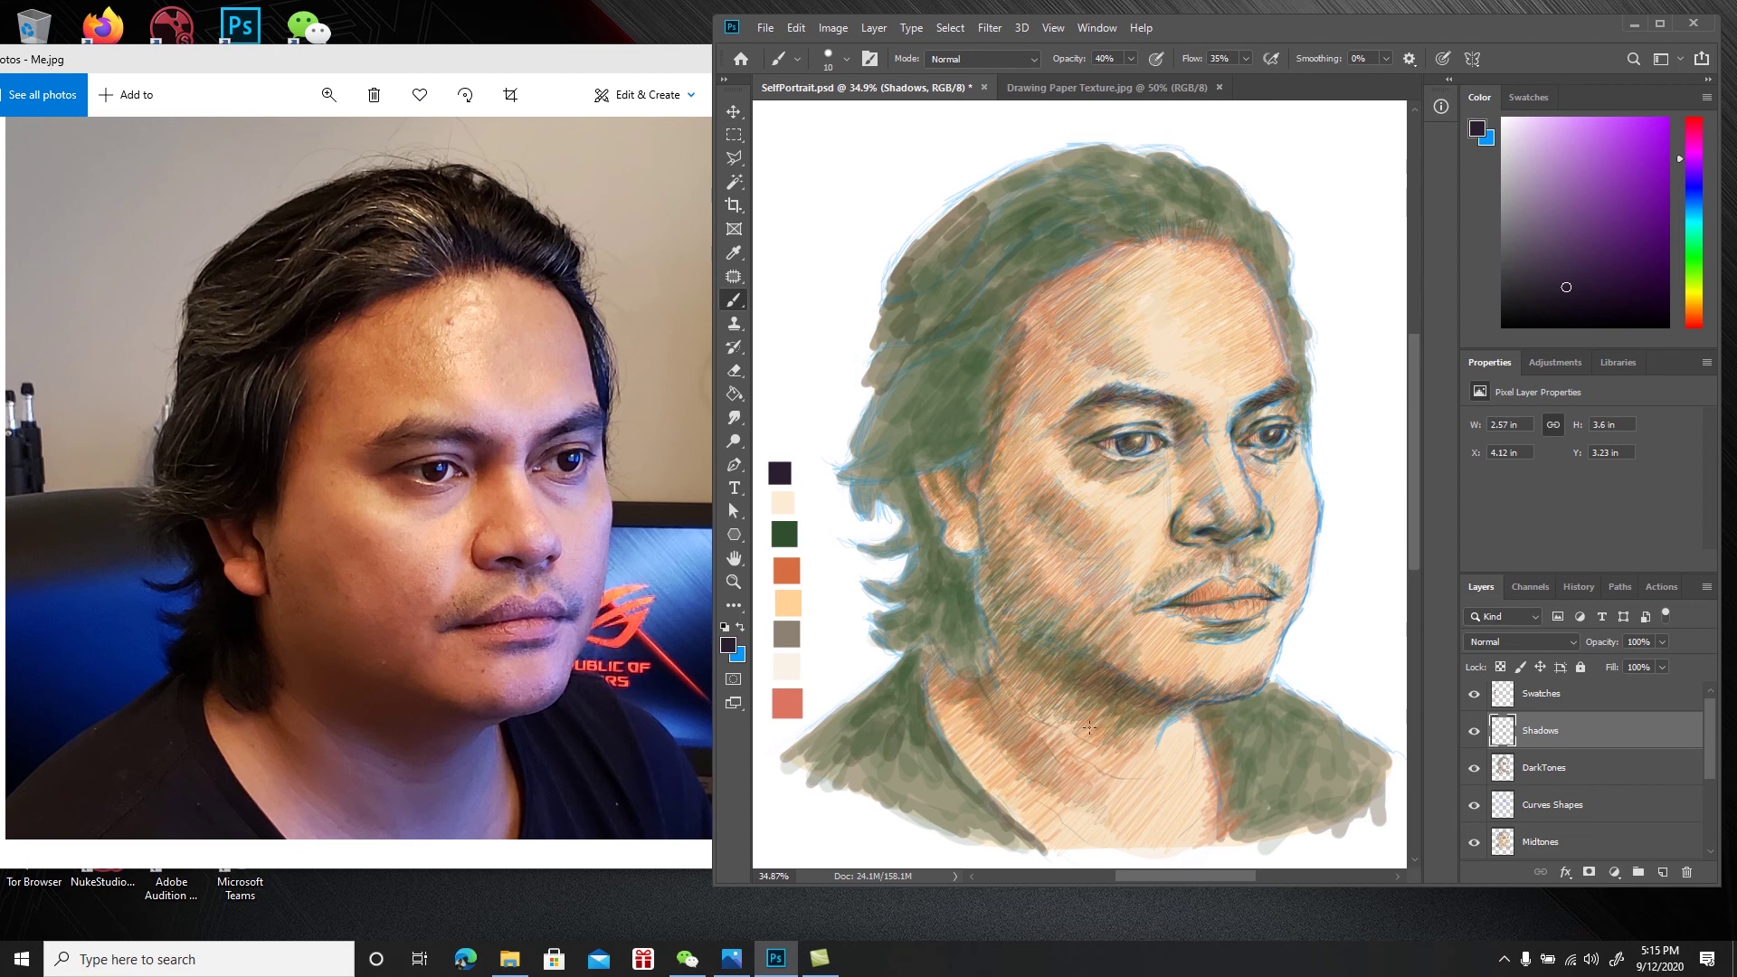
pyautogui.moveTo(1123, 719); pyautogui.dragTo(1137, 713)
pyautogui.moveTo(1115, 721); pyautogui.dragTo(1130, 708)
pyautogui.moveTo(1145, 727); pyautogui.dragTo(1162, 712)
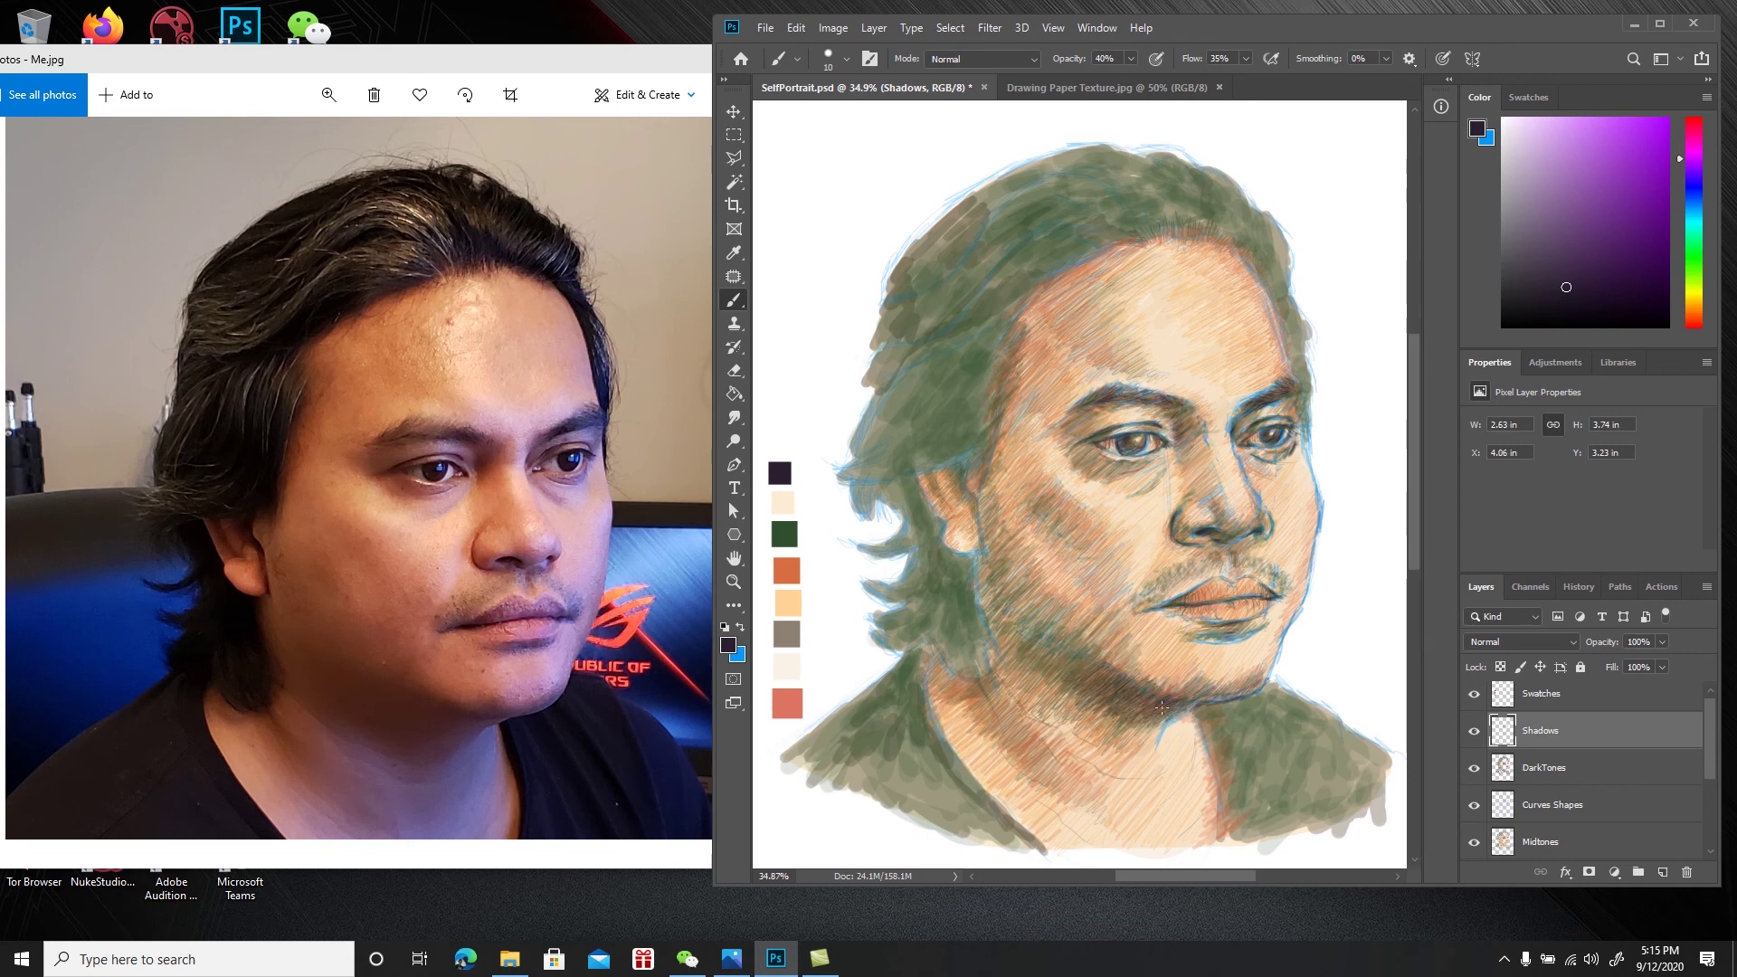
pyautogui.moveTo(1104, 718); pyautogui.dragTo(1075, 740)
pyautogui.moveTo(1109, 698)
pyautogui.mouseDown()
pyautogui.moveTo(1069, 737)
pyautogui.moveTo(1054, 727)
pyautogui.mouseUp()
pyautogui.moveTo(1025, 664); pyautogui.dragTo(1003, 686)
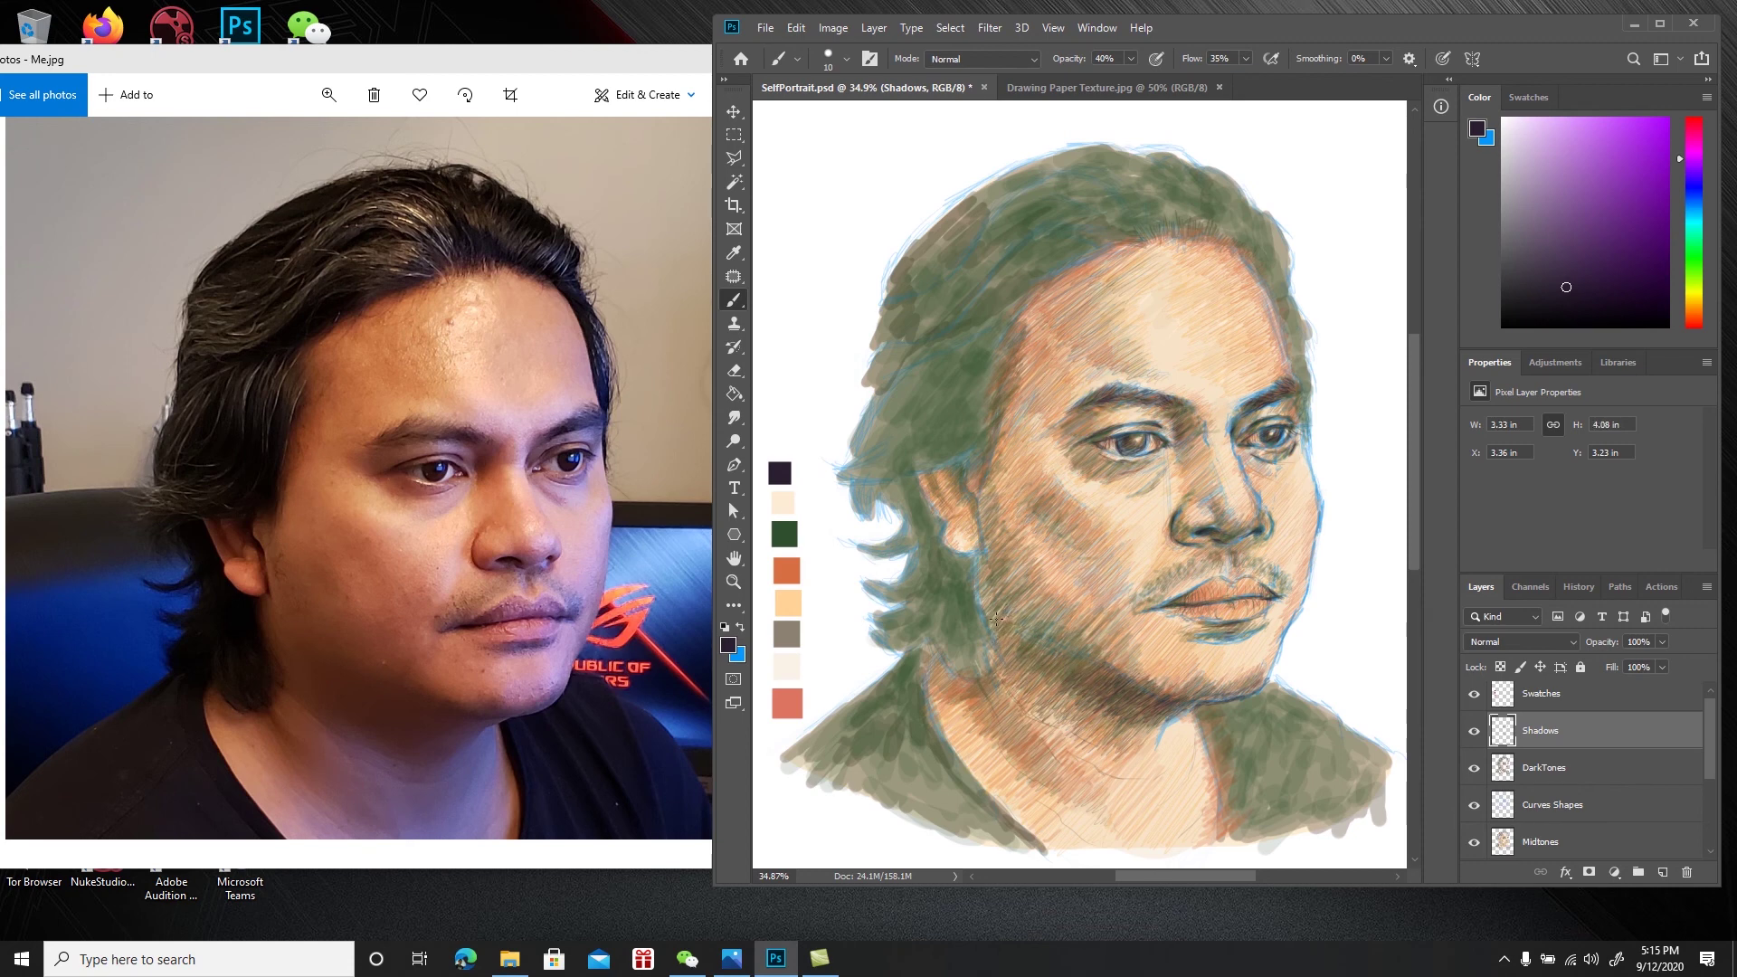
# Draw dark purple crease and contour lines down the neck and save the portrait
pyautogui.moveTo(1026, 688)
pyautogui.mouseDown()
pyautogui.moveTo(1002, 710)
pyautogui.moveTo(1032, 715)
pyautogui.mouseUp()
pyautogui.moveTo(927, 644); pyautogui.dragTo(1072, 728)
pyautogui.moveTo(1075, 759); pyautogui.dragTo(1094, 770)
pyautogui.moveTo(994, 711)
pyautogui.mouseDown()
pyautogui.moveTo(1010, 766)
pyautogui.moveTo(1081, 832)
pyautogui.mouseUp()
pyautogui.hotkey('ctrl', 's')
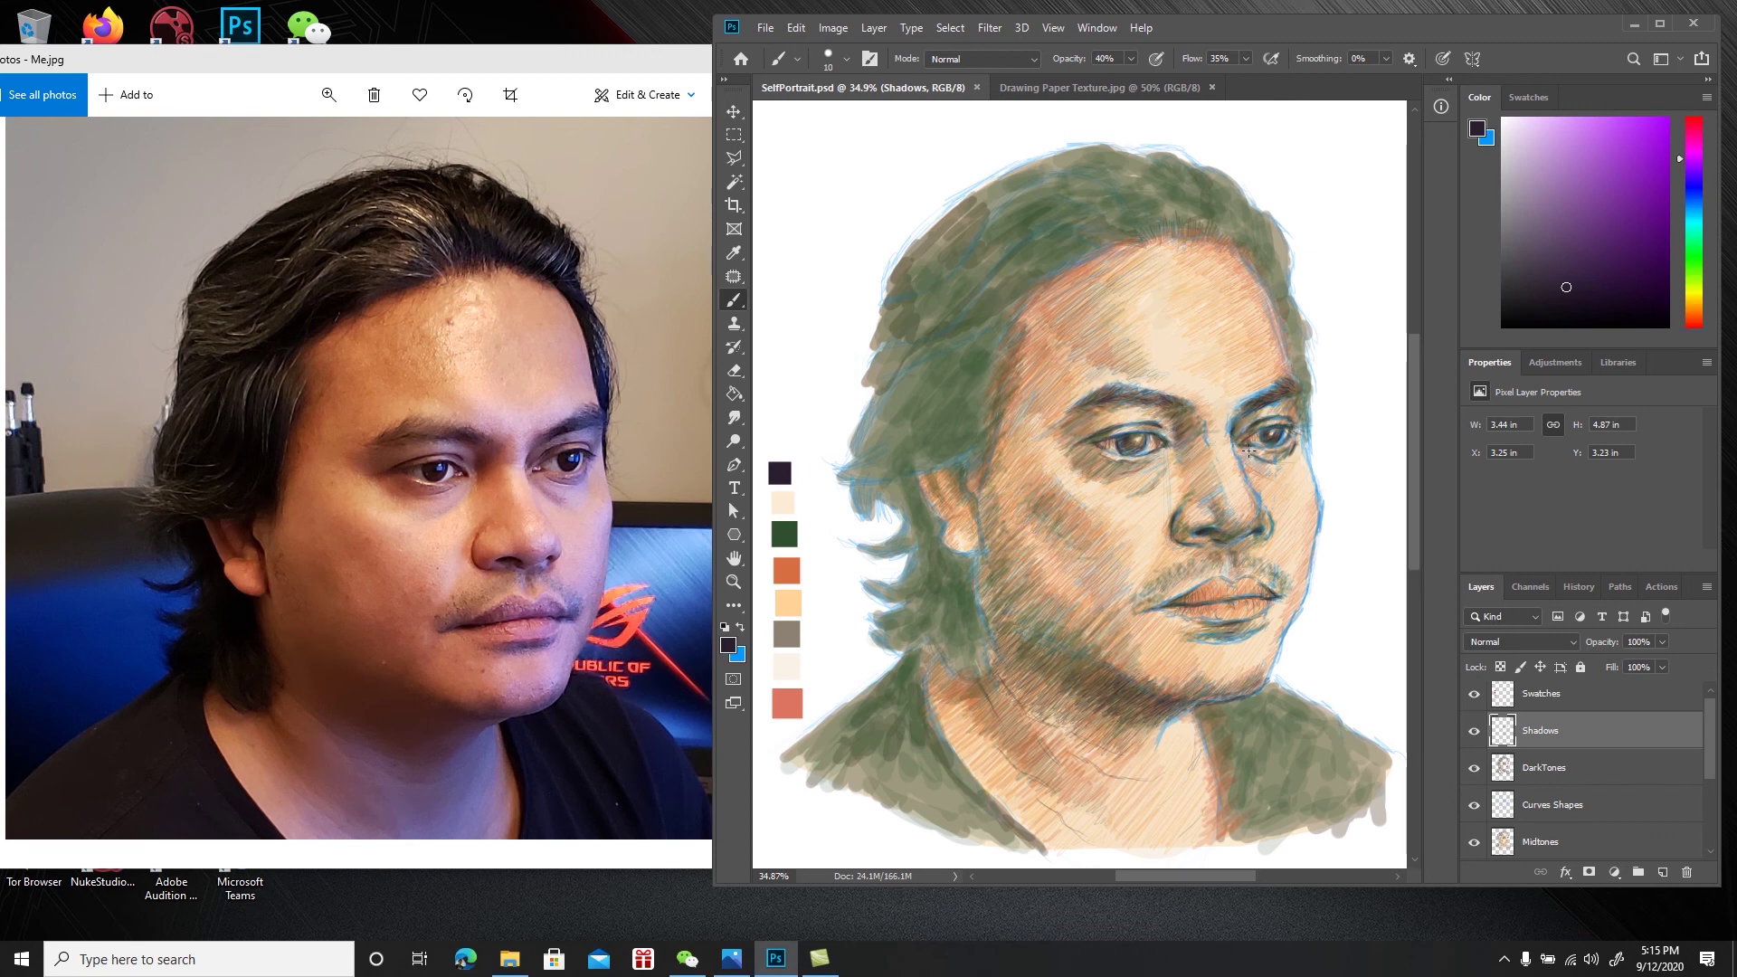
# Add dark purple accents below both eyes and along the far cheek contour, and save the portrait
pyautogui.moveTo(1237, 452); pyautogui.dragTo(1271, 476)
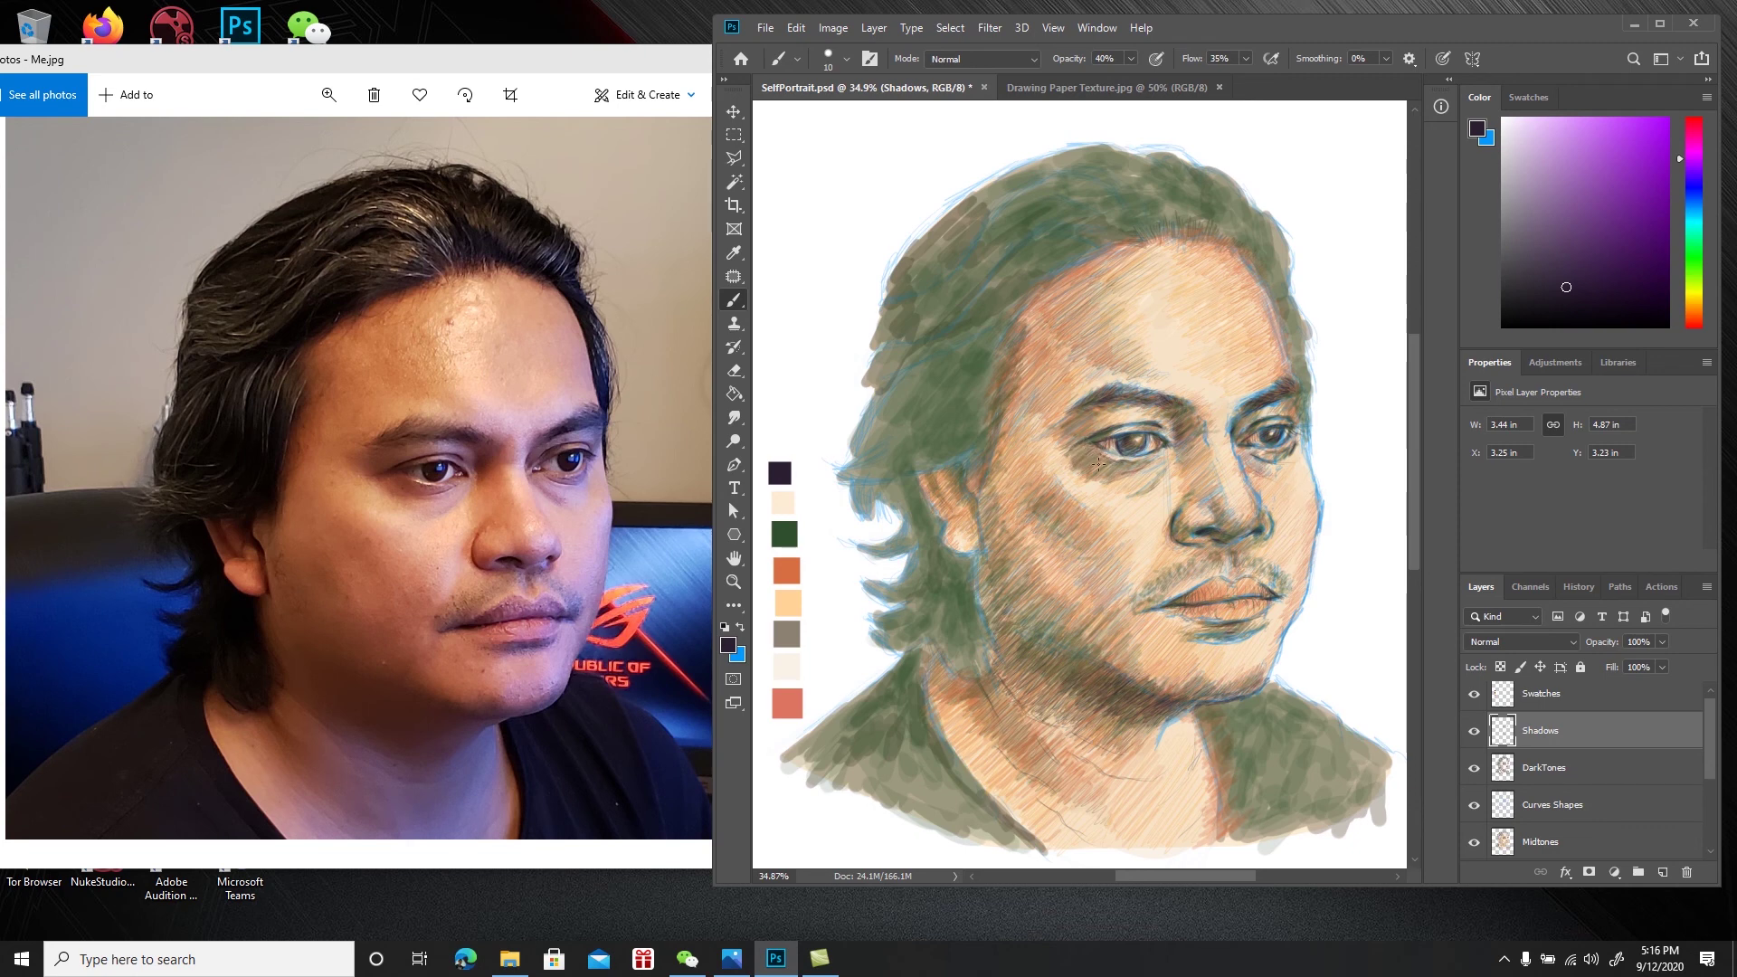
pyautogui.moveTo(1082, 470); pyautogui.dragTo(1118, 471)
pyautogui.moveTo(1290, 619); pyautogui.dragTo(1296, 612)
pyautogui.moveTo(1304, 569)
pyautogui.mouseDown()
pyautogui.moveTo(1286, 625)
pyautogui.moveTo(1319, 510)
pyautogui.mouseUp()
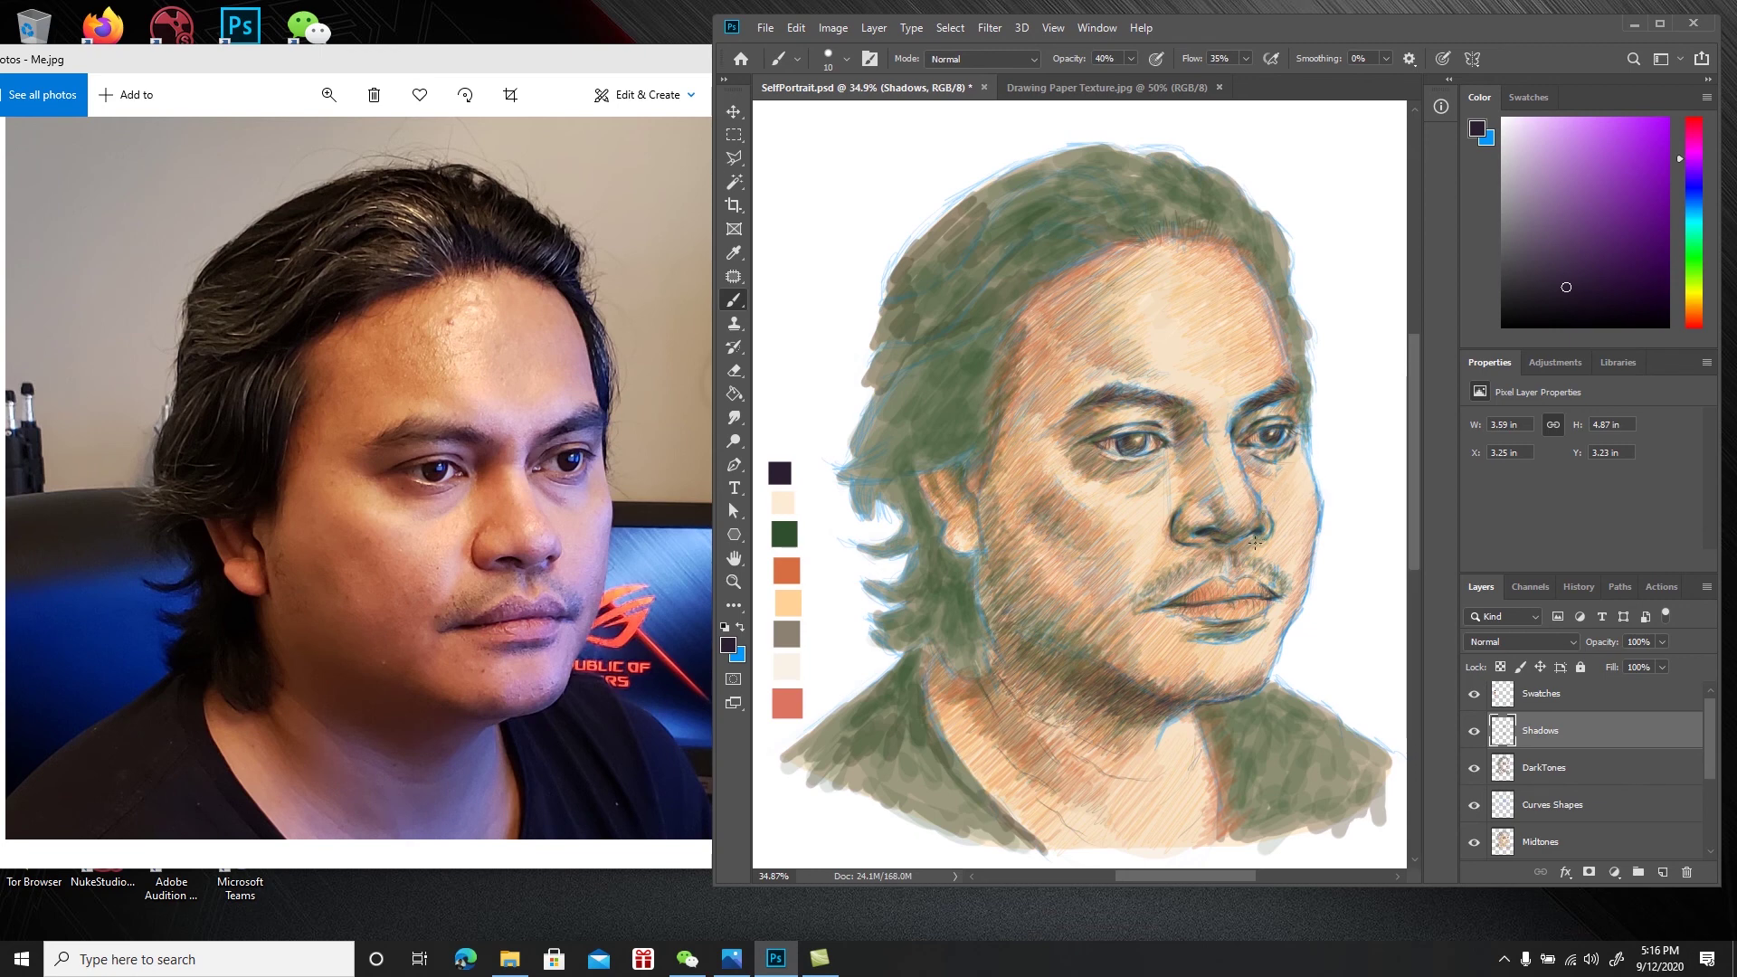
pyautogui.hotkey('ctrl', 's')
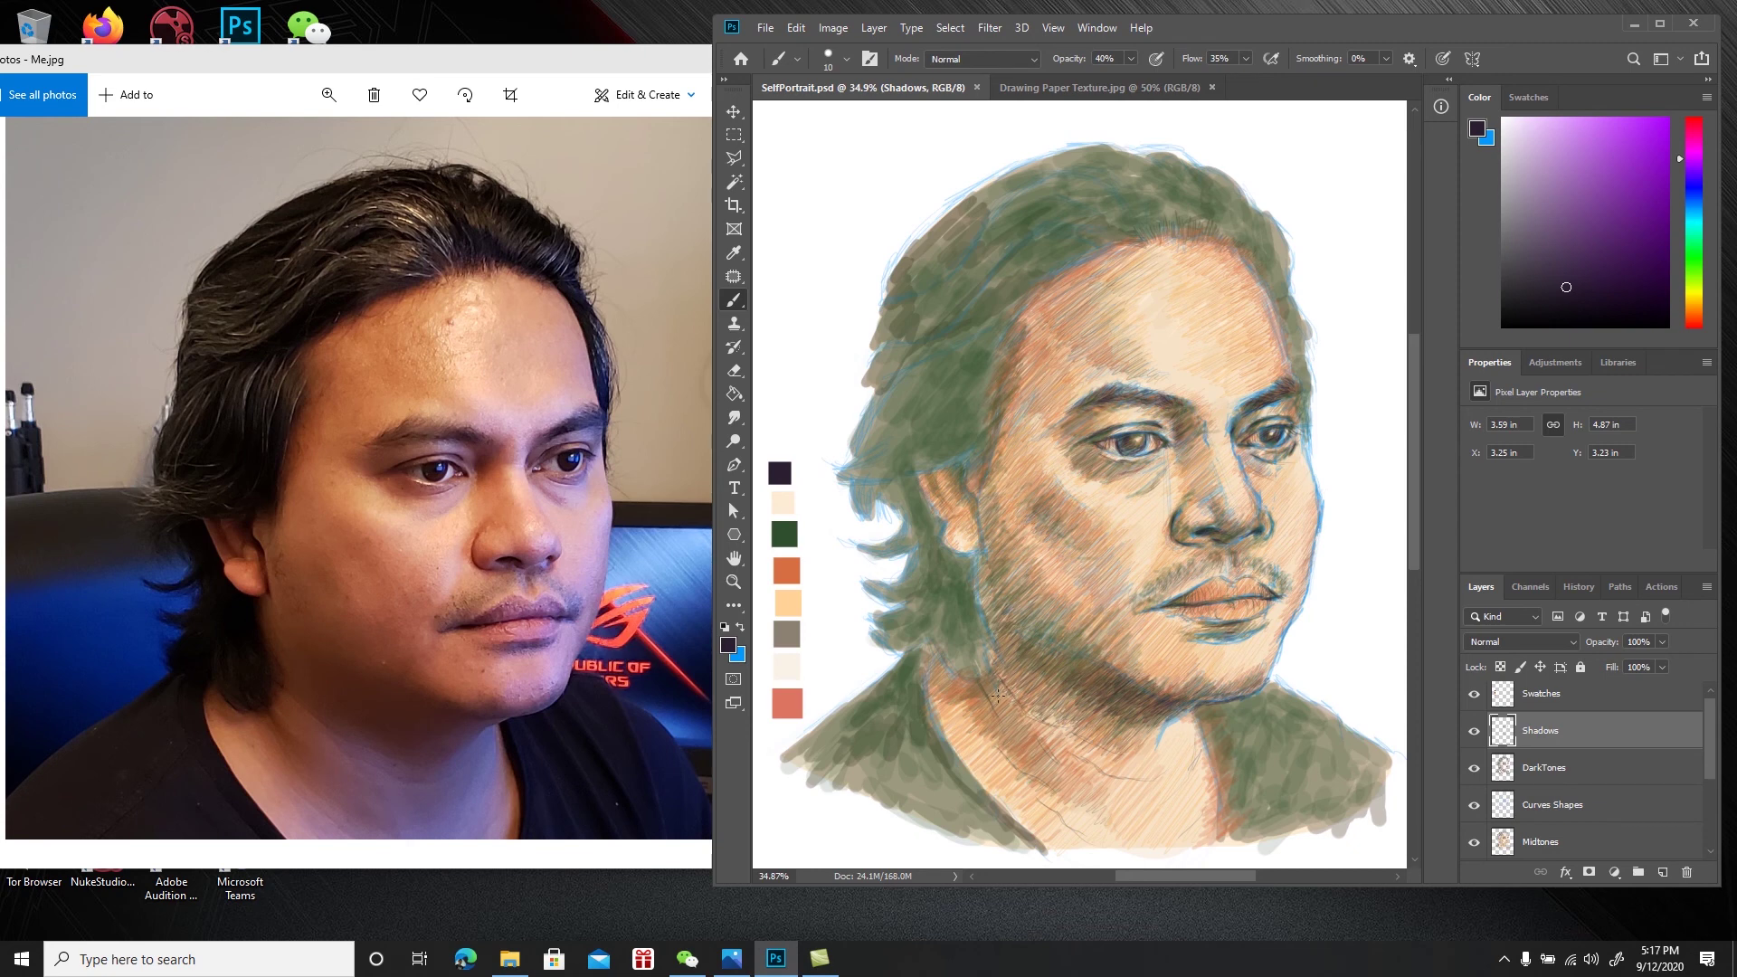
# Deepen the upper neck shadow, define the ear's outline and inner folds in dark purple, and save
pyautogui.moveTo(1008, 690); pyautogui.dragTo(993, 685)
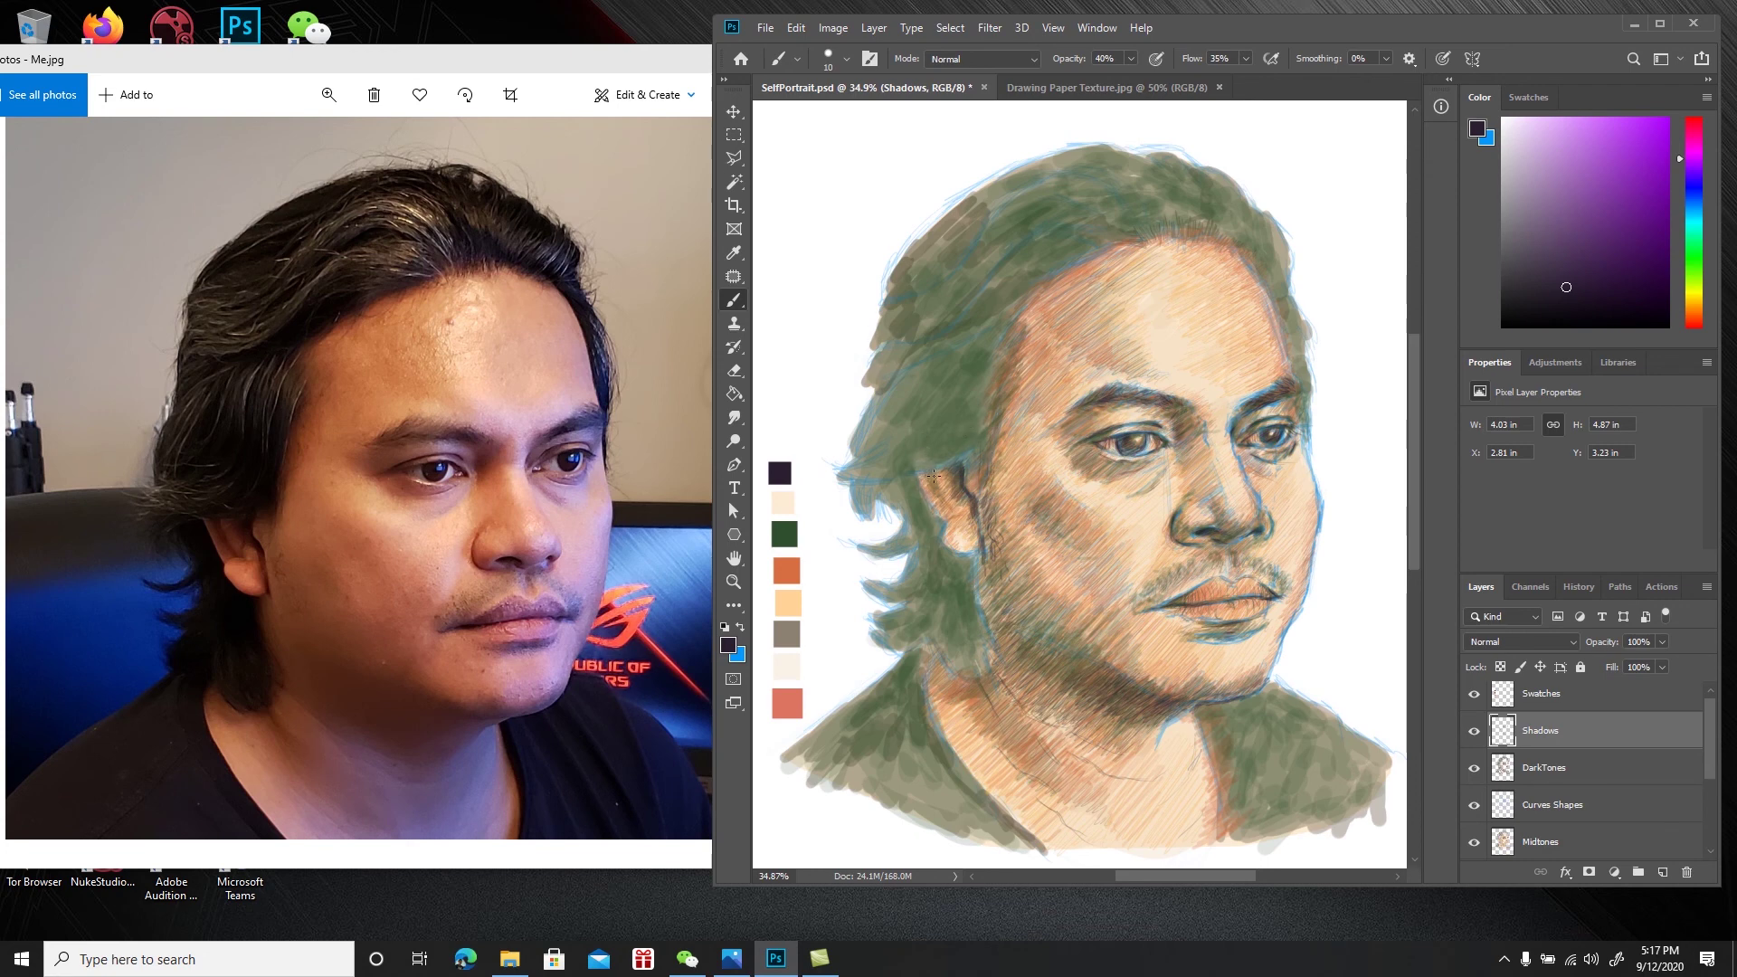
pyautogui.moveTo(942, 477); pyautogui.dragTo(932, 475)
pyautogui.moveTo(960, 486); pyautogui.dragTo(960, 494)
pyautogui.moveTo(956, 516)
pyautogui.mouseDown()
pyautogui.moveTo(941, 521)
pyautogui.moveTo(981, 526)
pyautogui.mouseUp()
pyautogui.moveTo(971, 555); pyautogui.dragTo(974, 572)
pyautogui.hotkey('ctrl', 's')
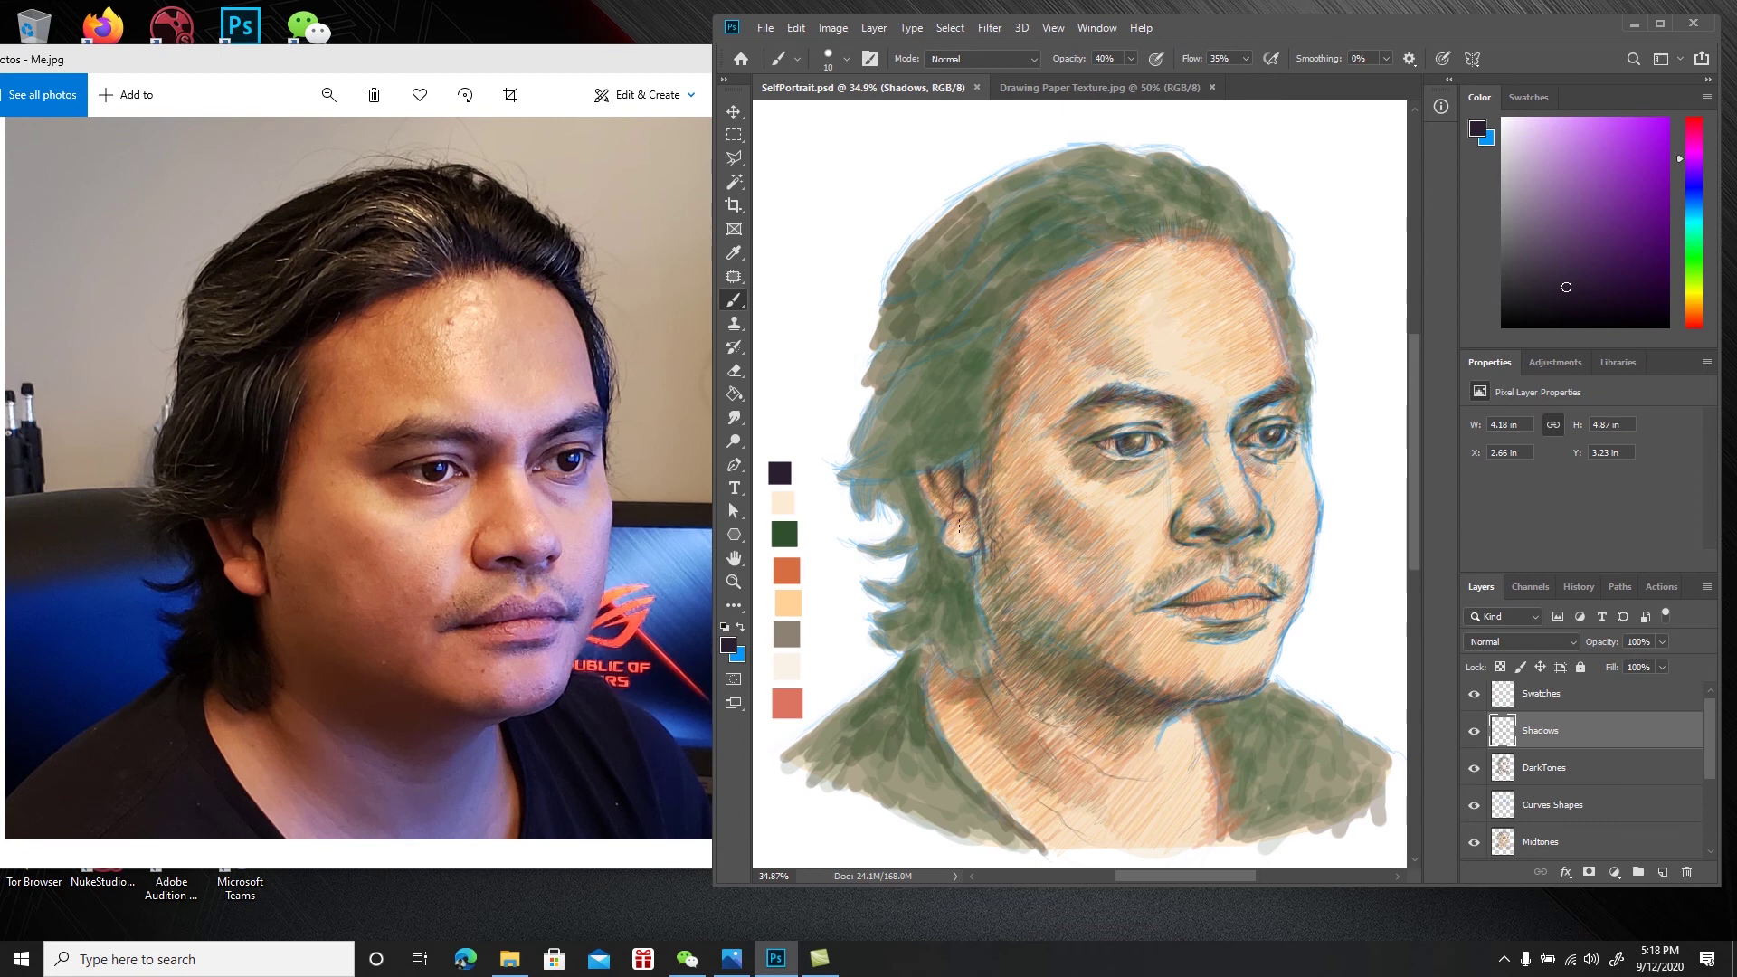
# Darken the hairline from the near temple down in front of the ear, and save the portrait
pyautogui.click(964, 451)
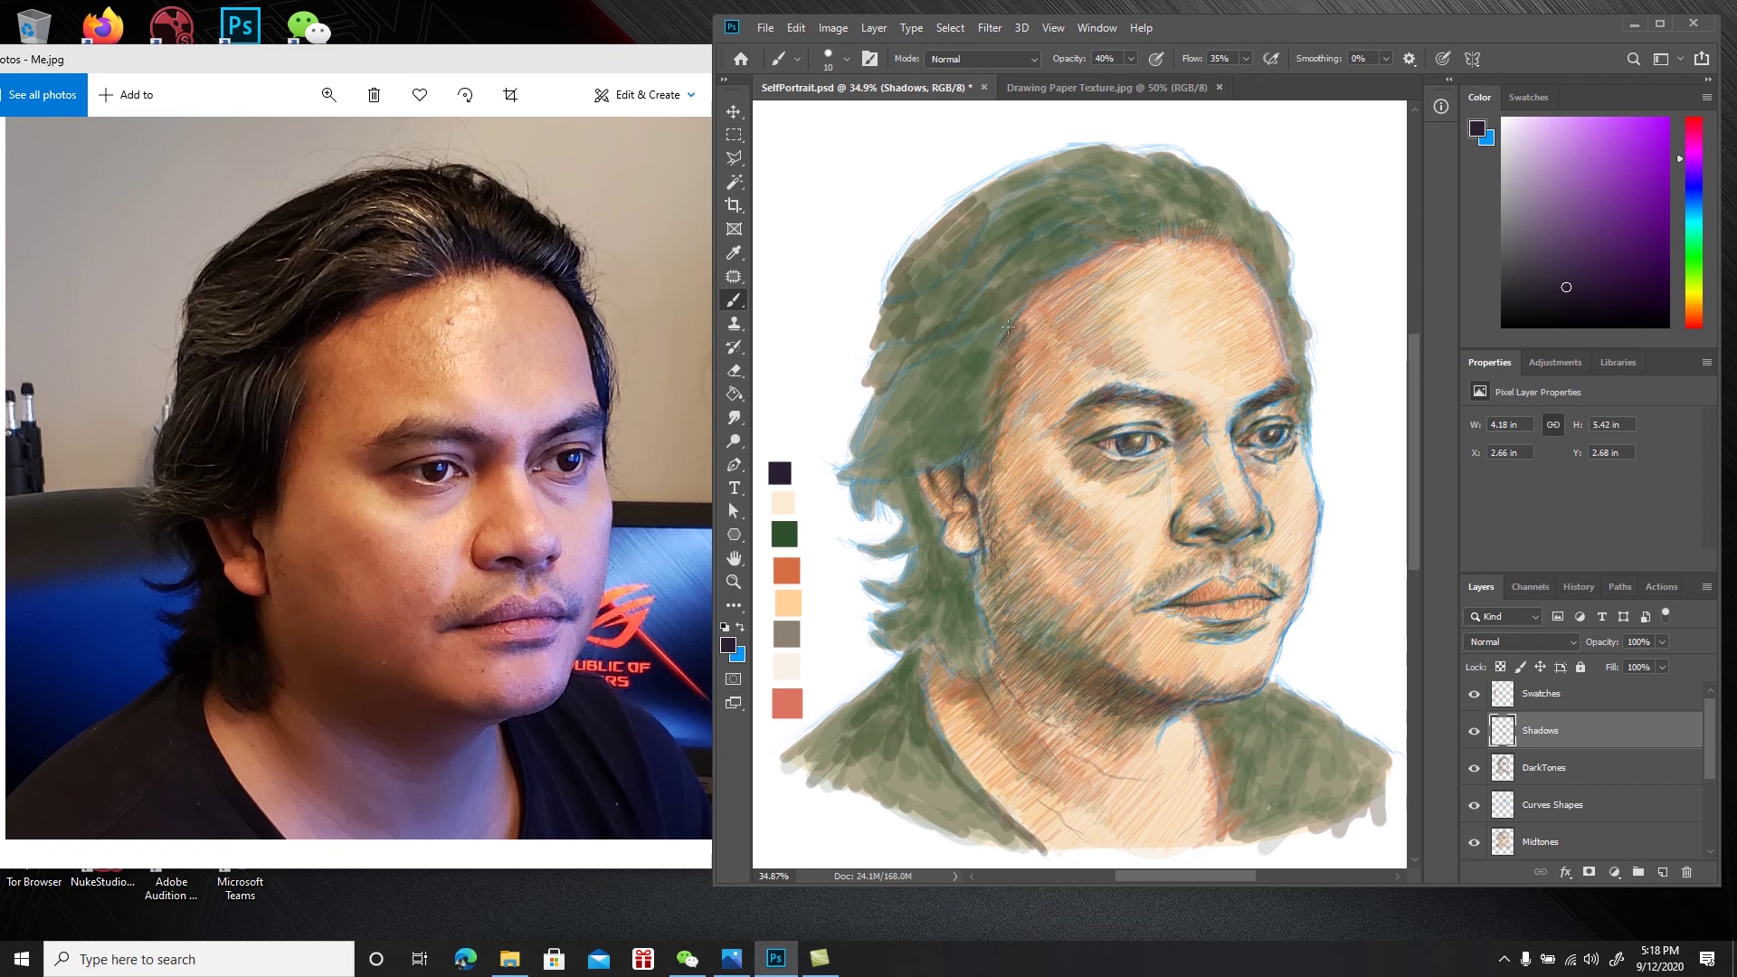
pyautogui.moveTo(1010, 311)
pyautogui.mouseDown()
pyautogui.moveTo(1021, 292)
pyautogui.moveTo(1006, 332)
pyautogui.mouseUp()
pyautogui.moveTo(995, 373); pyautogui.dragTo(1015, 359)
pyautogui.moveTo(975, 441); pyautogui.dragTo(987, 425)
pyautogui.moveTo(982, 487); pyautogui.dragTo(981, 427)
pyautogui.hotkey('ctrl', 's')
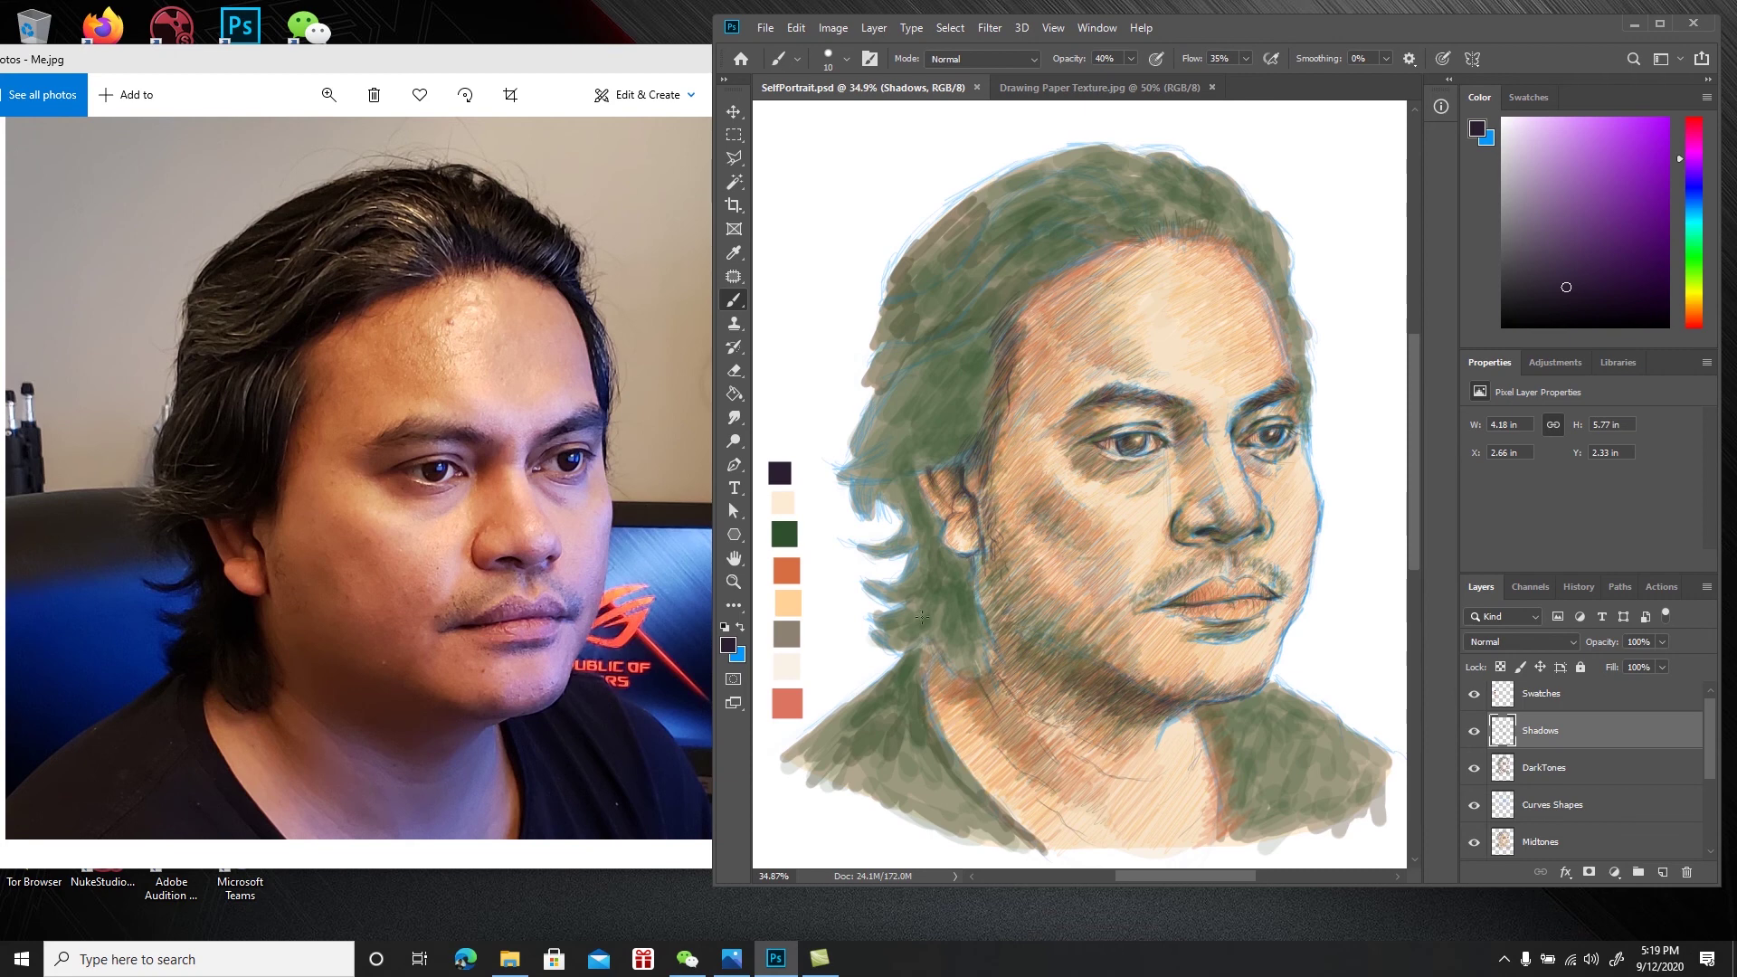
# Outline the shirt neckline and the near shoulder with thin dark purple strokes
pyautogui.moveTo(935, 671); pyautogui.dragTo(923, 677)
pyautogui.moveTo(932, 646); pyautogui.dragTo(953, 671)
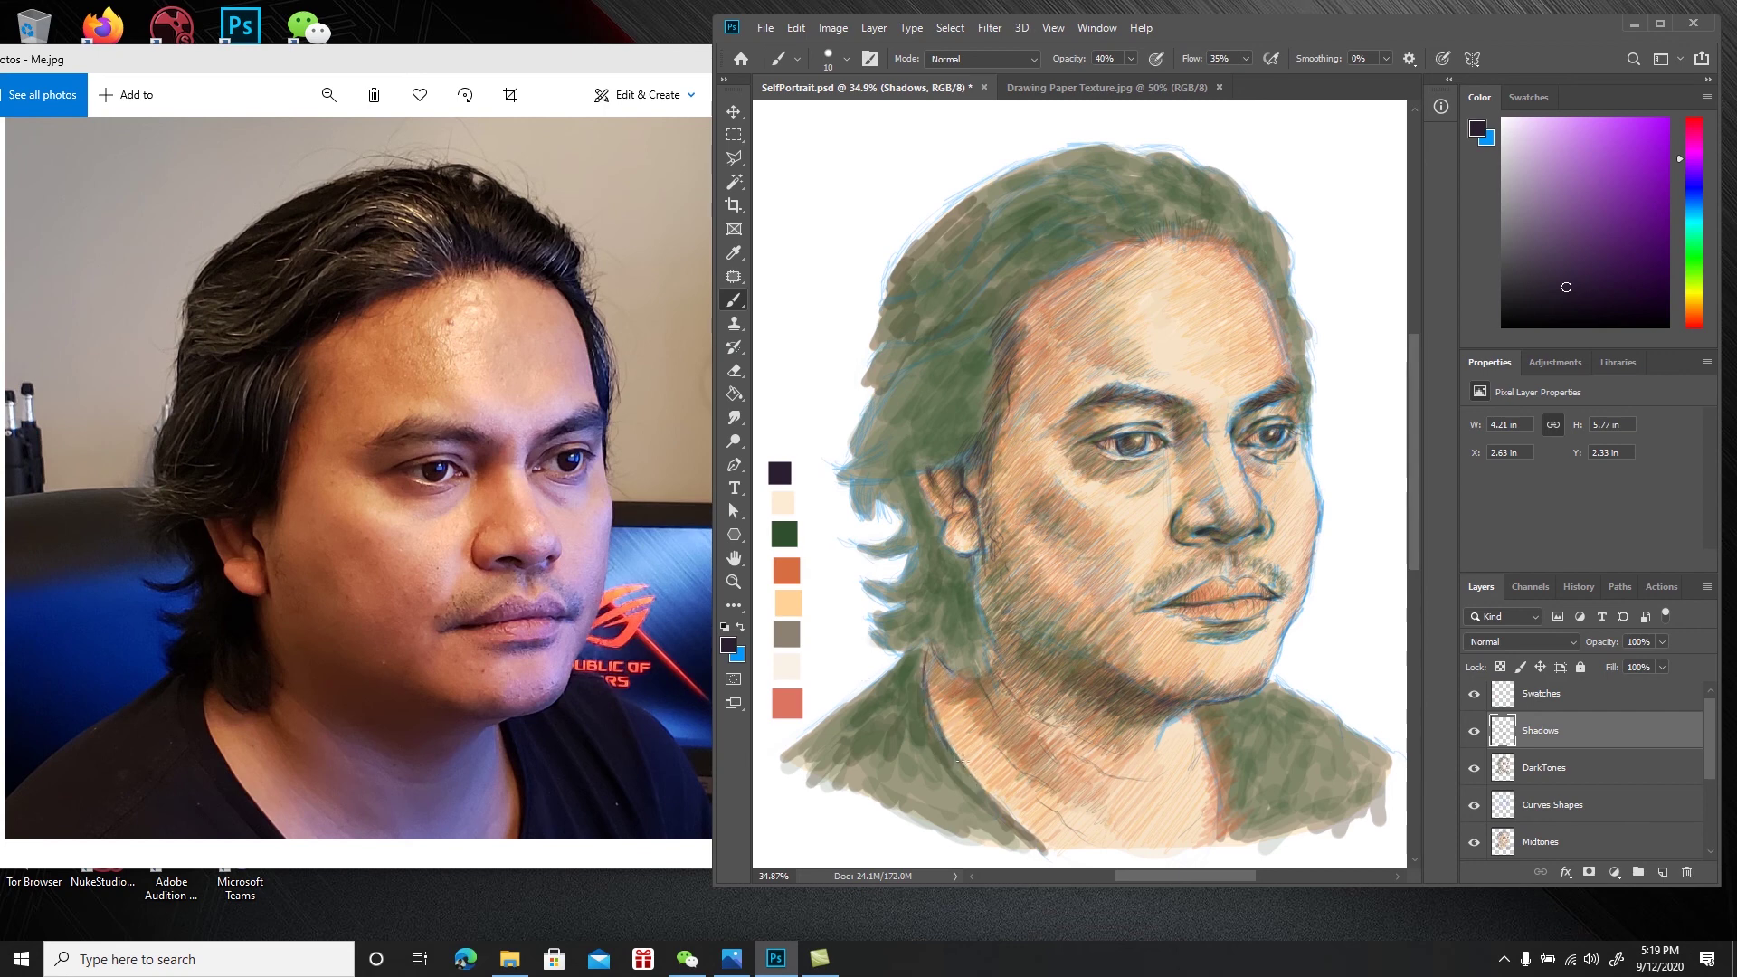
pyautogui.moveTo(1027, 834); pyautogui.dragTo(1045, 858)
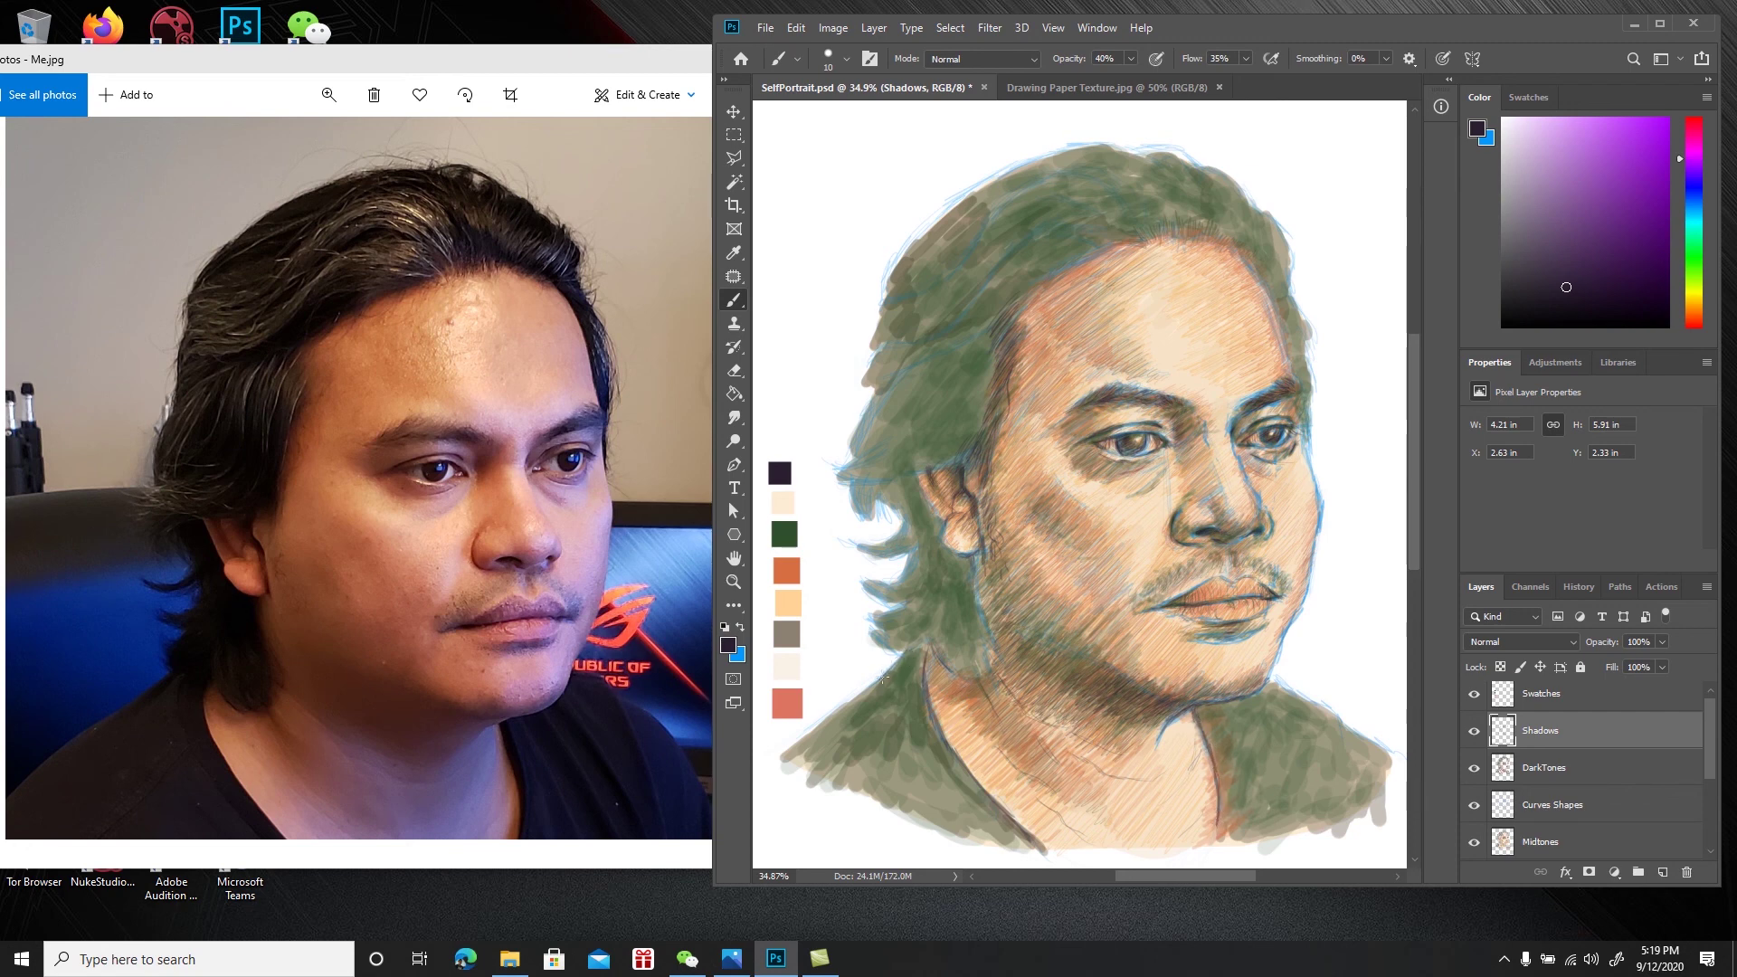
pyautogui.moveTo(880, 679); pyautogui.dragTo(844, 703)
# Draw fine dark hairs along the hairline above the forehead, outline the far shoulder, and save the portrait
pyautogui.moveTo(1018, 297); pyautogui.dragTo(1053, 279)
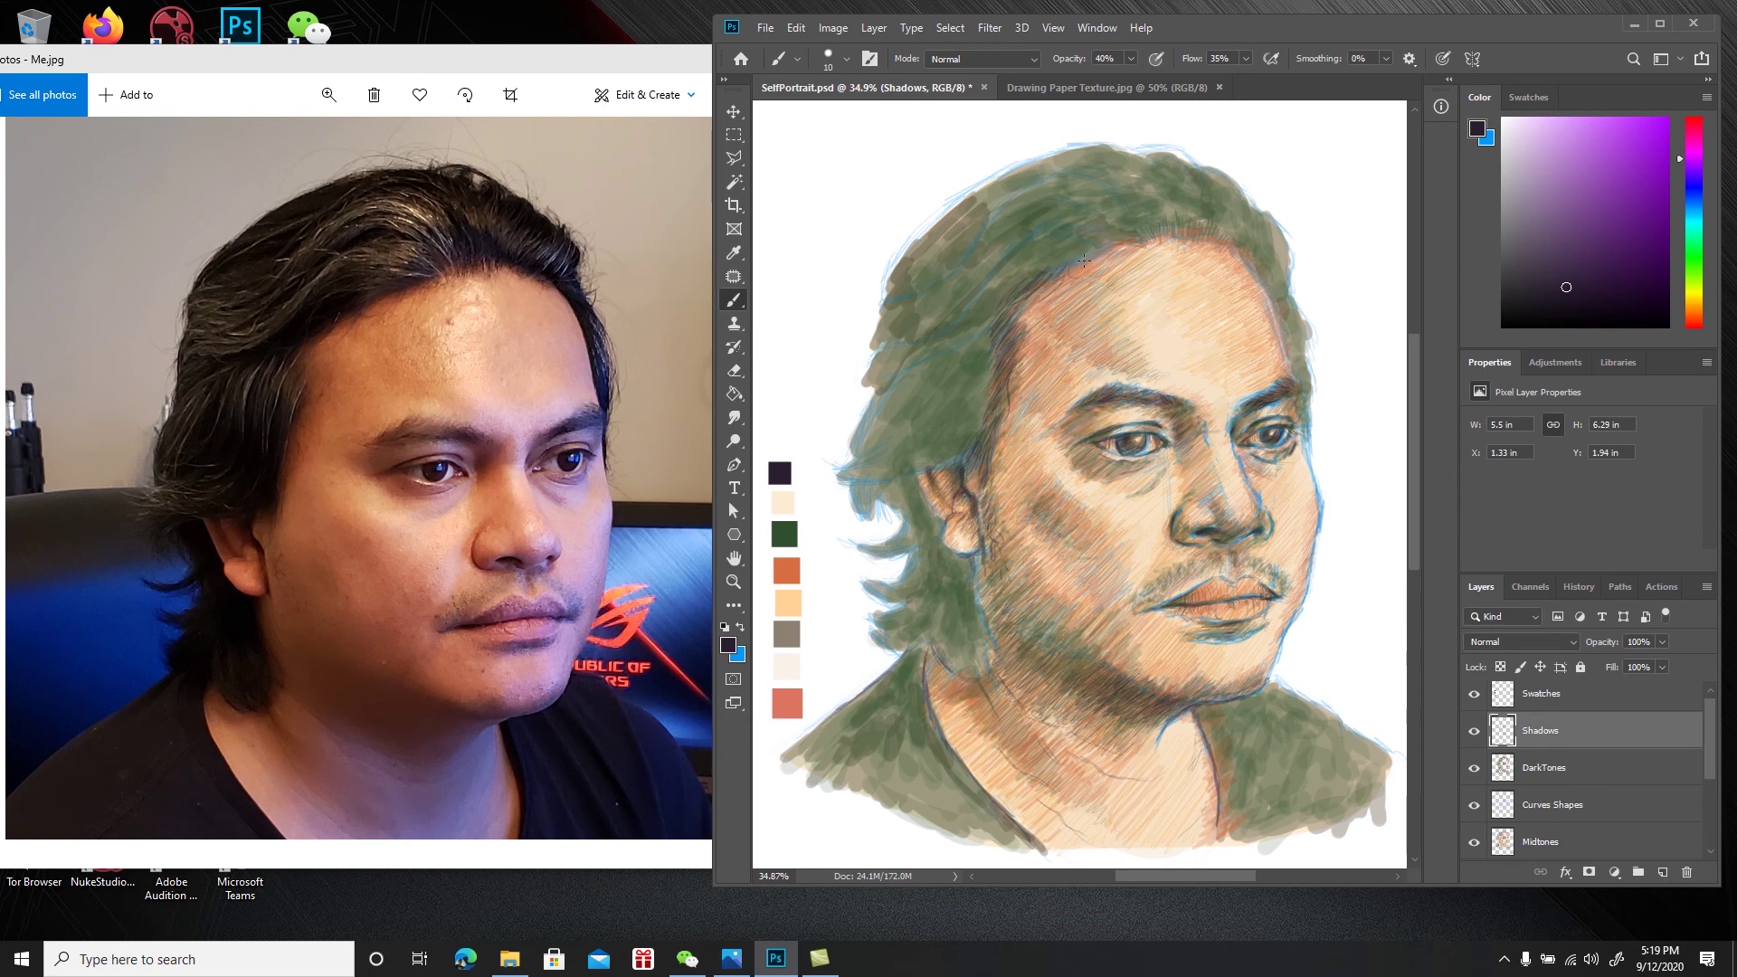
pyautogui.moveTo(1081, 268); pyautogui.dragTo(1132, 254)
pyautogui.rightClick(1256, 414)
pyautogui.click(1258, 416)
pyautogui.moveTo(1191, 253)
pyautogui.mouseDown()
pyautogui.moveTo(1197, 238)
pyautogui.moveTo(1163, 227)
pyautogui.mouseUp()
pyautogui.moveTo(1146, 222); pyautogui.dragTo(1192, 239)
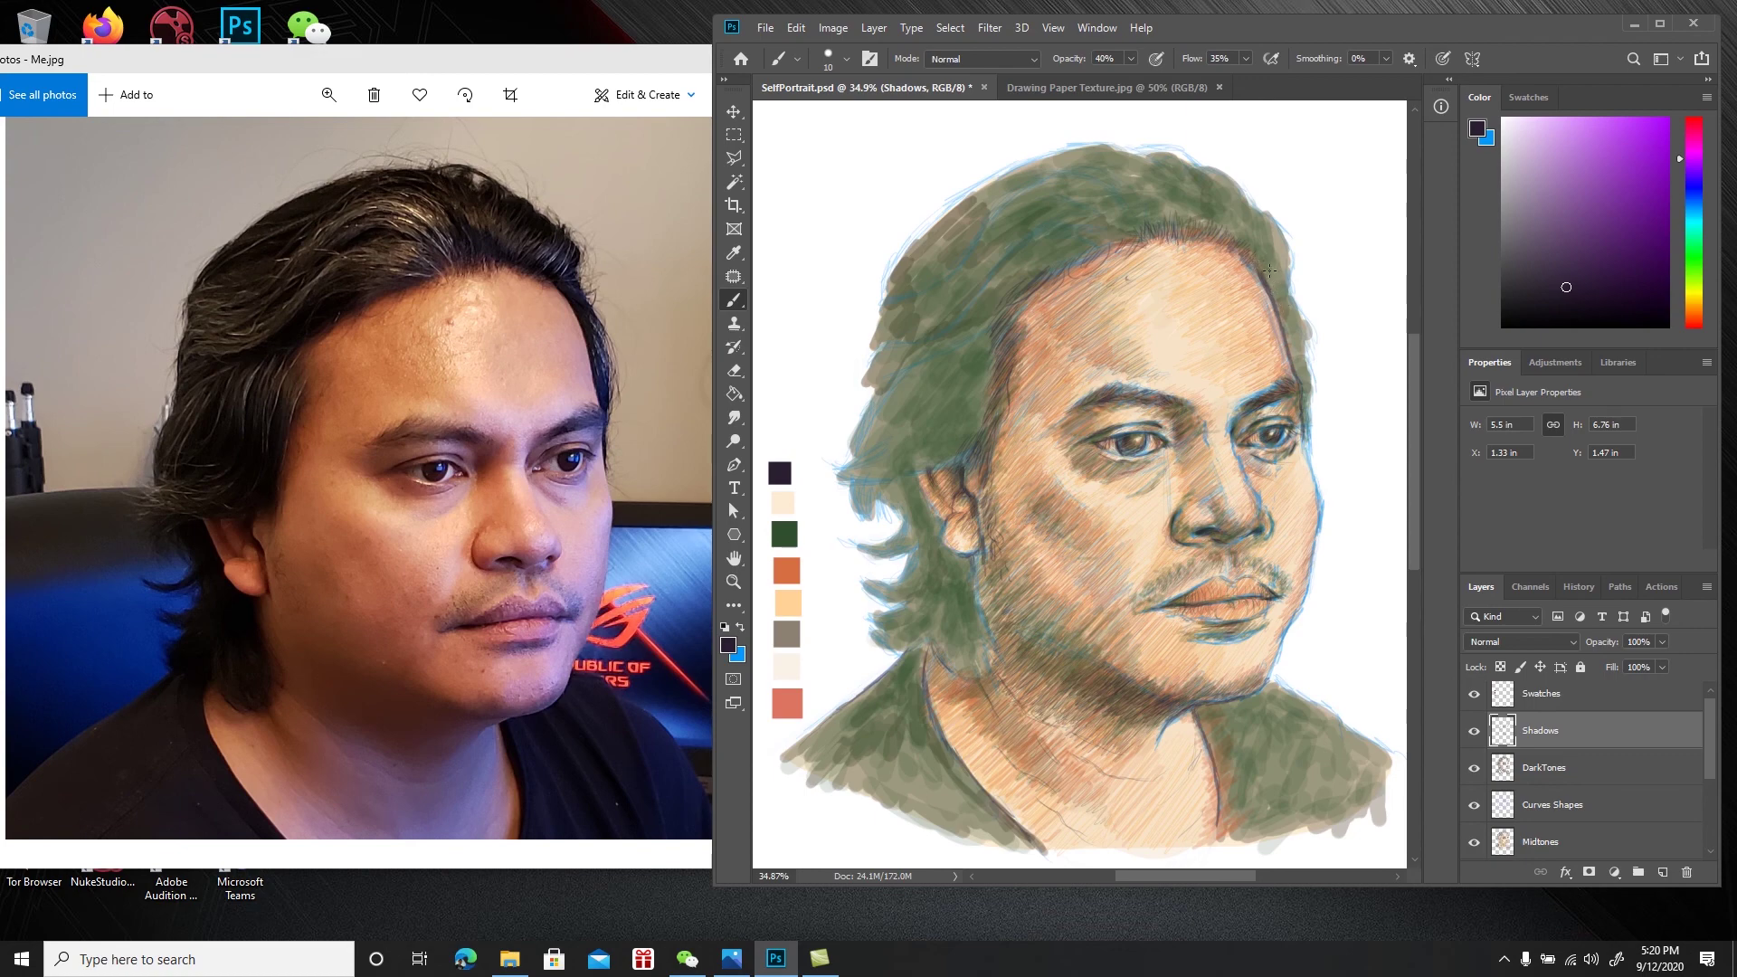
pyautogui.hotkey('ctrl', 's')
pyautogui.moveTo(1276, 678); pyautogui.dragTo(1326, 707)
pyautogui.hotkey('ctrl', 's')
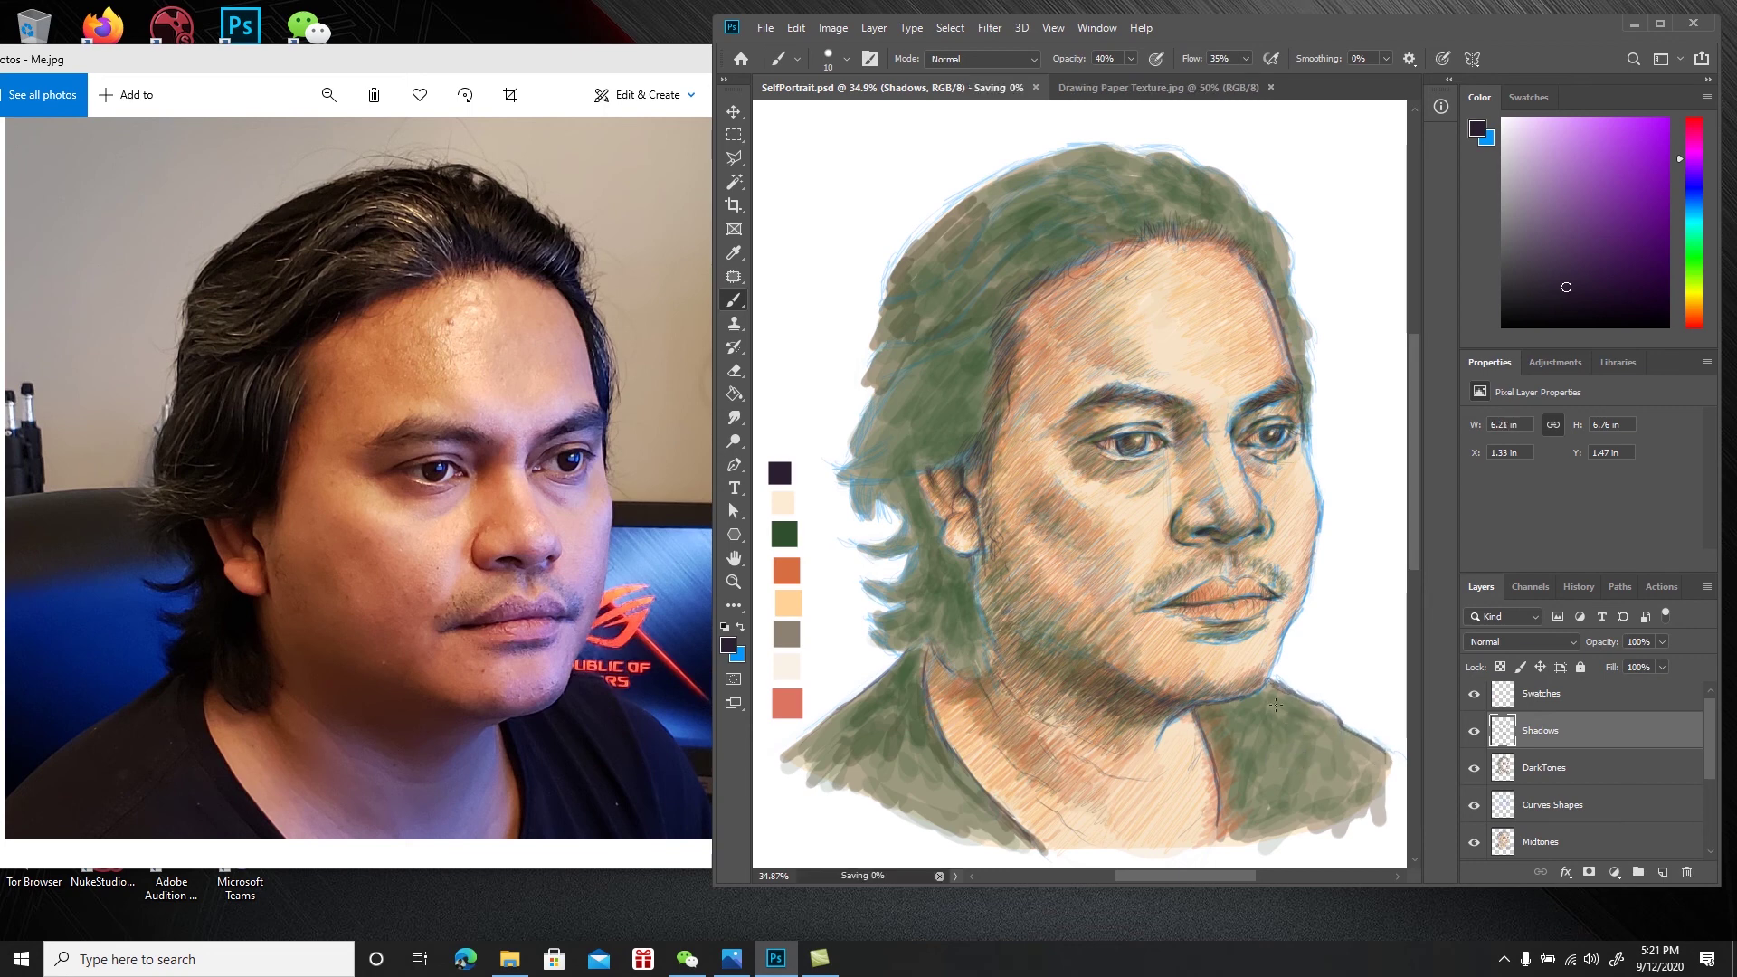
# Enlarge the brush to 60 and paint dark purple strands sweeping from the forehead back over the ear-side hair
pyautogui.press(']')
pyautogui.press(']')
pyautogui.moveTo(987, 278)
pyautogui.mouseDown()
pyautogui.moveTo(948, 330)
pyautogui.moveTo(993, 279)
pyautogui.moveTo(955, 325)
pyautogui.moveTo(998, 279)
pyautogui.moveTo(978, 320)
pyautogui.moveTo(1028, 263)
pyautogui.moveTo(985, 315)
pyautogui.moveTo(1044, 271)
pyautogui.moveTo(896, 351)
pyautogui.mouseUp()
pyautogui.moveTo(916, 335)
pyautogui.mouseDown()
pyautogui.moveTo(866, 394)
pyautogui.moveTo(886, 320)
pyautogui.mouseUp()
pyautogui.moveTo(926, 294)
pyautogui.mouseDown()
pyautogui.moveTo(892, 340)
pyautogui.moveTo(1021, 243)
pyautogui.moveTo(1093, 243)
pyautogui.moveTo(986, 282)
pyautogui.mouseUp()
pyautogui.moveTo(1088, 241)
pyautogui.mouseDown()
pyautogui.moveTo(991, 274)
pyautogui.moveTo(1019, 247)
pyautogui.moveTo(1055, 226)
pyautogui.moveTo(993, 298)
pyautogui.moveTo(1061, 243)
pyautogui.moveTo(1023, 281)
pyautogui.moveTo(1067, 246)
pyautogui.moveTo(1084, 253)
pyautogui.moveTo(1069, 267)
pyautogui.moveTo(1084, 254)
pyautogui.moveTo(1017, 274)
pyautogui.moveTo(1006, 290)
pyautogui.moveTo(1041, 269)
pyautogui.moveTo(903, 346)
pyautogui.moveTo(875, 386)
pyautogui.moveTo(898, 358)
pyautogui.mouseUp()
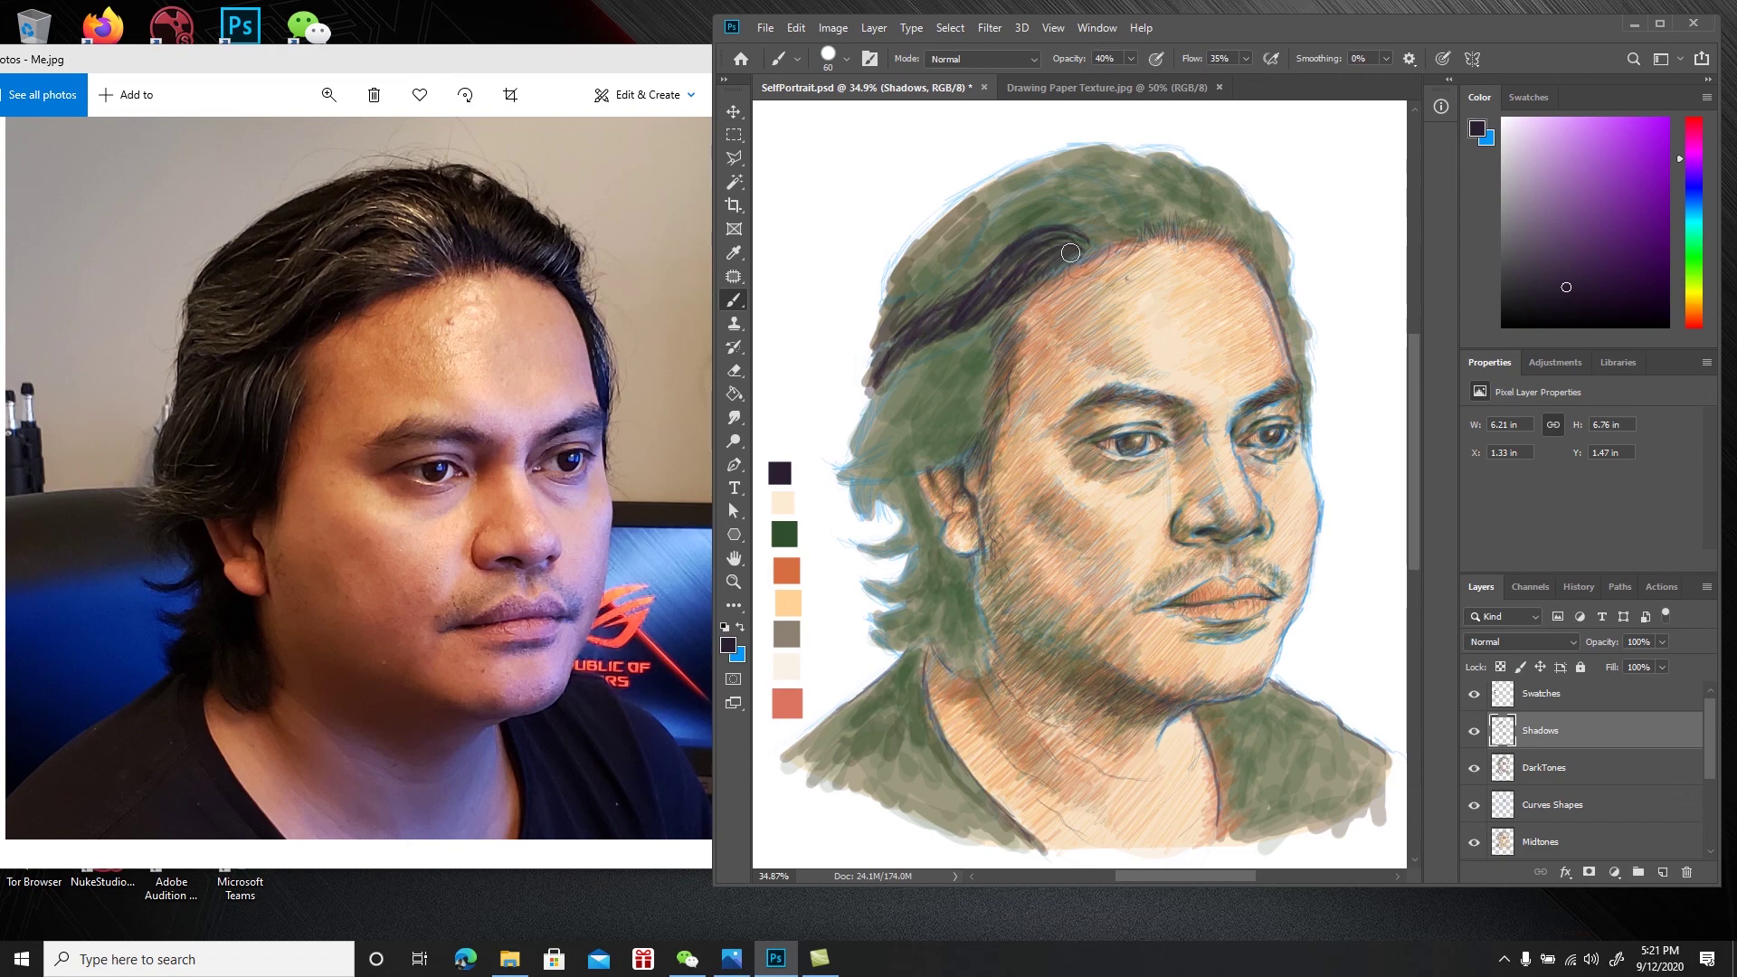
# Paint curved dark purple strands over the swept-back wave of hair above the forehead's near side
pyautogui.moveTo(1094, 231)
pyautogui.mouseDown()
pyautogui.moveTo(1061, 218)
pyautogui.moveTo(1112, 224)
pyautogui.moveTo(1097, 196)
pyautogui.moveTo(1120, 209)
pyautogui.moveTo(1039, 186)
pyautogui.moveTo(977, 262)
pyautogui.moveTo(996, 228)
pyautogui.mouseUp()
pyautogui.moveTo(961, 269)
pyautogui.mouseDown()
pyautogui.moveTo(980, 252)
pyautogui.moveTo(961, 270)
pyautogui.mouseUp()
pyautogui.moveTo(904, 286)
pyautogui.mouseDown()
pyautogui.moveTo(877, 337)
pyautogui.moveTo(1020, 227)
pyautogui.moveTo(1046, 215)
pyautogui.moveTo(990, 259)
pyautogui.moveTo(1053, 221)
pyautogui.moveTo(1085, 226)
pyautogui.moveTo(1070, 234)
pyautogui.moveTo(1023, 230)
pyautogui.moveTo(1081, 208)
pyautogui.moveTo(950, 288)
pyautogui.mouseUp()
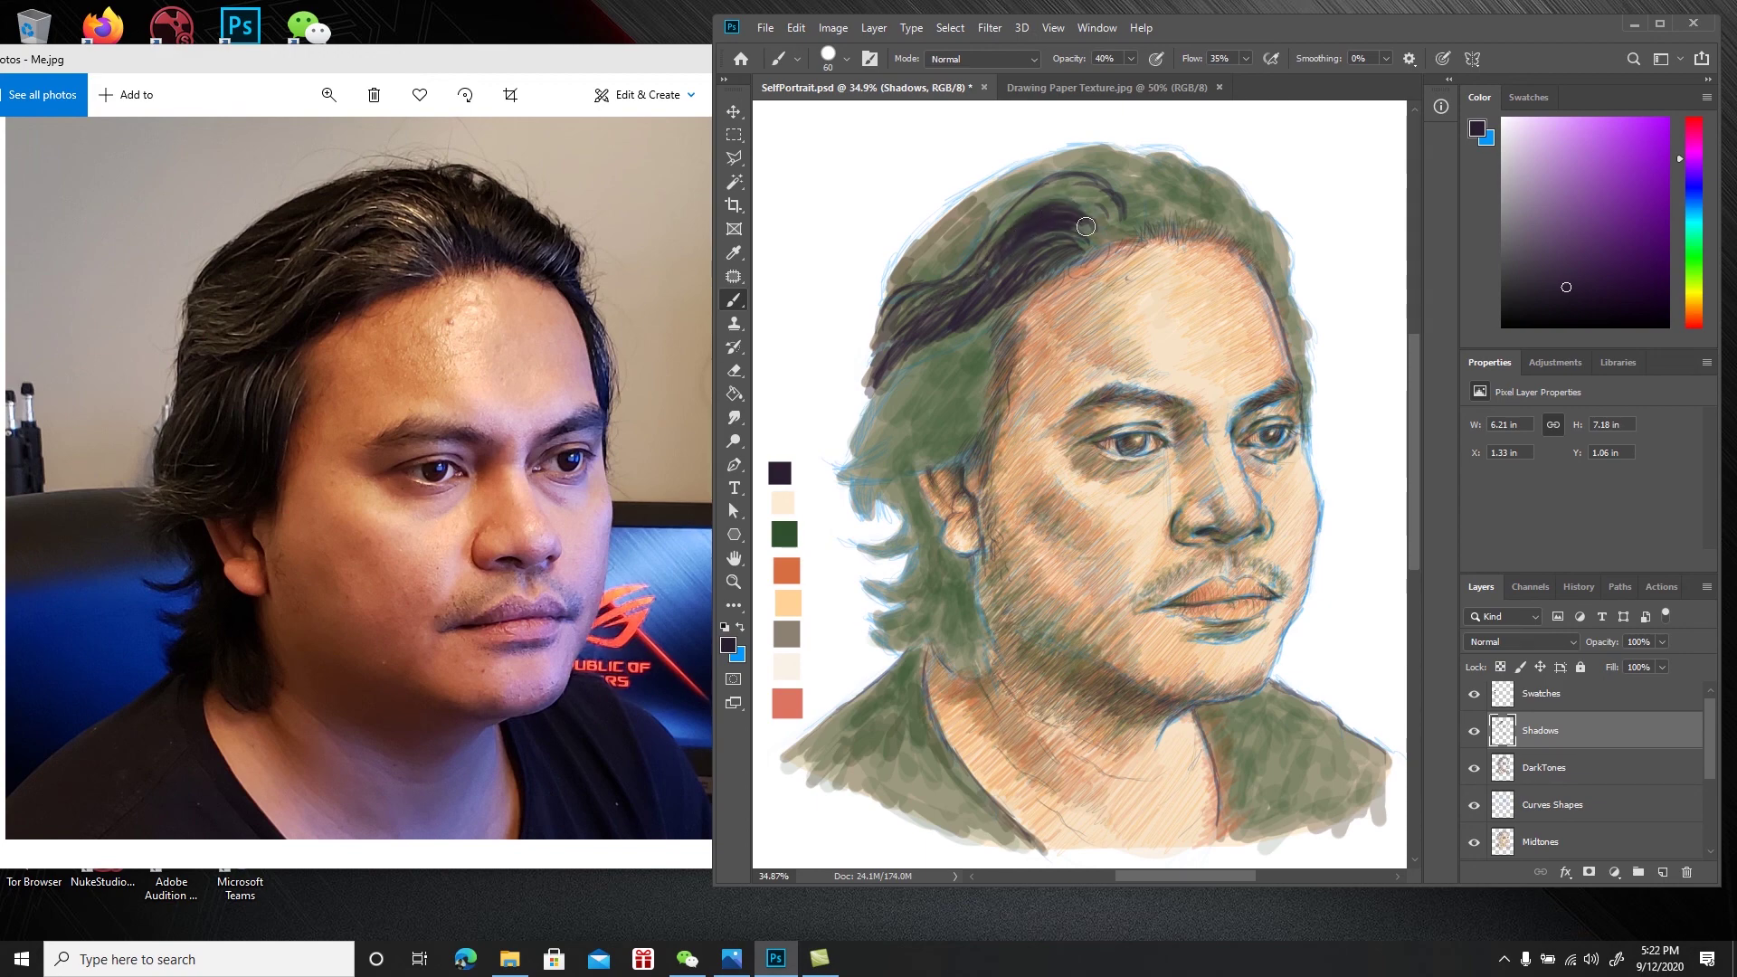
pyautogui.moveTo(1055, 205)
pyautogui.mouseDown()
pyautogui.moveTo(1102, 215)
pyautogui.moveTo(1048, 205)
pyautogui.moveTo(1098, 215)
pyautogui.moveTo(1079, 191)
pyautogui.moveTo(1073, 227)
pyautogui.moveTo(1110, 225)
pyautogui.moveTo(1081, 234)
pyautogui.moveTo(1092, 210)
pyautogui.moveTo(1119, 237)
pyautogui.moveTo(1104, 256)
pyautogui.moveTo(1075, 232)
pyautogui.moveTo(1096, 247)
pyautogui.moveTo(1071, 235)
pyautogui.moveTo(1077, 251)
pyautogui.moveTo(1061, 234)
pyautogui.moveTo(1112, 236)
pyautogui.moveTo(1099, 215)
pyautogui.moveTo(1124, 242)
pyautogui.moveTo(1103, 202)
pyautogui.mouseUp()
pyautogui.moveTo(1029, 201); pyautogui.dragTo(1073, 187)
pyautogui.moveTo(1026, 205); pyautogui.dragTo(1063, 191)
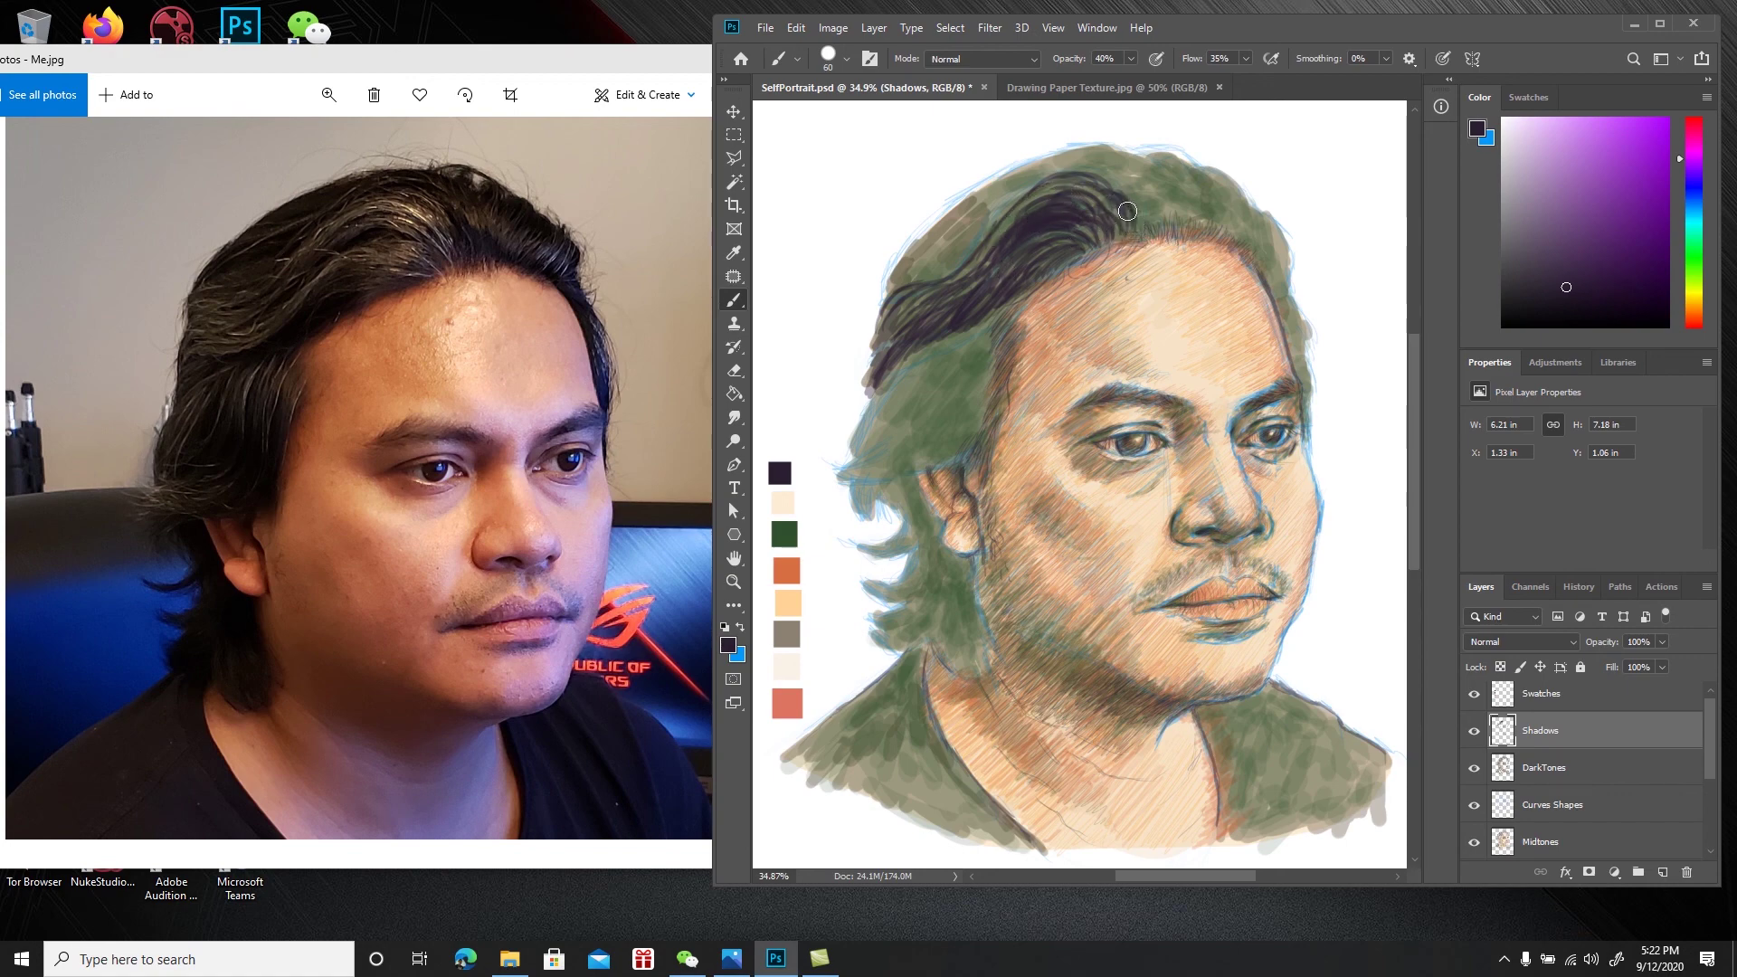
# Fill the upper back of the hair with dark purple strokes that follow the wave towards the crown
pyautogui.moveTo(1136, 218)
pyautogui.mouseDown()
pyautogui.moveTo(1056, 174)
pyautogui.moveTo(941, 269)
pyautogui.moveTo(960, 268)
pyautogui.moveTo(980, 242)
pyautogui.moveTo(922, 276)
pyautogui.mouseUp()
pyautogui.moveTo(978, 226)
pyautogui.mouseDown()
pyautogui.moveTo(930, 240)
pyautogui.moveTo(917, 279)
pyautogui.mouseUp()
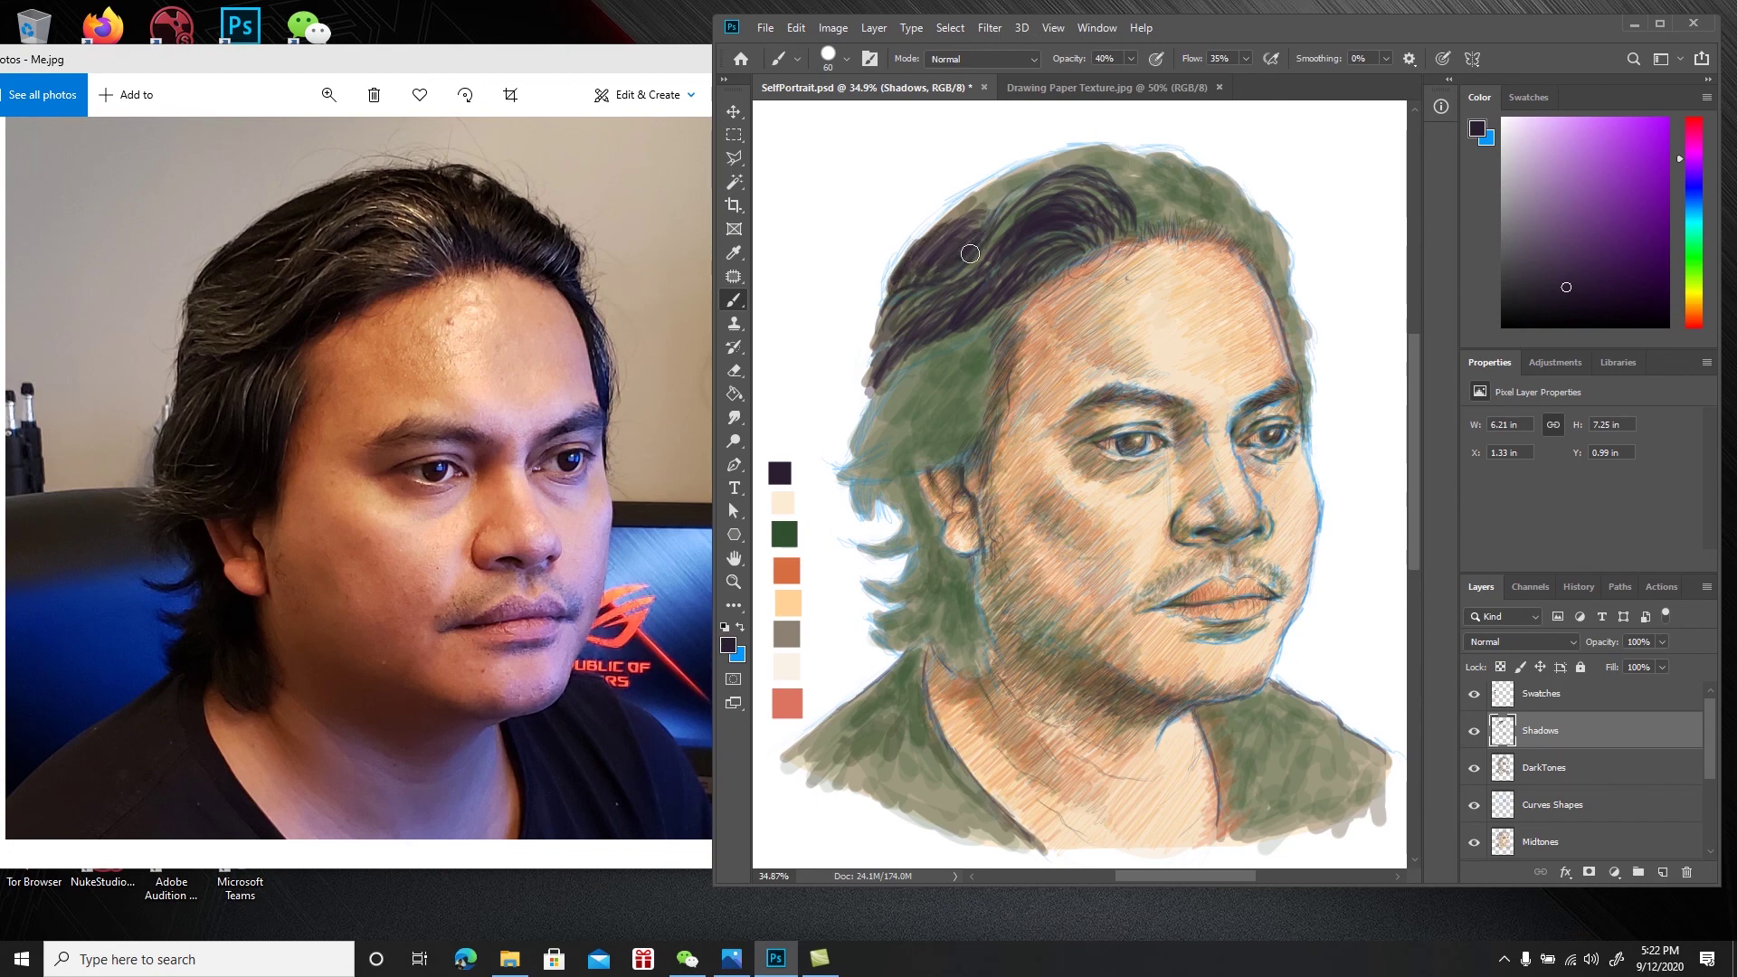
pyautogui.moveTo(1006, 235); pyautogui.dragTo(943, 290)
pyautogui.moveTo(1043, 233); pyautogui.dragTo(979, 279)
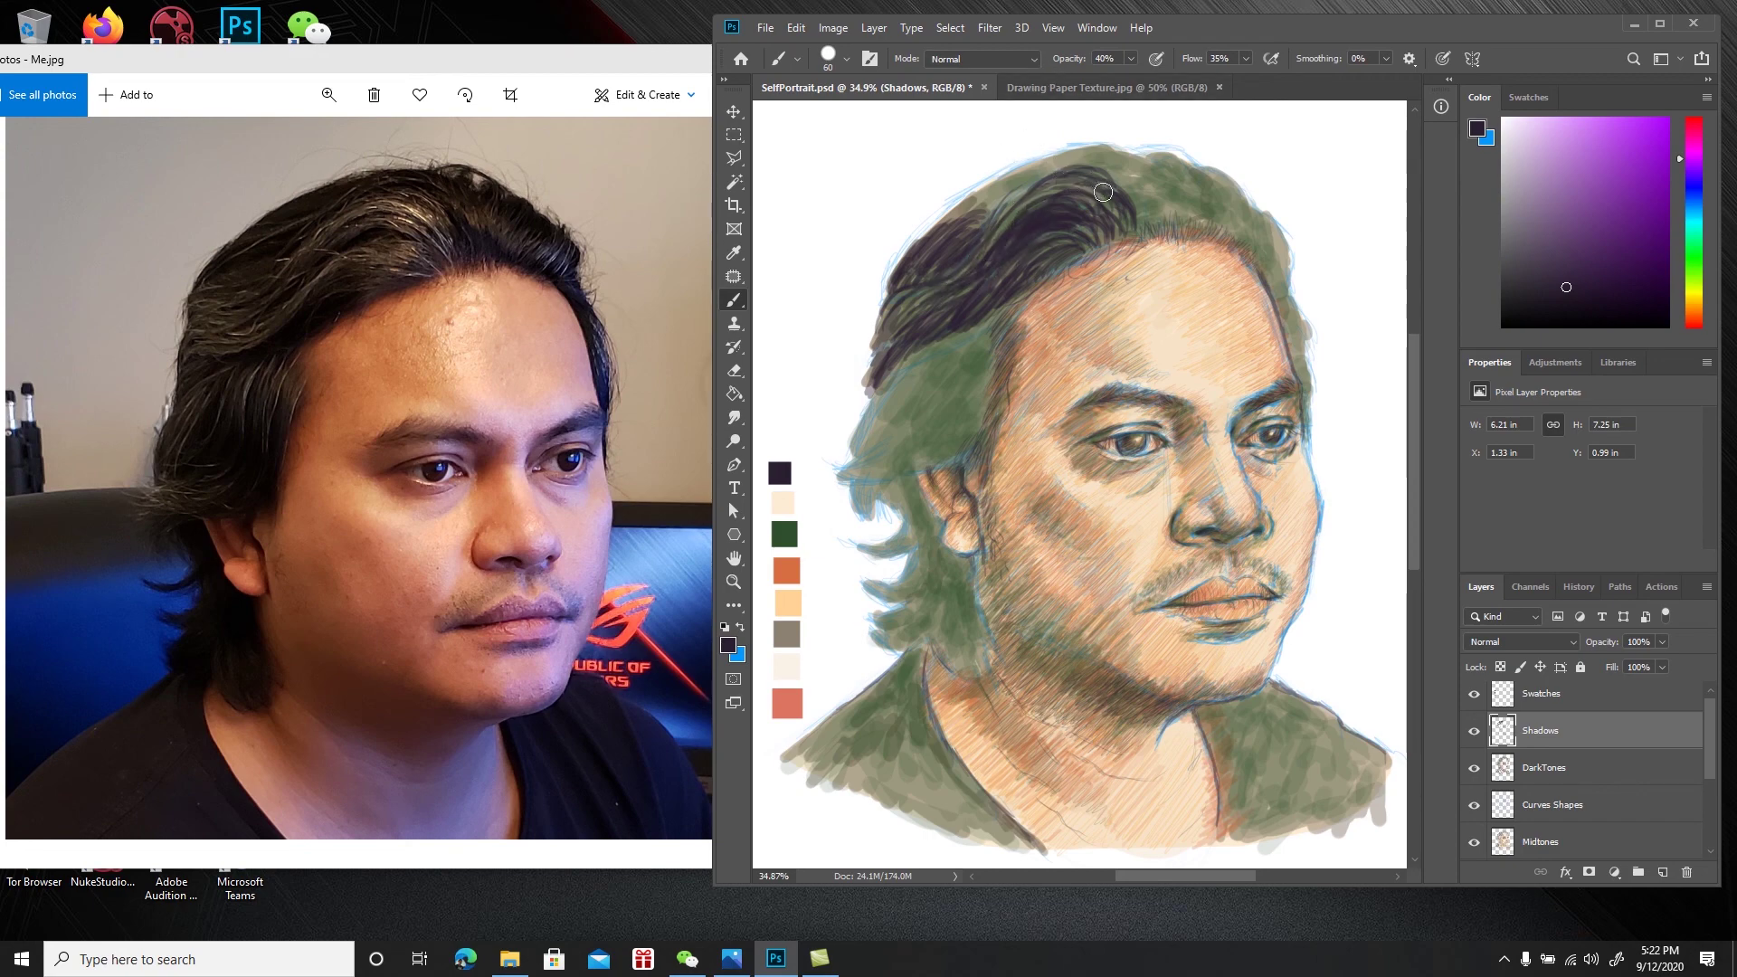
pyautogui.moveTo(1110, 172)
pyautogui.mouseDown()
pyautogui.moveTo(1057, 165)
pyautogui.moveTo(1096, 155)
pyautogui.moveTo(978, 224)
pyautogui.moveTo(1009, 186)
pyautogui.moveTo(961, 223)
pyautogui.mouseUp()
pyautogui.moveTo(977, 201); pyautogui.dragTo(939, 227)
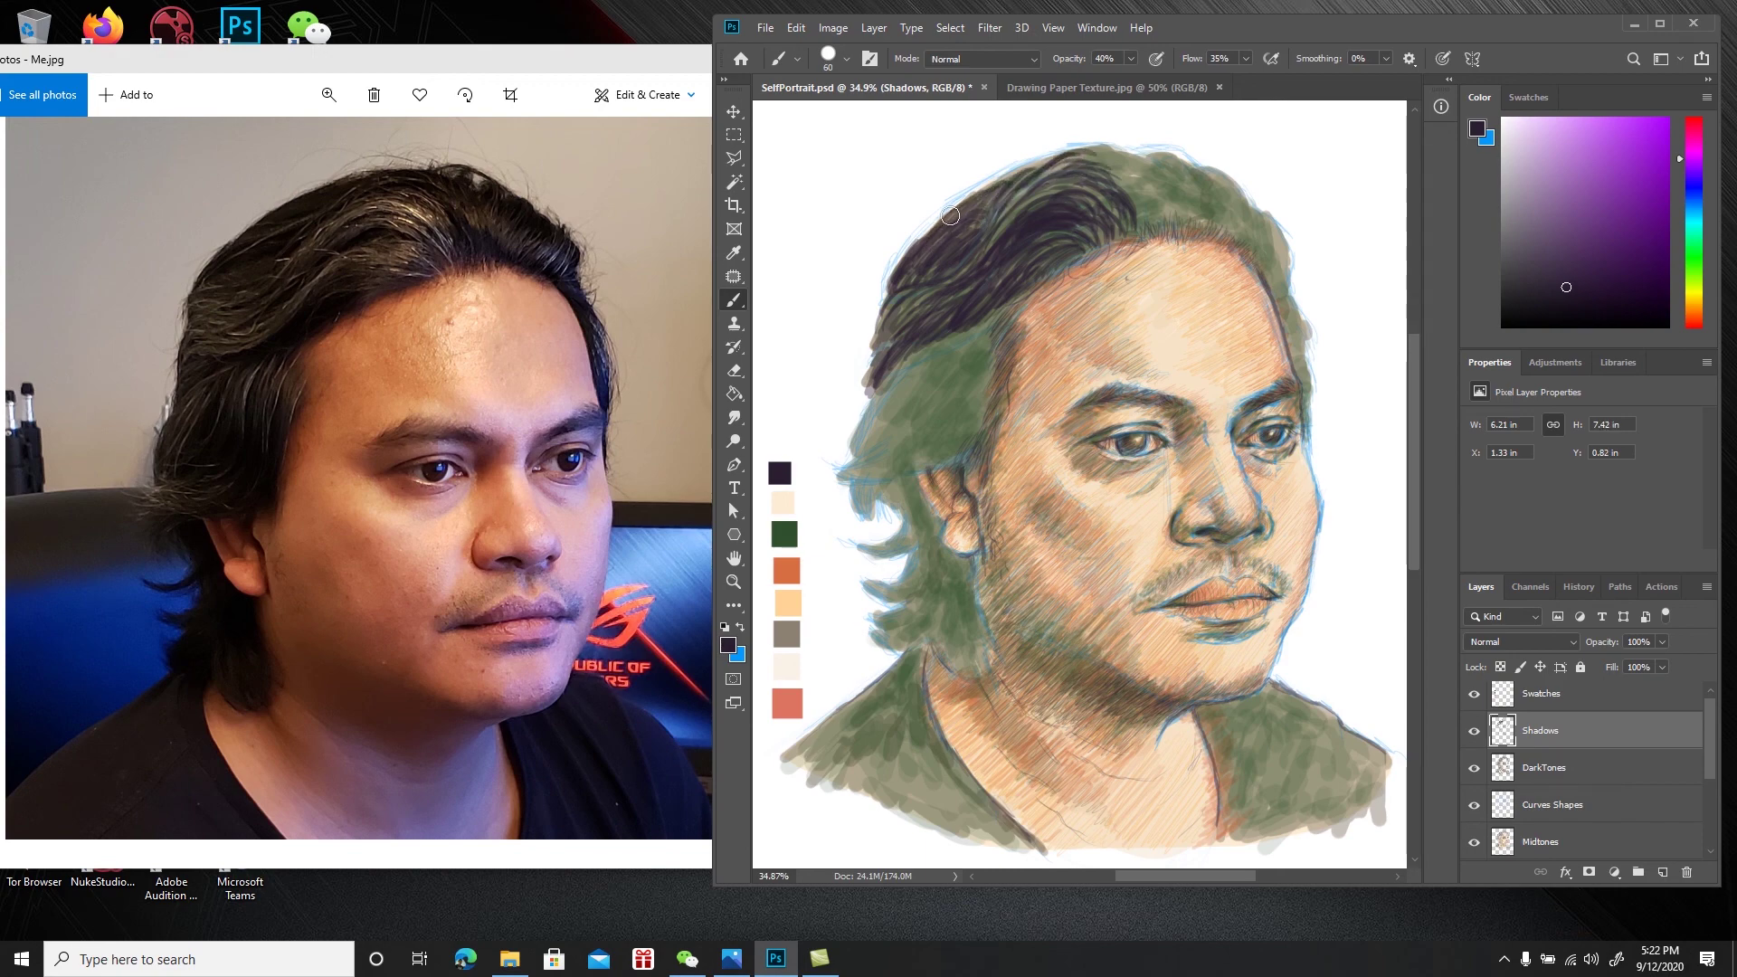
# Extend the dark purple strands along the top of the head and its outer edge
pyautogui.moveTo(1045, 165); pyautogui.dragTo(1022, 170)
pyautogui.moveTo(1062, 158)
pyautogui.mouseDown()
pyautogui.moveTo(1139, 218)
pyautogui.moveTo(1094, 154)
pyautogui.moveTo(1109, 159)
pyautogui.moveTo(1143, 198)
pyautogui.moveTo(1138, 233)
pyautogui.moveTo(1149, 195)
pyautogui.moveTo(1162, 226)
pyautogui.moveTo(1153, 197)
pyautogui.moveTo(1120, 244)
pyautogui.mouseUp()
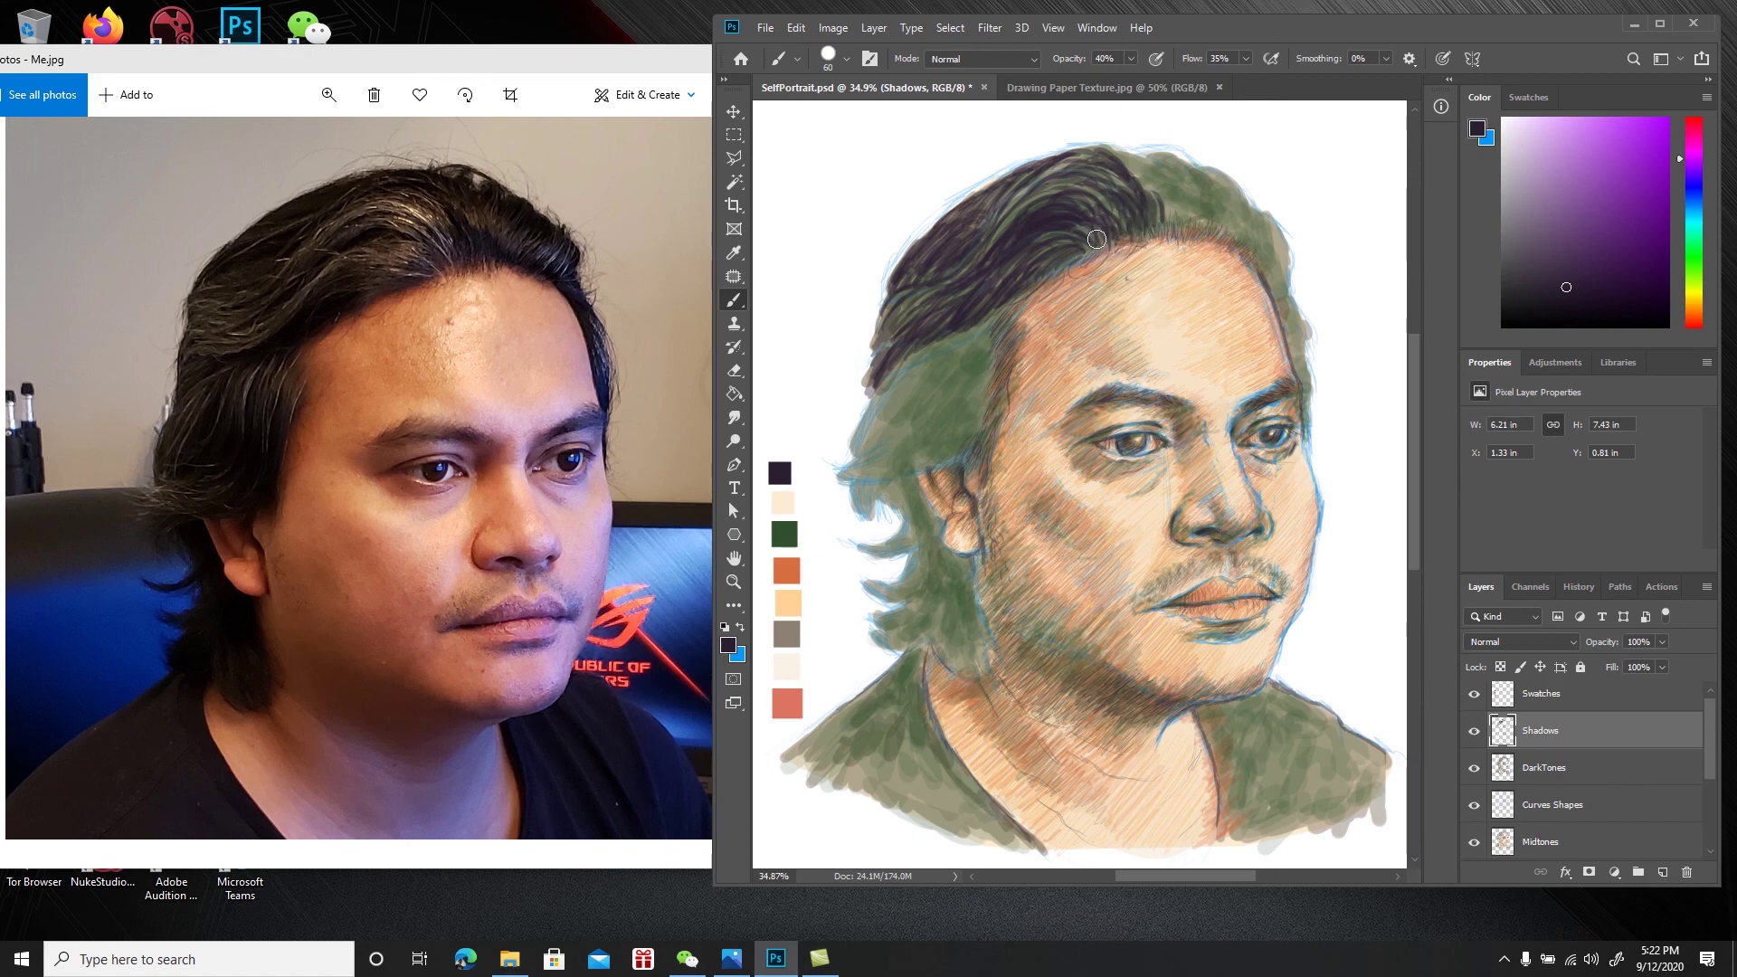
pyautogui.moveTo(1147, 192); pyautogui.dragTo(1167, 236)
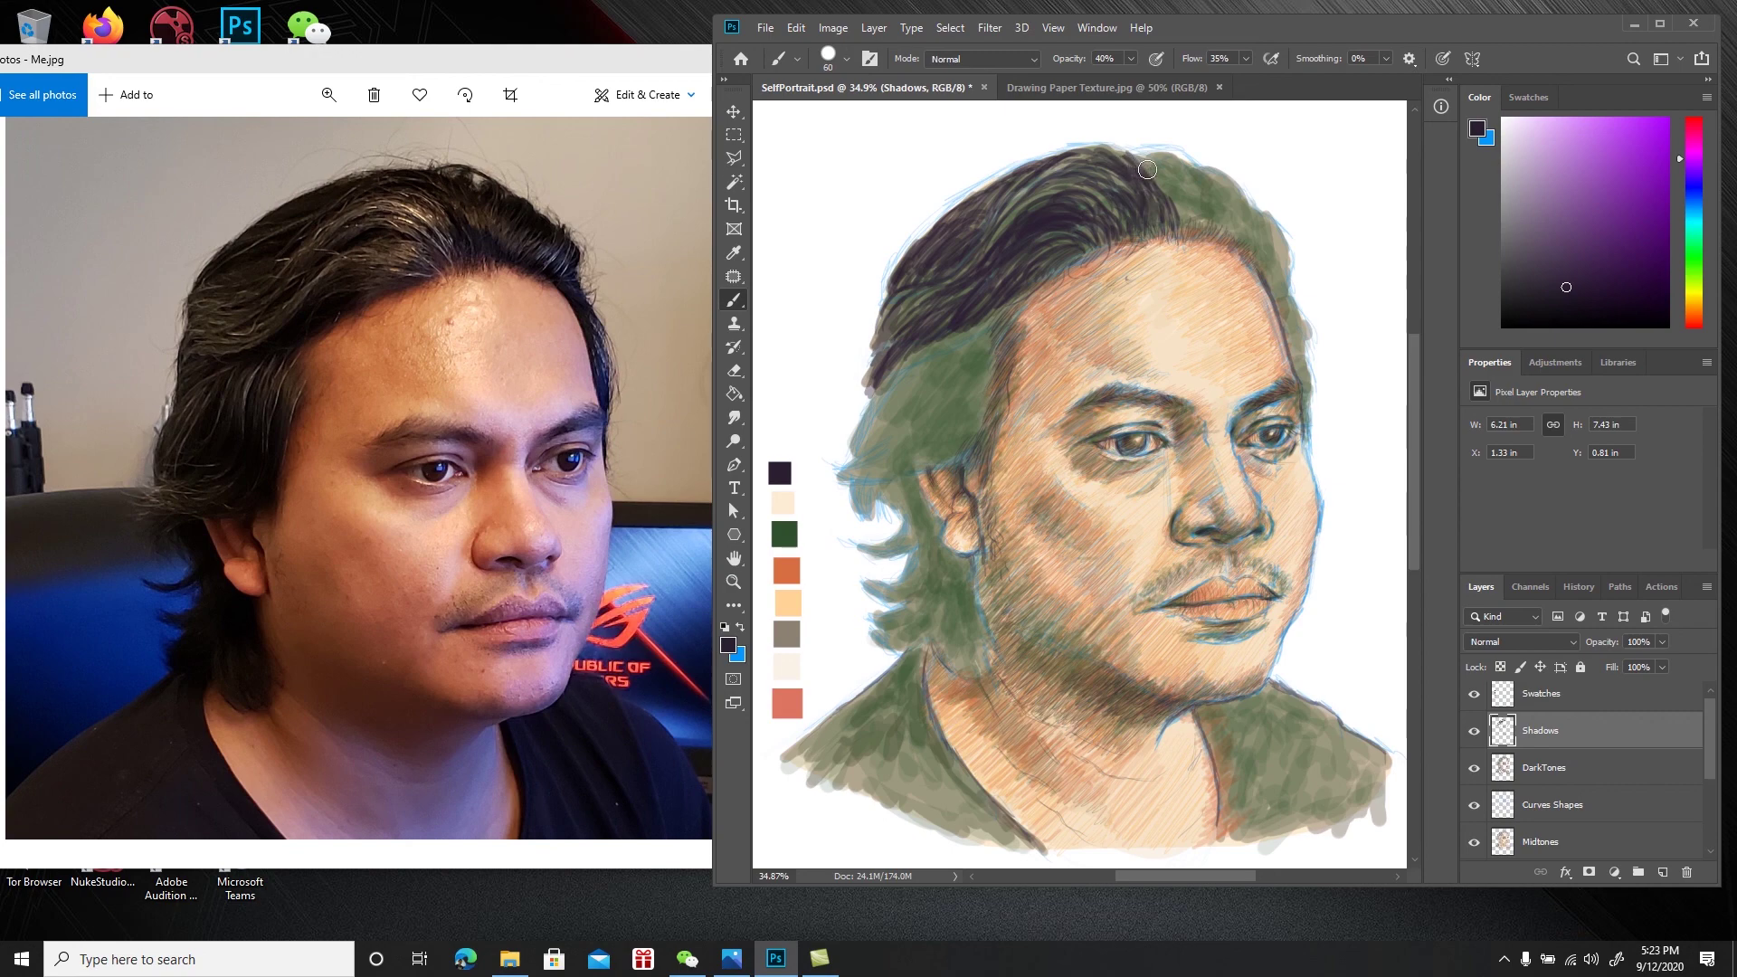
pyautogui.moveTo(1123, 151); pyautogui.dragTo(1146, 162)
pyautogui.moveTo(1158, 148); pyautogui.dragTo(1193, 171)
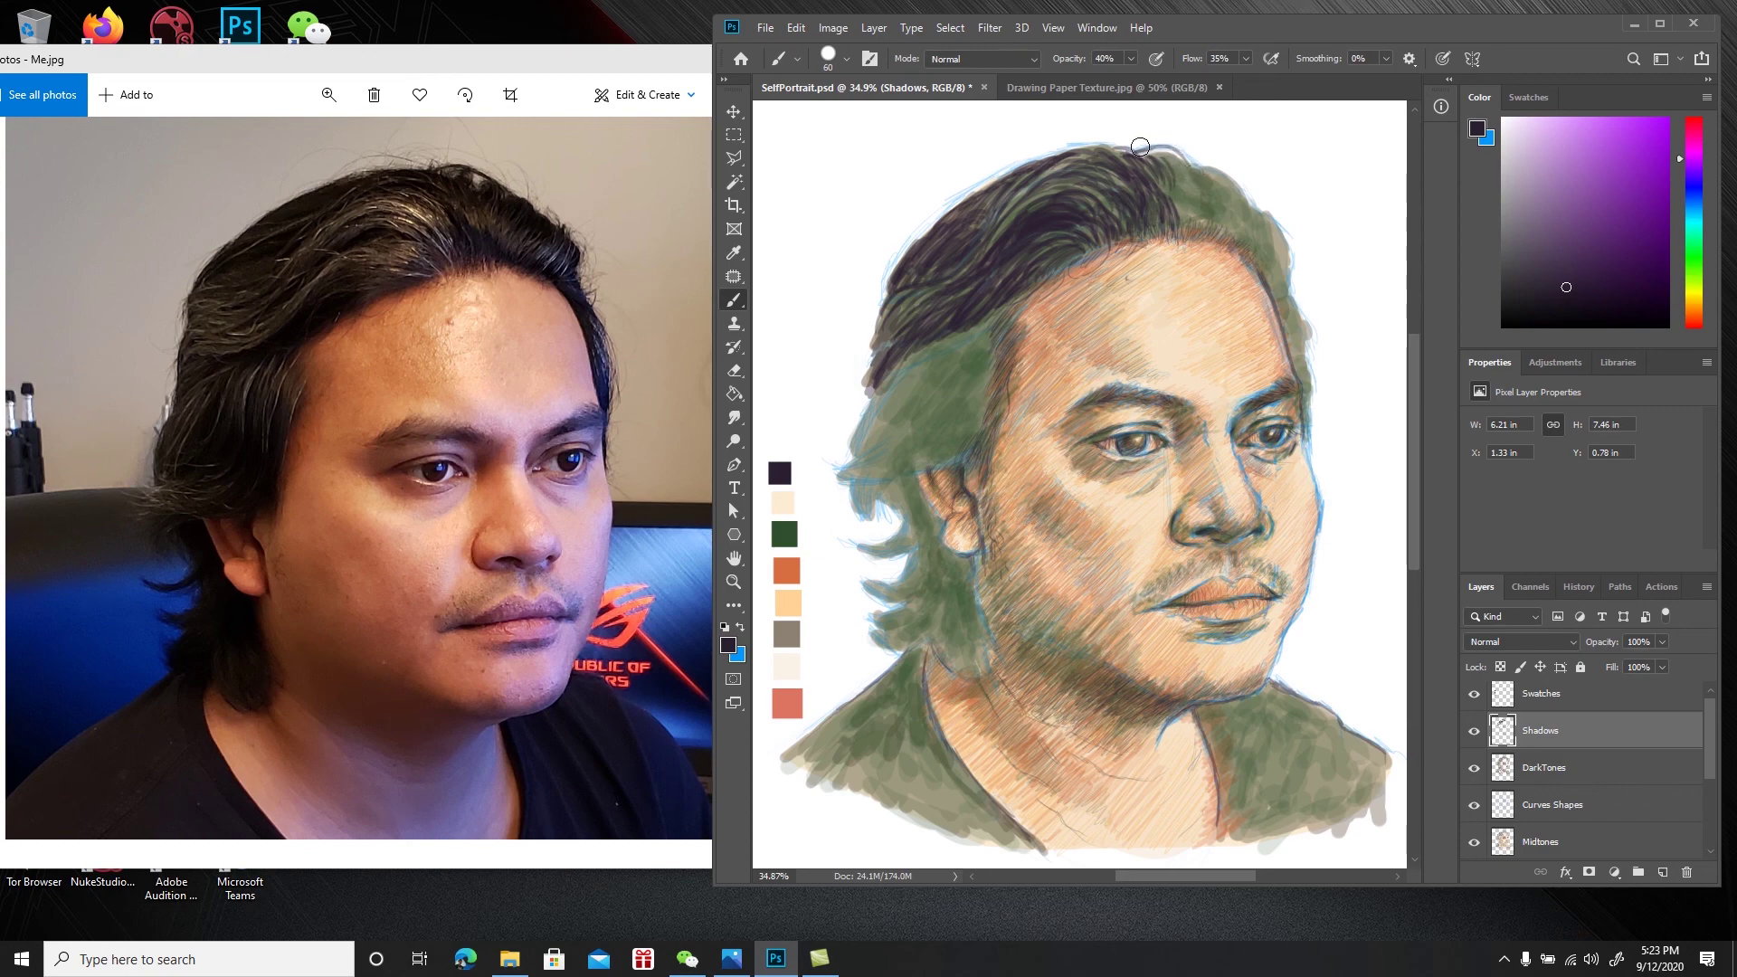
# Paint dark purple strands over the hair above the forehead towards the far temple, and save the portrait
pyautogui.moveTo(1157, 164)
pyautogui.mouseDown()
pyautogui.moveTo(1145, 158)
pyautogui.moveTo(1176, 199)
pyautogui.moveTo(1163, 157)
pyautogui.moveTo(1181, 205)
pyautogui.moveTo(1178, 163)
pyautogui.moveTo(1187, 175)
pyautogui.moveTo(1190, 214)
pyautogui.moveTo(1199, 187)
pyautogui.moveTo(1176, 202)
pyautogui.moveTo(1178, 224)
pyautogui.moveTo(1195, 188)
pyautogui.moveTo(1183, 236)
pyautogui.moveTo(1169, 174)
pyautogui.moveTo(1227, 211)
pyautogui.moveTo(1200, 234)
pyautogui.moveTo(1213, 218)
pyautogui.moveTo(1213, 240)
pyautogui.moveTo(1235, 224)
pyautogui.moveTo(1222, 242)
pyautogui.moveTo(1238, 228)
pyautogui.moveTo(1248, 244)
pyautogui.moveTo(1166, 229)
pyautogui.mouseUp()
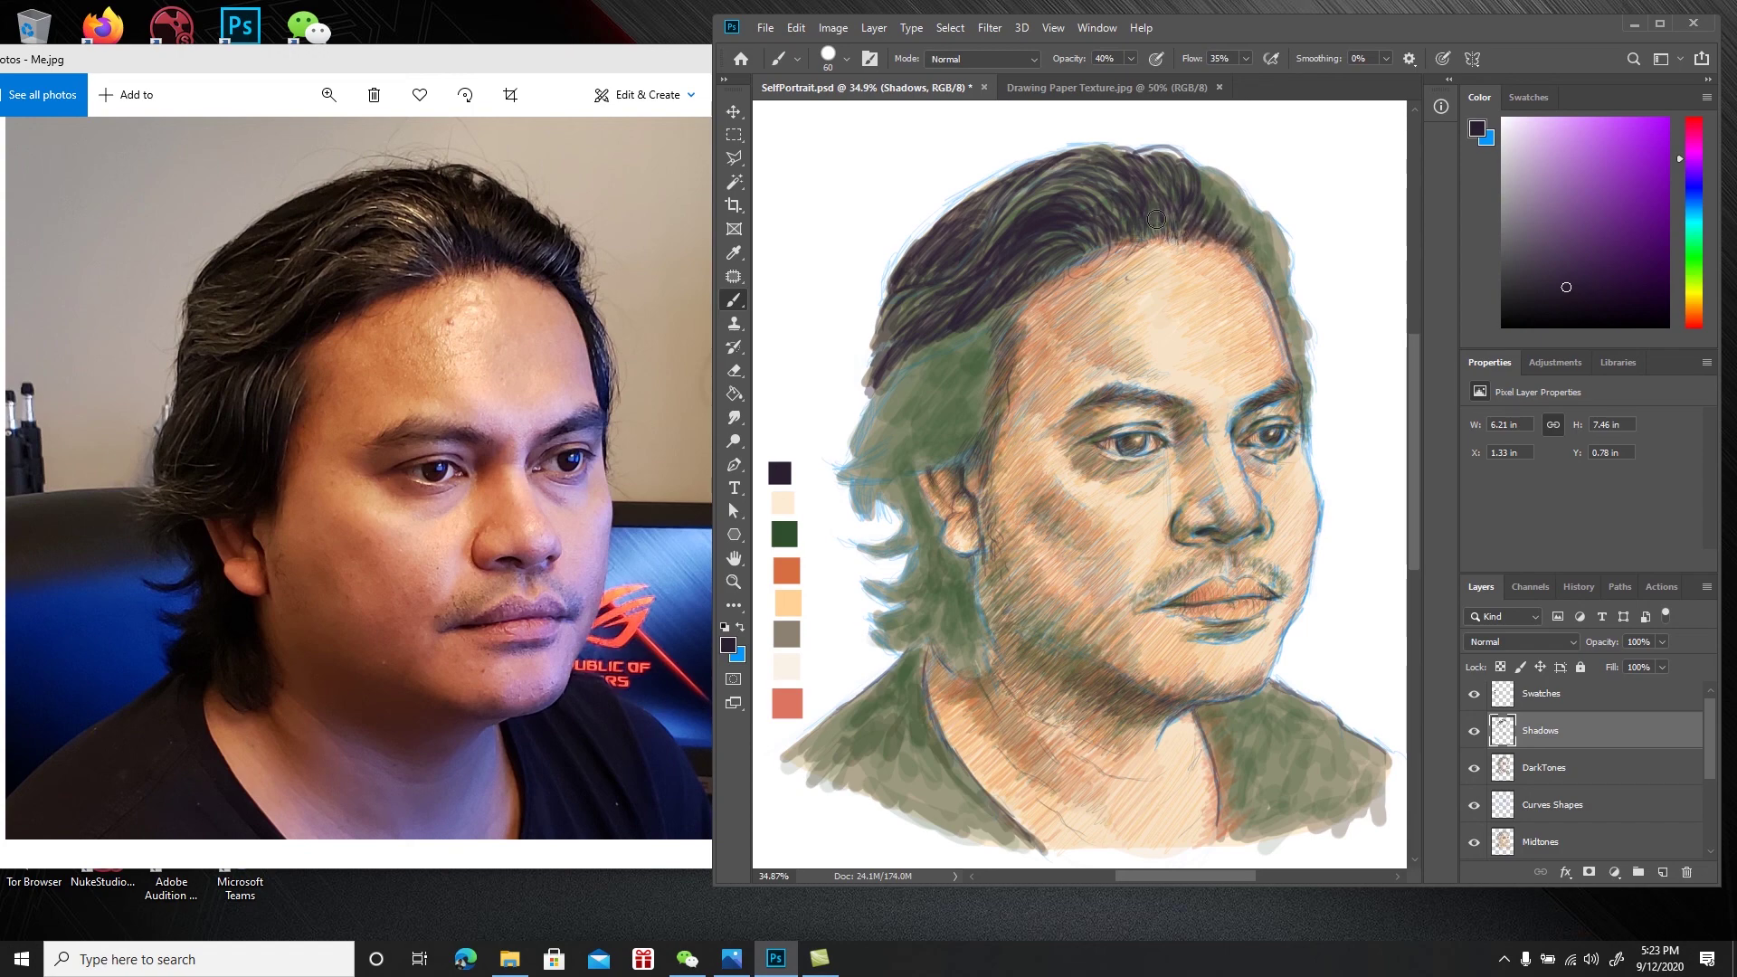
pyautogui.moveTo(1100, 230); pyautogui.dragTo(1056, 248)
pyautogui.moveTo(1263, 252)
pyautogui.mouseDown()
pyautogui.moveTo(1236, 212)
pyautogui.moveTo(1199, 201)
pyautogui.moveTo(1223, 192)
pyautogui.moveTo(1272, 247)
pyautogui.mouseUp()
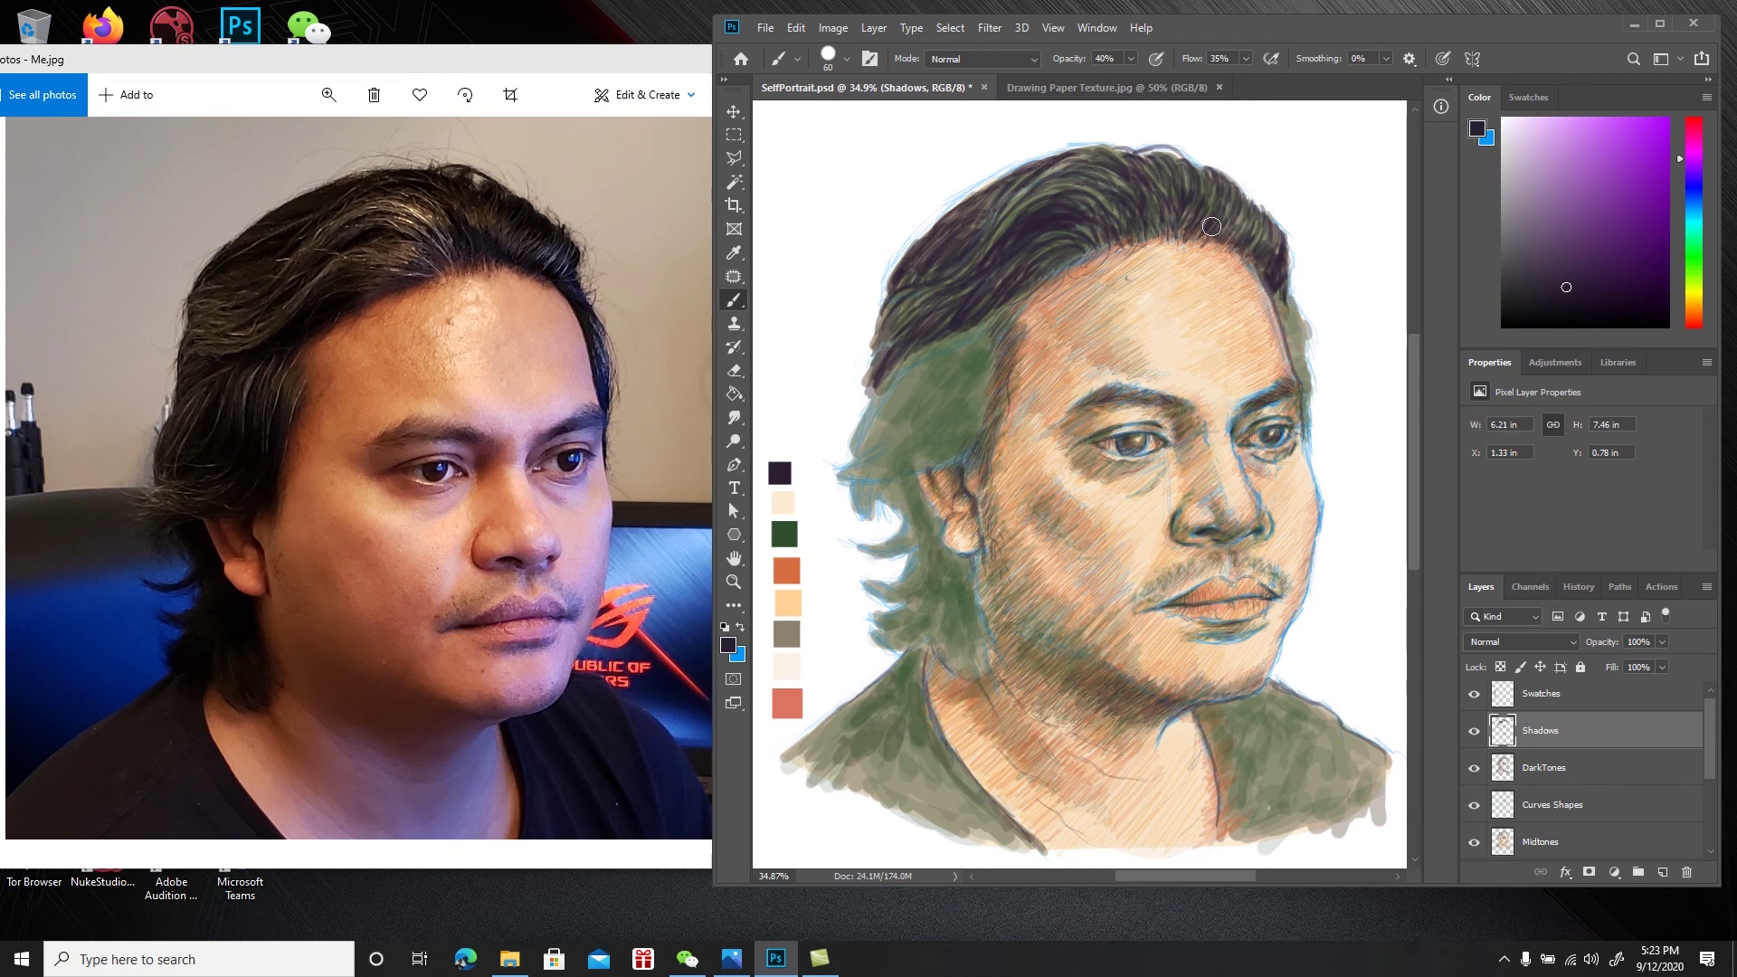
pyautogui.hotkey('ctrl', 's')
# Darken the hair down the far side of the face, from the temple to beside the far eye
pyautogui.moveTo(1276, 293); pyautogui.dragTo(1284, 312)
pyautogui.moveTo(1291, 311); pyautogui.dragTo(1302, 339)
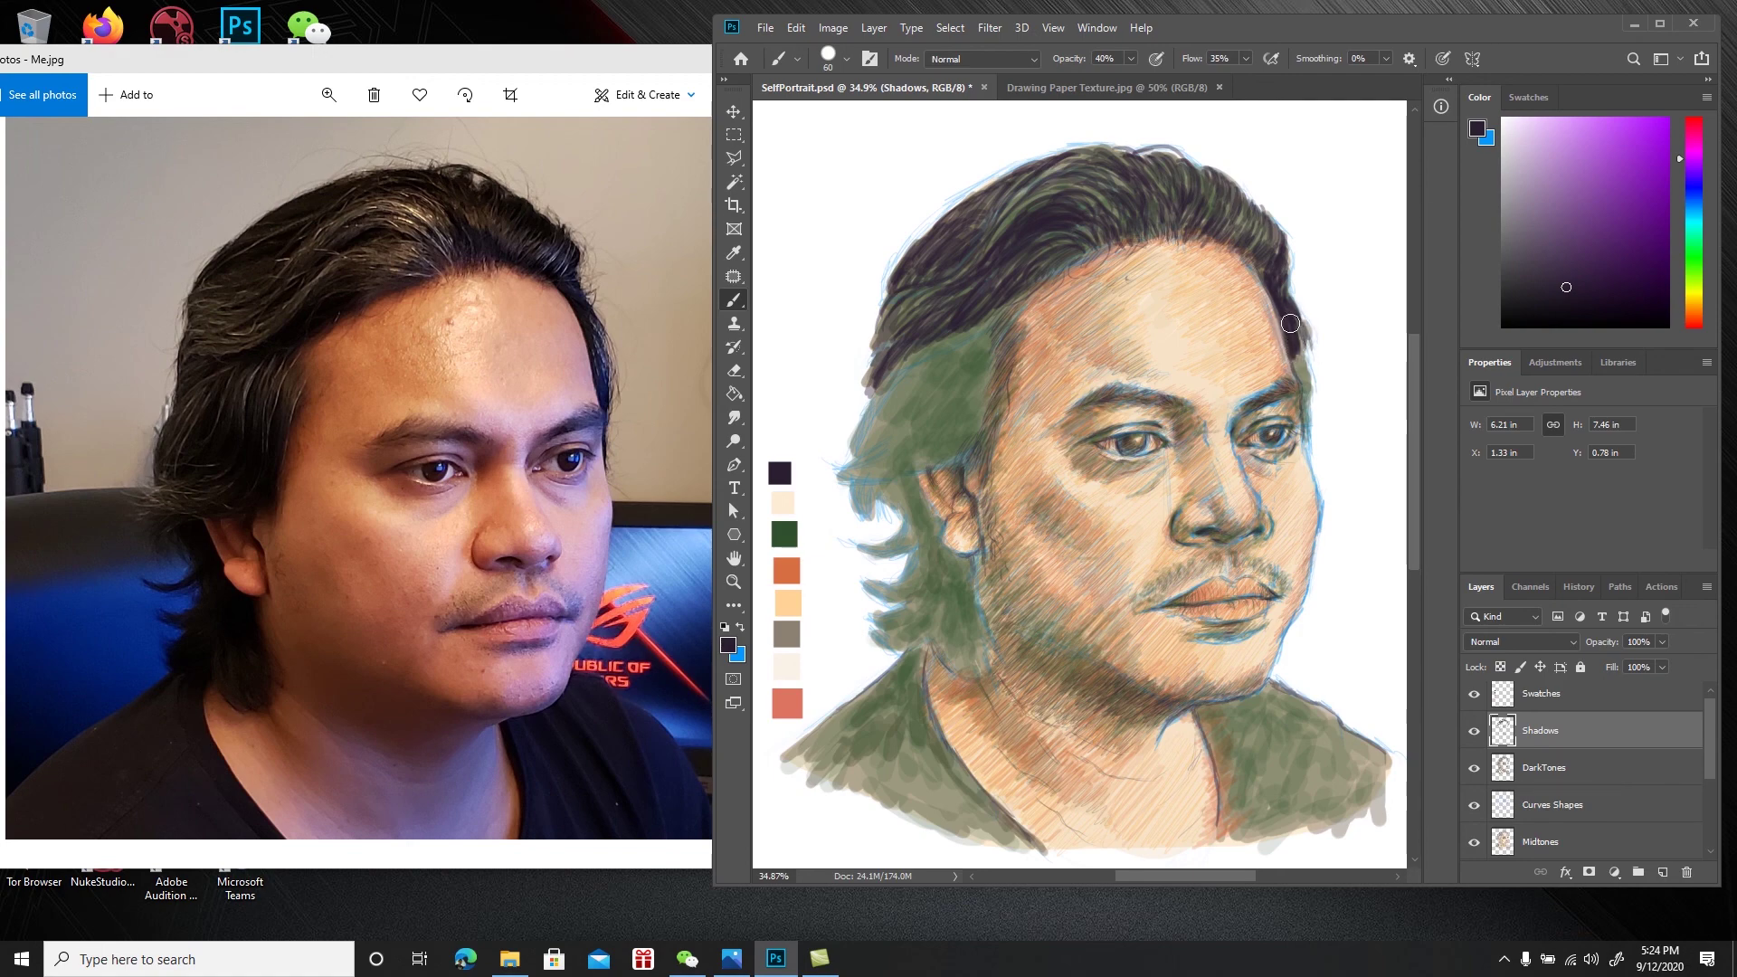
pyautogui.moveTo(1296, 343)
pyautogui.mouseDown()
pyautogui.moveTo(1306, 395)
pyautogui.moveTo(1302, 382)
pyautogui.mouseUp()
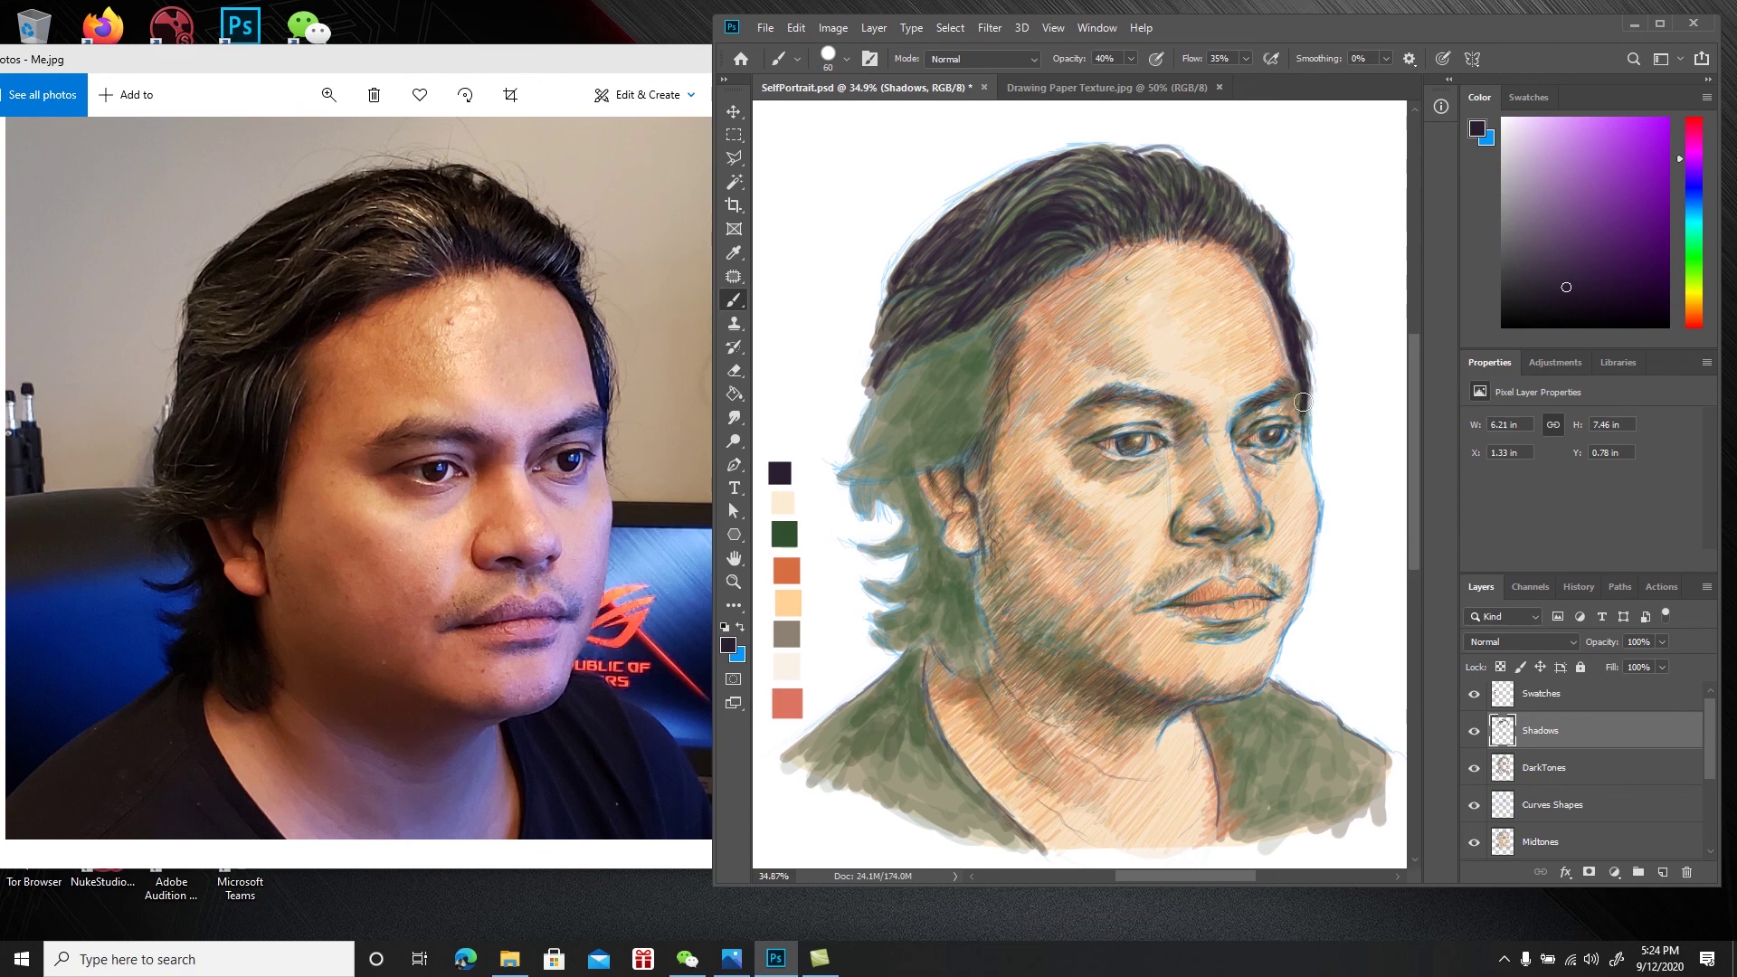
pyautogui.moveTo(1306, 433); pyautogui.dragTo(1307, 451)
# Add dark purple strands at the near temple and deepen the gaps in the swept-back crown hair
pyautogui.moveTo(969, 363)
pyautogui.mouseDown()
pyautogui.moveTo(998, 323)
pyautogui.moveTo(988, 349)
pyautogui.moveTo(972, 378)
pyautogui.moveTo(985, 315)
pyautogui.moveTo(883, 375)
pyautogui.mouseUp()
pyautogui.moveTo(1005, 296); pyautogui.dragTo(974, 310)
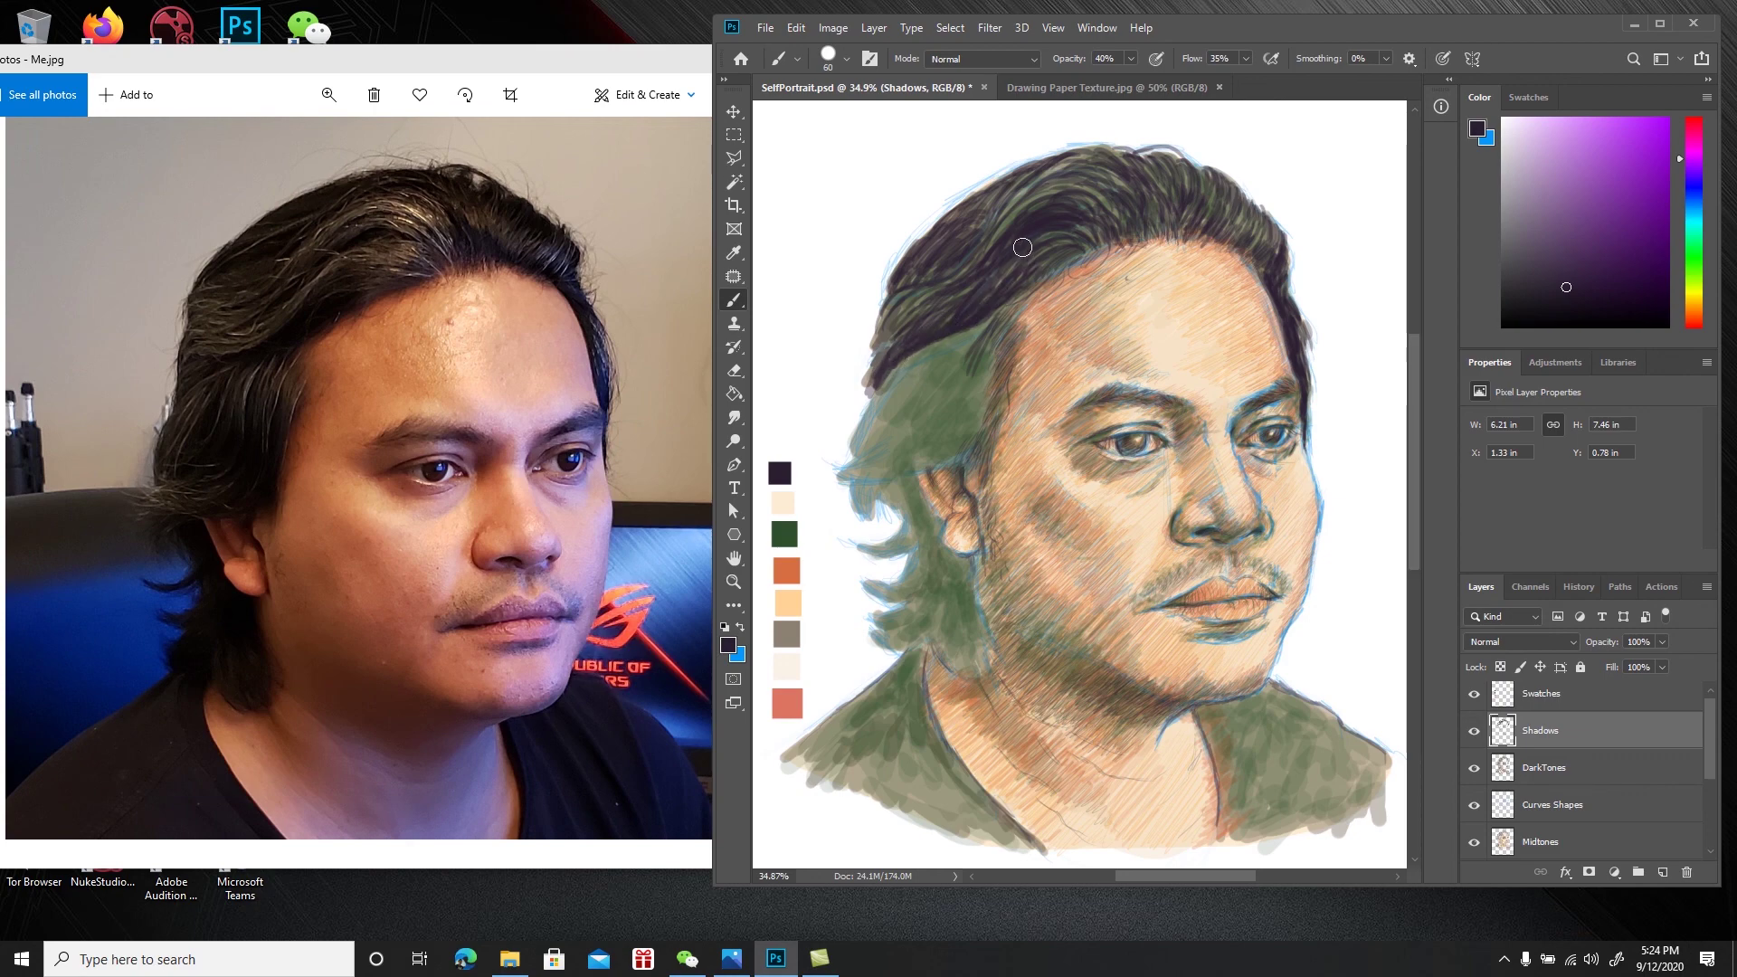
pyautogui.moveTo(976, 233)
pyautogui.mouseDown()
pyautogui.moveTo(919, 280)
pyautogui.moveTo(1035, 181)
pyautogui.moveTo(1008, 217)
pyautogui.mouseUp()
pyautogui.moveTo(1088, 162); pyautogui.dragTo(1030, 180)
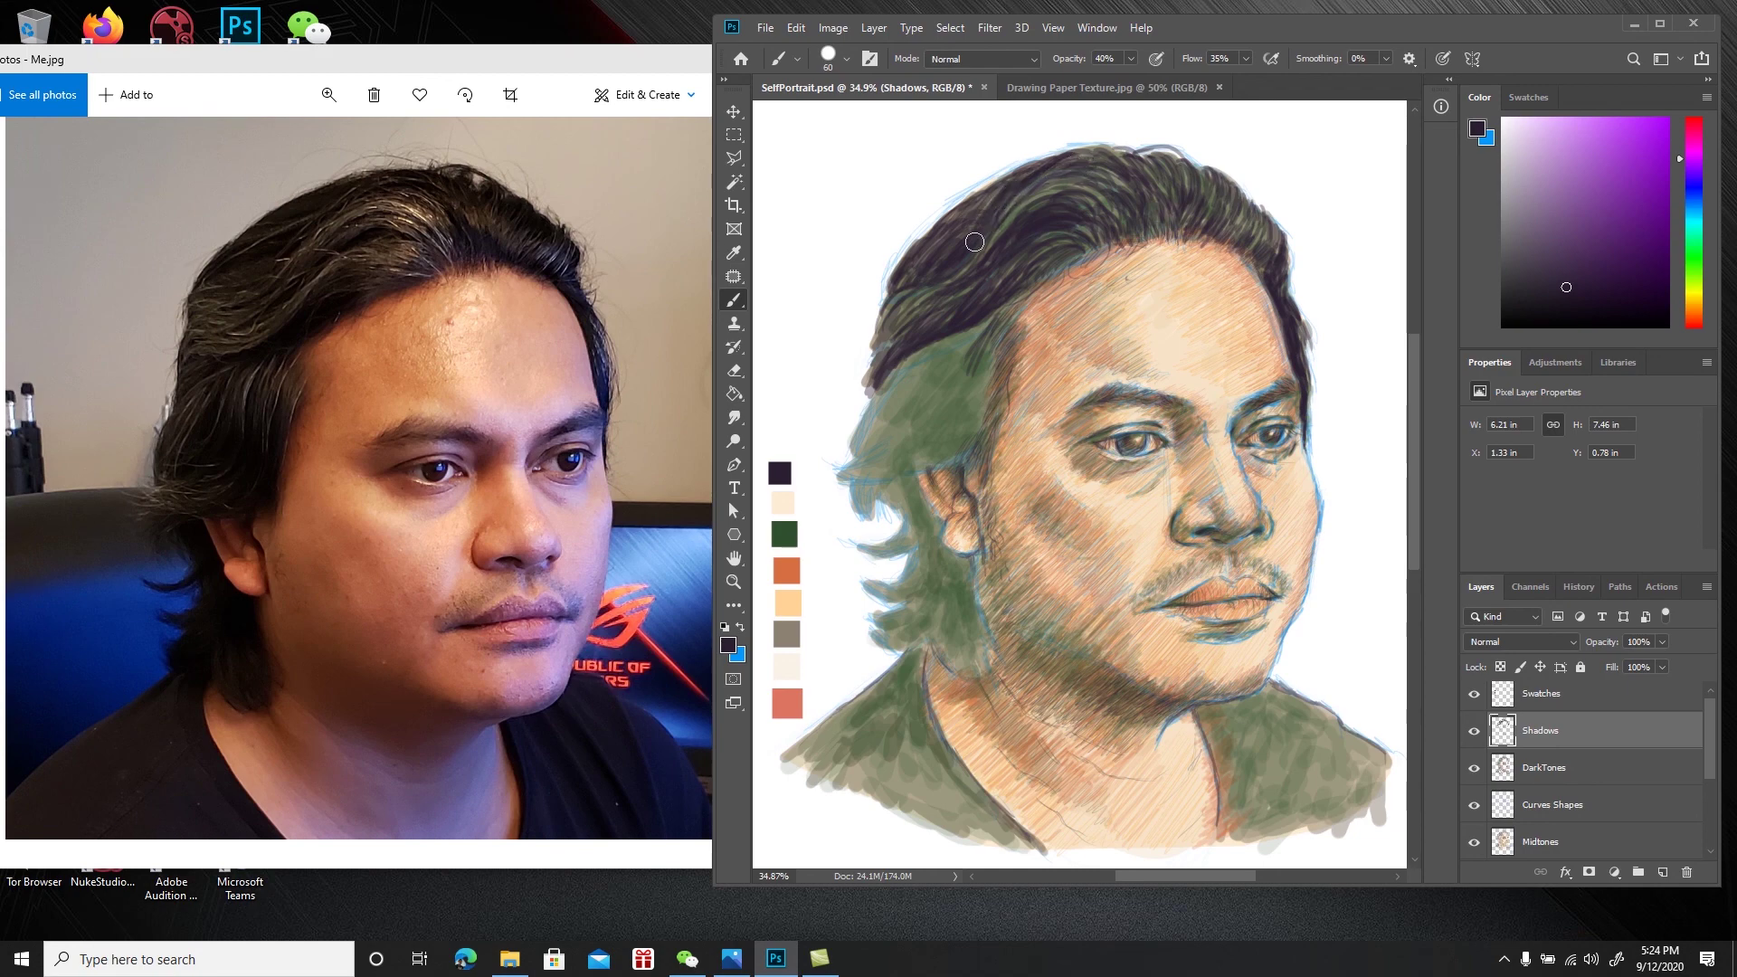
# Deepen the dark purple strands on the crown and from above the forehead to the far temple, and save the portrait
pyautogui.moveTo(921, 300)
pyautogui.mouseDown()
pyautogui.moveTo(880, 359)
pyautogui.moveTo(907, 299)
pyautogui.mouseUp()
pyautogui.moveTo(1138, 172); pyautogui.dragTo(1157, 187)
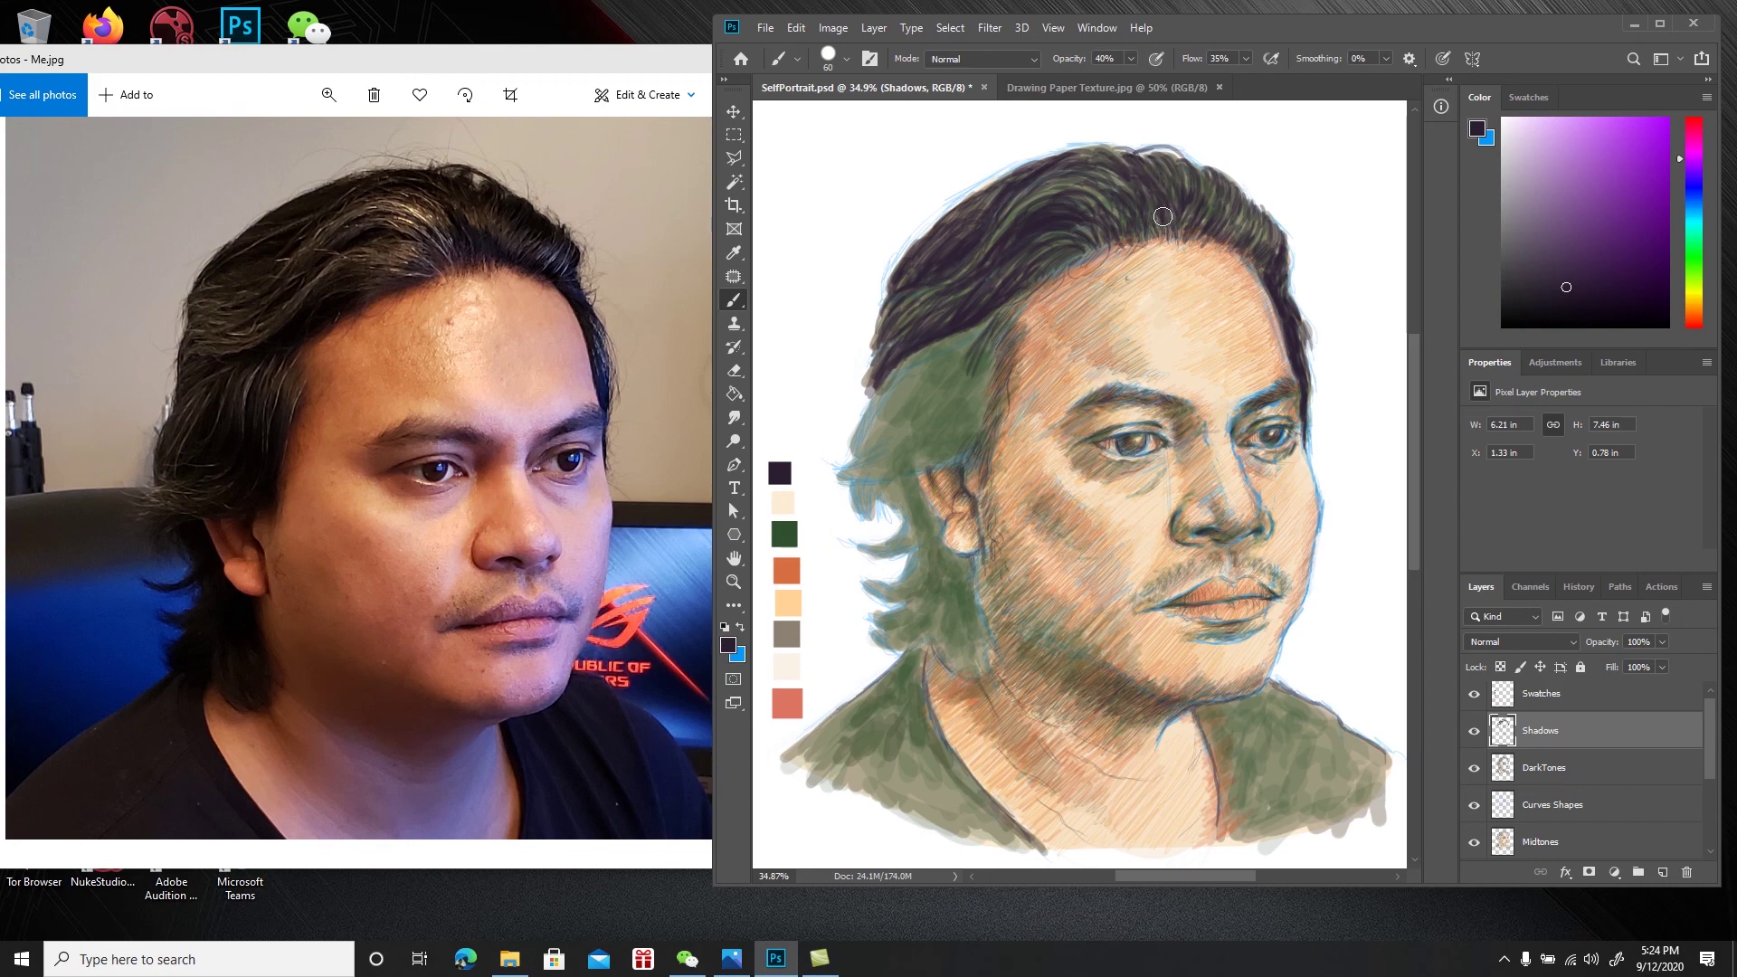
pyautogui.moveTo(1152, 162)
pyautogui.mouseDown()
pyautogui.moveTo(1160, 236)
pyautogui.moveTo(1180, 185)
pyautogui.moveTo(1178, 233)
pyautogui.moveTo(1202, 203)
pyautogui.moveTo(1220, 243)
pyautogui.mouseUp()
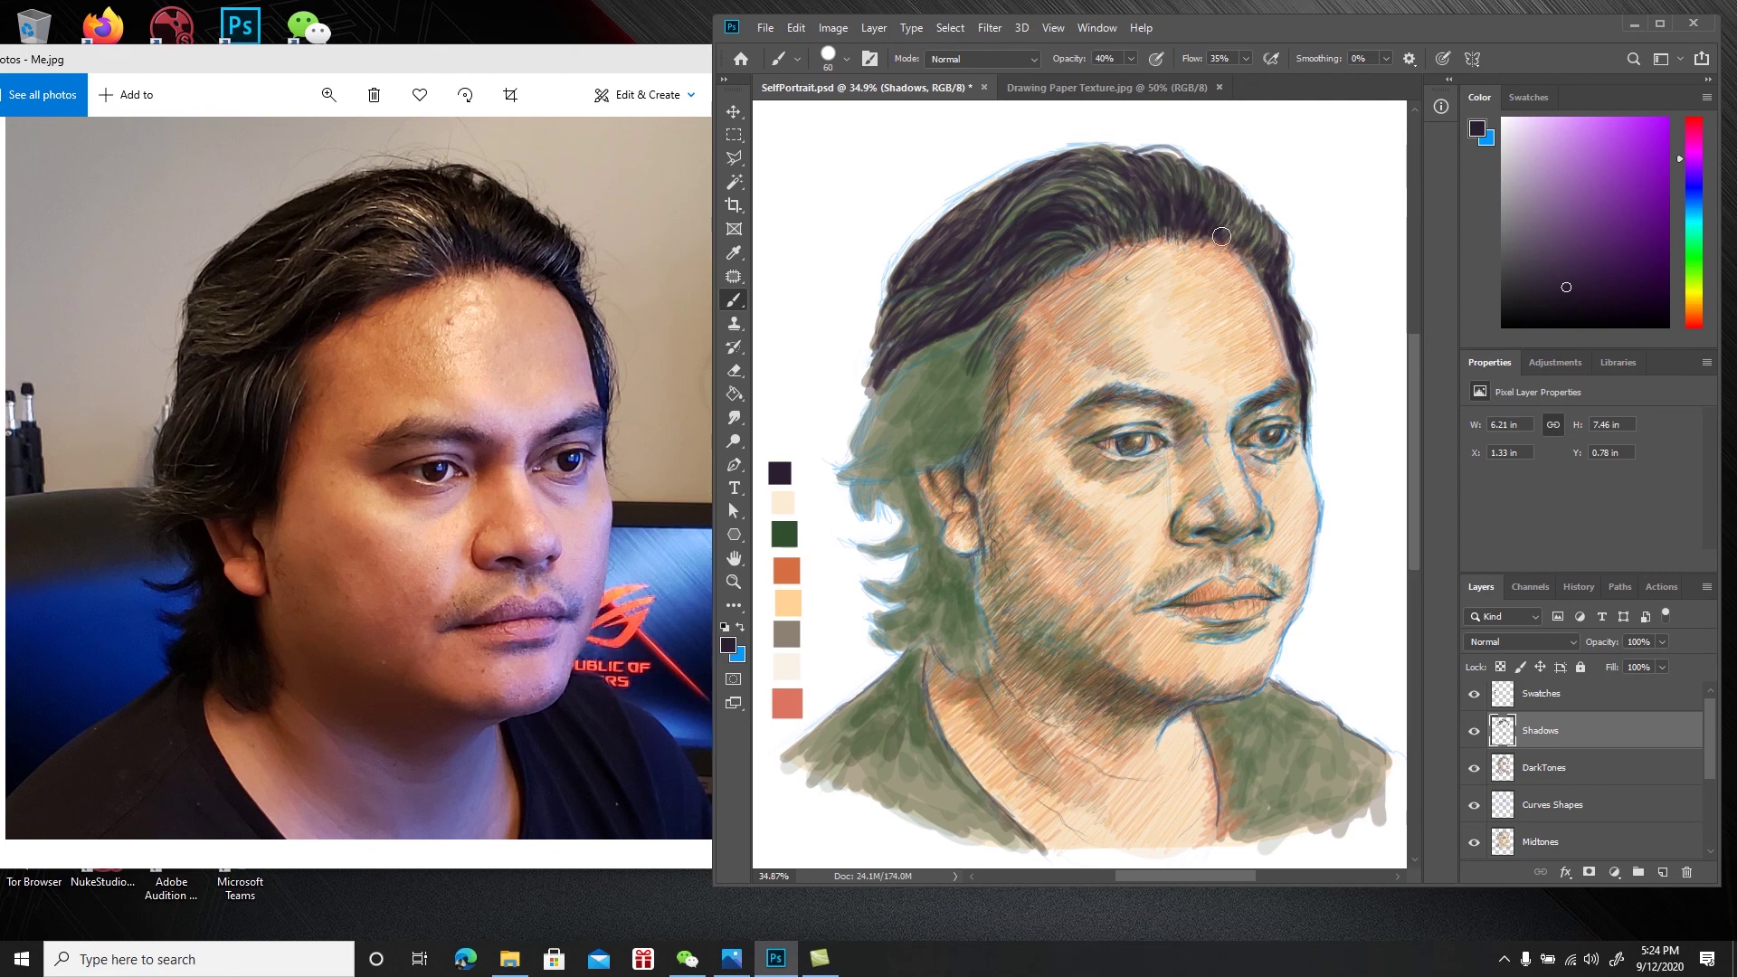
pyautogui.moveTo(1216, 175)
pyautogui.mouseDown()
pyautogui.moveTo(1184, 183)
pyautogui.moveTo(1191, 169)
pyautogui.moveTo(1270, 225)
pyautogui.moveTo(1280, 259)
pyautogui.mouseUp()
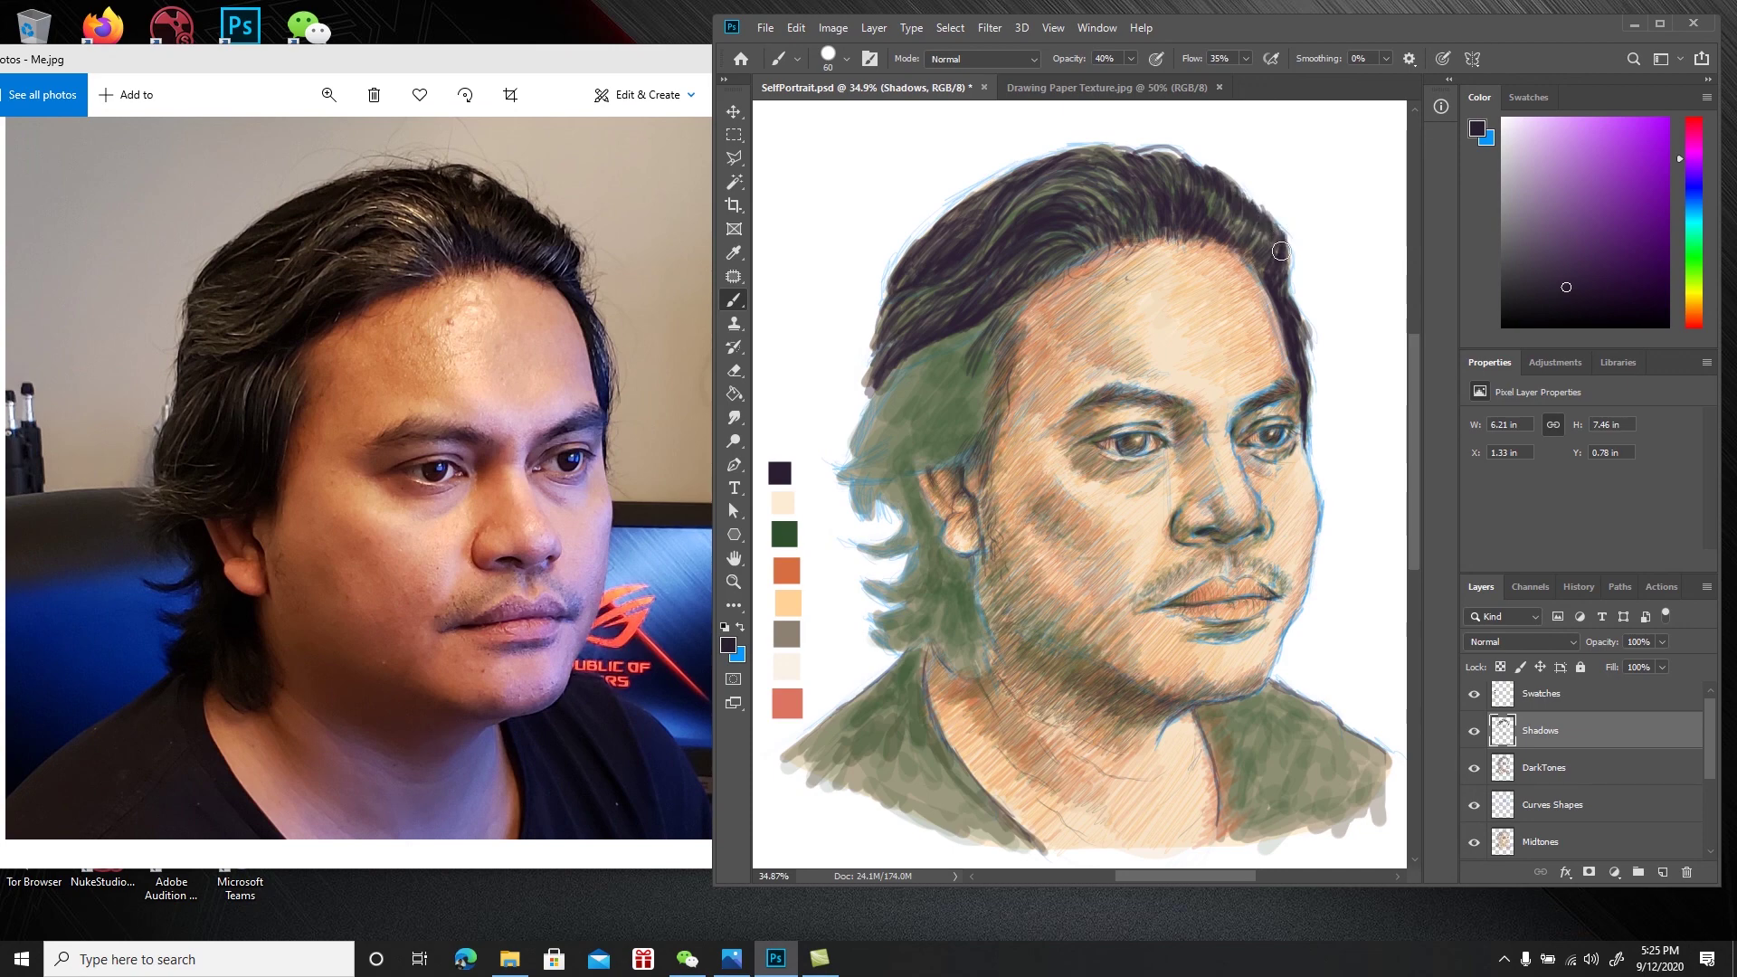
pyautogui.moveTo(1162, 161); pyautogui.dragTo(1189, 179)
pyautogui.moveTo(1102, 155)
pyautogui.mouseDown()
pyautogui.moveTo(1140, 190)
pyautogui.moveTo(1075, 155)
pyautogui.moveTo(1037, 175)
pyautogui.moveTo(1095, 157)
pyautogui.moveTo(1159, 190)
pyautogui.mouseUp()
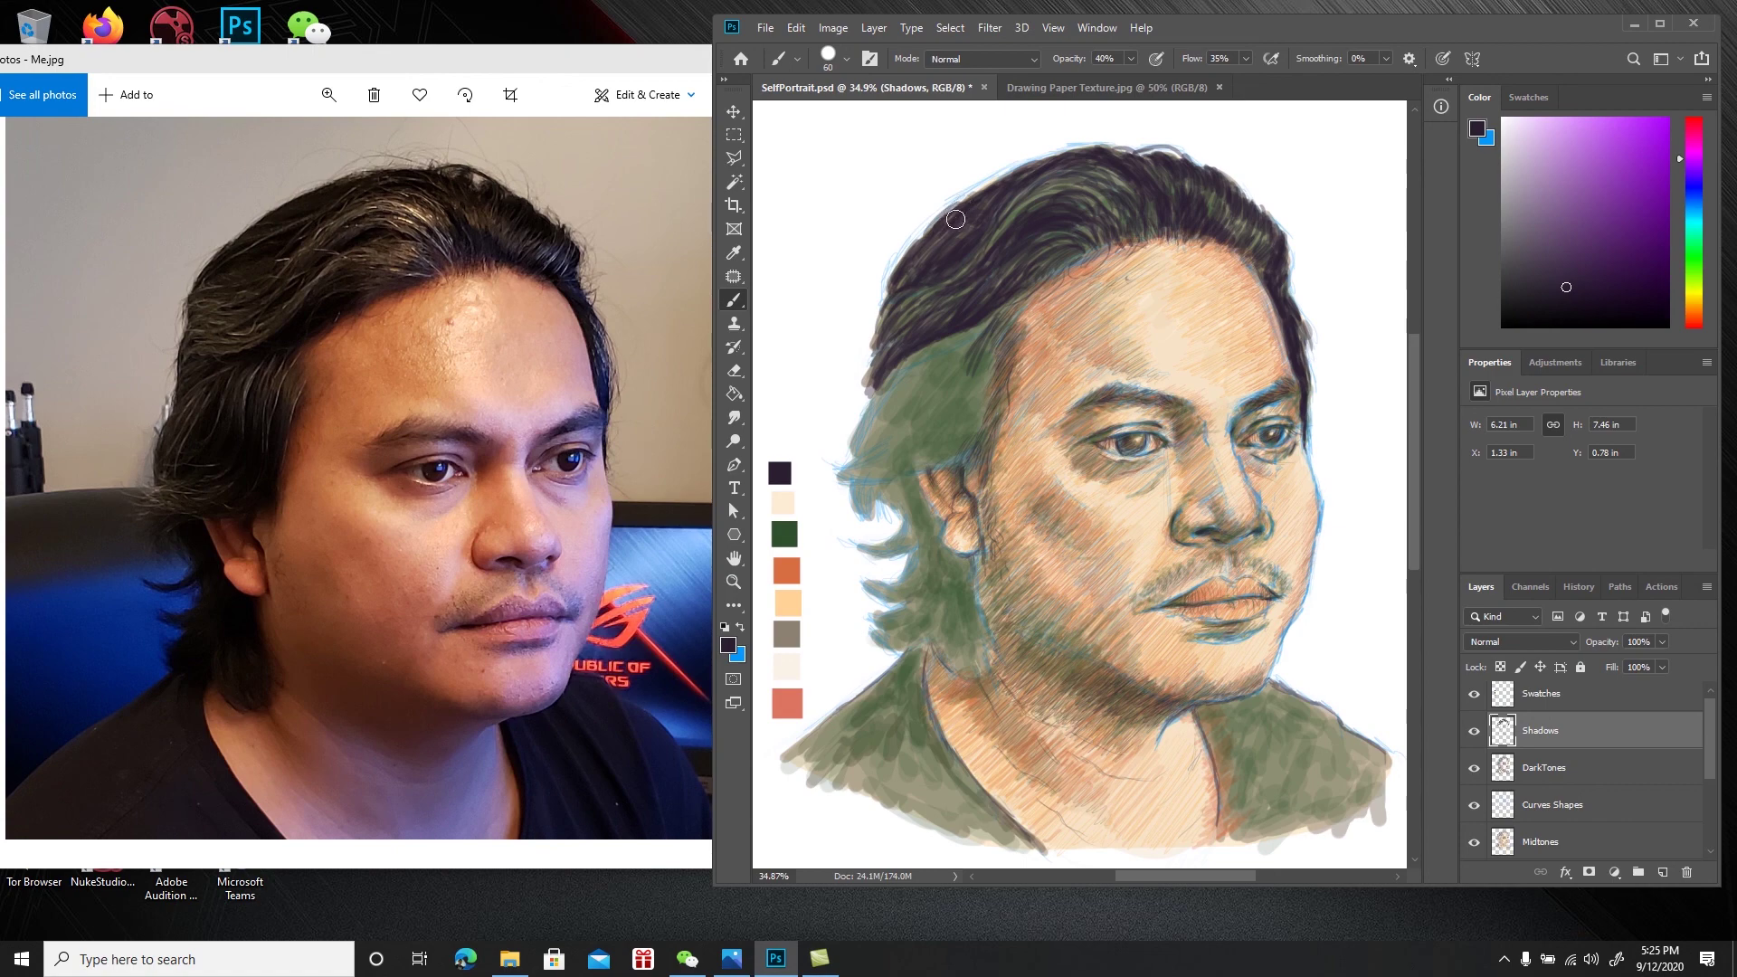
pyautogui.hotkey('ctrl', 's')
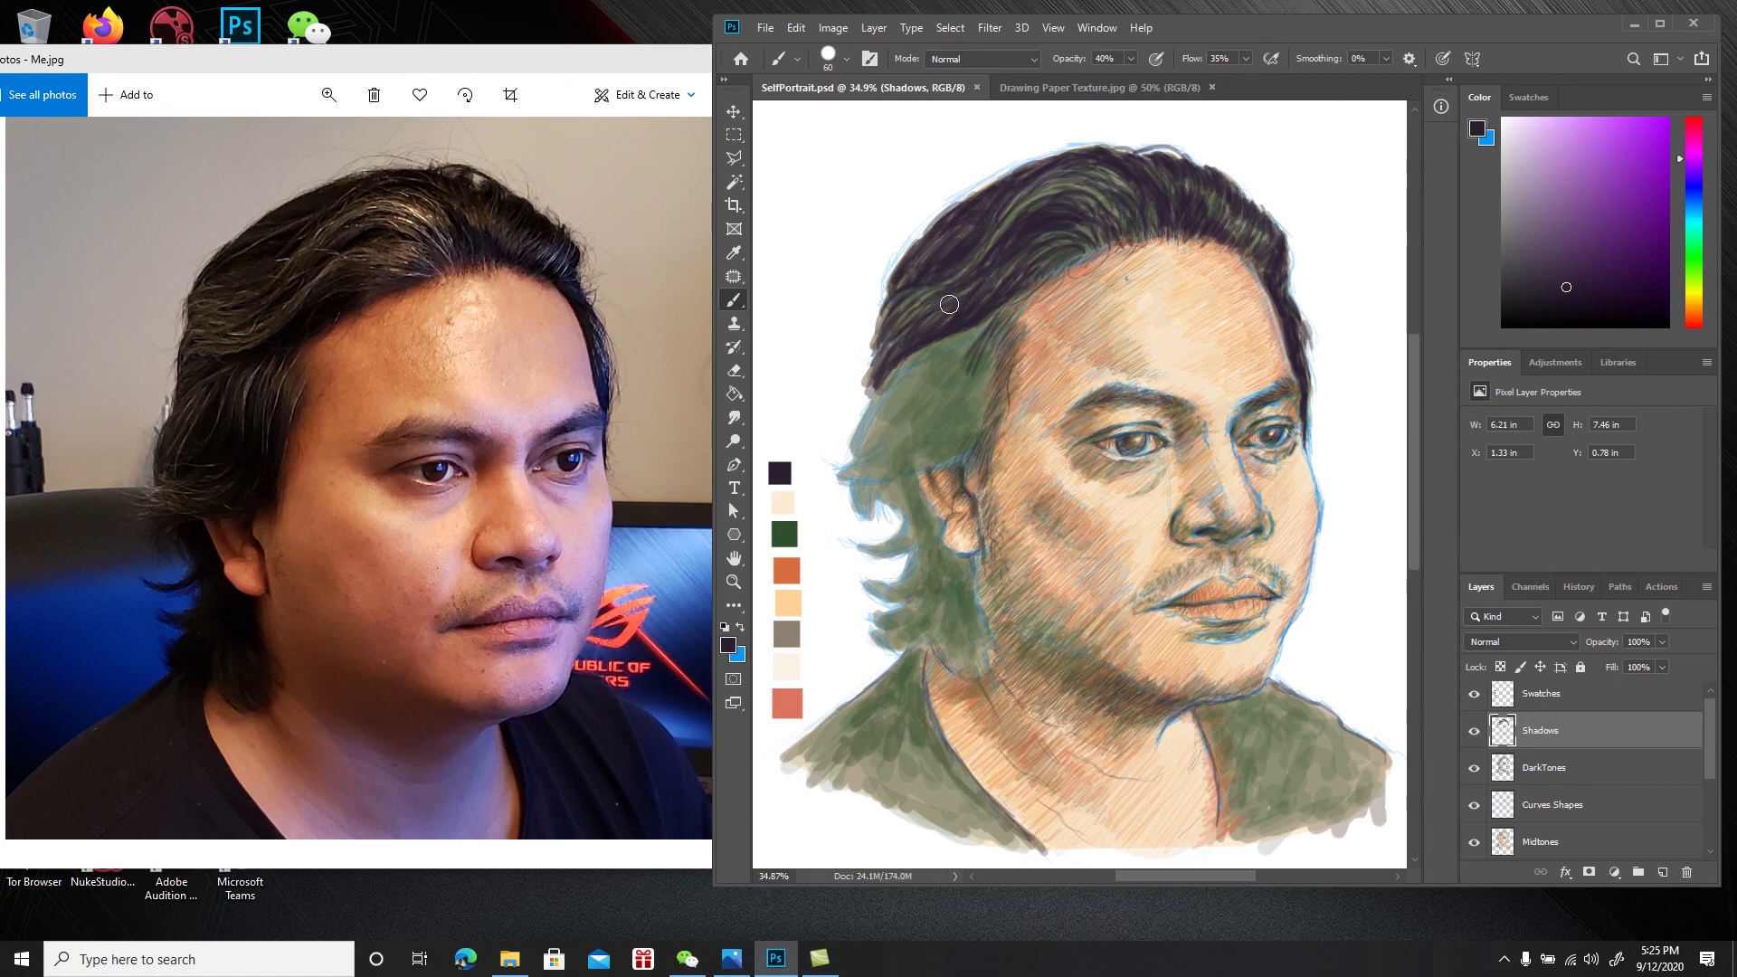
# Paint dark purple strands from the near temple down and back across the green side hair towards the ear
pyautogui.moveTo(986, 331); pyautogui.dragTo(960, 390)
pyautogui.moveTo(980, 331); pyautogui.dragTo(941, 405)
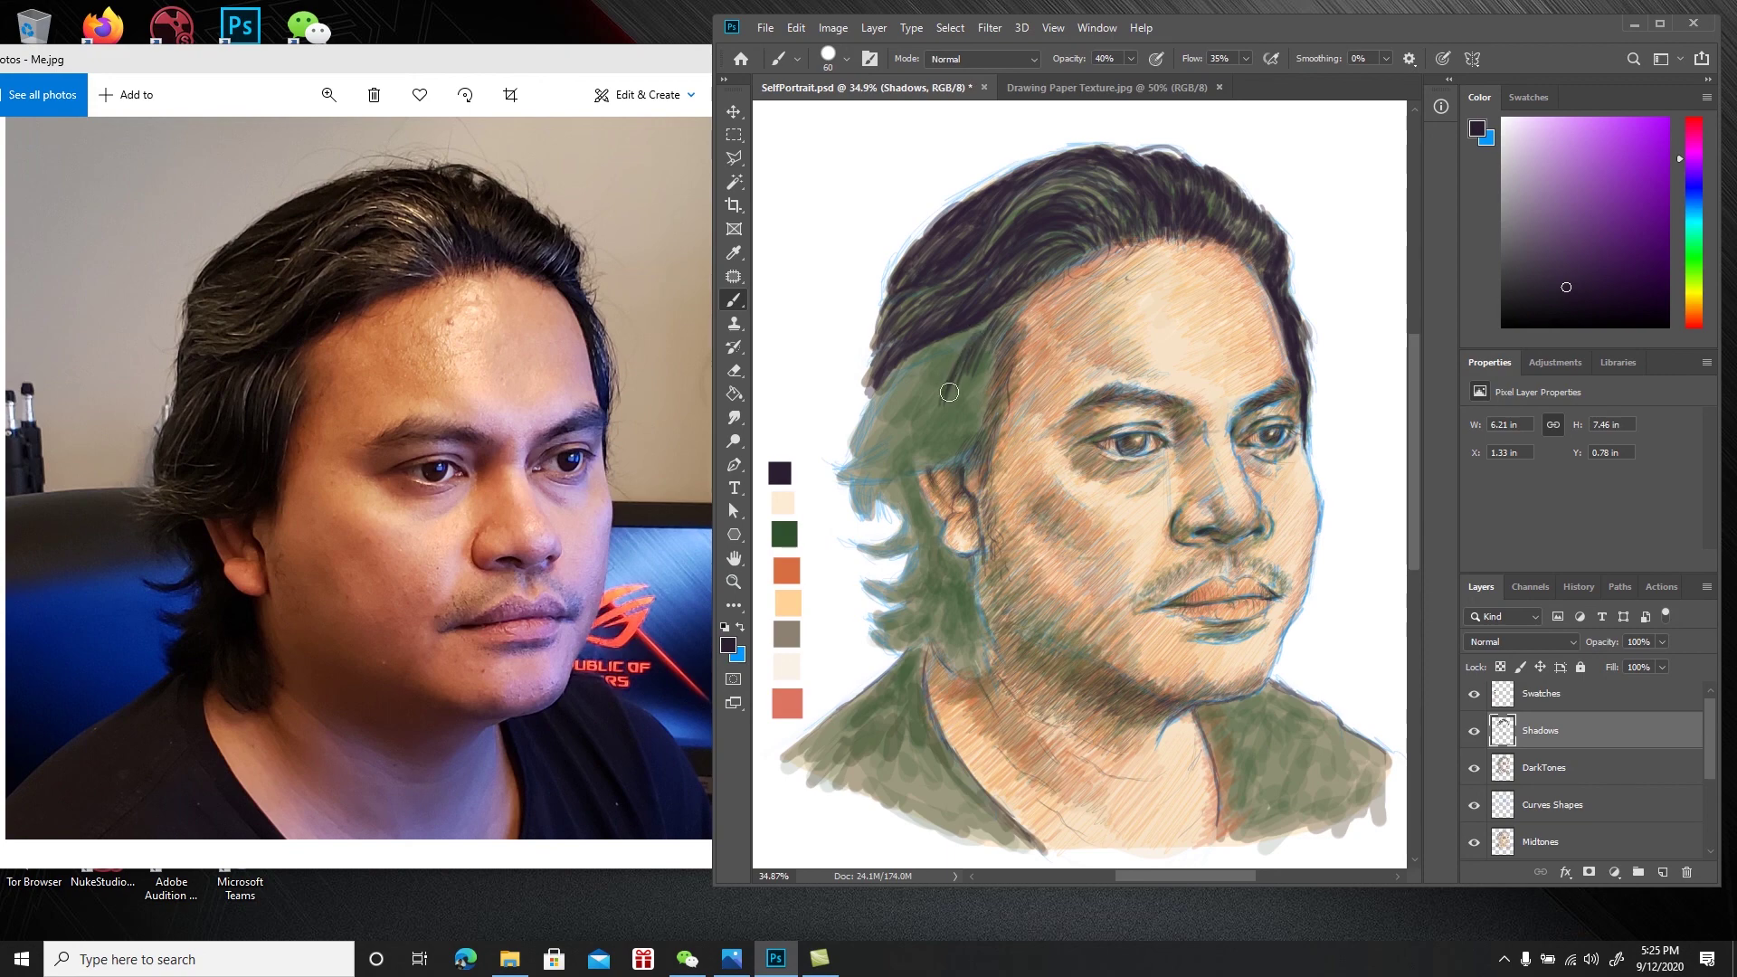
pyautogui.moveTo(983, 330)
pyautogui.mouseDown()
pyautogui.moveTo(950, 399)
pyautogui.moveTo(951, 348)
pyautogui.moveTo(905, 420)
pyautogui.mouseUp()
pyautogui.moveTo(929, 350)
pyautogui.mouseDown()
pyautogui.moveTo(849, 481)
pyautogui.moveTo(882, 458)
pyautogui.mouseUp()
pyautogui.moveTo(950, 412)
pyautogui.mouseDown()
pyautogui.moveTo(842, 492)
pyautogui.moveTo(894, 462)
pyautogui.moveTo(868, 490)
pyautogui.moveTo(895, 482)
pyautogui.moveTo(850, 483)
pyautogui.moveTo(859, 464)
pyautogui.moveTo(932, 460)
pyautogui.moveTo(909, 459)
pyautogui.moveTo(950, 431)
pyautogui.moveTo(922, 464)
pyautogui.moveTo(972, 429)
pyautogui.moveTo(944, 465)
pyautogui.moveTo(974, 436)
pyautogui.moveTo(984, 468)
pyautogui.moveTo(1012, 354)
pyautogui.moveTo(986, 443)
pyautogui.mouseUp()
pyautogui.moveTo(1002, 372)
pyautogui.mouseDown()
pyautogui.moveTo(988, 425)
pyautogui.moveTo(980, 398)
pyautogui.mouseUp()
pyautogui.moveTo(1004, 320)
pyautogui.mouseDown()
pyautogui.moveTo(977, 362)
pyautogui.moveTo(1009, 301)
pyautogui.moveTo(951, 452)
pyautogui.mouseUp()
# Fill the side hair above and behind the ear with dense dark purple strands out to the back of the head
pyautogui.moveTo(964, 388)
pyautogui.mouseDown()
pyautogui.moveTo(942, 448)
pyautogui.moveTo(966, 371)
pyautogui.moveTo(954, 432)
pyautogui.moveTo(934, 452)
pyautogui.moveTo(960, 373)
pyautogui.moveTo(919, 451)
pyautogui.moveTo(942, 374)
pyautogui.moveTo(905, 443)
pyautogui.mouseUp()
pyautogui.moveTo(913, 391)
pyautogui.mouseDown()
pyautogui.moveTo(898, 449)
pyautogui.moveTo(880, 451)
pyautogui.mouseUp()
pyautogui.moveTo(889, 404)
pyautogui.mouseDown()
pyautogui.moveTo(862, 461)
pyautogui.moveTo(879, 458)
pyautogui.mouseUp()
pyautogui.moveTo(901, 409); pyautogui.dragTo(890, 455)
pyautogui.moveTo(912, 409)
pyautogui.mouseDown()
pyautogui.moveTo(896, 455)
pyautogui.moveTo(929, 443)
pyautogui.mouseUp()
pyautogui.moveTo(939, 406)
pyautogui.mouseDown()
pyautogui.moveTo(960, 451)
pyautogui.moveTo(977, 409)
pyautogui.moveTo(973, 456)
pyautogui.moveTo(985, 431)
pyautogui.moveTo(960, 457)
pyautogui.moveTo(934, 426)
pyautogui.moveTo(898, 447)
pyautogui.moveTo(911, 420)
pyautogui.moveTo(892, 440)
pyautogui.moveTo(886, 402)
pyautogui.moveTo(885, 453)
pyautogui.moveTo(916, 415)
pyautogui.moveTo(907, 454)
pyautogui.moveTo(942, 405)
pyautogui.moveTo(951, 427)
pyautogui.moveTo(918, 447)
pyautogui.mouseUp()
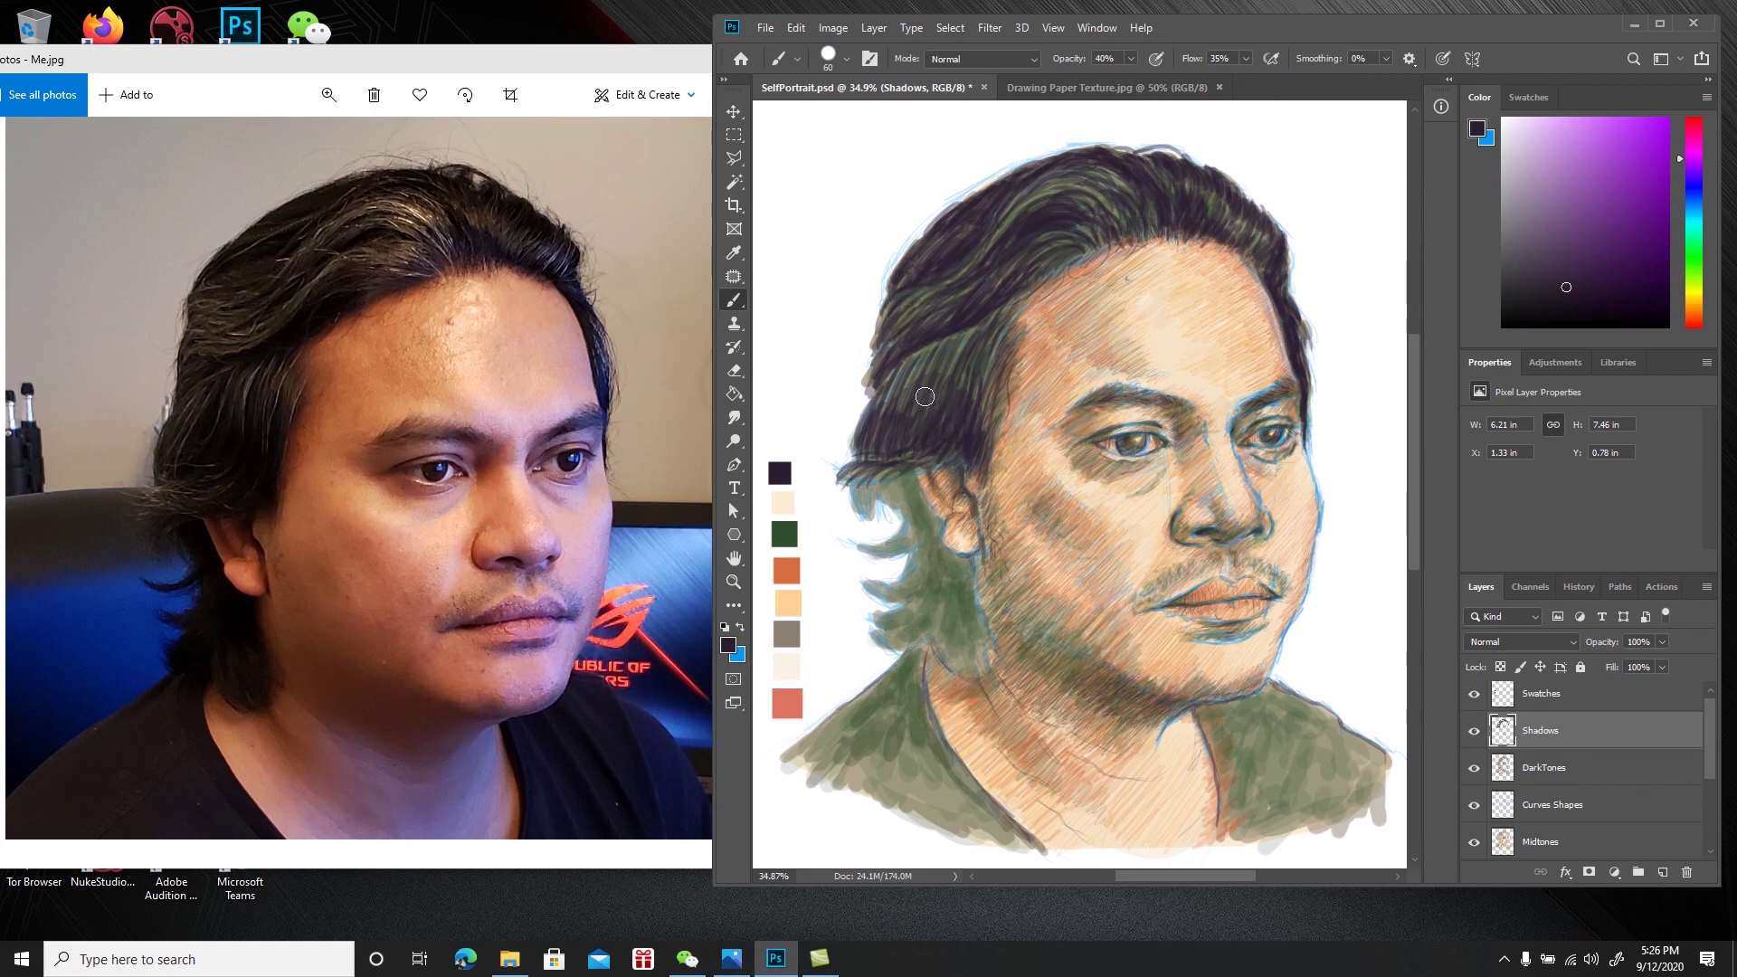
pyautogui.moveTo(911, 358)
pyautogui.mouseDown()
pyautogui.moveTo(951, 338)
pyautogui.moveTo(941, 362)
pyautogui.moveTo(967, 335)
pyautogui.moveTo(967, 351)
pyautogui.moveTo(1000, 310)
pyautogui.moveTo(991, 353)
pyautogui.moveTo(970, 367)
pyautogui.moveTo(935, 352)
pyautogui.moveTo(892, 412)
pyautogui.moveTo(958, 340)
pyautogui.moveTo(946, 396)
pyautogui.mouseUp()
pyautogui.moveTo(993, 336)
pyautogui.mouseDown()
pyautogui.moveTo(934, 383)
pyautogui.moveTo(930, 359)
pyautogui.moveTo(891, 401)
pyautogui.mouseUp()
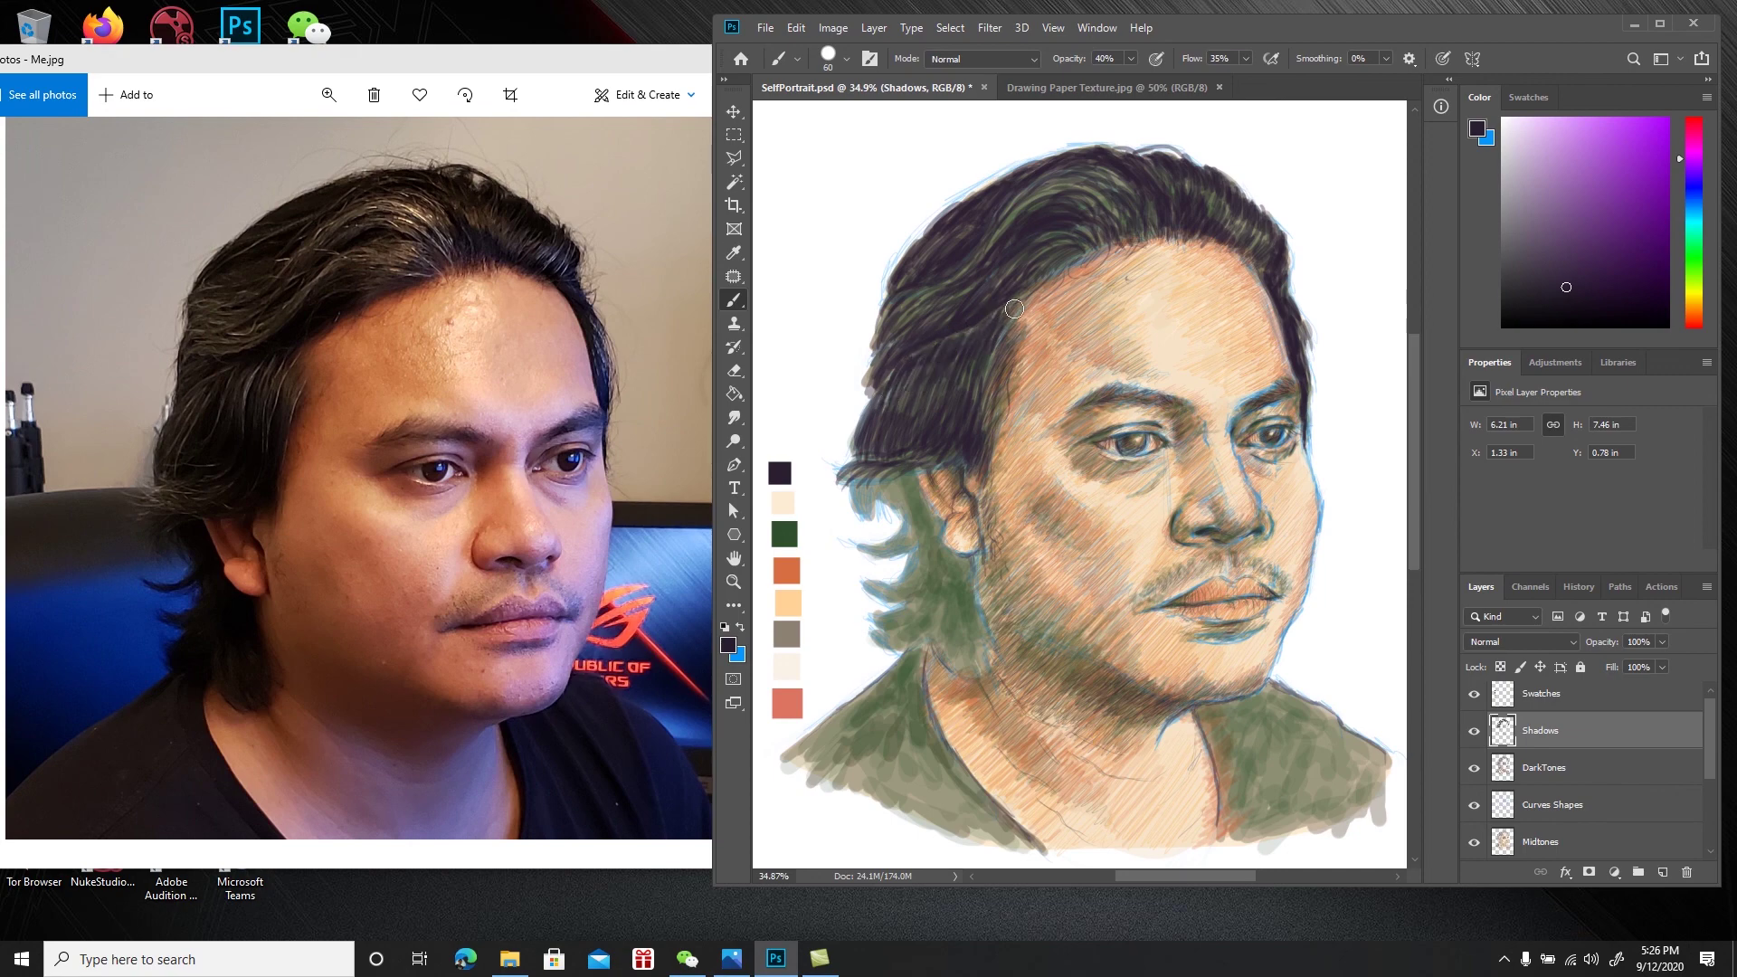
# Darken the hair around the back of the ear and paint strands down the neck edge to the lowest hair tips
pyautogui.moveTo(880, 483)
pyautogui.mouseDown()
pyautogui.moveTo(863, 513)
pyautogui.moveTo(854, 498)
pyautogui.moveTo(863, 527)
pyautogui.moveTo(886, 509)
pyautogui.moveTo(899, 528)
pyautogui.moveTo(887, 506)
pyautogui.moveTo(924, 512)
pyautogui.mouseUp()
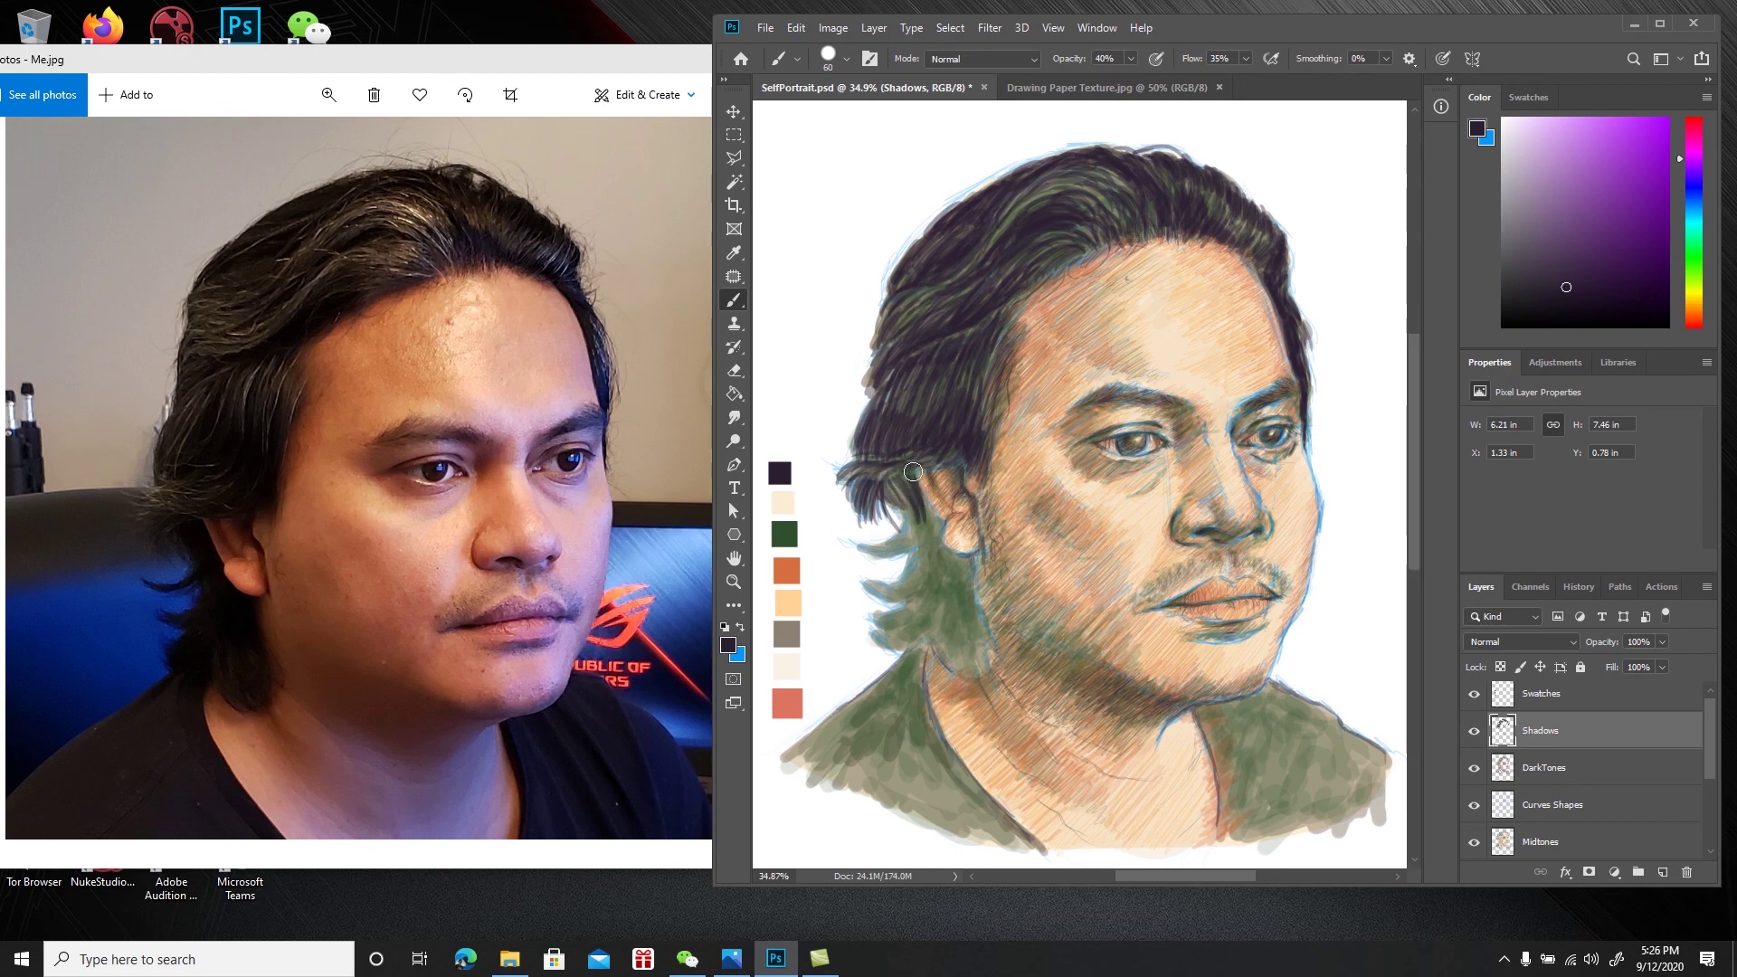
pyautogui.moveTo(924, 501); pyautogui.dragTo(934, 545)
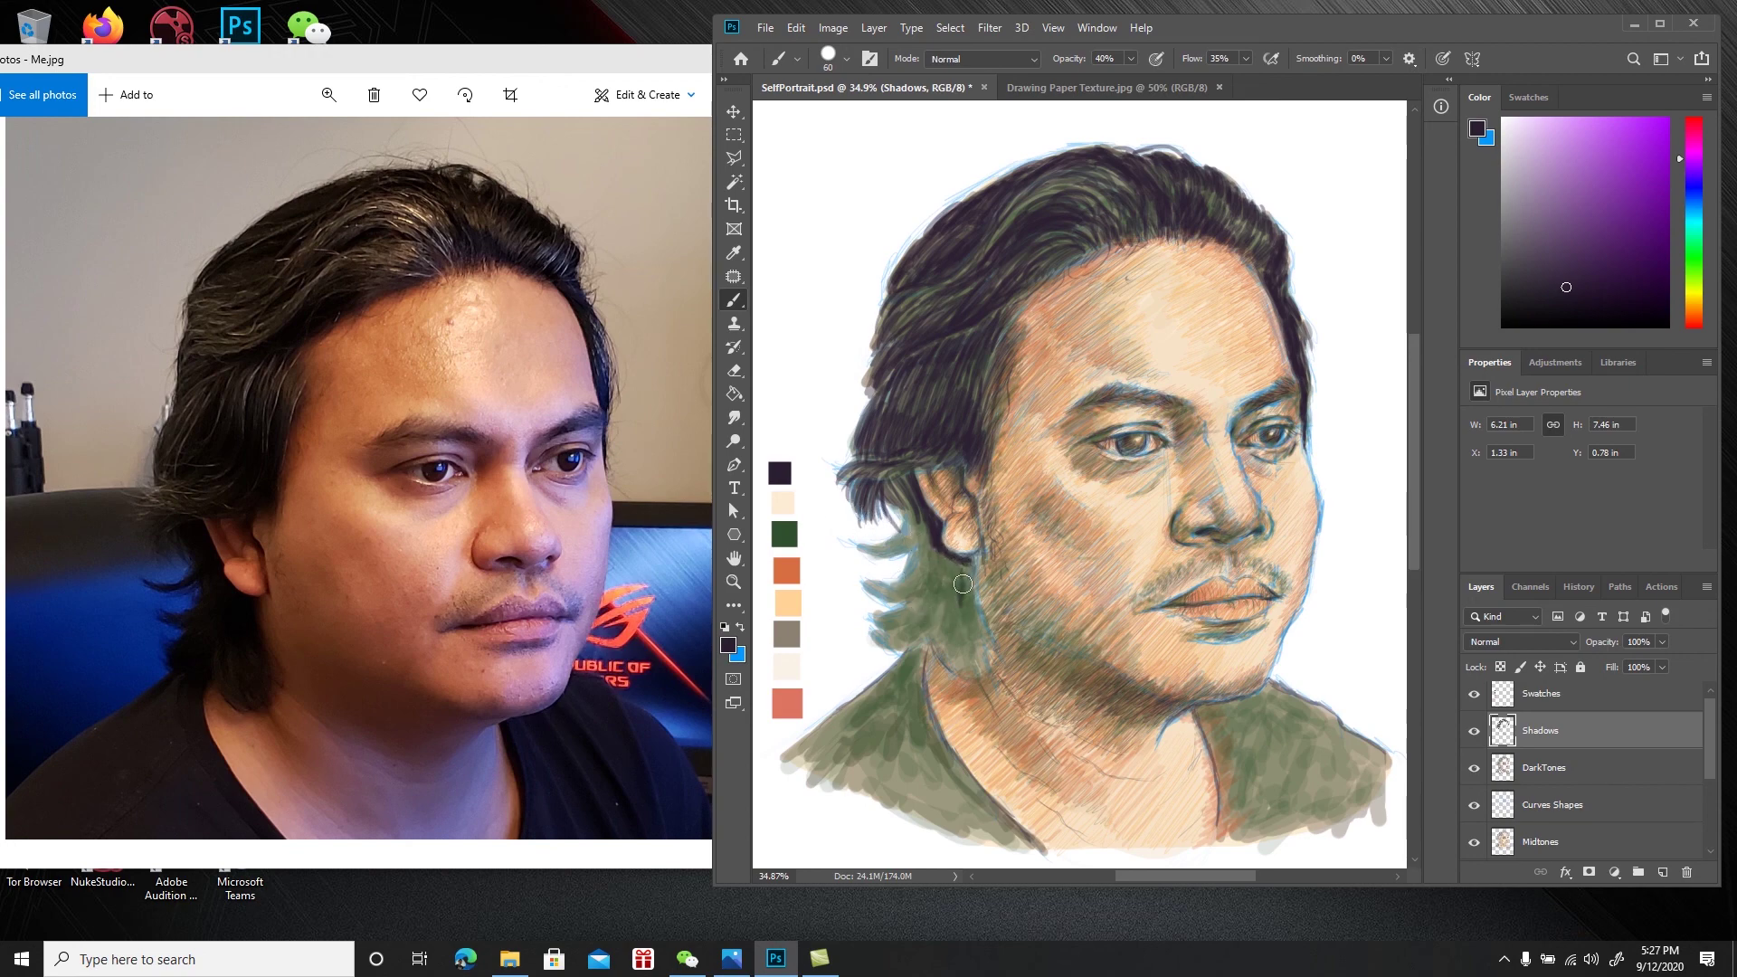
pyautogui.moveTo(962, 584)
pyautogui.mouseDown()
pyautogui.moveTo(965, 559)
pyautogui.moveTo(974, 580)
pyautogui.mouseUp()
pyautogui.moveTo(993, 625)
pyautogui.mouseDown()
pyautogui.moveTo(971, 581)
pyautogui.moveTo(998, 658)
pyautogui.moveTo(976, 604)
pyautogui.moveTo(989, 639)
pyautogui.mouseUp()
pyautogui.moveTo(974, 613)
pyautogui.mouseDown()
pyautogui.moveTo(984, 689)
pyautogui.moveTo(935, 636)
pyautogui.moveTo(959, 681)
pyautogui.moveTo(933, 625)
pyautogui.moveTo(906, 653)
pyautogui.moveTo(871, 625)
pyautogui.moveTo(907, 652)
pyautogui.moveTo(876, 615)
pyautogui.moveTo(905, 631)
pyautogui.moveTo(876, 631)
pyautogui.moveTo(906, 634)
pyautogui.moveTo(874, 606)
pyautogui.moveTo(908, 628)
pyautogui.moveTo(884, 611)
pyautogui.moveTo(923, 615)
pyautogui.moveTo(925, 595)
pyautogui.moveTo(856, 577)
pyautogui.moveTo(905, 591)
pyautogui.mouseUp()
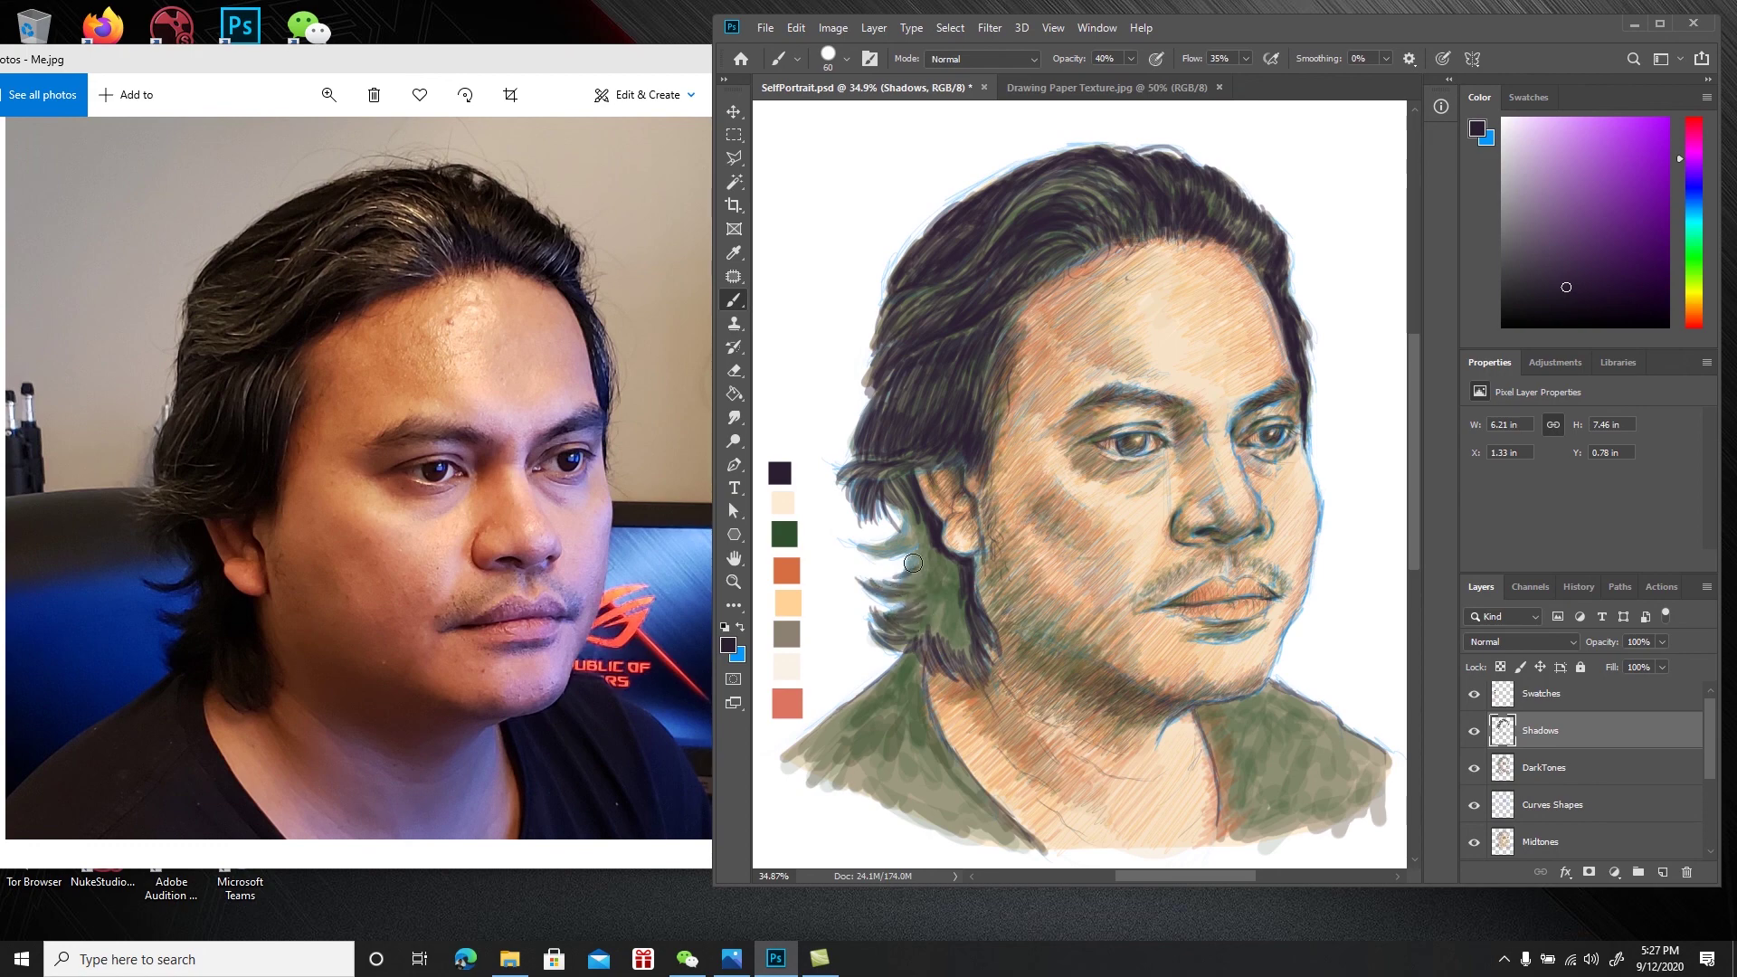
# Paint the flicked hair tips at the back of the neck in dark purple, thicken the hair behind the ear, and save
pyautogui.moveTo(847, 543); pyautogui.dragTo(906, 539)
pyautogui.moveTo(908, 493); pyautogui.dragTo(916, 513)
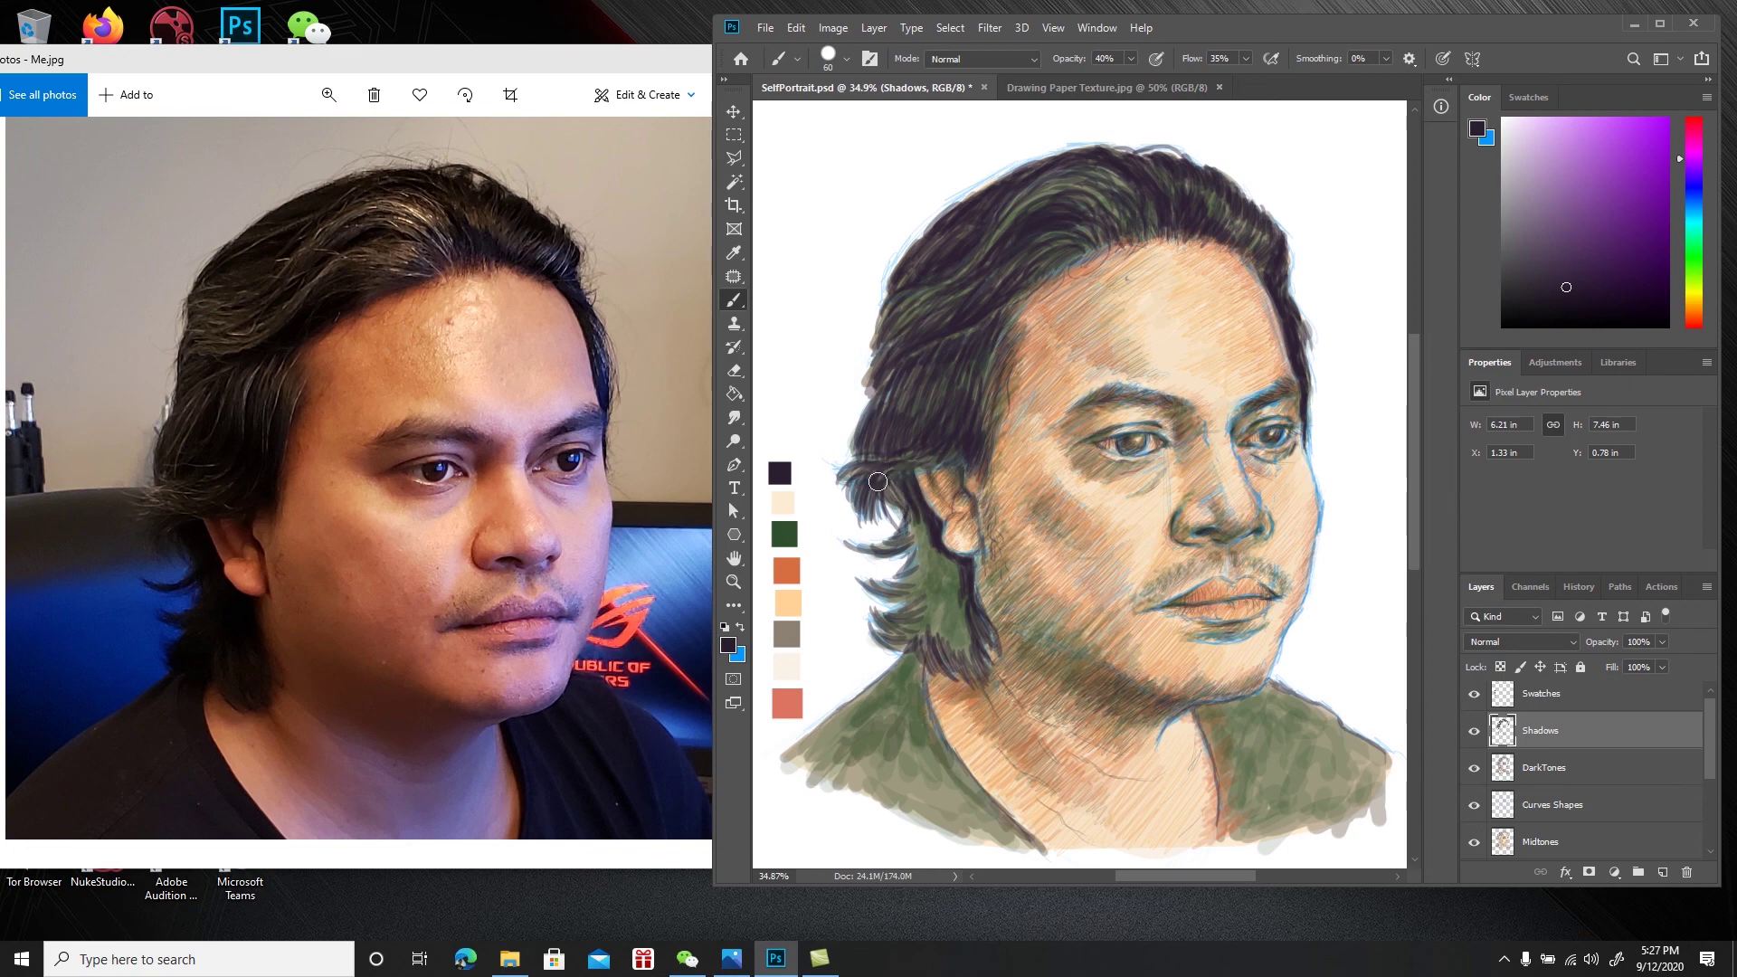
pyautogui.moveTo(896, 497)
pyautogui.mouseDown()
pyautogui.moveTo(912, 468)
pyautogui.moveTo(924, 535)
pyautogui.mouseUp()
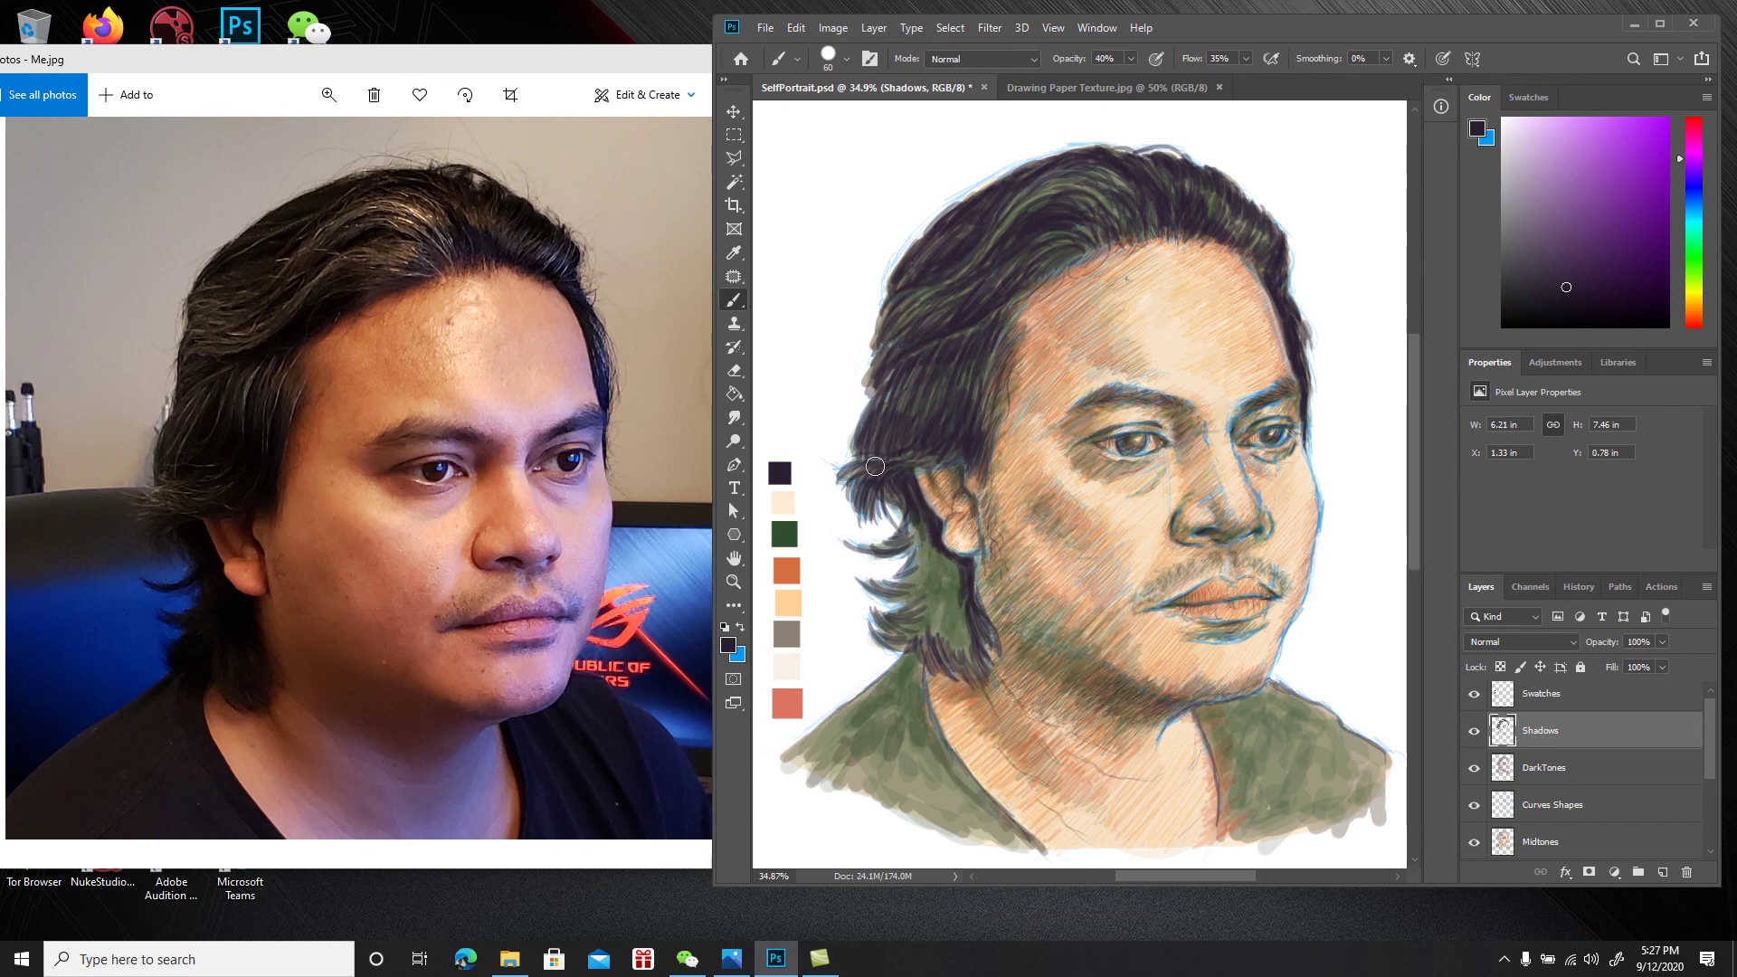
pyautogui.hotkey('ctrl', 's')
# Cover the remaining green in the hair below the ear with dark purple, down to the nape, and save the portrait
pyautogui.moveTo(900, 507); pyautogui.dragTo(906, 532)
pyautogui.moveTo(922, 550); pyautogui.dragTo(931, 578)
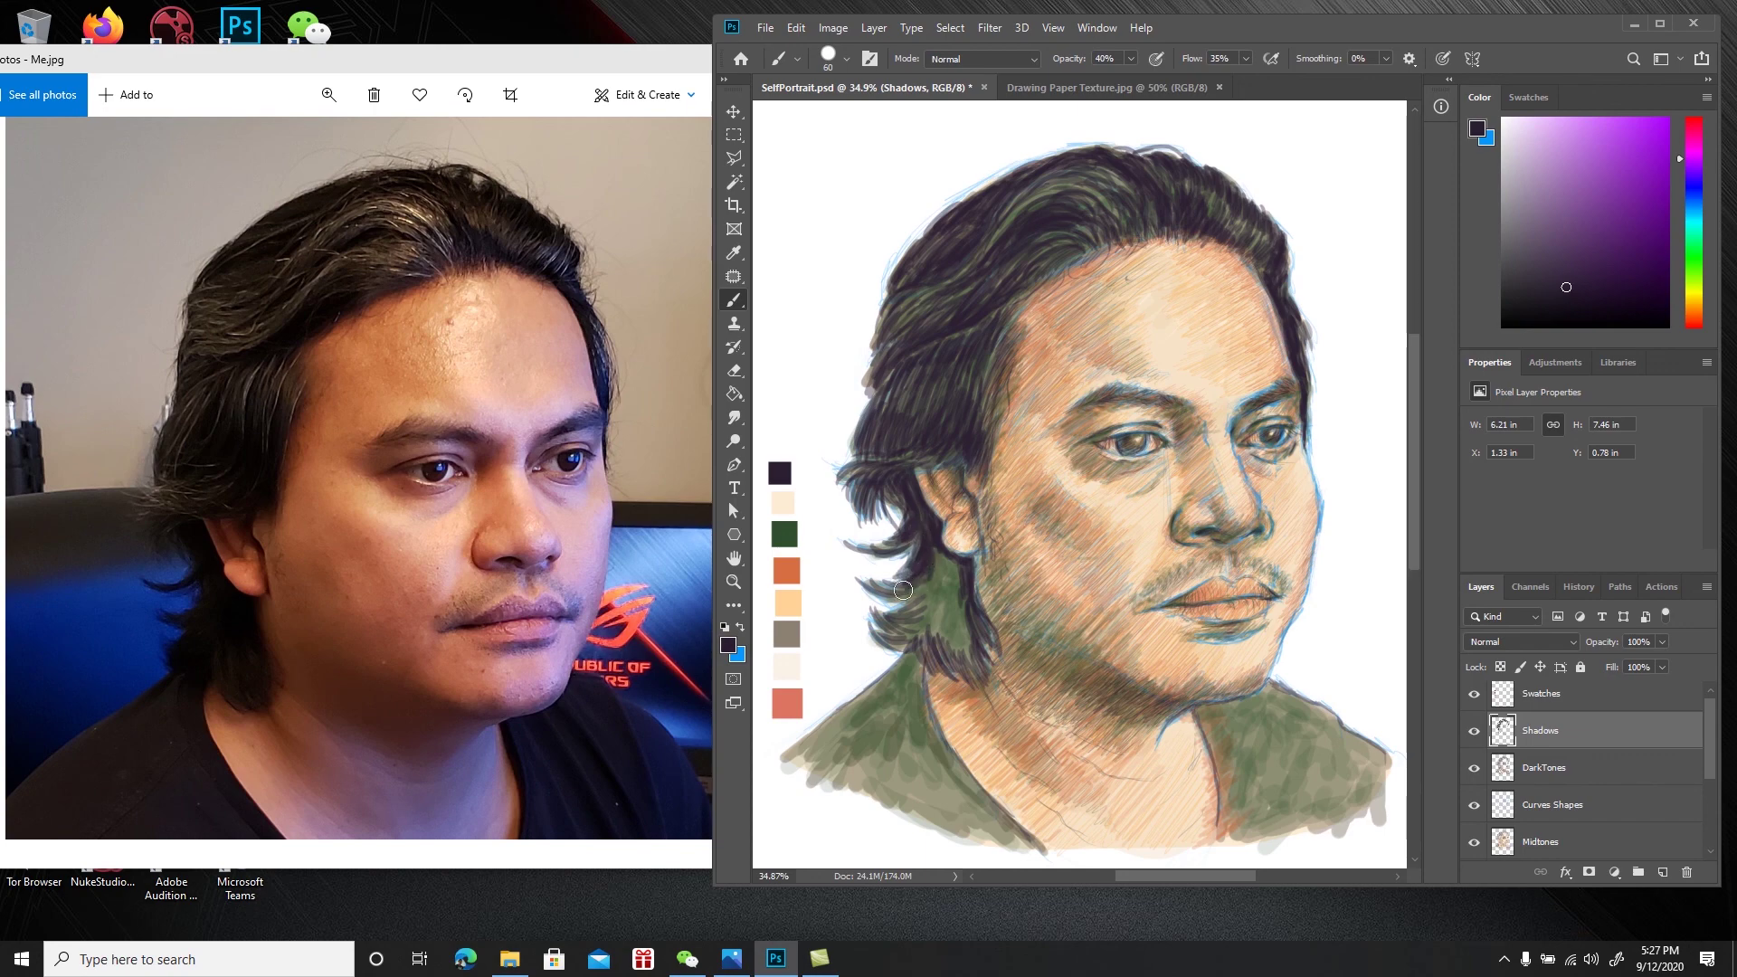
pyautogui.moveTo(935, 558); pyautogui.dragTo(932, 591)
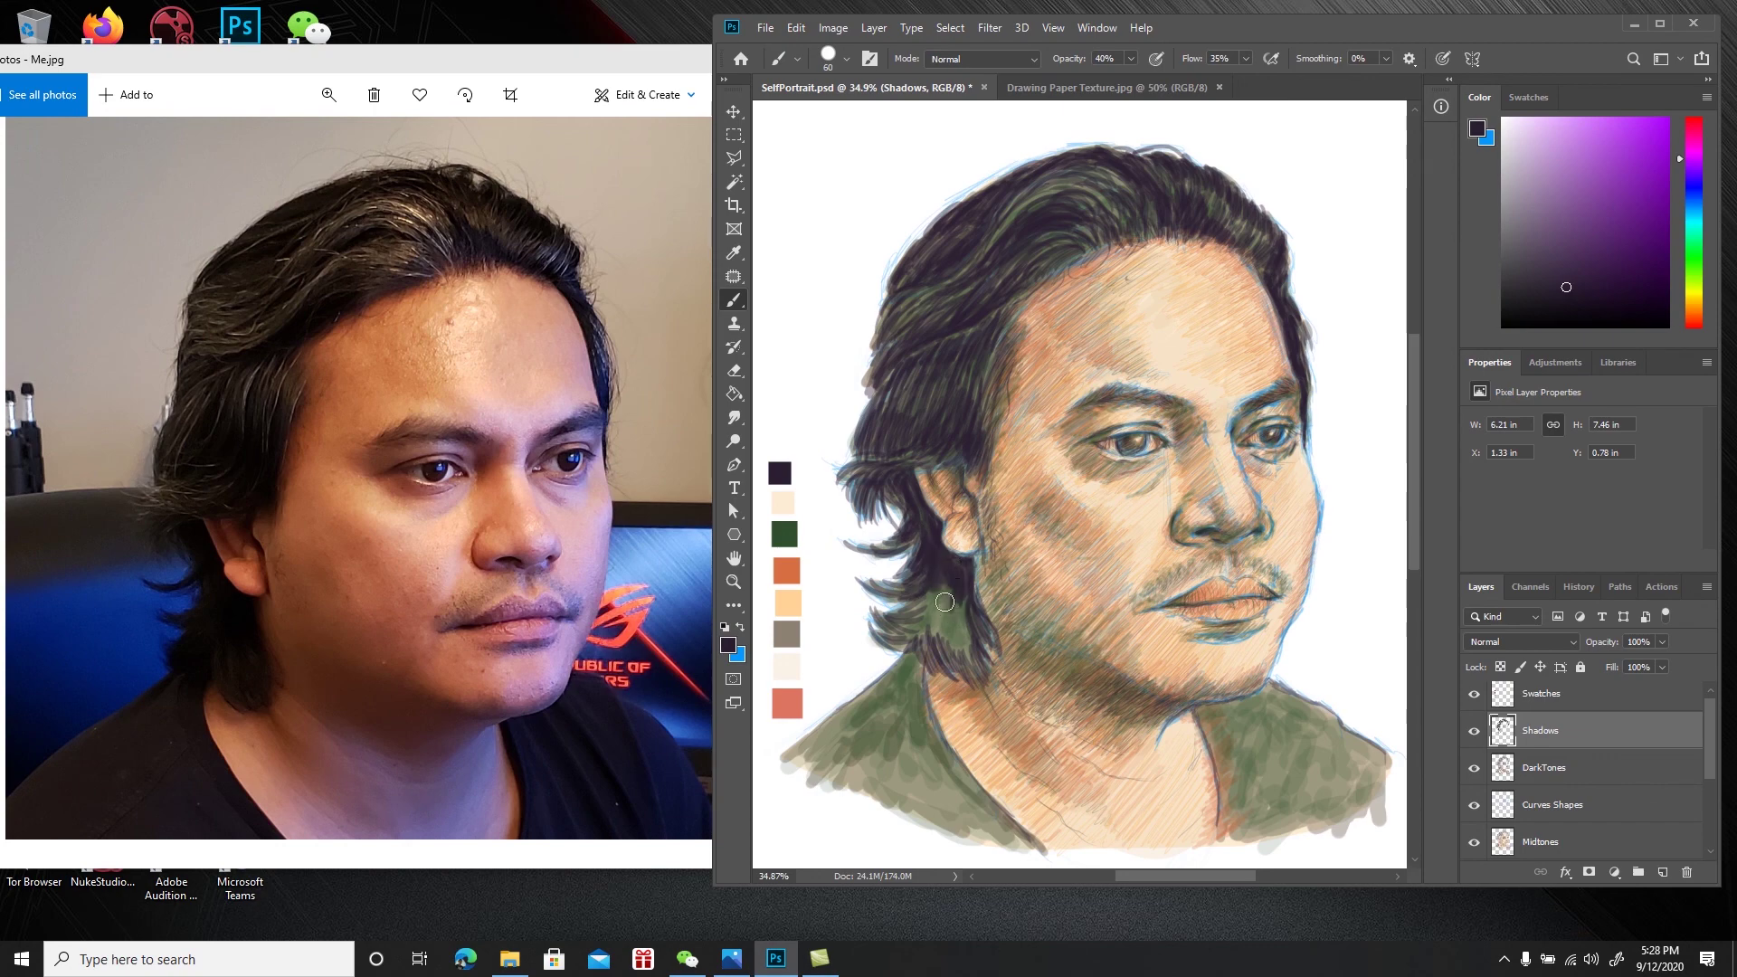
pyautogui.moveTo(954, 625); pyautogui.dragTo(946, 624)
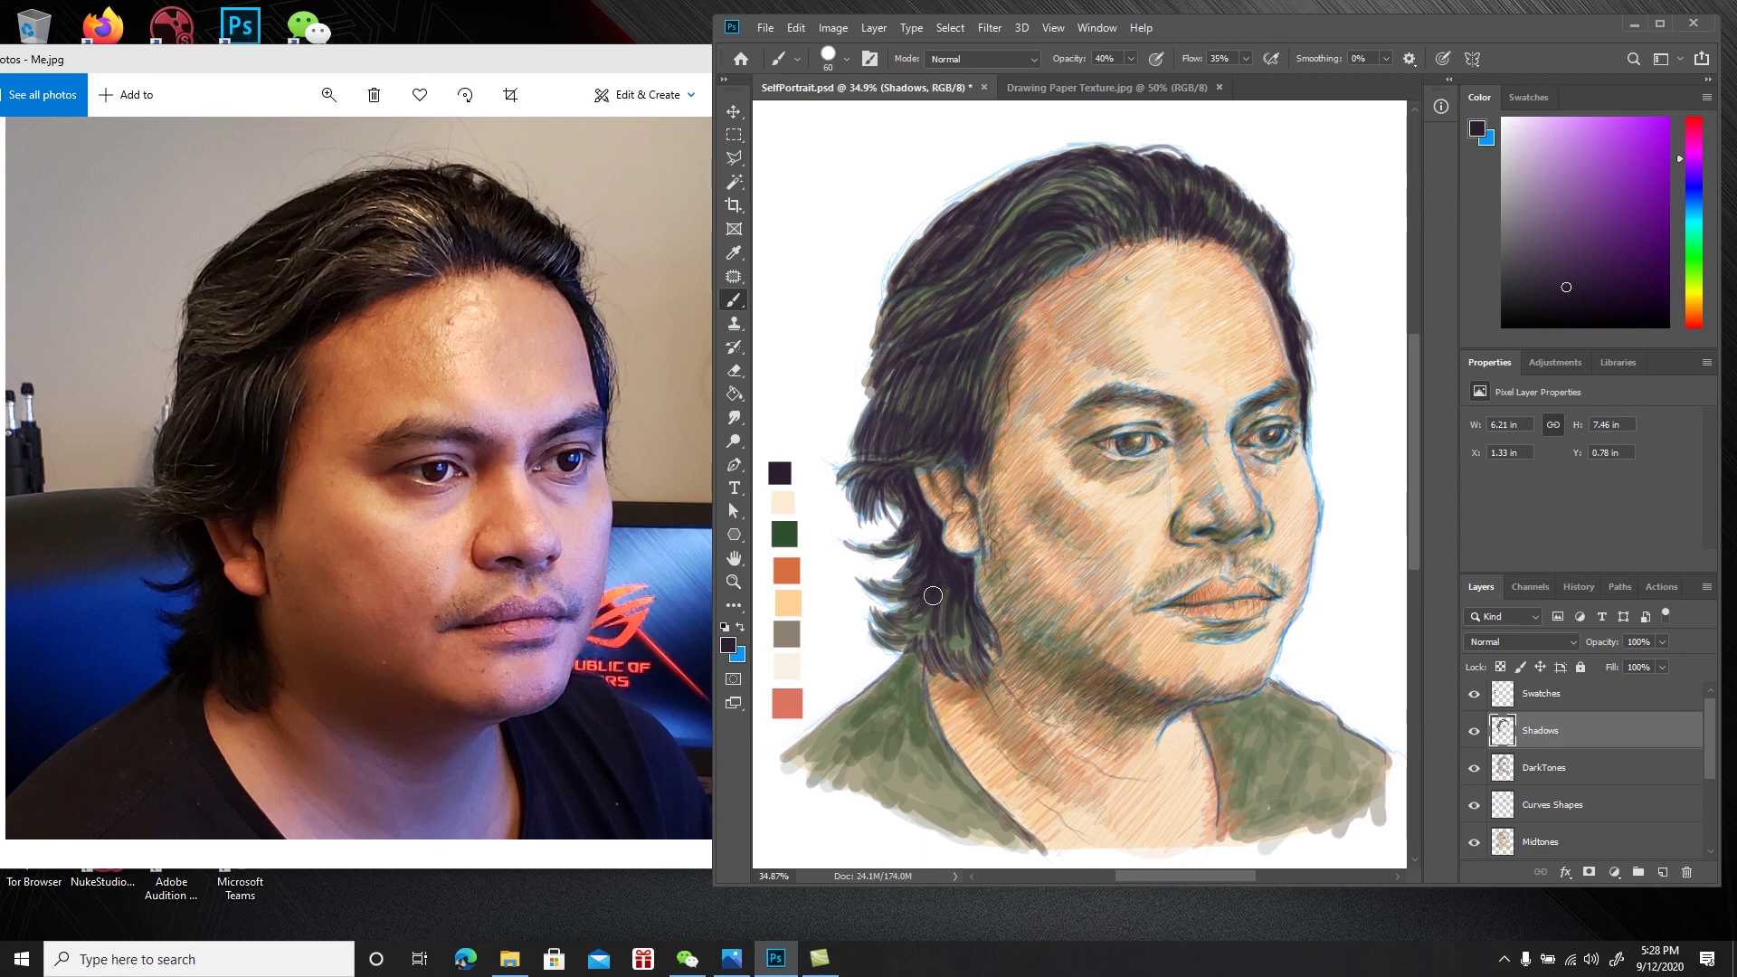
pyautogui.moveTo(935, 609)
pyautogui.mouseDown()
pyautogui.moveTo(891, 634)
pyautogui.moveTo(910, 640)
pyautogui.moveTo(943, 601)
pyautogui.moveTo(936, 637)
pyautogui.moveTo(956, 624)
pyautogui.moveTo(966, 568)
pyautogui.moveTo(969, 635)
pyautogui.moveTo(953, 606)
pyautogui.moveTo(951, 648)
pyautogui.moveTo(942, 612)
pyautogui.moveTo(922, 634)
pyautogui.moveTo(947, 651)
pyautogui.moveTo(951, 616)
pyautogui.moveTo(958, 653)
pyautogui.mouseUp()
pyautogui.moveTo(951, 616)
pyautogui.mouseDown()
pyautogui.moveTo(970, 667)
pyautogui.moveTo(981, 631)
pyautogui.mouseUp()
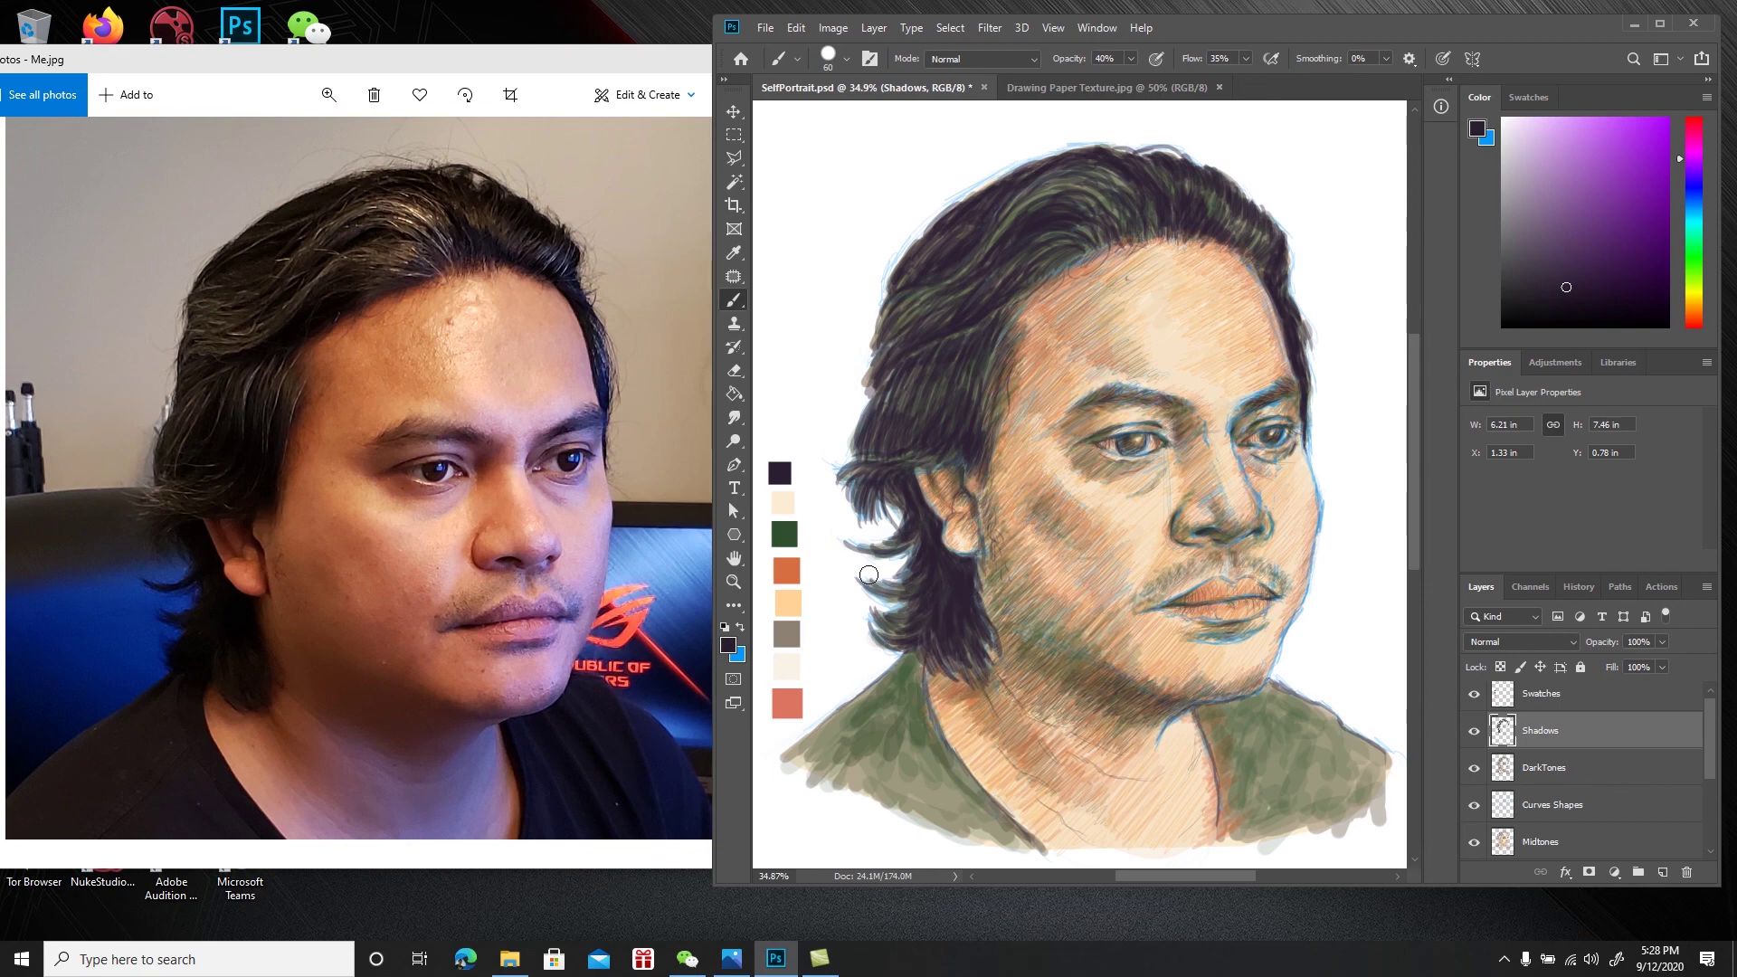
pyautogui.hotkey('ctrl', 's')
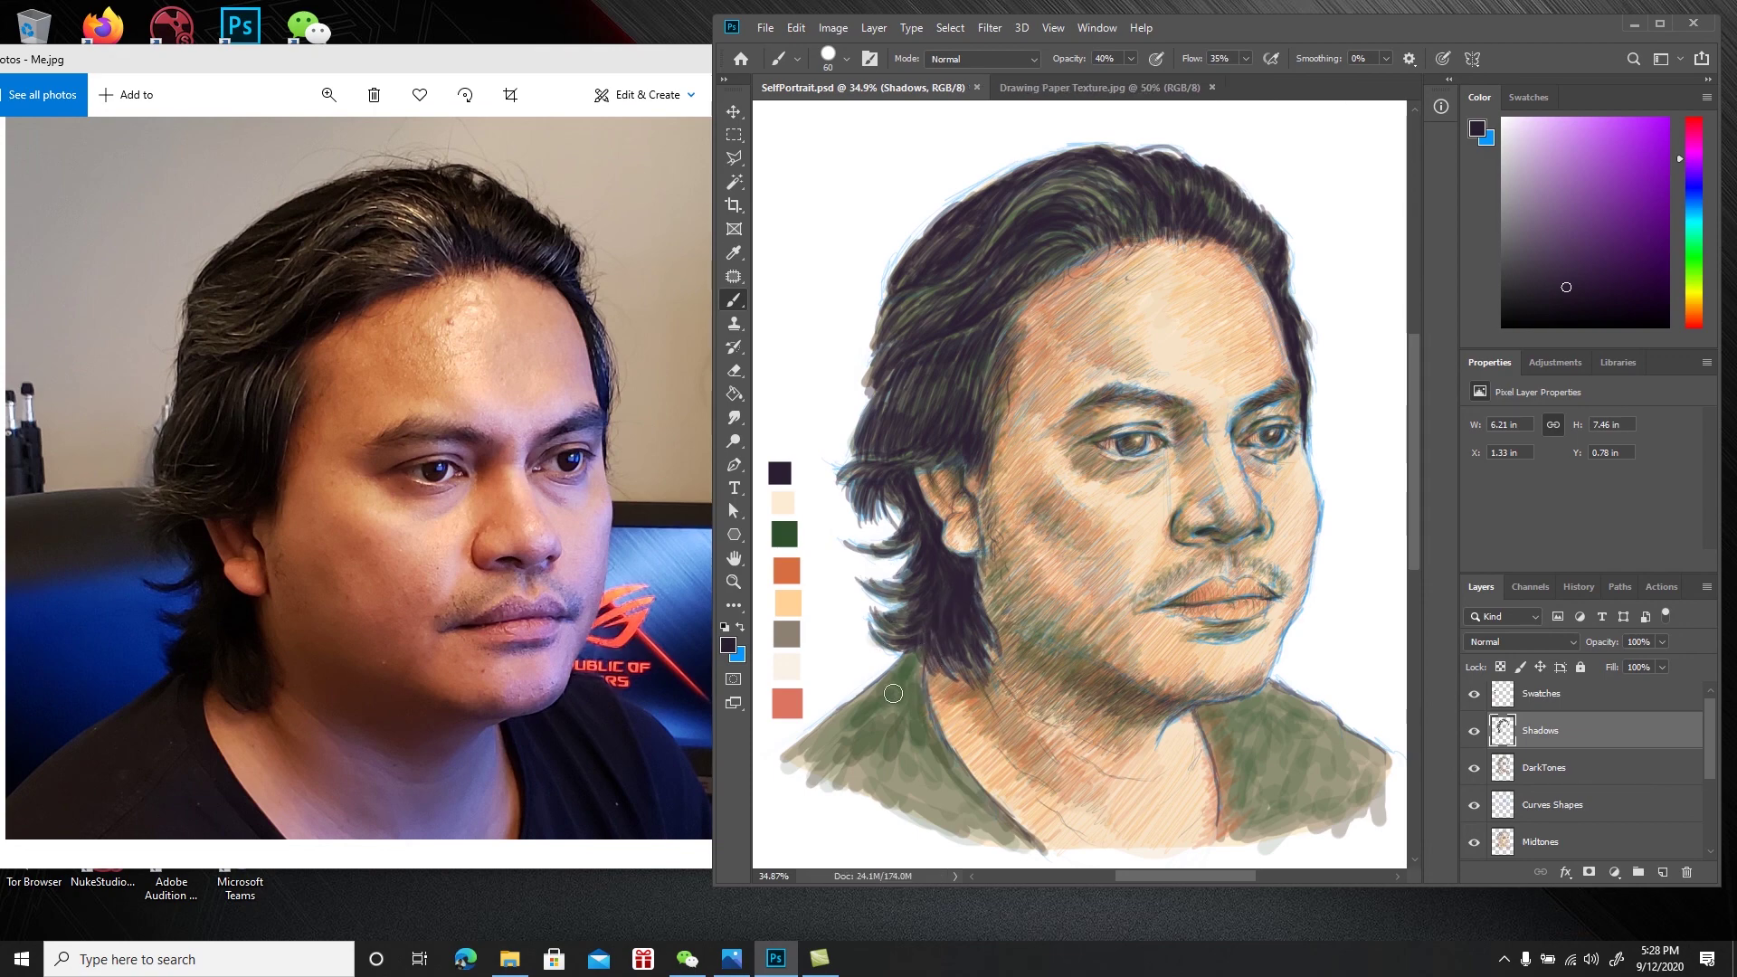
# Enlarge the brush to 125, fill the shirt's near shoulder with dark purple down to the neckline, and save the portrait
pyautogui.moveTo(901, 689)
pyautogui.mouseDown()
pyautogui.moveTo(859, 717)
pyautogui.moveTo(913, 658)
pyautogui.moveTo(915, 716)
pyautogui.moveTo(917, 649)
pyautogui.moveTo(908, 679)
pyautogui.moveTo(800, 757)
pyautogui.moveTo(902, 664)
pyautogui.moveTo(905, 687)
pyautogui.moveTo(913, 660)
pyautogui.moveTo(917, 715)
pyautogui.moveTo(922, 655)
pyautogui.moveTo(919, 721)
pyautogui.moveTo(930, 744)
pyautogui.moveTo(920, 660)
pyautogui.moveTo(931, 739)
pyautogui.moveTo(962, 781)
pyautogui.moveTo(895, 691)
pyautogui.mouseUp()
pyautogui.press(']')
pyautogui.press(']')
pyautogui.moveTo(938, 745)
pyautogui.mouseDown()
pyautogui.moveTo(1018, 844)
pyautogui.moveTo(944, 781)
pyautogui.moveTo(914, 710)
pyautogui.moveTo(930, 792)
pyautogui.moveTo(882, 712)
pyautogui.moveTo(817, 763)
pyautogui.moveTo(790, 752)
pyautogui.moveTo(879, 711)
pyautogui.moveTo(879, 727)
pyautogui.moveTo(860, 698)
pyautogui.moveTo(885, 692)
pyautogui.moveTo(937, 791)
pyautogui.mouseUp()
pyautogui.moveTo(873, 726)
pyautogui.mouseDown()
pyautogui.moveTo(889, 789)
pyautogui.moveTo(832, 771)
pyautogui.moveTo(896, 786)
pyautogui.moveTo(870, 757)
pyautogui.moveTo(925, 807)
pyautogui.moveTo(886, 751)
pyautogui.moveTo(947, 820)
pyautogui.moveTo(921, 746)
pyautogui.moveTo(981, 824)
pyautogui.moveTo(977, 808)
pyautogui.moveTo(993, 815)
pyautogui.moveTo(918, 776)
pyautogui.moveTo(976, 825)
pyautogui.mouseUp()
pyautogui.moveTo(890, 769)
pyautogui.mouseDown()
pyautogui.moveTo(980, 829)
pyautogui.moveTo(947, 779)
pyautogui.moveTo(1002, 822)
pyautogui.mouseUp()
pyautogui.moveTo(905, 787)
pyautogui.mouseDown()
pyautogui.moveTo(873, 738)
pyautogui.moveTo(816, 761)
pyautogui.moveTo(893, 705)
pyautogui.moveTo(888, 770)
pyautogui.moveTo(917, 774)
pyautogui.moveTo(914, 726)
pyautogui.moveTo(941, 792)
pyautogui.mouseUp()
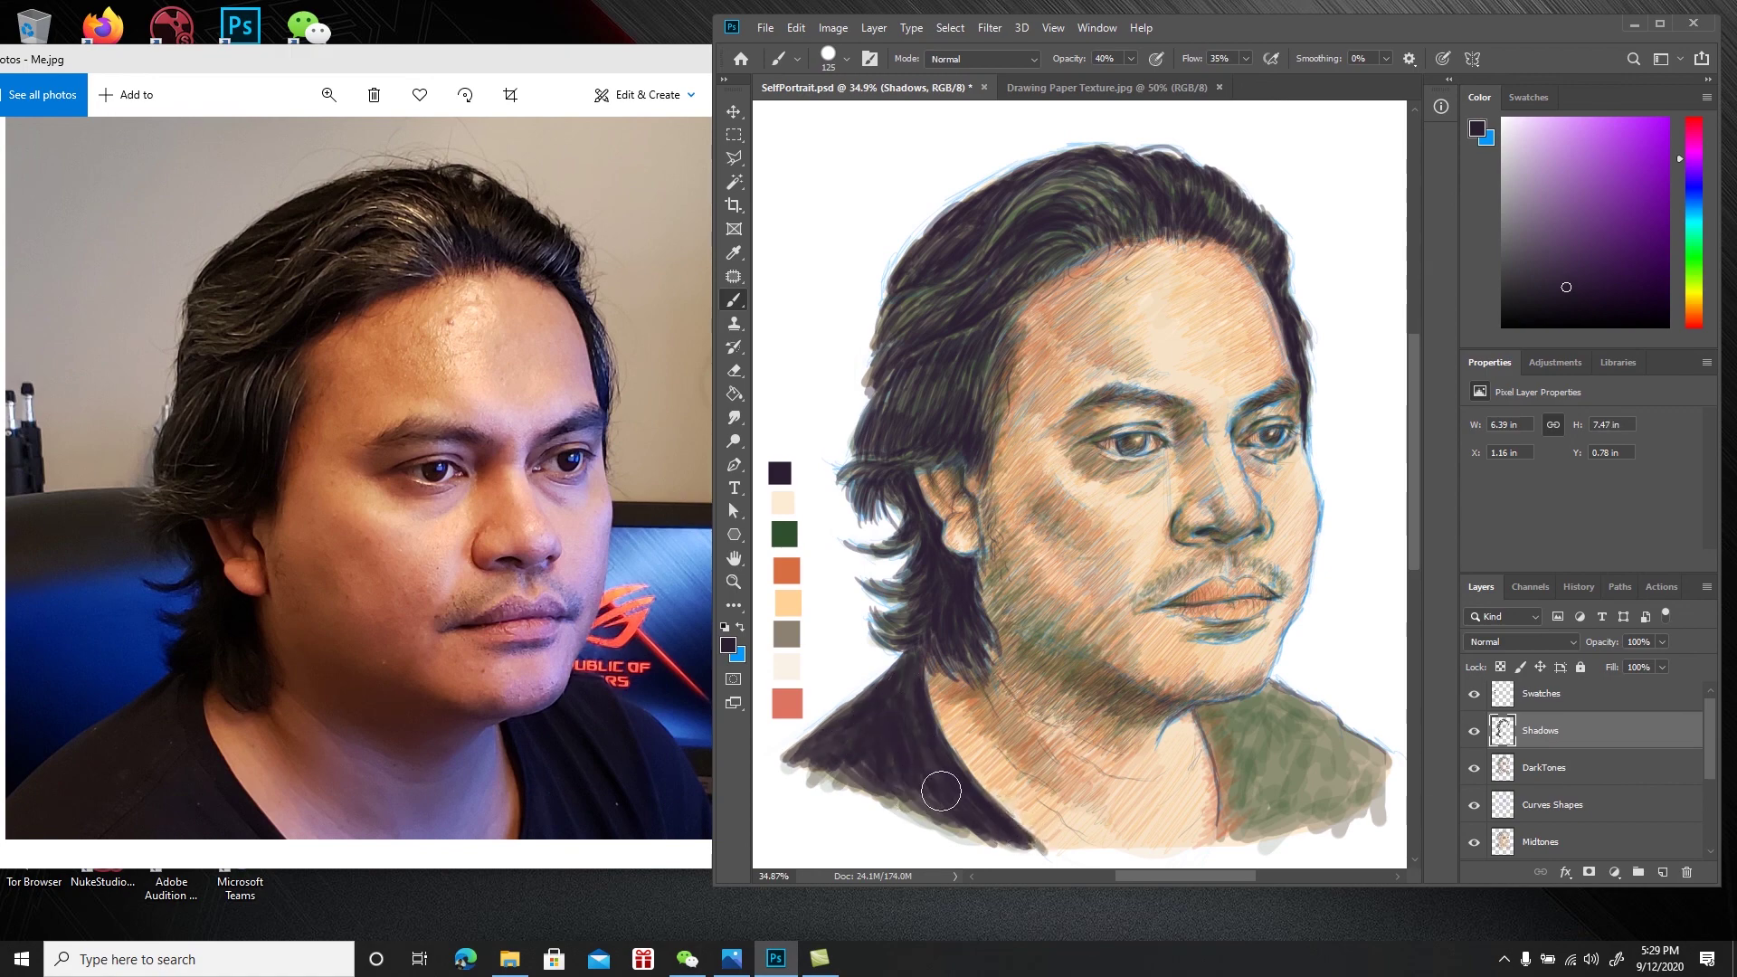
pyautogui.moveTo(853, 758); pyautogui.dragTo(926, 807)
pyautogui.hotkey('ctrl', 's')
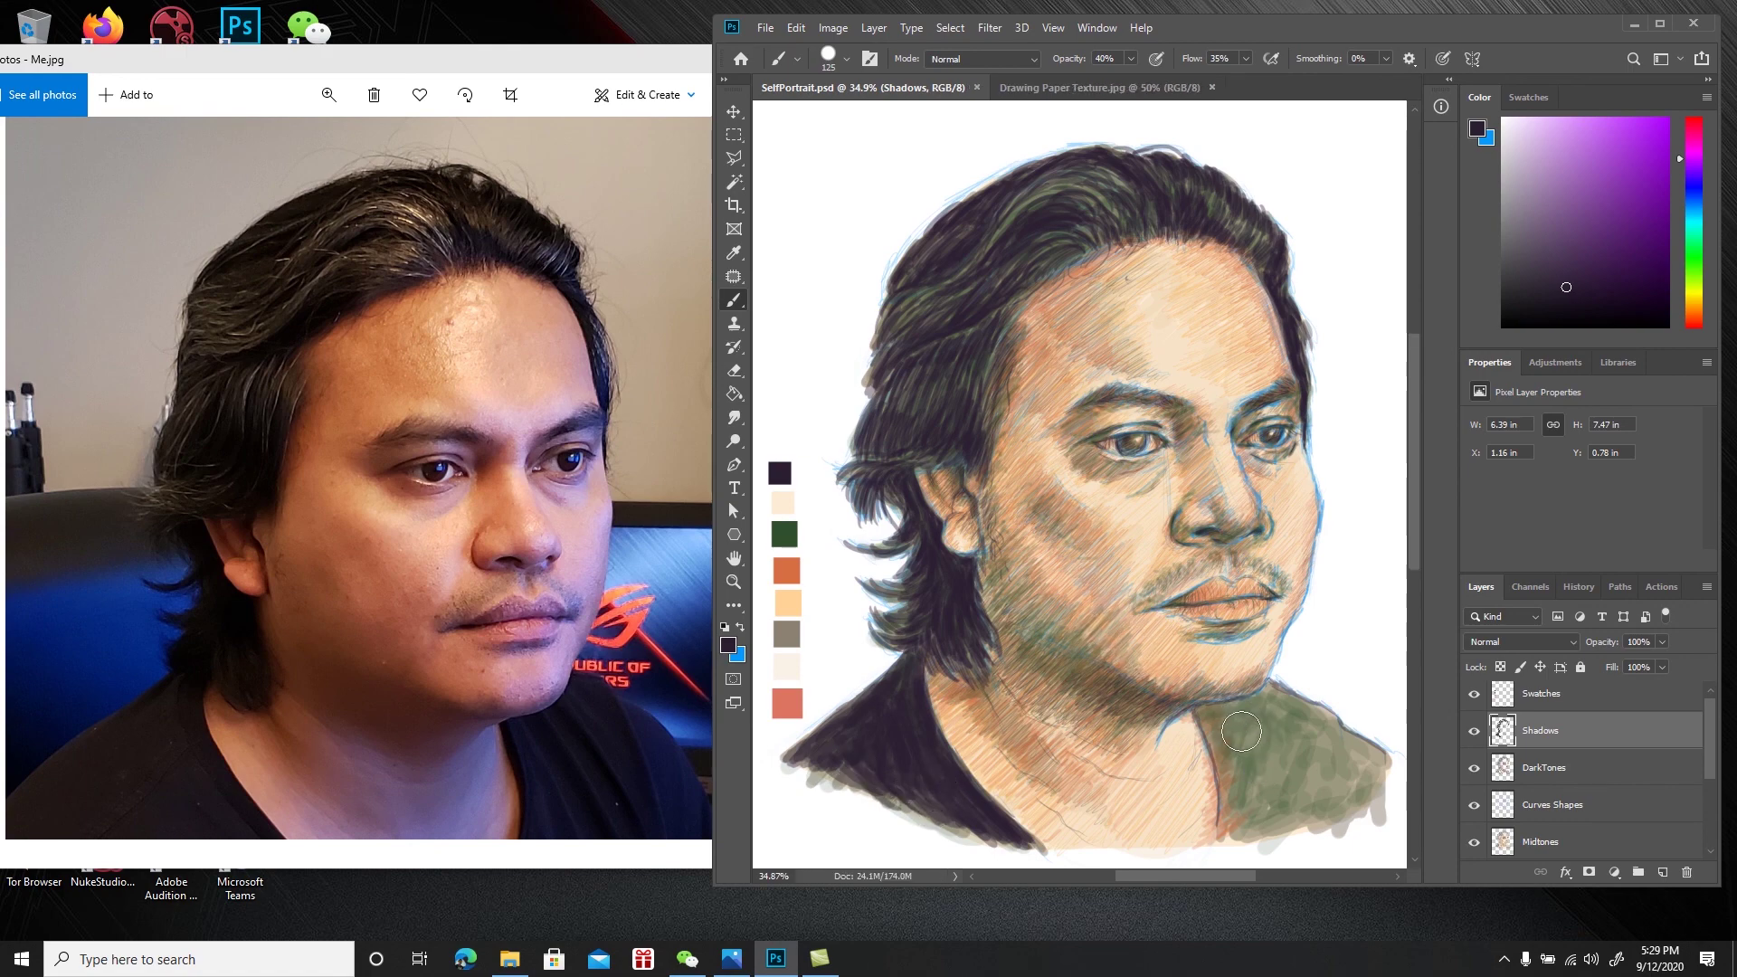
# Paint dark purple along the shirt's far collar edge and the shoulder line beneath the jaw
pyautogui.moveTo(1223, 717)
pyautogui.mouseDown()
pyautogui.moveTo(1233, 756)
pyautogui.moveTo(1209, 713)
pyautogui.mouseUp()
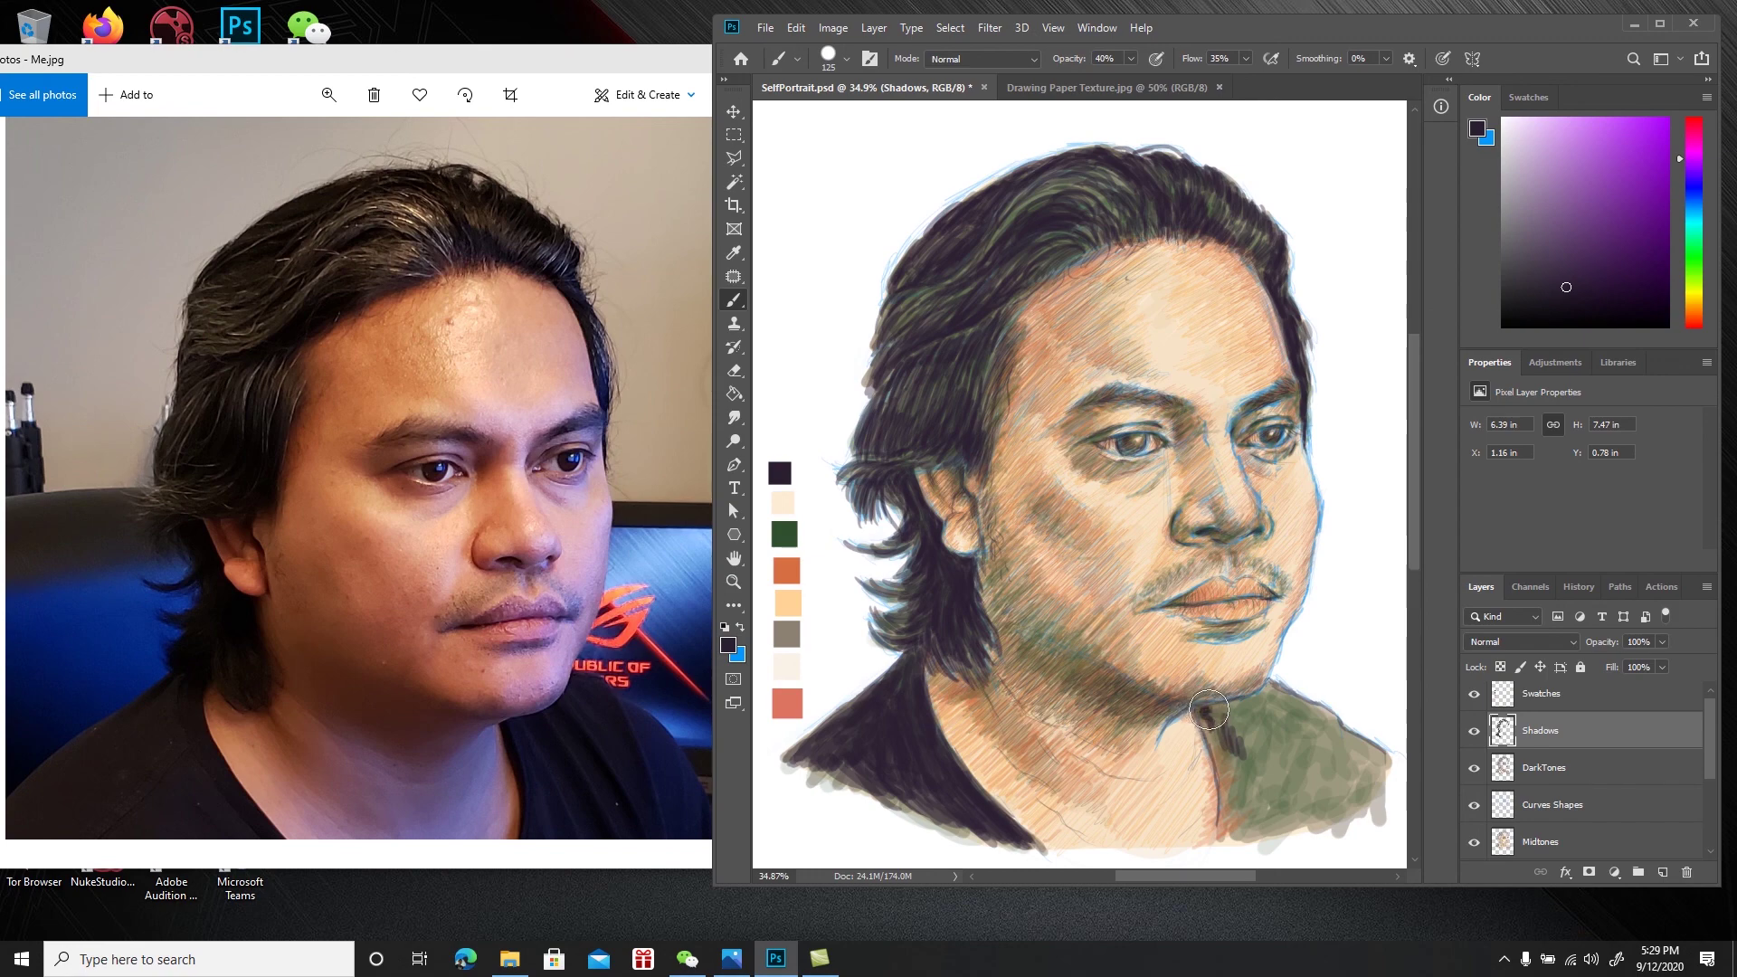
pyautogui.moveTo(1213, 707); pyautogui.dragTo(1195, 709)
pyautogui.moveTo(1226, 708); pyautogui.dragTo(1259, 699)
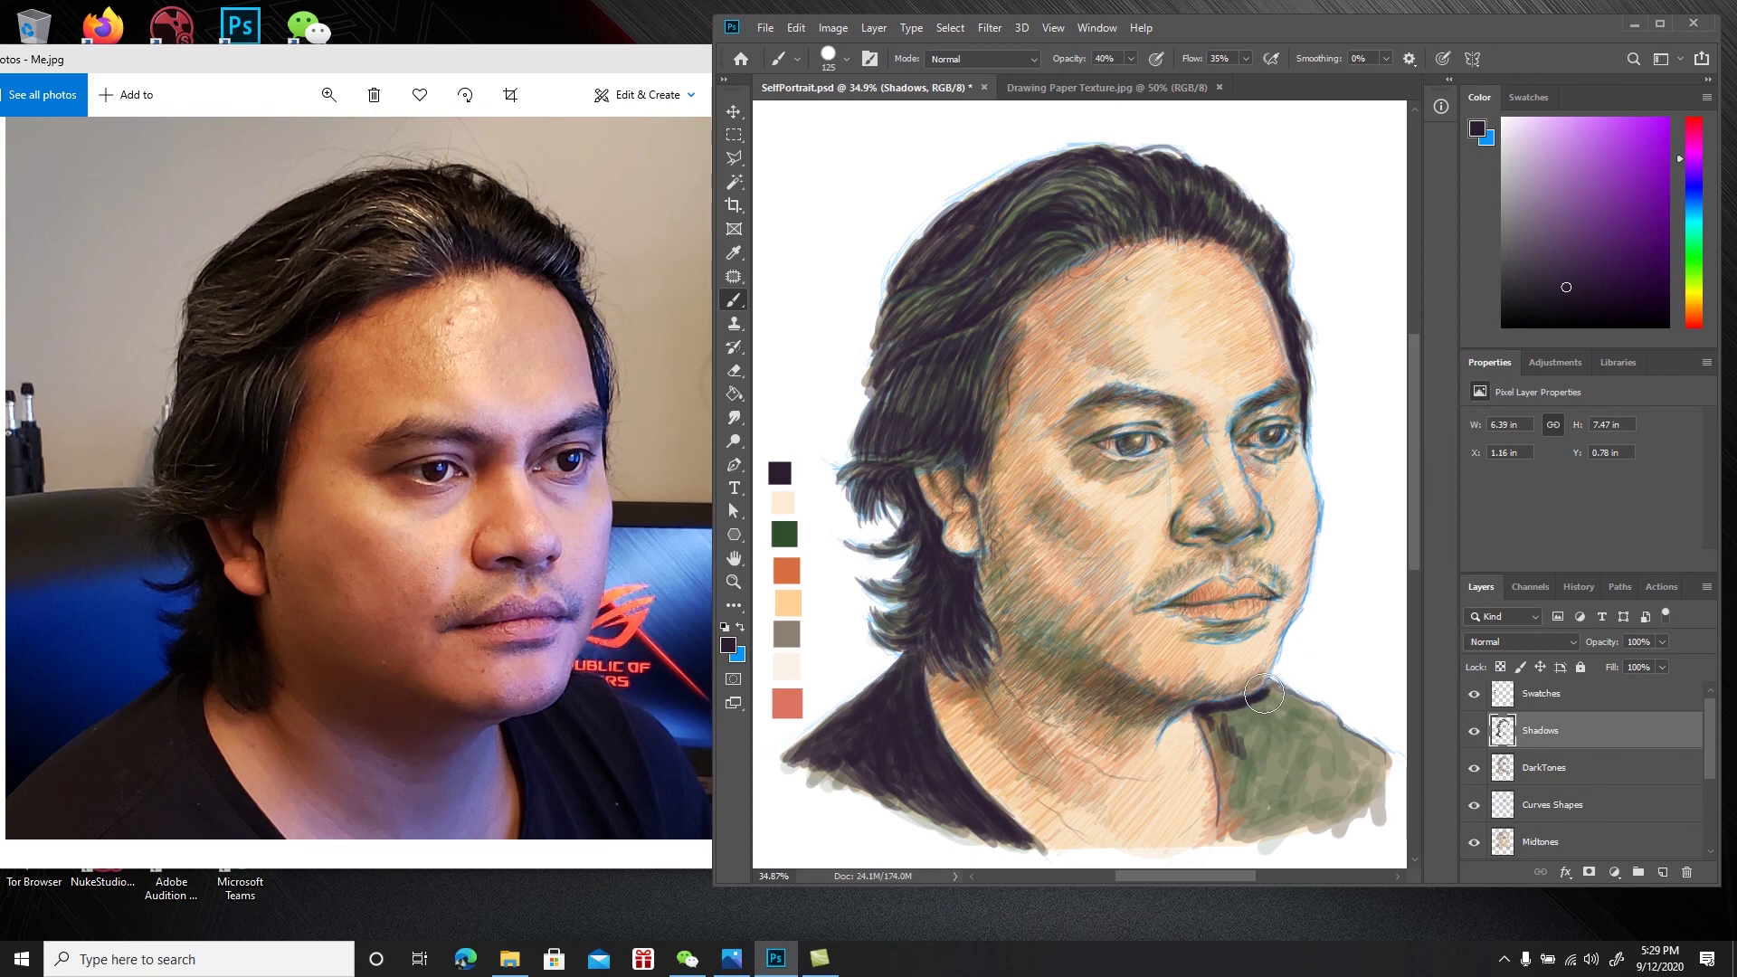
pyautogui.moveTo(1268, 692)
pyautogui.mouseDown()
pyautogui.moveTo(1216, 735)
pyautogui.moveTo(1204, 720)
pyautogui.moveTo(1223, 812)
pyautogui.moveTo(1217, 723)
pyautogui.mouseUp()
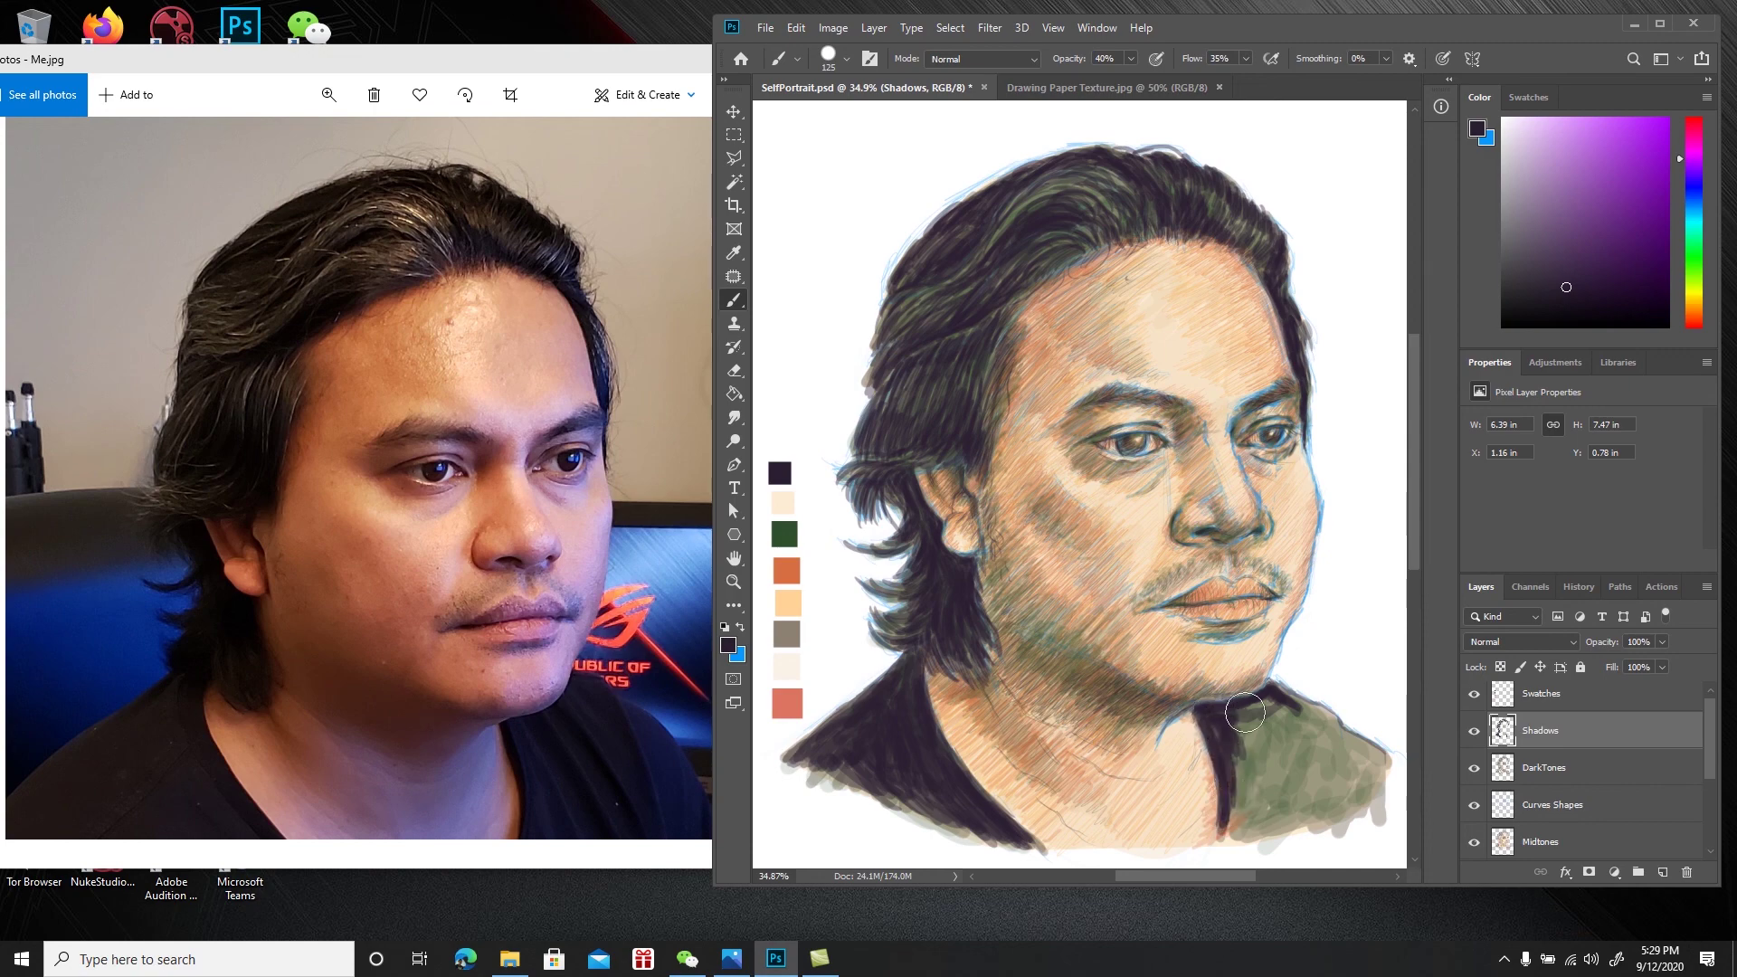
pyautogui.moveTo(1264, 708); pyautogui.dragTo(1236, 729)
pyautogui.moveTo(1261, 694); pyautogui.dragTo(1256, 697)
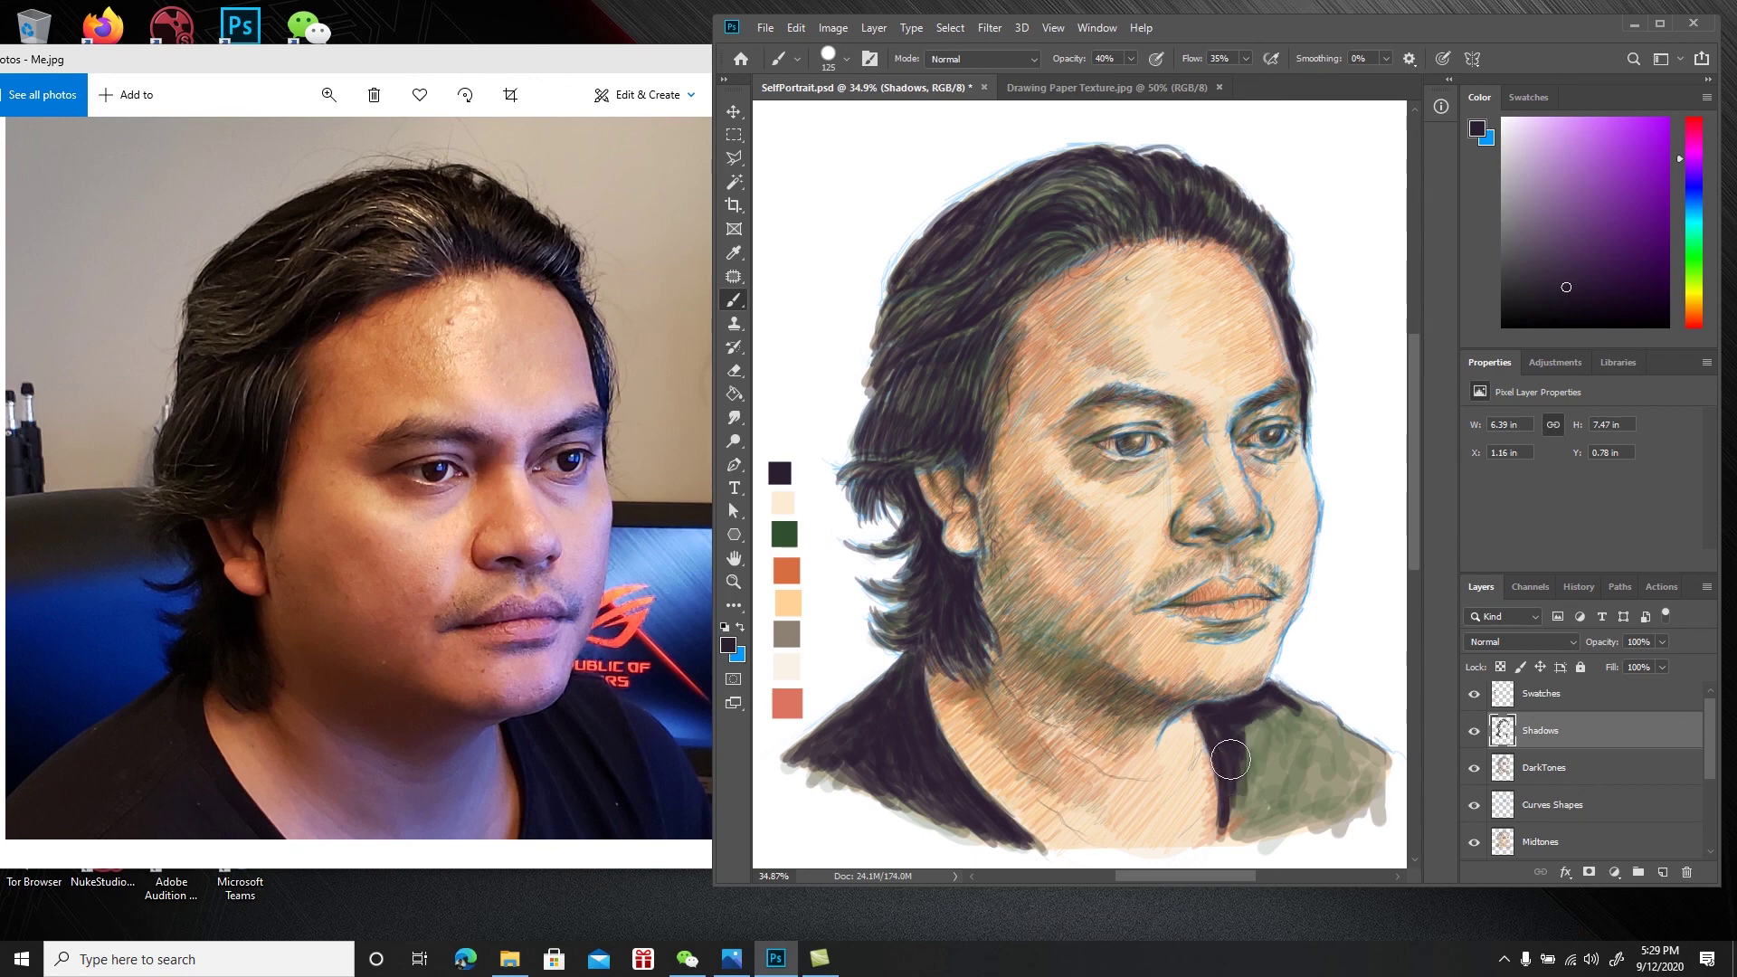
# Extend the dark purple from the far collar across the inner half of the far shoulder with vertical strokes
pyautogui.moveTo(1243, 782)
pyautogui.mouseDown()
pyautogui.moveTo(1258, 724)
pyautogui.moveTo(1294, 762)
pyautogui.moveTo(1282, 706)
pyautogui.moveTo(1320, 751)
pyautogui.moveTo(1303, 772)
pyautogui.moveTo(1248, 736)
pyautogui.moveTo(1244, 822)
pyautogui.moveTo(1244, 798)
pyautogui.moveTo(1221, 837)
pyautogui.moveTo(1246, 786)
pyautogui.moveTo(1236, 843)
pyautogui.moveTo(1246, 817)
pyautogui.moveTo(1250, 771)
pyautogui.moveTo(1252, 835)
pyautogui.mouseUp()
pyautogui.moveTo(1258, 792); pyautogui.dragTo(1260, 829)
pyautogui.moveTo(1271, 783); pyautogui.dragTo(1270, 827)
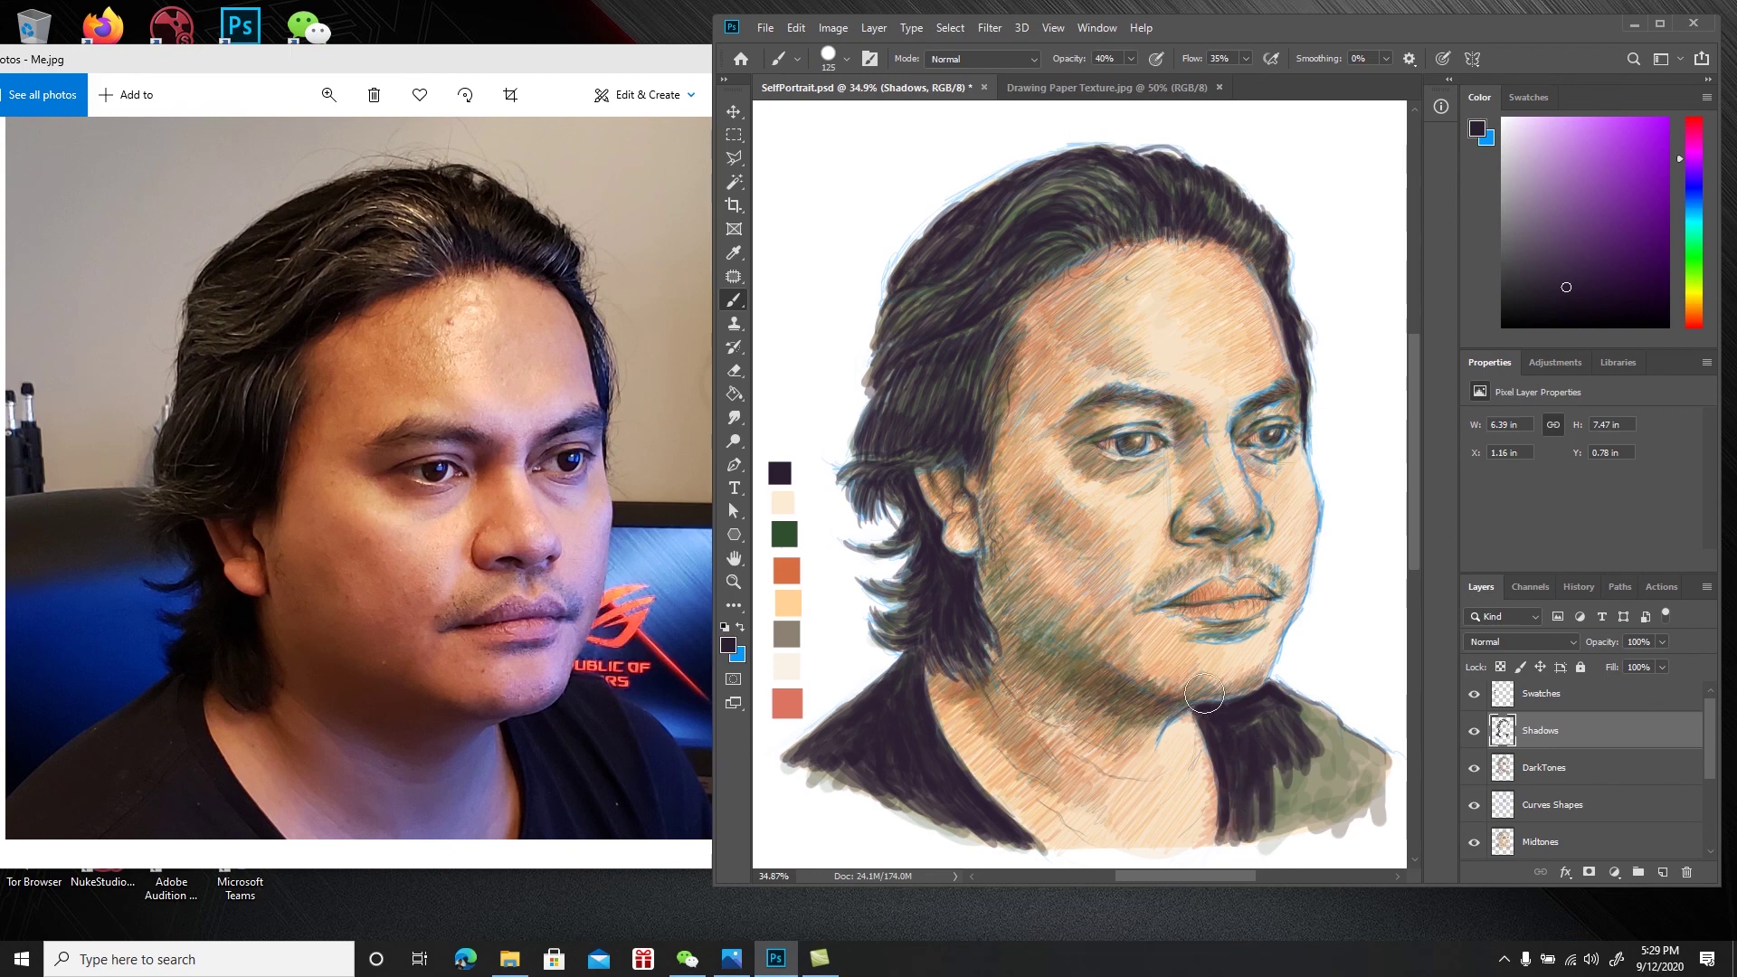
pyautogui.moveTo(1288, 756); pyautogui.dragTo(1275, 827)
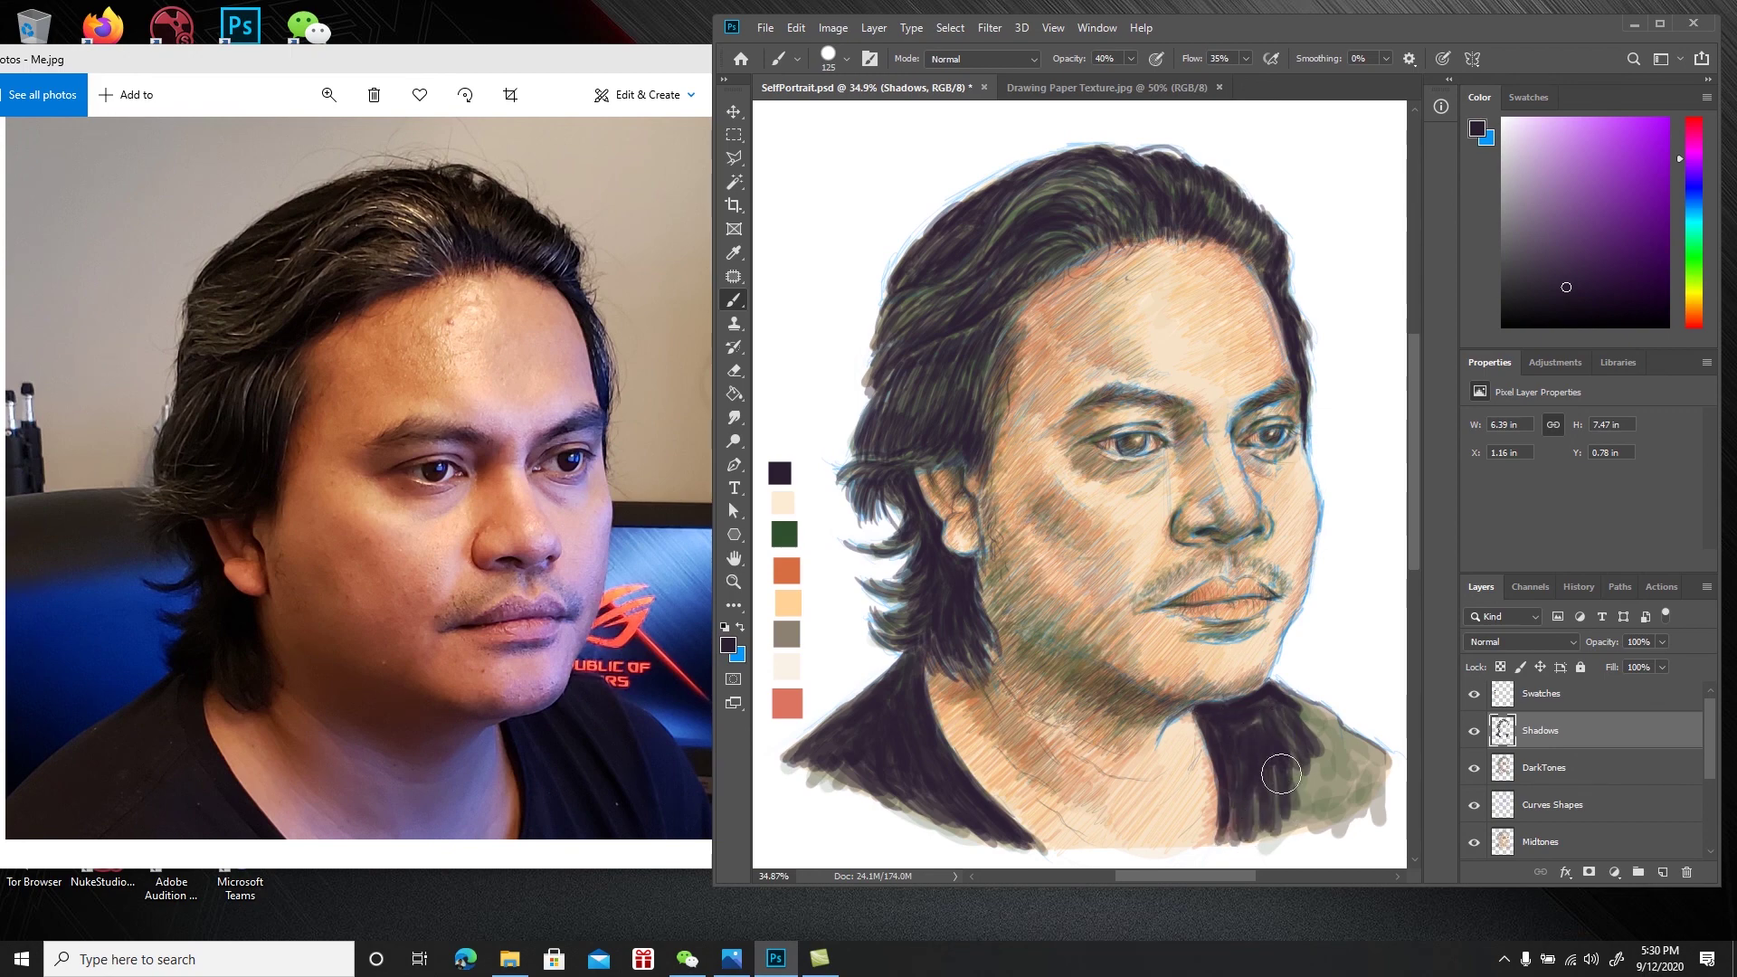
pyautogui.moveTo(1263, 734); pyautogui.dragTo(1257, 808)
# Fill the outer part of the shirt's far shoulder with dark purple, even out the coverage, and save the portrait
pyautogui.moveTo(1283, 765)
pyautogui.mouseDown()
pyautogui.moveTo(1282, 802)
pyautogui.moveTo(1309, 802)
pyautogui.mouseUp()
pyautogui.moveTo(1289, 715)
pyautogui.mouseDown()
pyautogui.moveTo(1317, 740)
pyautogui.moveTo(1323, 720)
pyautogui.moveTo(1331, 759)
pyautogui.moveTo(1299, 813)
pyautogui.mouseUp()
pyautogui.moveTo(1319, 777)
pyautogui.mouseDown()
pyautogui.moveTo(1323, 818)
pyautogui.moveTo(1328, 804)
pyautogui.mouseUp()
pyautogui.moveTo(1343, 727)
pyautogui.mouseDown()
pyautogui.moveTo(1337, 789)
pyautogui.moveTo(1360, 759)
pyautogui.moveTo(1382, 766)
pyautogui.moveTo(1370, 802)
pyautogui.moveTo(1374, 758)
pyautogui.moveTo(1321, 805)
pyautogui.moveTo(1289, 781)
pyautogui.moveTo(1322, 778)
pyautogui.moveTo(1284, 812)
pyautogui.moveTo(1263, 794)
pyautogui.mouseUp()
pyautogui.moveTo(1244, 728)
pyautogui.mouseDown()
pyautogui.moveTo(1268, 707)
pyautogui.moveTo(1236, 834)
pyautogui.mouseUp()
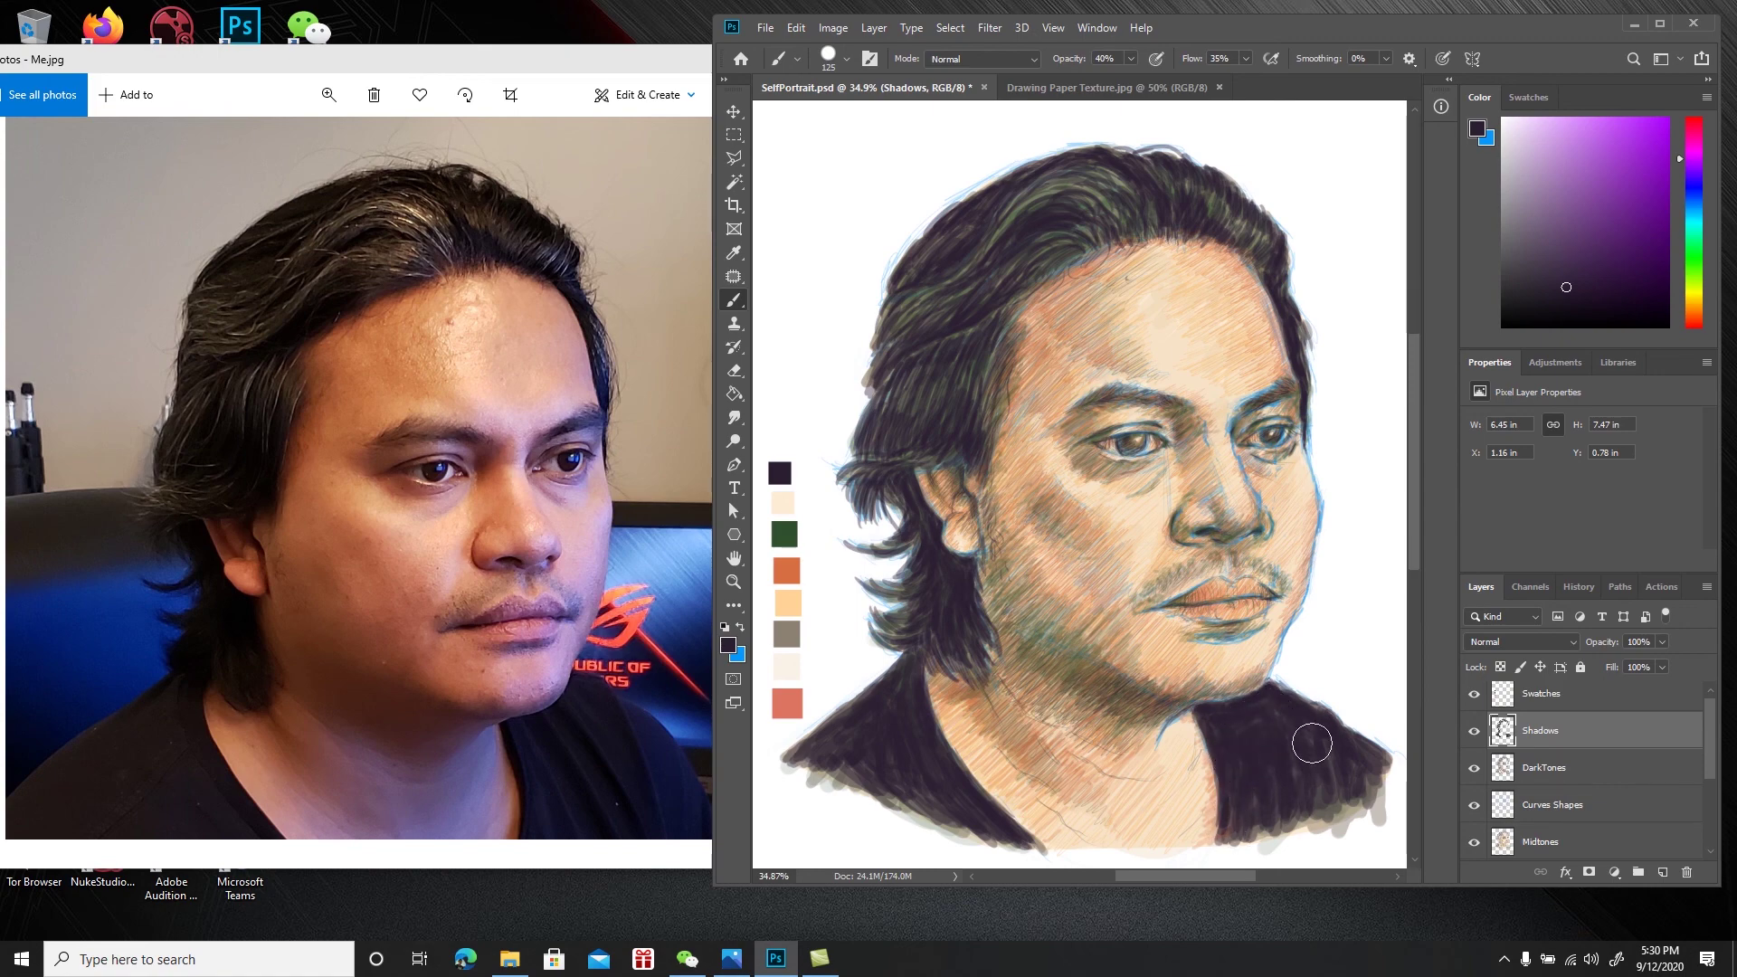
pyautogui.moveTo(1336, 766)
pyautogui.mouseDown()
pyautogui.moveTo(1349, 791)
pyautogui.moveTo(1385, 789)
pyautogui.moveTo(1295, 809)
pyautogui.mouseUp()
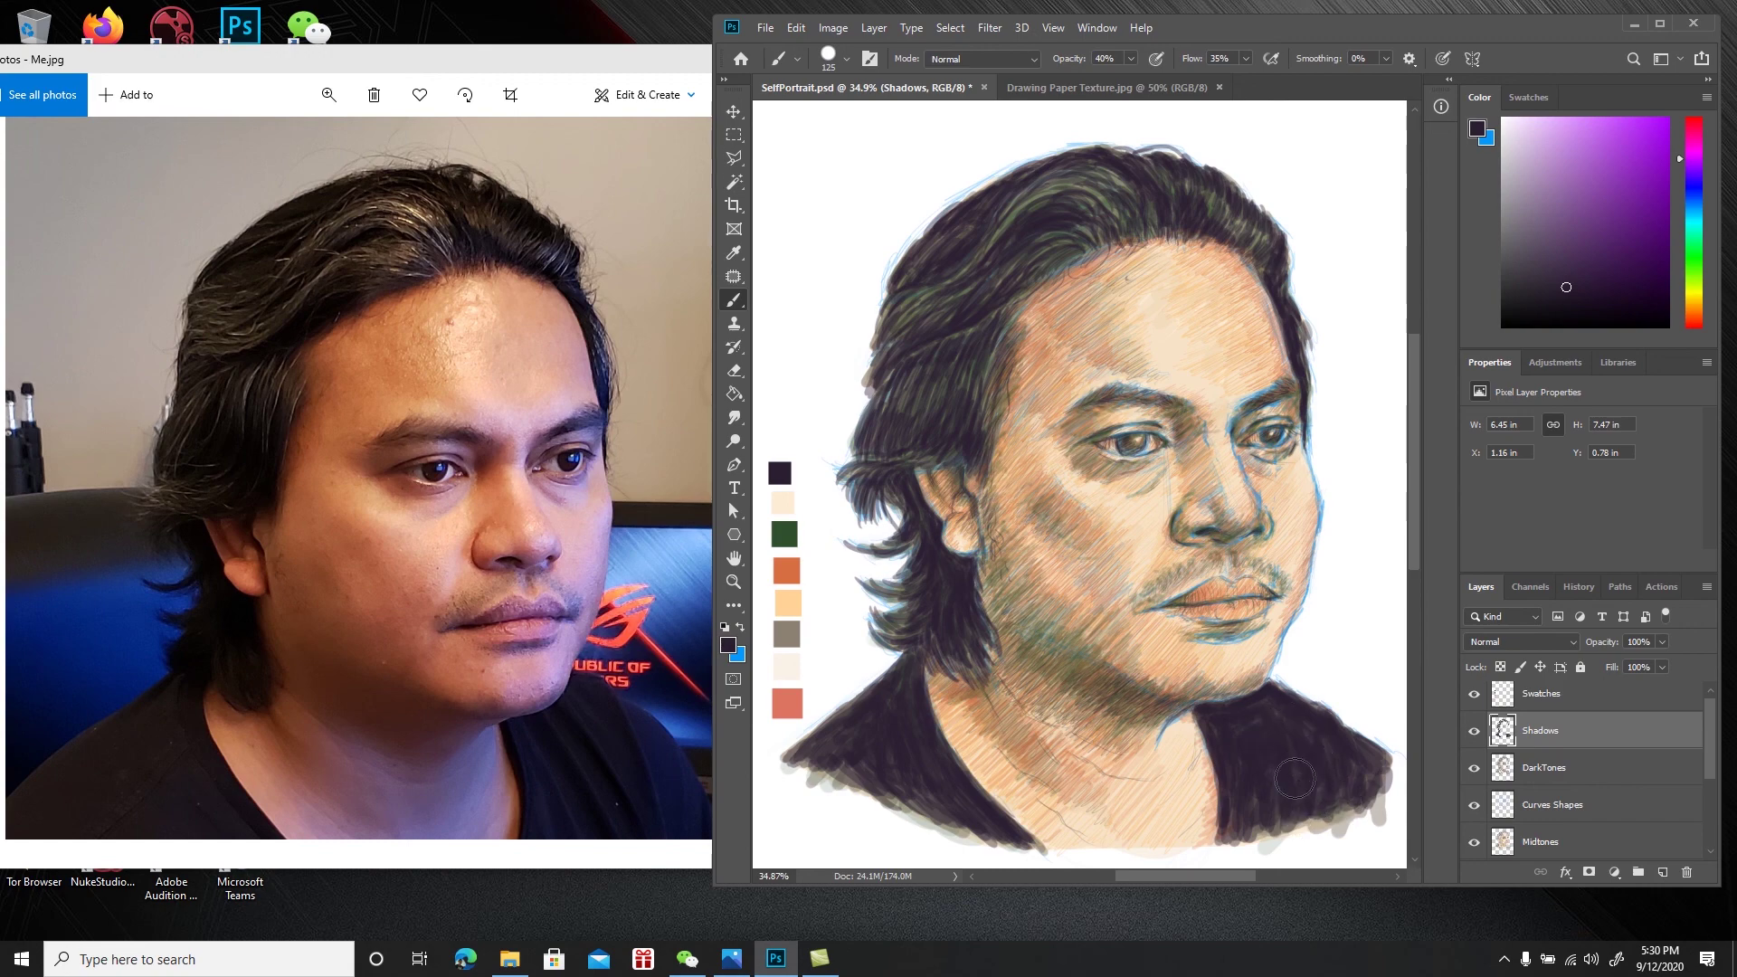
pyautogui.hotkey('ctrl', 's')
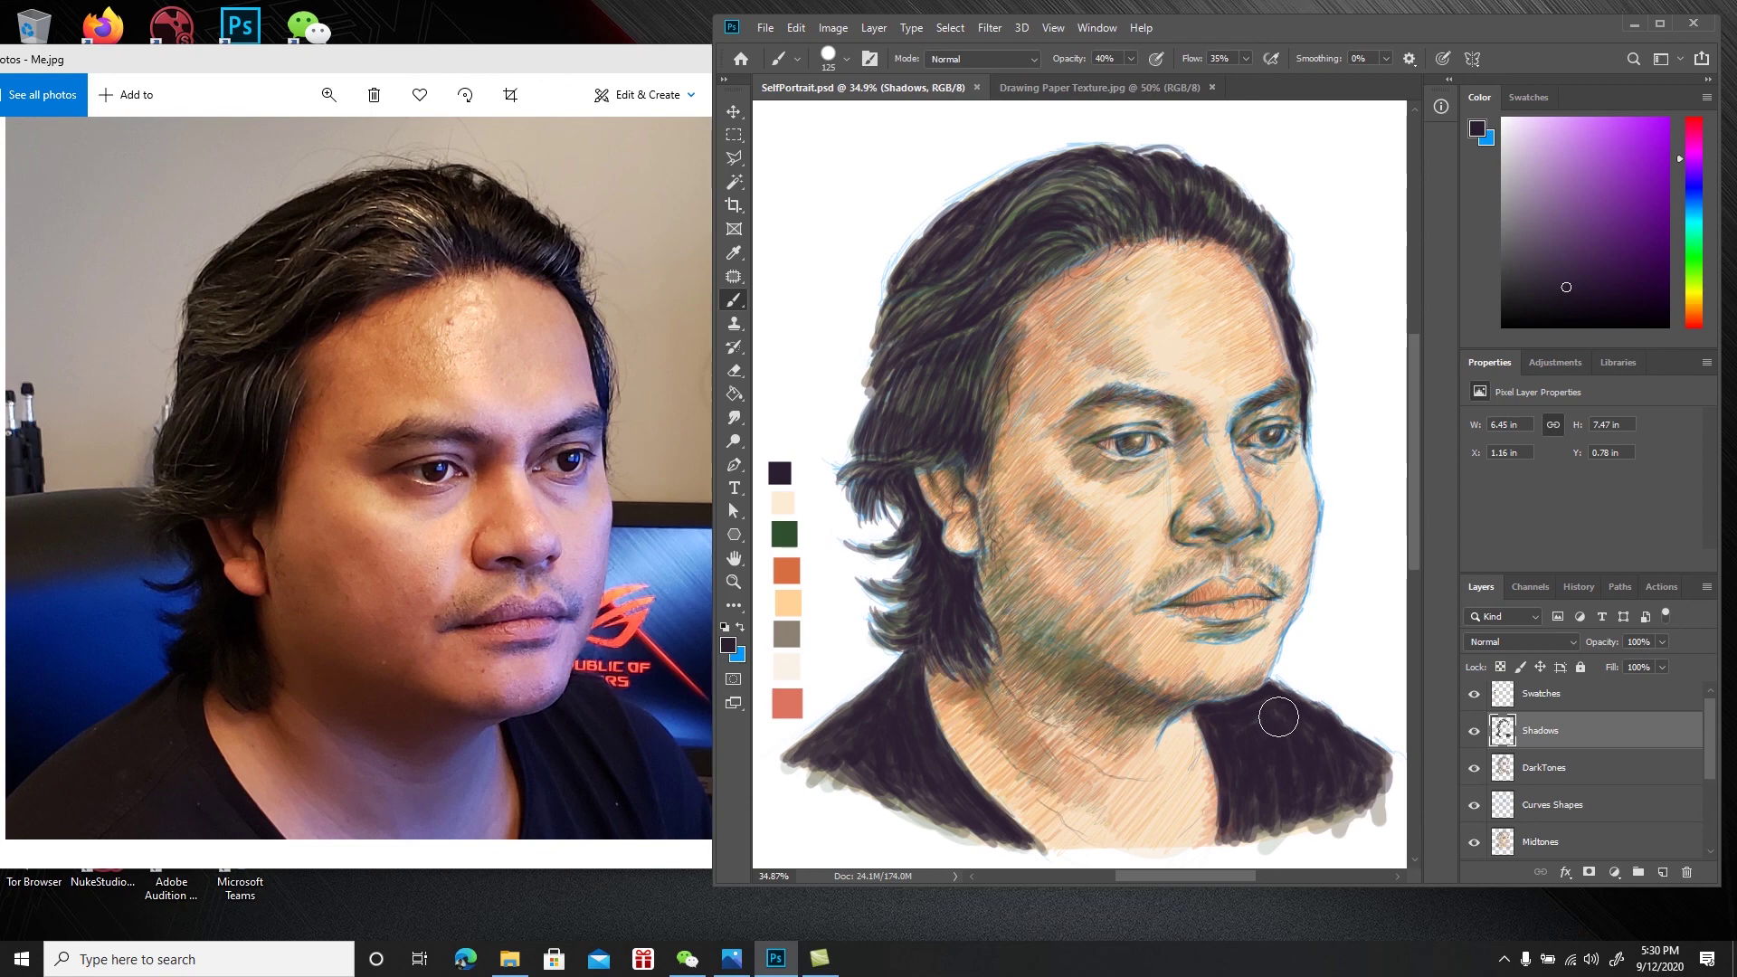
pyautogui.click(1505, 959)
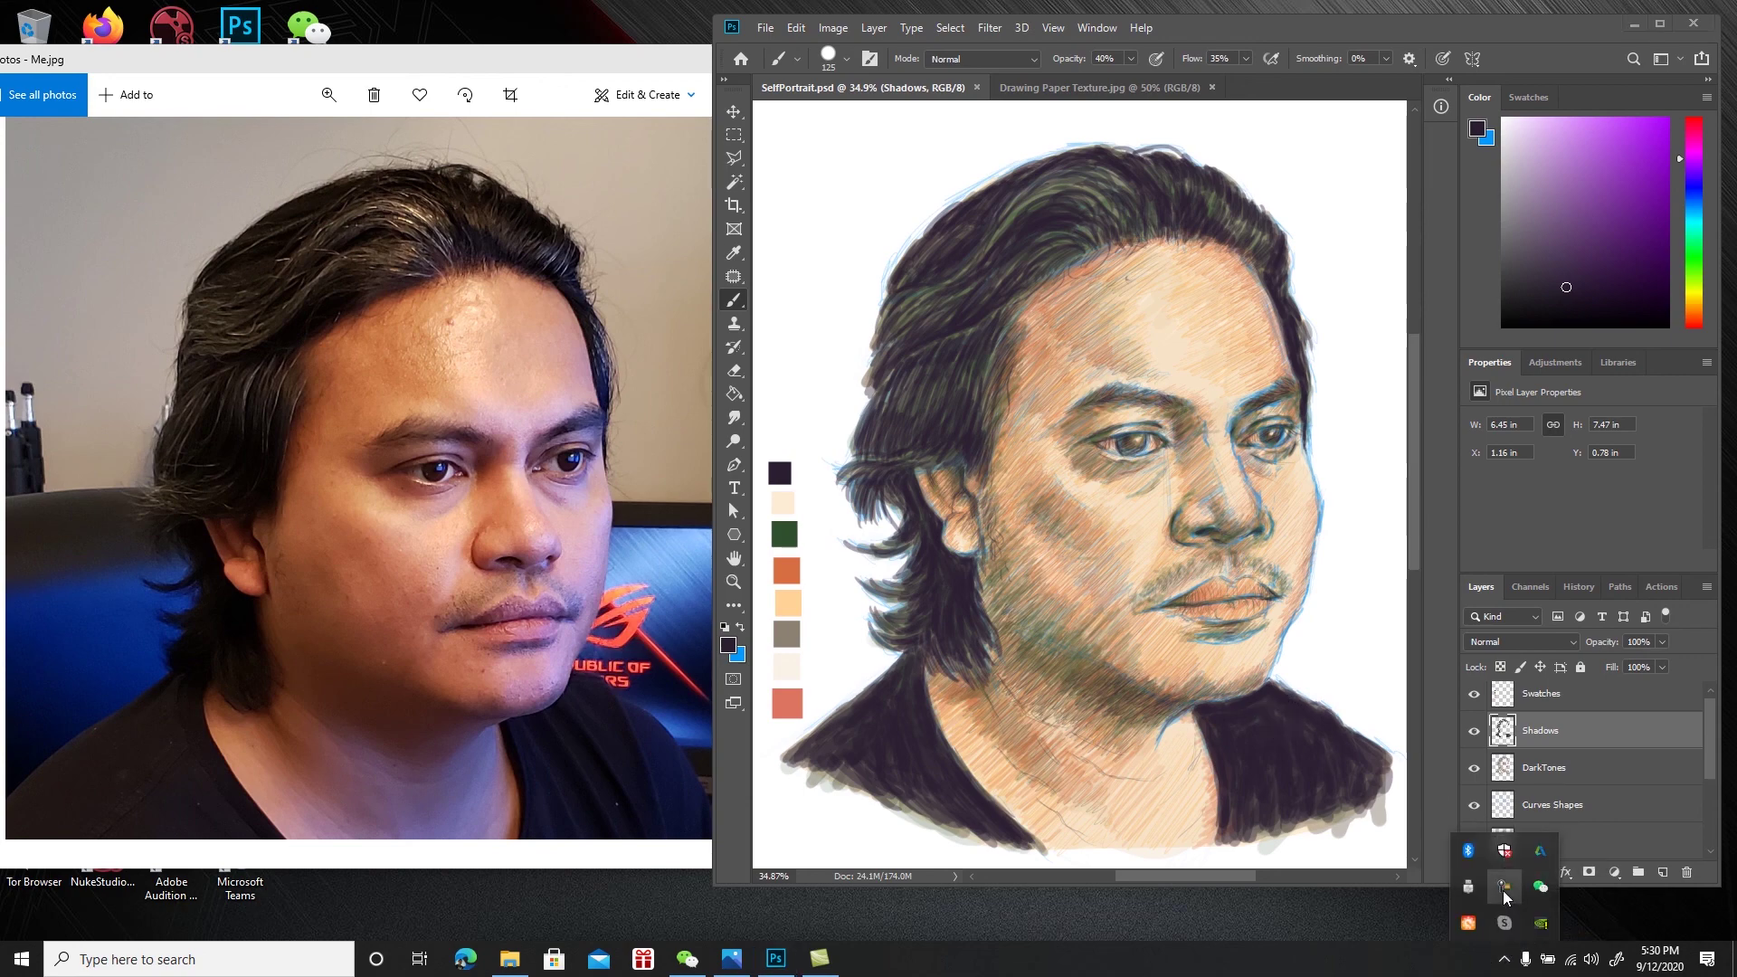
pyautogui.click(1502, 891)
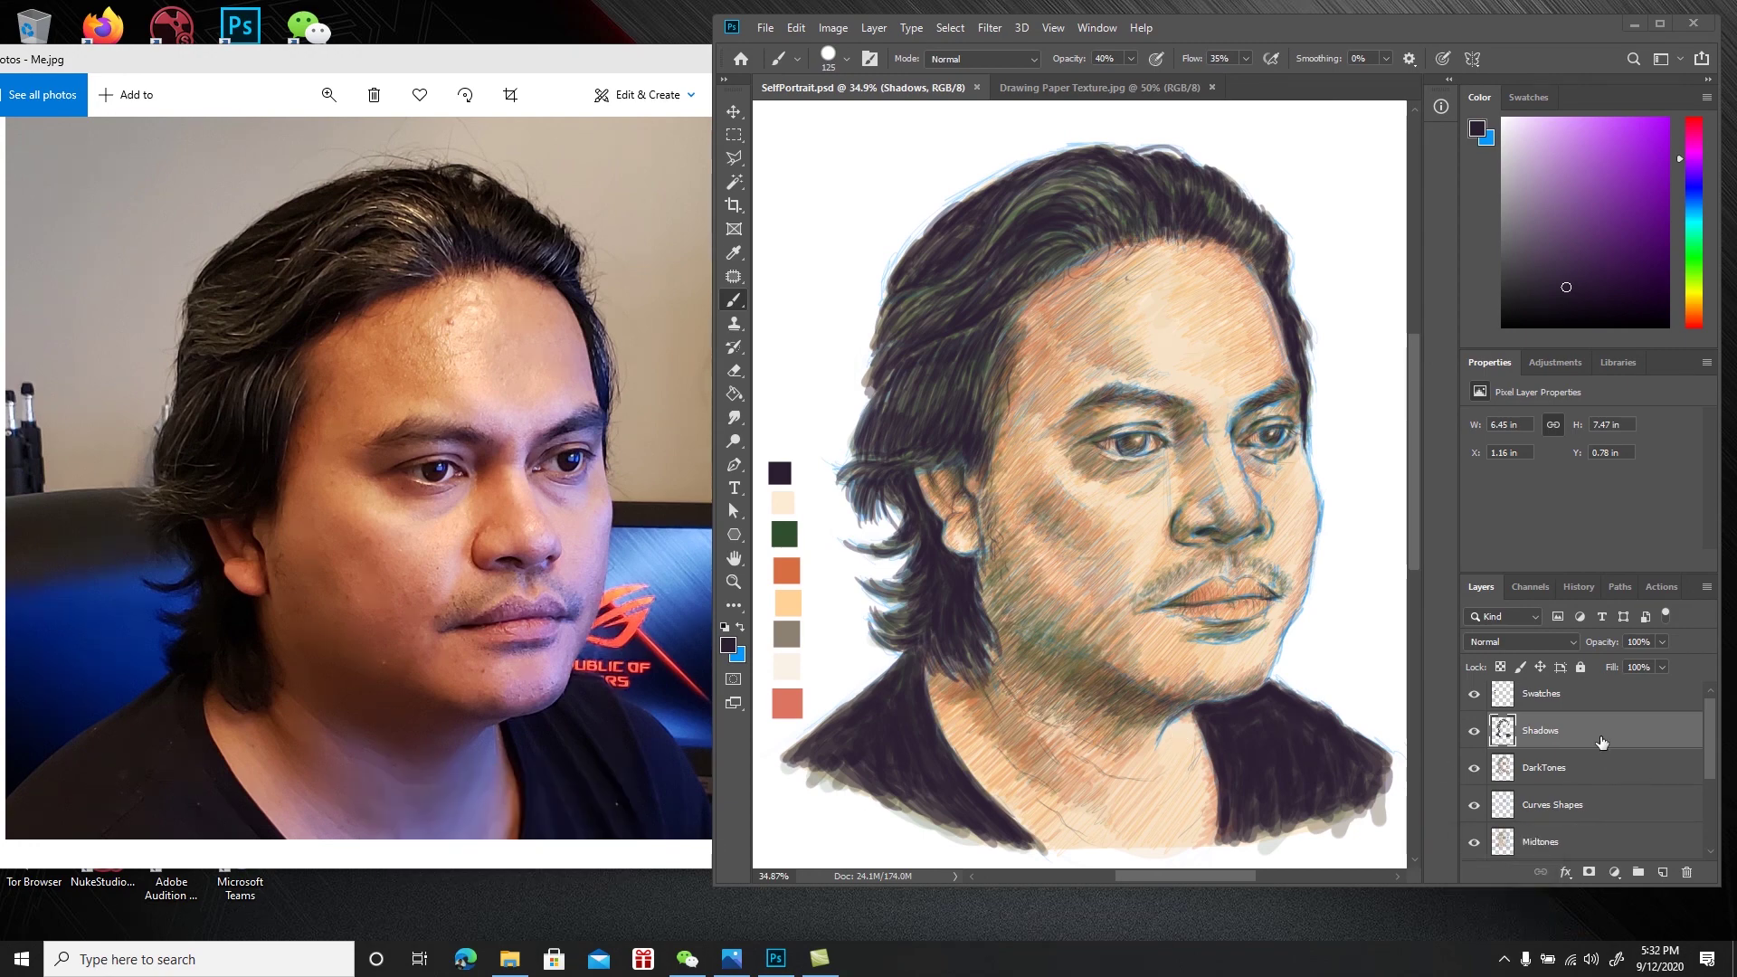
# On the Shadows layer, raise the far shoulder's outline and fill it with dark purple, and touch up the hair behind the ear
pyautogui.click(1603, 742)
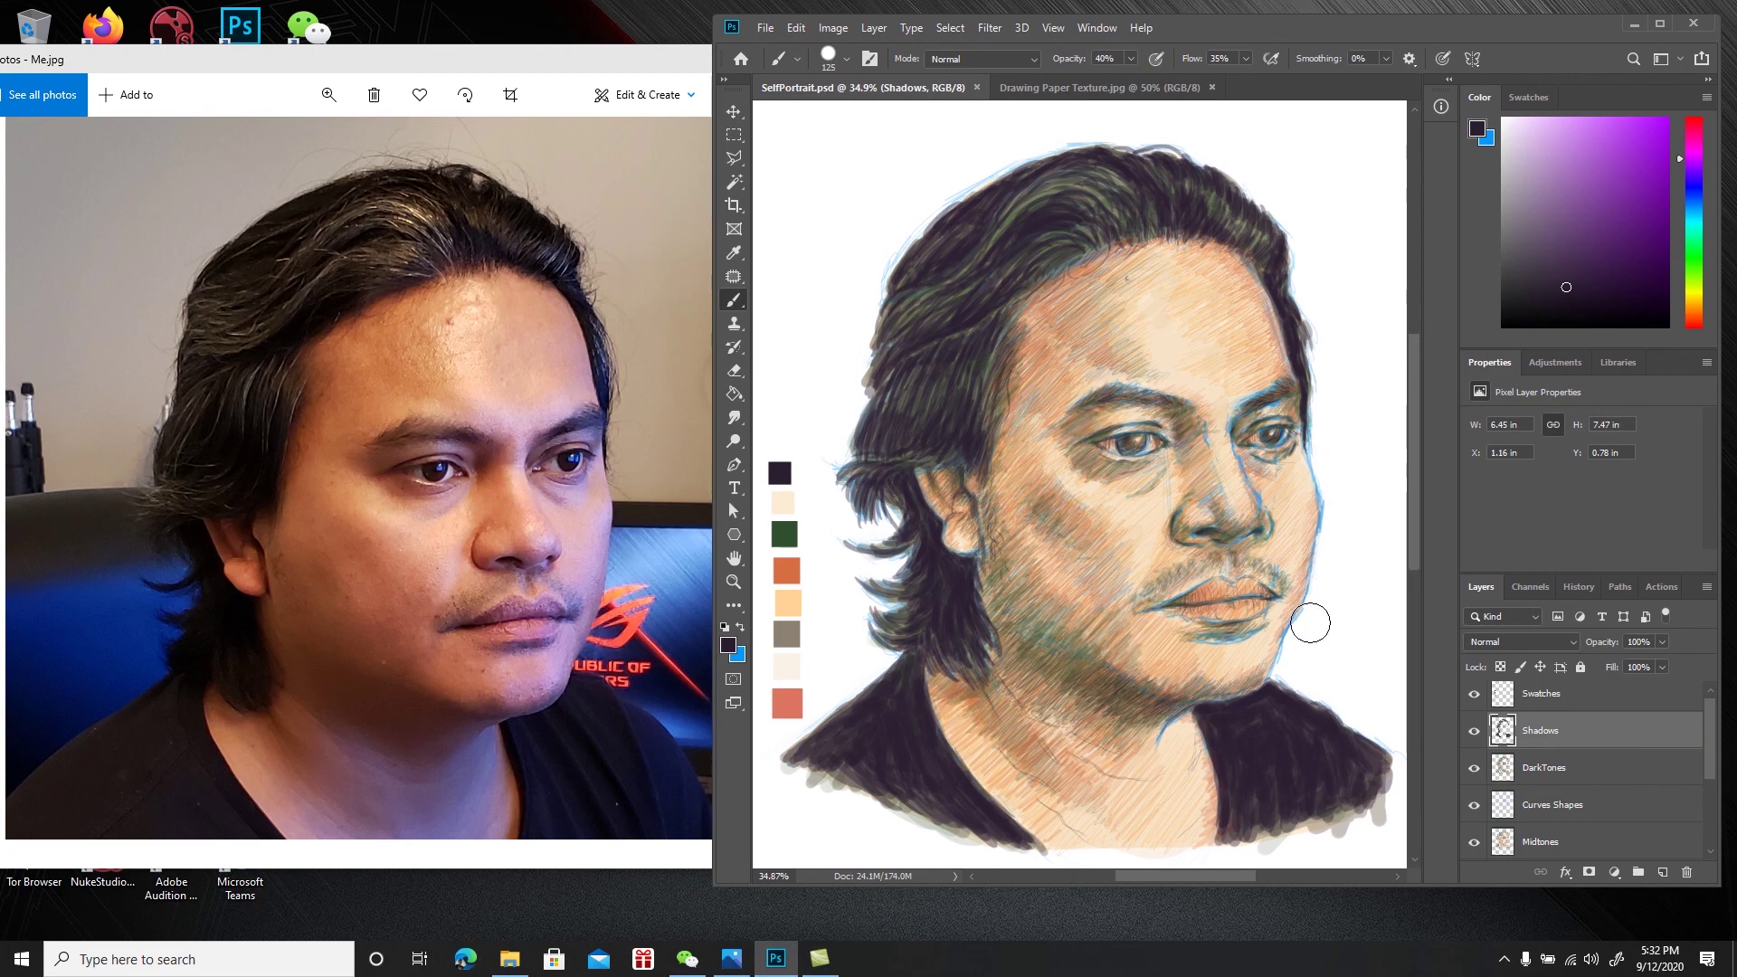
pyautogui.click(1290, 663)
pyautogui.moveTo(1289, 662)
pyautogui.mouseDown()
pyautogui.moveTo(1337, 705)
pyautogui.moveTo(1332, 686)
pyautogui.moveTo(1387, 737)
pyautogui.mouseUp()
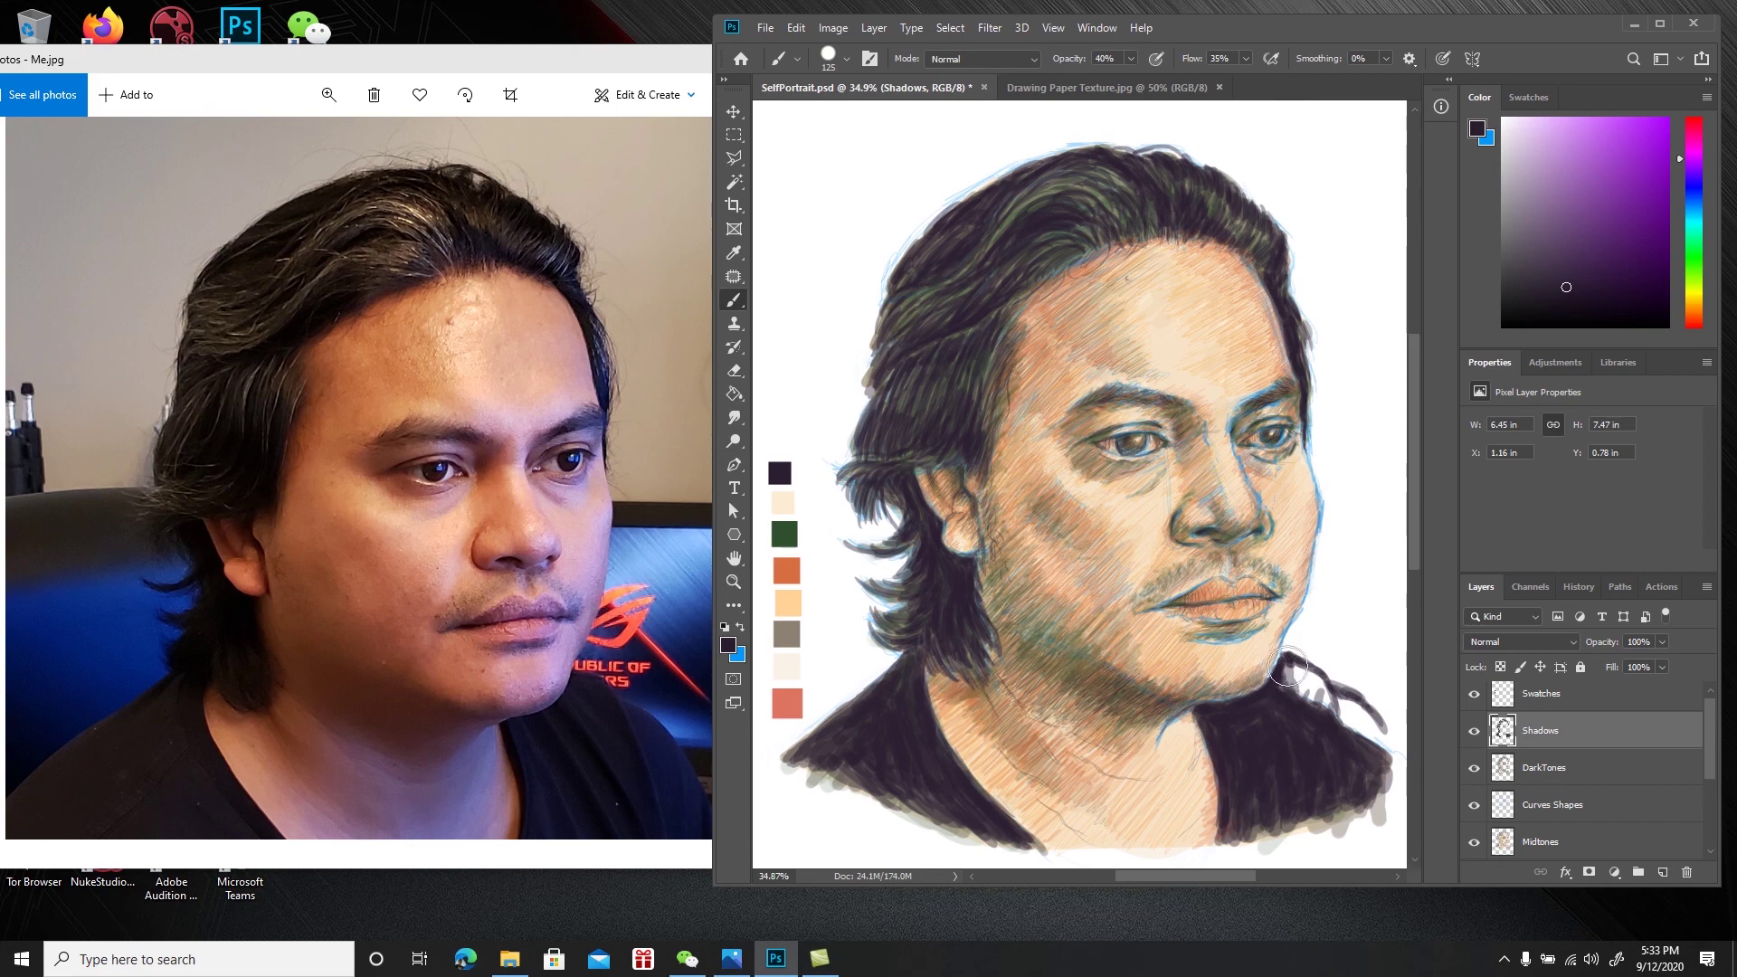
pyautogui.moveTo(1296, 674)
pyautogui.mouseDown()
pyautogui.moveTo(1291, 690)
pyautogui.moveTo(1313, 691)
pyautogui.moveTo(1303, 674)
pyautogui.moveTo(1338, 706)
pyautogui.moveTo(1353, 755)
pyautogui.moveTo(1336, 698)
pyautogui.moveTo(1389, 748)
pyautogui.moveTo(1354, 756)
pyautogui.mouseUp()
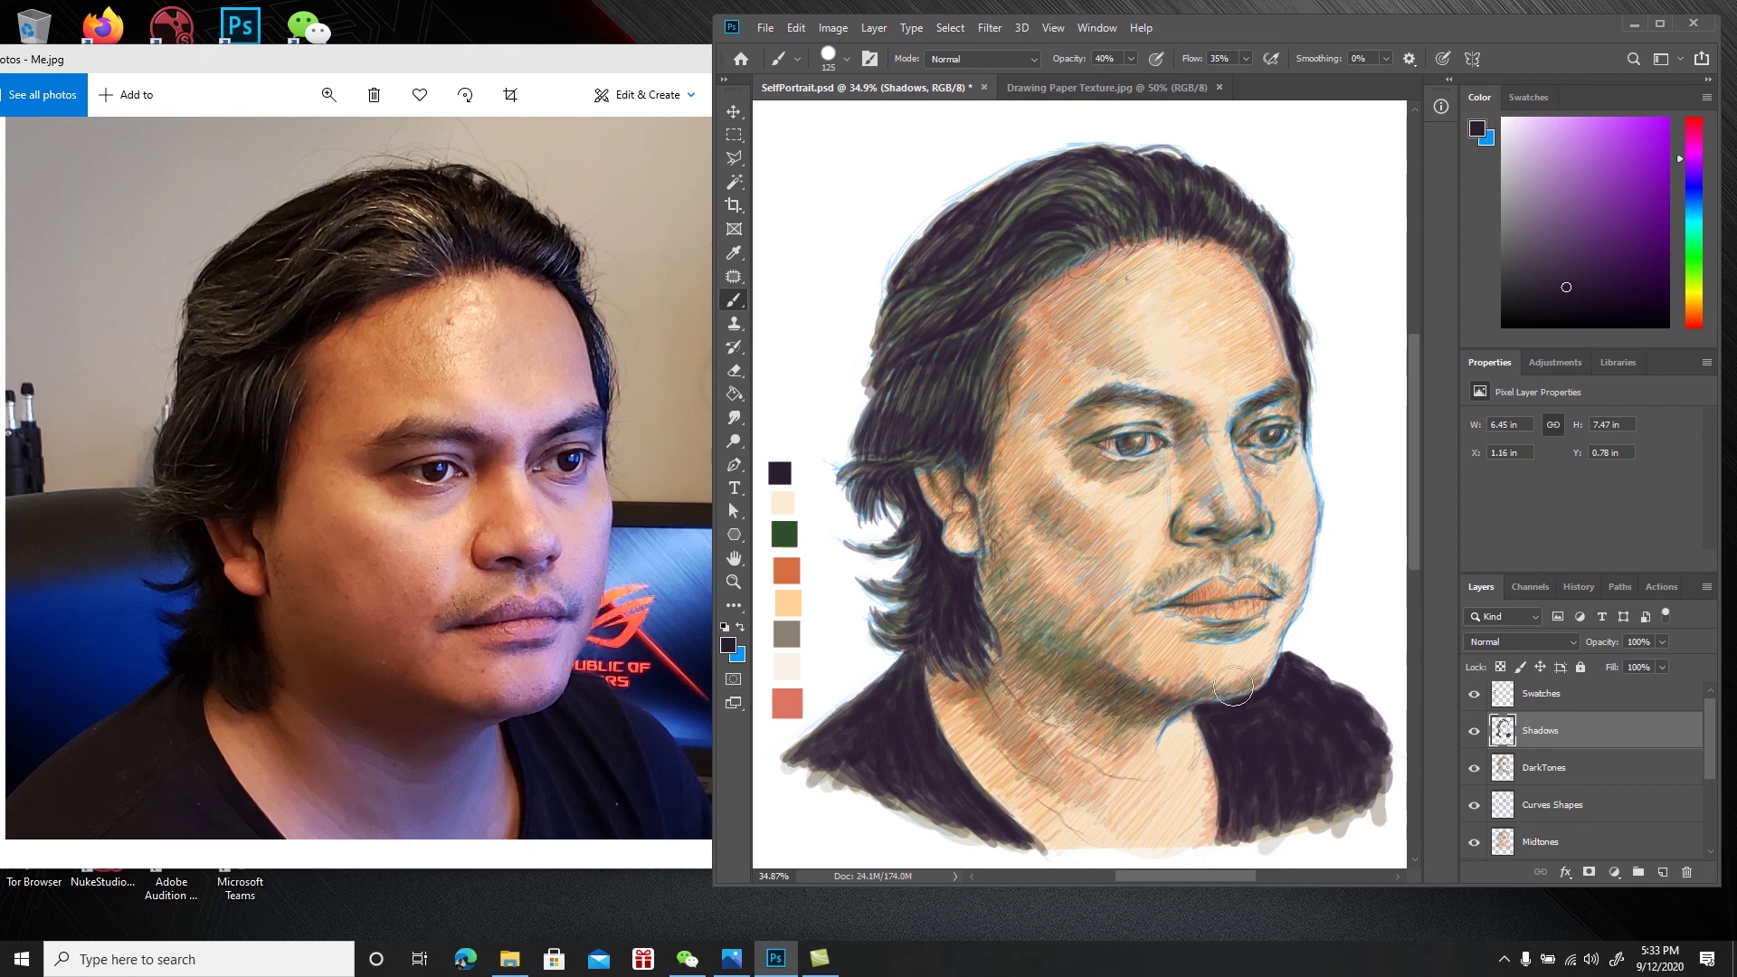
pyautogui.moveTo(905, 509)
pyautogui.mouseDown()
pyautogui.moveTo(893, 497)
pyautogui.moveTo(898, 517)
pyautogui.moveTo(898, 487)
pyautogui.moveTo(917, 510)
pyautogui.moveTo(910, 485)
pyautogui.moveTo(922, 515)
pyautogui.moveTo(904, 448)
pyautogui.moveTo(898, 461)
pyautogui.mouseUp()
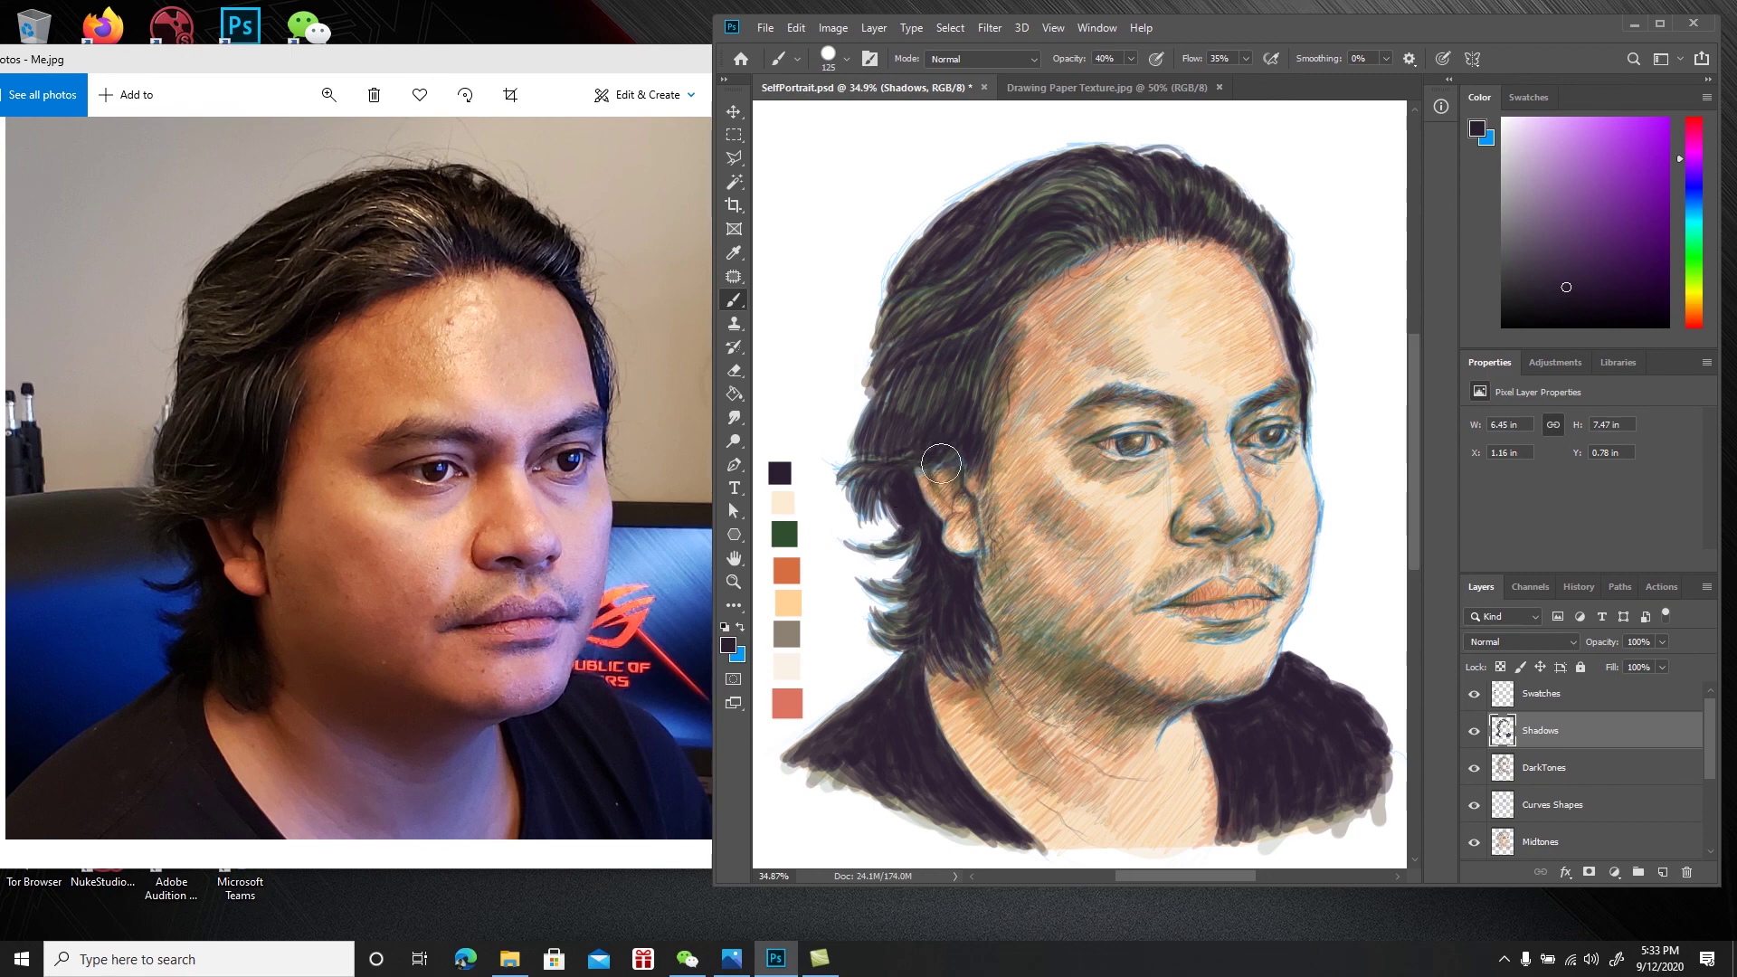
# Deepen the hair above the ear, up the side and across the crown with dark purple, touch up the nape hair, and save the portrait
pyautogui.moveTo(942, 459); pyautogui.dragTo(905, 458)
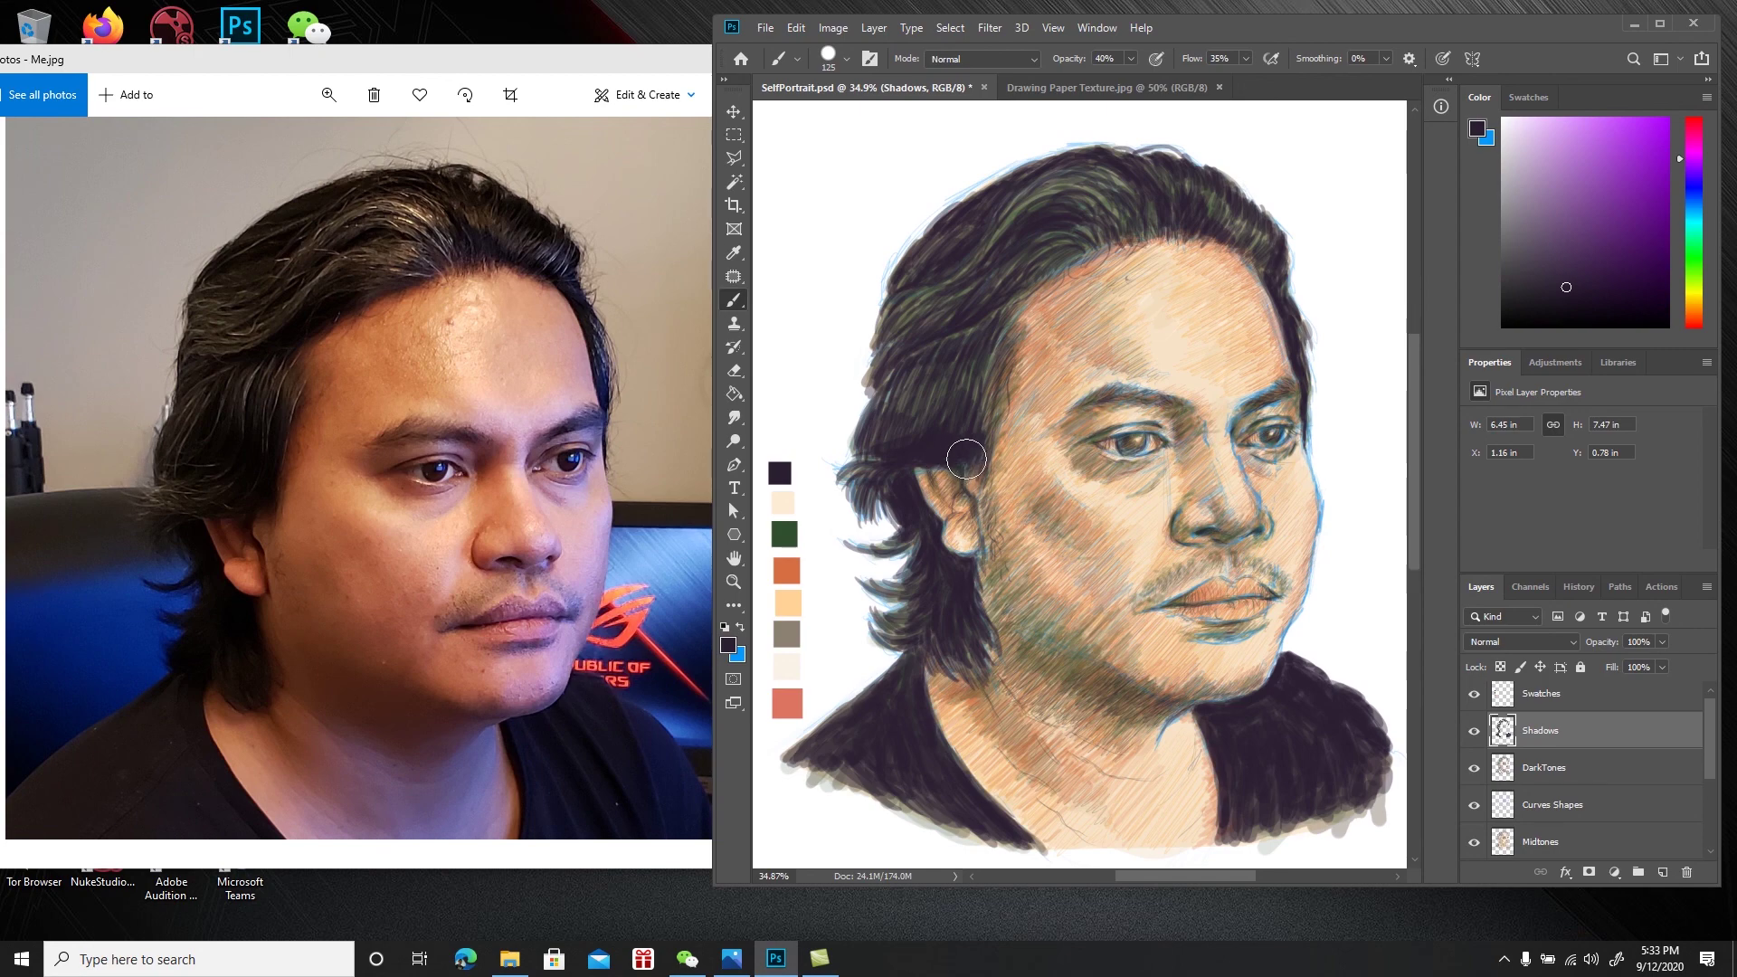
pyautogui.moveTo(981, 443)
pyautogui.mouseDown()
pyautogui.moveTo(930, 443)
pyautogui.moveTo(931, 402)
pyautogui.moveTo(894, 421)
pyautogui.moveTo(921, 388)
pyautogui.moveTo(914, 426)
pyautogui.moveTo(935, 394)
pyautogui.moveTo(936, 424)
pyautogui.moveTo(950, 379)
pyautogui.moveTo(953, 444)
pyautogui.moveTo(972, 379)
pyautogui.moveTo(974, 427)
pyautogui.moveTo(989, 379)
pyautogui.moveTo(978, 423)
pyautogui.moveTo(979, 381)
pyautogui.moveTo(972, 367)
pyautogui.moveTo(954, 394)
pyautogui.moveTo(952, 347)
pyautogui.moveTo(991, 329)
pyautogui.moveTo(993, 305)
pyautogui.moveTo(899, 365)
pyautogui.moveTo(1008, 294)
pyautogui.moveTo(1002, 309)
pyautogui.moveTo(1059, 250)
pyautogui.moveTo(1023, 294)
pyautogui.moveTo(1001, 279)
pyautogui.moveTo(892, 341)
pyautogui.moveTo(970, 302)
pyautogui.moveTo(980, 270)
pyautogui.moveTo(1032, 236)
pyautogui.moveTo(929, 303)
pyautogui.mouseUp()
pyautogui.moveTo(961, 234)
pyautogui.mouseDown()
pyautogui.moveTo(973, 250)
pyautogui.moveTo(1000, 205)
pyautogui.moveTo(950, 237)
pyautogui.moveTo(1037, 177)
pyautogui.moveTo(1114, 189)
pyautogui.moveTo(1044, 198)
pyautogui.moveTo(1116, 200)
pyautogui.moveTo(1099, 197)
pyautogui.moveTo(1111, 182)
pyautogui.moveTo(1145, 226)
pyautogui.moveTo(1157, 200)
pyautogui.mouseUp()
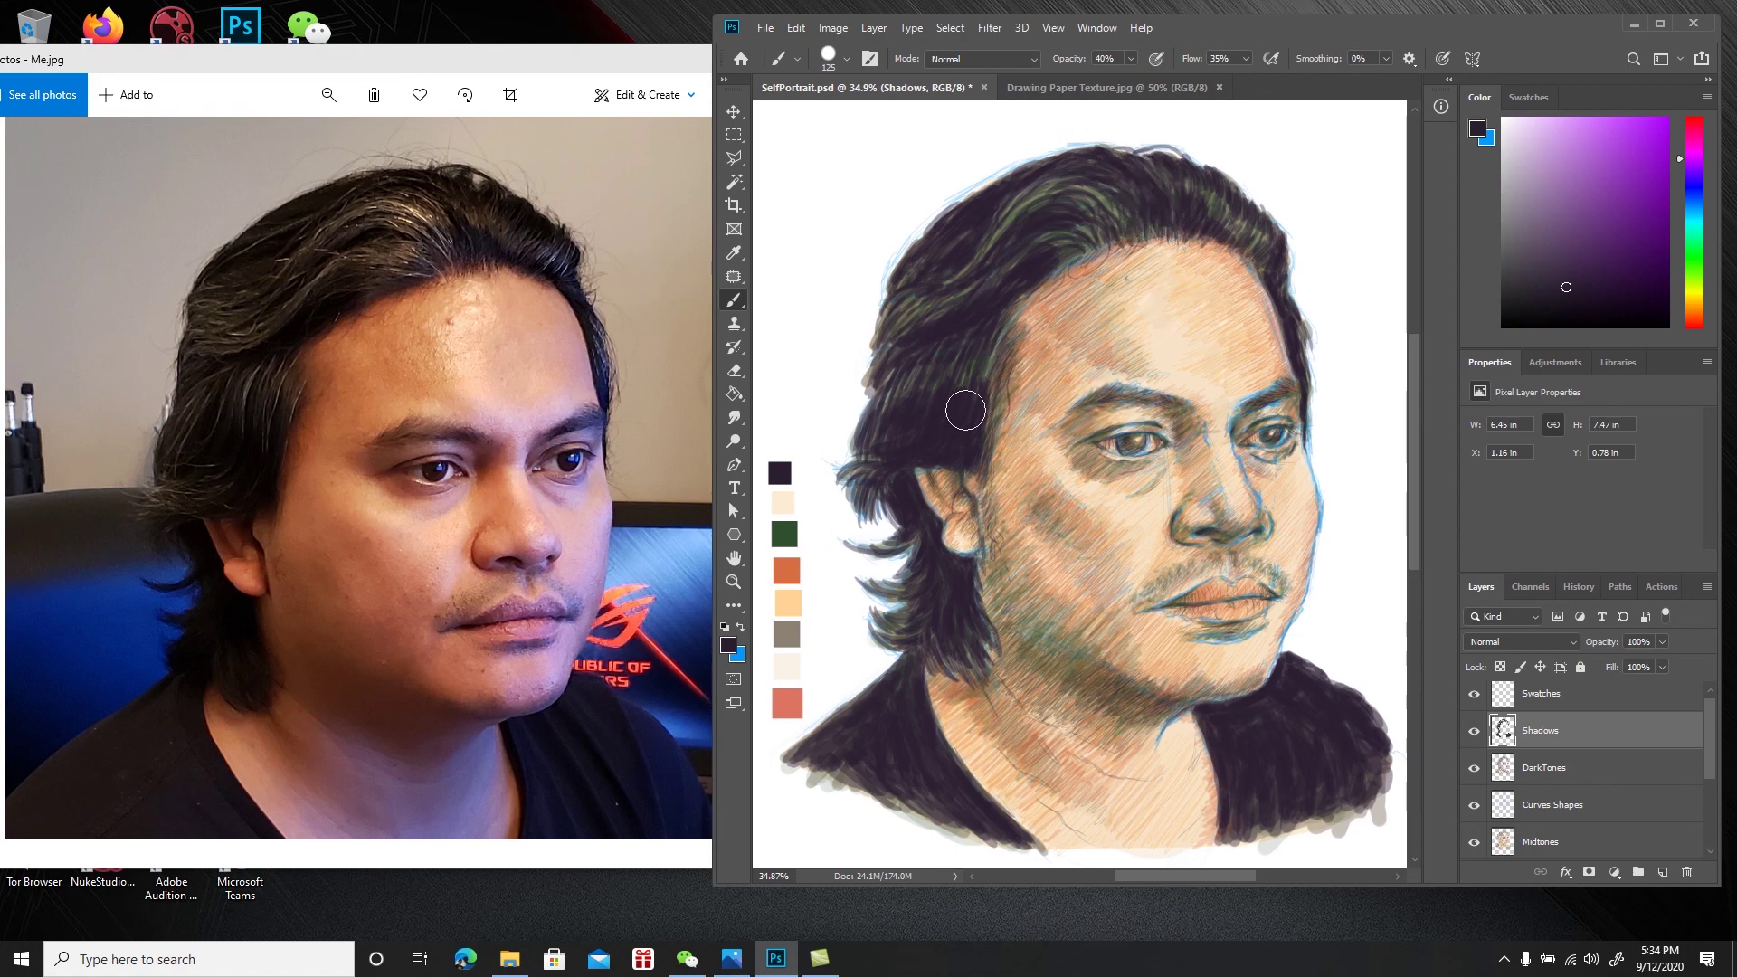
pyautogui.moveTo(912, 557)
pyautogui.mouseDown()
pyautogui.moveTo(930, 572)
pyautogui.moveTo(904, 557)
pyautogui.moveTo(913, 541)
pyautogui.moveTo(908, 581)
pyautogui.moveTo(924, 575)
pyautogui.moveTo(898, 566)
pyautogui.moveTo(924, 595)
pyautogui.moveTo(916, 563)
pyautogui.mouseUp()
pyautogui.hotkey('ctrl', 's')
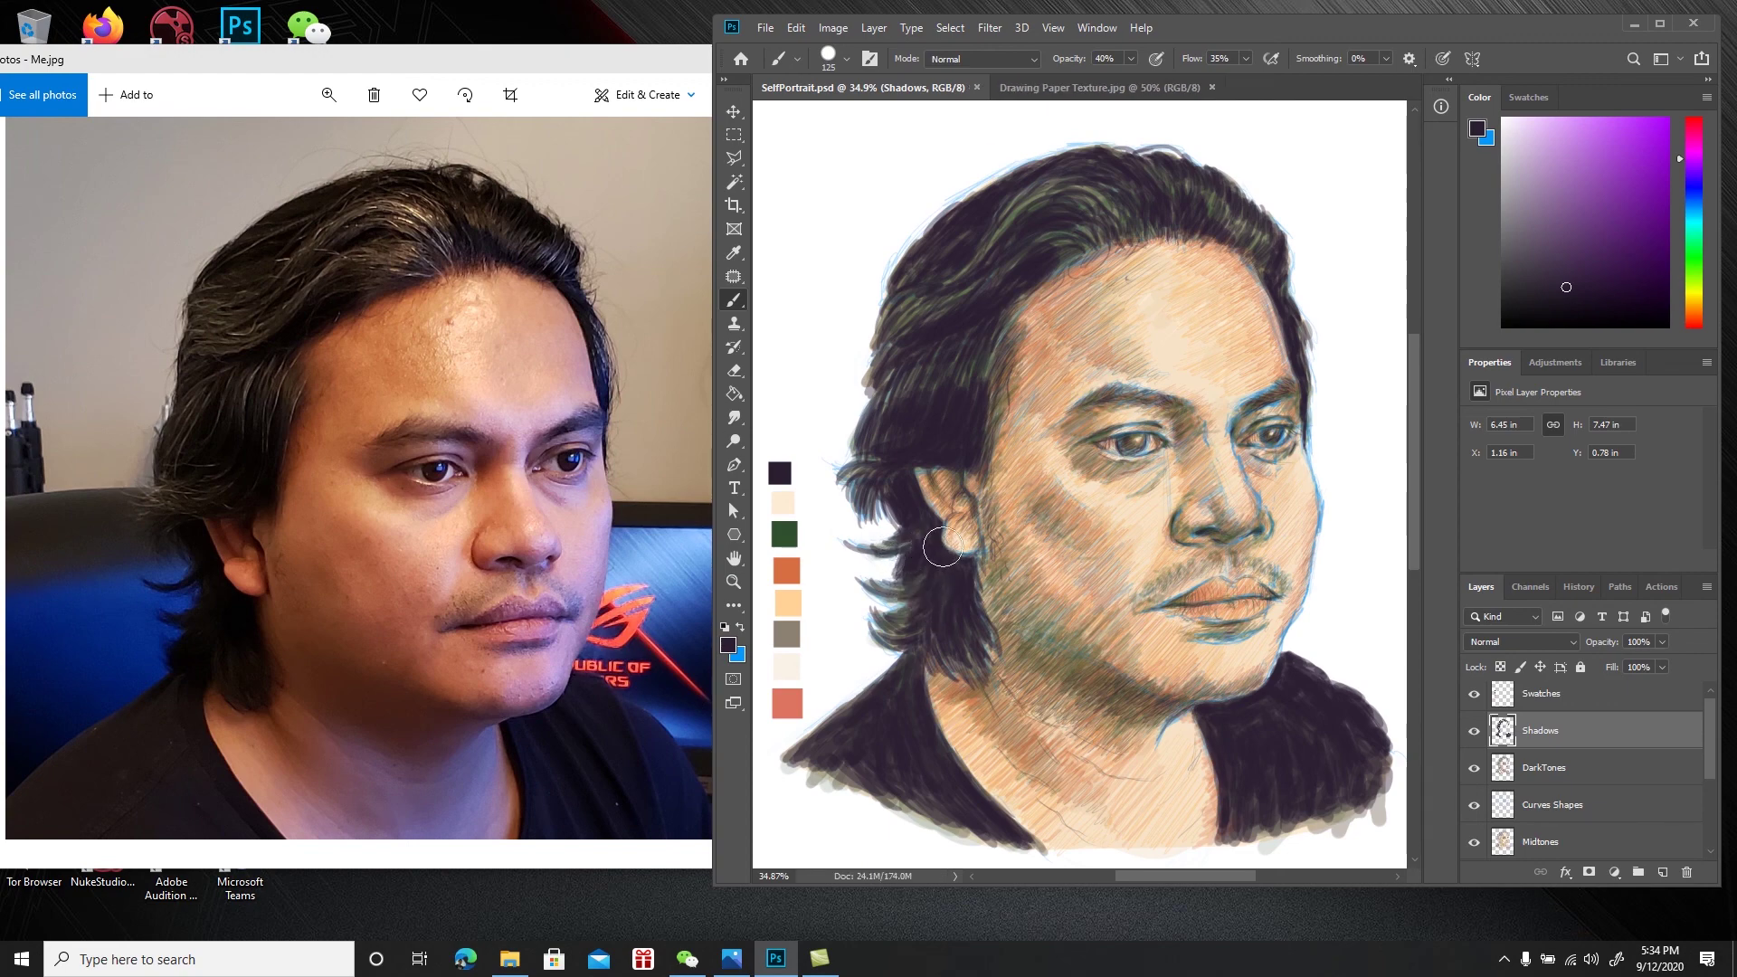
# Add a new layer directly above Layer 1 and name it BG
pyautogui.press('z')
pyautogui.moveTo(1052, 522)
pyautogui.mouseDown()
pyautogui.moveTo(1034, 524)
pyautogui.moveTo(1047, 504)
pyautogui.mouseUp()
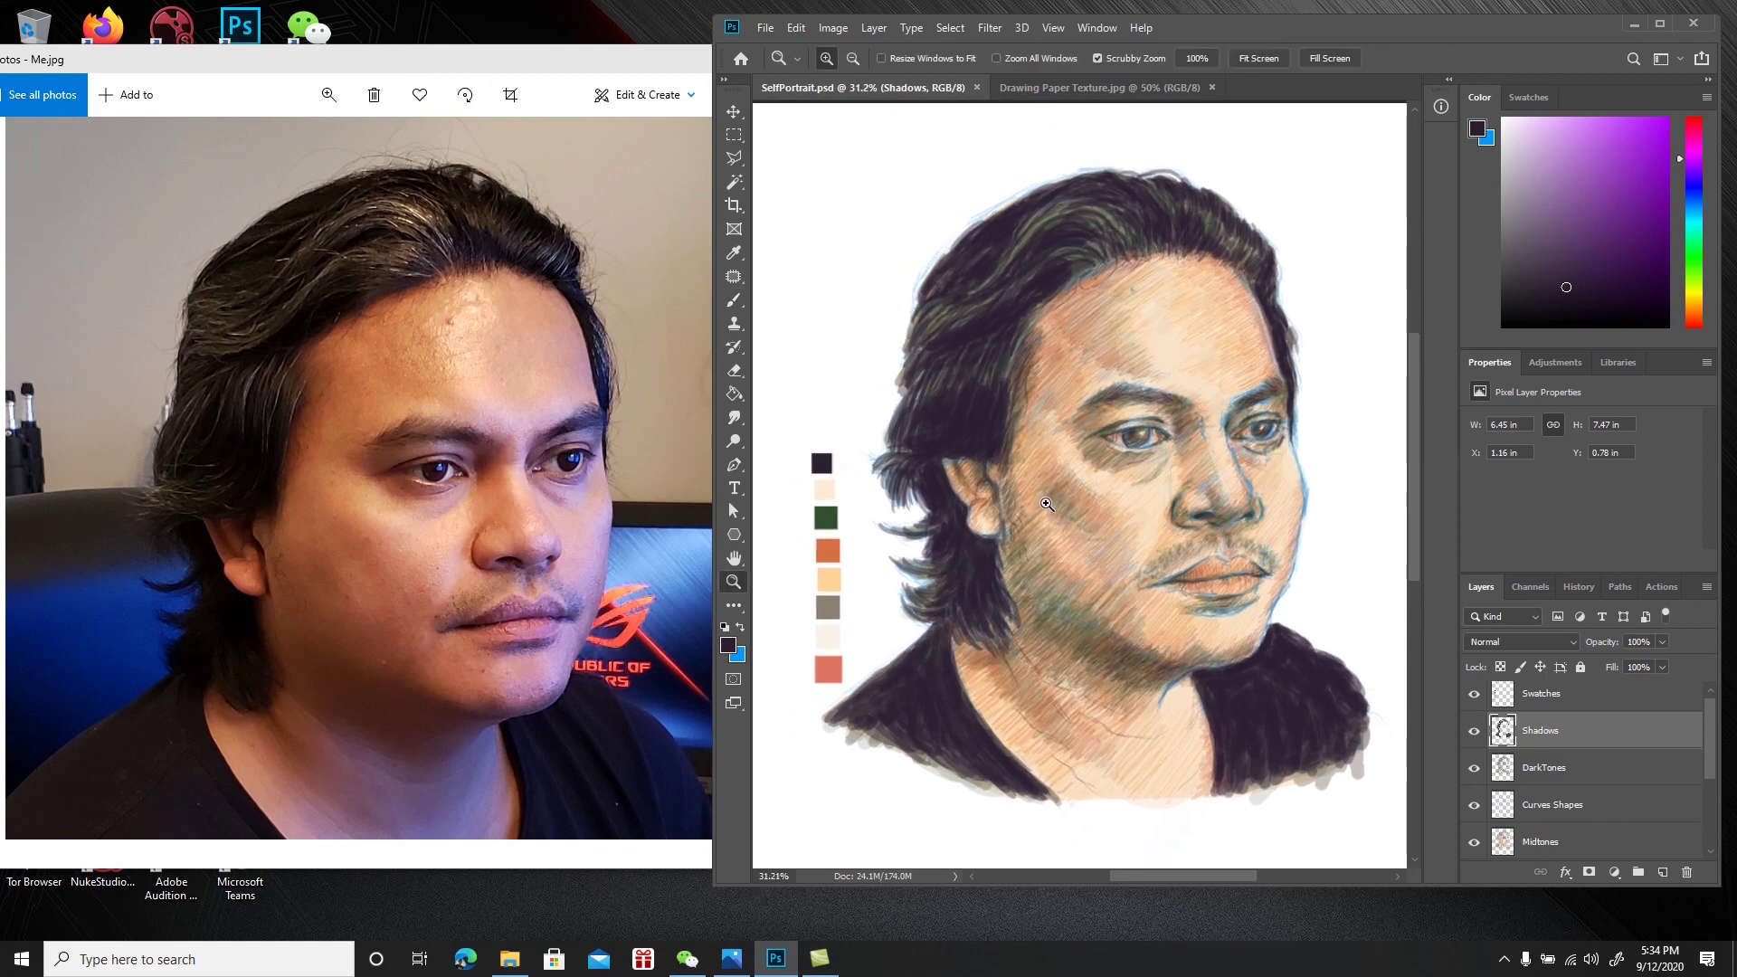
pyautogui.press('b')
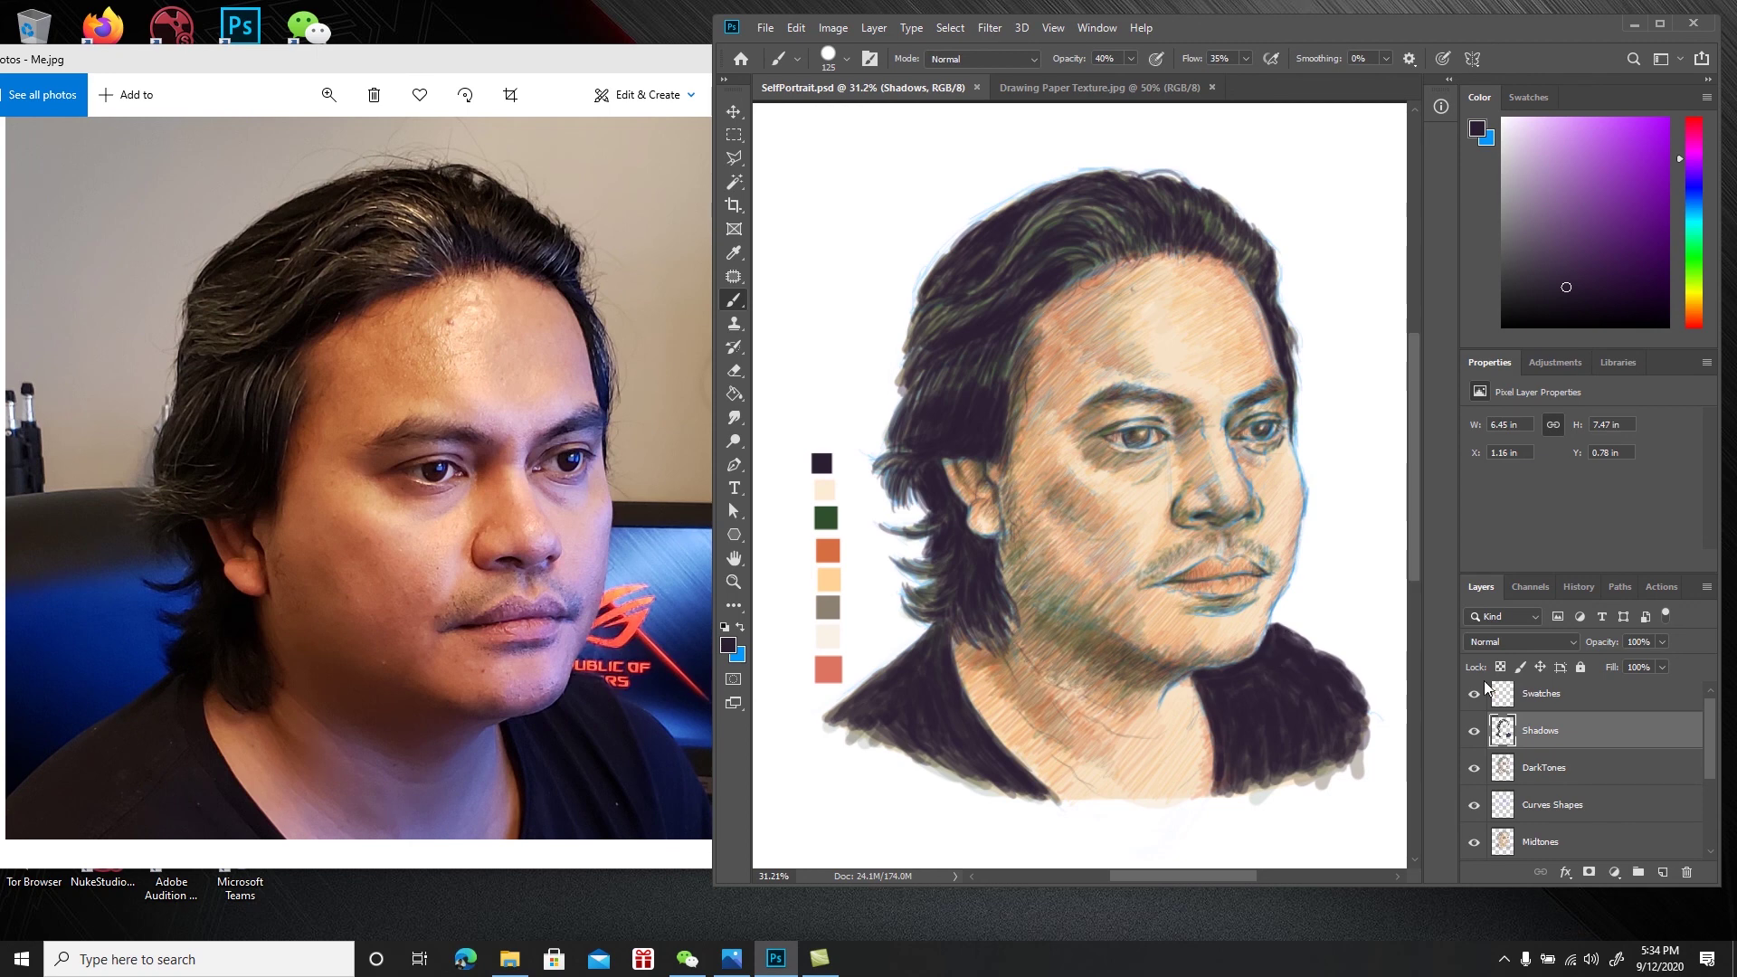
pyautogui.moveTo(1715, 770); pyautogui.dragTo(1713, 846)
pyautogui.click(1619, 814)
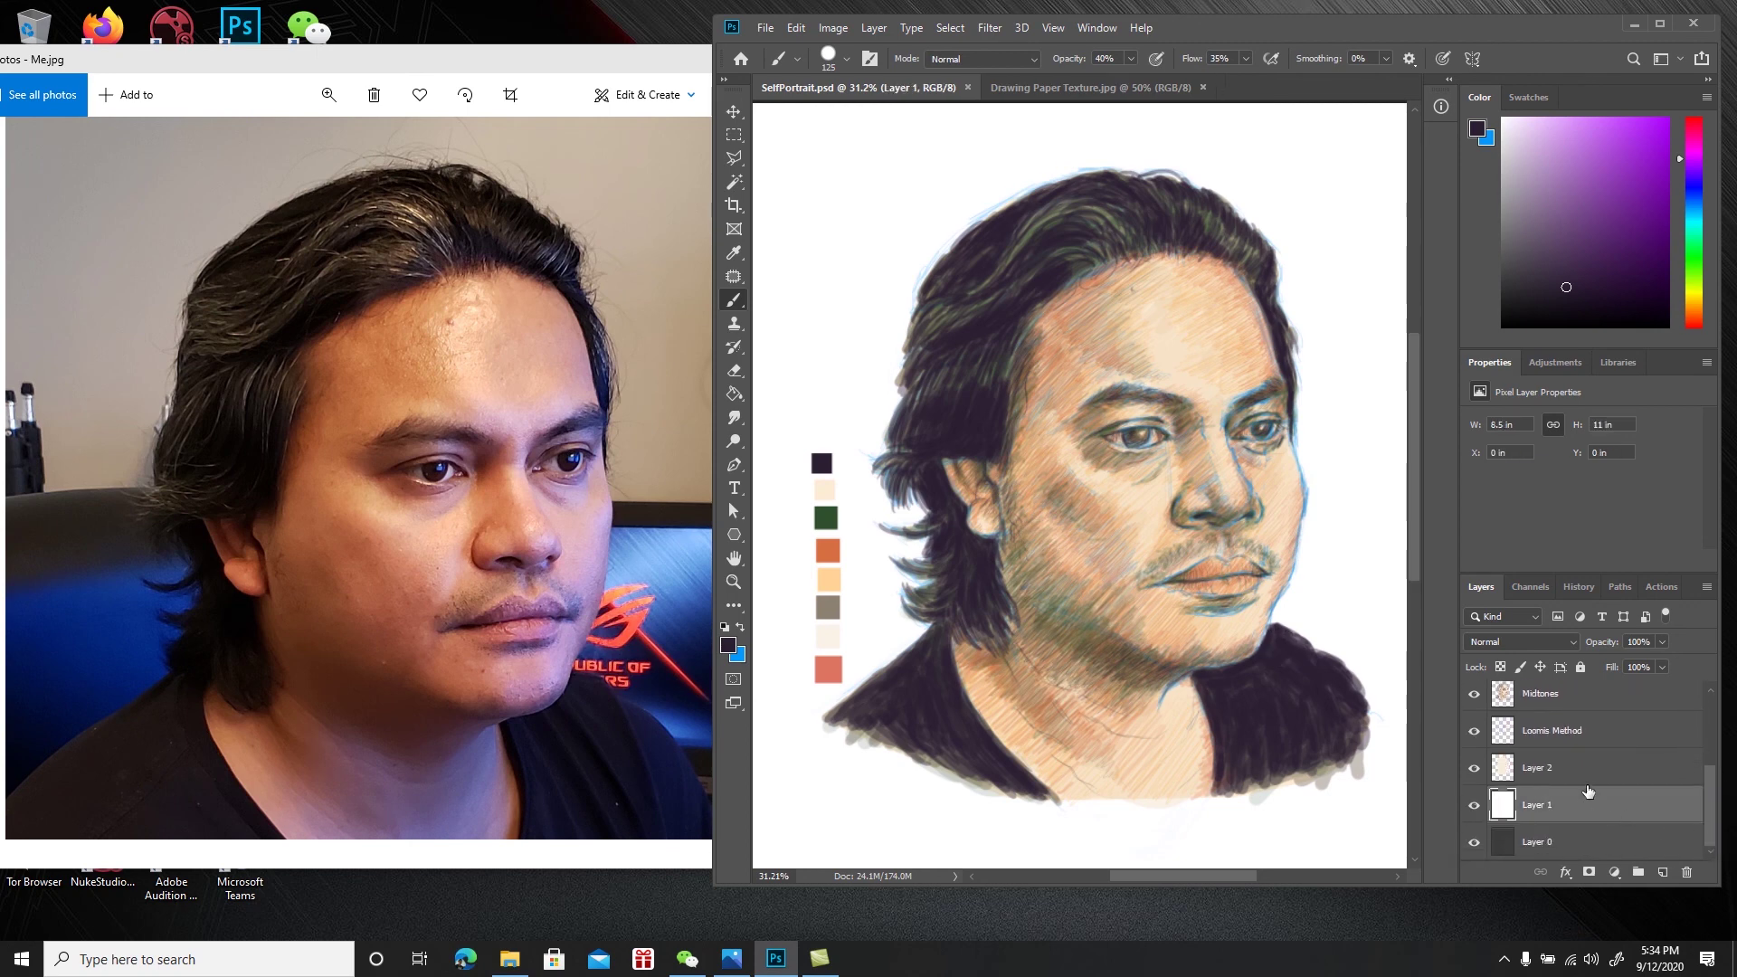
pyautogui.click(1664, 873)
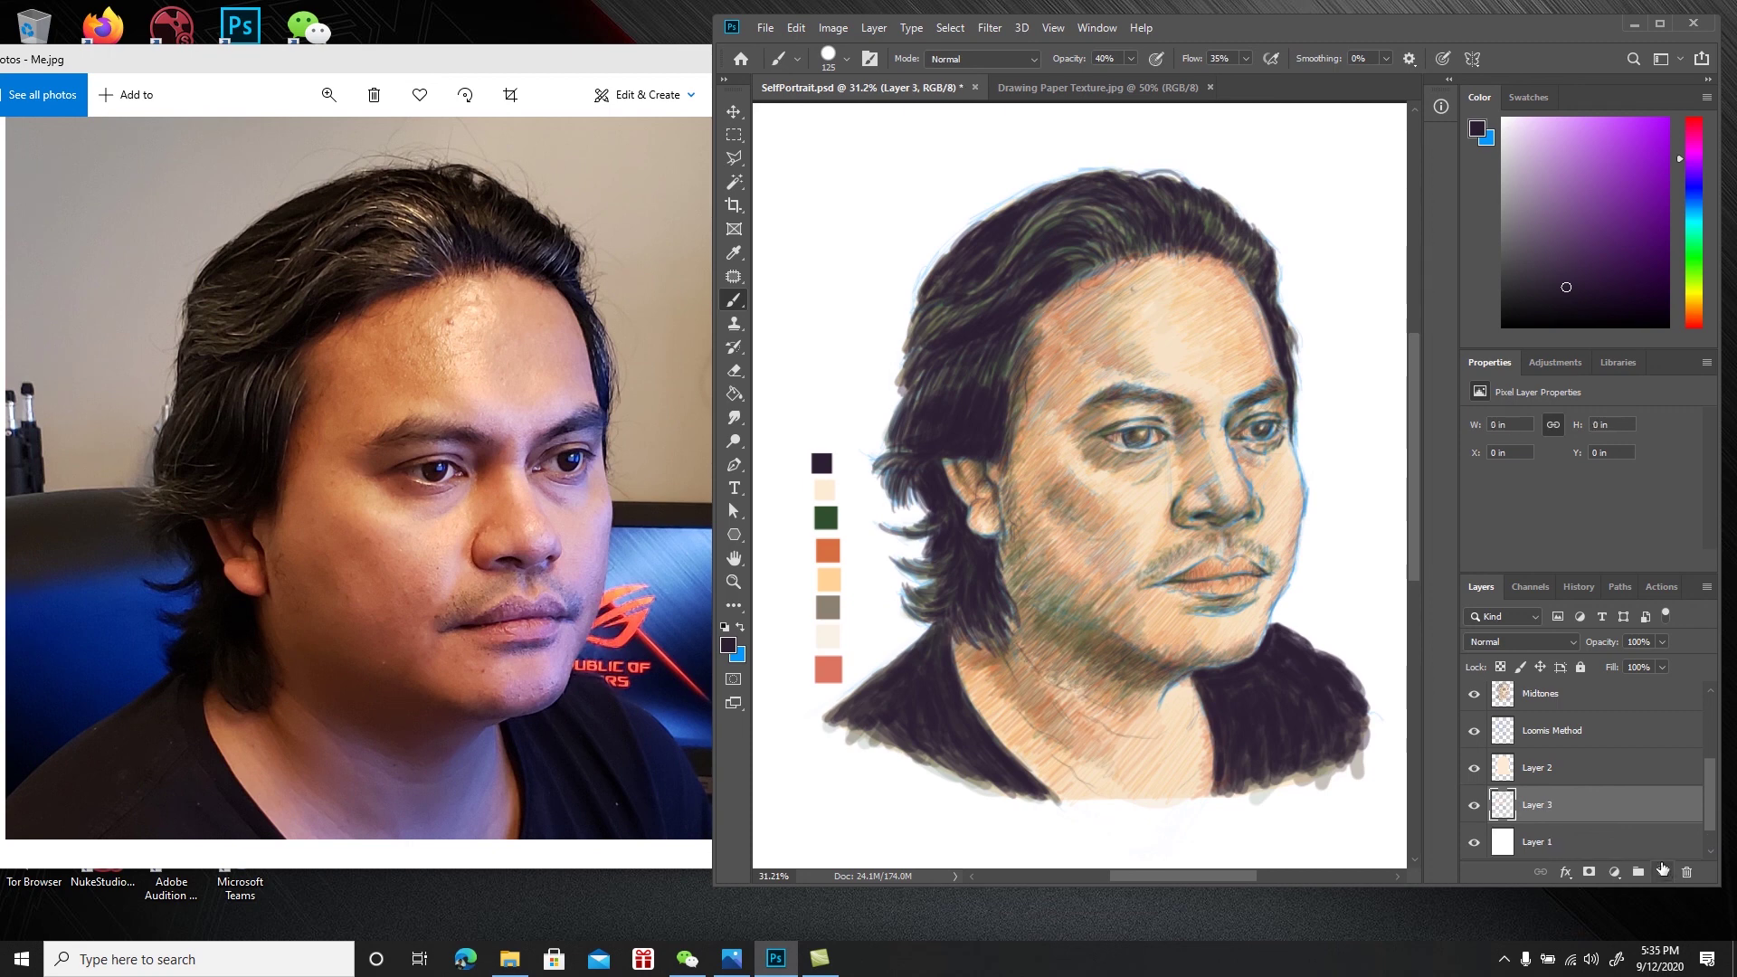
pyautogui.doubleClick(1541, 807)
pyautogui.write('BG')
pyautogui.press('Return')
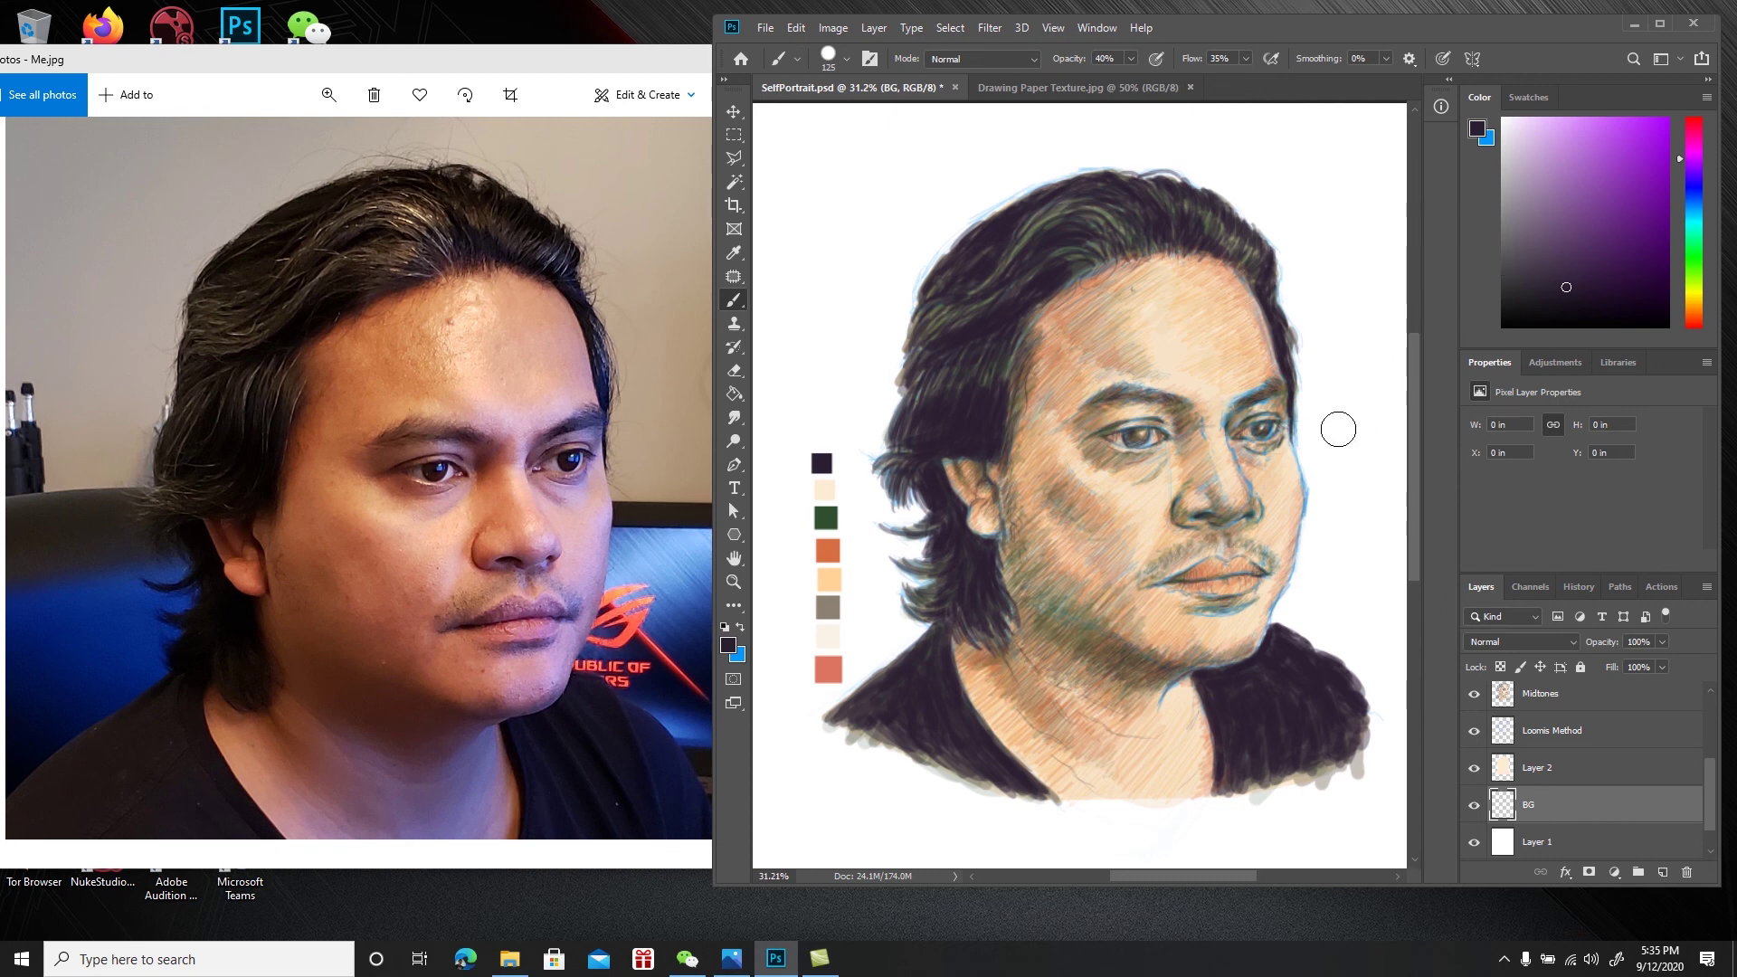
pyautogui.press('x')
pyautogui.press('x')
pyautogui.moveTo(1302, 601); pyautogui.dragTo(1311, 590)
pyautogui.press('m')
pyautogui.moveTo(1336, 574); pyautogui.dragTo(1285, 627)
pyautogui.press('Delete')
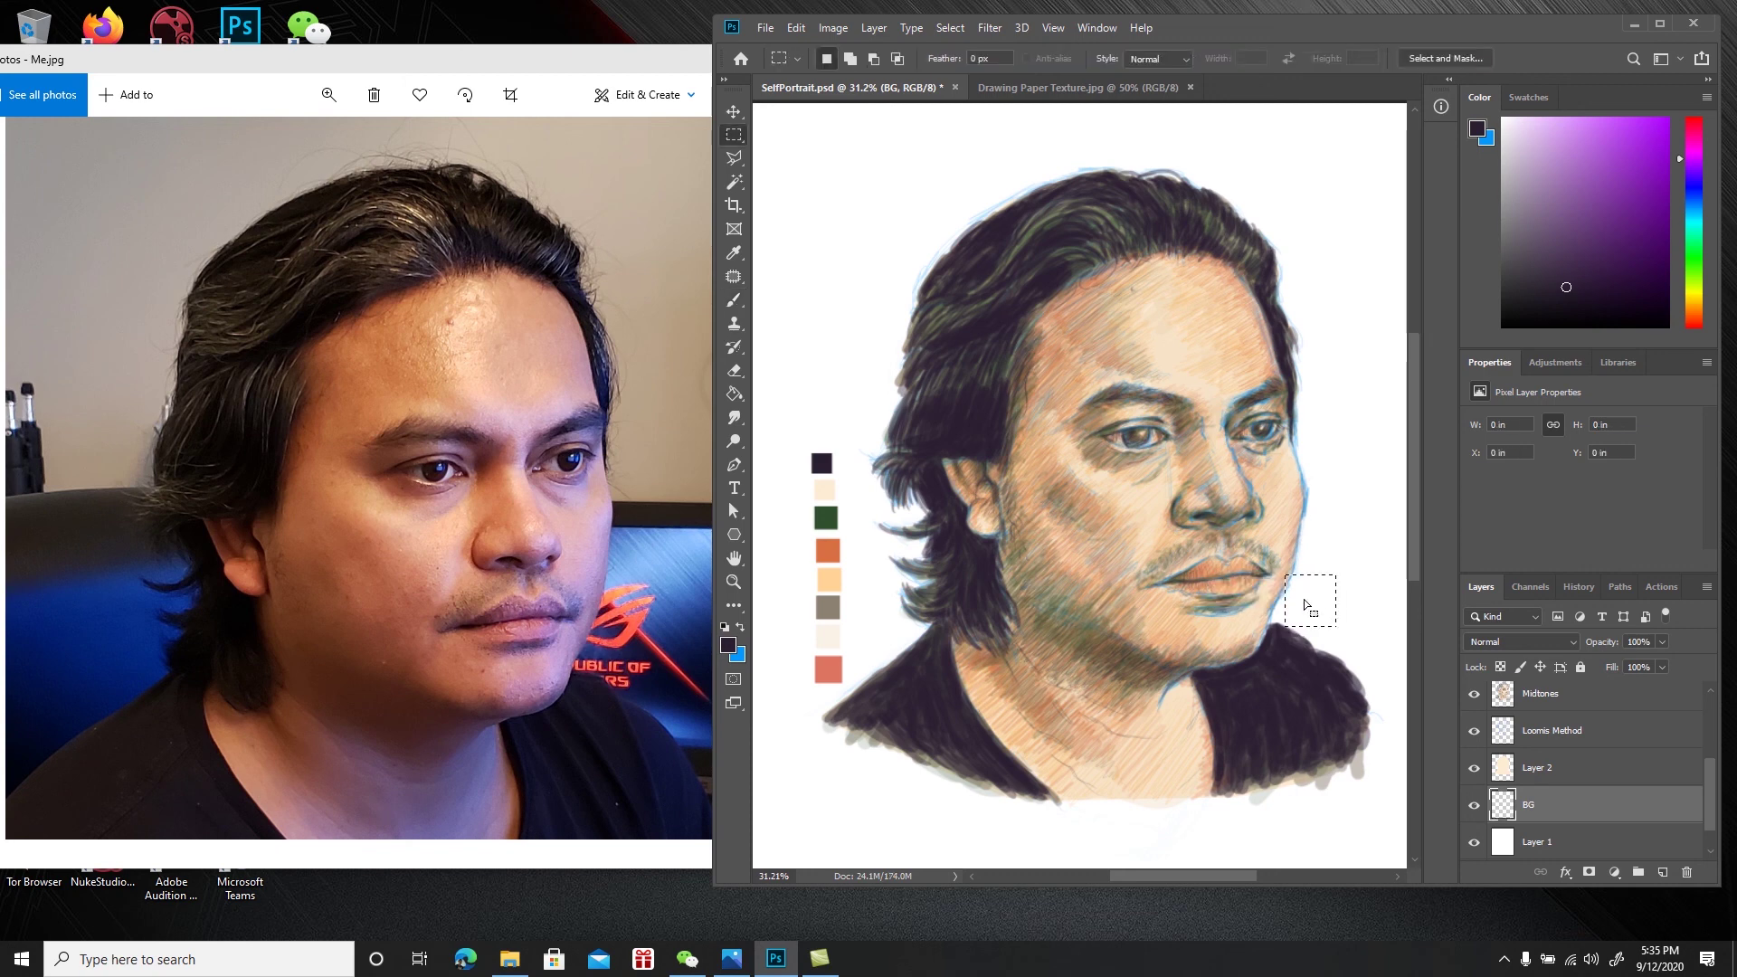
pyautogui.hotkey('ctrl', 'd')
pyautogui.press('b')
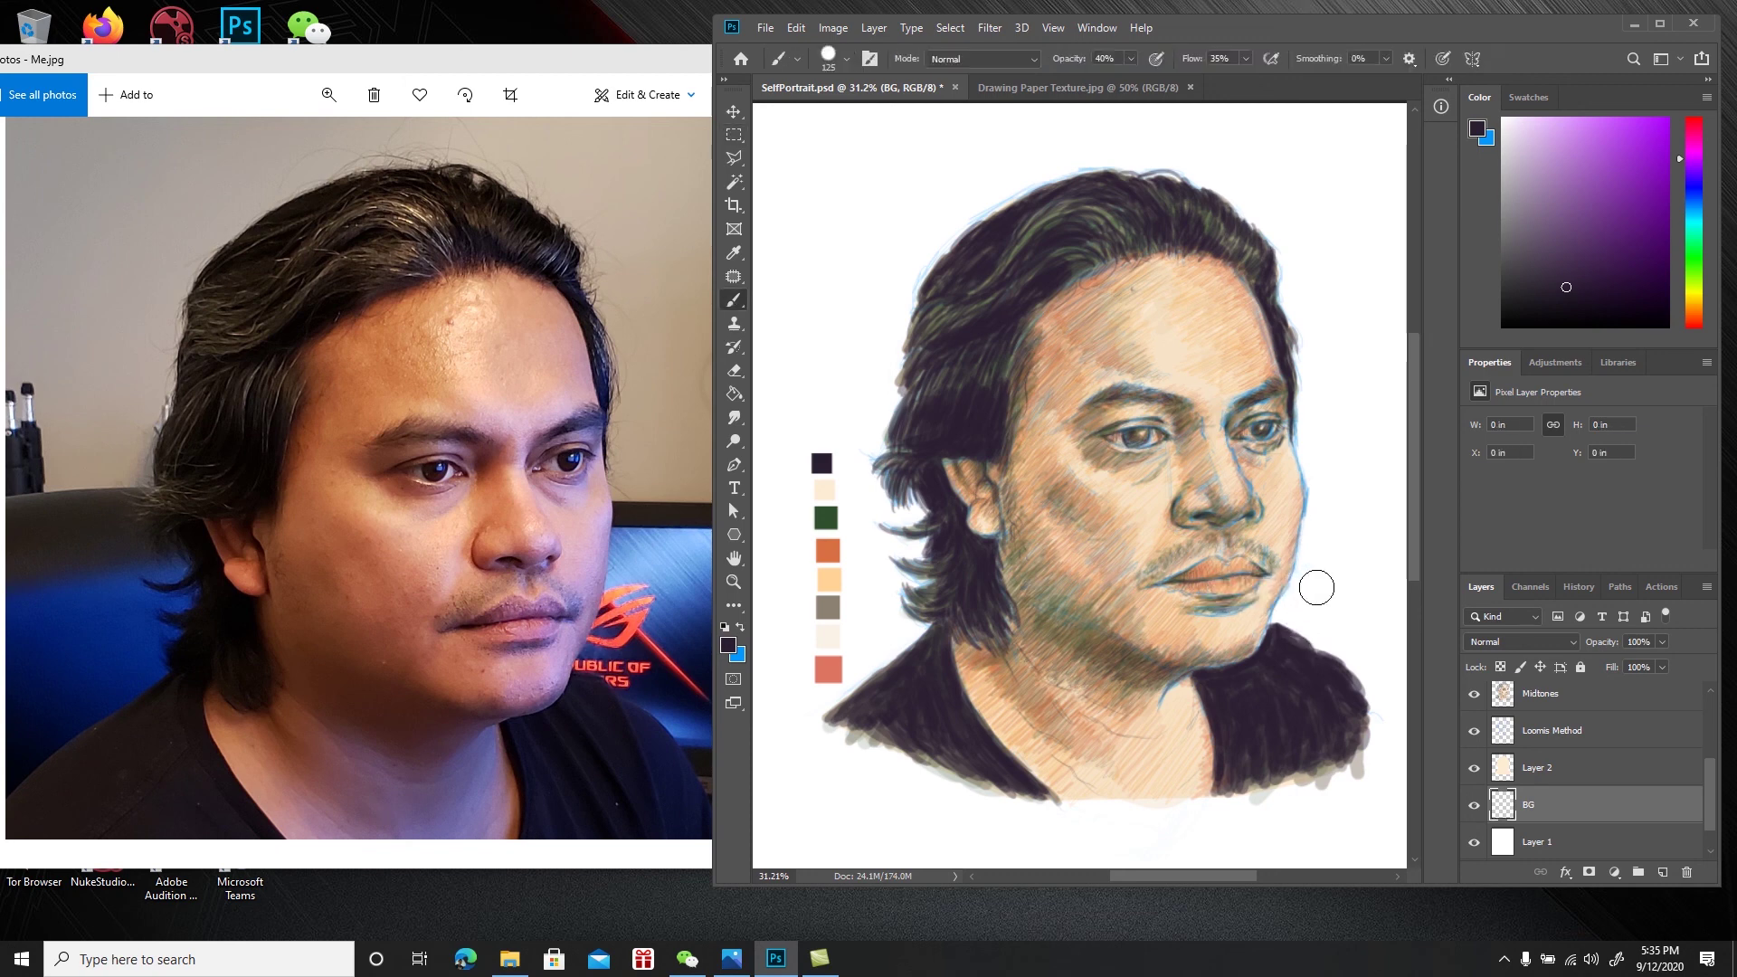
# Switch to the bright blue and paint it on the BG layer between the far cheek, the jaw and the far shoulder
pyautogui.press('x')
pyautogui.moveTo(1315, 583); pyautogui.dragTo(1306, 595)
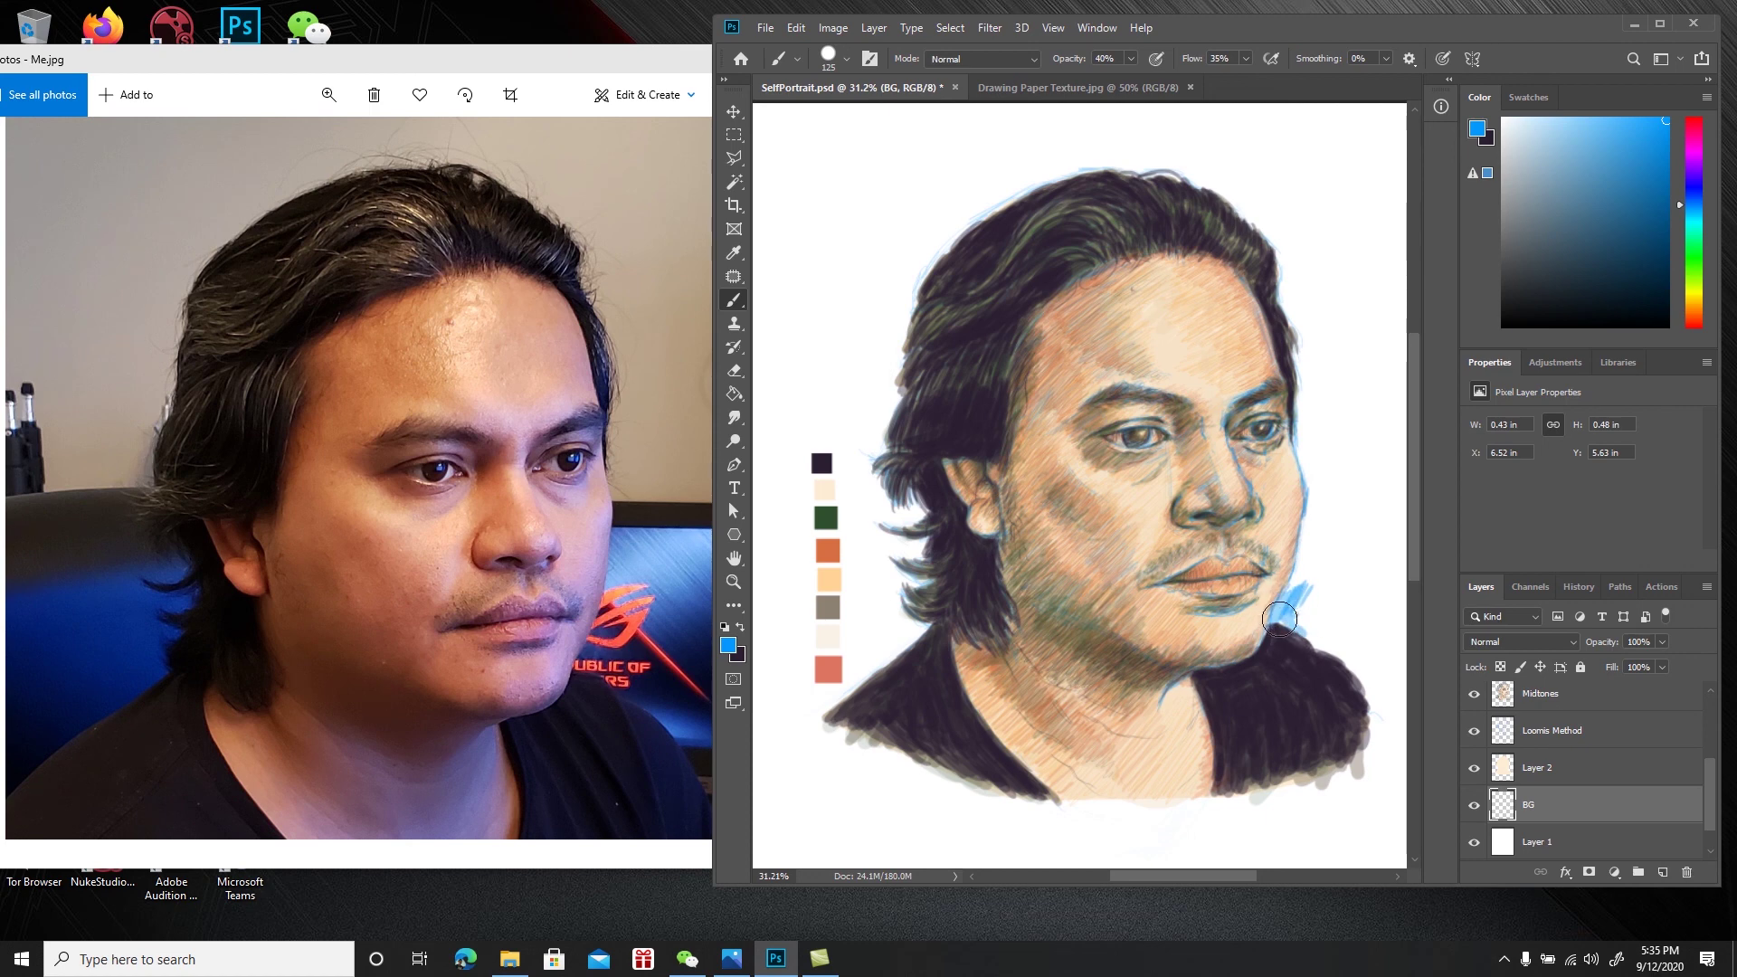
pyautogui.moveTo(1292, 611)
pyautogui.mouseDown()
pyautogui.moveTo(1321, 632)
pyautogui.moveTo(1285, 619)
pyautogui.moveTo(1342, 653)
pyautogui.moveTo(1311, 617)
pyautogui.moveTo(1314, 560)
pyautogui.moveTo(1273, 620)
pyautogui.moveTo(1301, 556)
pyautogui.mouseUp()
pyautogui.moveTo(1315, 492); pyautogui.dragTo(1302, 566)
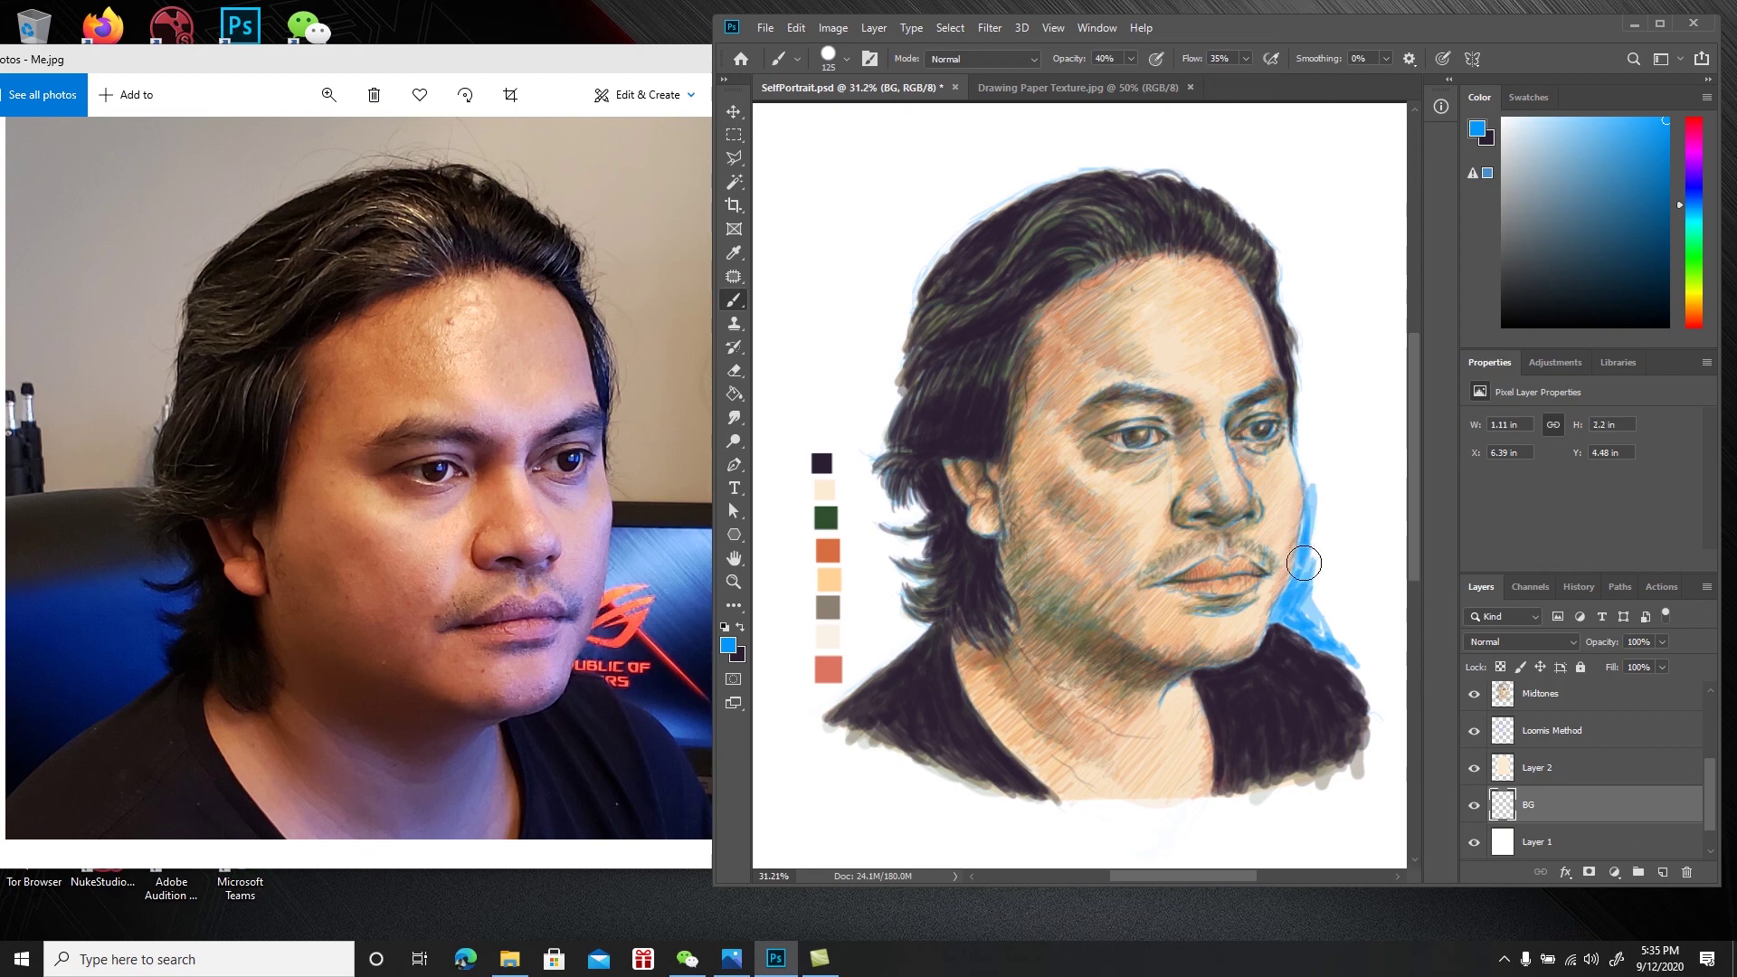
# Extend the blue background up along the far side of the face and hair, and widen it beside the jaw
pyautogui.hotkey('ctrl', '-')
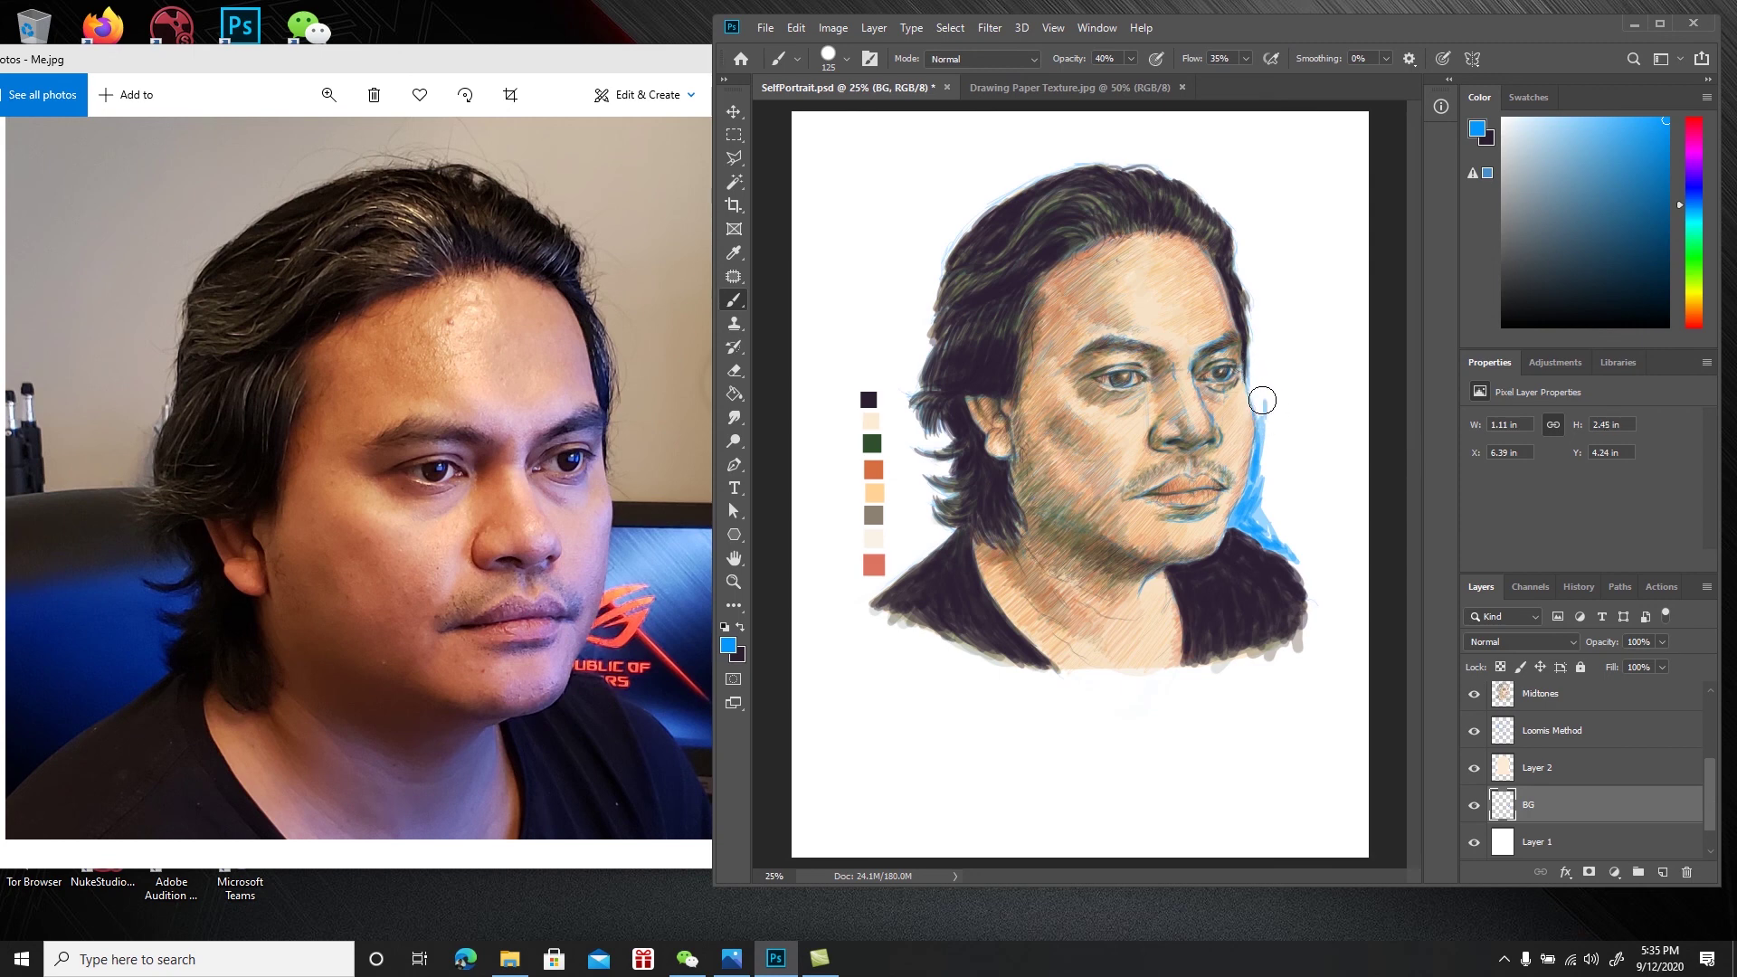
pyautogui.moveTo(1256, 366); pyautogui.dragTo(1250, 377)
pyautogui.moveTo(1264, 451); pyautogui.dragTo(1259, 394)
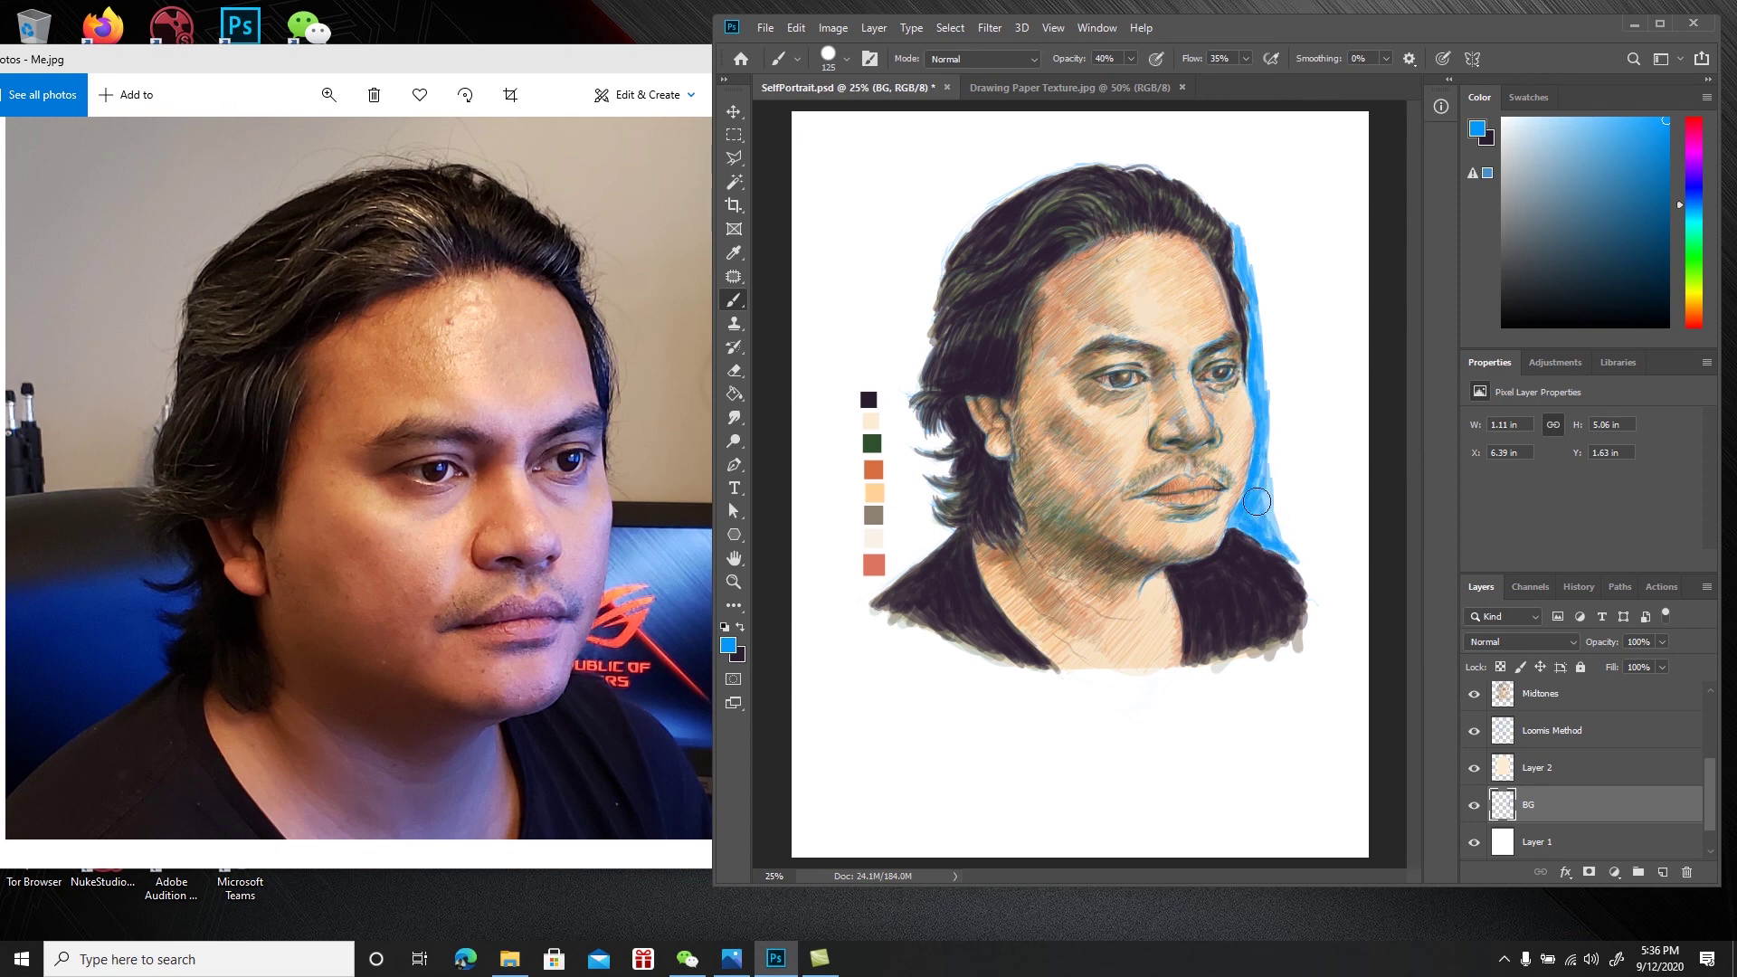
pyautogui.moveTo(1266, 467); pyautogui.dragTo(1268, 523)
pyautogui.moveTo(1278, 456); pyautogui.dragTo(1283, 531)
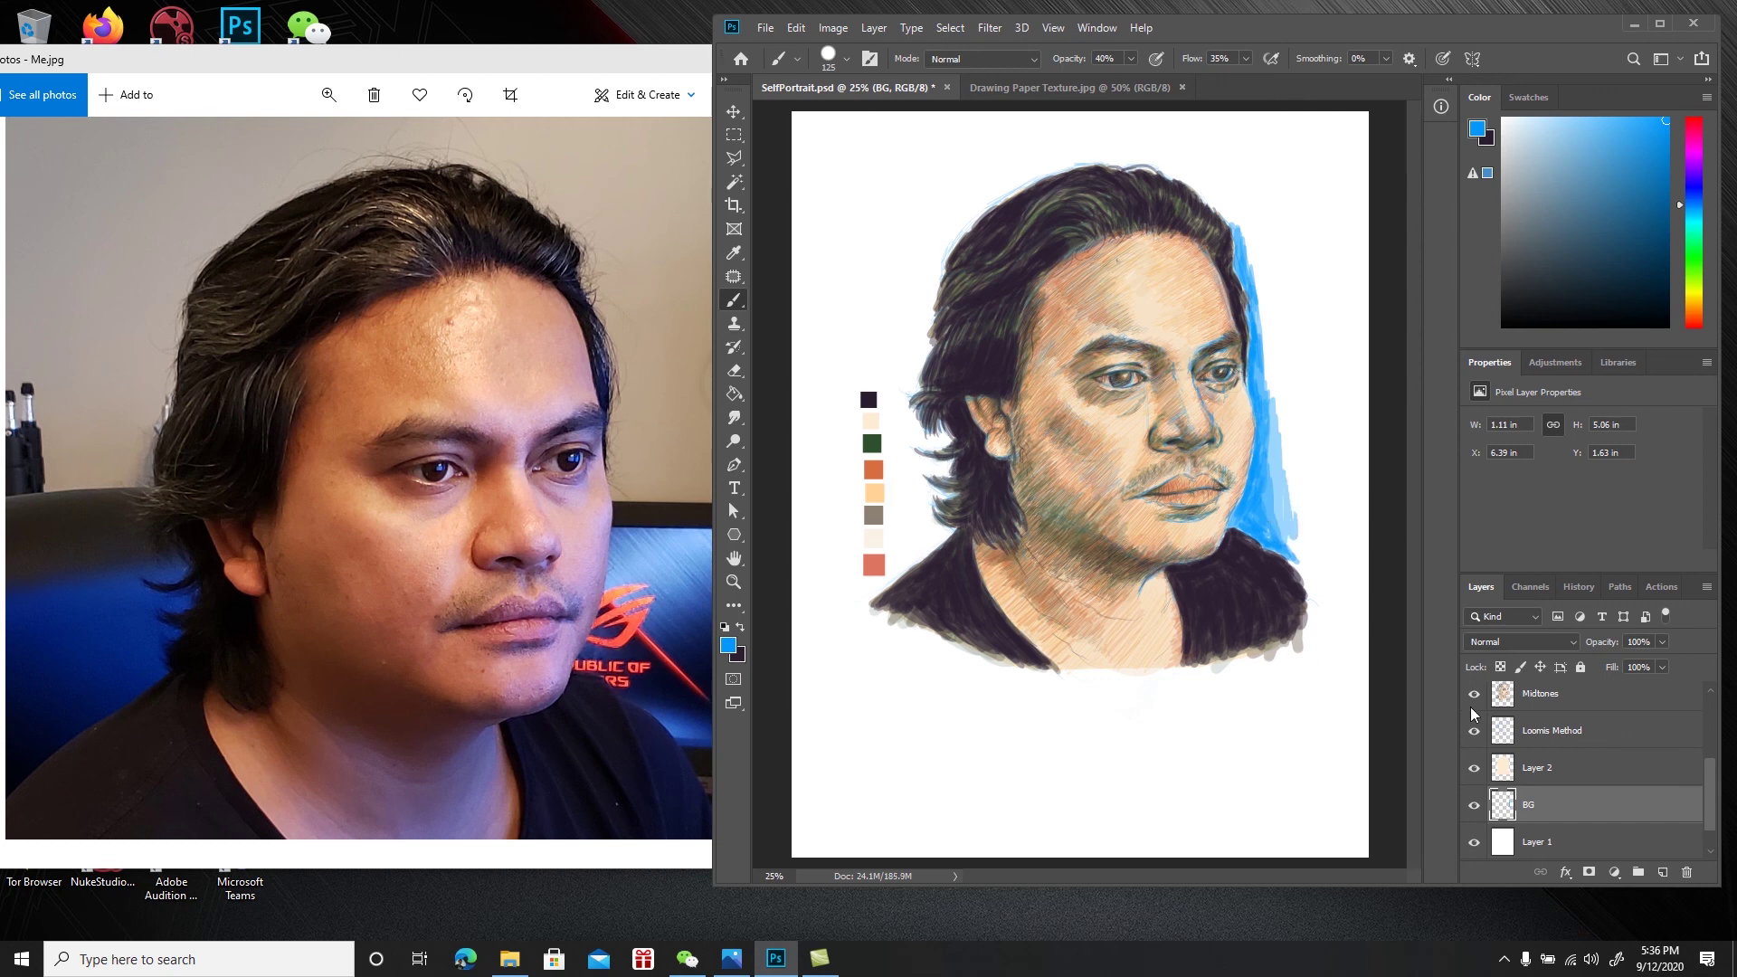
# Hide the Swatches layer and paint blue behind the back of the hair and above the near shoulder on the BG layer
pyautogui.moveTo(1713, 767); pyautogui.dragTo(1722, 712)
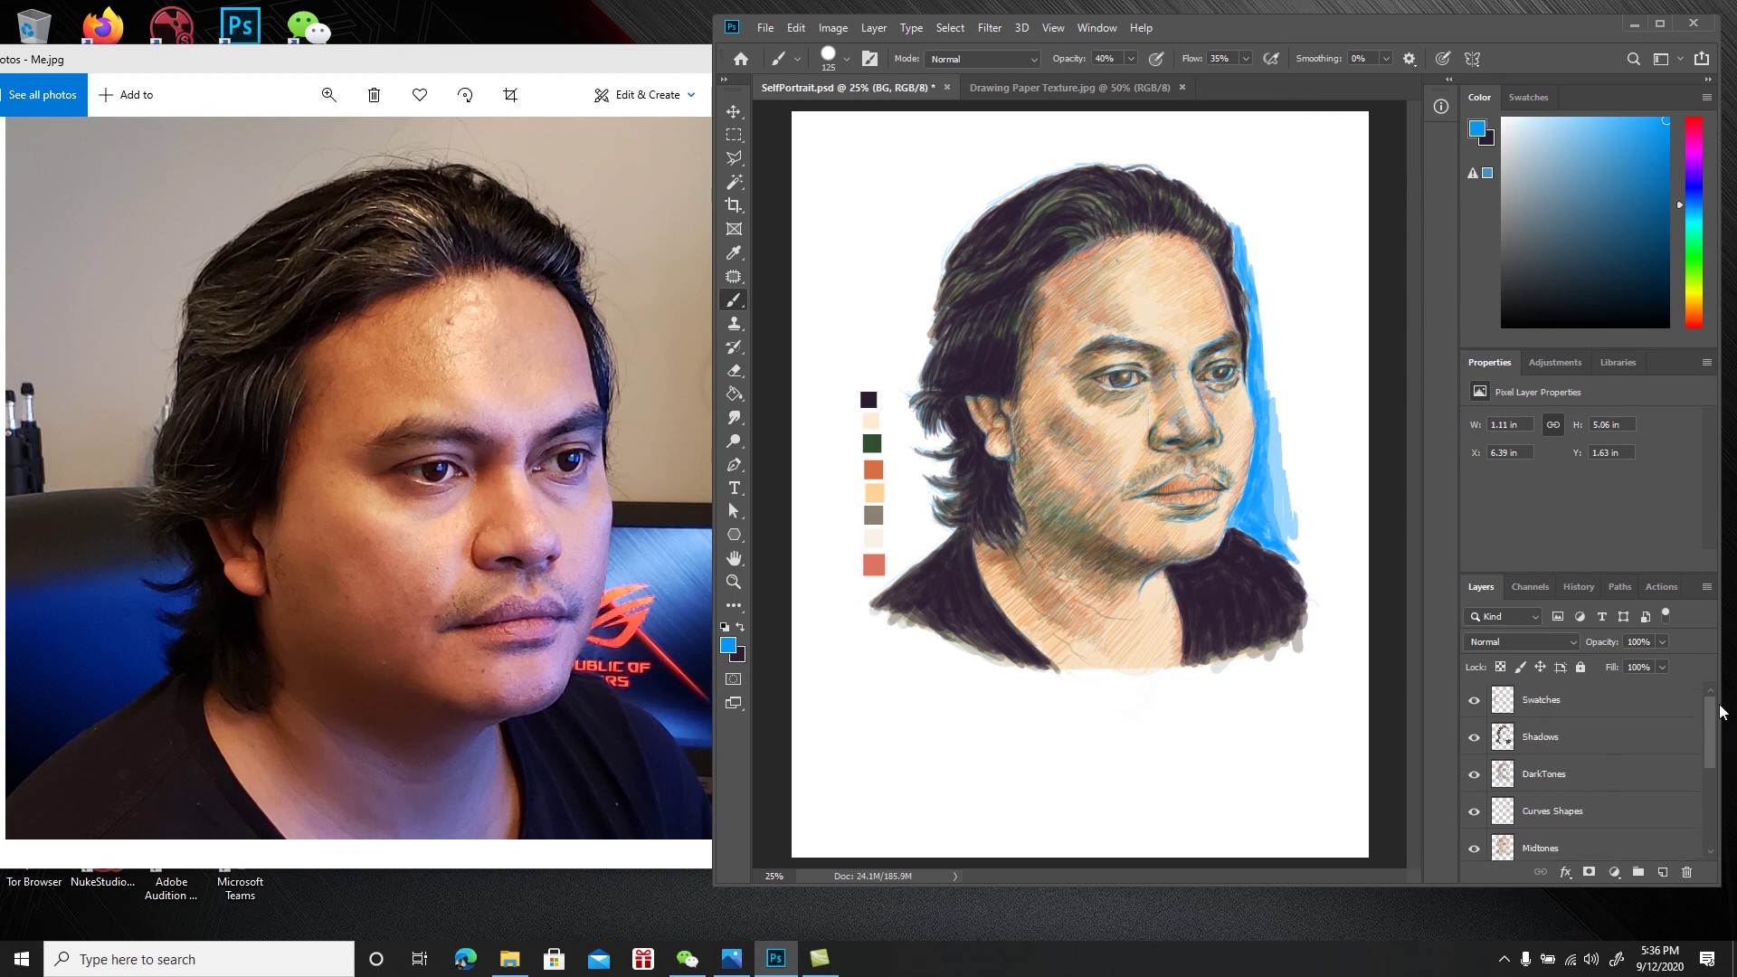
pyautogui.click(1475, 700)
pyautogui.moveTo(1711, 723); pyautogui.dragTo(1699, 800)
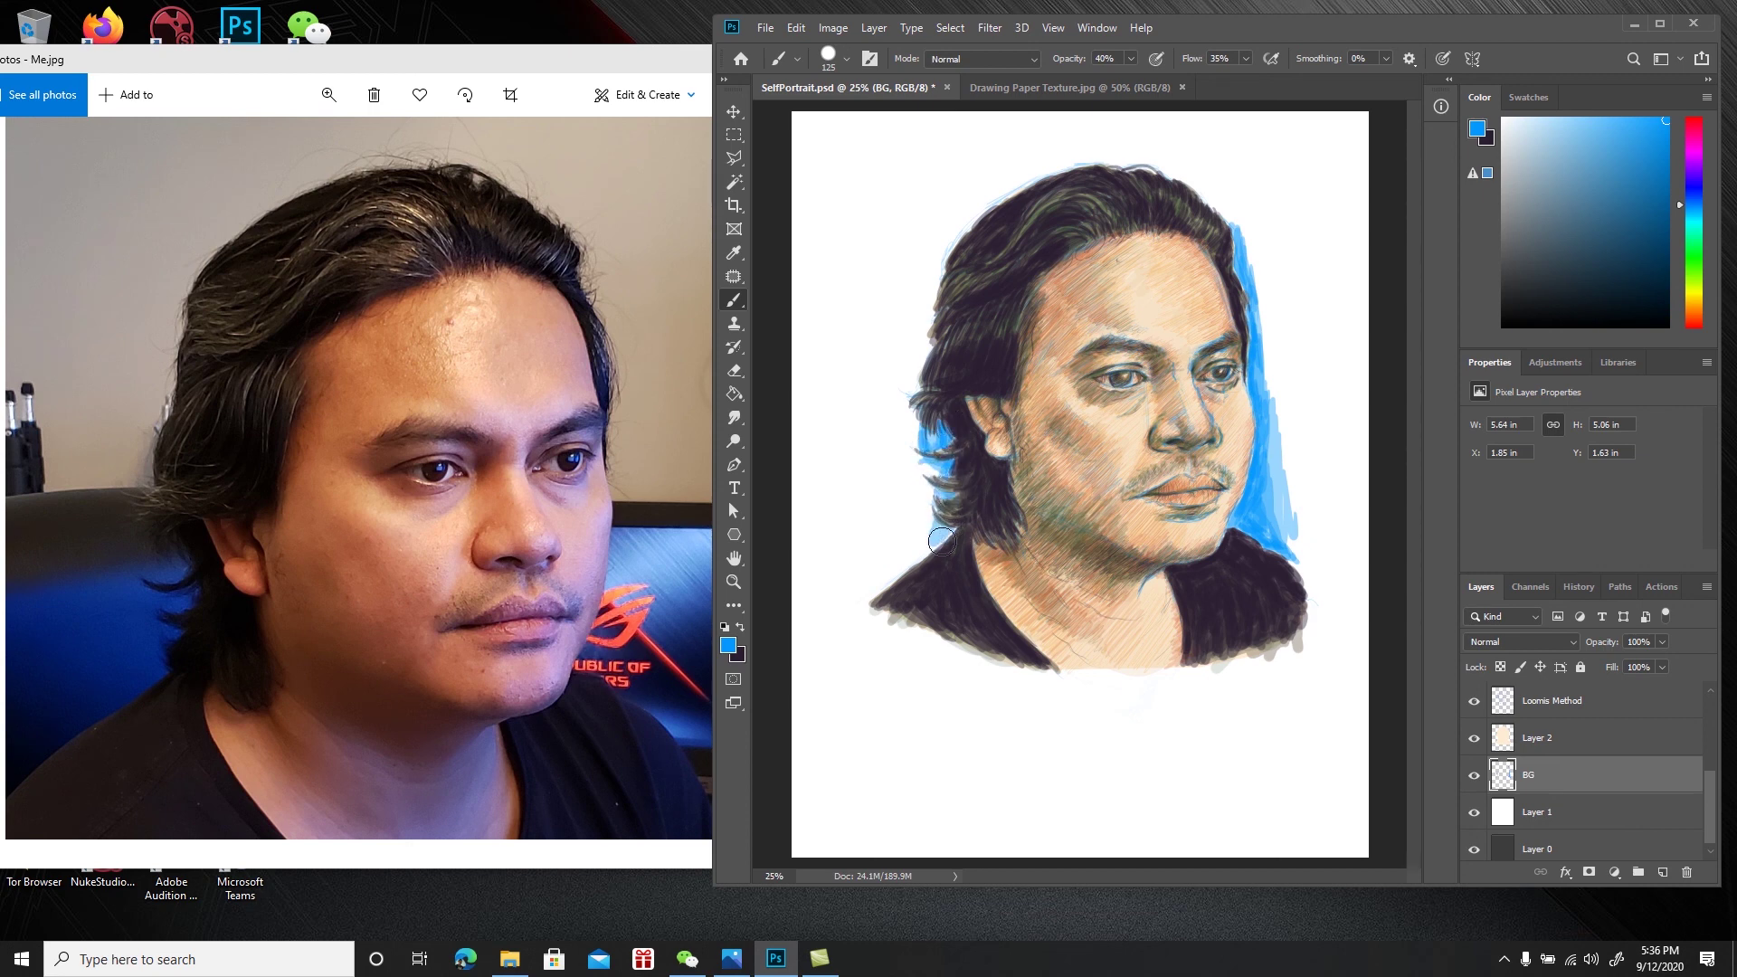
pyautogui.moveTo(884, 588)
pyautogui.mouseDown()
pyautogui.moveTo(925, 519)
pyautogui.moveTo(913, 559)
pyautogui.mouseUp()
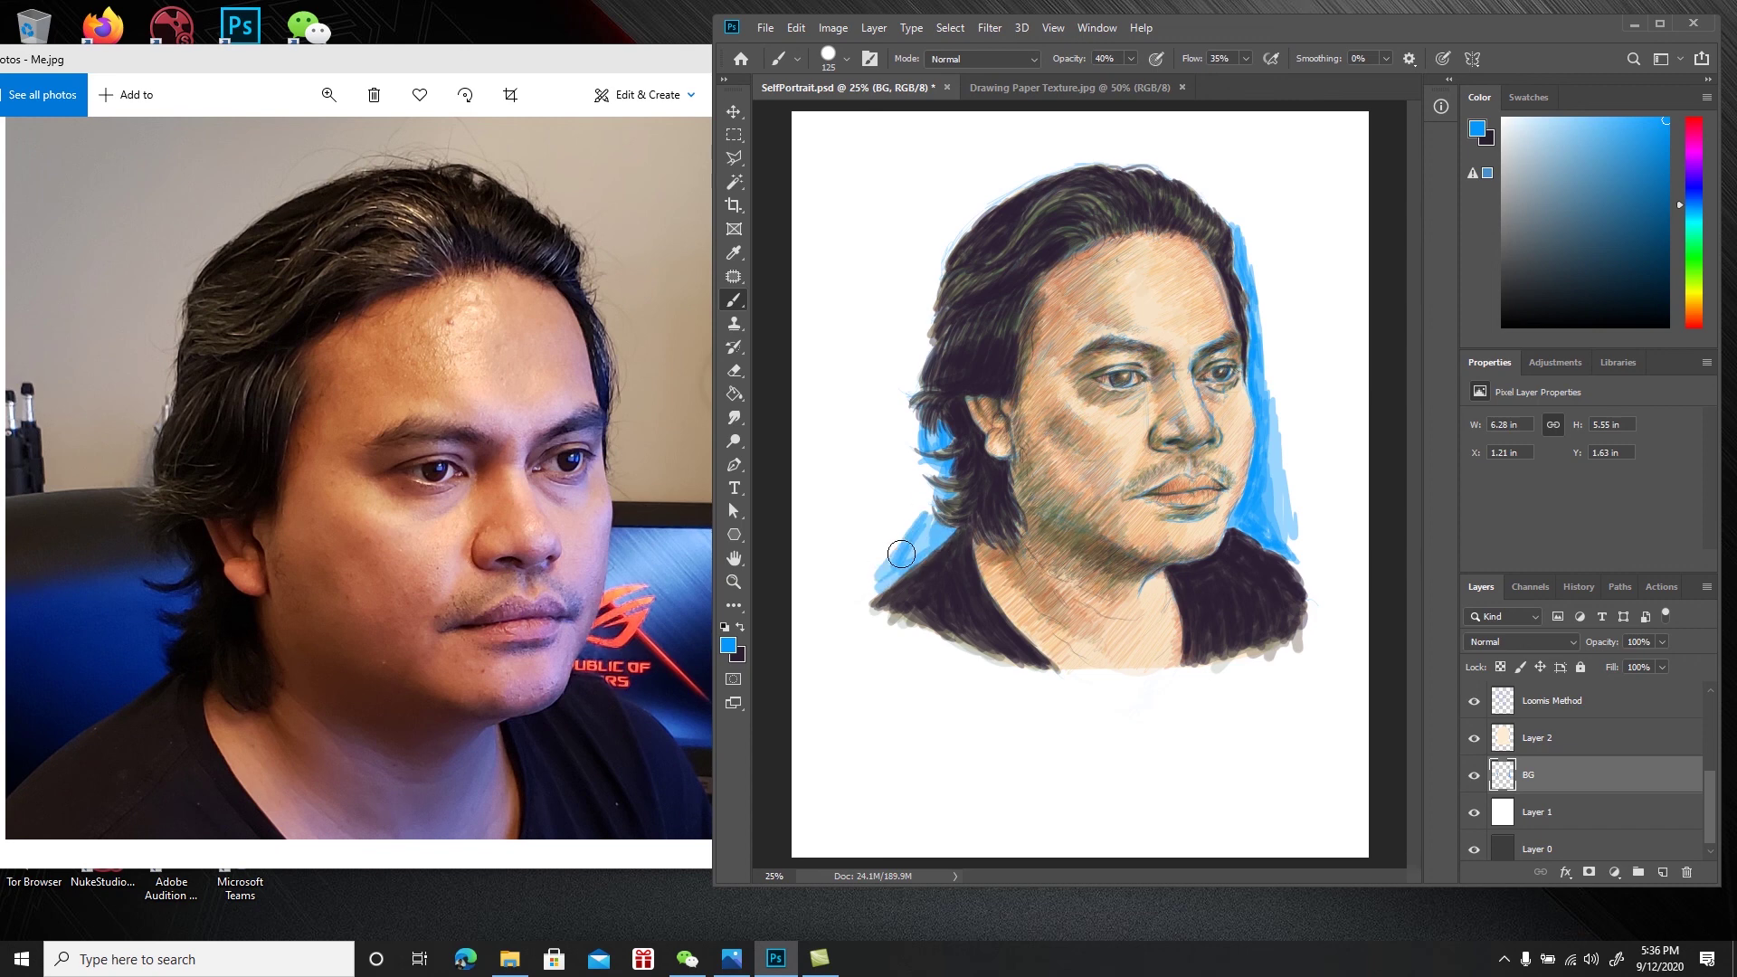
pyautogui.moveTo(936, 471)
pyautogui.mouseDown()
pyautogui.moveTo(916, 488)
pyautogui.moveTo(929, 525)
pyautogui.mouseUp()
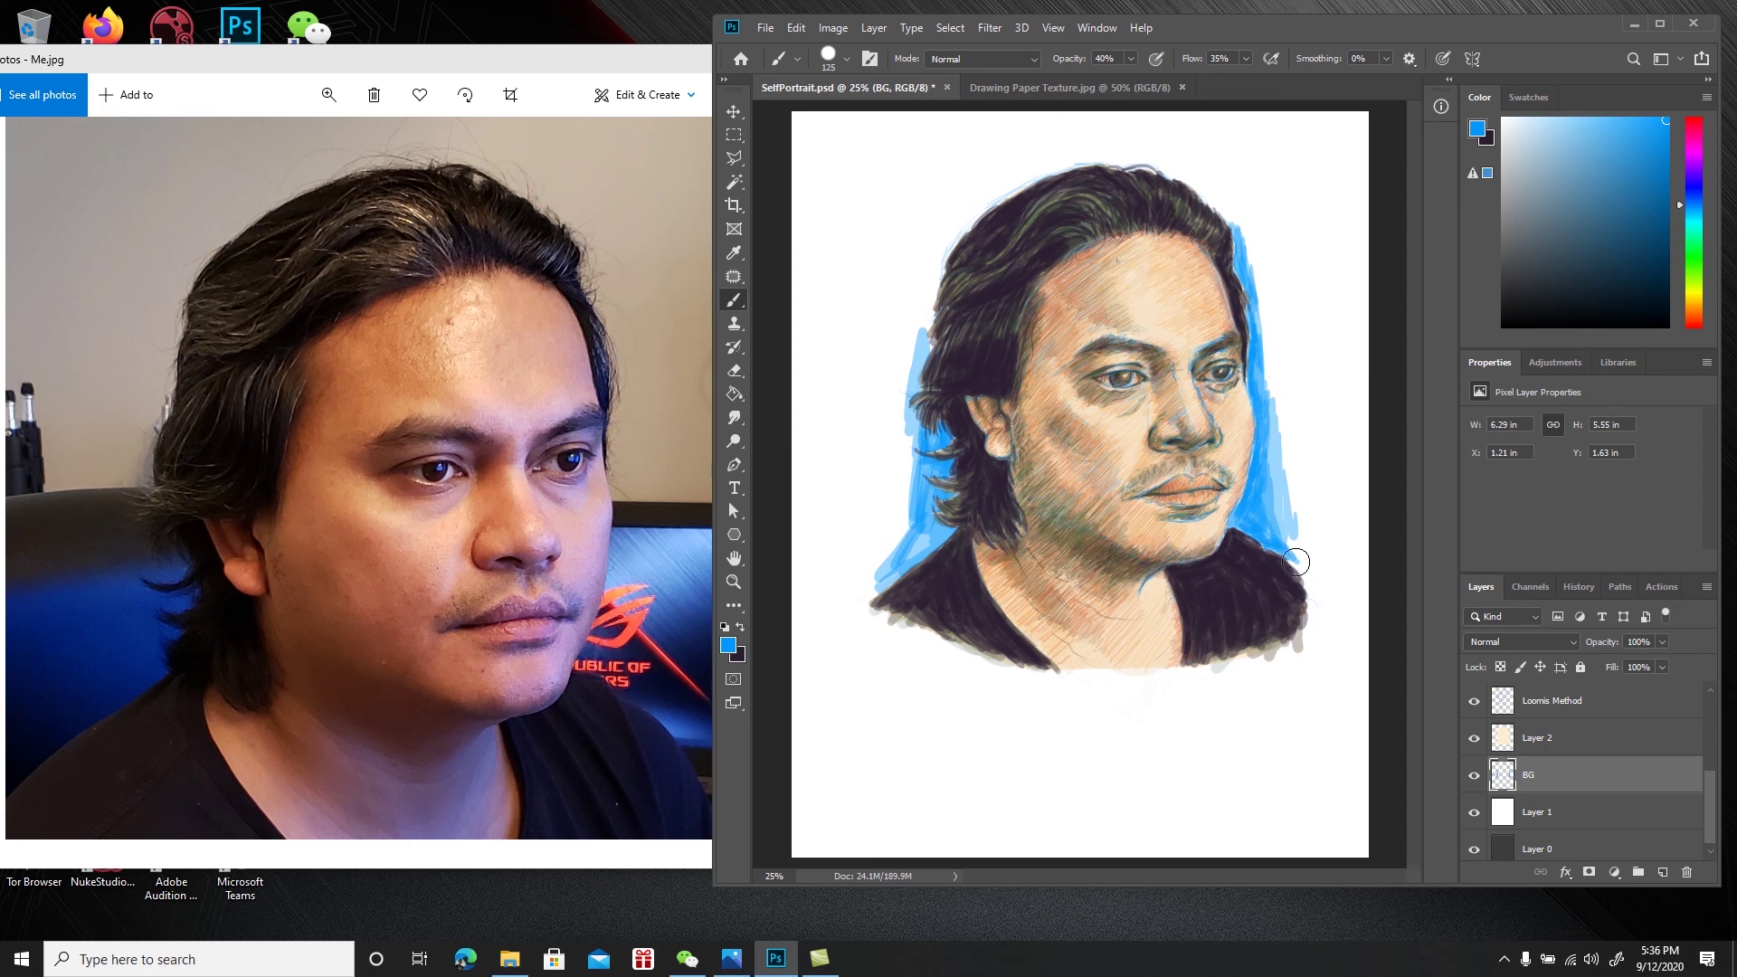
# Extend the blue over the far shoulder and carry it around the top and back of the hair
pyautogui.moveTo(1284, 509); pyautogui.dragTo(1270, 511)
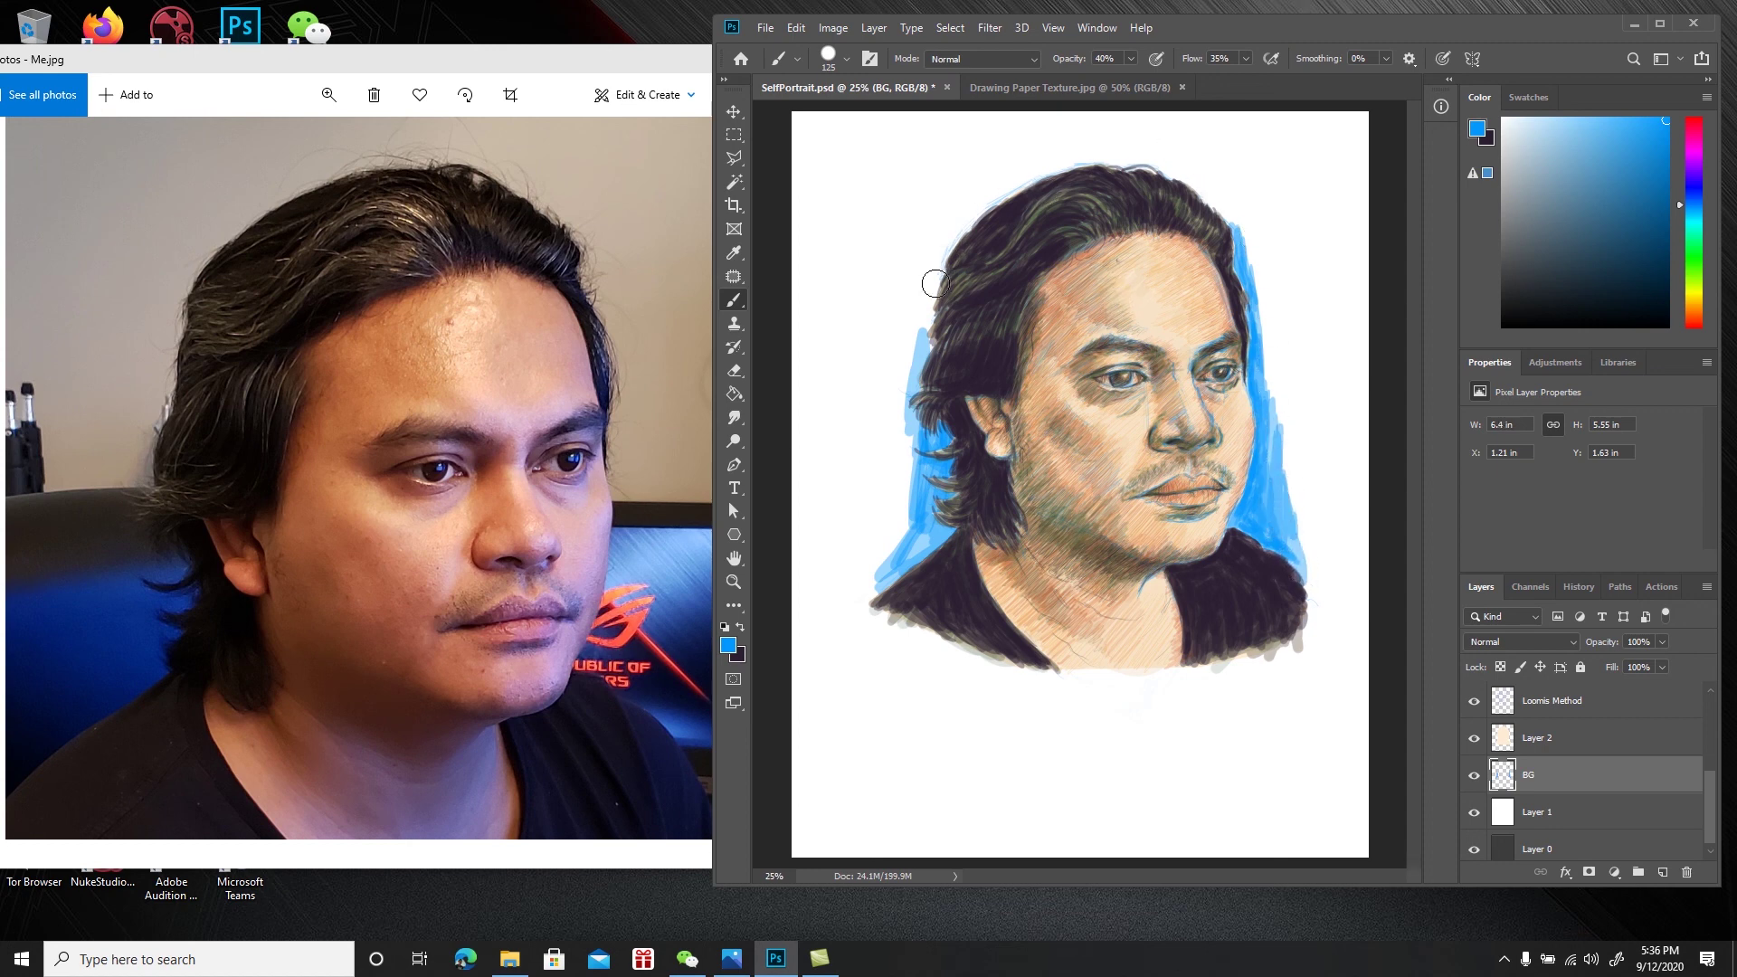
pyautogui.moveTo(937, 263)
pyautogui.mouseDown()
pyautogui.moveTo(925, 297)
pyautogui.moveTo(999, 204)
pyautogui.mouseUp()
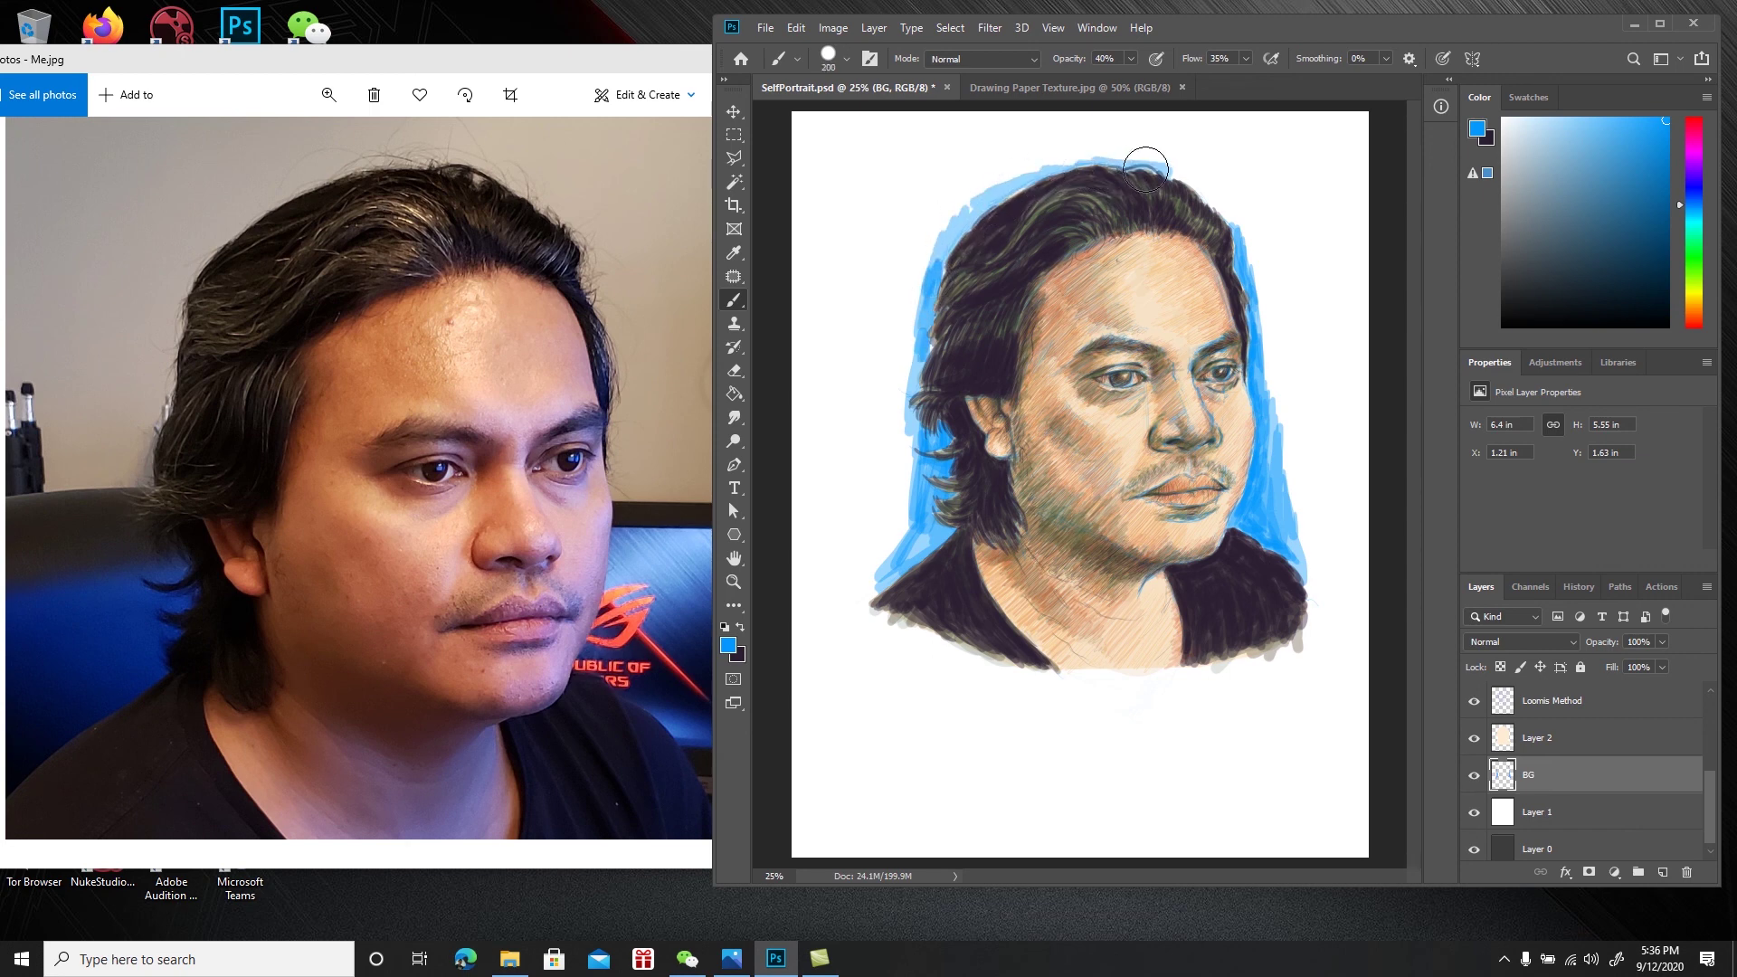
pyautogui.moveTo(1203, 201)
pyautogui.mouseDown()
pyautogui.moveTo(1242, 231)
pyautogui.moveTo(1196, 169)
pyautogui.moveTo(1170, 176)
pyautogui.moveTo(1217, 204)
pyautogui.moveTo(1202, 172)
pyautogui.moveTo(1231, 212)
pyautogui.moveTo(1118, 172)
pyautogui.mouseUp()
pyautogui.moveTo(968, 206); pyautogui.dragTo(917, 323)
# Enlarge the brush to 250 and fill the background behind the hair and beneath the shirt with vertical blue strokes
pyautogui.press(']')
pyautogui.moveTo(912, 237)
pyautogui.mouseDown()
pyautogui.moveTo(881, 533)
pyautogui.moveTo(905, 396)
pyautogui.moveTo(913, 467)
pyautogui.moveTo(906, 410)
pyautogui.moveTo(896, 523)
pyautogui.moveTo(889, 401)
pyautogui.moveTo(871, 577)
pyautogui.moveTo(908, 497)
pyautogui.moveTo(891, 404)
pyautogui.moveTo(869, 641)
pyautogui.moveTo(888, 576)
pyautogui.moveTo(889, 621)
pyautogui.moveTo(902, 625)
pyautogui.moveTo(908, 588)
pyautogui.moveTo(930, 666)
pyautogui.moveTo(954, 646)
pyautogui.moveTo(1006, 684)
pyautogui.moveTo(943, 687)
pyautogui.moveTo(863, 624)
pyautogui.mouseUp()
pyautogui.moveTo(1019, 681)
pyautogui.mouseDown()
pyautogui.moveTo(1080, 674)
pyautogui.moveTo(1128, 706)
pyautogui.moveTo(1171, 683)
pyautogui.moveTo(1076, 680)
pyautogui.moveTo(1168, 690)
pyautogui.moveTo(1292, 668)
pyautogui.moveTo(1306, 594)
pyautogui.moveTo(1291, 434)
pyautogui.moveTo(1307, 485)
pyautogui.moveTo(1307, 506)
pyautogui.moveTo(1292, 395)
pyautogui.moveTo(1272, 398)
pyautogui.moveTo(1279, 454)
pyautogui.moveTo(1301, 389)
pyautogui.moveTo(1311, 644)
pyautogui.mouseUp()
pyautogui.moveTo(871, 504)
pyautogui.mouseDown()
pyautogui.moveTo(858, 449)
pyautogui.moveTo(863, 538)
pyautogui.moveTo(865, 380)
pyautogui.moveTo(877, 404)
pyautogui.moveTo(867, 380)
pyautogui.moveTo(883, 318)
pyautogui.moveTo(884, 378)
pyautogui.moveTo(895, 304)
pyautogui.moveTo(920, 373)
pyautogui.moveTo(924, 359)
pyautogui.moveTo(909, 518)
pyautogui.moveTo(930, 545)
pyautogui.moveTo(908, 549)
pyautogui.moveTo(946, 484)
pyautogui.mouseUp()
pyautogui.moveTo(907, 352); pyautogui.dragTo(874, 458)
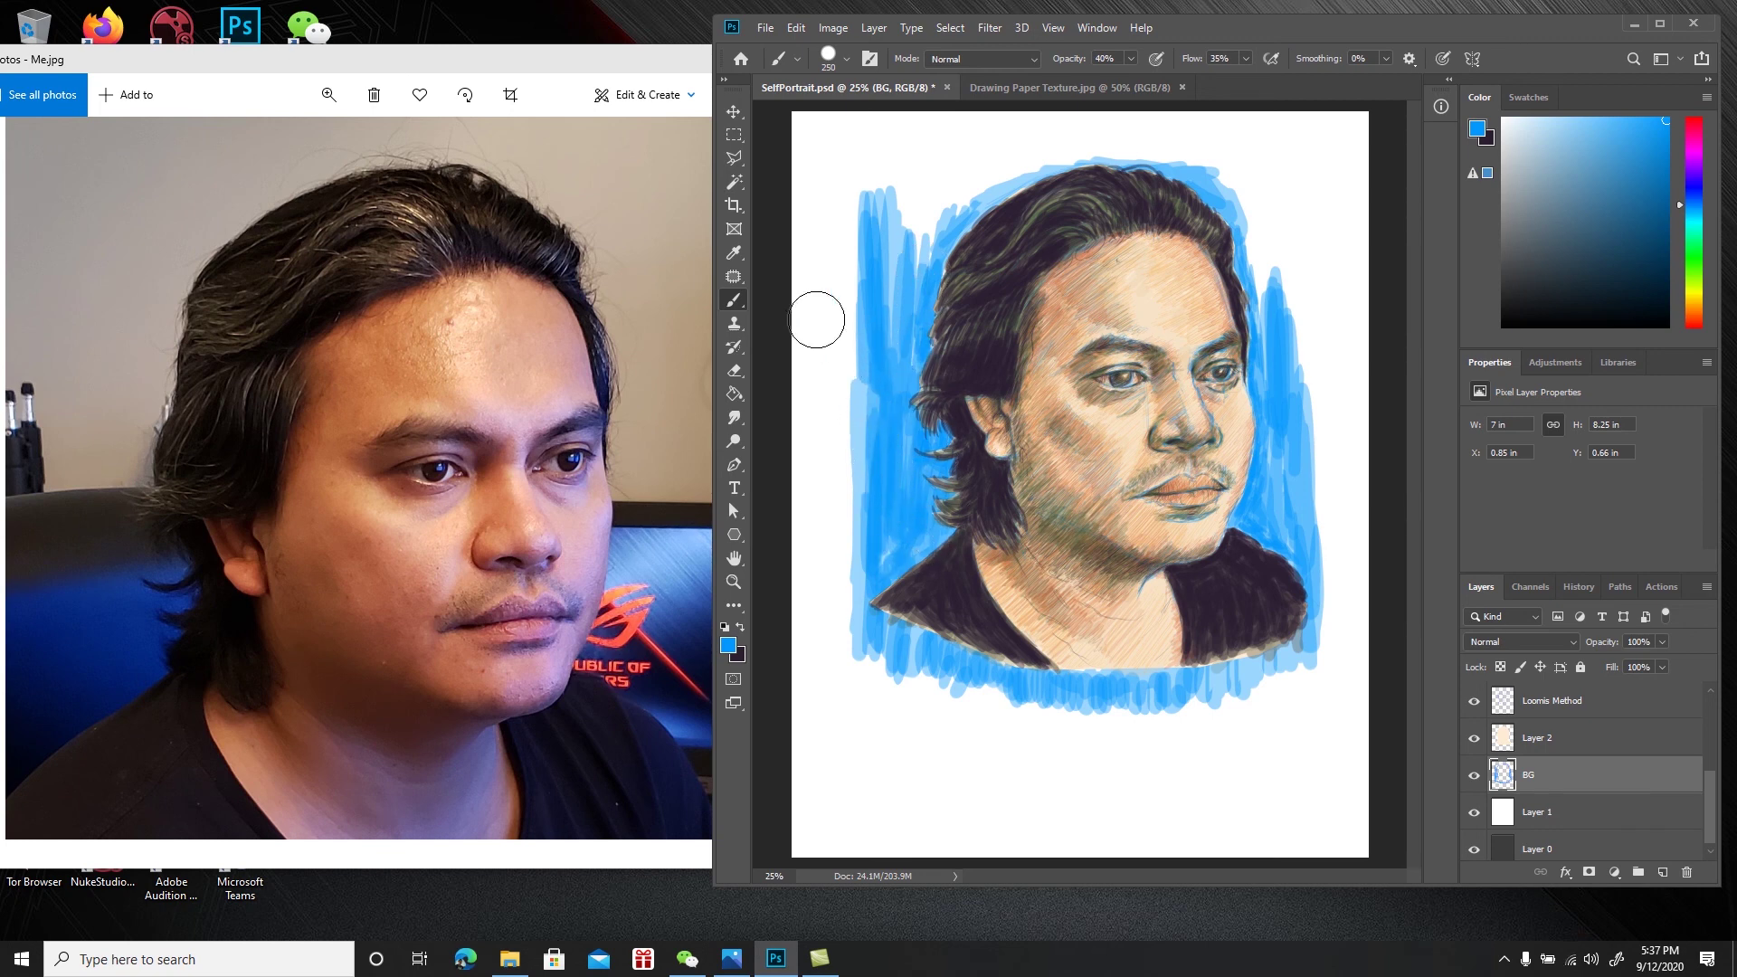
# Fill the background above the head and along the far side with vertical blue strokes, and even out the area near the near shoulder
pyautogui.moveTo(870, 184)
pyautogui.mouseDown()
pyautogui.moveTo(890, 271)
pyautogui.moveTo(899, 195)
pyautogui.moveTo(923, 214)
pyautogui.moveTo(915, 185)
pyautogui.moveTo(943, 236)
pyautogui.moveTo(962, 155)
pyautogui.moveTo(982, 213)
pyautogui.moveTo(1005, 149)
pyautogui.moveTo(1011, 185)
pyautogui.moveTo(1036, 163)
pyautogui.moveTo(985, 182)
pyautogui.mouseUp()
pyautogui.moveTo(916, 398); pyautogui.dragTo(924, 361)
pyautogui.moveTo(1203, 211)
pyautogui.mouseDown()
pyautogui.moveTo(1246, 244)
pyautogui.moveTo(1263, 296)
pyautogui.moveTo(1261, 250)
pyautogui.moveTo(1254, 269)
pyautogui.moveTo(1237, 193)
pyautogui.moveTo(1212, 185)
pyautogui.moveTo(1203, 149)
pyautogui.moveTo(1189, 186)
pyautogui.moveTo(1135, 129)
pyautogui.moveTo(1114, 174)
pyautogui.moveTo(1090, 144)
pyautogui.moveTo(1067, 168)
pyautogui.moveTo(1062, 142)
pyautogui.moveTo(1047, 186)
pyautogui.moveTo(1056, 137)
pyautogui.moveTo(1076, 159)
pyautogui.moveTo(1088, 126)
pyautogui.moveTo(1103, 161)
pyautogui.moveTo(1118, 140)
pyautogui.moveTo(1144, 177)
pyautogui.moveTo(1156, 144)
pyautogui.moveTo(1166, 178)
pyautogui.moveTo(1217, 164)
pyautogui.moveTo(1262, 277)
pyautogui.moveTo(1270, 231)
pyautogui.moveTo(1286, 301)
pyautogui.moveTo(1283, 240)
pyautogui.moveTo(1293, 347)
pyautogui.moveTo(1298, 258)
pyautogui.moveTo(1309, 378)
pyautogui.moveTo(1298, 186)
pyautogui.moveTo(1321, 590)
pyautogui.moveTo(1289, 238)
pyautogui.moveTo(1300, 159)
pyautogui.moveTo(1307, 344)
pyautogui.moveTo(1318, 215)
pyautogui.moveTo(1326, 687)
pyautogui.mouseUp()
pyautogui.moveTo(901, 535)
pyautogui.mouseDown()
pyautogui.moveTo(868, 591)
pyautogui.moveTo(864, 199)
pyautogui.moveTo(871, 587)
pyautogui.mouseUp()
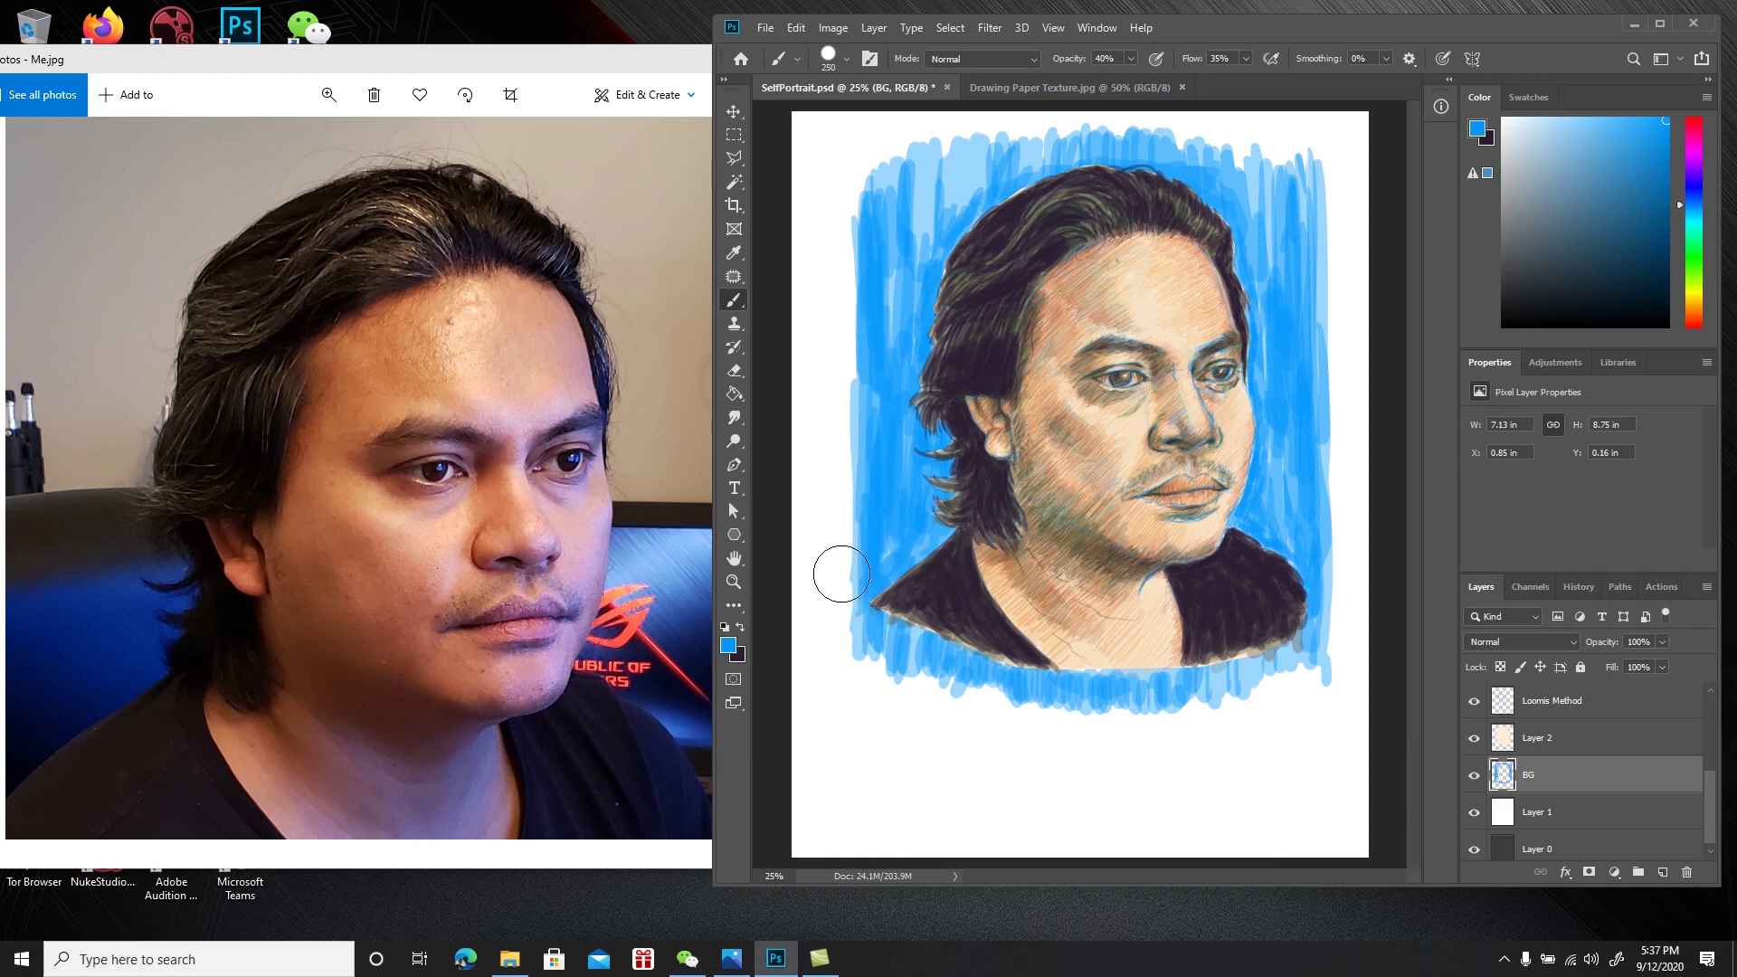
# Show the Swatches layer again, make the Shadows layer active and sample the dark purple swatch
pyautogui.scroll(5, 1568, 731)
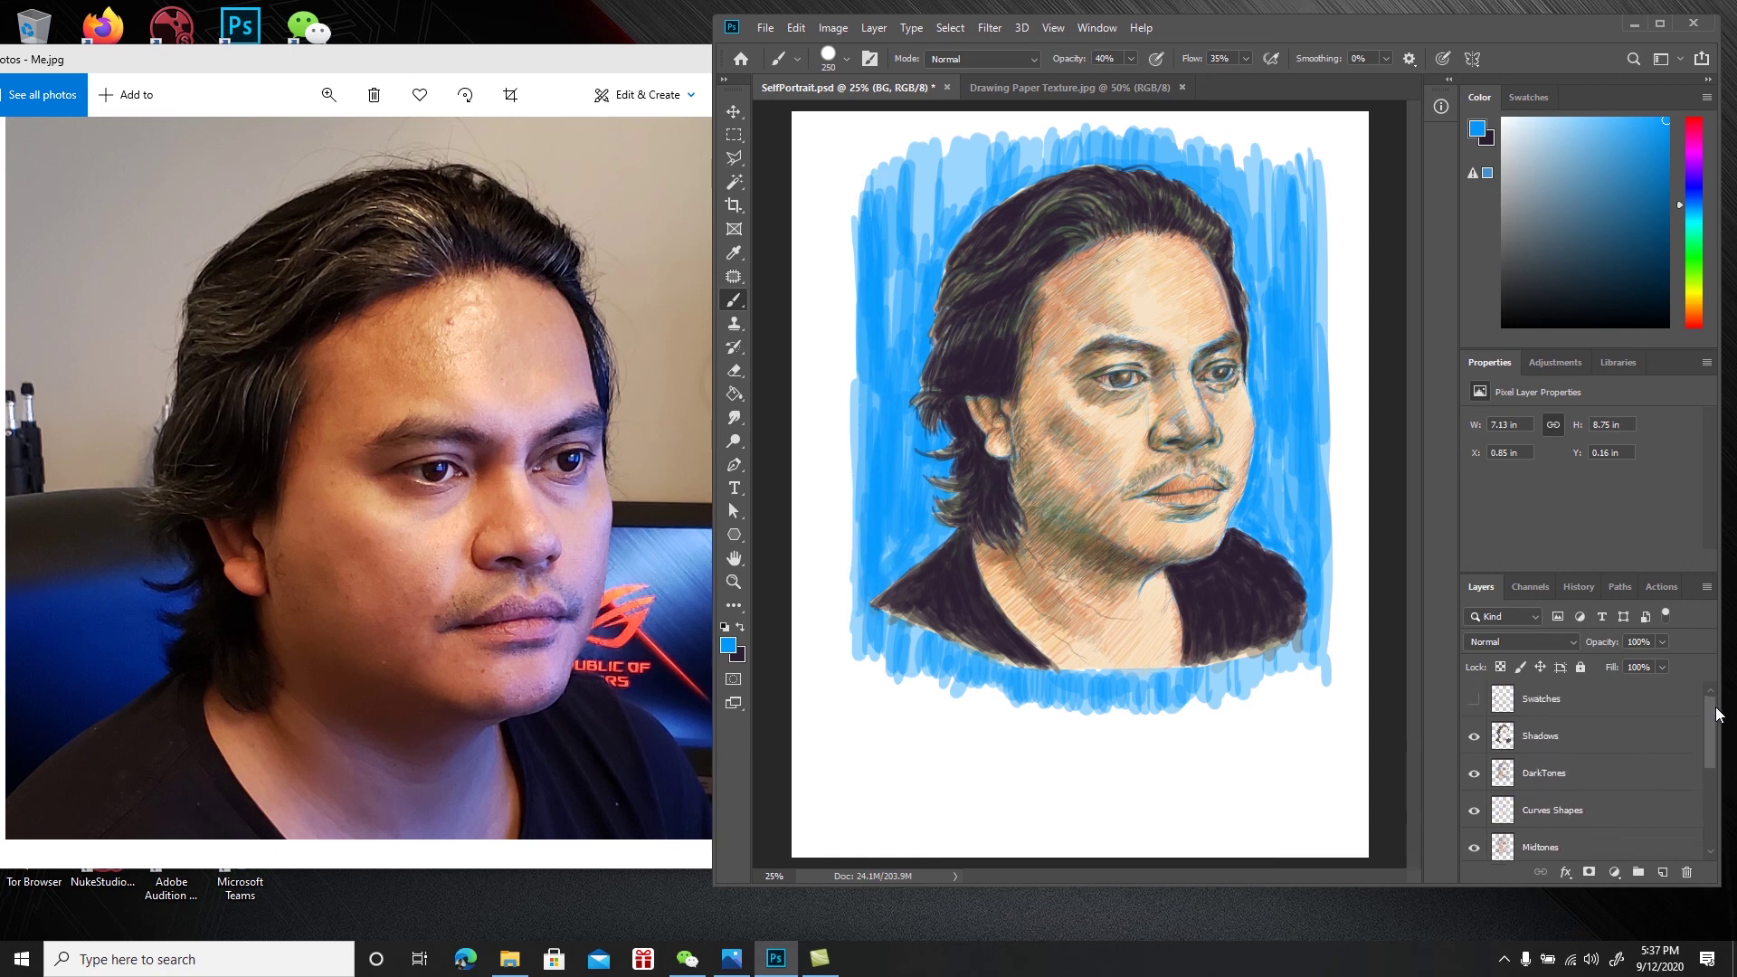
pyautogui.click(1474, 702)
pyautogui.click(1542, 737)
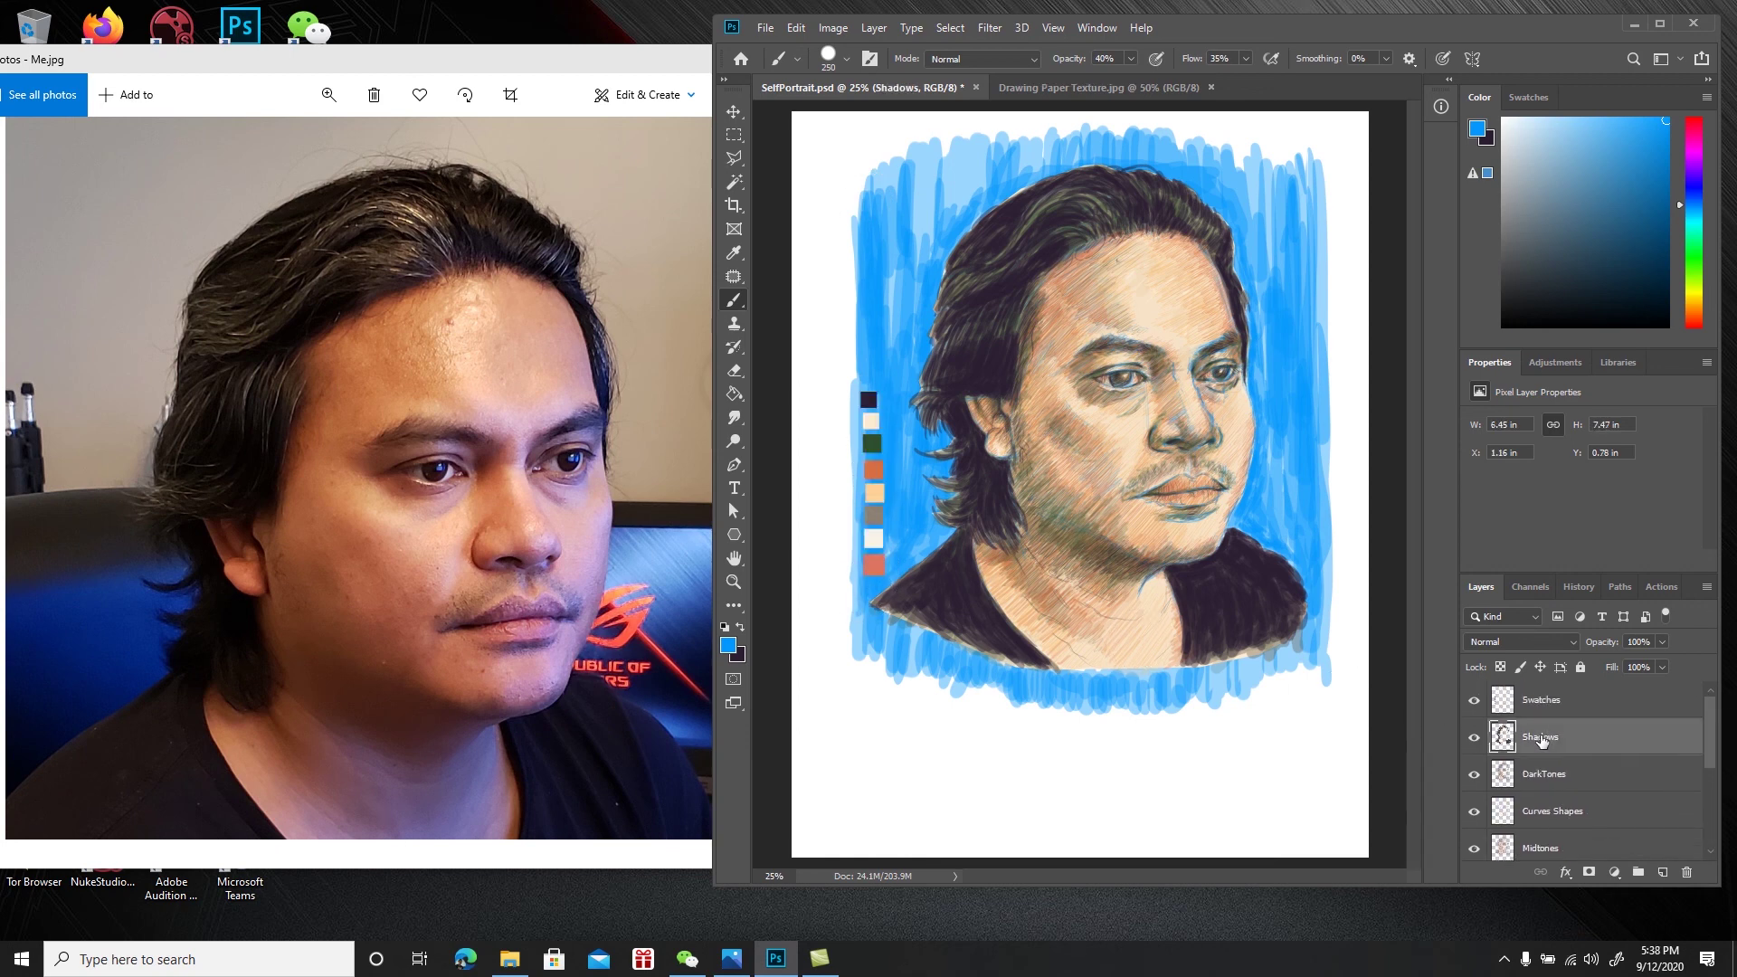
pyautogui.keyDown('alt'); pyautogui.click(868, 399); pyautogui.keyUp('alt')
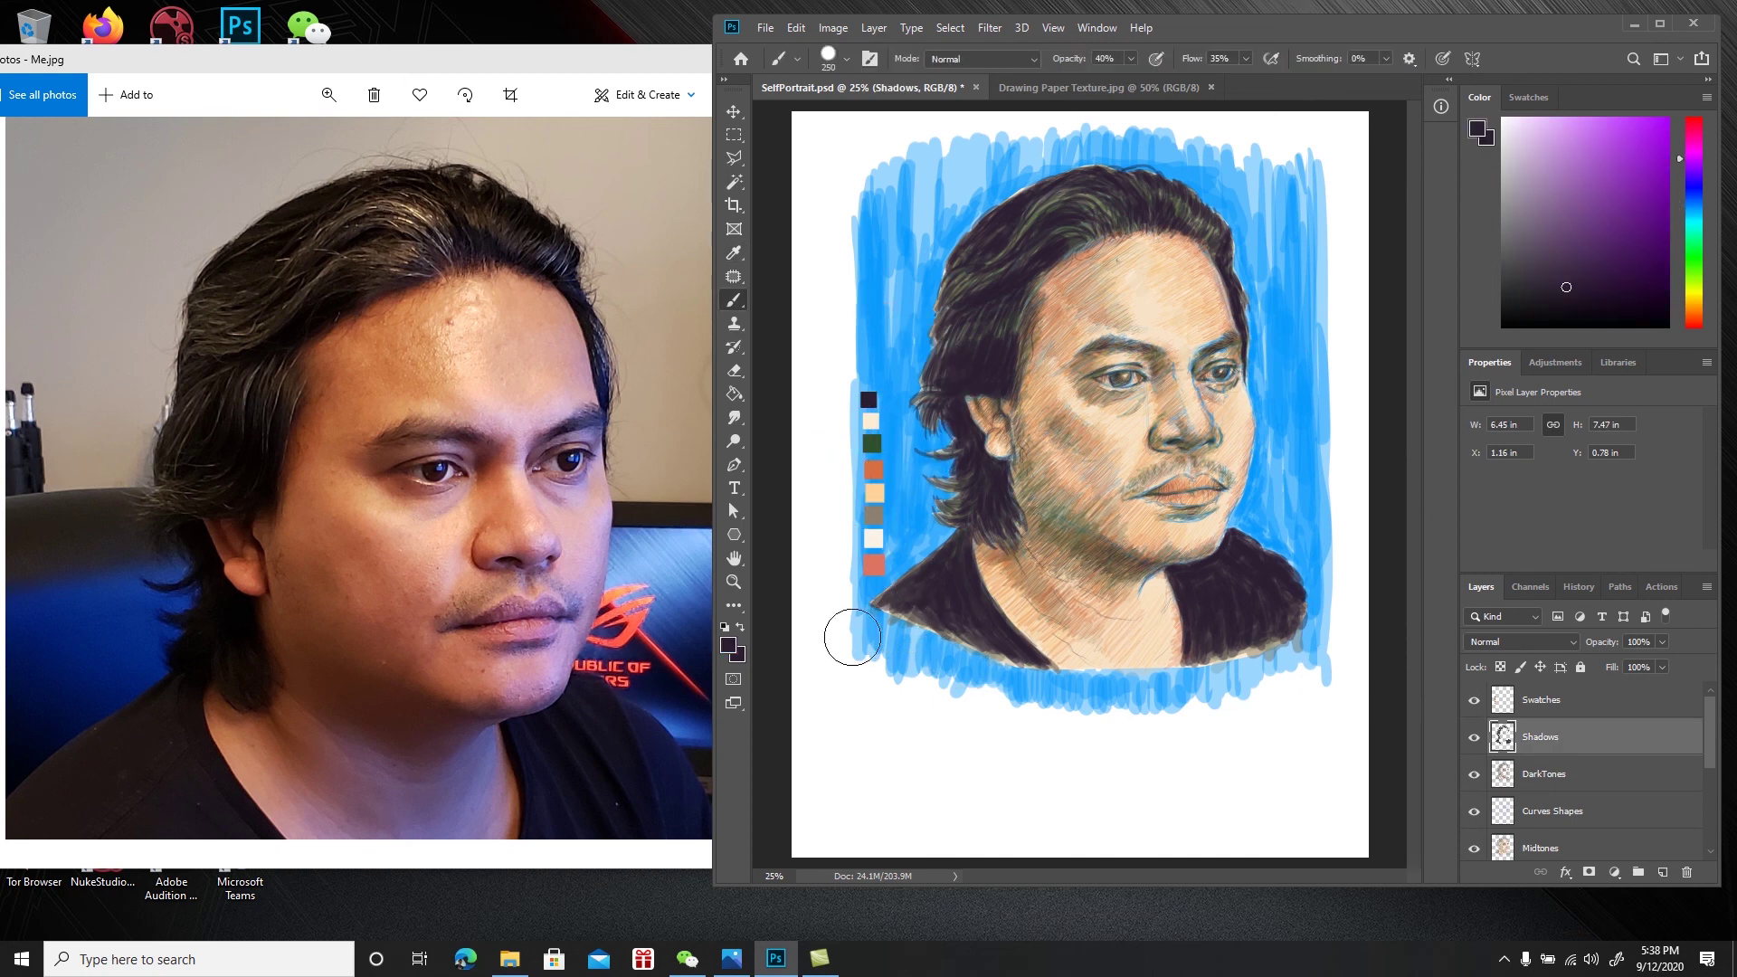
# Zoom the reference photo in Photos out to 10 to view the shirt's neckline, and return to Photoshop
pyautogui.click(538, 63)
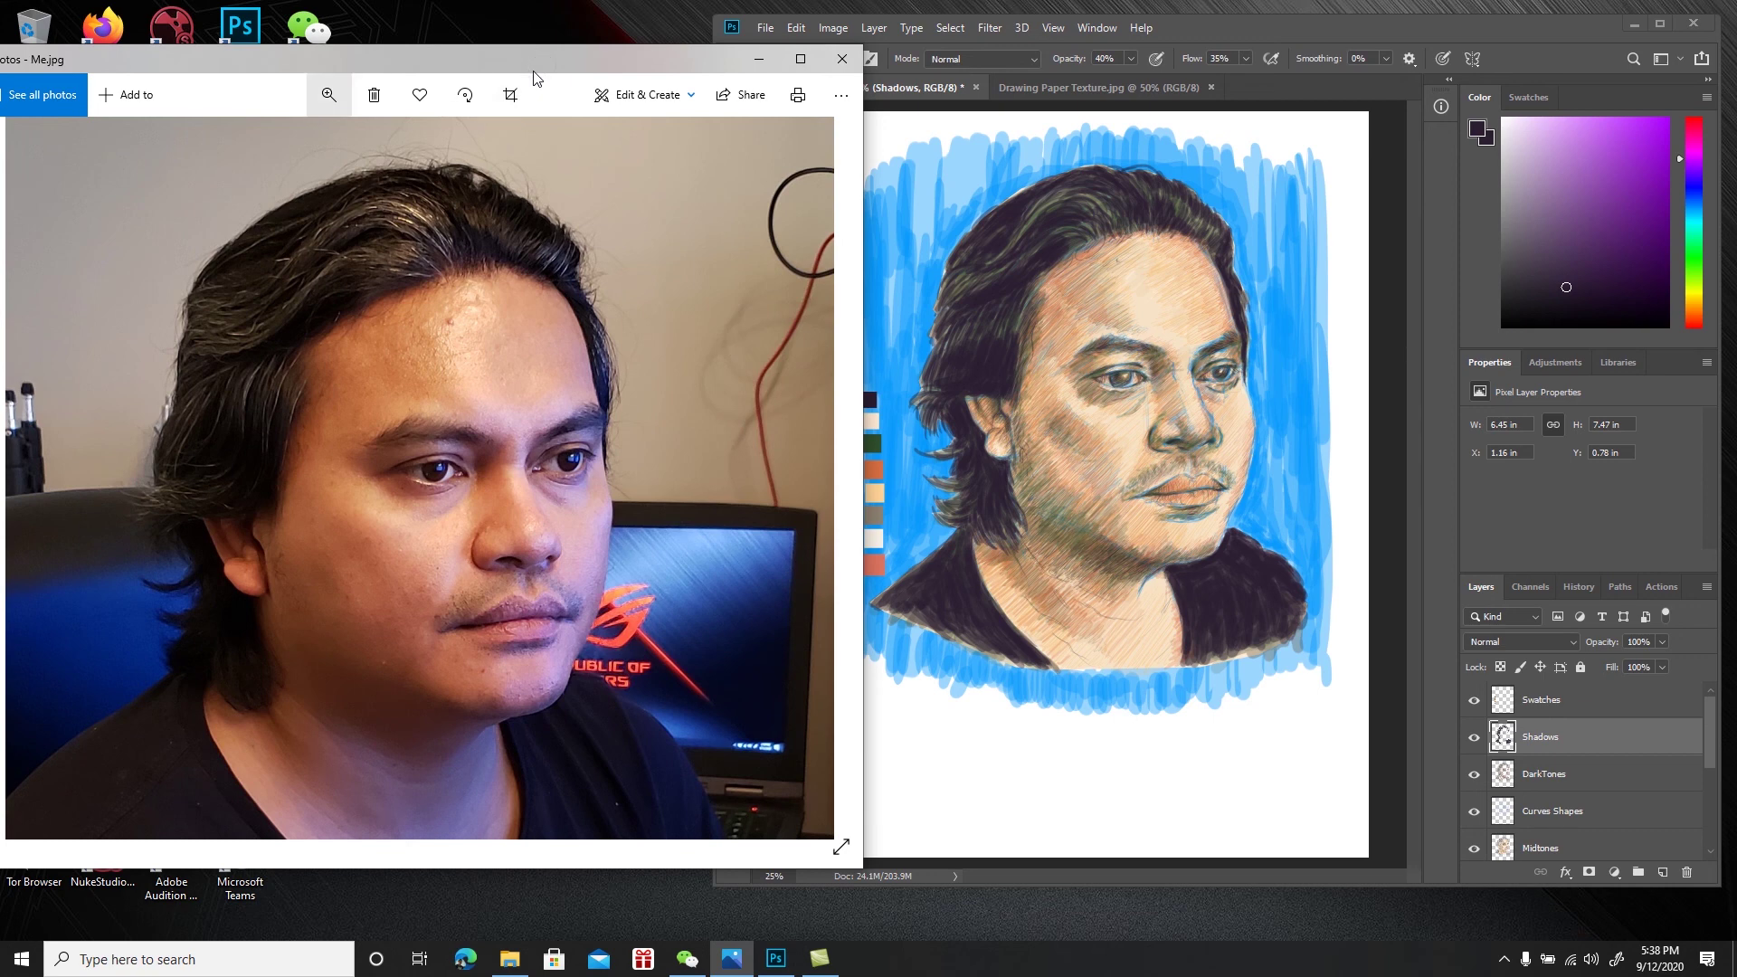
pyautogui.moveTo(265, 142); pyautogui.dragTo(262, 142)
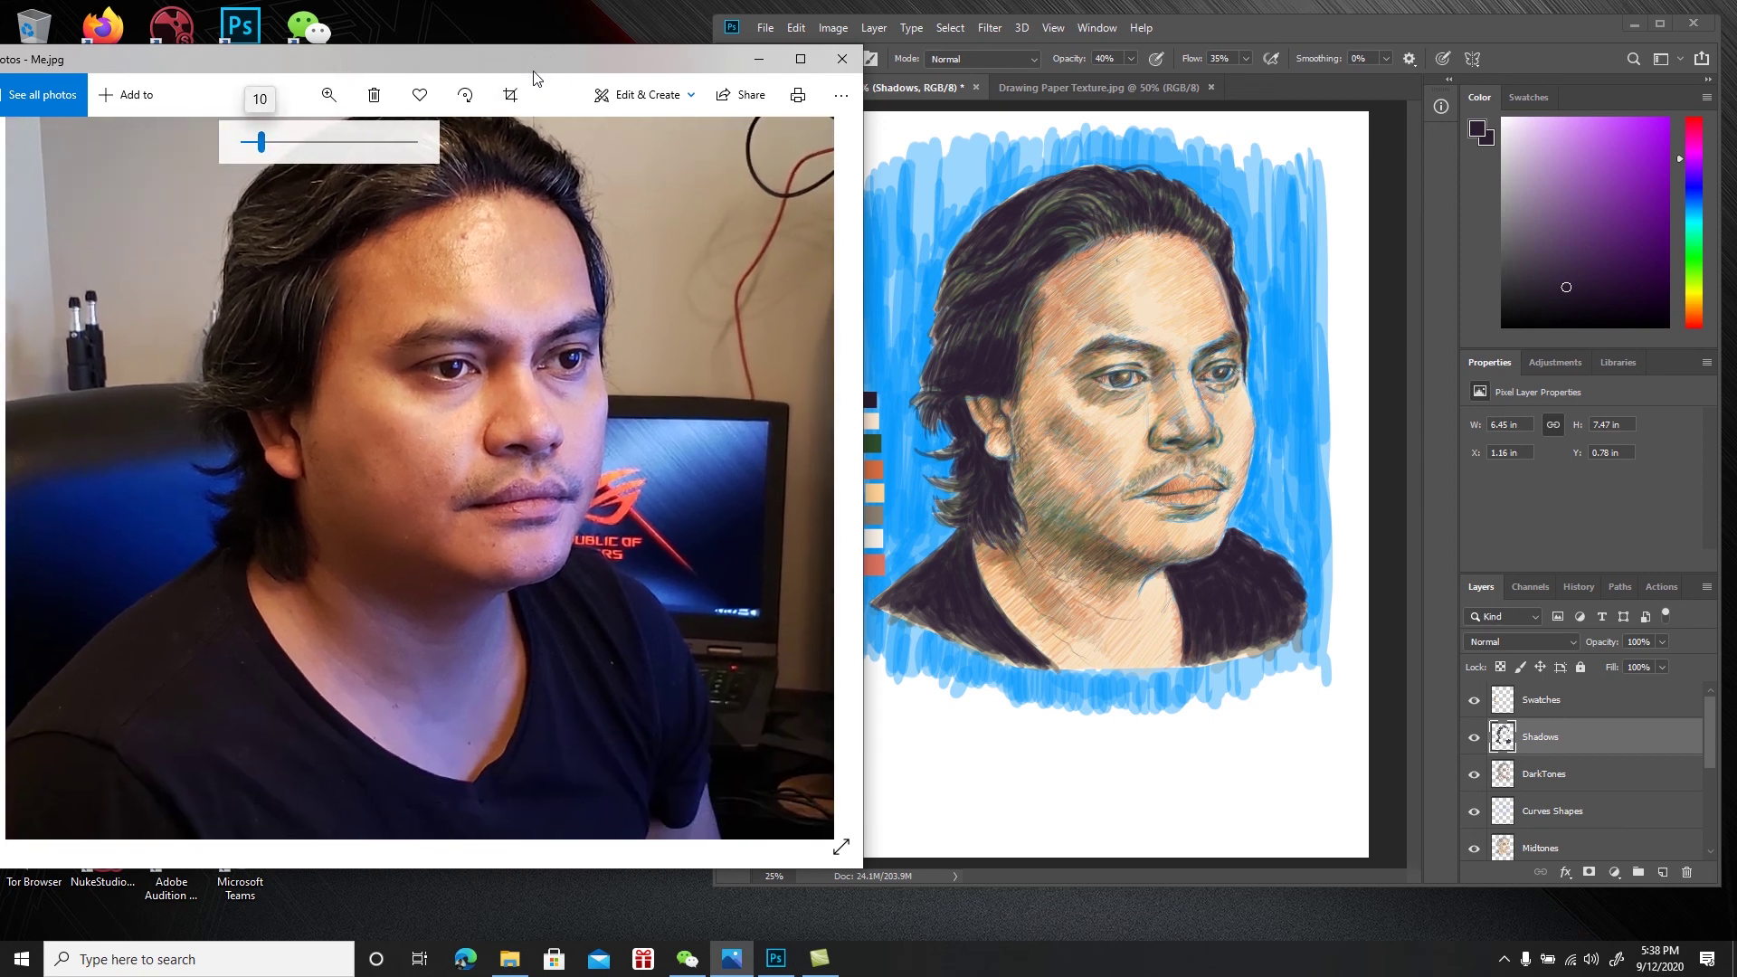
pyautogui.click(1180, 25)
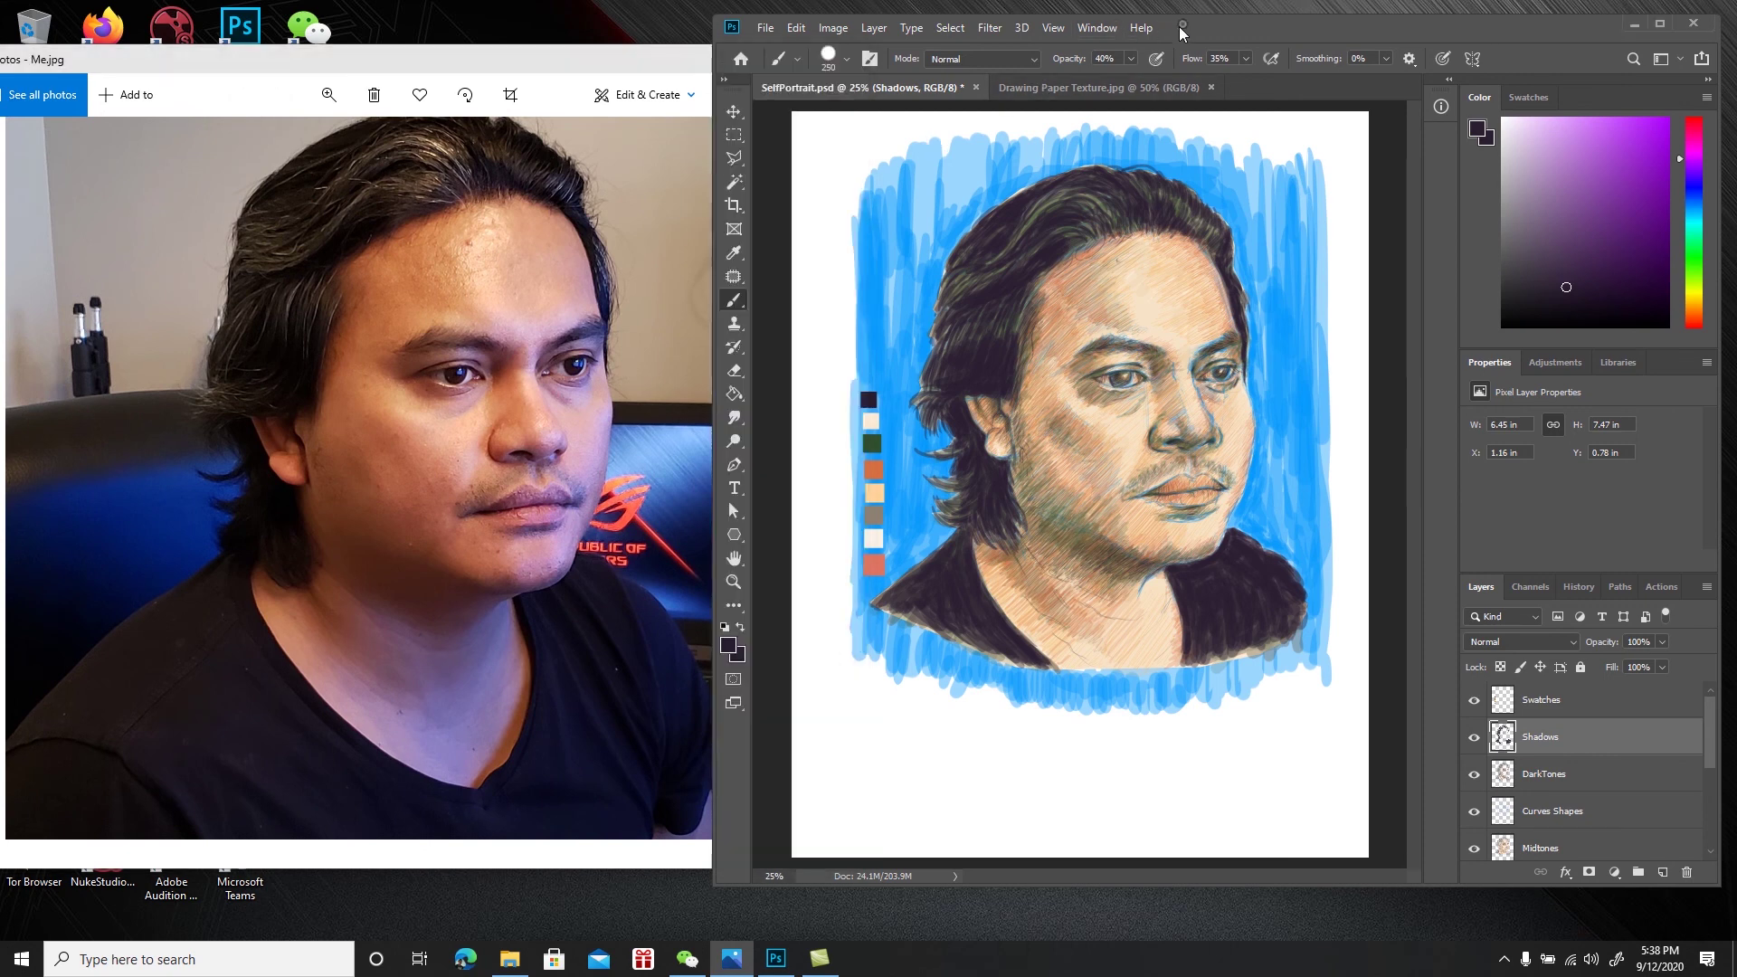
# Extend both sides of the shirt downward in dark purple and join them with a curved neckline band across the chest
pyautogui.moveTo(904, 616)
pyautogui.mouseDown()
pyautogui.moveTo(879, 661)
pyautogui.moveTo(917, 632)
pyautogui.moveTo(911, 655)
pyautogui.moveTo(925, 633)
pyautogui.moveTo(942, 660)
pyautogui.moveTo(922, 651)
pyautogui.moveTo(936, 661)
pyautogui.moveTo(949, 615)
pyautogui.moveTo(949, 643)
pyautogui.moveTo(881, 667)
pyautogui.moveTo(912, 648)
pyautogui.moveTo(936, 667)
pyautogui.moveTo(940, 645)
pyautogui.moveTo(915, 667)
pyautogui.mouseUp()
pyautogui.moveTo(1241, 638)
pyautogui.mouseDown()
pyautogui.moveTo(1217, 679)
pyautogui.moveTo(1262, 634)
pyautogui.moveTo(1278, 645)
pyautogui.moveTo(1280, 613)
pyautogui.moveTo(1303, 629)
pyautogui.moveTo(1308, 615)
pyautogui.moveTo(1303, 647)
pyautogui.moveTo(1247, 681)
pyautogui.mouseUp()
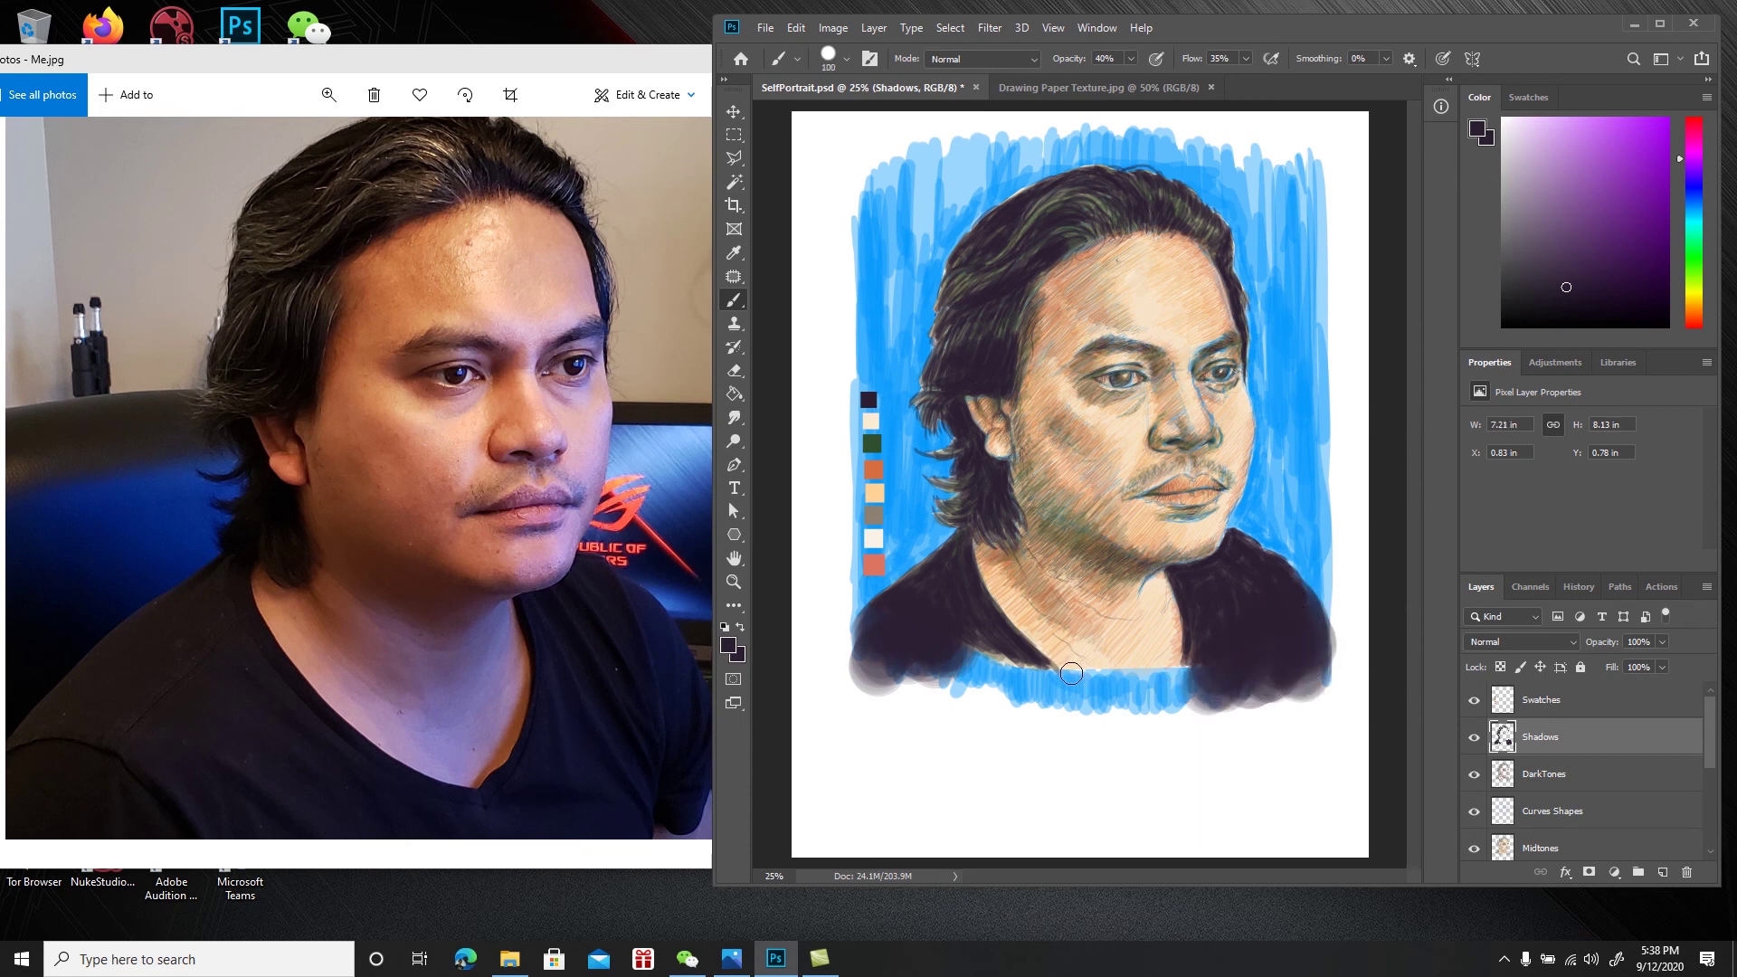
pyautogui.moveTo(1069, 685); pyautogui.dragTo(1109, 696)
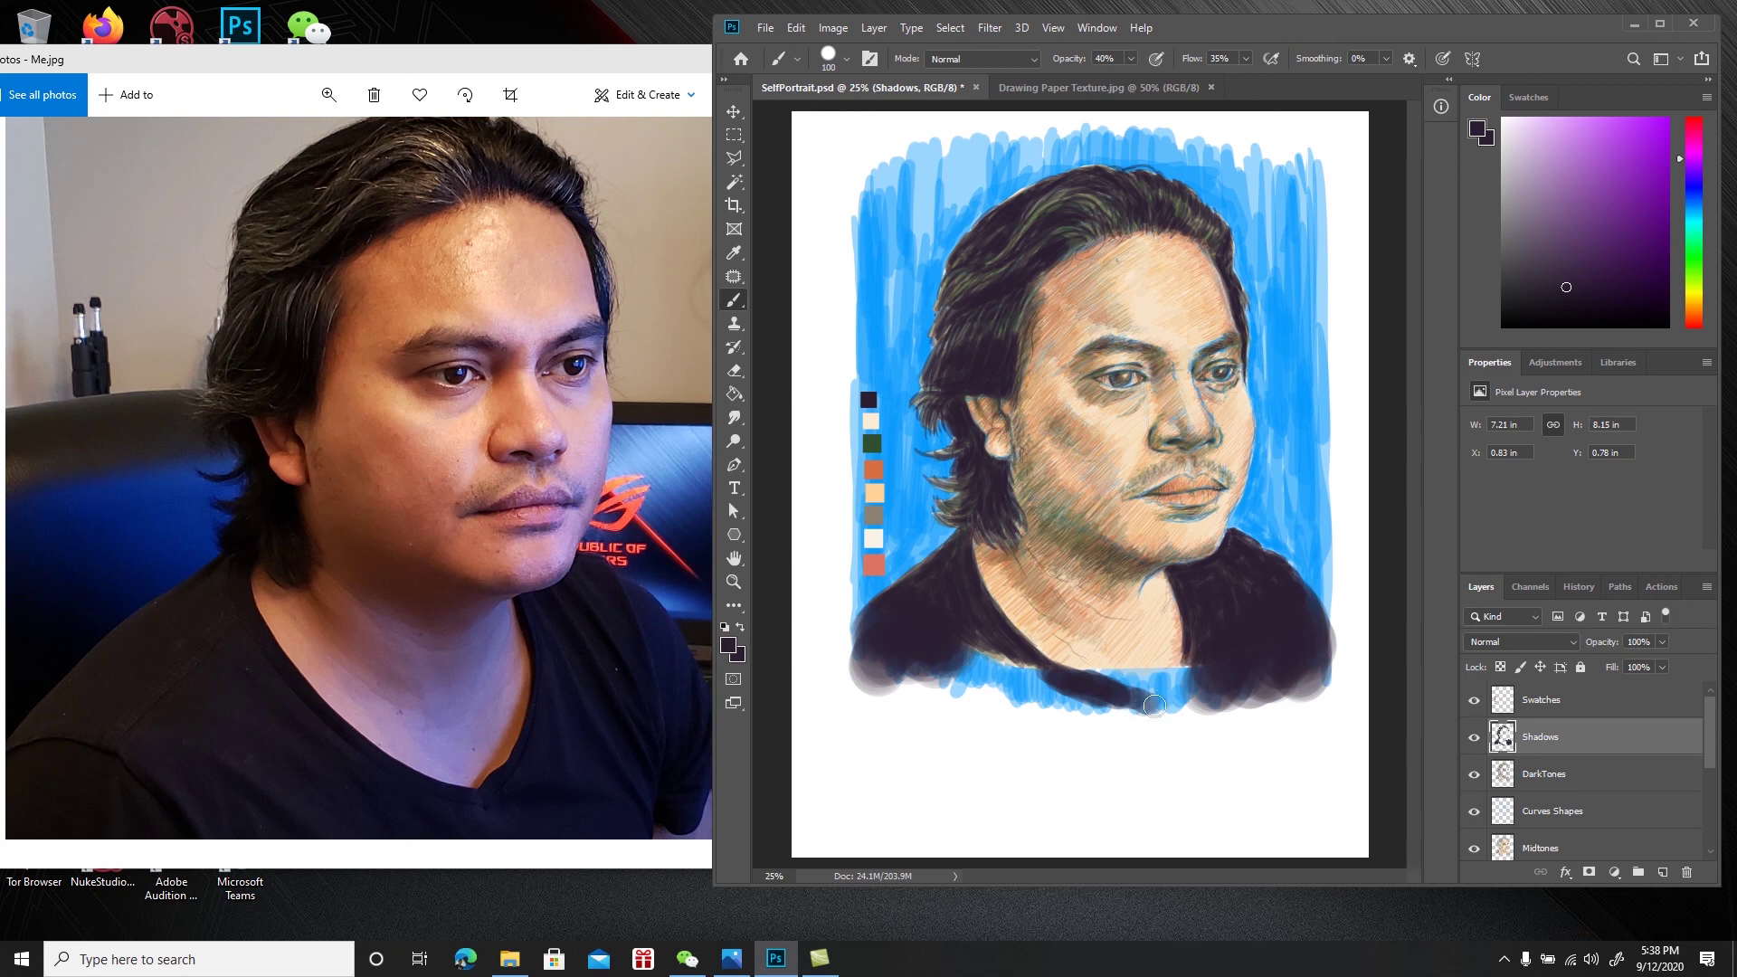
pyautogui.moveTo(1173, 682); pyautogui.dragTo(1179, 687)
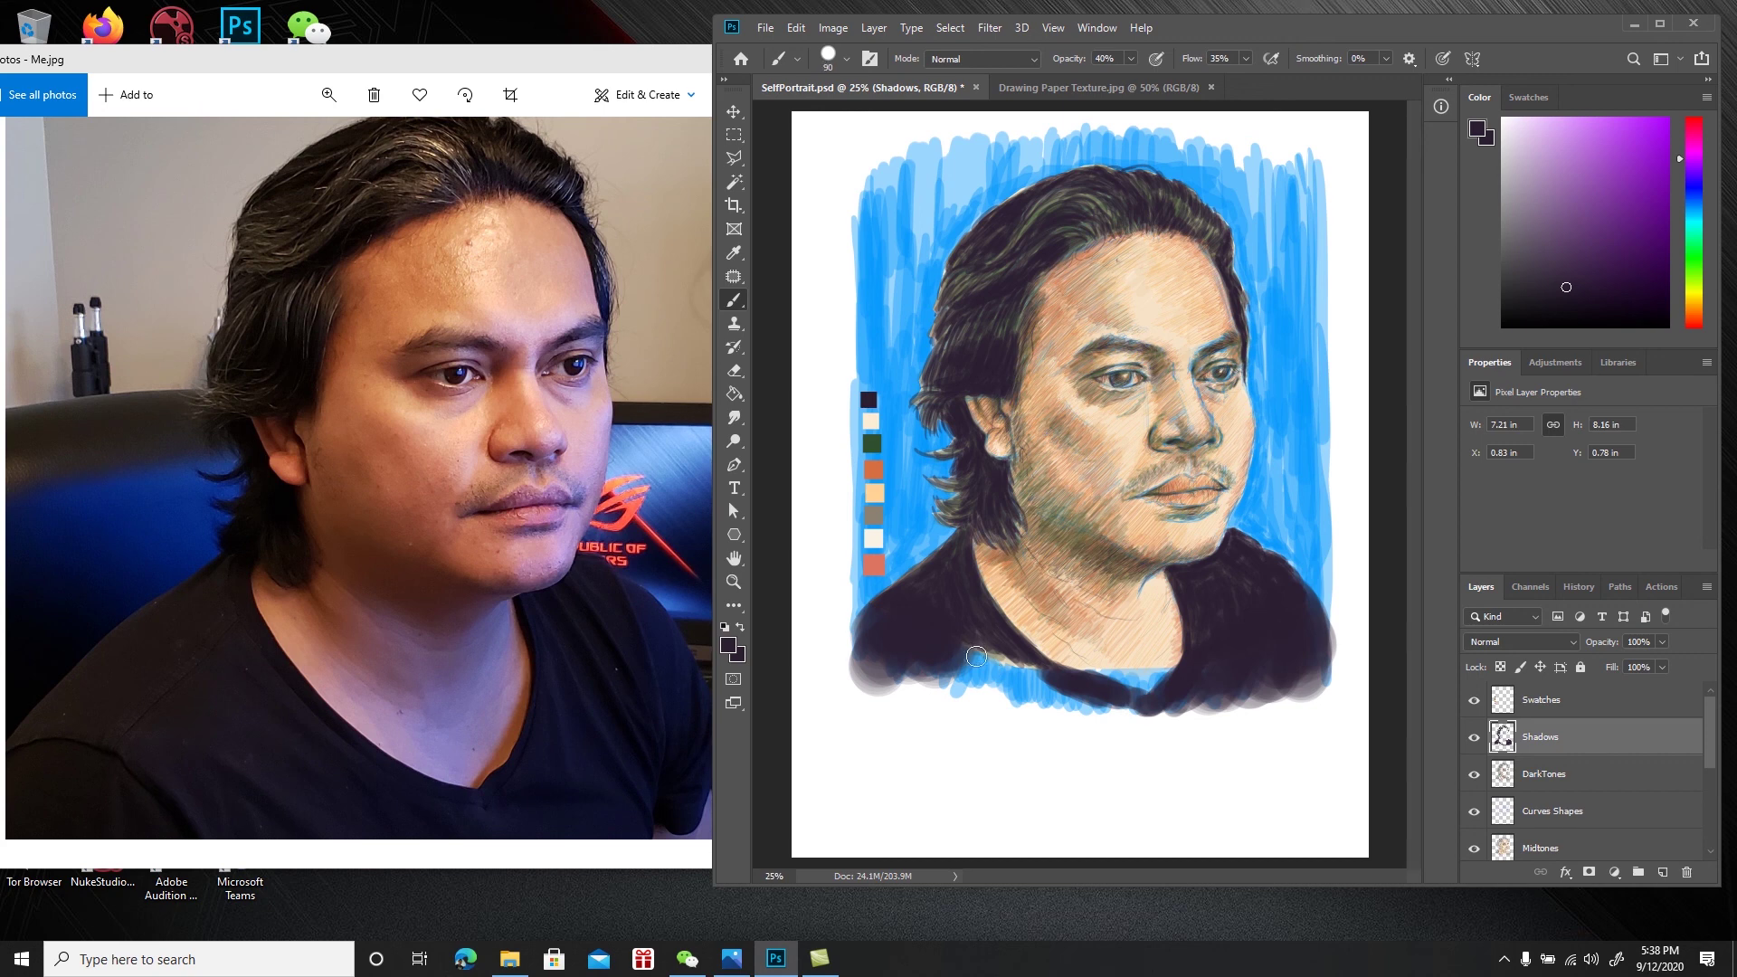
# Enlarge the brush to 150 and fill the lower shirt with dark purple from the near side across to the far side
pyautogui.press(']')
pyautogui.moveTo(975, 653); pyautogui.dragTo(878, 700)
pyautogui.moveTo(981, 689)
pyautogui.mouseDown()
pyautogui.moveTo(1039, 694)
pyautogui.moveTo(1028, 675)
pyautogui.moveTo(1075, 700)
pyautogui.moveTo(883, 674)
pyautogui.moveTo(1111, 710)
pyautogui.moveTo(1317, 694)
pyautogui.moveTo(1290, 689)
pyautogui.mouseUp()
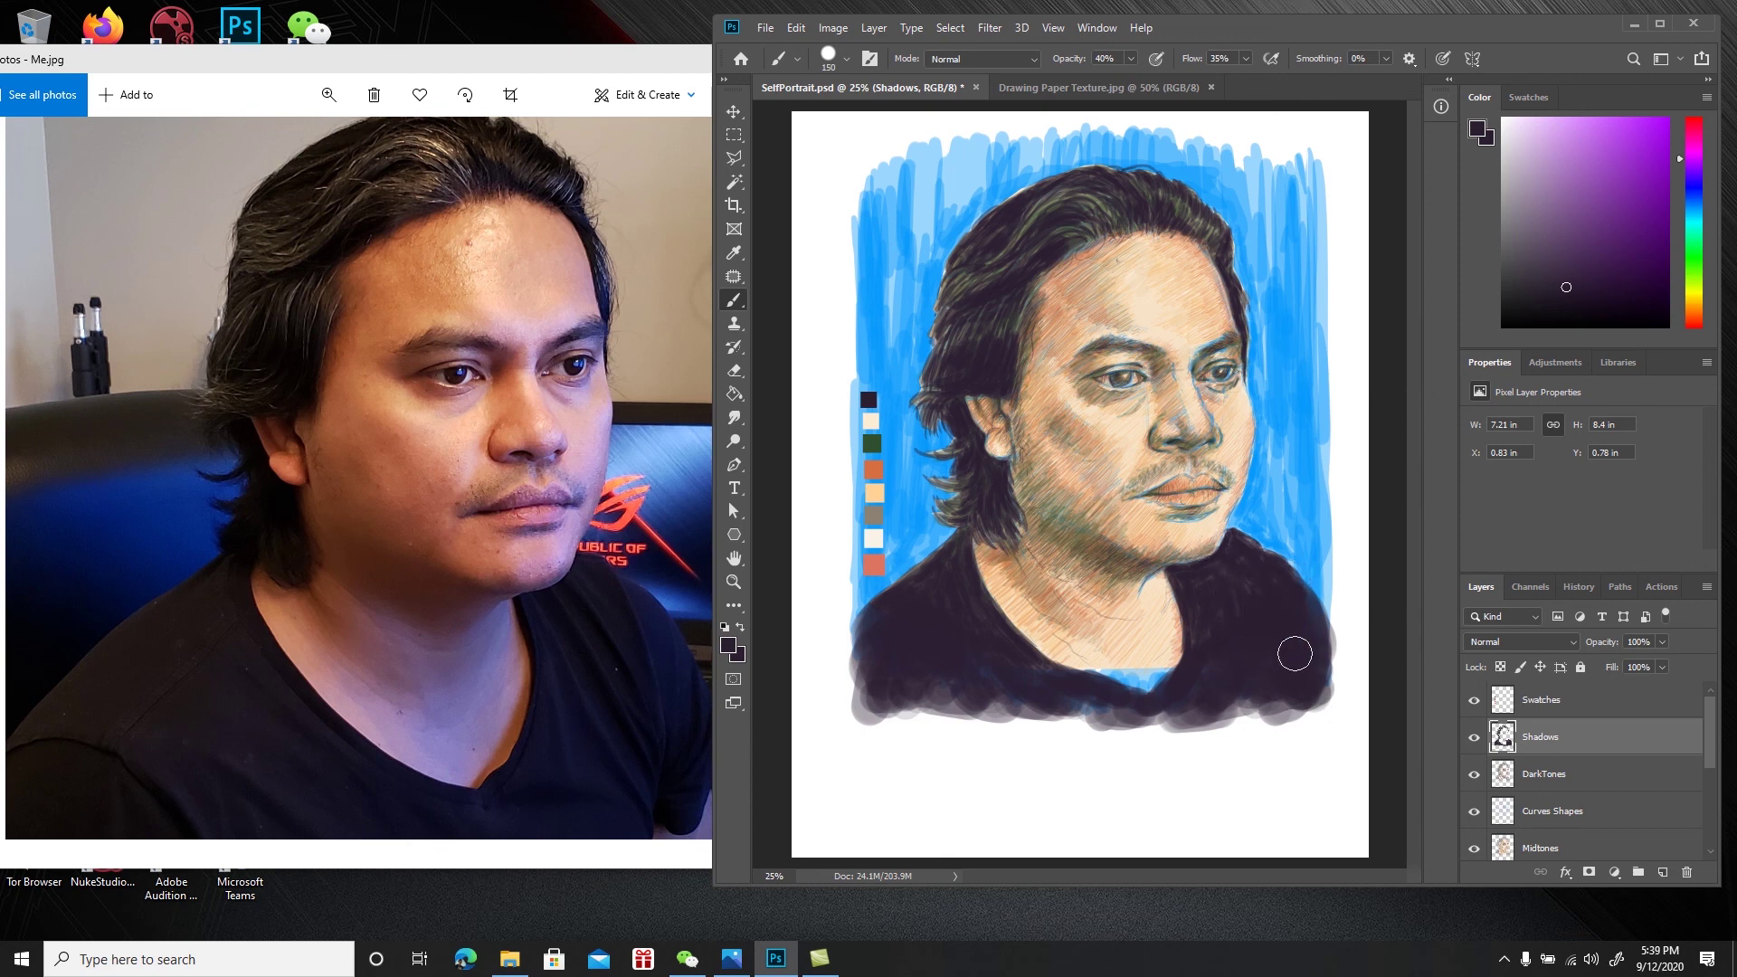
# Make the Midtones layer active, sample the peach swatch and fill the blue gap above the shirt's neckline with peach
pyautogui.moveTo(1711, 741); pyautogui.dragTo(1717, 792)
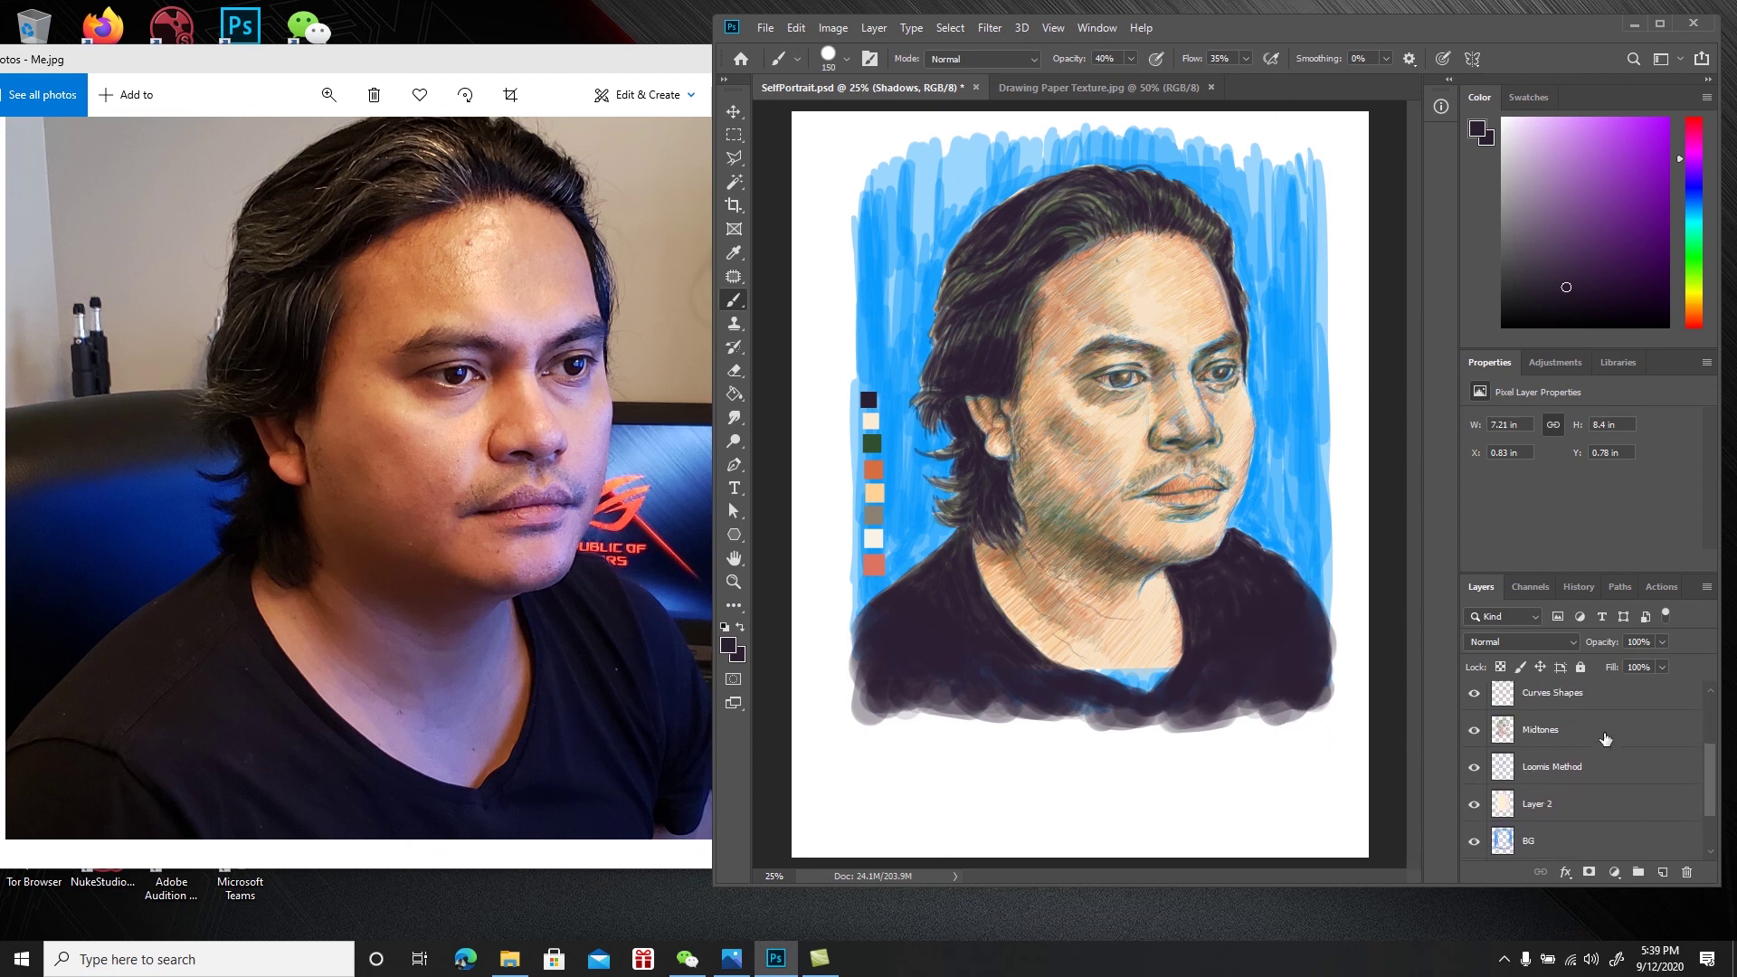
pyautogui.click(1575, 729)
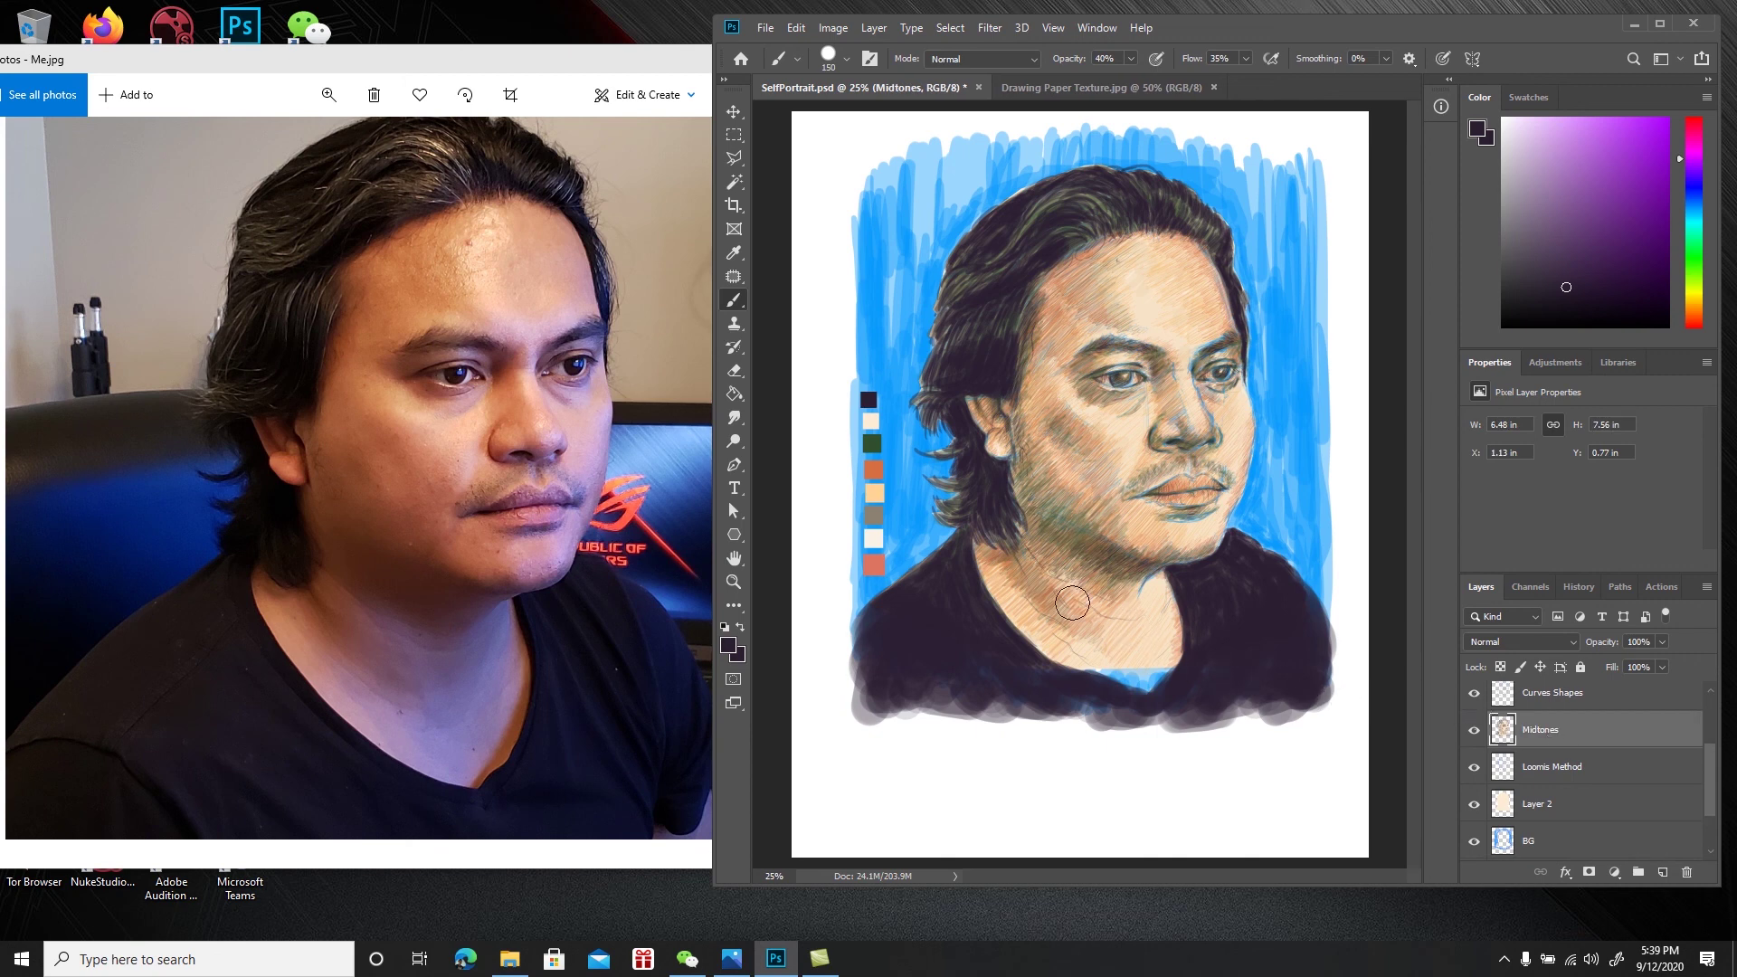
pyautogui.press('i')
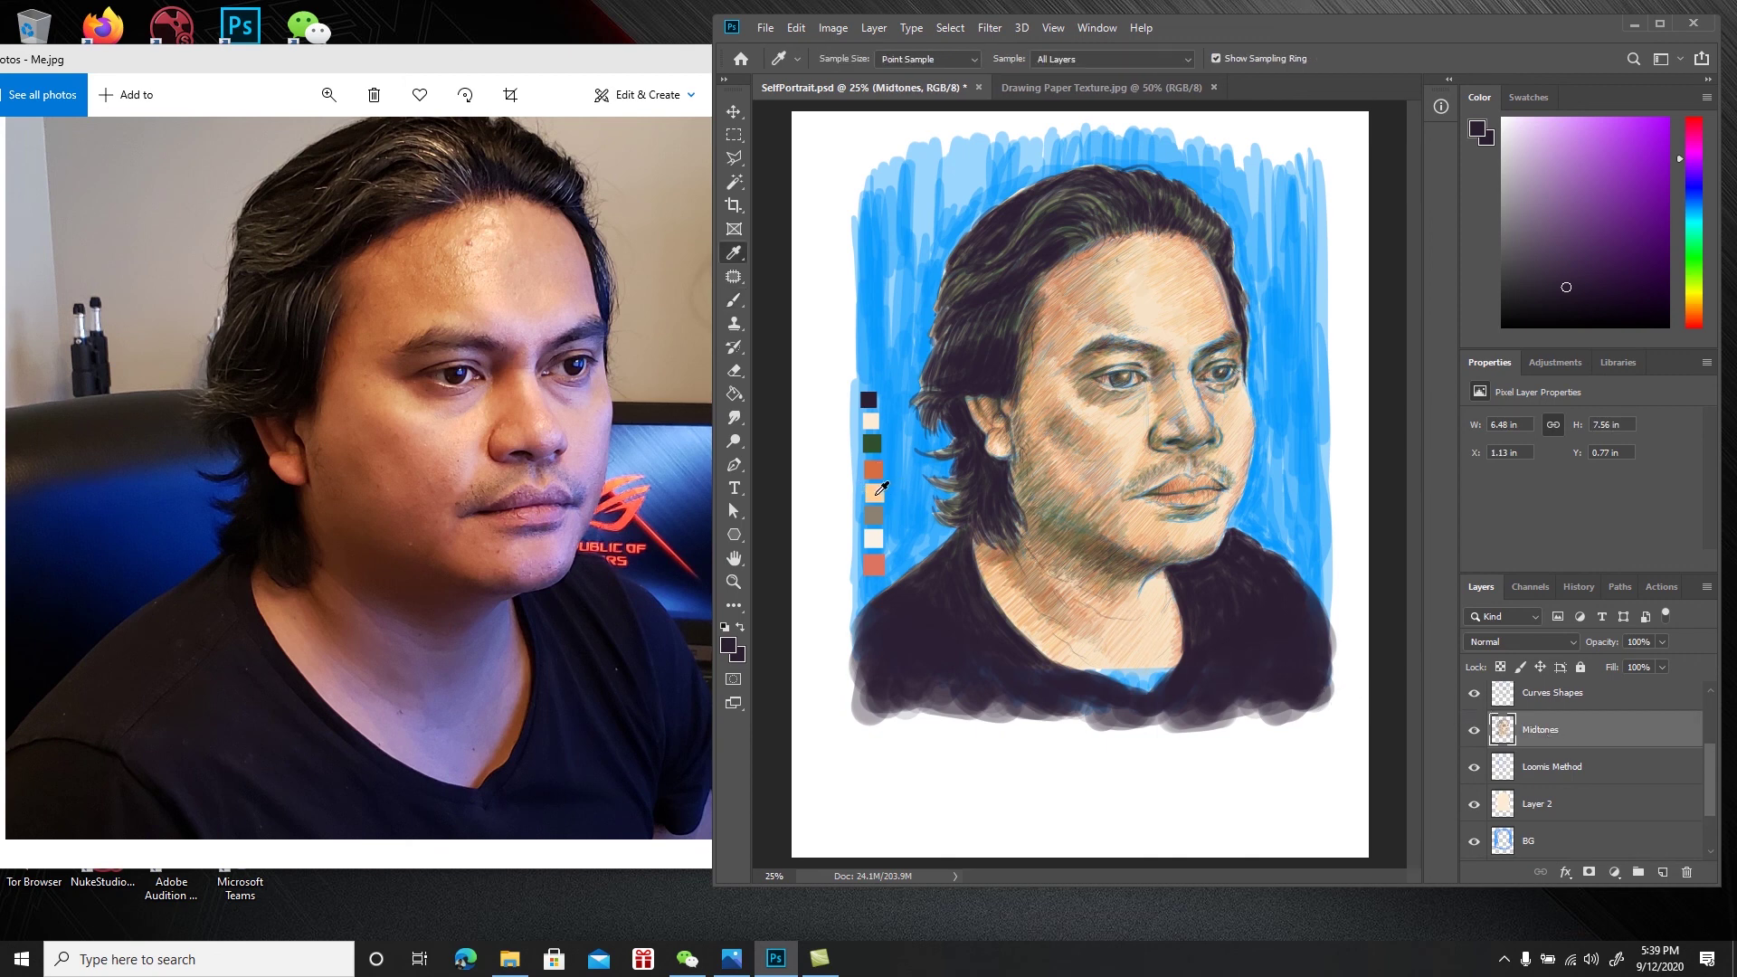
pyautogui.click(879, 491)
pyautogui.press('b')
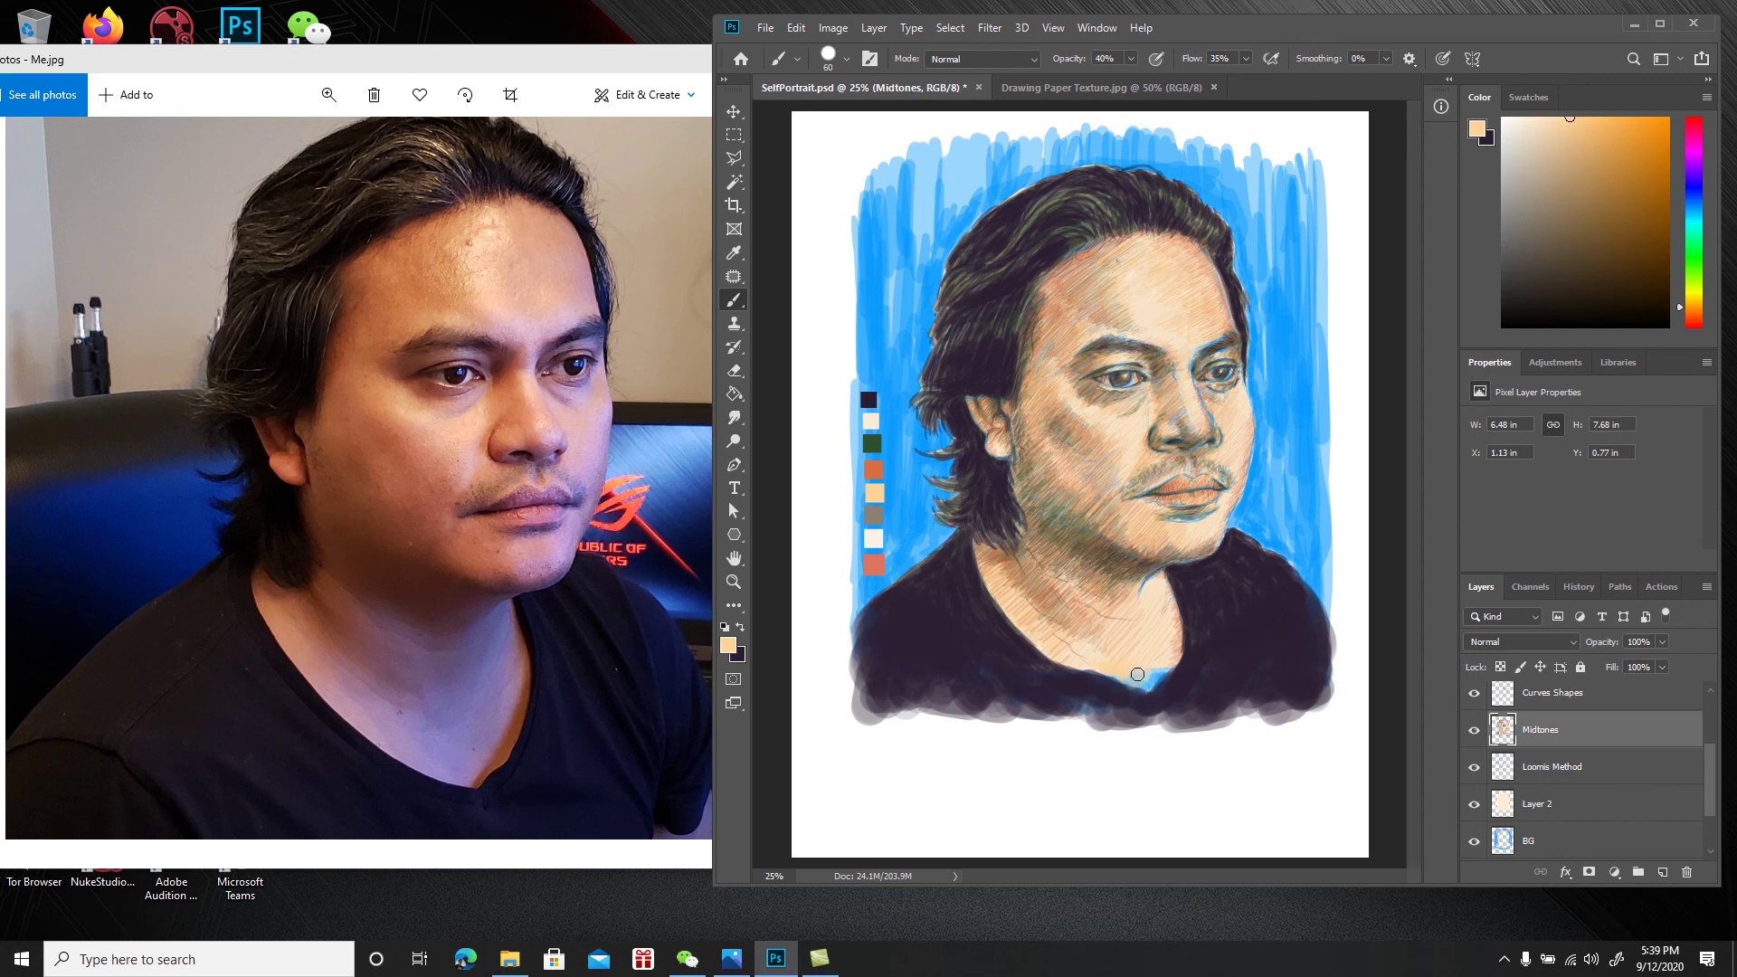
pyautogui.moveTo(1150, 668); pyautogui.dragTo(1159, 665)
# Sample the orange swatch and step back the last two brush strokes through the history
pyautogui.press('i')
pyautogui.click(874, 469)
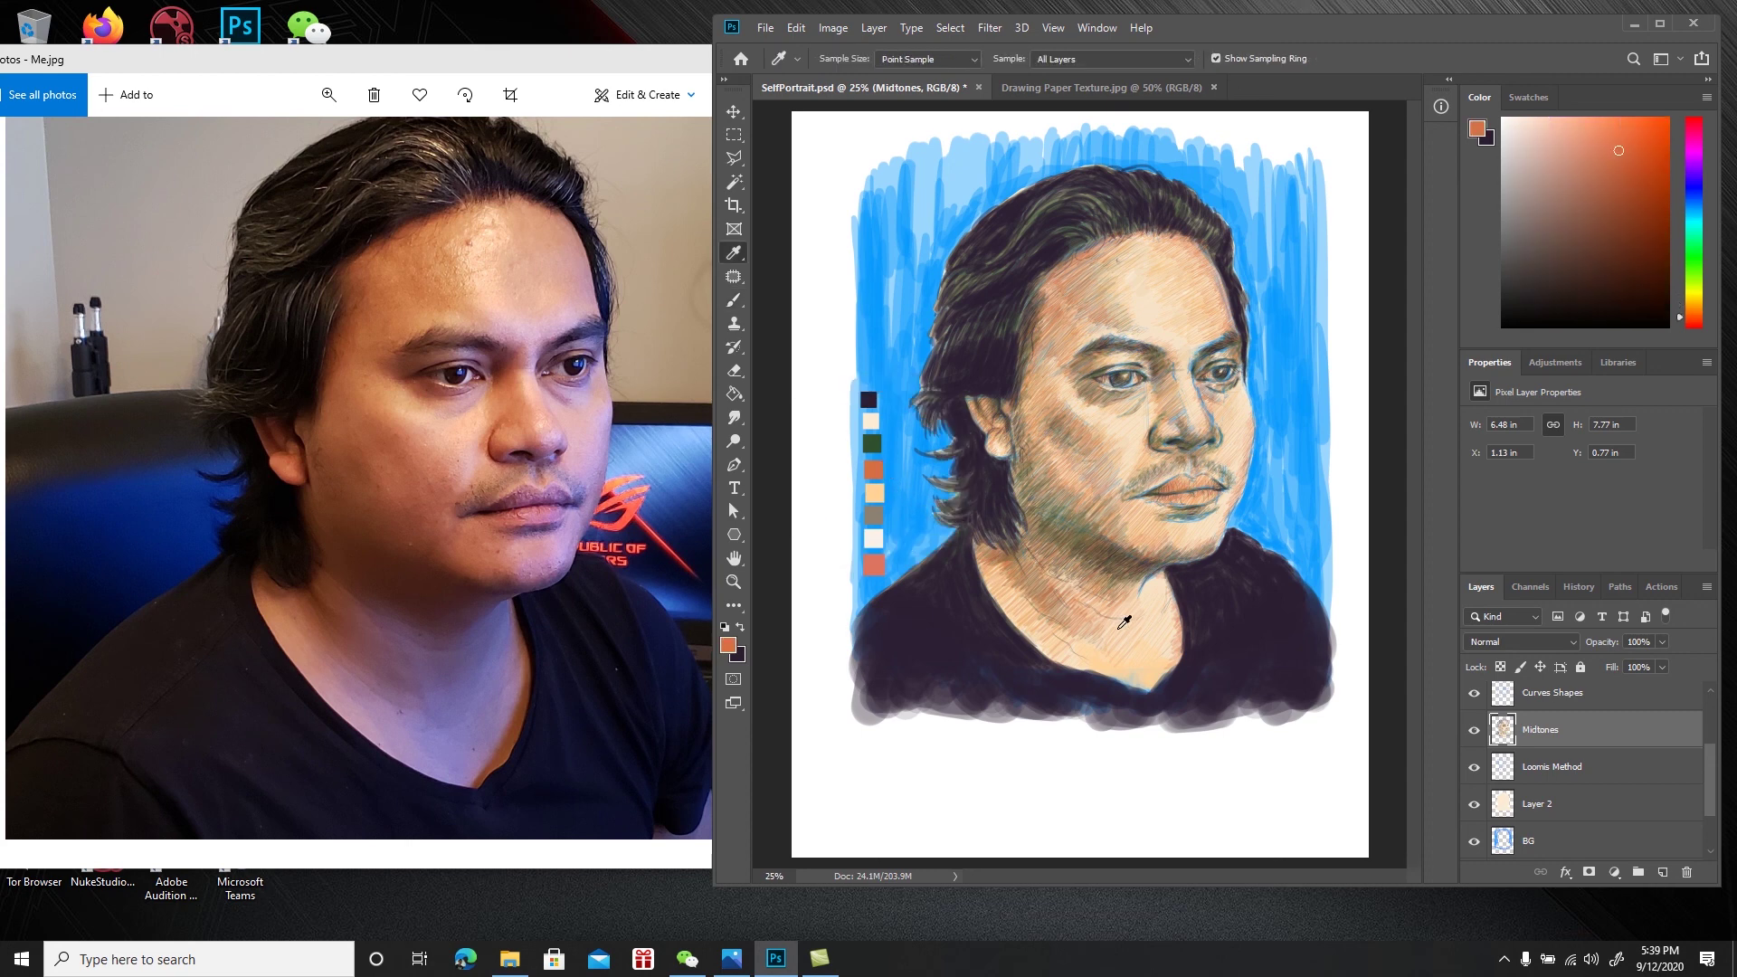
pyautogui.press('b')
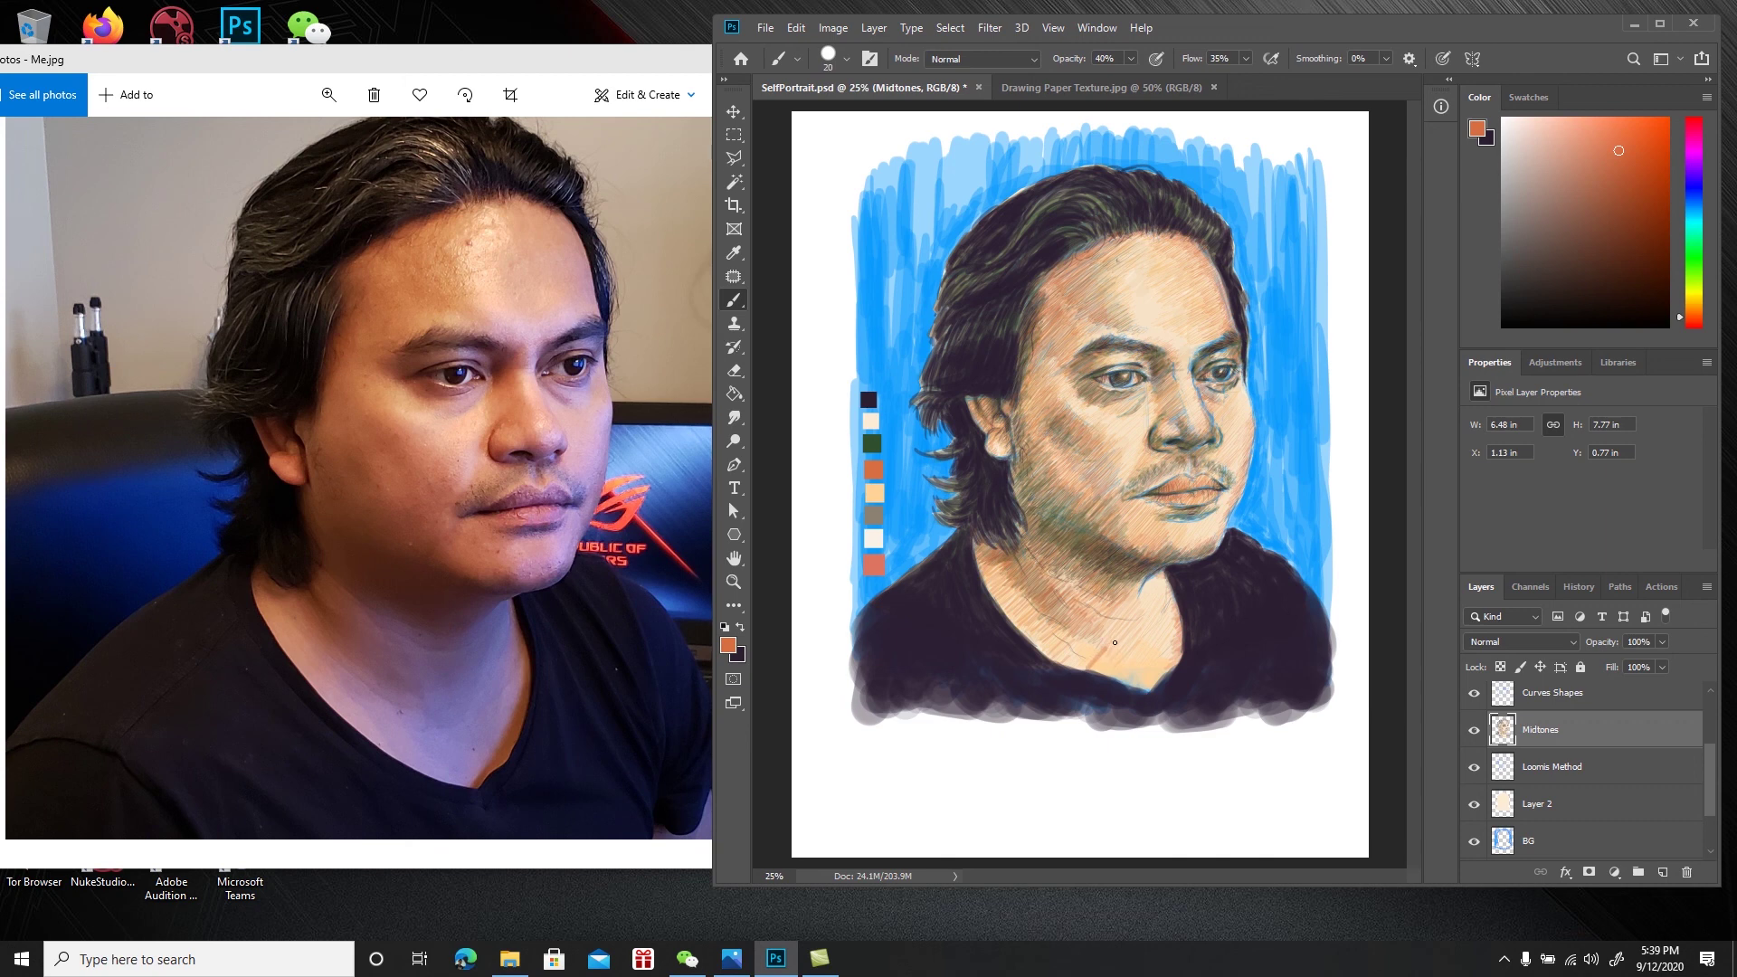
pyautogui.click(1579, 587)
pyautogui.click(1580, 809)
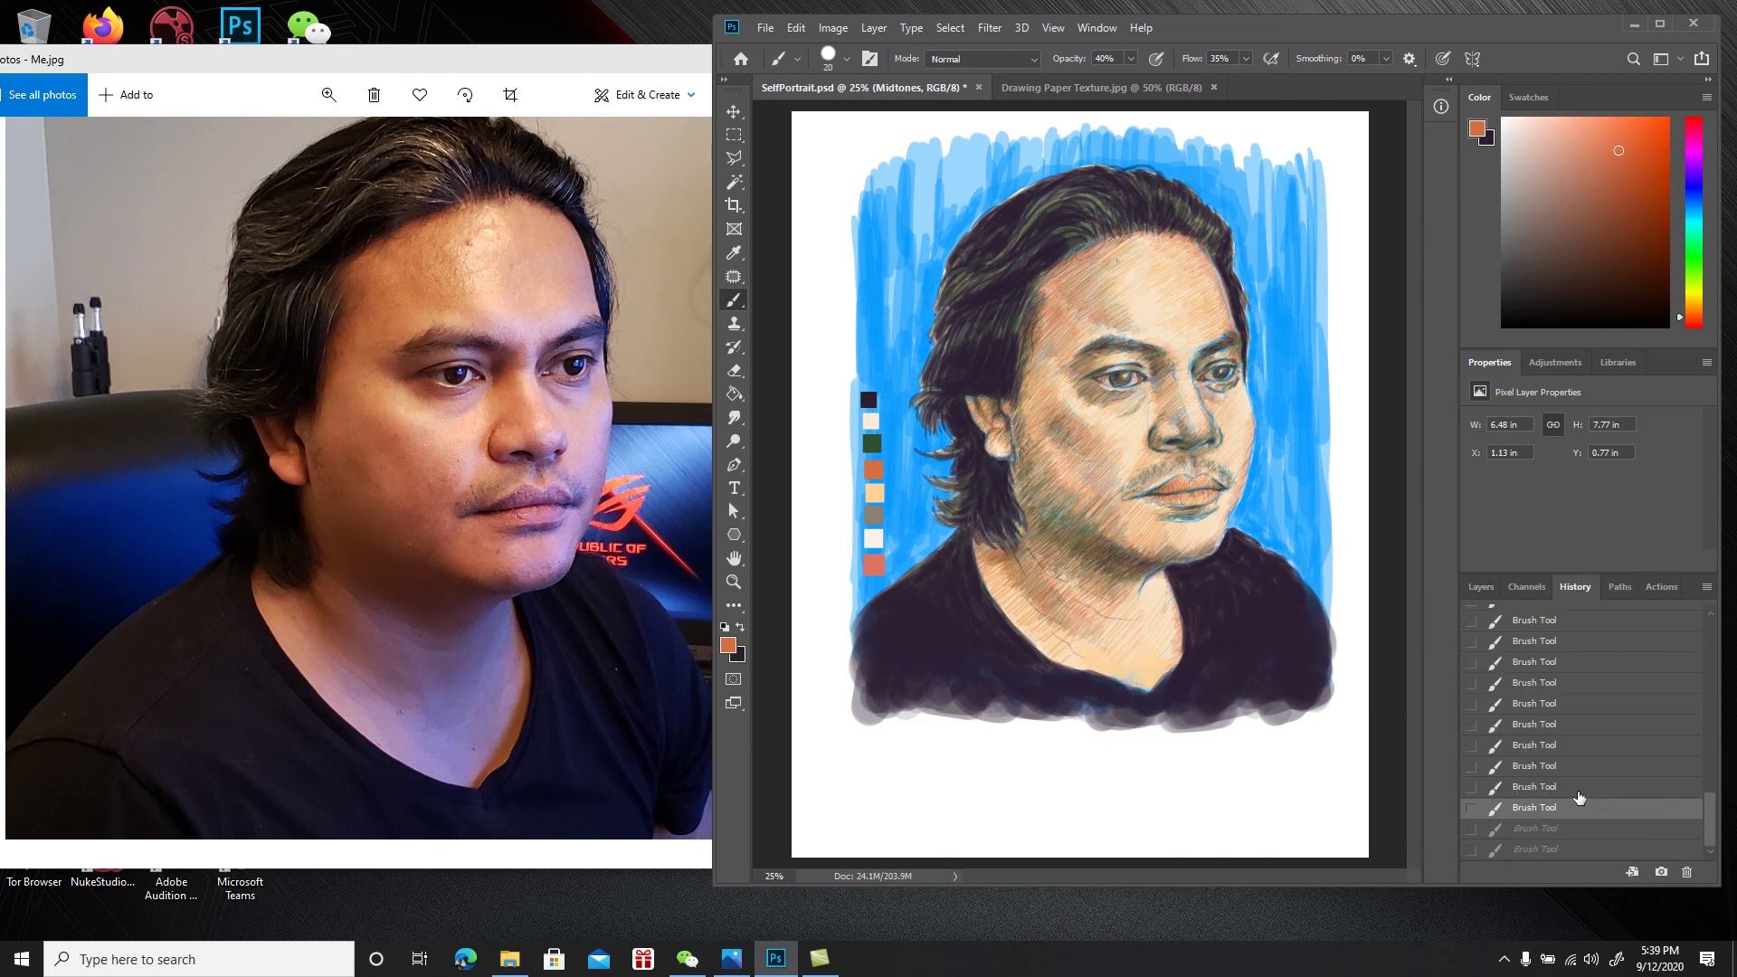
pyautogui.click(1485, 589)
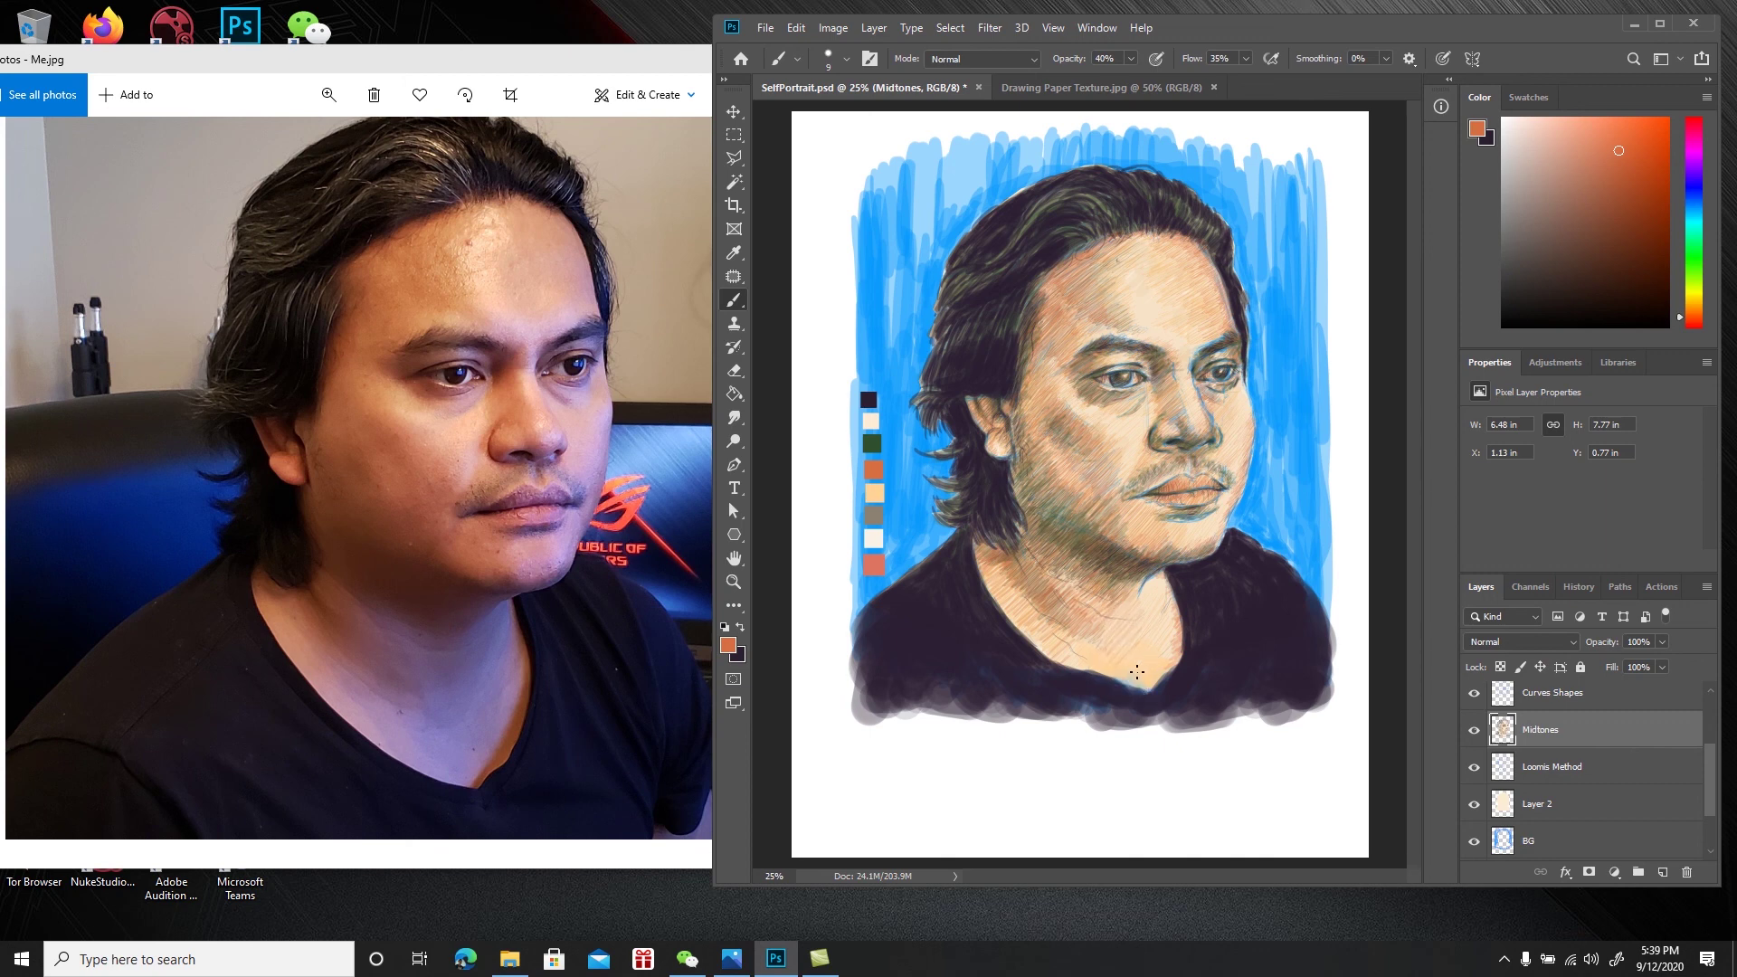
# Hatch the lower chest with fine orange strokes at 30% brush opacity and save the document
pyautogui.moveTo(1120, 60); pyautogui.dragTo(1091, 66)
pyautogui.write('3')
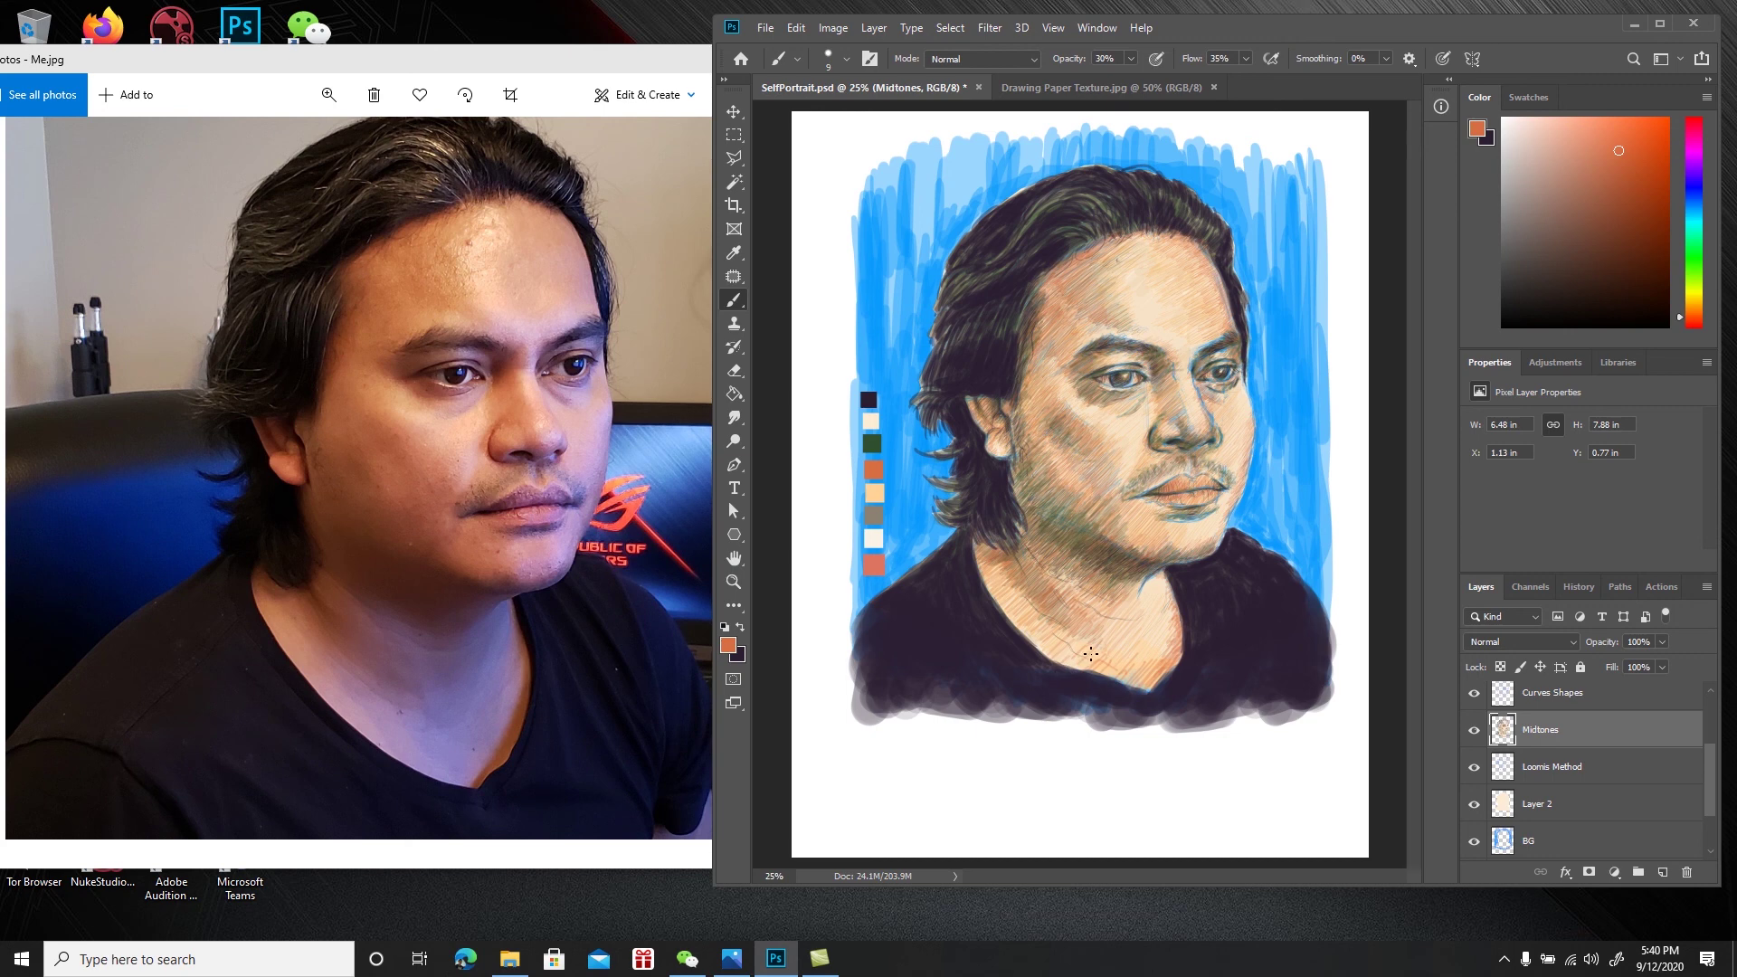
pyautogui.hotkey('ctrl', 's')
# Sample the background blue, make it slightly more saturated and make the BG layer active
pyautogui.press('i')
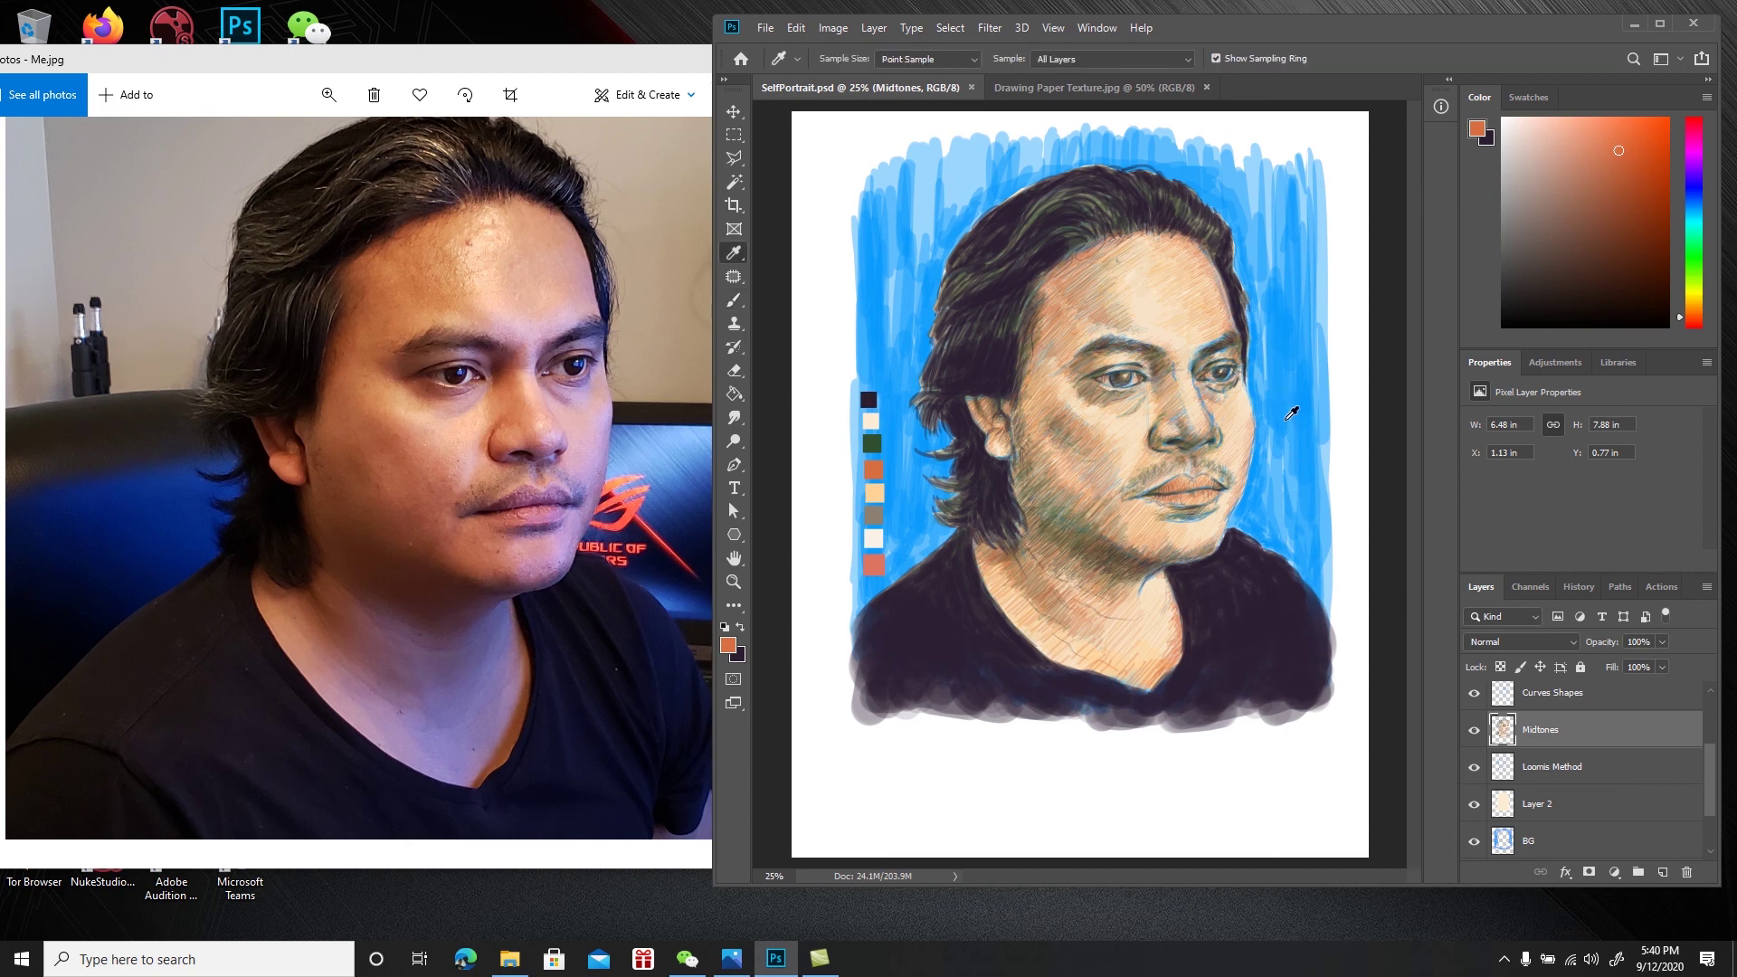
pyautogui.press('b')
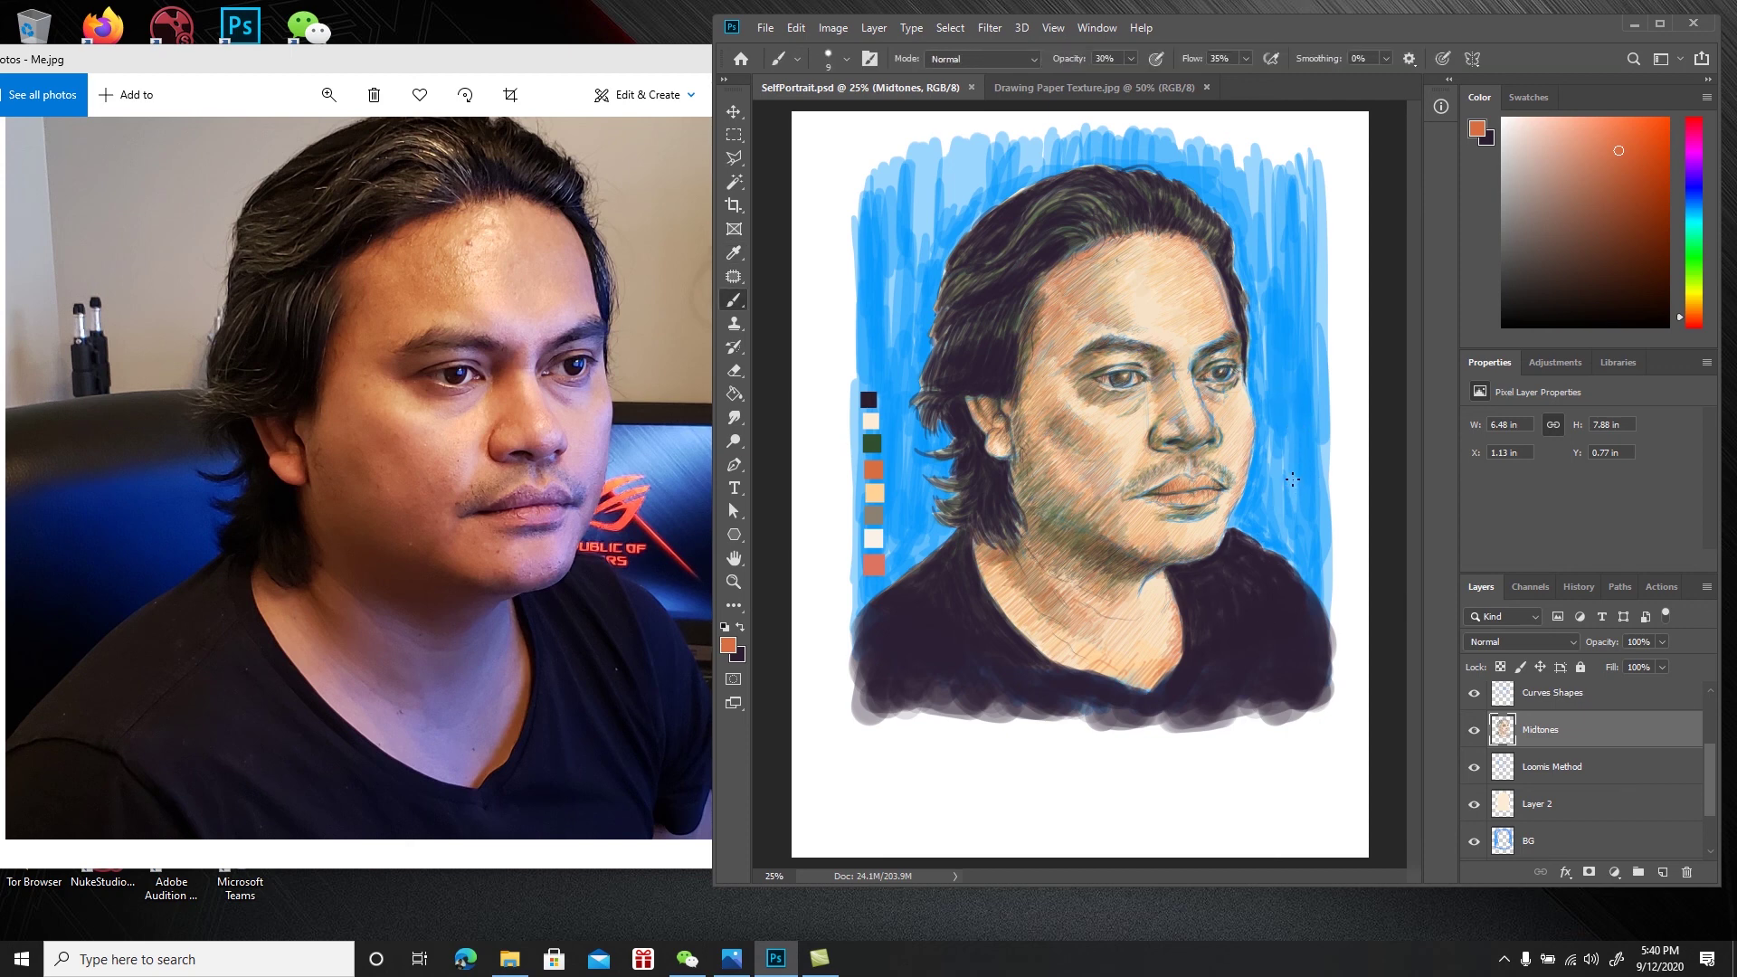
pyautogui.press('i')
pyautogui.click(1282, 399)
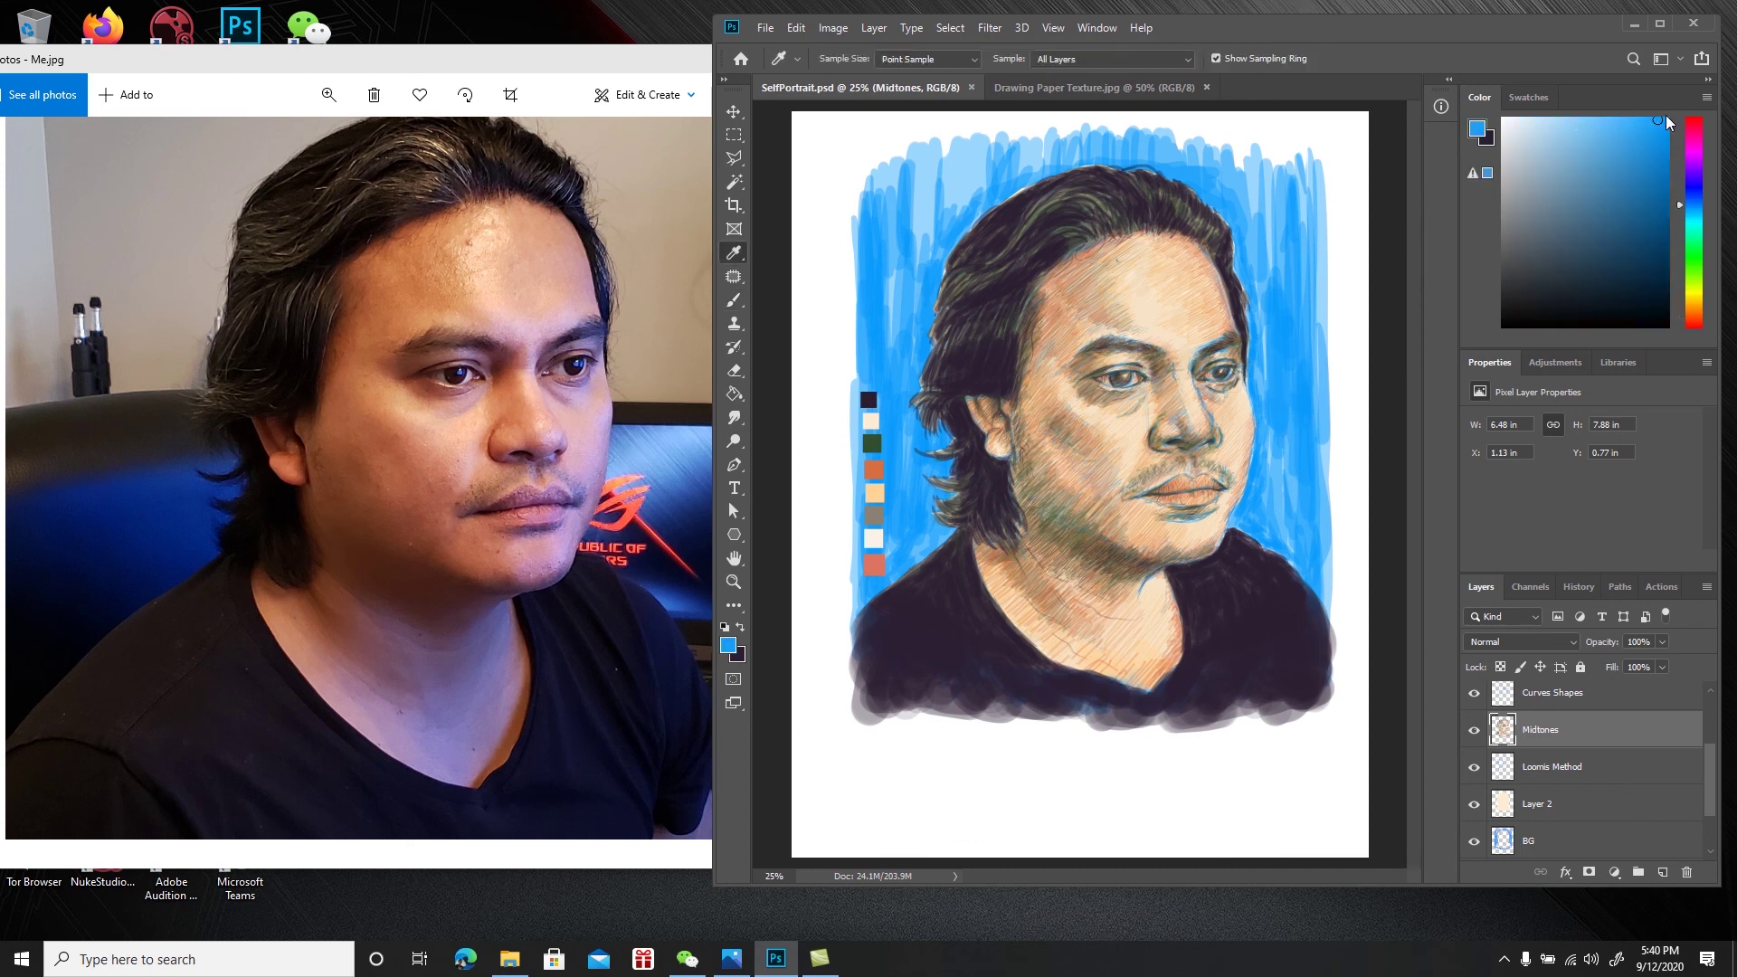
pyautogui.press('b')
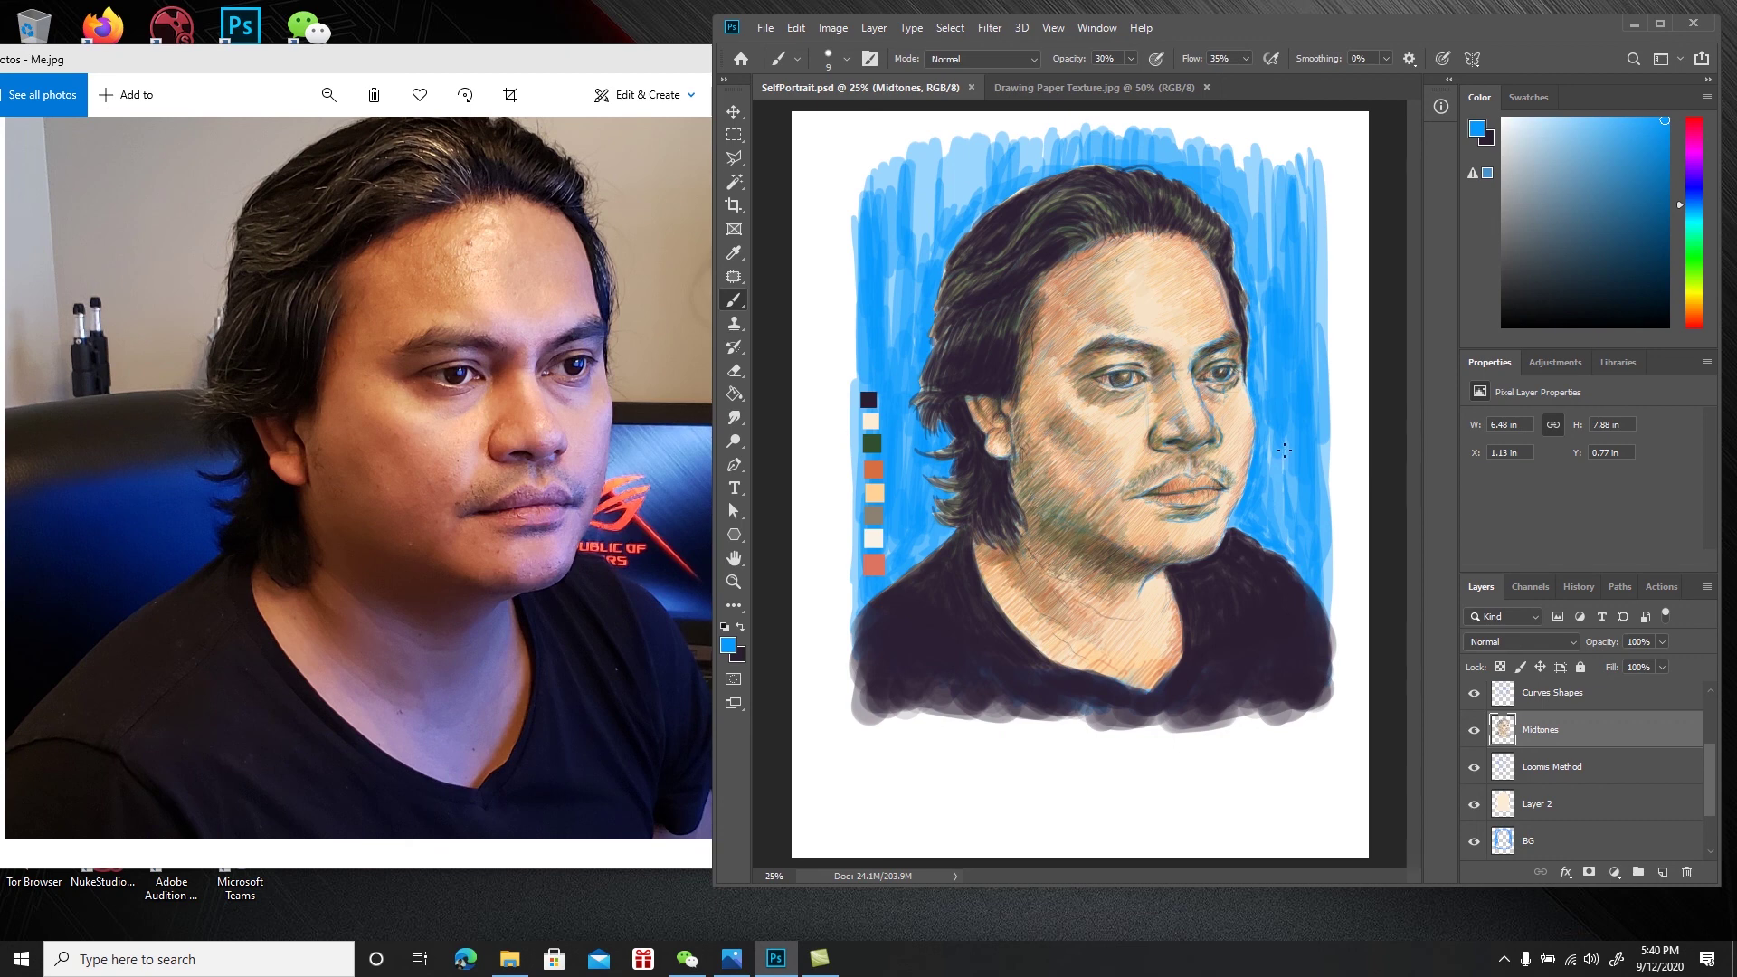
pyautogui.press(']')
pyautogui.press(']')
pyautogui.press(']')
pyautogui.press(']')
pyautogui.moveTo(1713, 785); pyautogui.dragTo(1711, 823)
pyautogui.click(1600, 772)
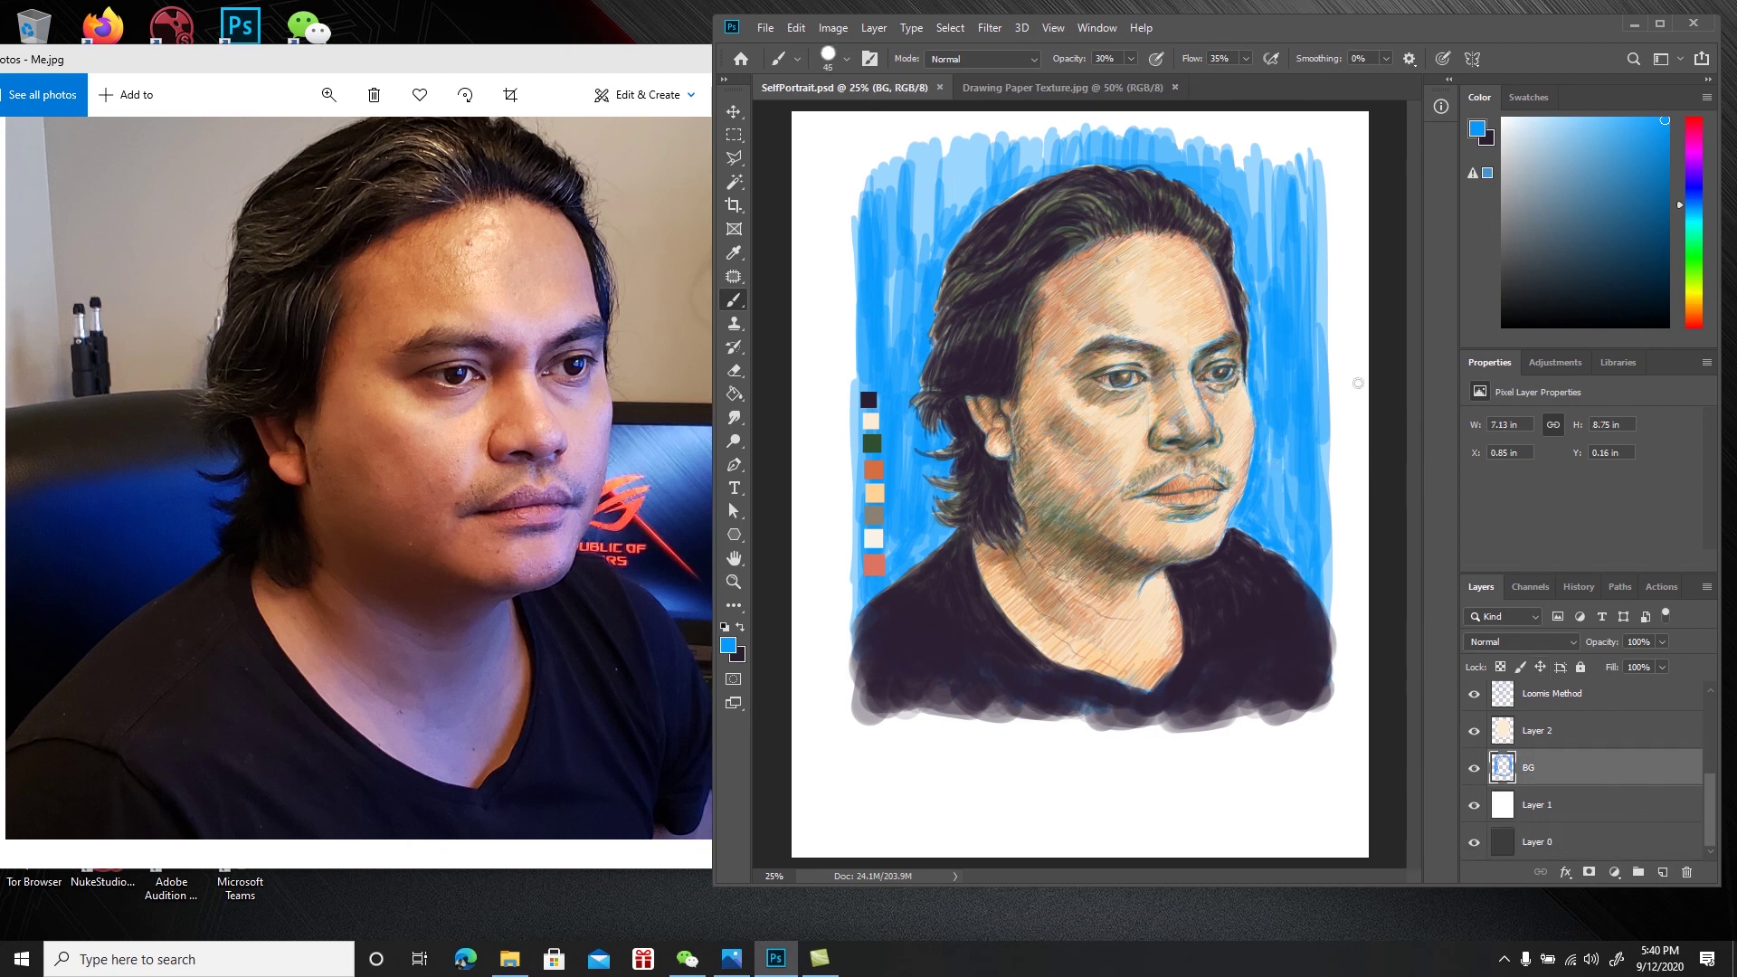
# Enlarge the brush to 90 and paint blue over the background's pale upper corner on the face side
pyautogui.press(']')
pyautogui.press(']')
pyautogui.press(']')
pyautogui.press(']')
pyautogui.moveTo(1294, 161)
pyautogui.mouseDown()
pyautogui.moveTo(1289, 207)
pyautogui.moveTo(1296, 153)
pyautogui.moveTo(1304, 197)
pyautogui.mouseUp()
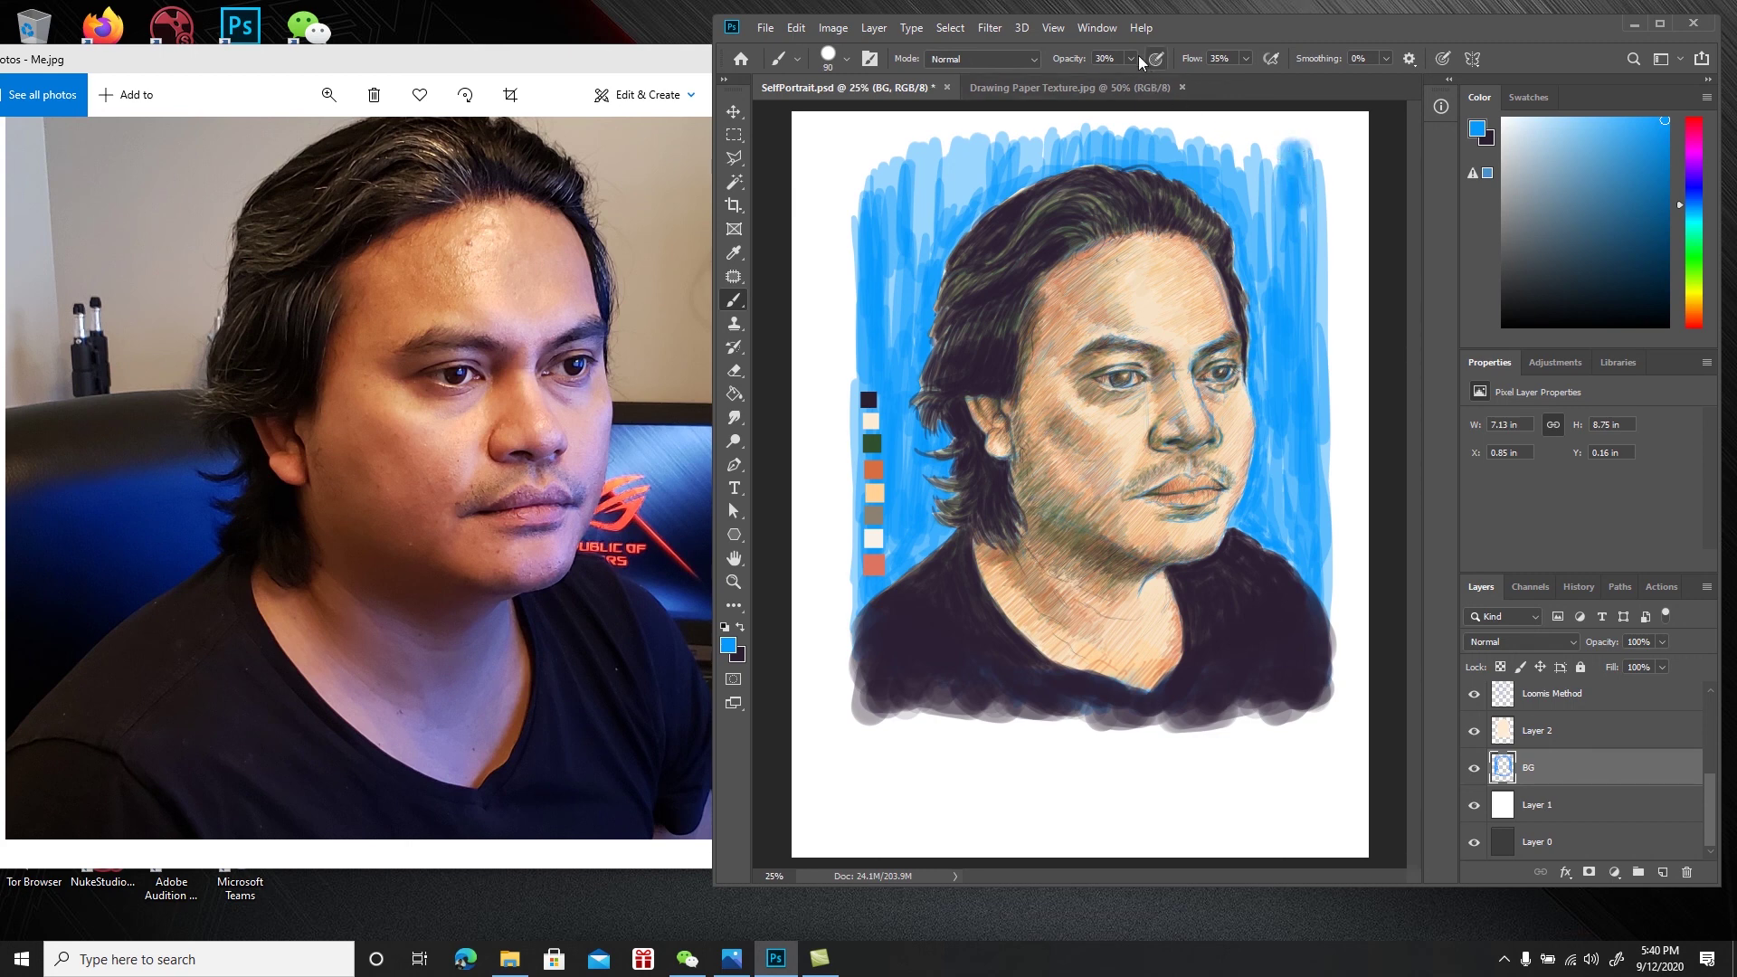
# Set the brush opacity to 40% and strengthen the background's upper area and both side edges with blue strokes
pyautogui.click(1097, 59)
pyautogui.moveTo(1118, 57); pyautogui.dragTo(1087, 63)
pyautogui.press('Return')
pyautogui.moveTo(1264, 144)
pyautogui.mouseDown()
pyautogui.moveTo(1269, 183)
pyautogui.moveTo(1304, 196)
pyautogui.moveTo(1310, 258)
pyautogui.mouseUp()
pyautogui.moveTo(1314, 152); pyautogui.dragTo(1319, 295)
pyautogui.moveTo(1314, 223); pyautogui.dragTo(1316, 475)
pyautogui.moveTo(1249, 203)
pyautogui.mouseDown()
pyautogui.moveTo(1248, 146)
pyautogui.moveTo(1239, 185)
pyautogui.moveTo(1185, 144)
pyautogui.mouseUp()
pyautogui.moveTo(1037, 161)
pyautogui.mouseDown()
pyautogui.moveTo(996, 178)
pyautogui.moveTo(986, 159)
pyautogui.moveTo(977, 191)
pyautogui.moveTo(947, 151)
pyautogui.moveTo(935, 195)
pyautogui.moveTo(919, 168)
pyautogui.moveTo(915, 235)
pyautogui.moveTo(891, 186)
pyautogui.moveTo(887, 254)
pyautogui.moveTo(862, 235)
pyautogui.moveTo(870, 293)
pyautogui.mouseUp()
pyautogui.moveTo(852, 185); pyautogui.dragTo(853, 351)
pyautogui.moveTo(853, 264); pyautogui.dragTo(857, 623)
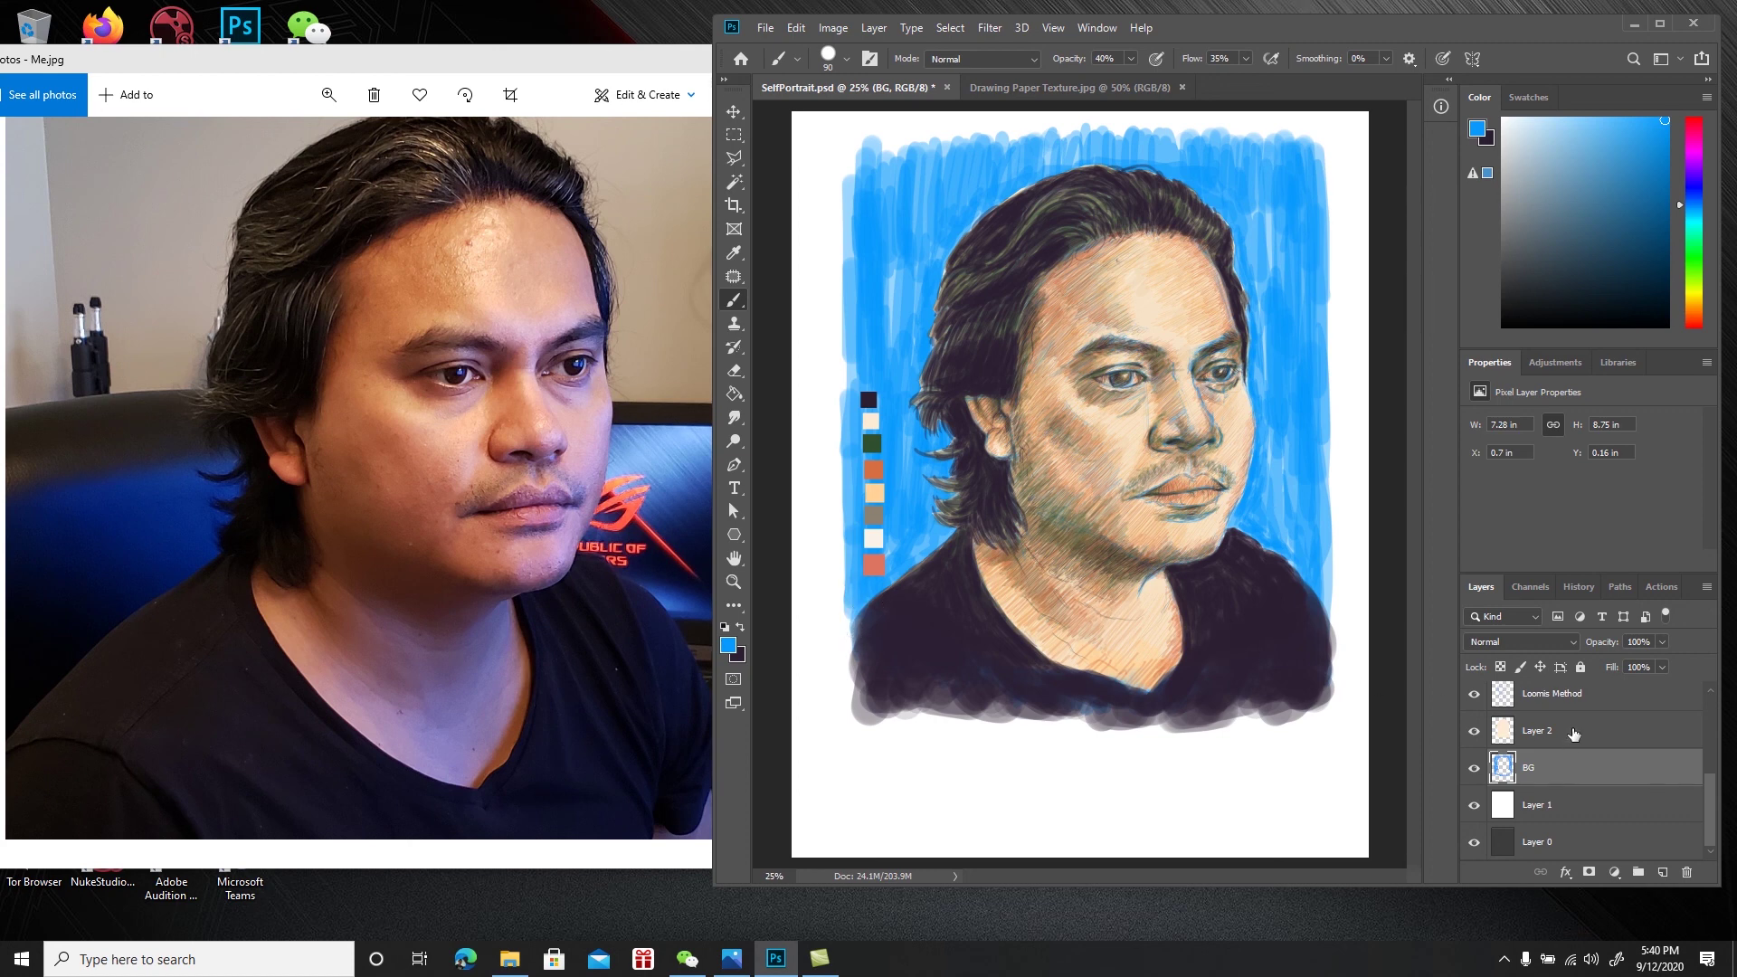
# Hide the Swatches layer and even out the blue background beside the face with vertical strokes
pyautogui.scroll(5, 1683, 751)
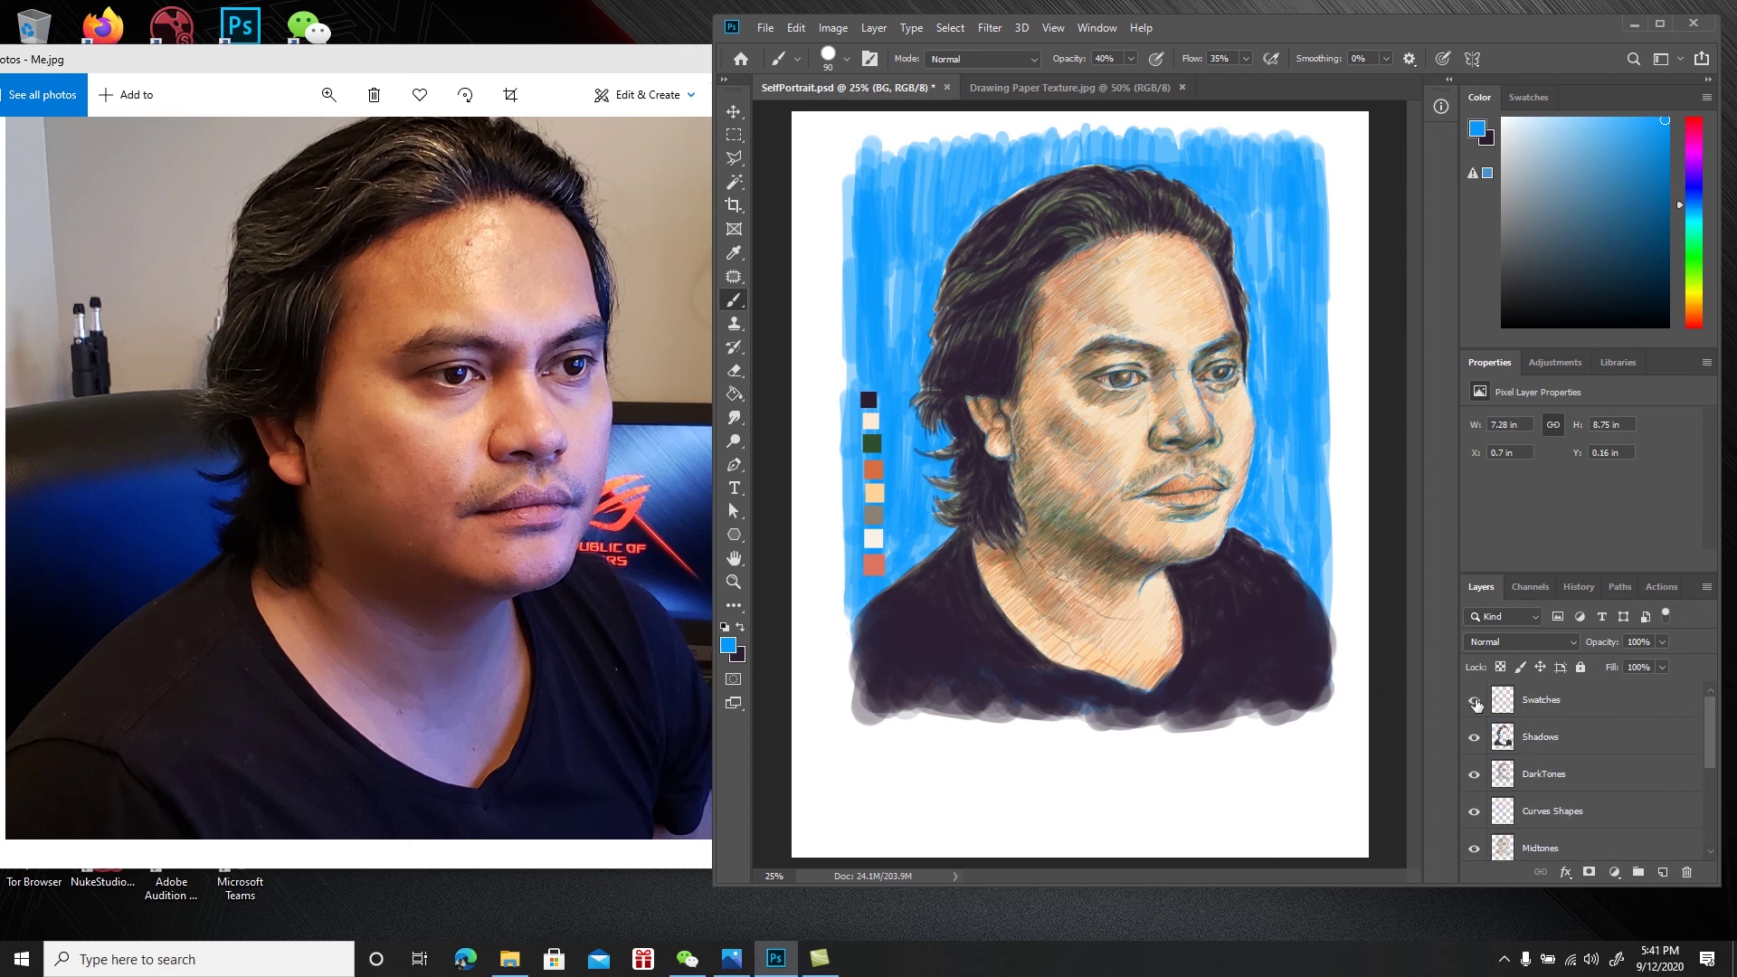
pyautogui.click(1475, 701)
pyautogui.moveTo(1711, 730); pyautogui.dragTo(1710, 755)
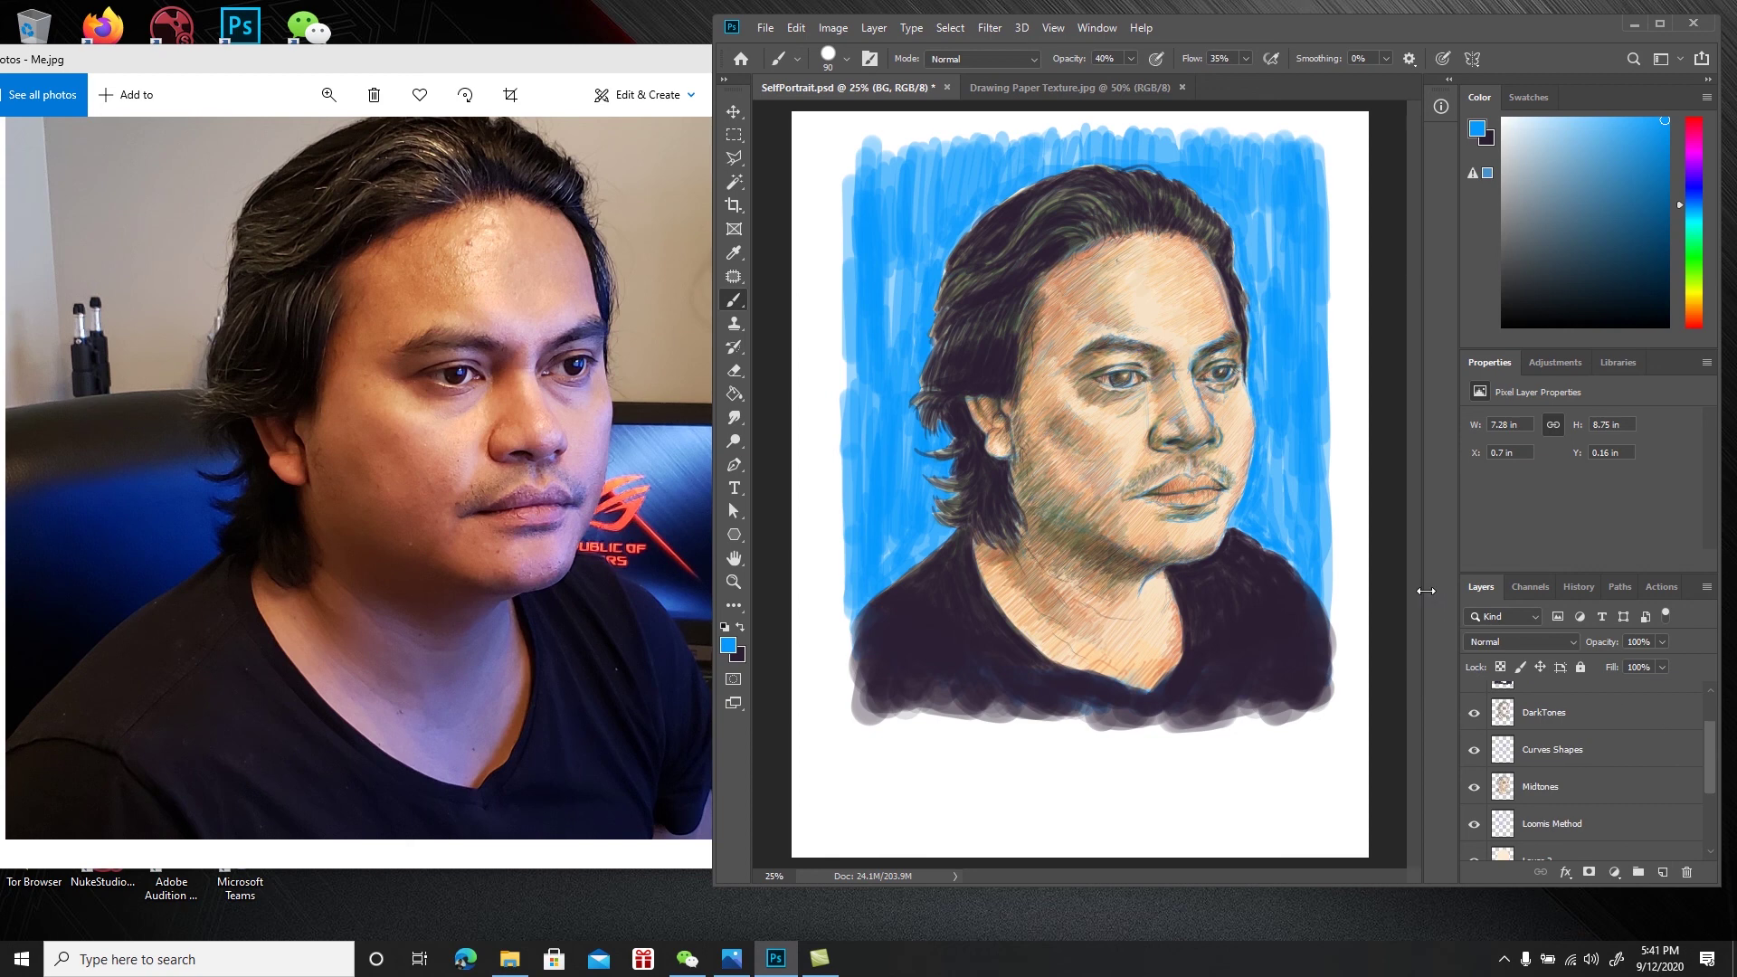
pyautogui.moveTo(1273, 220); pyautogui.dragTo(1272, 425)
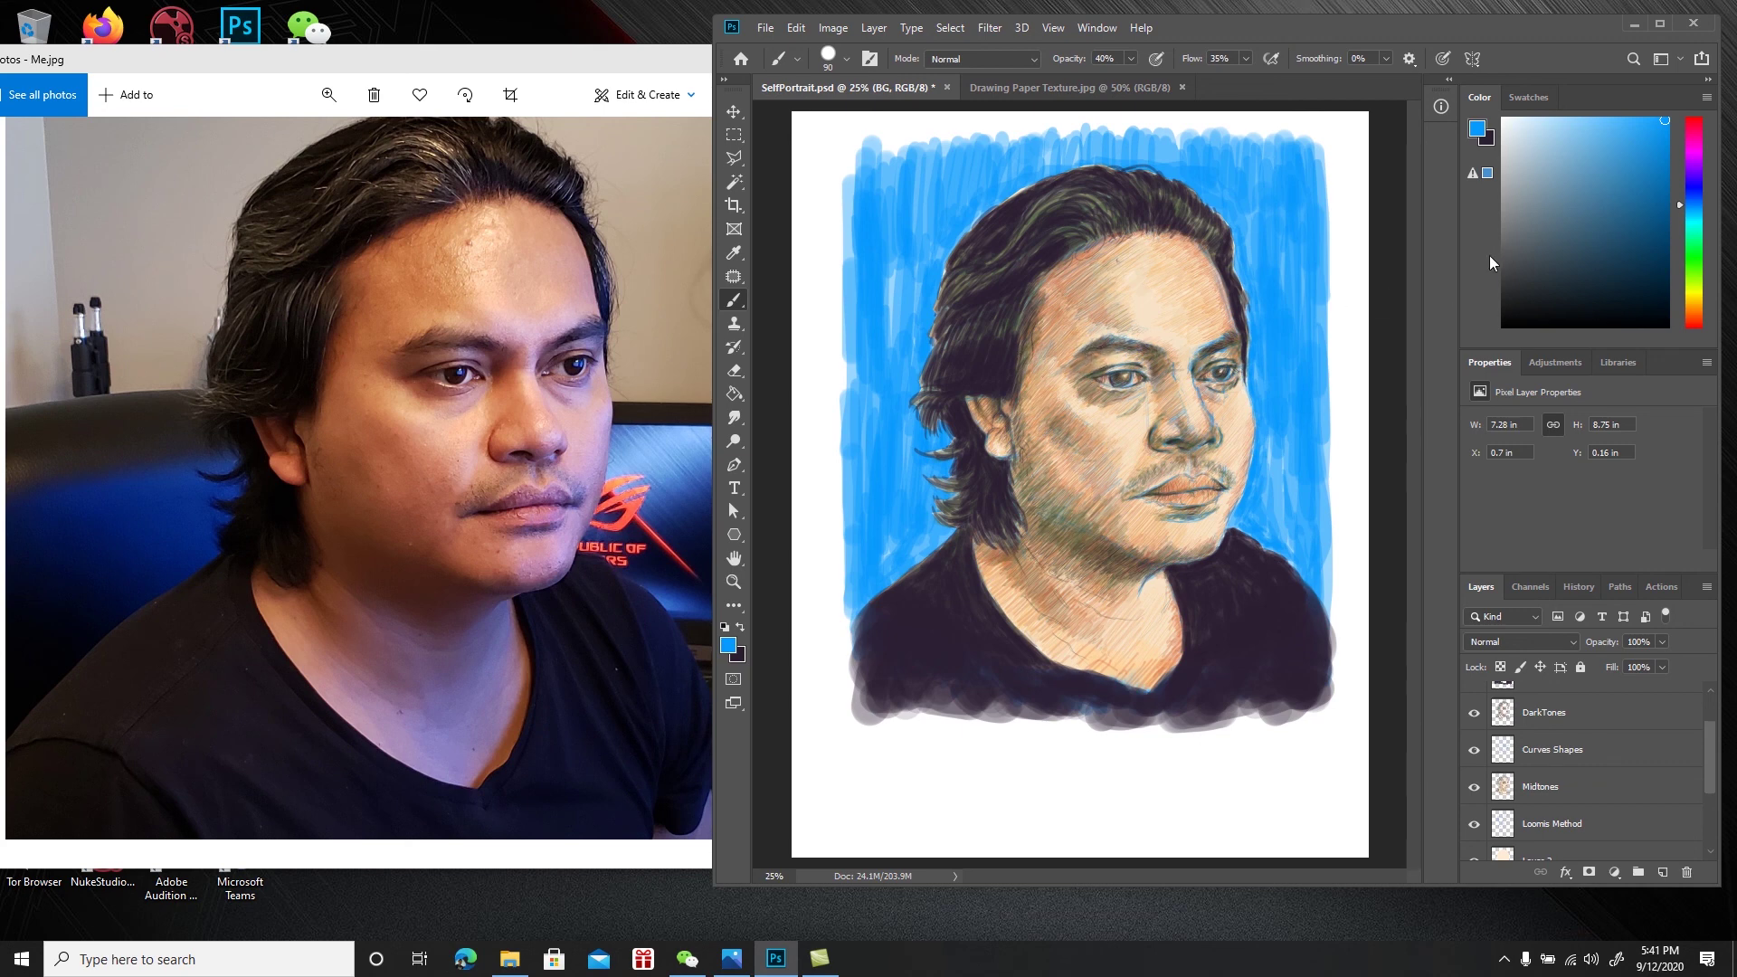
# Pick a bright orange, create a new layer above BG and paint orange strokes behind the cheek and jaw
pyautogui.click(1694, 307)
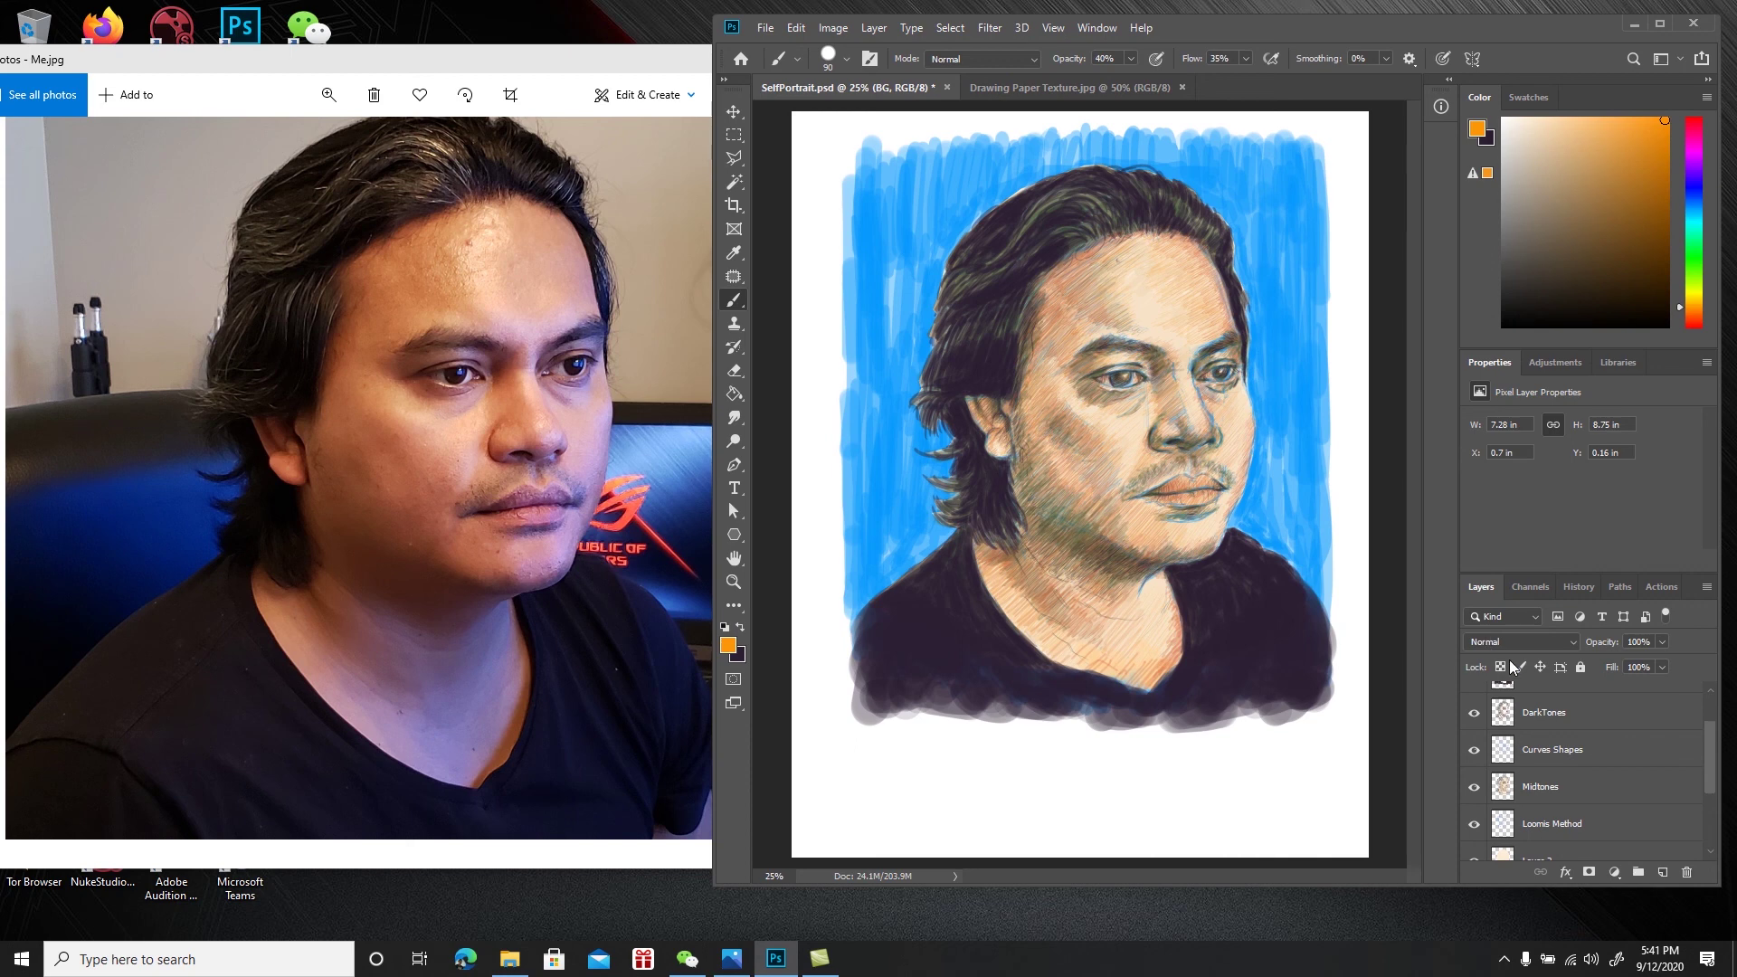
pyautogui.moveTo(1705, 780); pyautogui.dragTo(1705, 832)
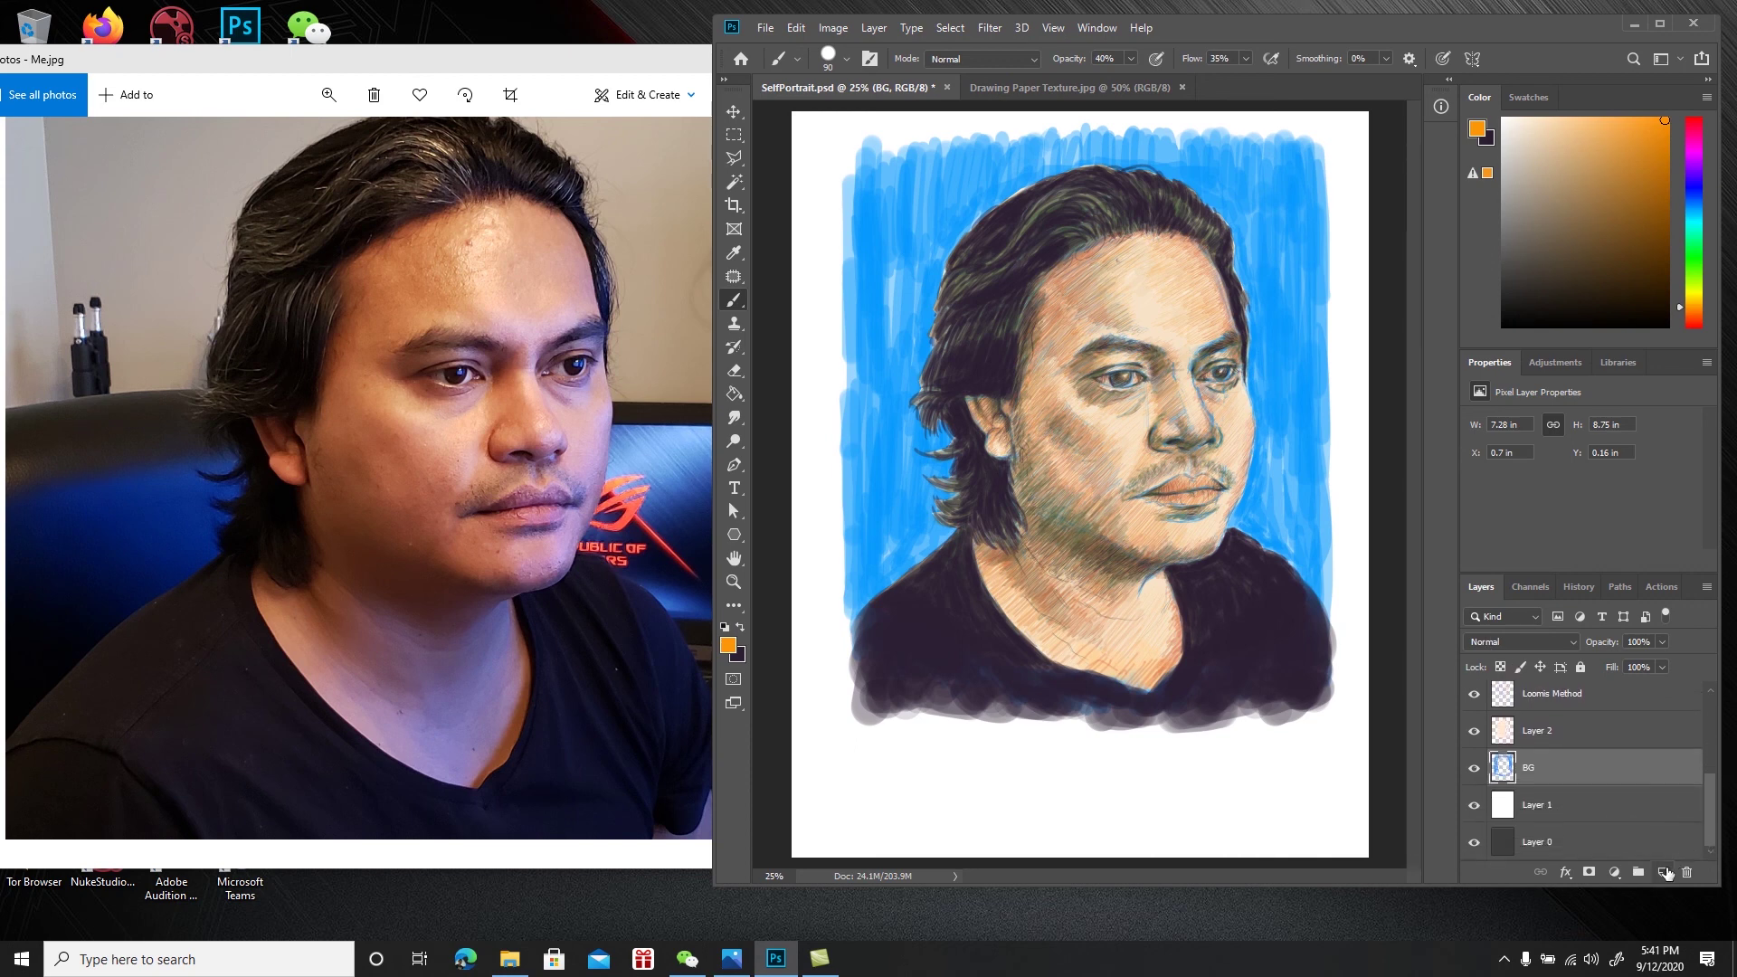
pyautogui.click(1664, 872)
pyautogui.moveTo(1247, 504); pyautogui.dragTo(1238, 541)
pyautogui.moveTo(1255, 480)
pyautogui.mouseDown()
pyautogui.moveTo(1259, 544)
pyautogui.moveTo(1234, 544)
pyautogui.mouseUp()
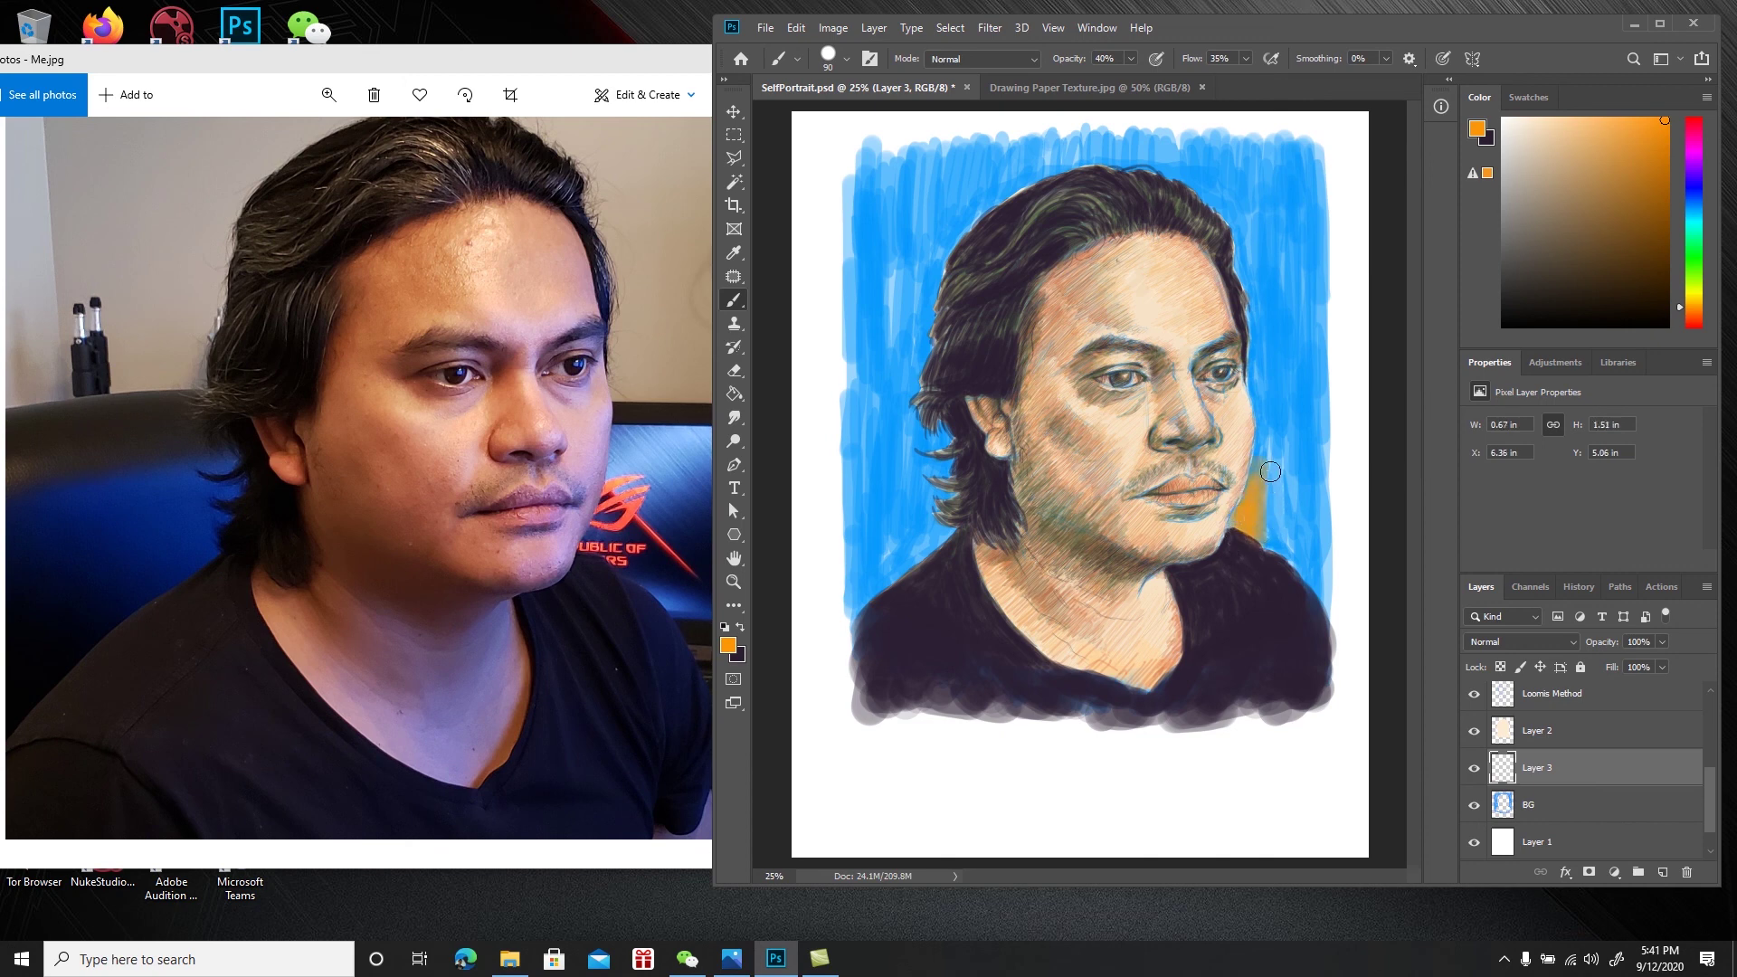
pyautogui.moveTo(1261, 384)
pyautogui.mouseDown()
pyautogui.moveTo(1262, 477)
pyautogui.moveTo(1264, 452)
pyautogui.mouseUp()
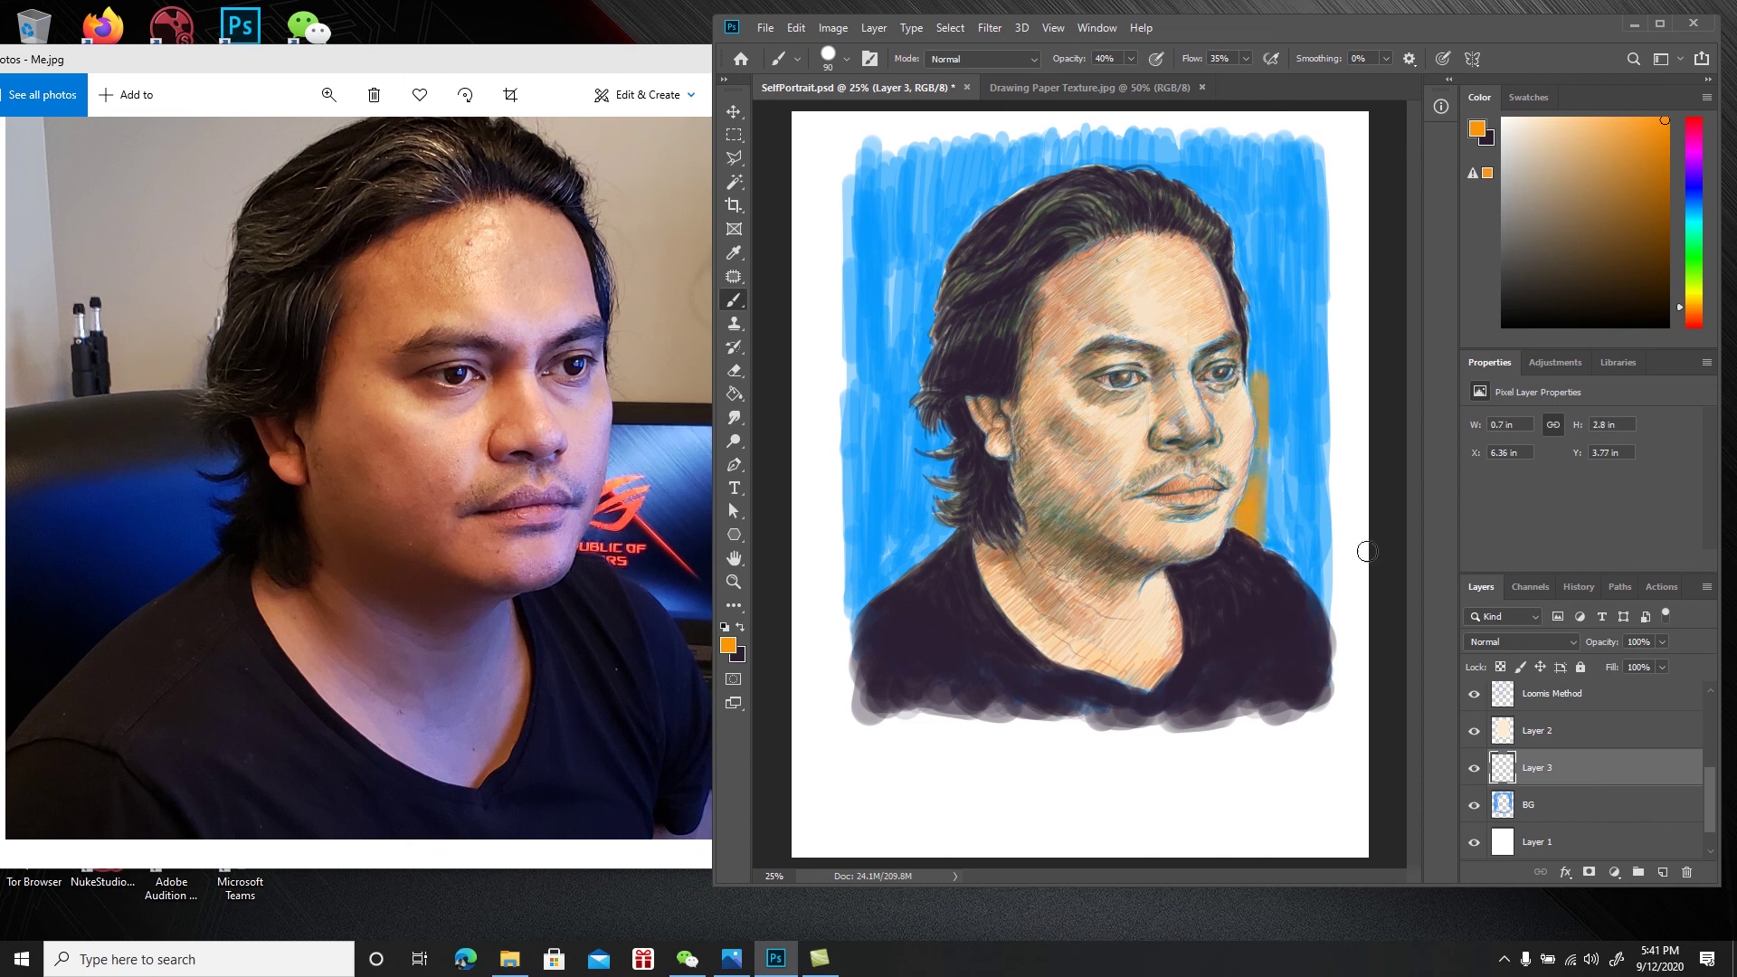
# Preview blend modes such as Soft Light on the orange layer, keep Normal and set the layer opacity to 66%
pyautogui.click(1571, 643)
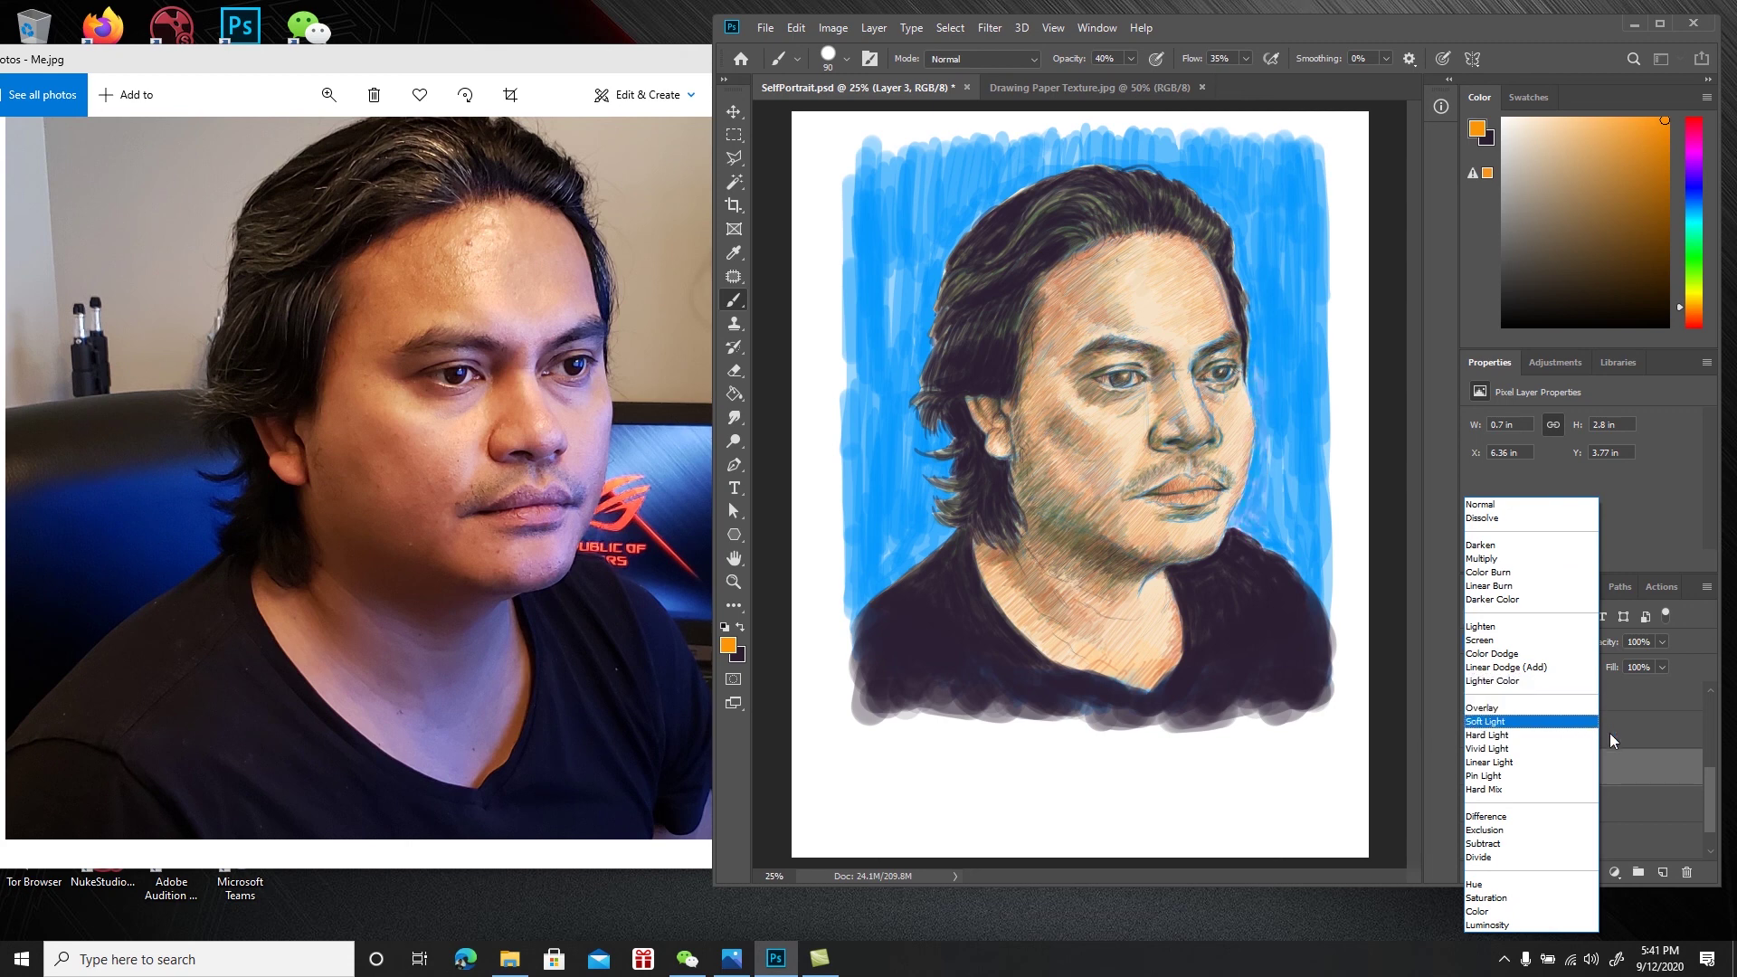
pyautogui.click(1620, 754)
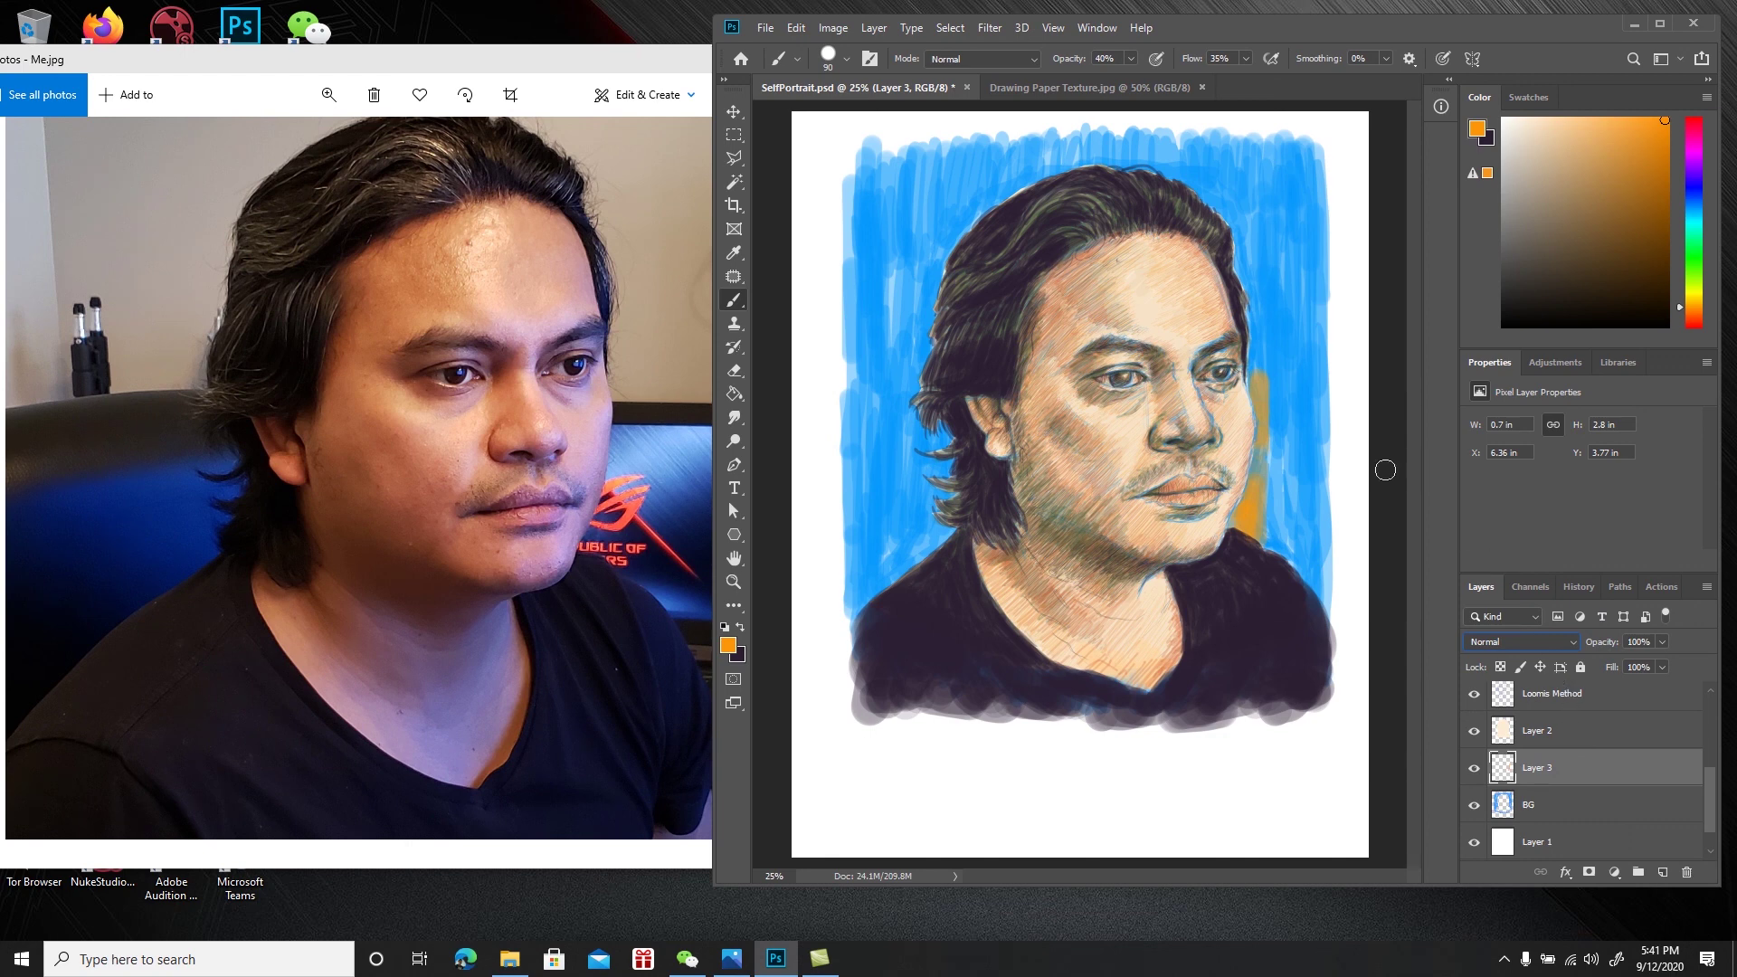
pyautogui.moveTo(1253, 367); pyautogui.dragTo(1259, 395)
pyautogui.click(1662, 643)
pyautogui.moveTo(1629, 664); pyautogui.dragTo(1627, 664)
pyautogui.click(1564, 769)
# Widen the orange strip between the cheek and shoulder with vertical strokes, enlarging the brush to 200
pyautogui.moveTo(1259, 312); pyautogui.dragTo(1260, 385)
pyautogui.moveTo(1272, 503); pyautogui.dragTo(1272, 534)
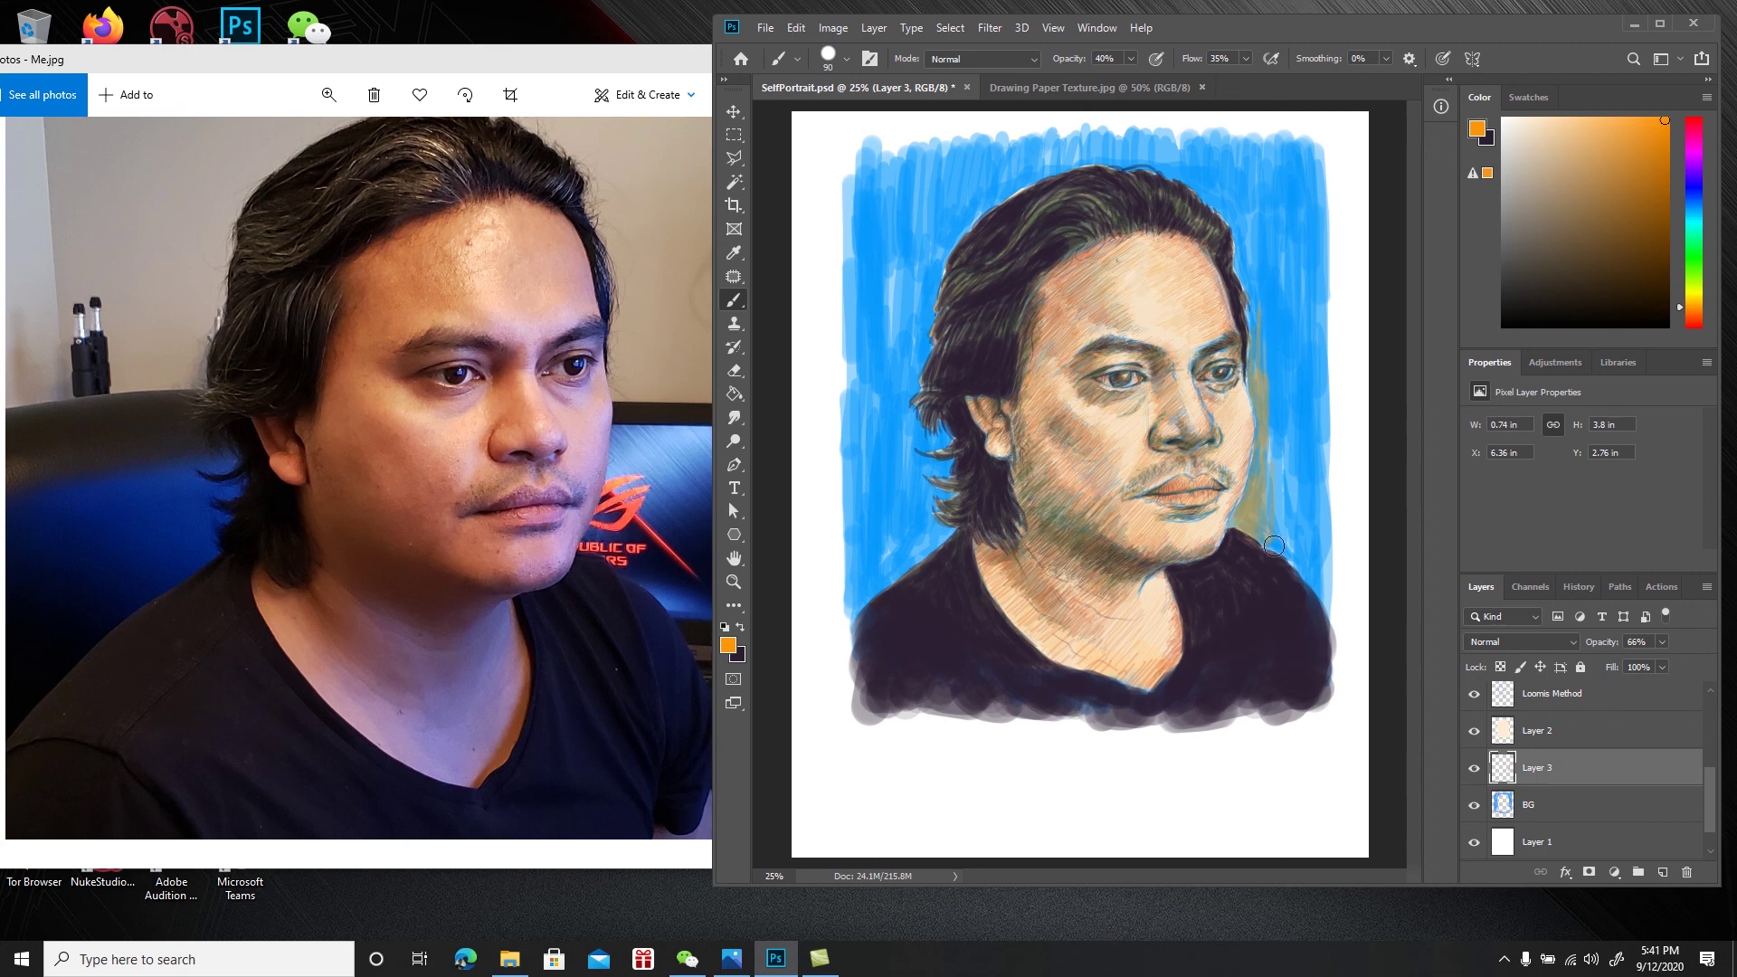
pyautogui.press(']')
pyautogui.press(']')
pyautogui.press(']')
pyautogui.press(']')
pyautogui.press(']')
pyautogui.moveTo(1277, 453); pyautogui.dragTo(1273, 557)
# Extend the orange strokes upward through the background beside the forehead and hair
pyautogui.moveTo(1237, 241); pyautogui.dragTo(1267, 335)
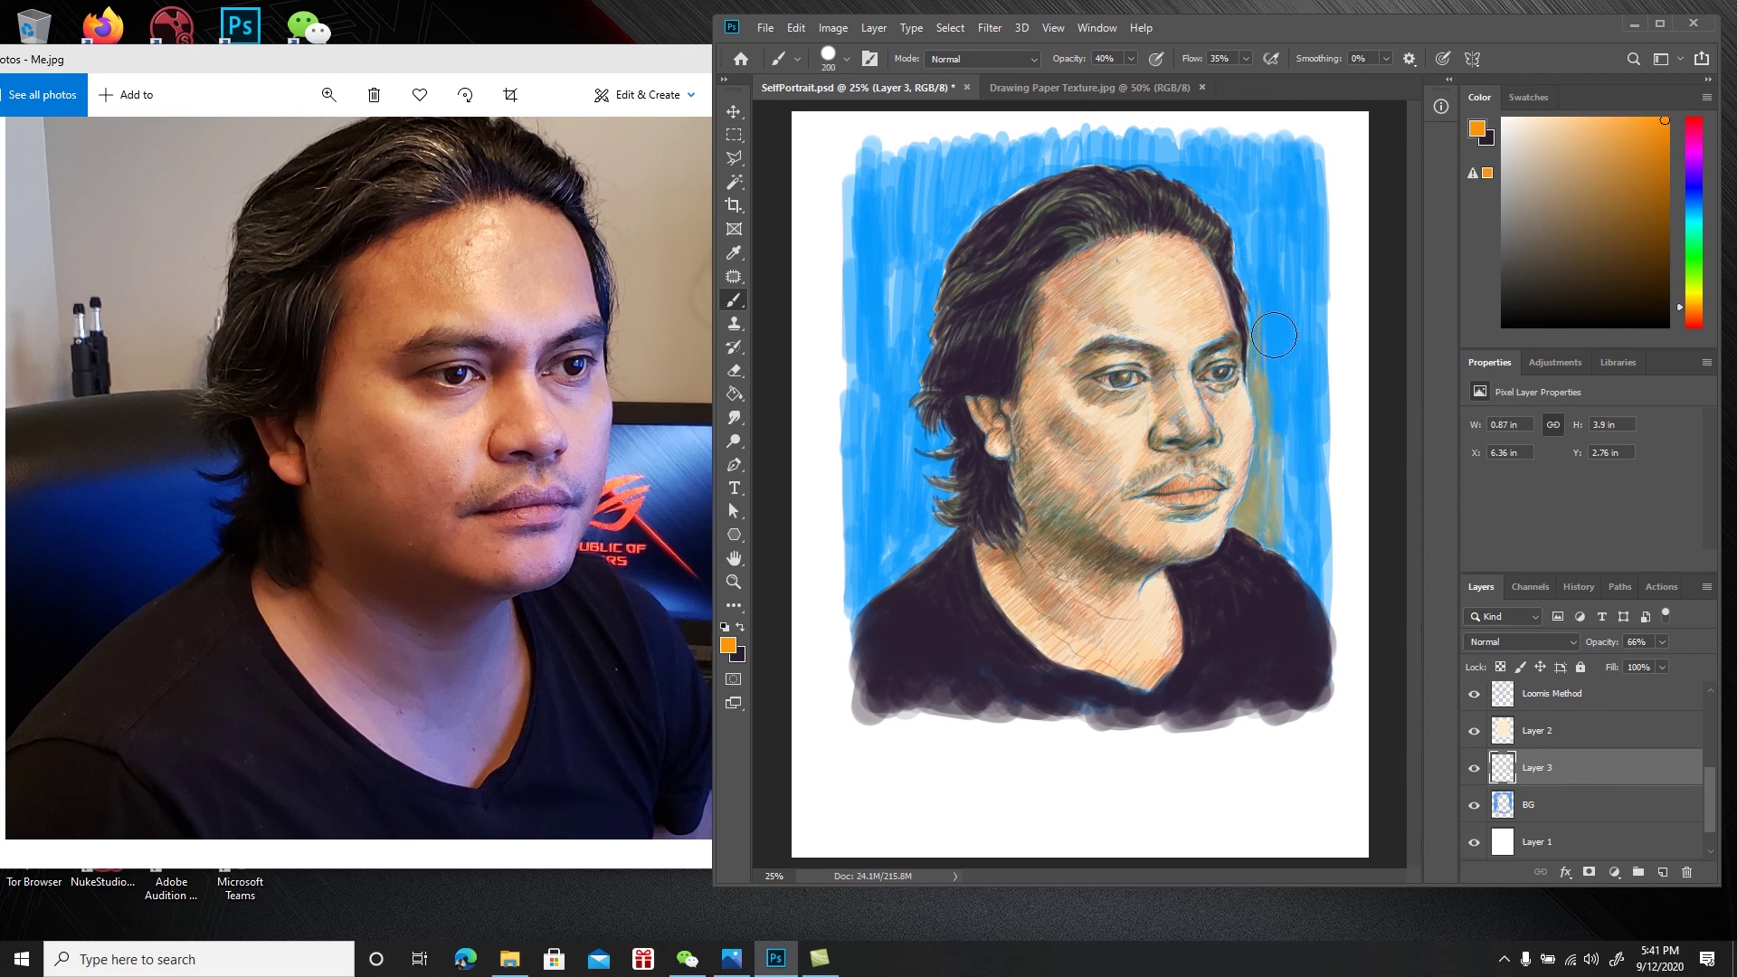
pyautogui.moveTo(1248, 243); pyautogui.dragTo(1253, 294)
pyautogui.moveTo(1241, 178); pyautogui.dragTo(1247, 290)
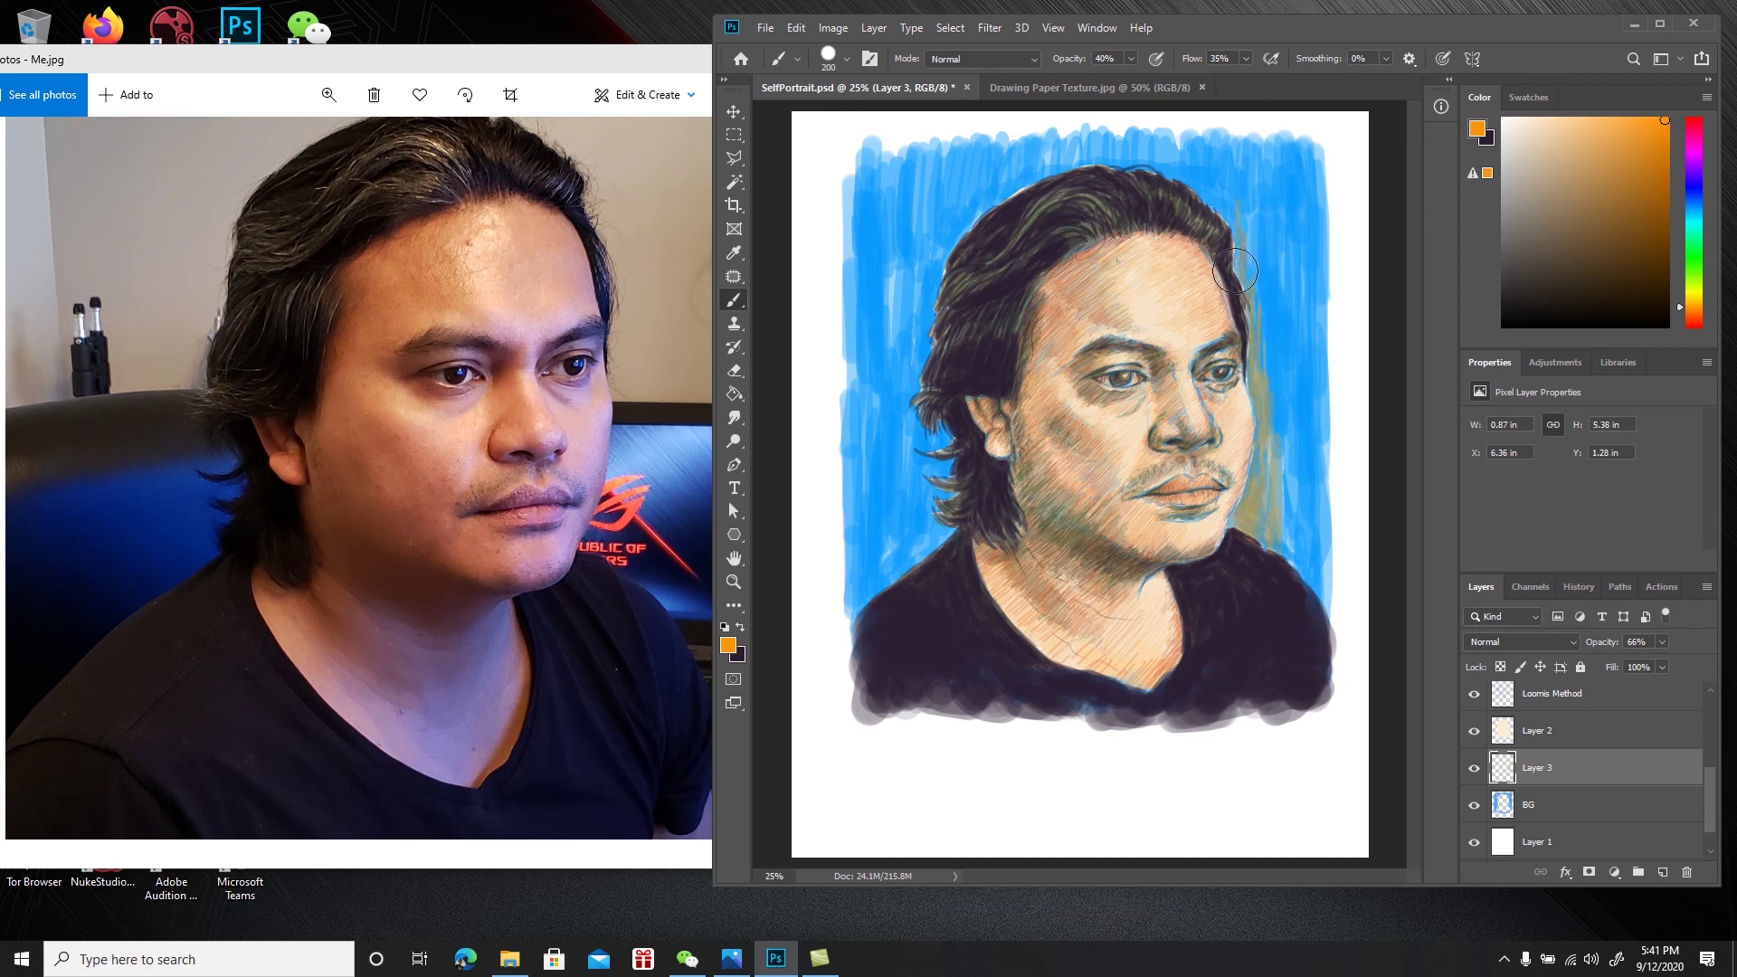
pyautogui.moveTo(1213, 163); pyautogui.dragTo(1247, 311)
pyautogui.moveTo(1254, 214); pyautogui.dragTo(1281, 491)
# Enlarge the brush to 400 and cover the background on both sides and above the head with vertical orange strokes
pyautogui.press(']')
pyautogui.press(']')
pyautogui.press(']')
pyautogui.moveTo(1278, 238); pyautogui.dragTo(1277, 531)
pyautogui.moveTo(1292, 403)
pyautogui.mouseDown()
pyautogui.moveTo(1293, 556)
pyautogui.moveTo(1277, 493)
pyautogui.mouseUp()
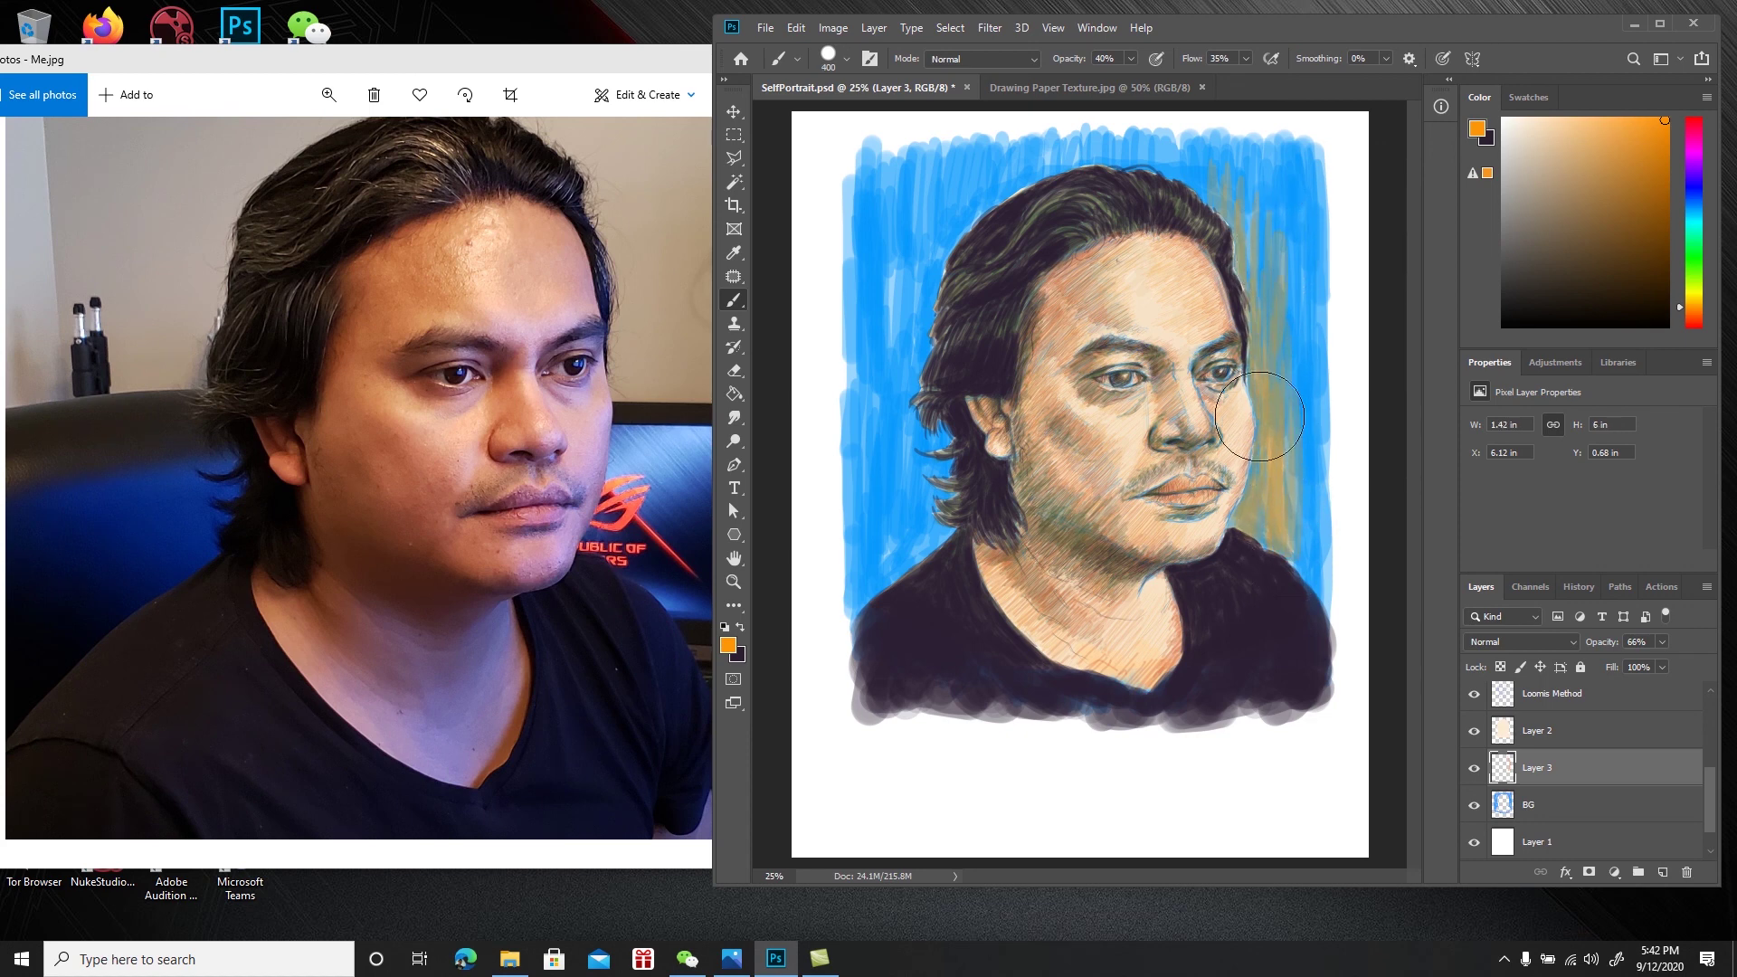
pyautogui.moveTo(930, 337)
pyautogui.mouseDown()
pyautogui.moveTo(950, 516)
pyautogui.moveTo(929, 437)
pyautogui.moveTo(892, 566)
pyautogui.moveTo(897, 261)
pyautogui.moveTo(921, 277)
pyautogui.moveTo(929, 249)
pyautogui.moveTo(935, 297)
pyautogui.moveTo(889, 388)
pyautogui.moveTo(879, 263)
pyautogui.moveTo(924, 503)
pyautogui.moveTo(906, 440)
pyautogui.moveTo(901, 455)
pyautogui.moveTo(931, 526)
pyautogui.moveTo(944, 418)
pyautogui.moveTo(915, 567)
pyautogui.moveTo(919, 301)
pyautogui.moveTo(986, 175)
pyautogui.moveTo(1009, 189)
pyautogui.moveTo(1054, 155)
pyautogui.moveTo(1031, 183)
pyautogui.moveTo(1041, 146)
pyautogui.moveTo(995, 202)
pyautogui.moveTo(935, 159)
pyautogui.moveTo(947, 257)
pyautogui.moveTo(964, 159)
pyautogui.moveTo(990, 203)
pyautogui.moveTo(1019, 138)
pyautogui.moveTo(1040, 178)
pyautogui.moveTo(1055, 144)
pyautogui.moveTo(1060, 176)
pyautogui.moveTo(1110, 127)
pyautogui.moveTo(1114, 179)
pyautogui.moveTo(1163, 140)
pyautogui.moveTo(1185, 194)
pyautogui.moveTo(1198, 162)
pyautogui.moveTo(1267, 328)
pyautogui.moveTo(1271, 204)
pyautogui.moveTo(1274, 289)
pyautogui.moveTo(1255, 296)
pyautogui.moveTo(1231, 181)
pyautogui.moveTo(1257, 195)
pyautogui.moveTo(1276, 159)
pyautogui.moveTo(1287, 491)
pyautogui.moveTo(1294, 176)
pyautogui.moveTo(1300, 538)
pyautogui.moveTo(1306, 215)
pyautogui.moveTo(1322, 555)
pyautogui.moveTo(1311, 508)
pyautogui.moveTo(1330, 573)
pyautogui.moveTo(1269, 265)
pyautogui.mouseUp()
pyautogui.moveTo(895, 312)
pyautogui.mouseDown()
pyautogui.moveTo(885, 356)
pyautogui.moveTo(870, 332)
pyautogui.moveTo(850, 557)
pyautogui.moveTo(869, 562)
pyautogui.moveTo(878, 272)
pyautogui.moveTo(857, 177)
pyautogui.moveTo(871, 529)
pyautogui.moveTo(945, 226)
pyautogui.mouseUp()
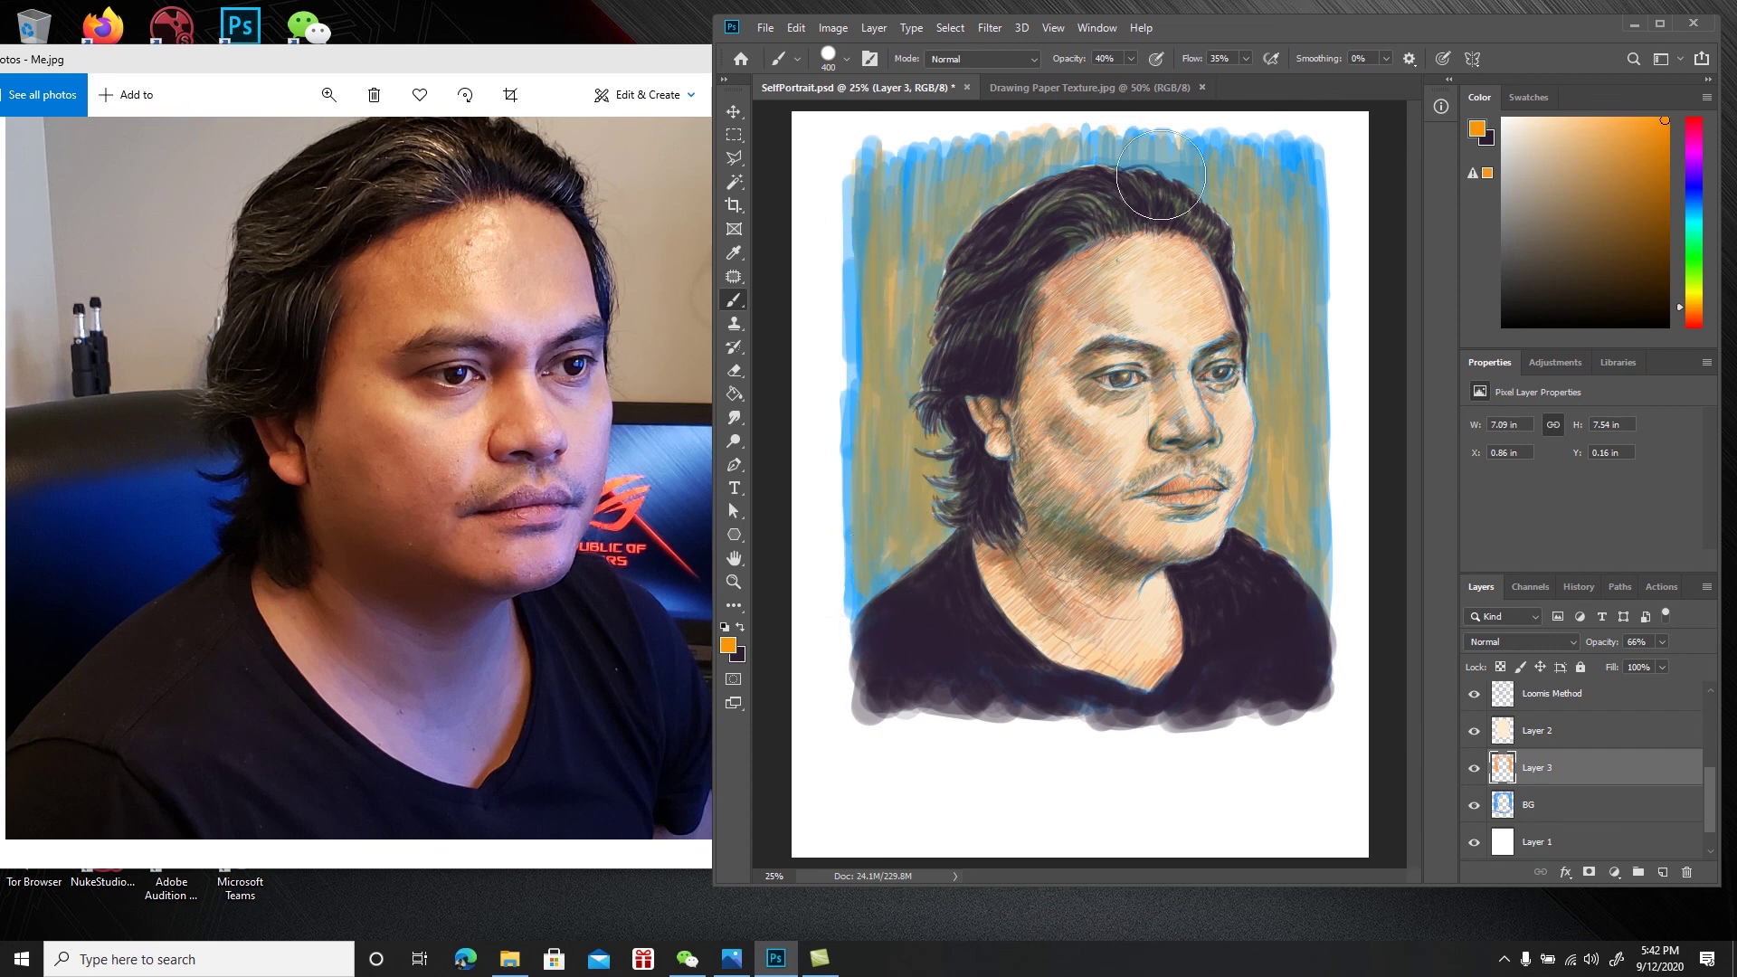
# Show the Swatches layer, make the Shadows layer active and sample the dark purple swatch for work around the ear and hair
pyautogui.hotkey('ctrl', '+')
pyautogui.hotkey('ctrl', '+')
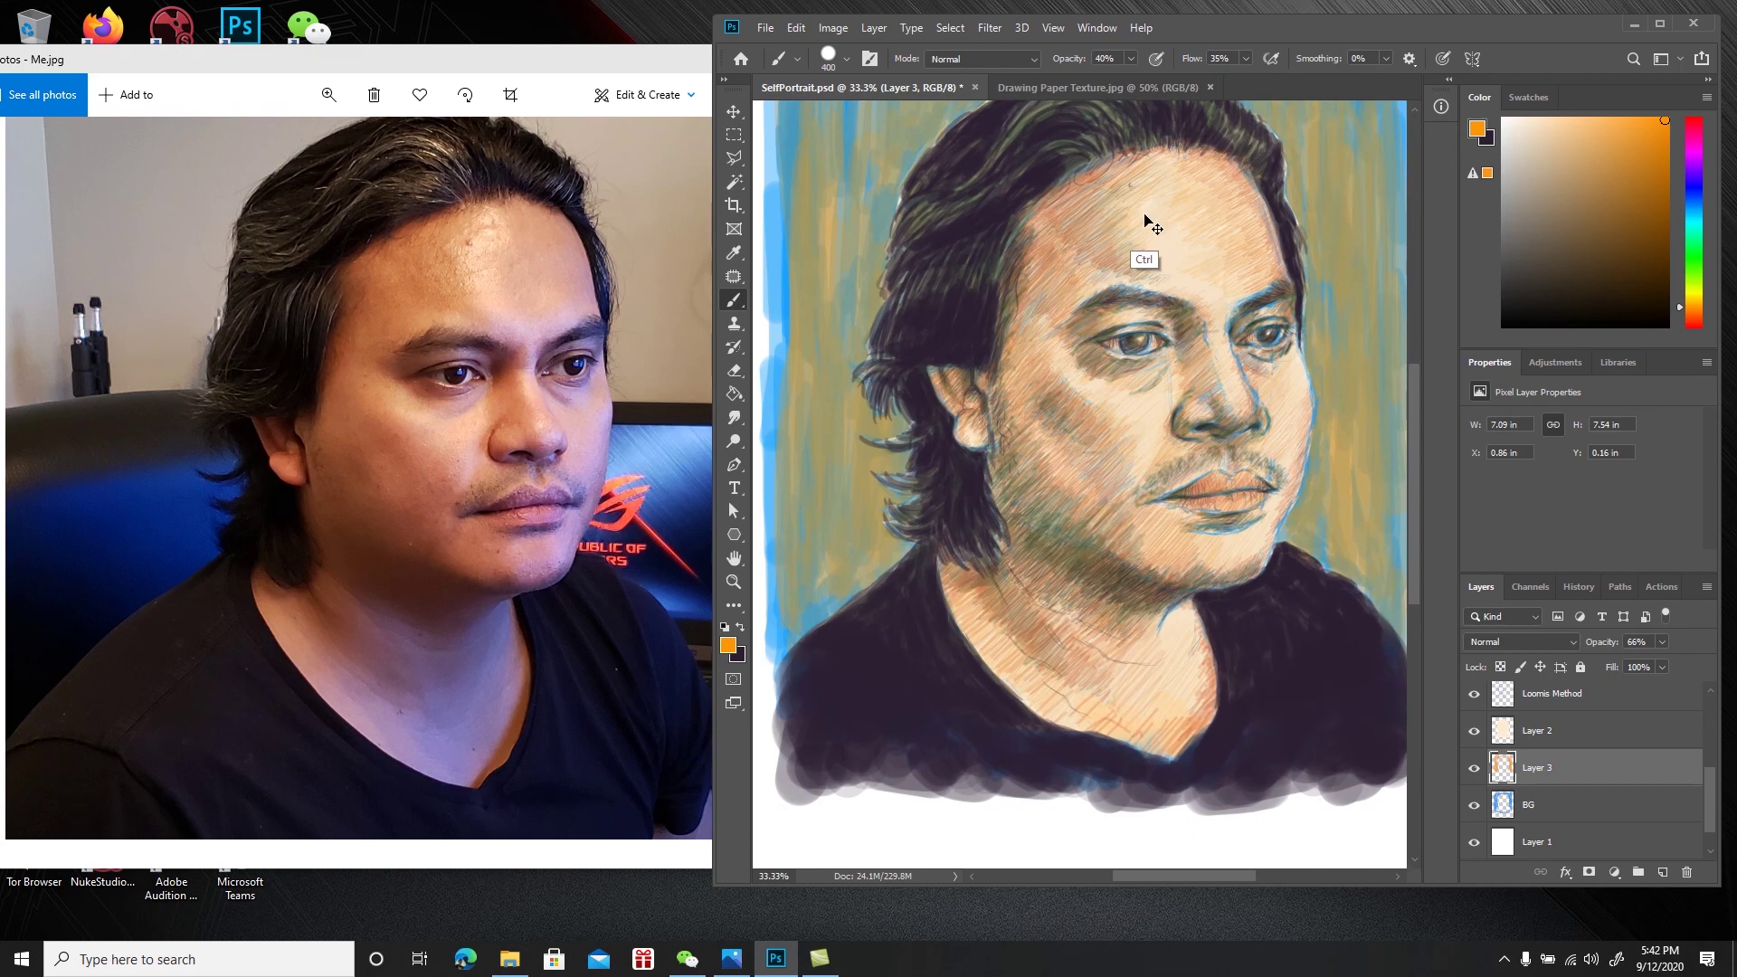
pyautogui.moveTo(1043, 310); pyautogui.dragTo(1071, 514)
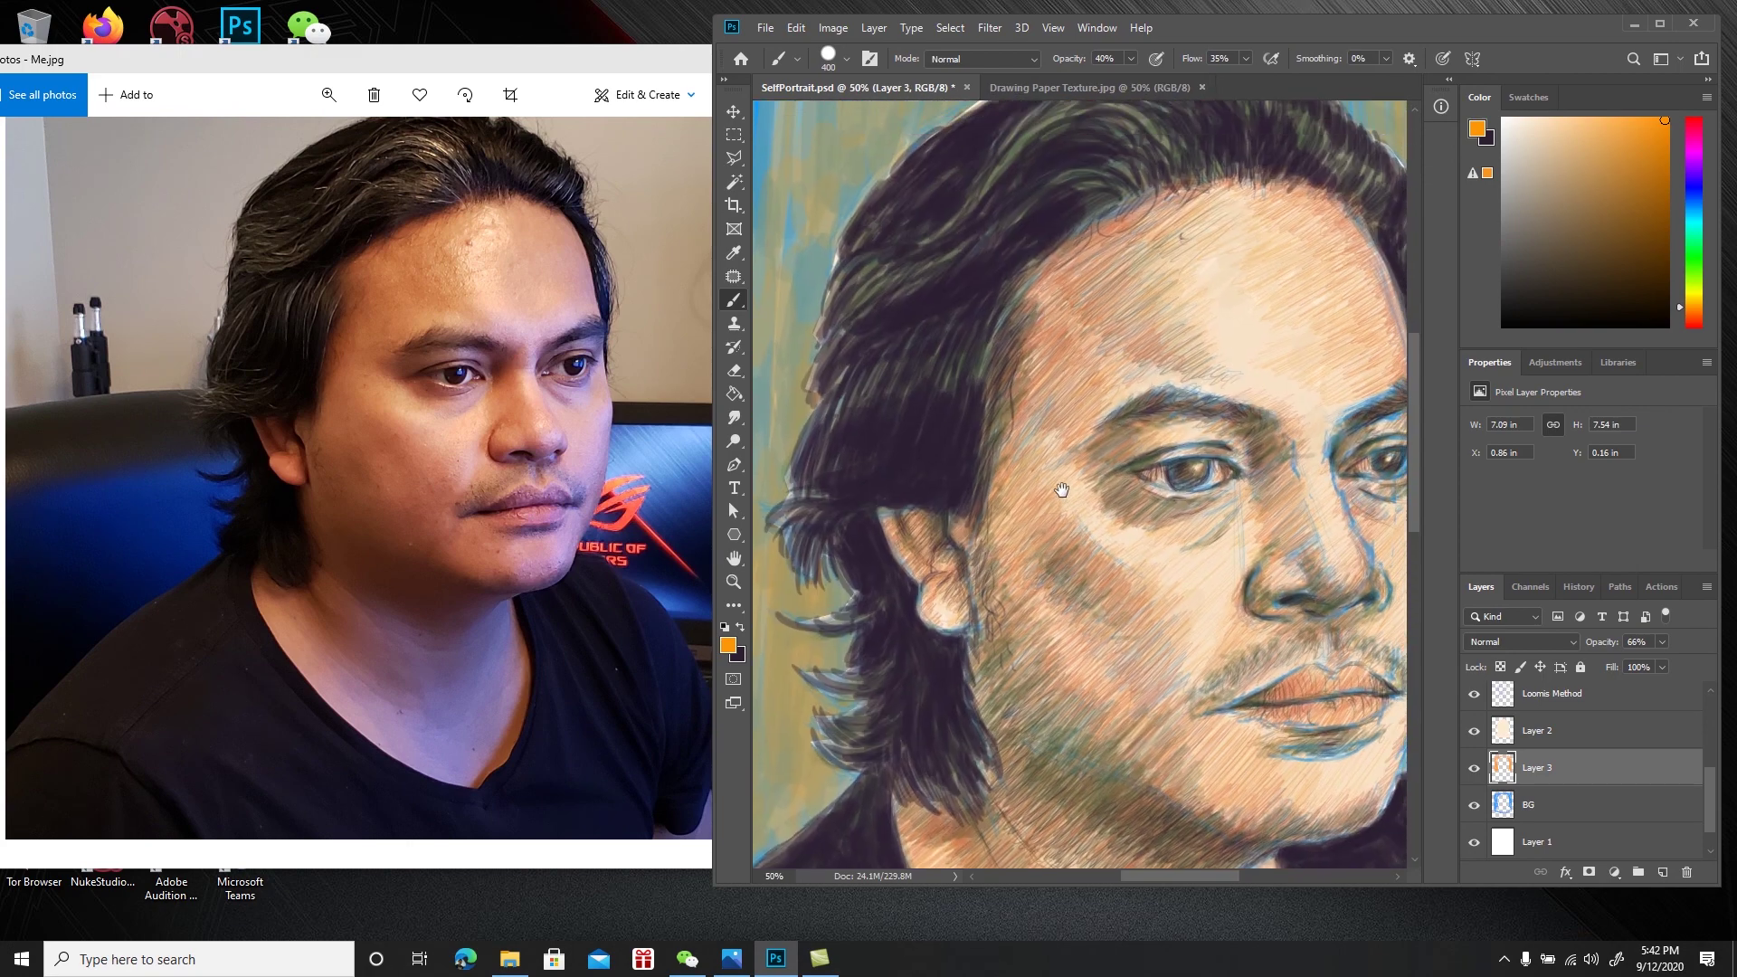
pyautogui.moveTo(1708, 779); pyautogui.dragTo(1719, 707)
pyautogui.click(1474, 699)
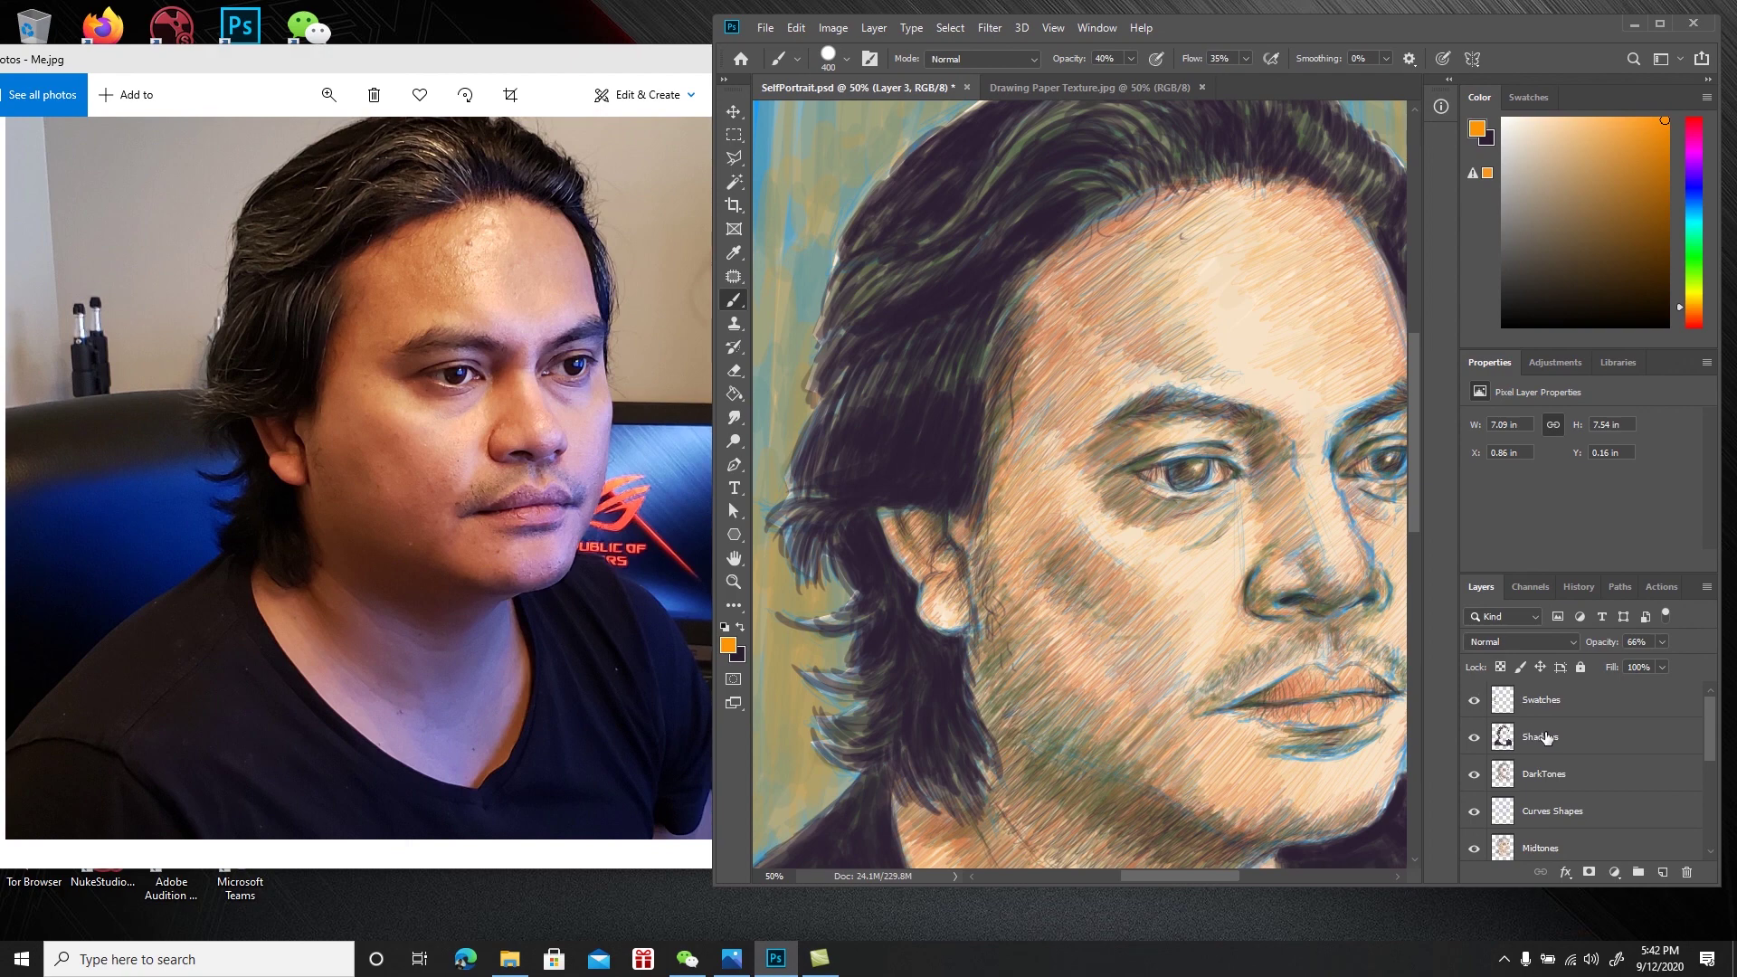
pyautogui.click(1542, 736)
pyautogui.moveTo(992, 563); pyautogui.dragTo(1271, 573)
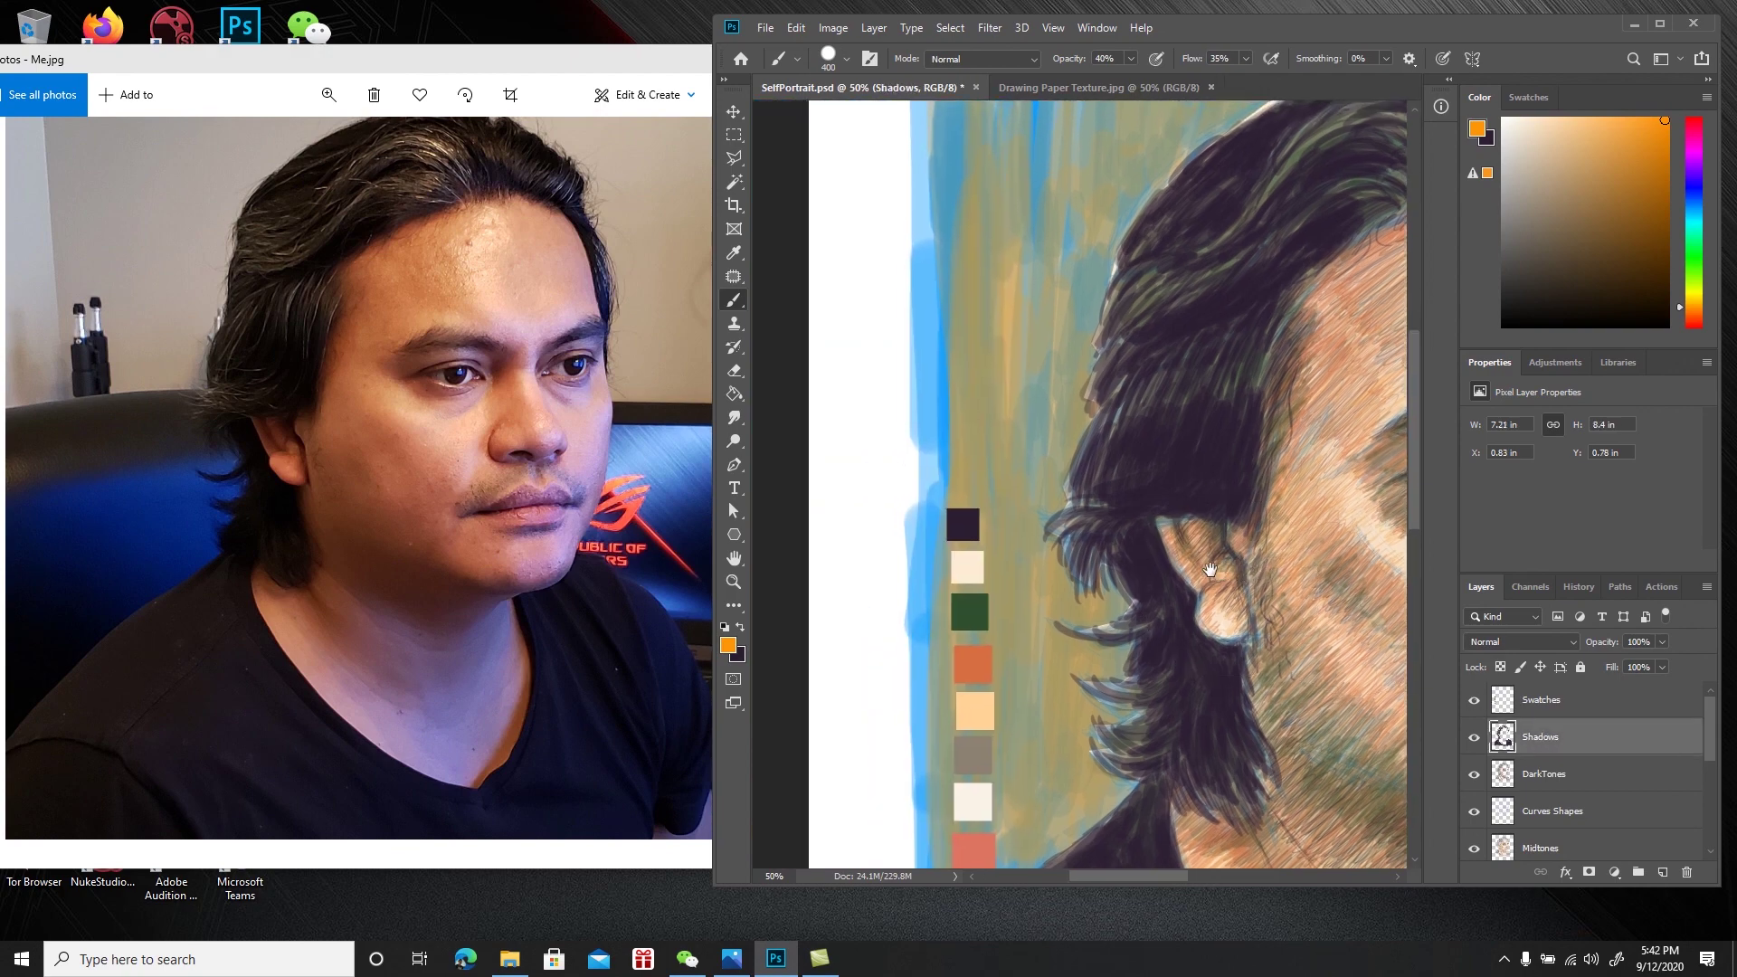
pyautogui.press('i')
pyautogui.click(971, 526)
pyautogui.press('b')
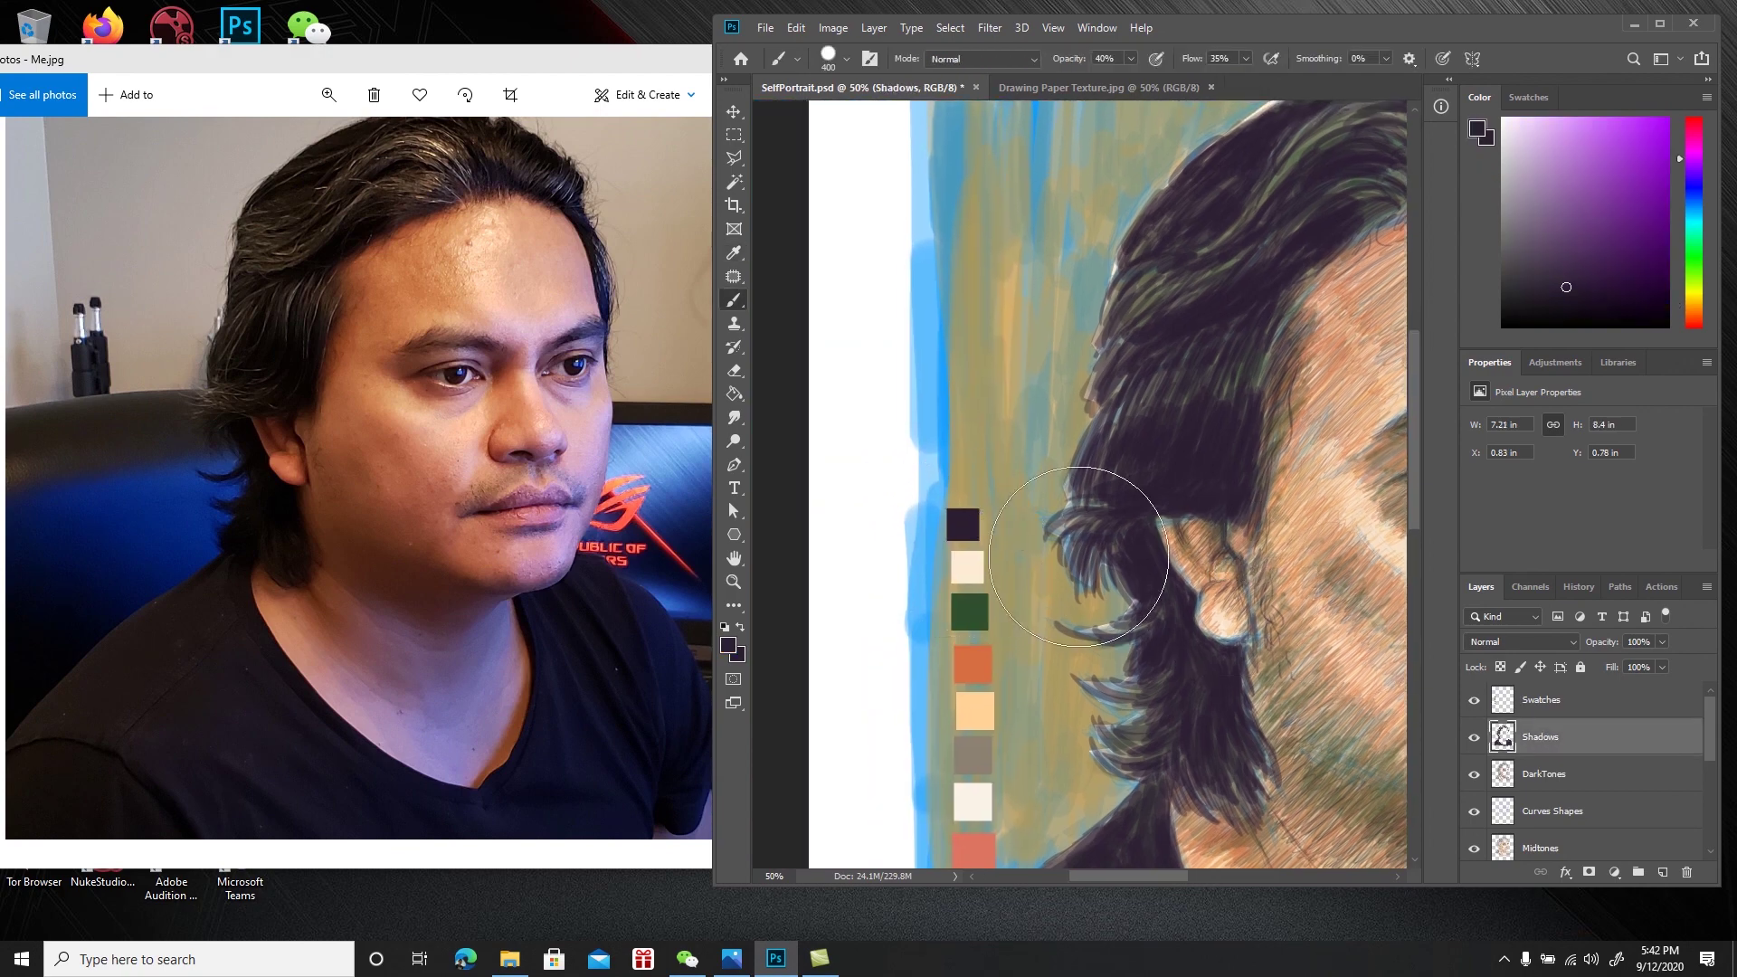
# Shrink the brush to 8 for drawing fine hair strands
pyautogui.press('[')
pyautogui.press('[')
pyautogui.press('[')
pyautogui.press('[')
pyautogui.press('[')
pyautogui.press('[')
pyautogui.press('[')
pyautogui.press('[')
pyautogui.press('[')
pyautogui.press('[')
pyautogui.press('[')
pyautogui.press('[')
pyautogui.press('[')
pyautogui.press('[')
pyautogui.moveTo(1067, 433); pyautogui.dragTo(1049, 461)
pyautogui.moveTo(1144, 458); pyautogui.dragTo(964, 500)
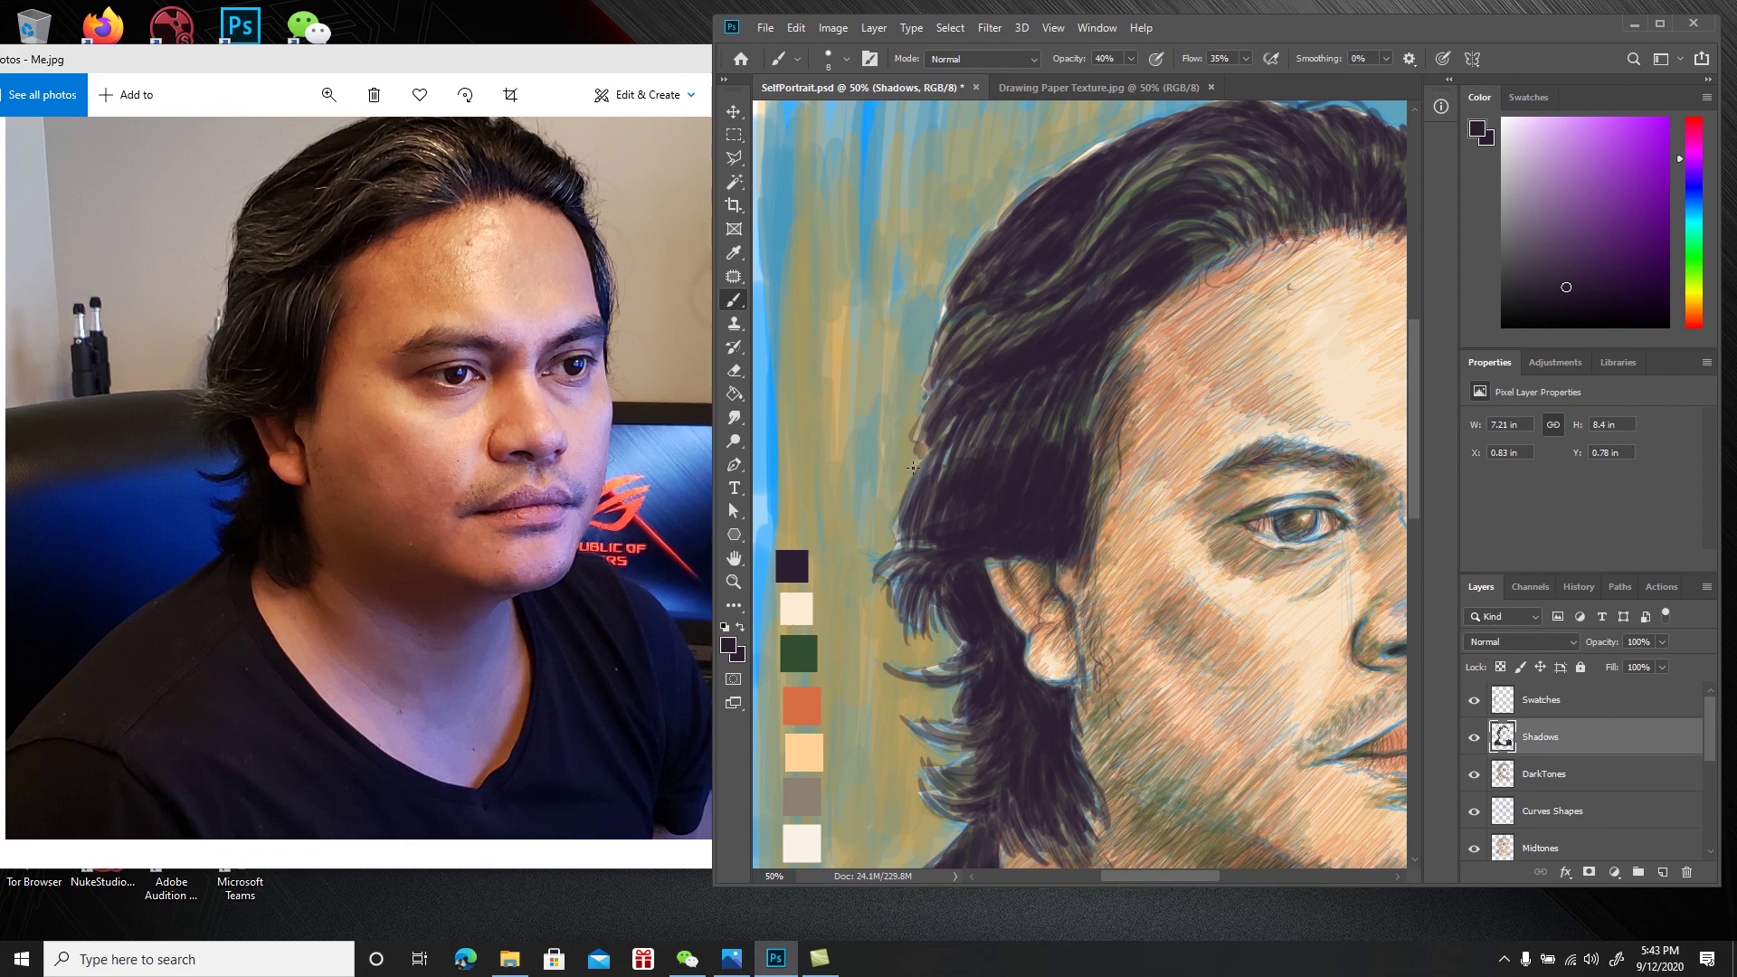
pyautogui.hotkey('ctrl', '-')
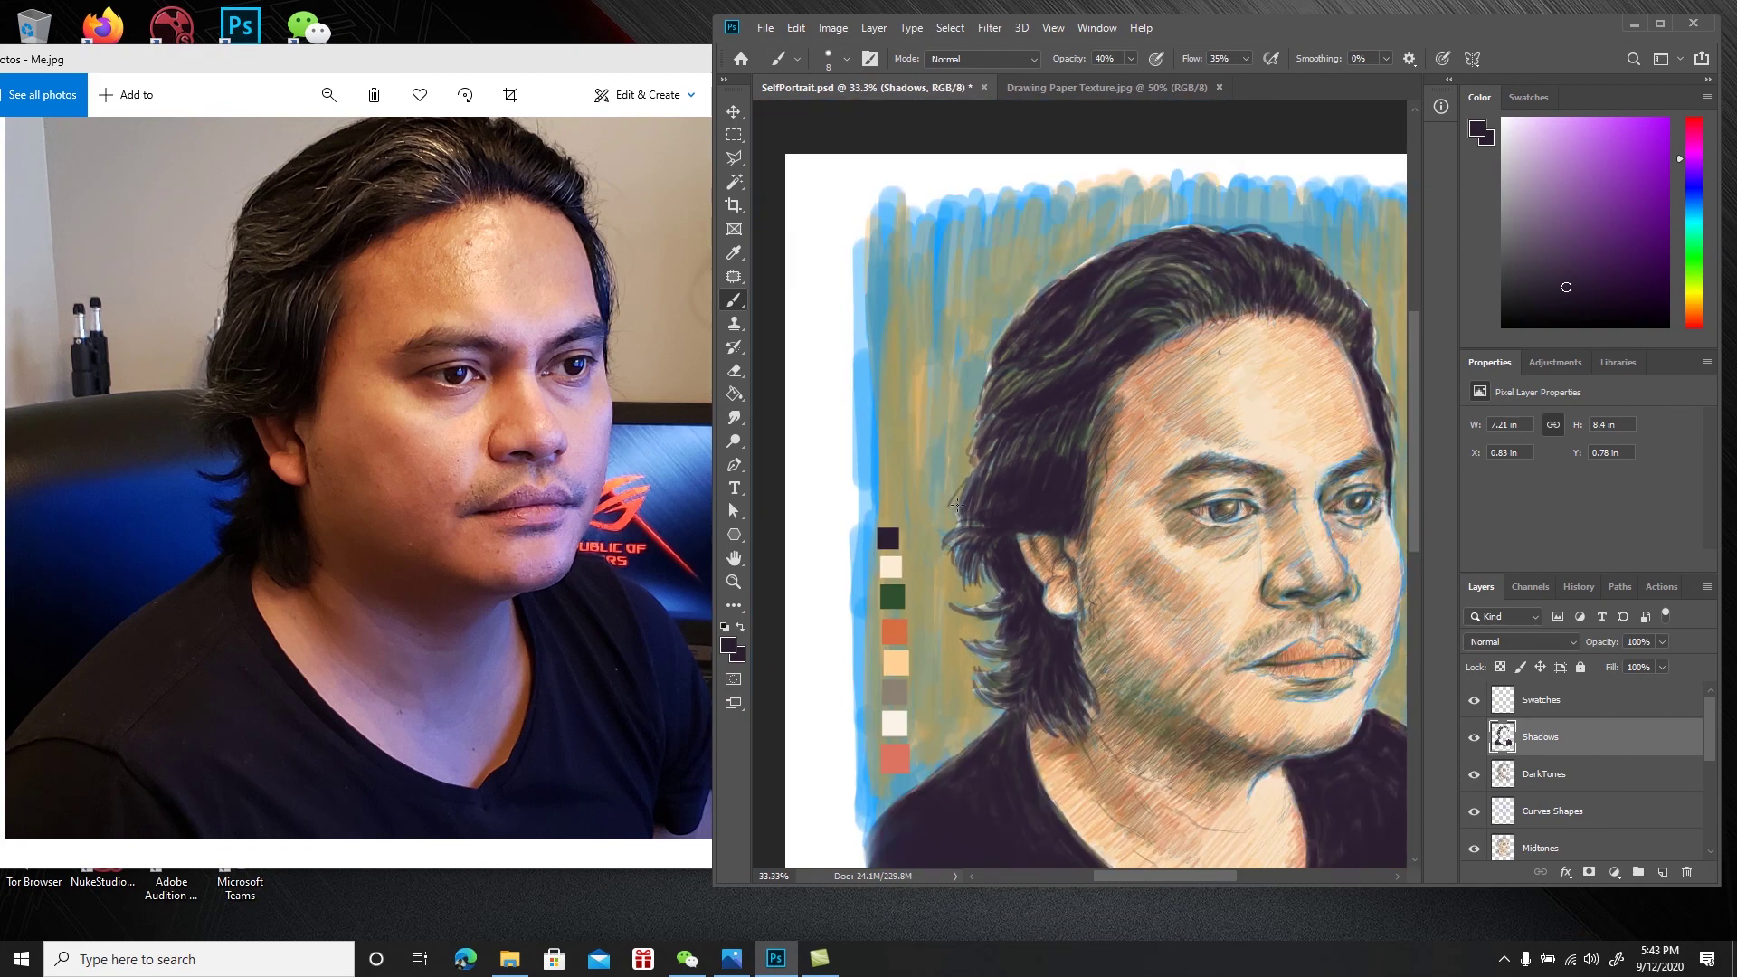
pyautogui.hotkey('ctrl', 'z')
pyautogui.hotkey('ctrl', 'z')
# Reduce the brush by two more sizes and draw fine strands along the back edge of the hair up to the crown
pyautogui.press('[')
pyautogui.press('[')
pyautogui.moveTo(965, 483); pyautogui.dragTo(960, 521)
pyautogui.moveTo(977, 439)
pyautogui.mouseDown()
pyautogui.moveTo(967, 465)
pyautogui.moveTo(980, 389)
pyautogui.mouseUp()
pyautogui.moveTo(1033, 301); pyautogui.dragTo(991, 329)
# Switch to Photos, pan the reference to reveal the top of the hair, and return to Photoshop
pyautogui.click(616, 58)
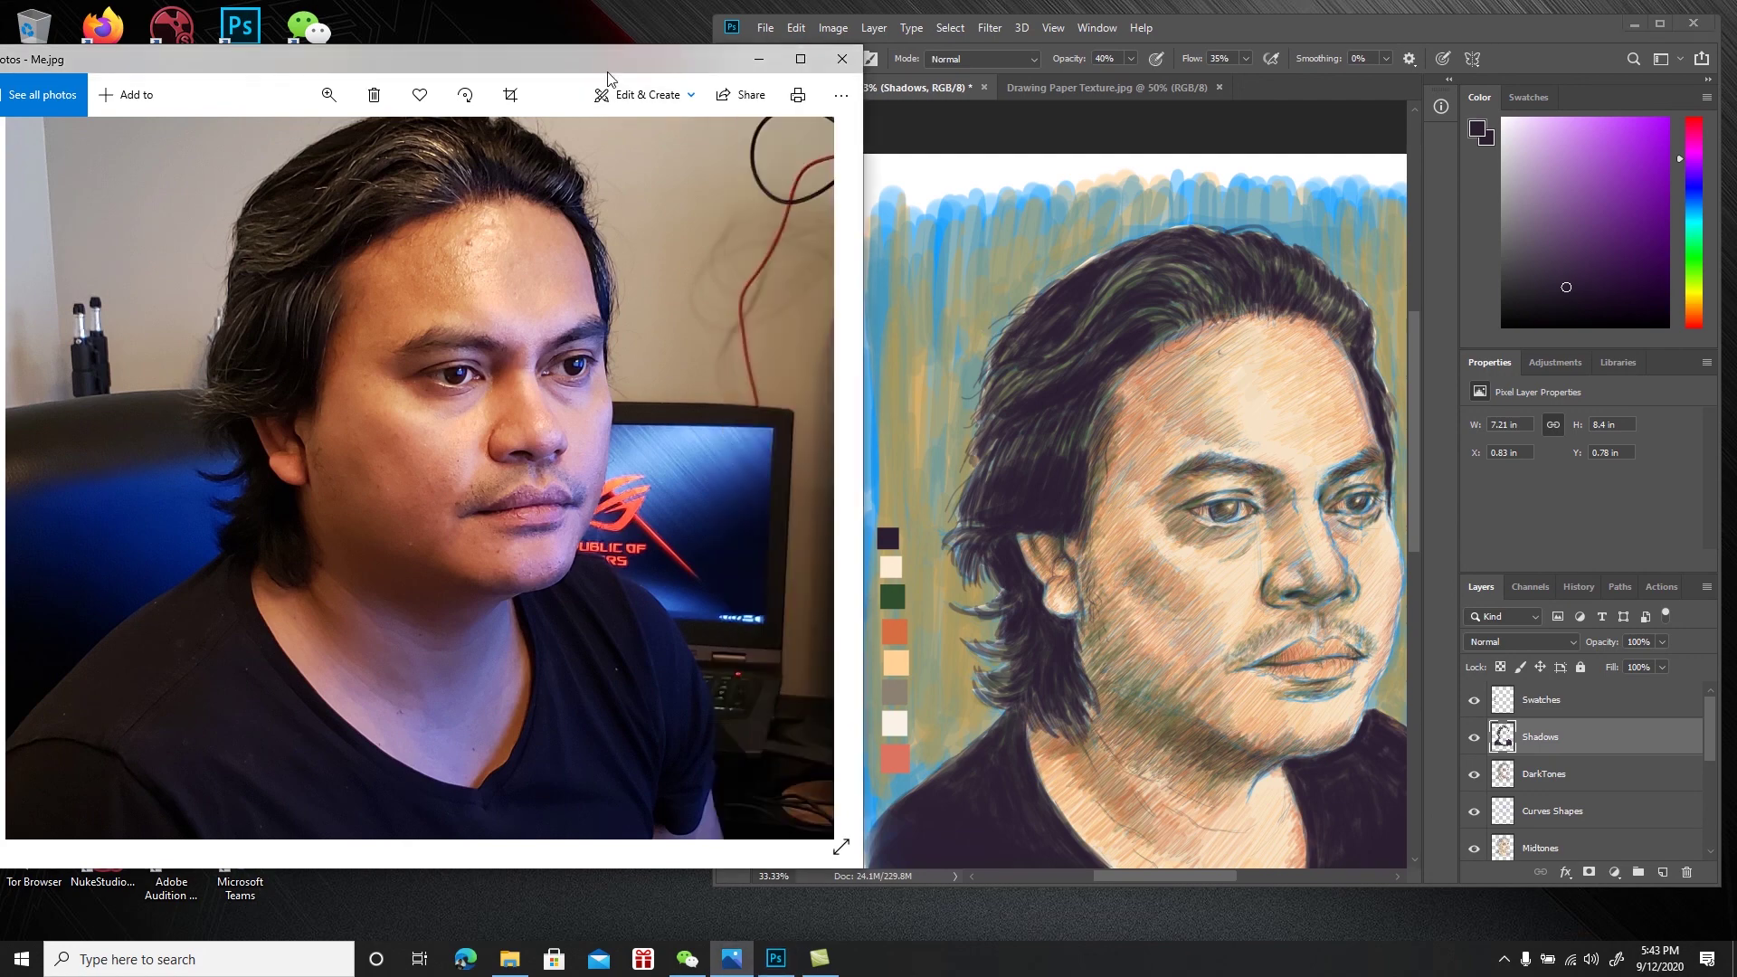
pyautogui.moveTo(588, 299); pyautogui.dragTo(582, 345)
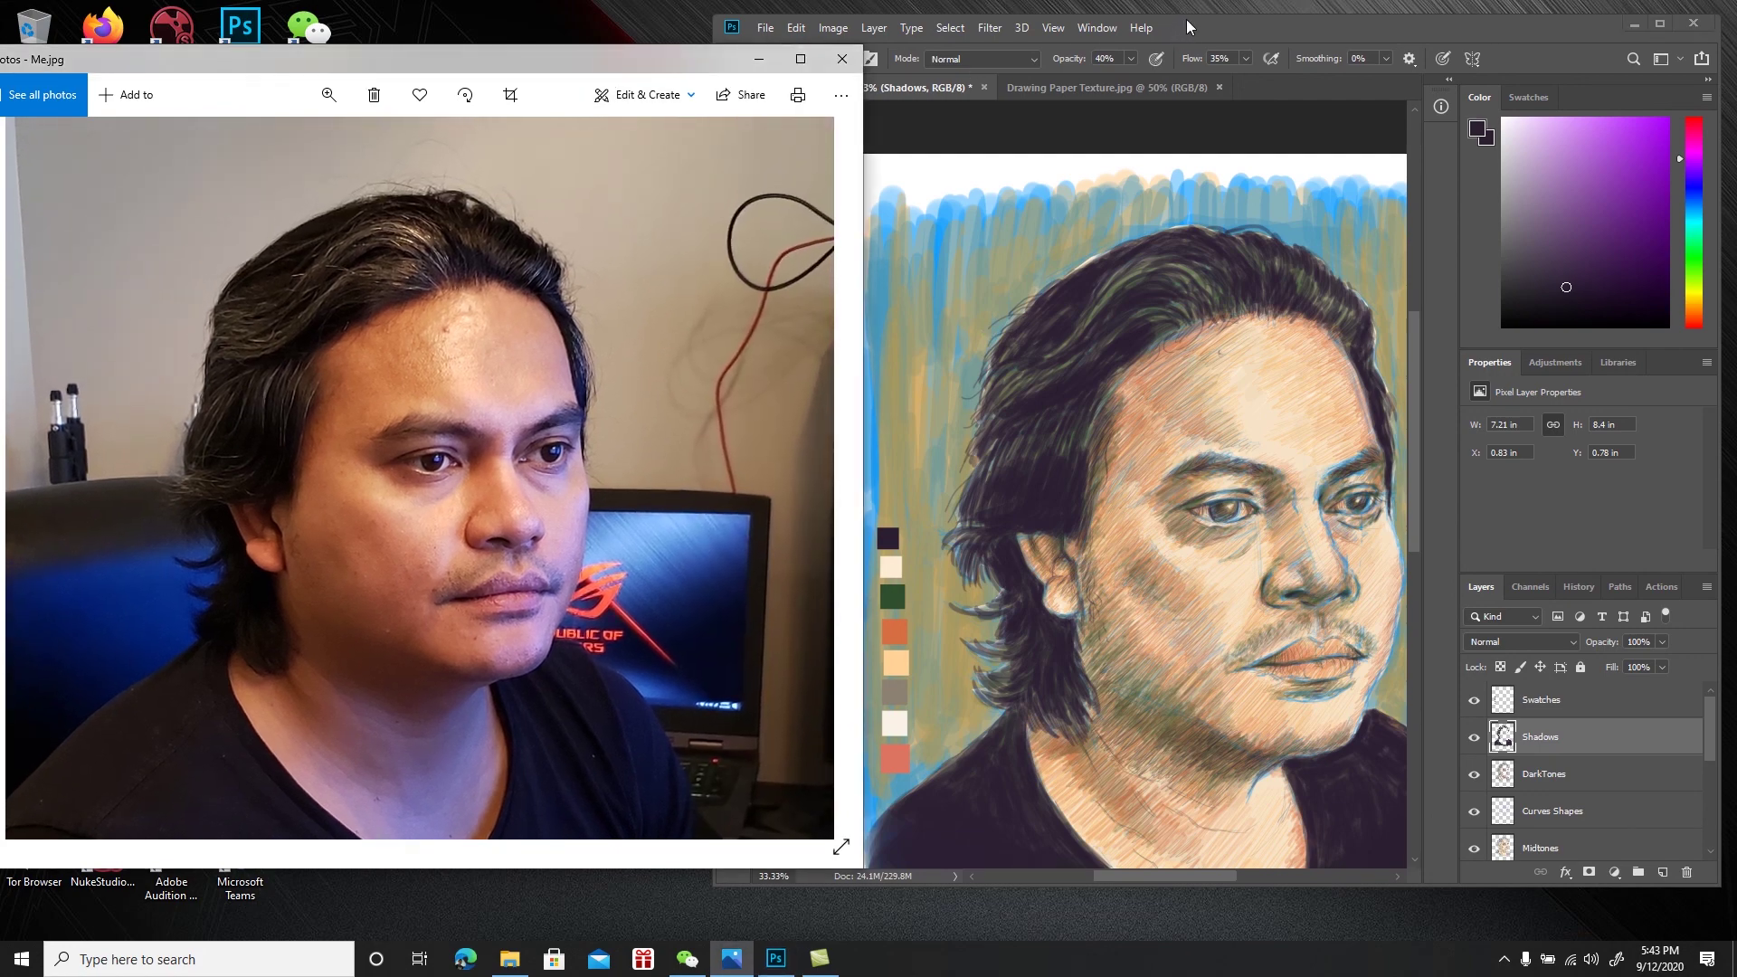
pyautogui.click(1188, 21)
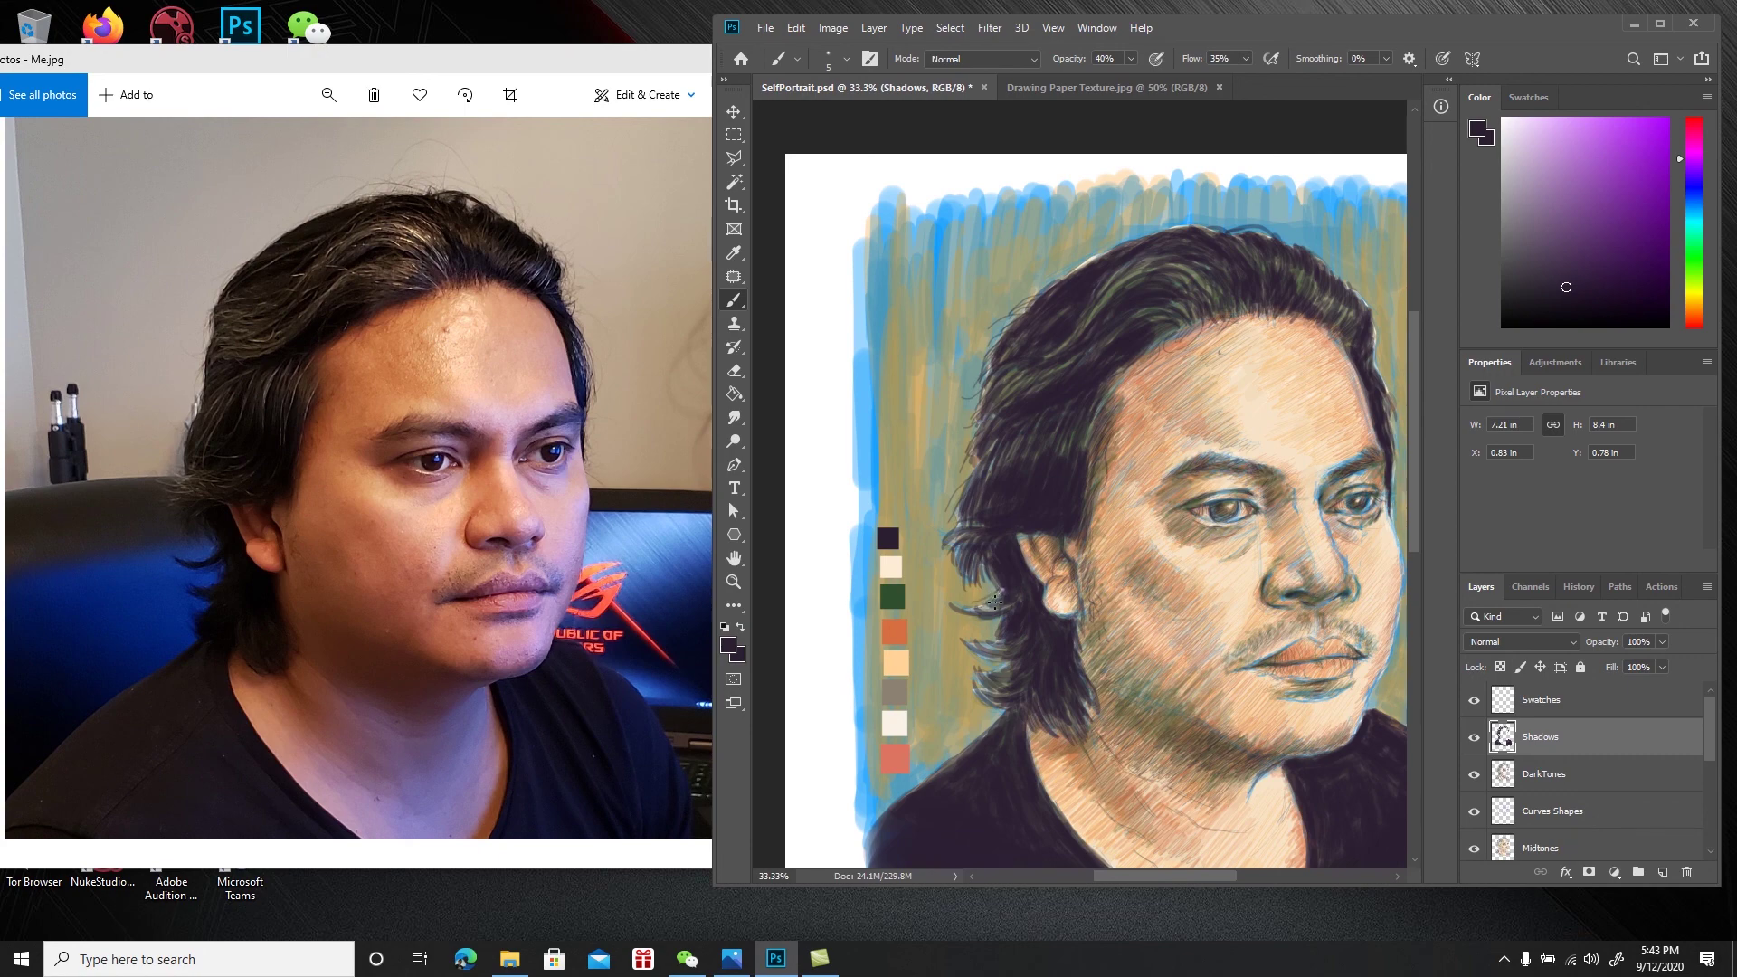
# Draw fine flyaway strands behind the ear and across the top of the head, redoing the first stroke at the crown
pyautogui.moveTo(957, 598); pyautogui.dragTo(986, 609)
pyautogui.moveTo(1238, 233); pyautogui.dragTo(1165, 243)
pyautogui.hotkey('ctrl', 'z')
pyautogui.moveTo(1234, 225)
pyautogui.mouseDown()
pyautogui.moveTo(1185, 215)
pyautogui.moveTo(1181, 239)
pyautogui.moveTo(1203, 242)
pyautogui.moveTo(1114, 228)
pyautogui.mouseUp()
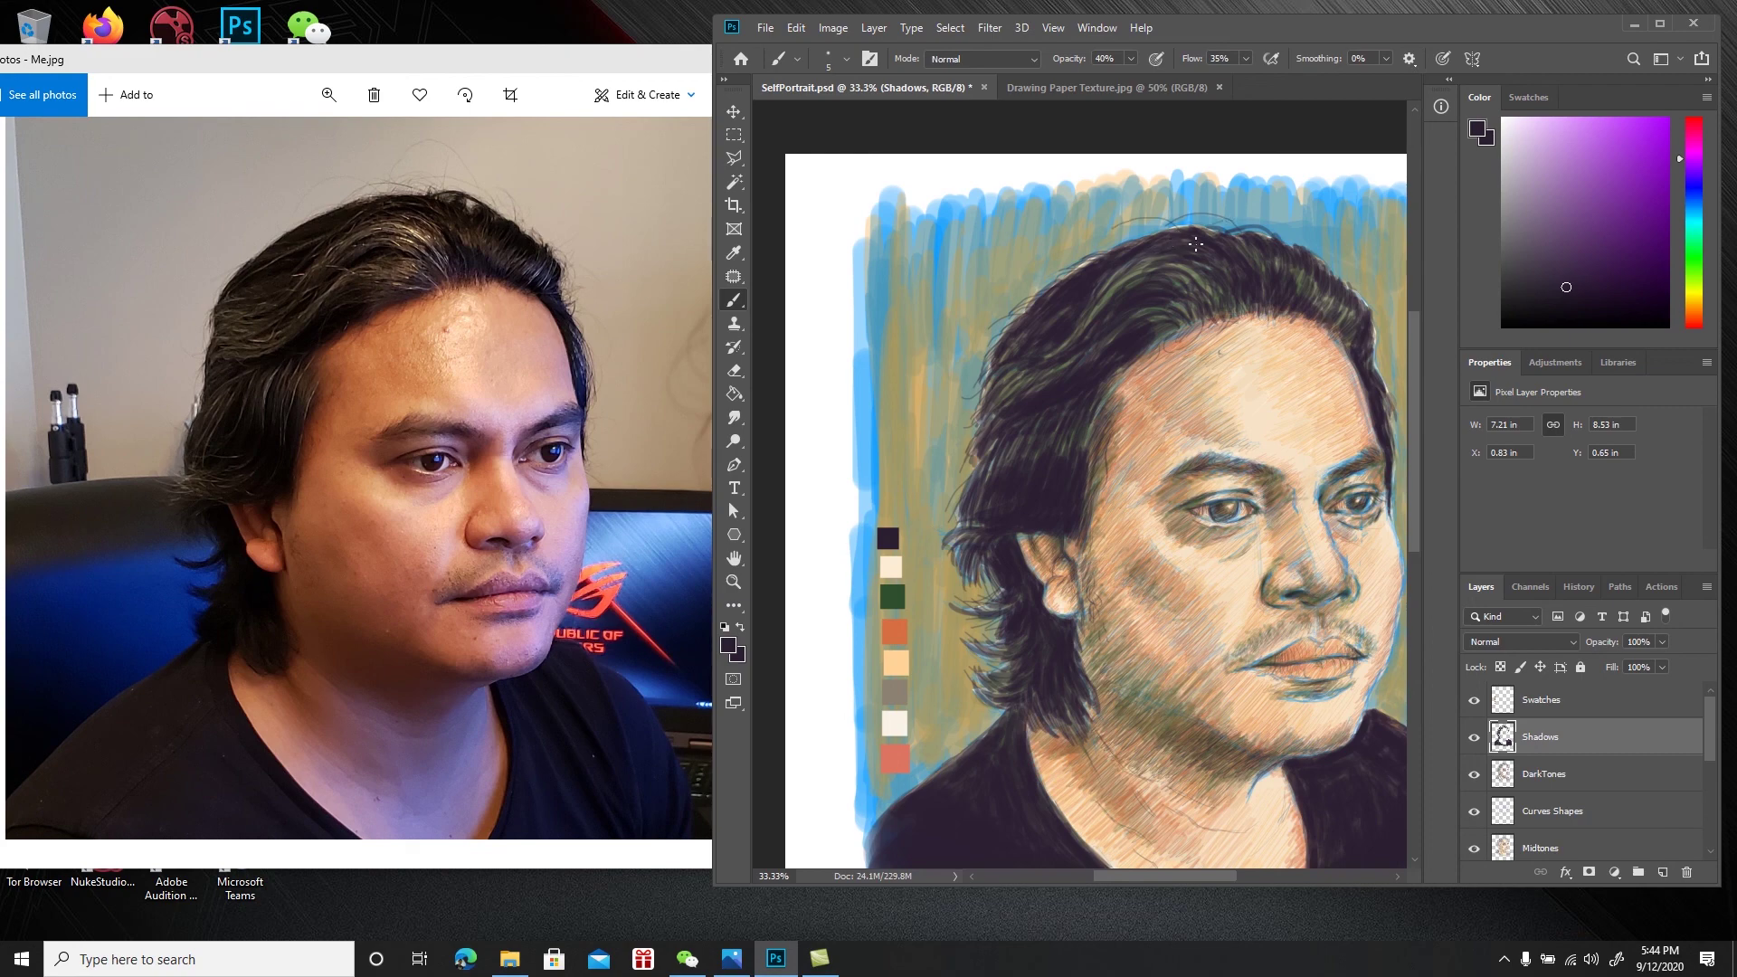
pyautogui.moveTo(1243, 228)
pyautogui.mouseDown()
pyautogui.moveTo(1190, 232)
pyautogui.moveTo(1243, 230)
pyautogui.mouseUp()
pyautogui.moveTo(1173, 227); pyautogui.dragTo(1145, 234)
pyautogui.moveTo(1217, 256); pyautogui.dragTo(1117, 265)
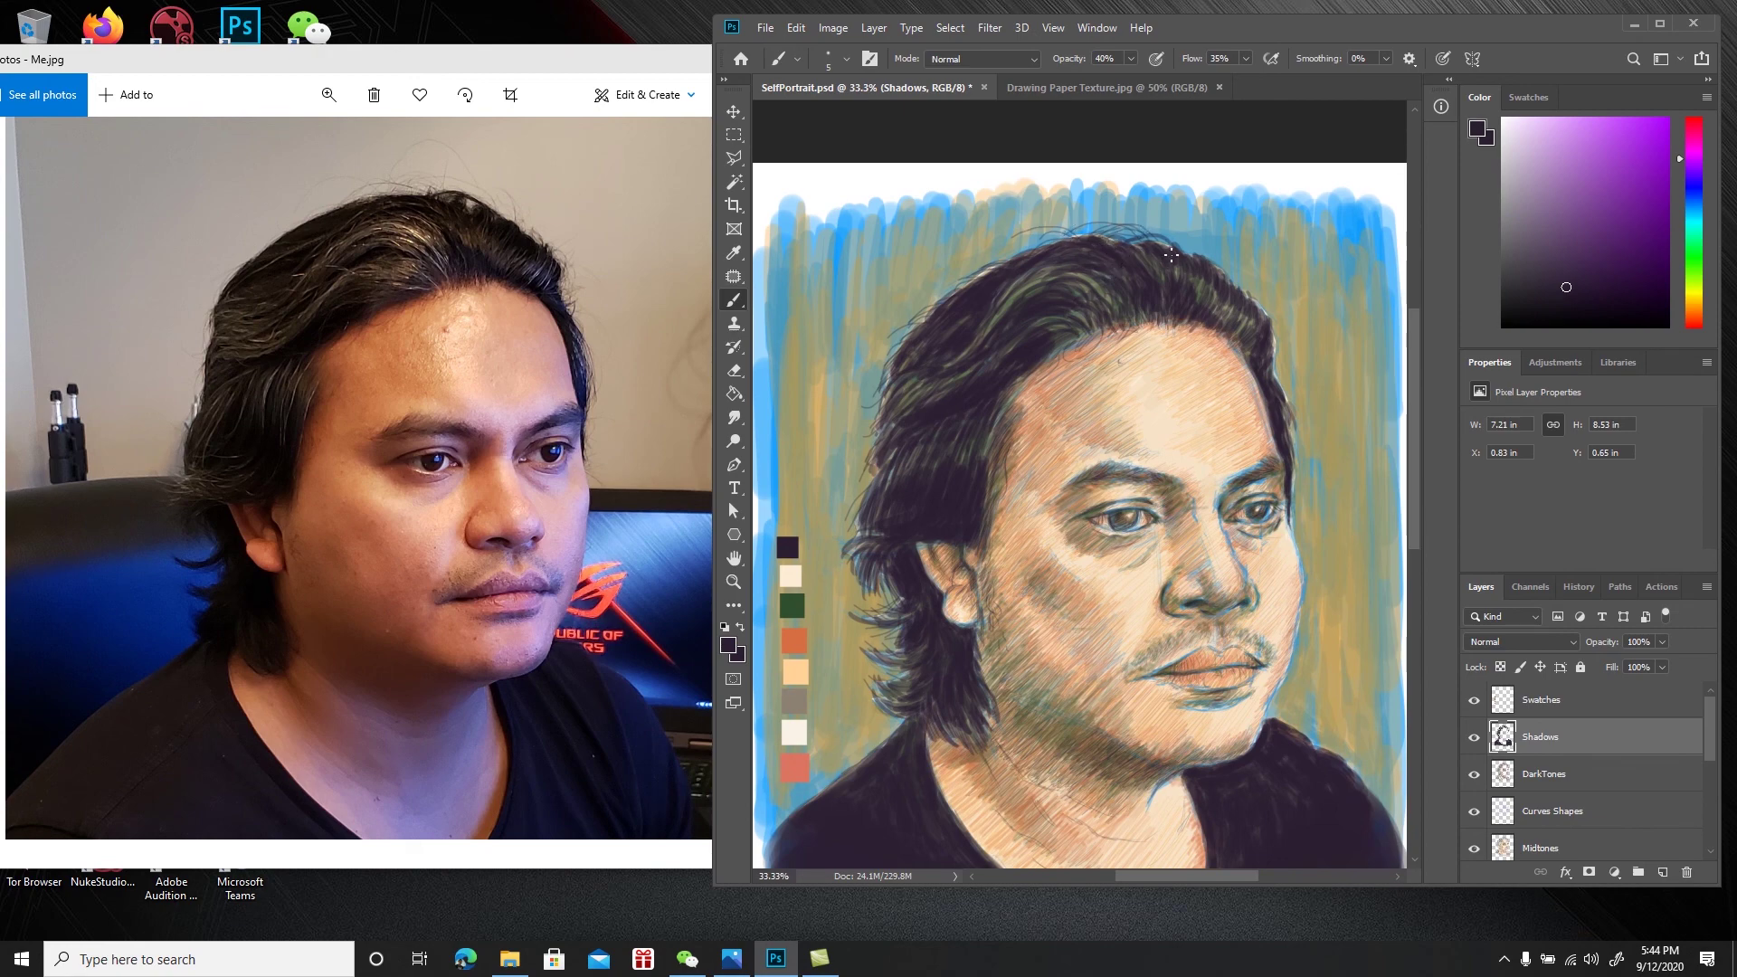
pyautogui.moveTo(1164, 232); pyautogui.dragTo(1171, 222)
pyautogui.moveTo(1191, 242); pyautogui.dragTo(1135, 226)
# Add thin stray hairs along the far side of the forehead and temple, and save the file
pyautogui.moveTo(1277, 341); pyautogui.dragTo(1280, 363)
pyautogui.moveTo(1276, 388); pyautogui.dragTo(1275, 377)
pyautogui.moveTo(1288, 408); pyautogui.dragTo(1295, 458)
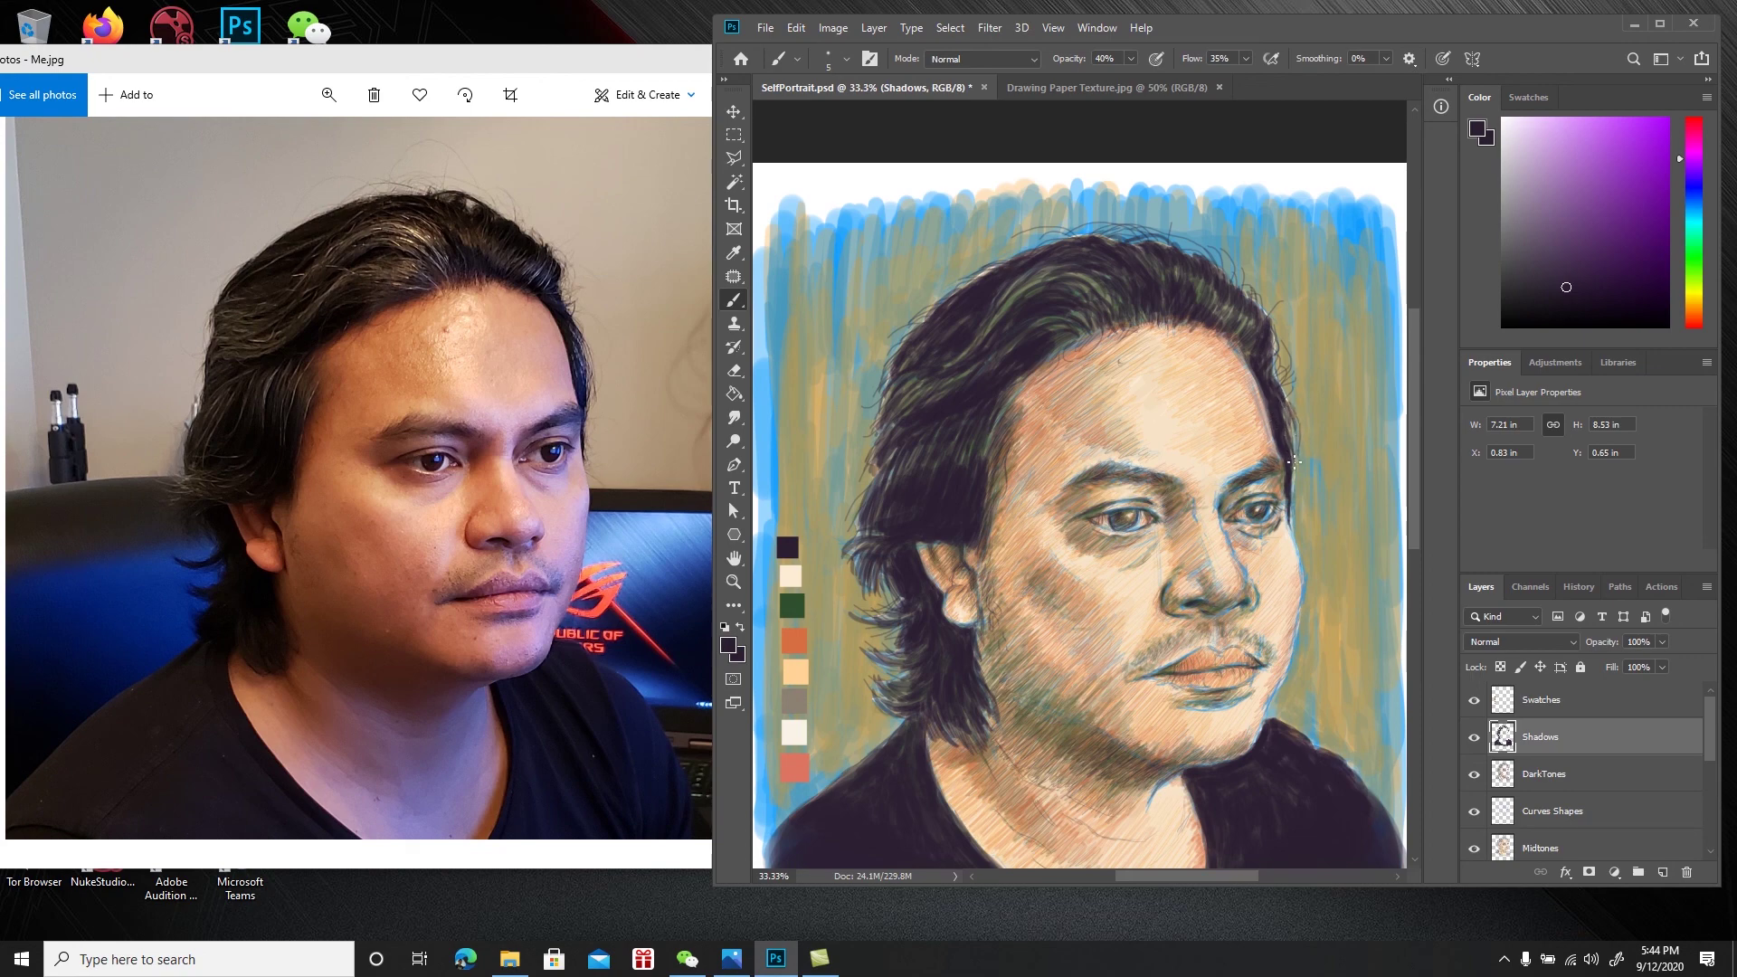
pyautogui.moveTo(1299, 459); pyautogui.dragTo(1297, 491)
pyautogui.moveTo(1233, 473); pyautogui.dragTo(1250, 434)
pyautogui.hotkey('ctrl', 's')
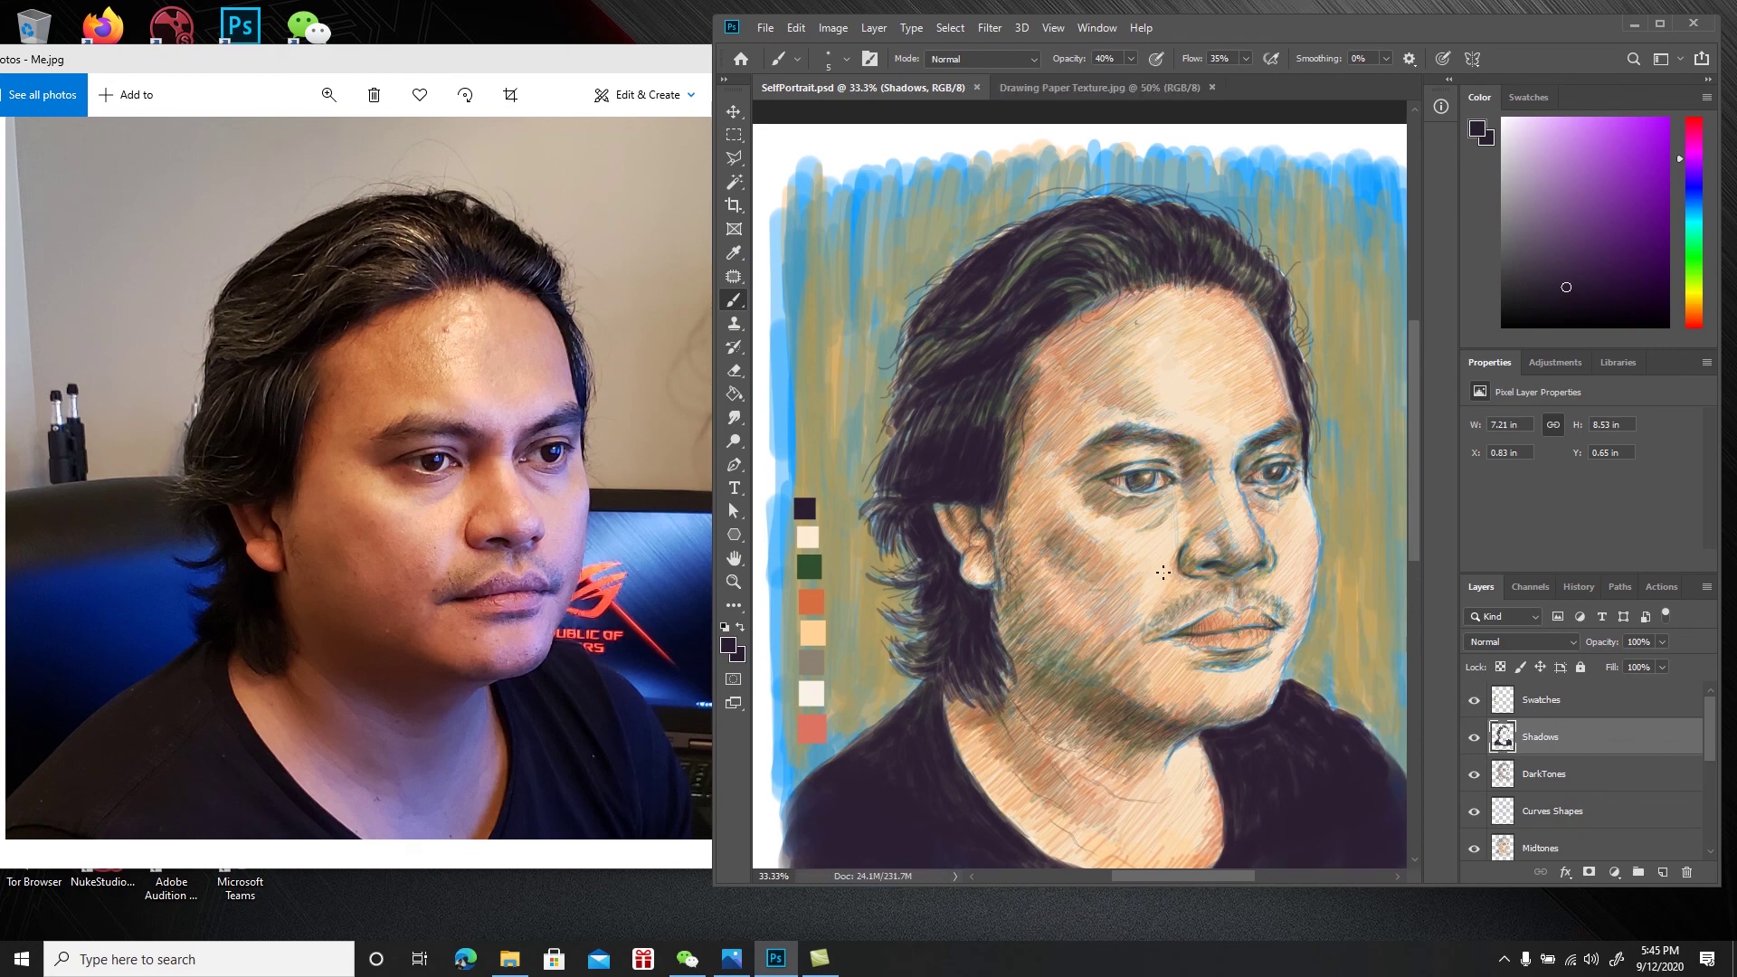
# Enlarge the brush to 200, set its opacity to 20% and make Layer 3 active
pyautogui.press(']')
pyautogui.press(']')
pyautogui.press(']')
pyautogui.press(']')
pyautogui.press(']')
pyautogui.press(']')
pyautogui.press(']')
pyautogui.press(']')
pyautogui.press(']')
pyautogui.press(']')
pyautogui.press(']')
pyautogui.press(']')
pyautogui.press(']')
pyautogui.press(']')
pyautogui.press(']')
pyautogui.press(']')
pyautogui.press(']')
pyautogui.press(']')
pyautogui.click(1097, 60)
pyautogui.write('20')
pyautogui.press('Return')
pyautogui.moveTo(1710, 736); pyautogui.dragTo(1706, 845)
pyautogui.click(1626, 740)
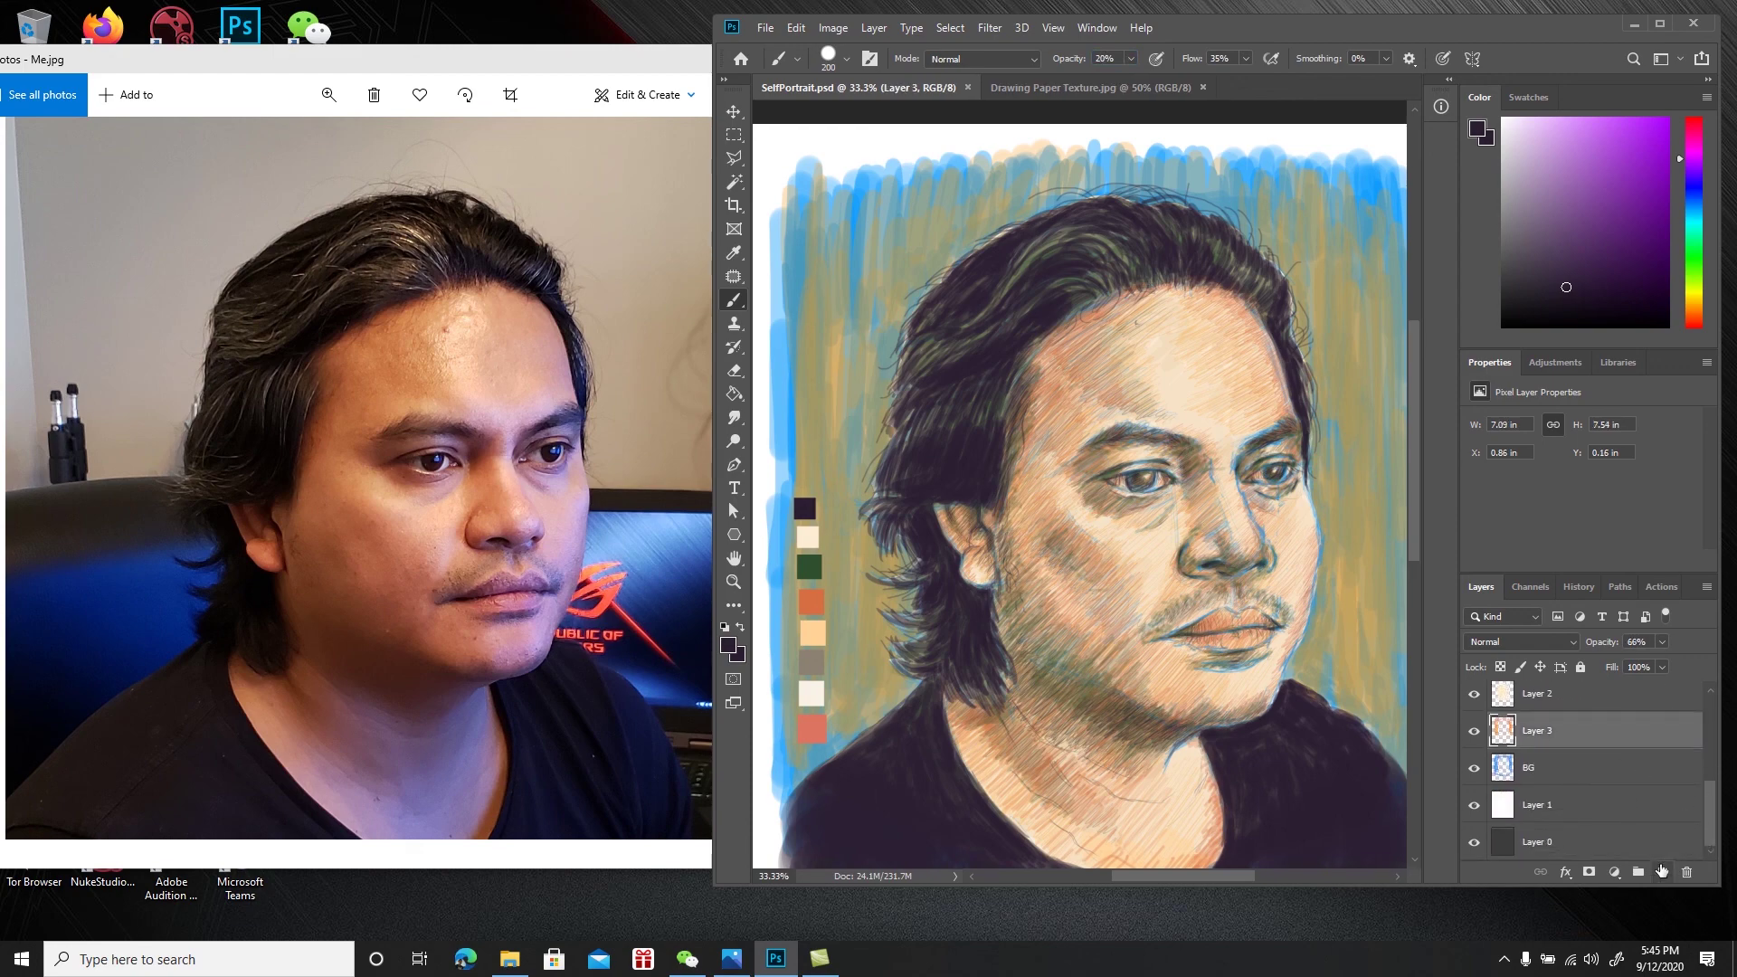
# Hide the Swatches layer, try dark strokes beside the neck hair on a new layer above Layer 3, and delete that layer
pyautogui.click(1663, 871)
pyautogui.moveTo(1717, 796)
pyautogui.mouseDown()
pyautogui.moveTo(1712, 715)
pyautogui.moveTo(1708, 829)
pyautogui.moveTo(1708, 812)
pyautogui.mouseUp()
pyautogui.click(1474, 700)
pyautogui.moveTo(883, 610)
pyautogui.mouseDown()
pyautogui.moveTo(884, 667)
pyautogui.moveTo(892, 622)
pyautogui.moveTo(908, 650)
pyautogui.moveTo(905, 609)
pyautogui.moveTo(866, 591)
pyautogui.moveTo(854, 681)
pyautogui.moveTo(848, 598)
pyautogui.moveTo(842, 667)
pyautogui.moveTo(870, 570)
pyautogui.mouseUp()
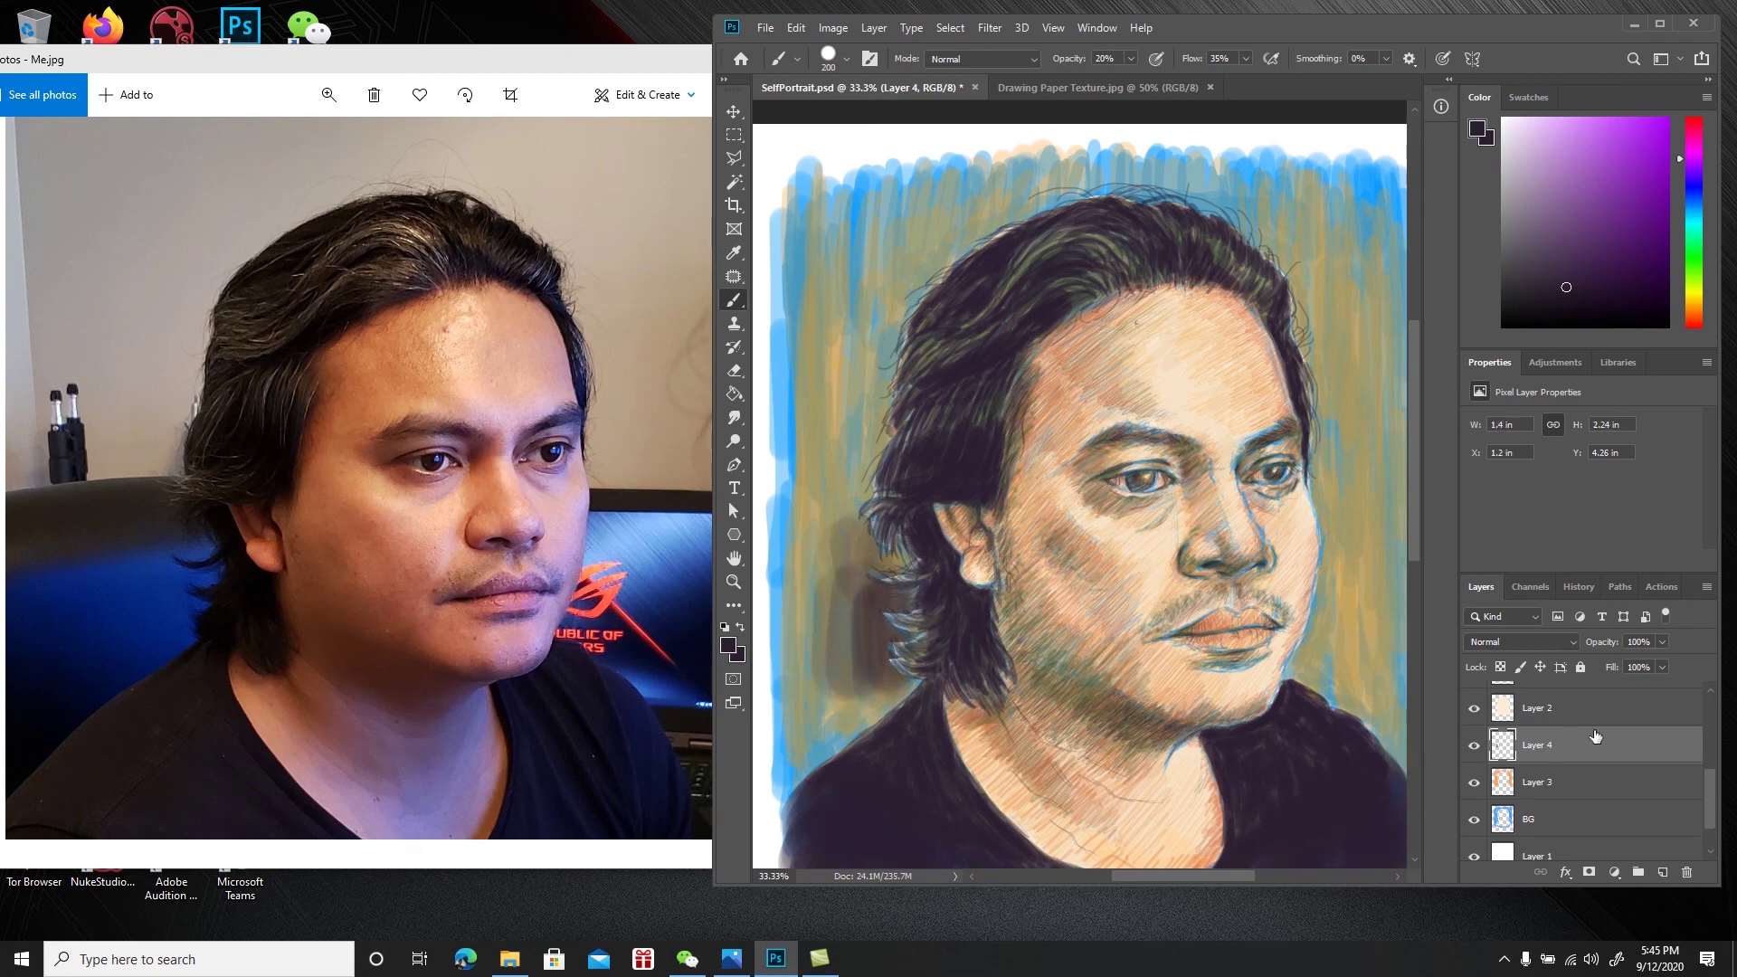
pyautogui.click(1474, 745)
pyautogui.moveTo(1644, 759); pyautogui.dragTo(1685, 870)
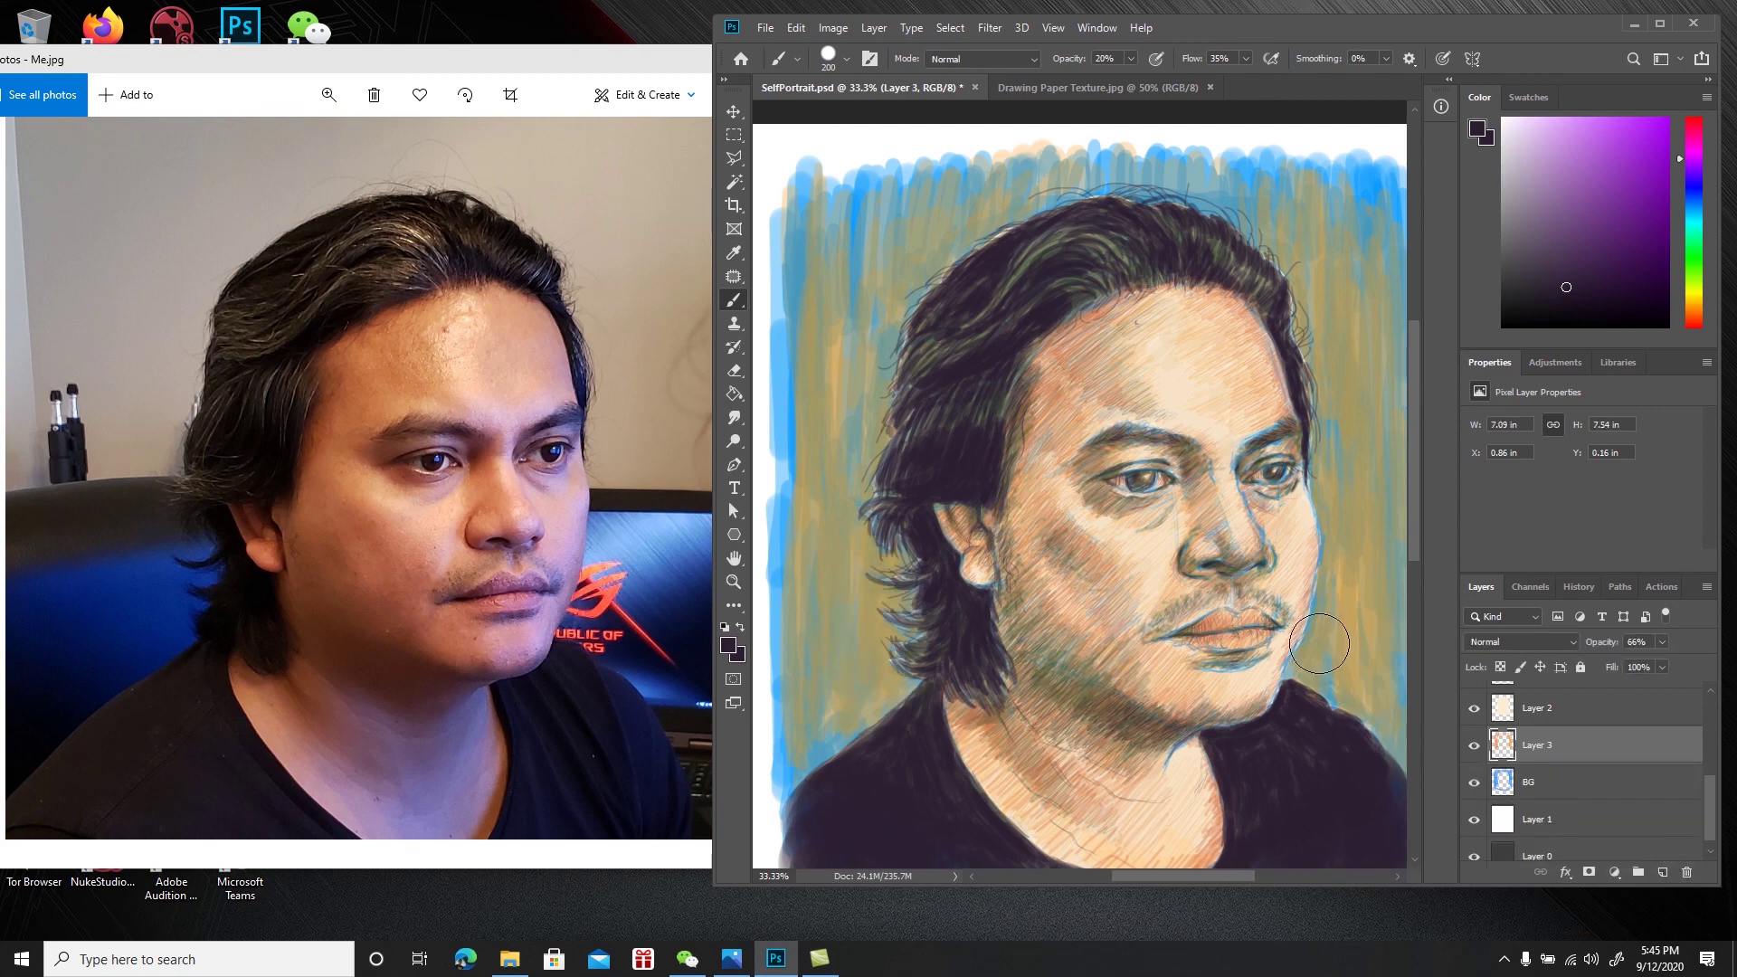
# Apply a Gaussian Blur with a radius of about 41.5 pixels to the orange strokes on Layer 3
pyautogui.hotkey('ctrl', '-')
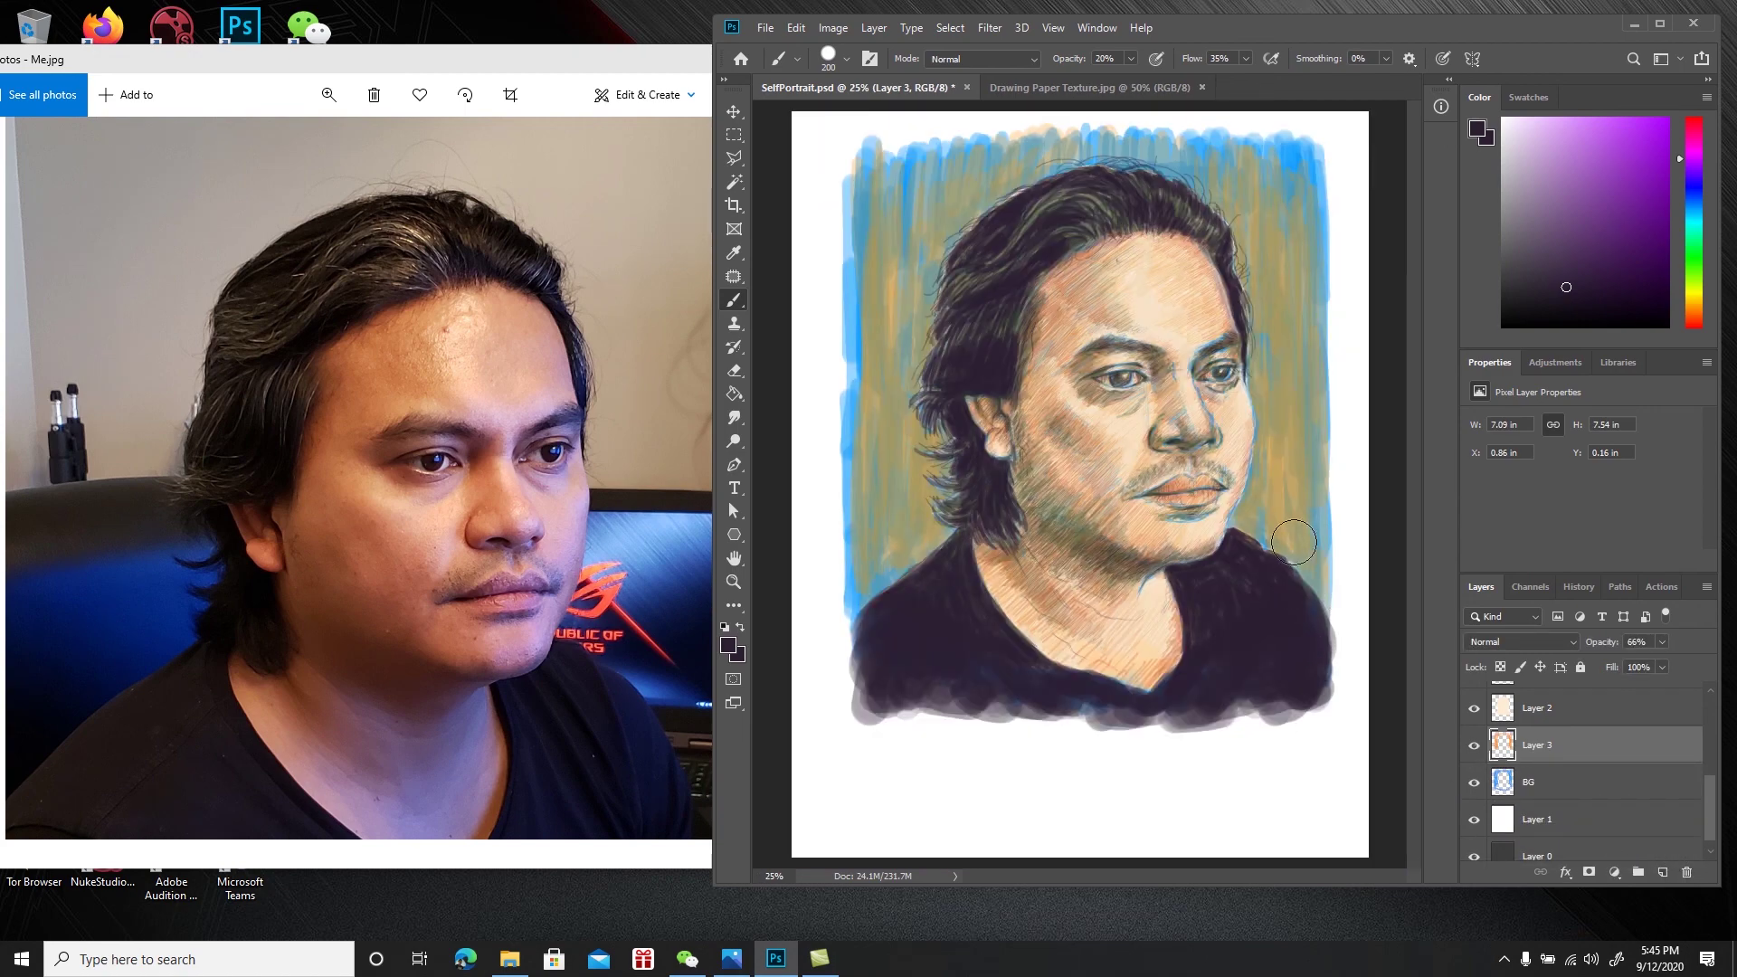
pyautogui.press('v')
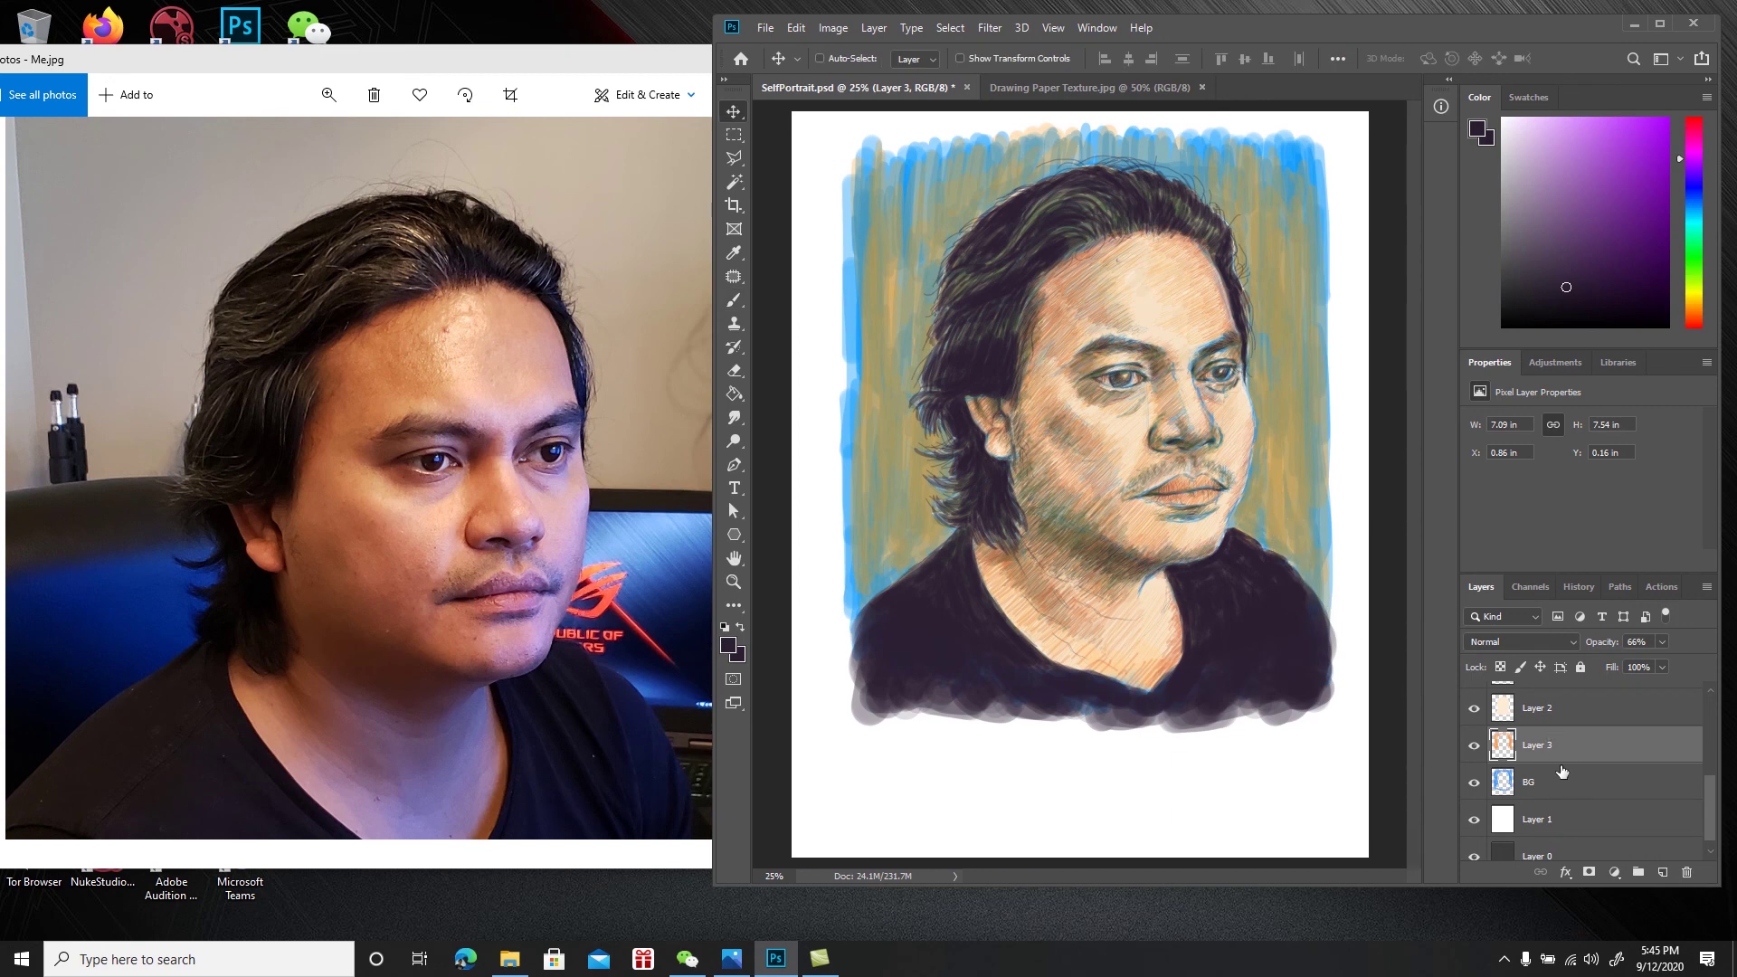
pyautogui.click(990, 28)
pyautogui.moveTo(1086, 235)
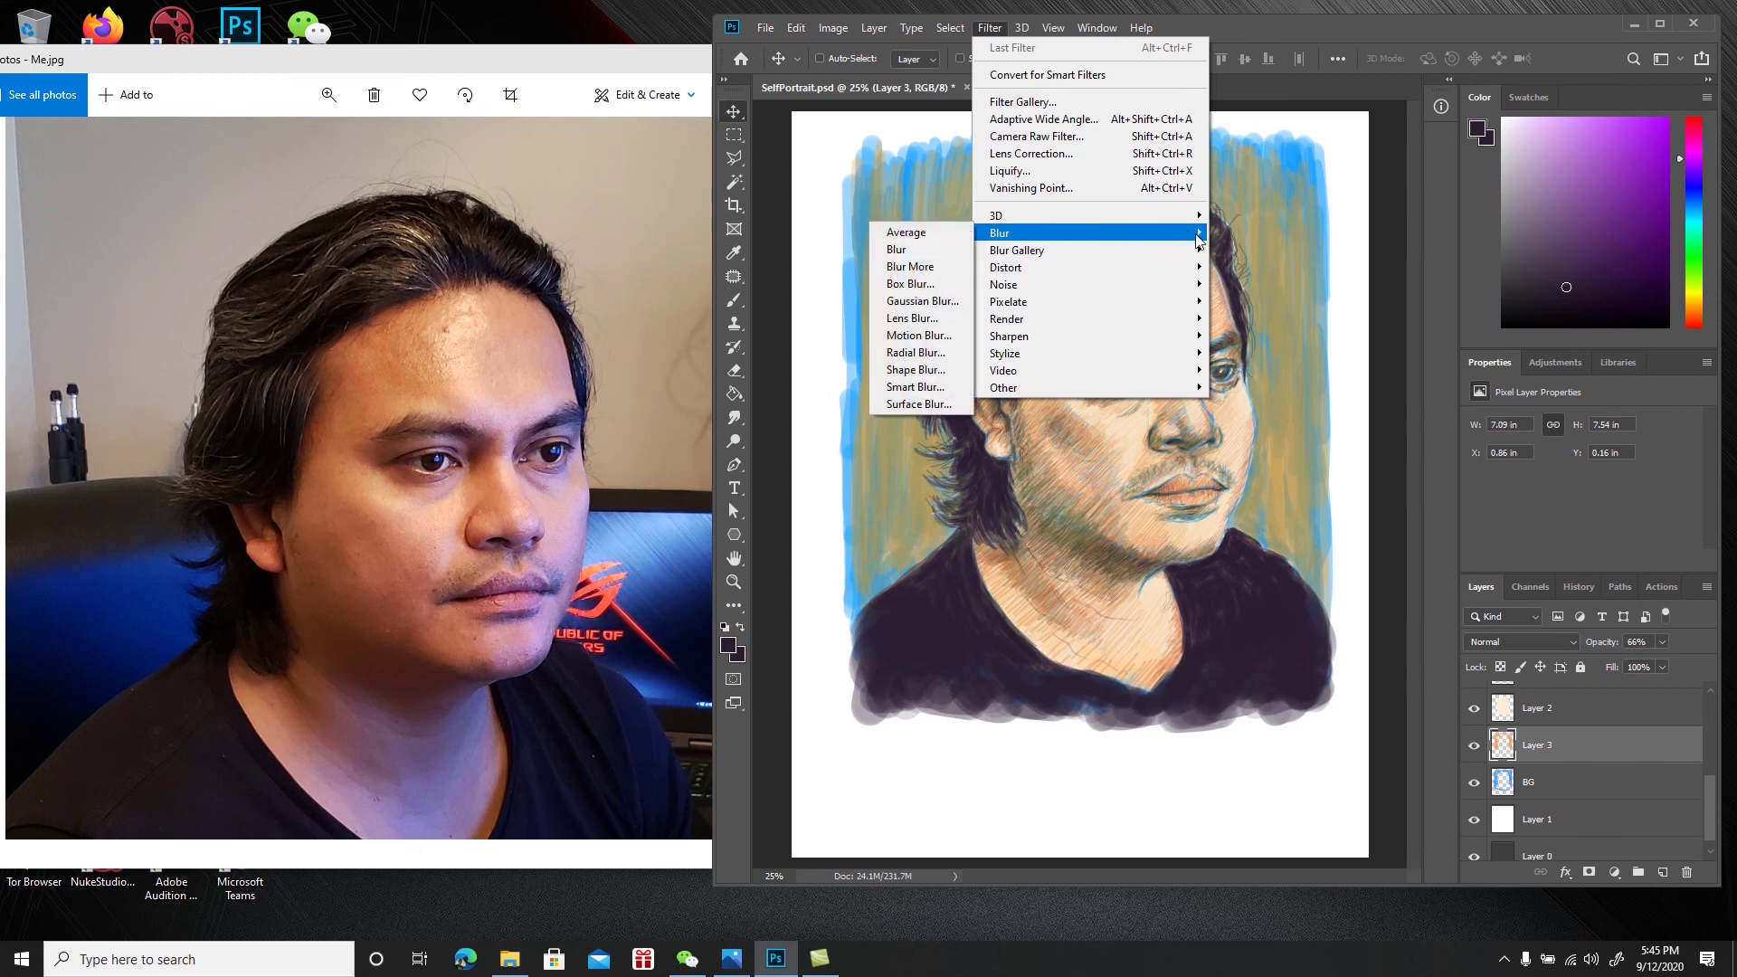
pyautogui.click(928, 306)
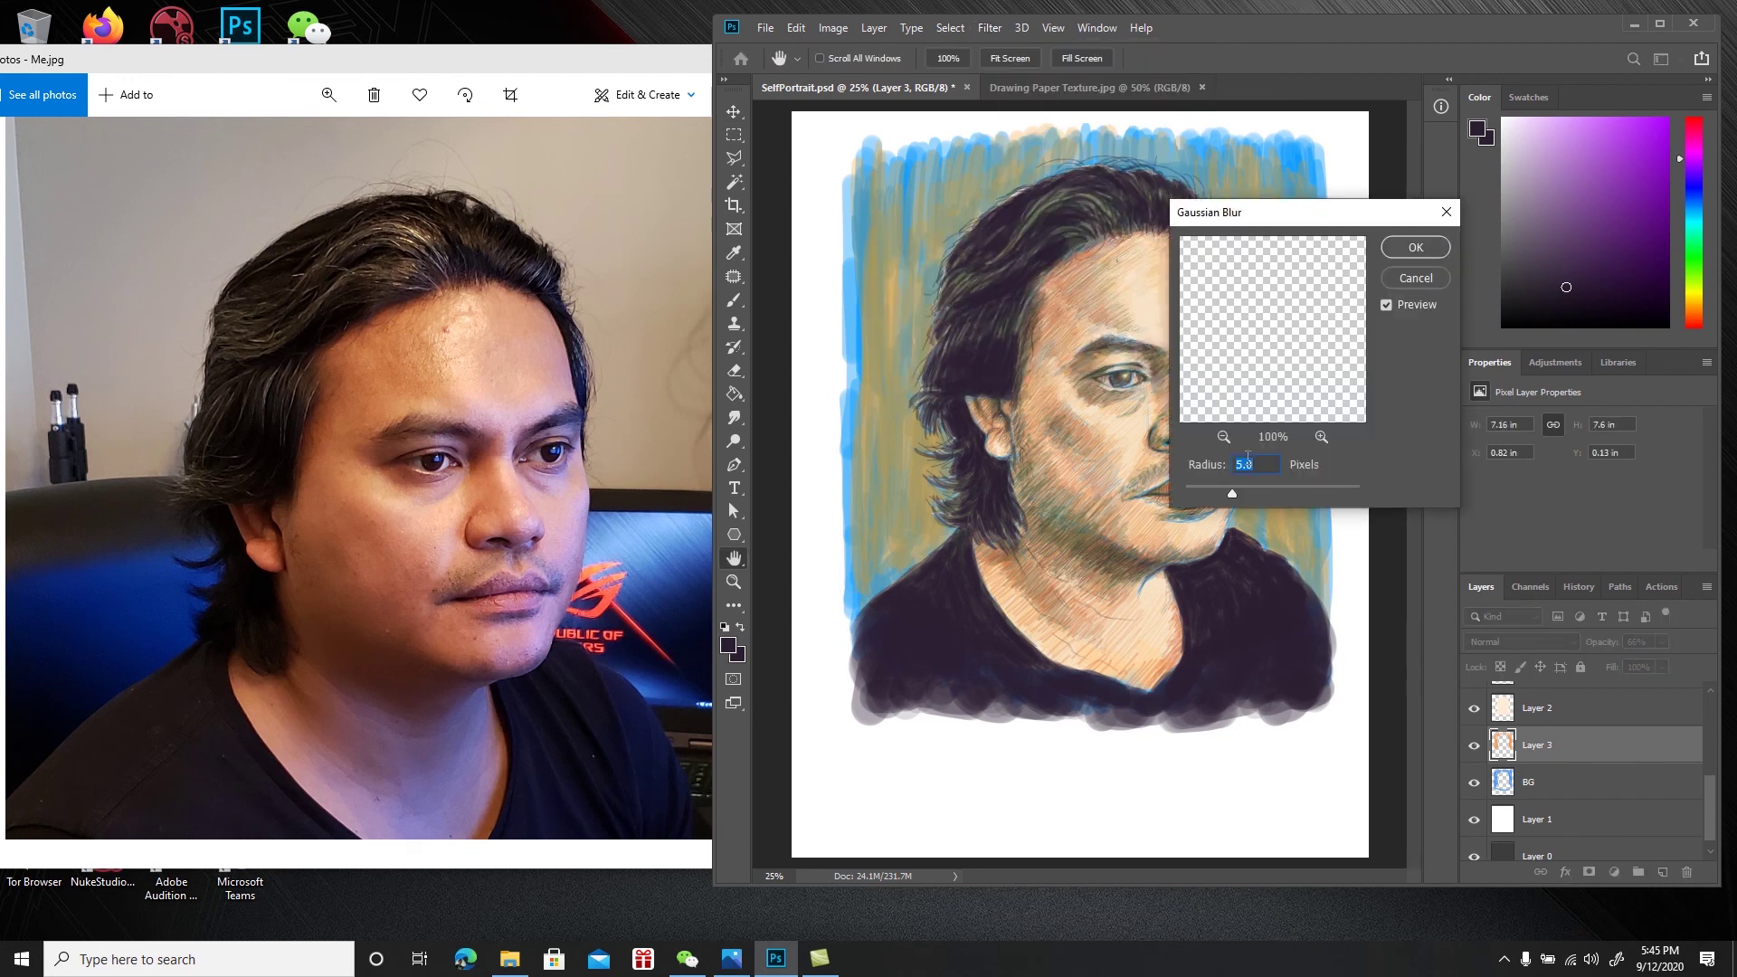
pyautogui.moveTo(1234, 494); pyautogui.dragTo(1286, 494)
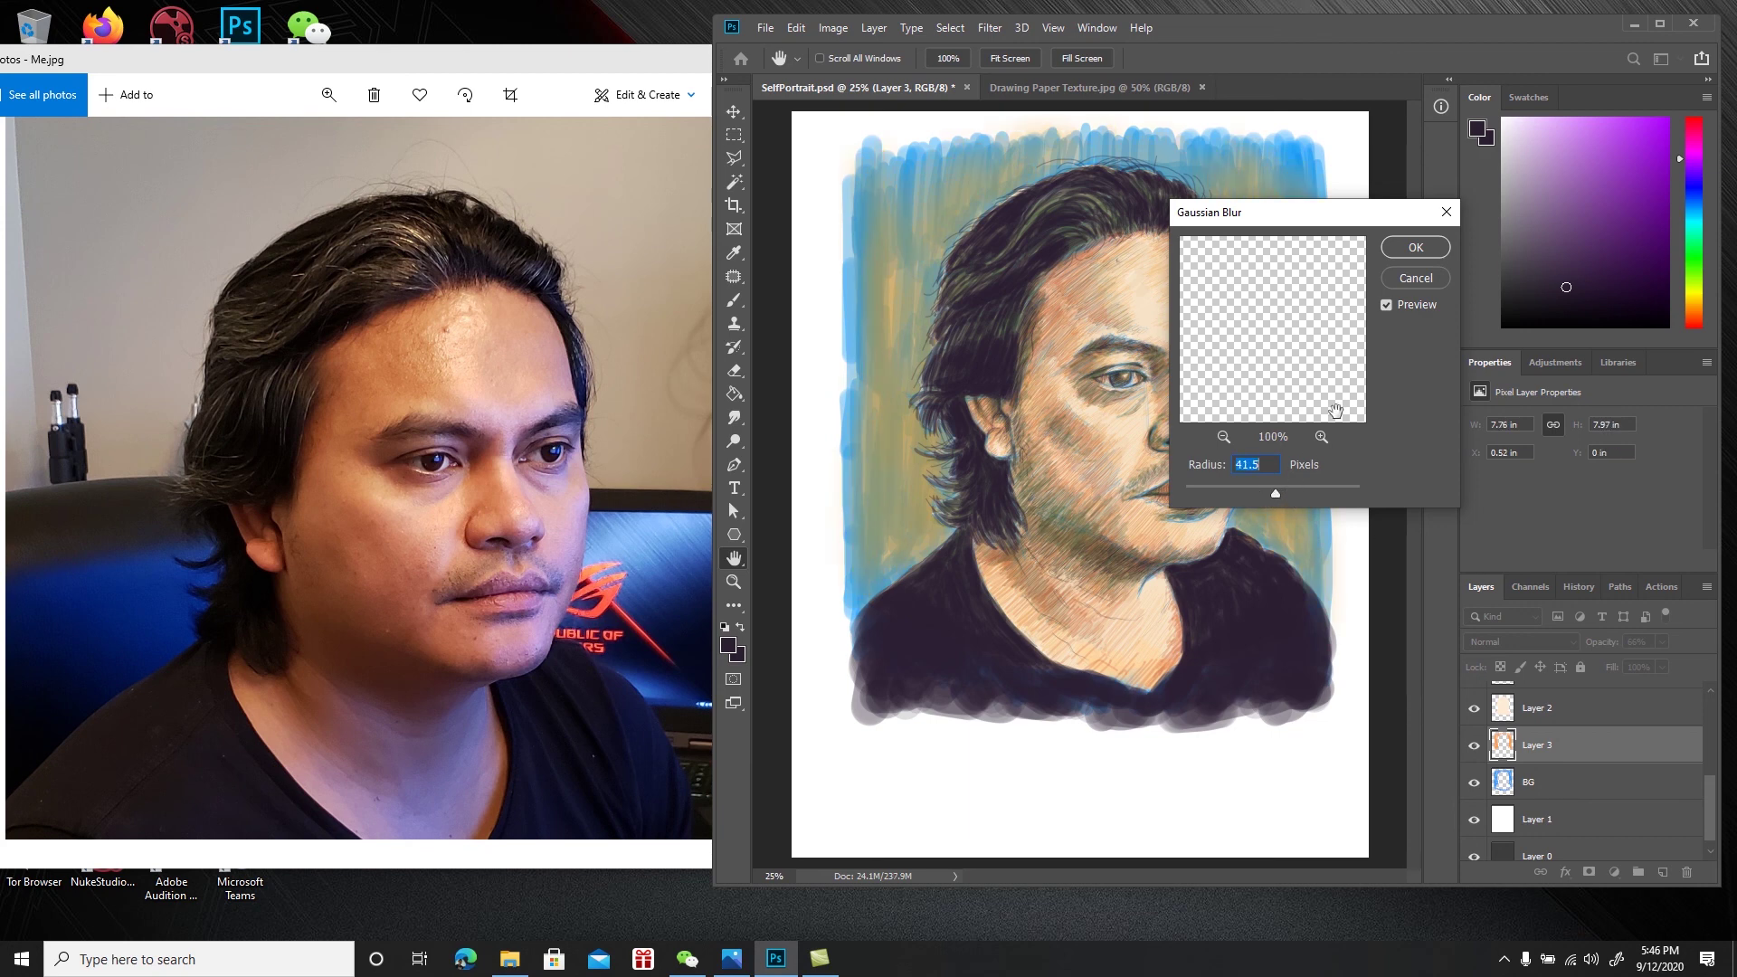
pyautogui.click(1413, 257)
# Apply the same Gaussian Blur to the blue BG layer and save the file
pyautogui.click(1555, 784)
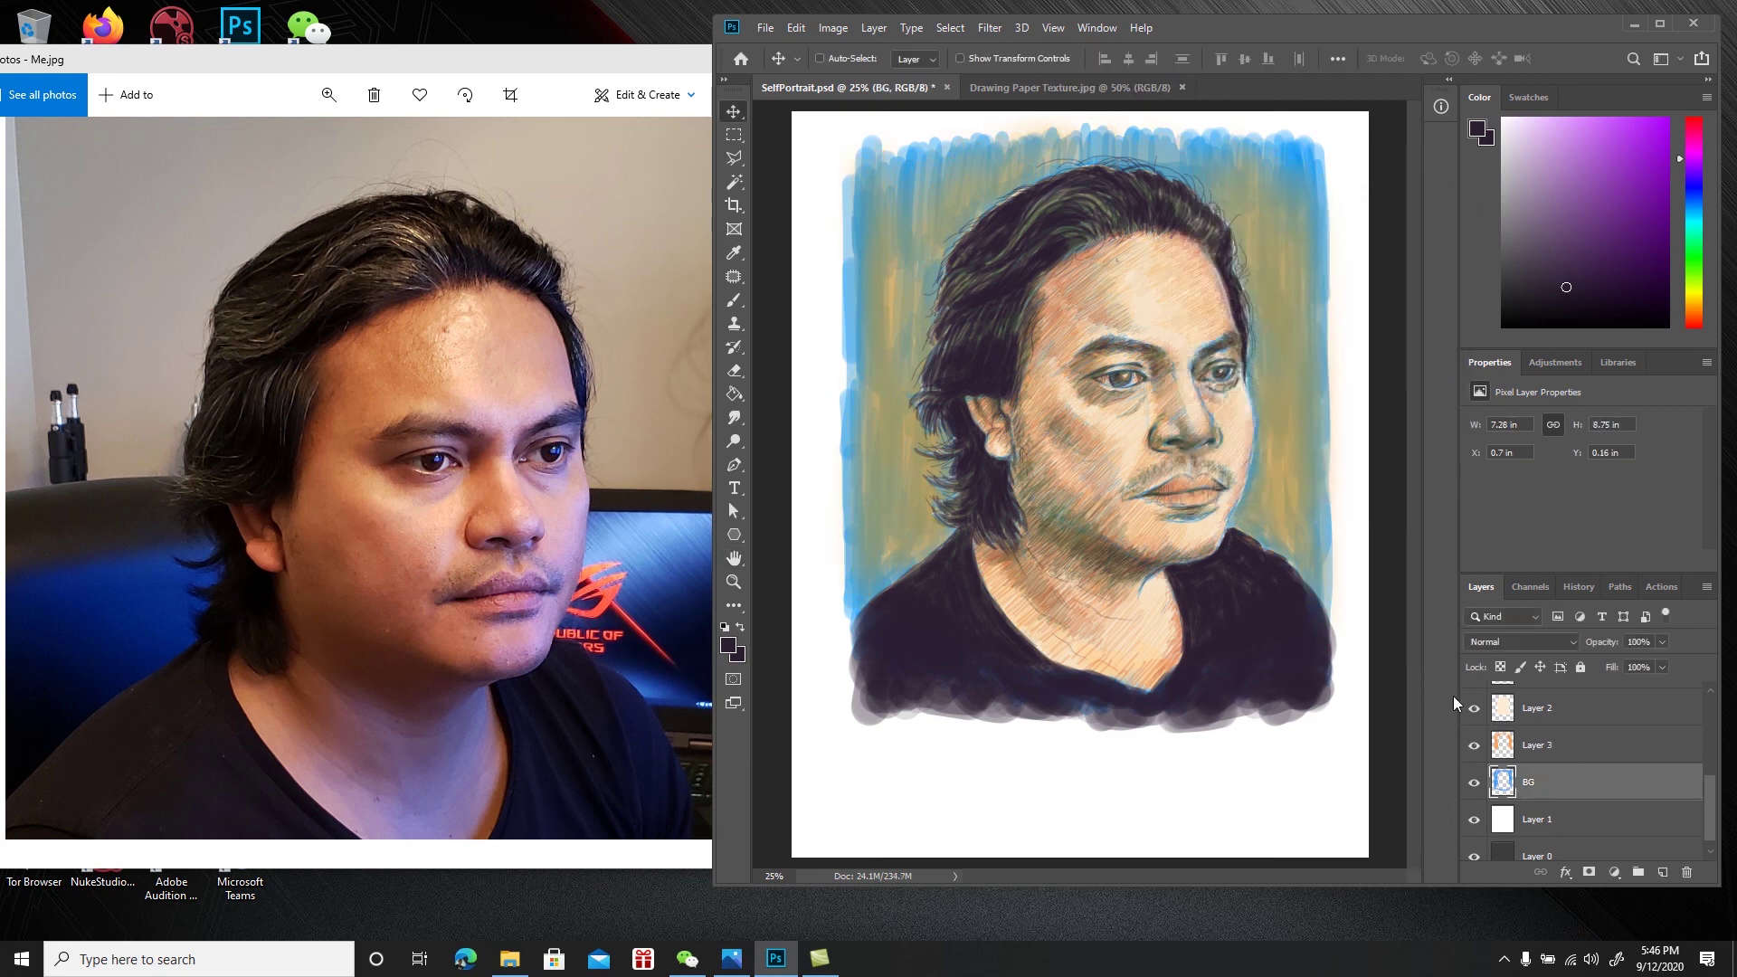
pyautogui.click(993, 27)
pyautogui.click(1013, 48)
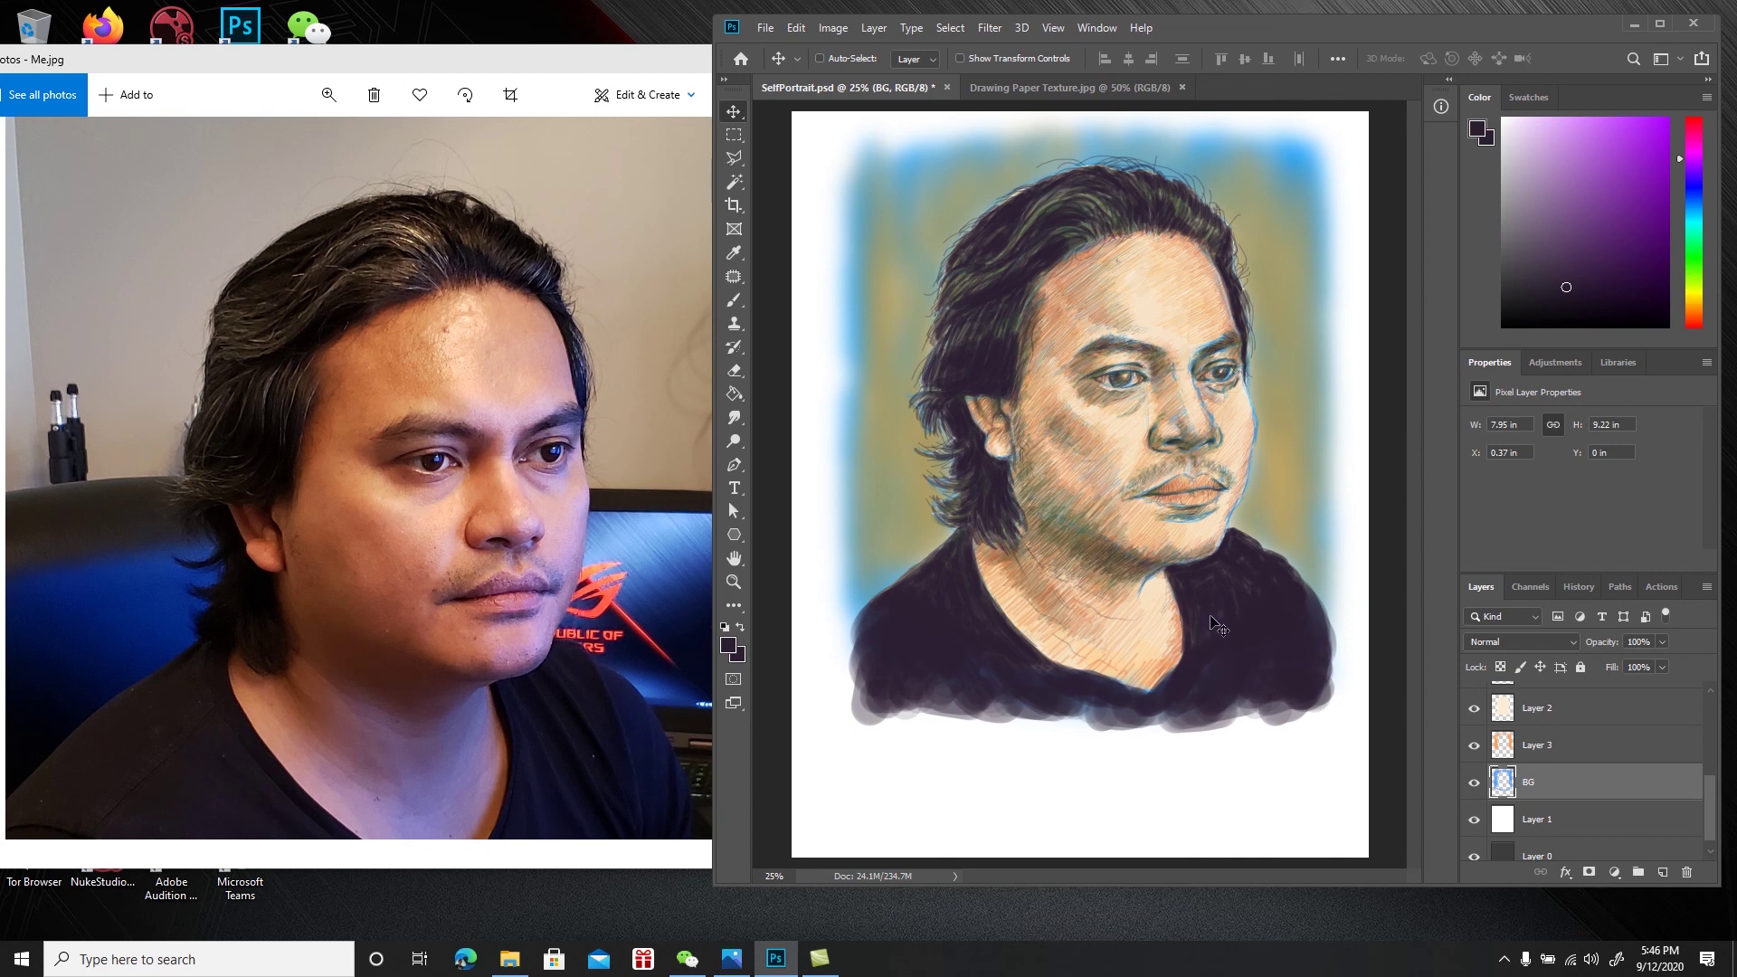
pyautogui.hotkey('ctrl', 's')
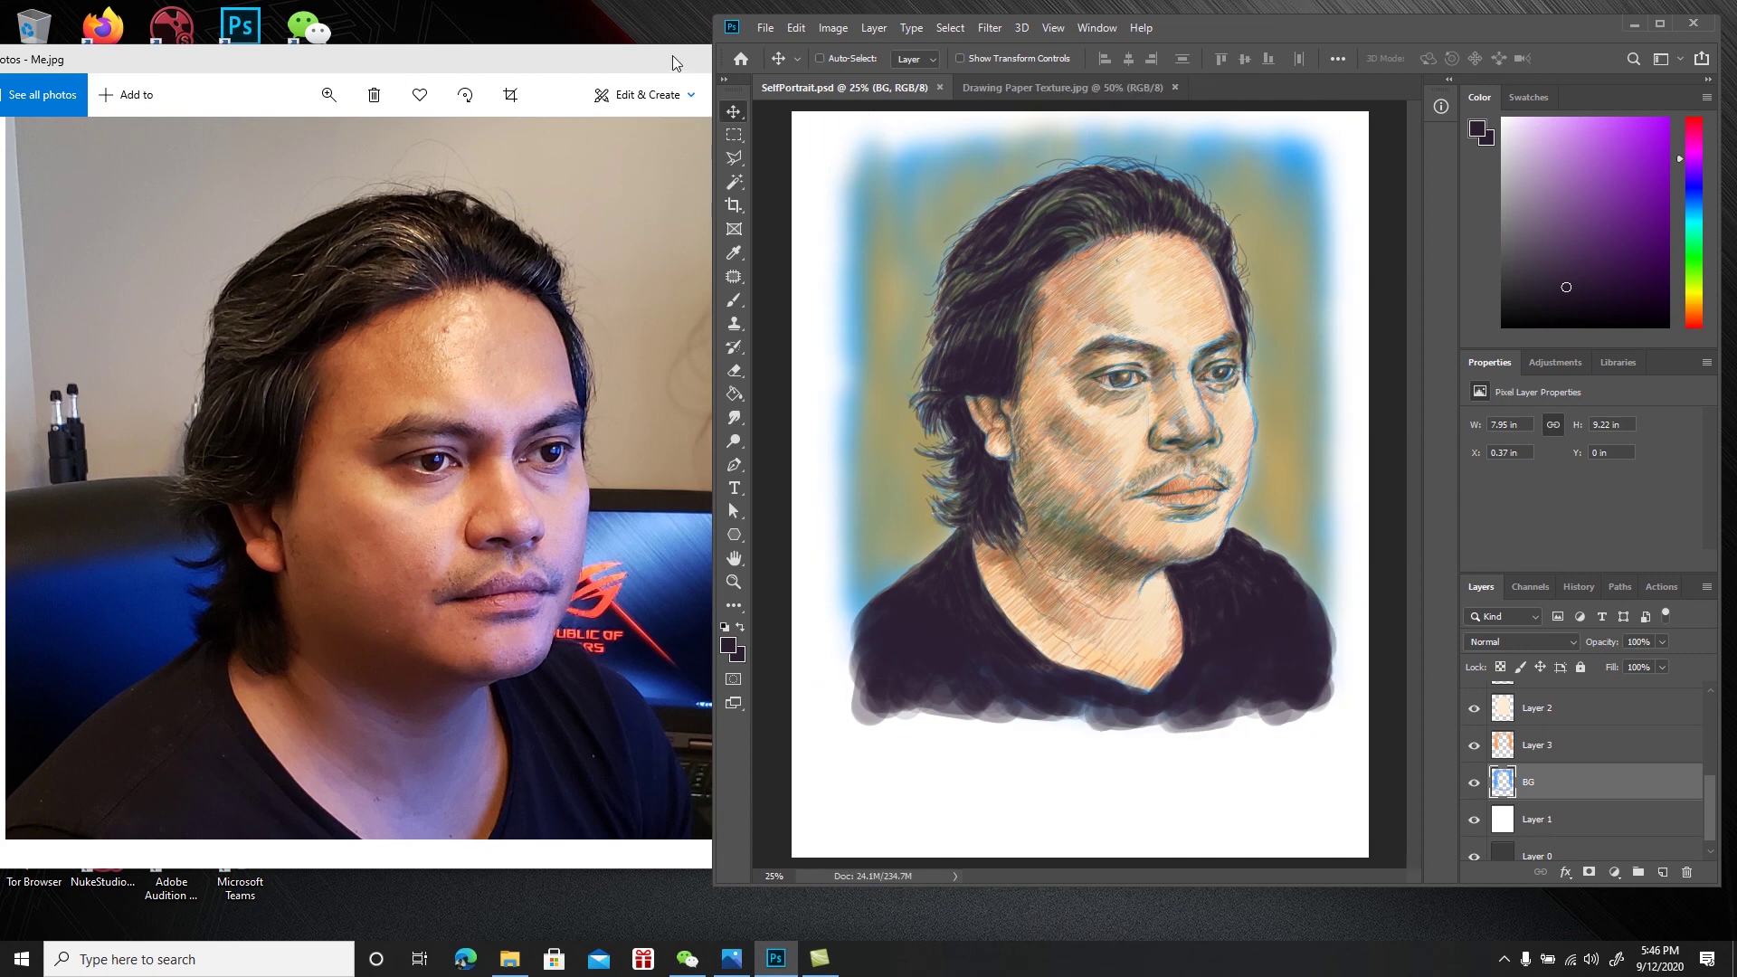
# Maximize the Photoshop window and add a layer named Signature directly above the Shadows layer
pyautogui.click(1660, 24)
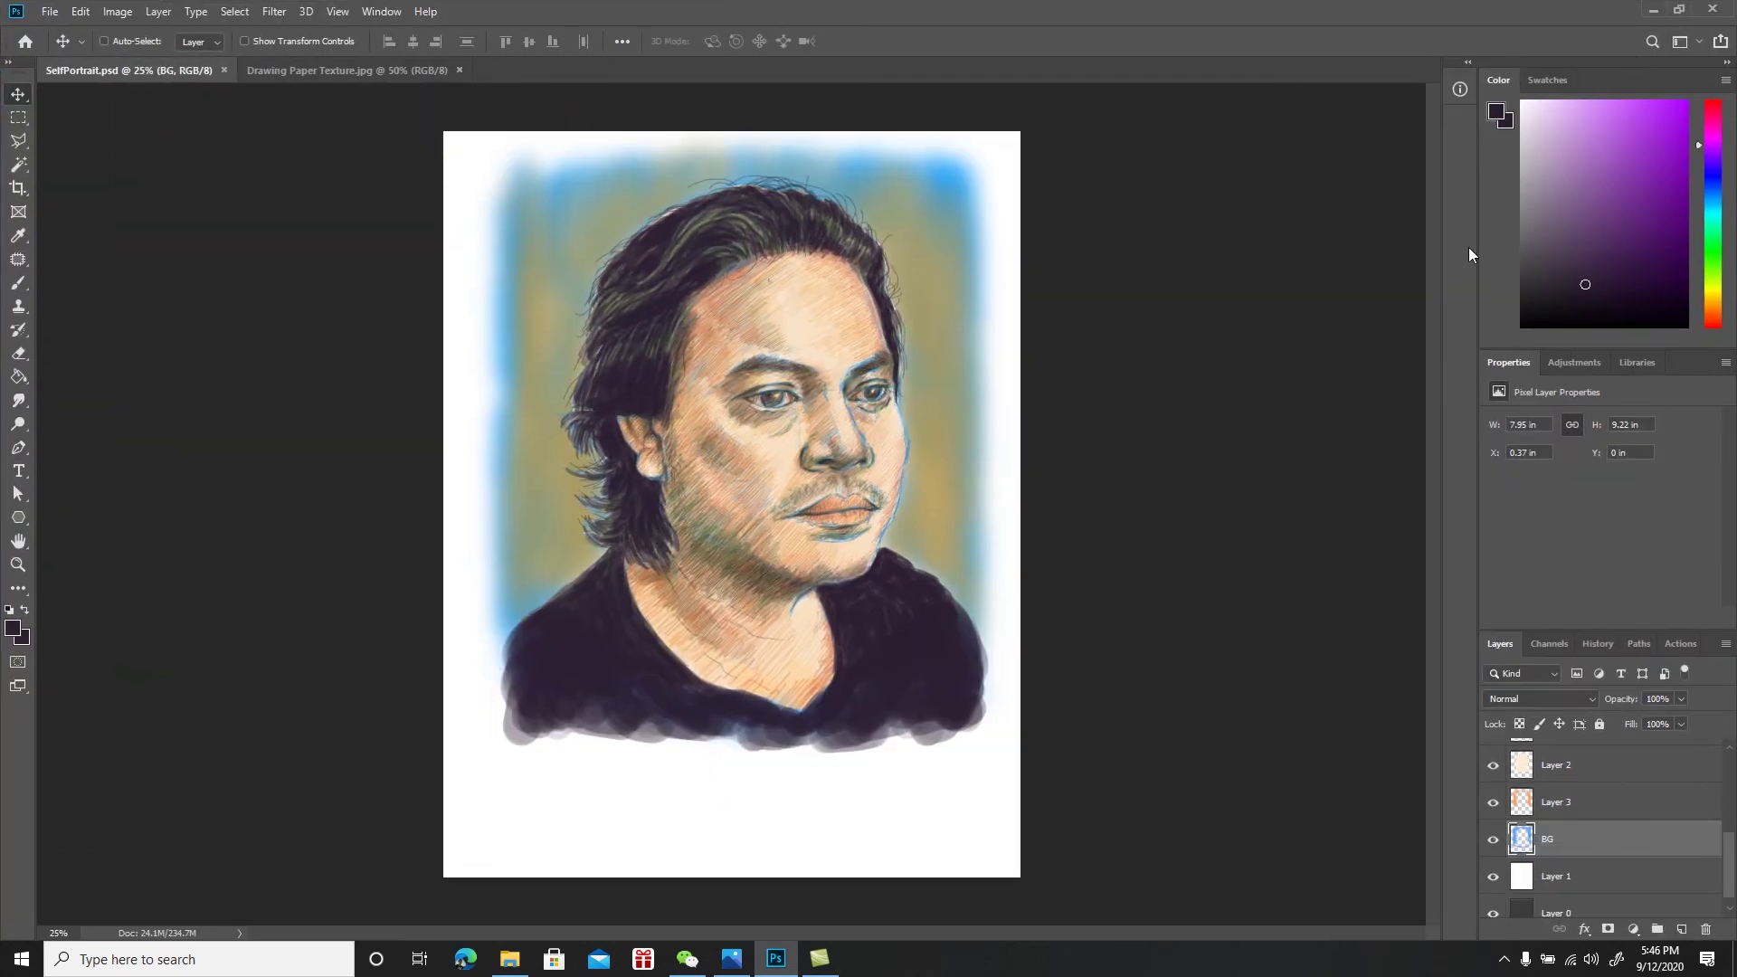
pyautogui.press('ctrl')
pyautogui.hotkey('ctrl', '+')
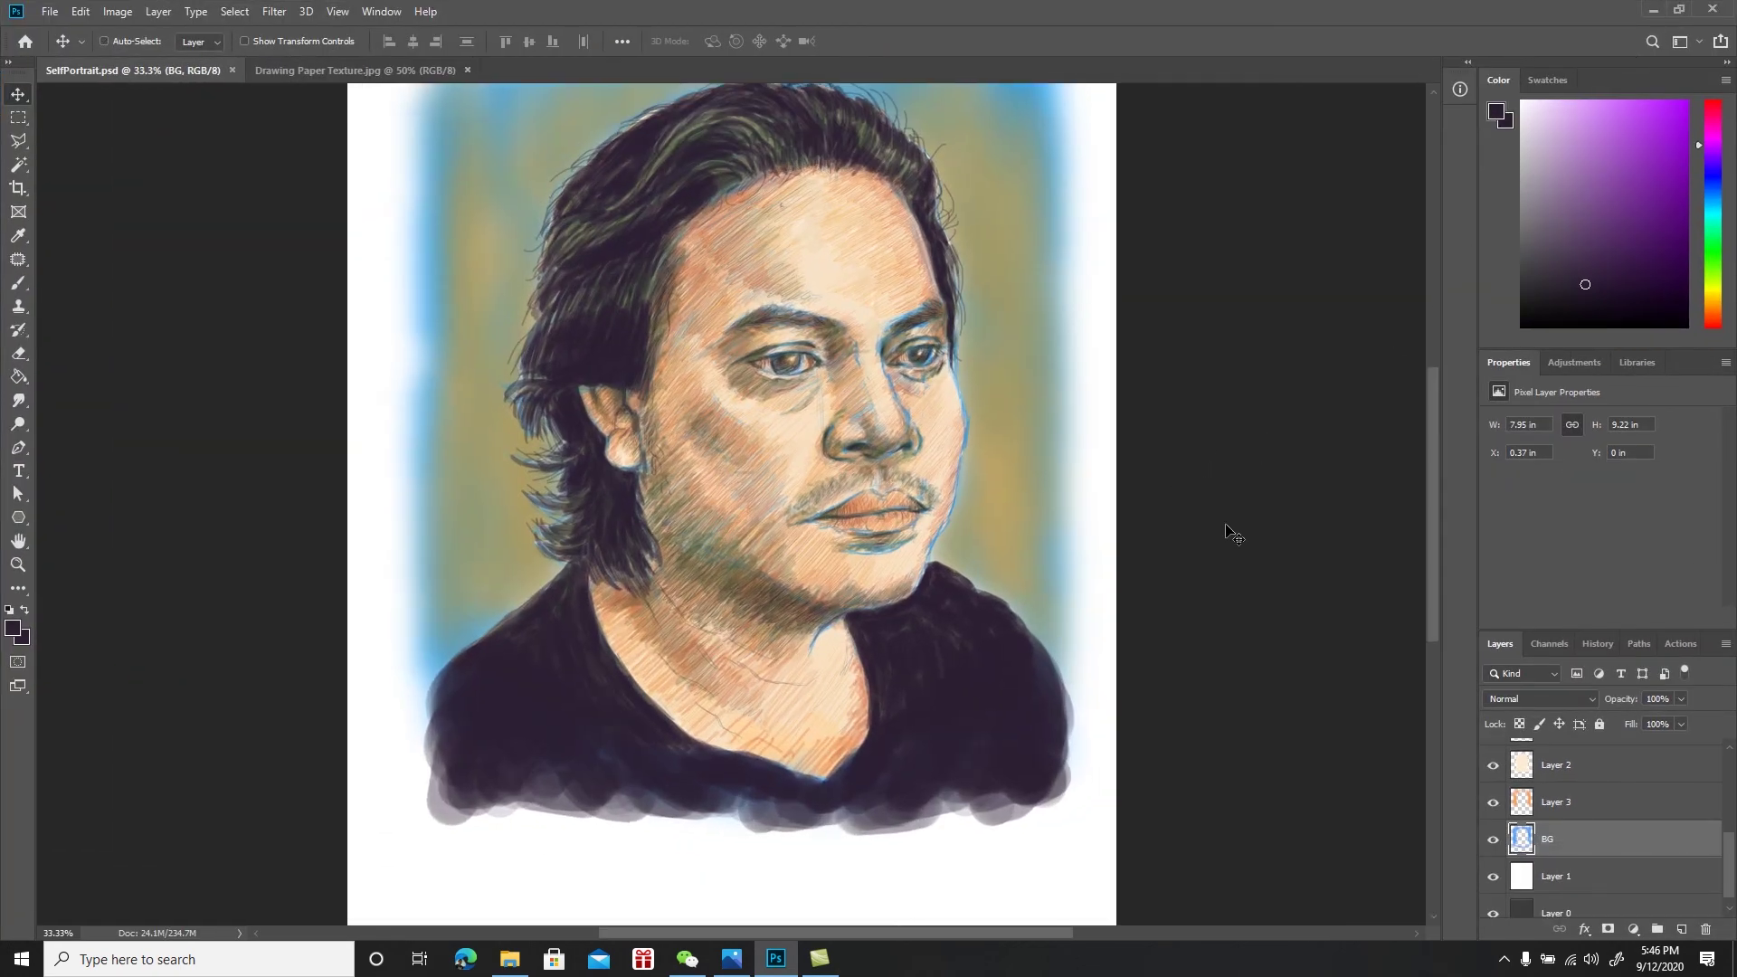
pyautogui.scroll(5, 1719, 854)
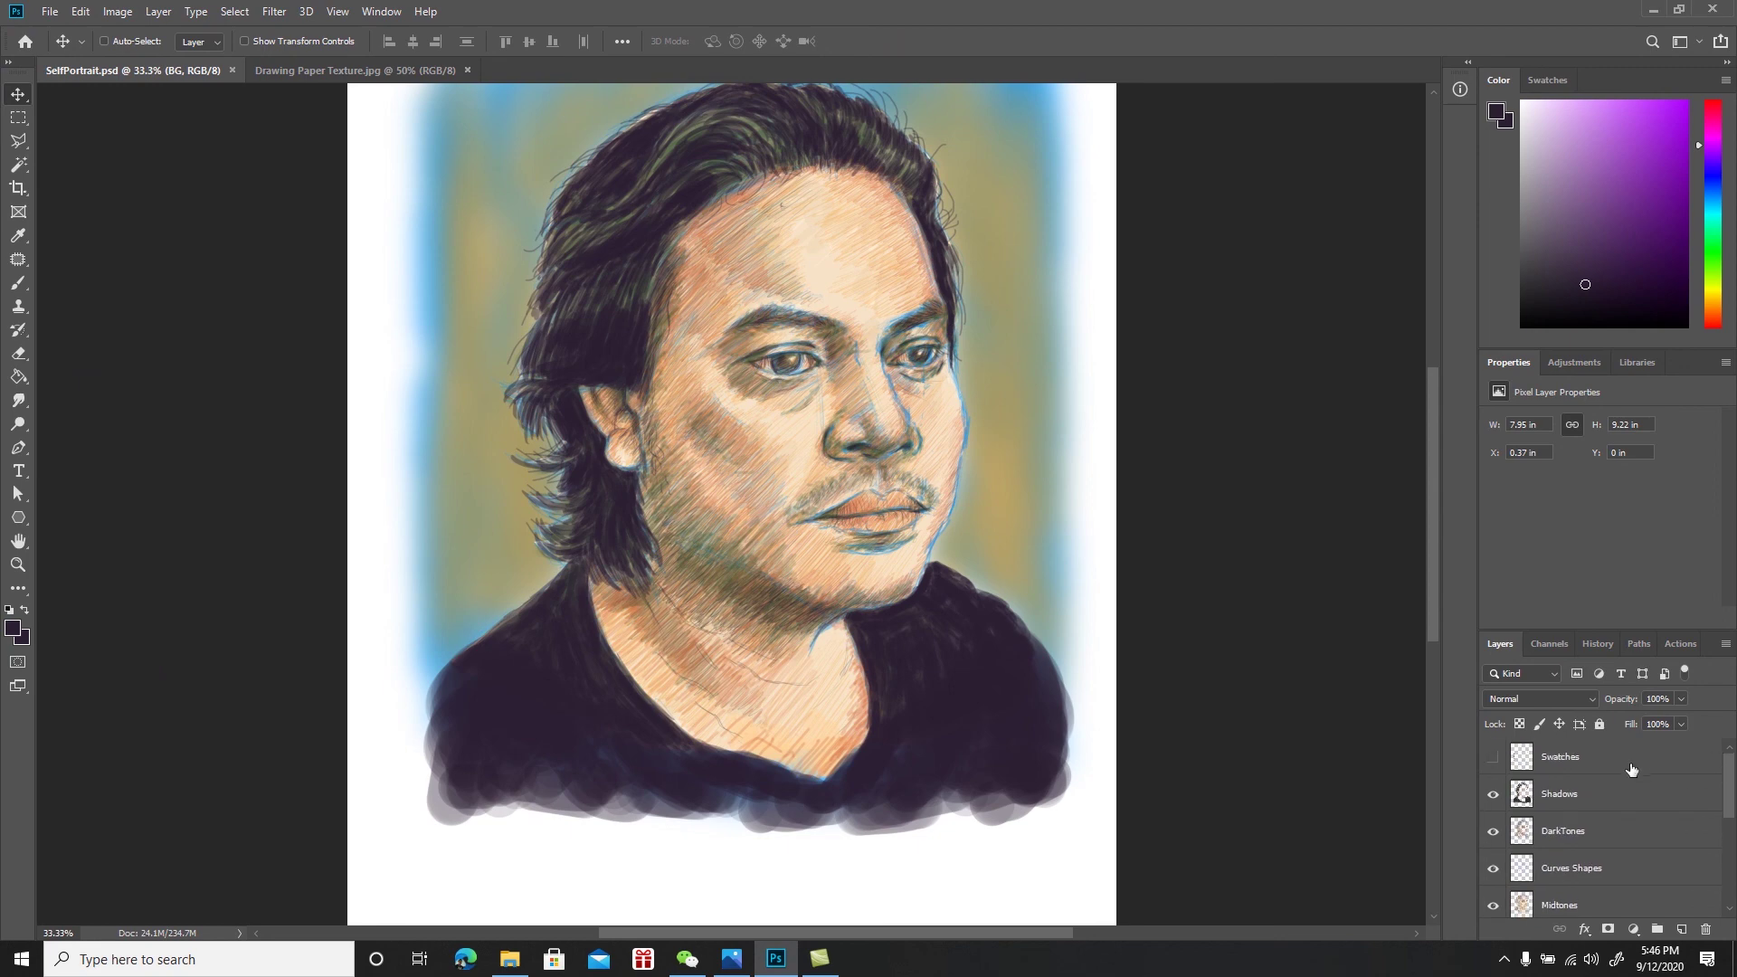
pyautogui.click(1629, 798)
pyautogui.click(1681, 930)
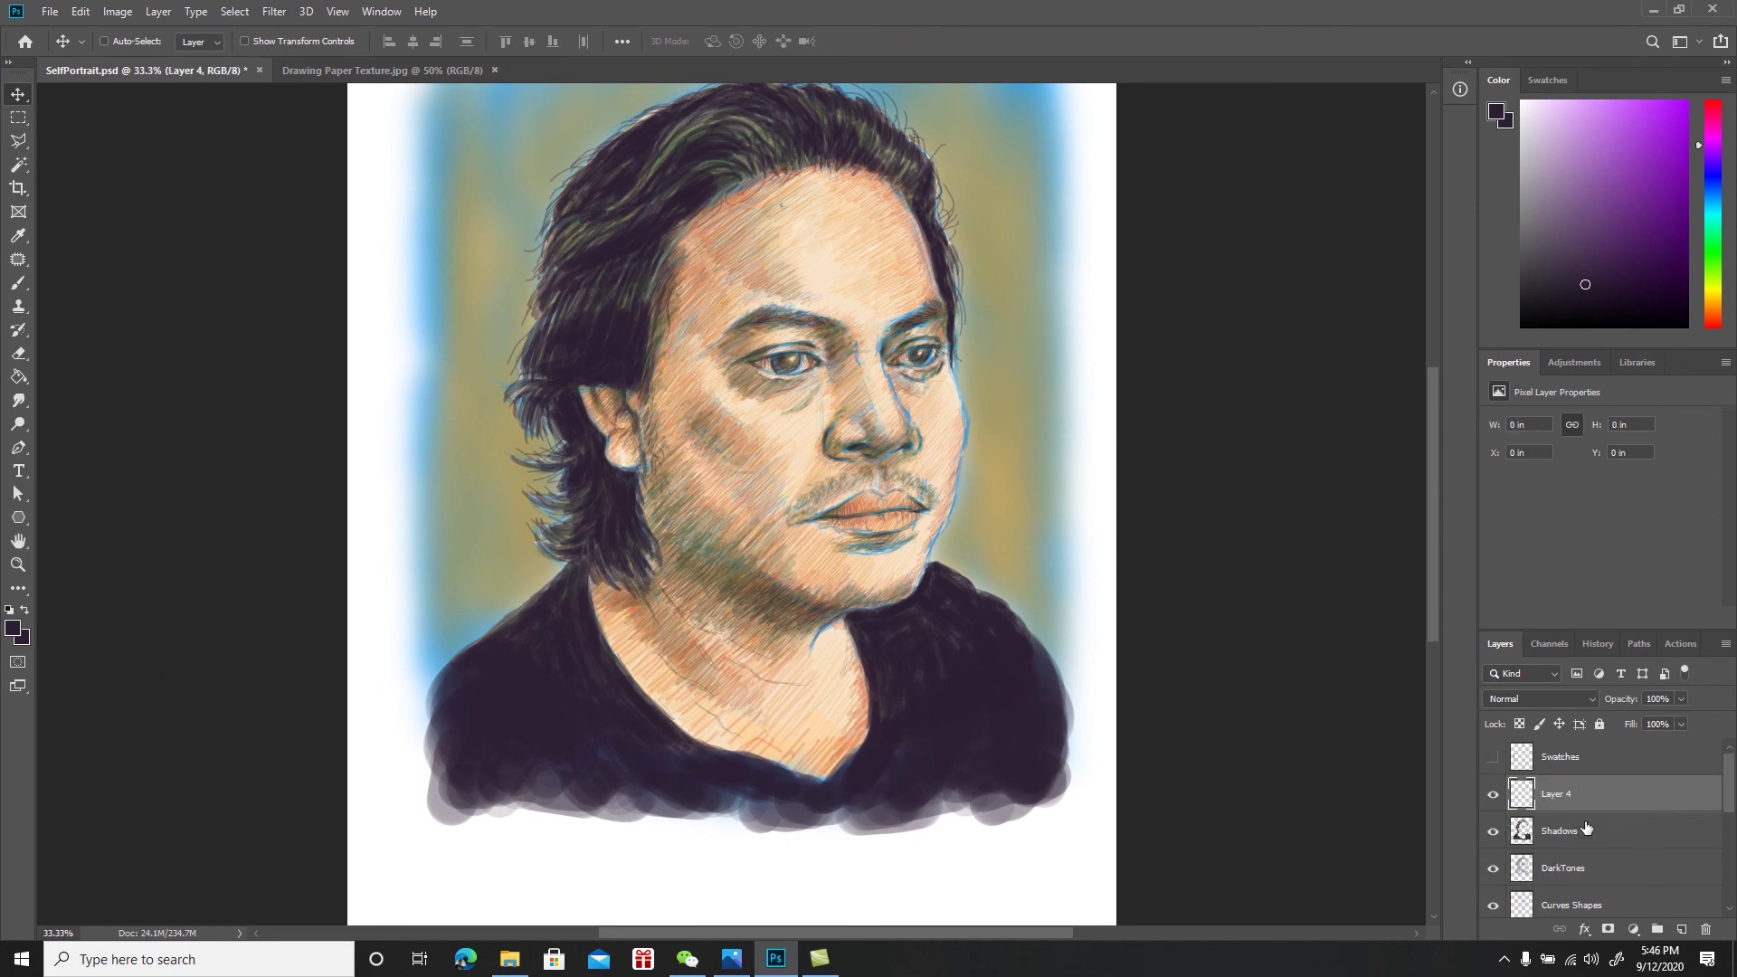
pyautogui.doubleClick(1558, 796)
pyautogui.write('Signature')
pyautogui.press('Return')
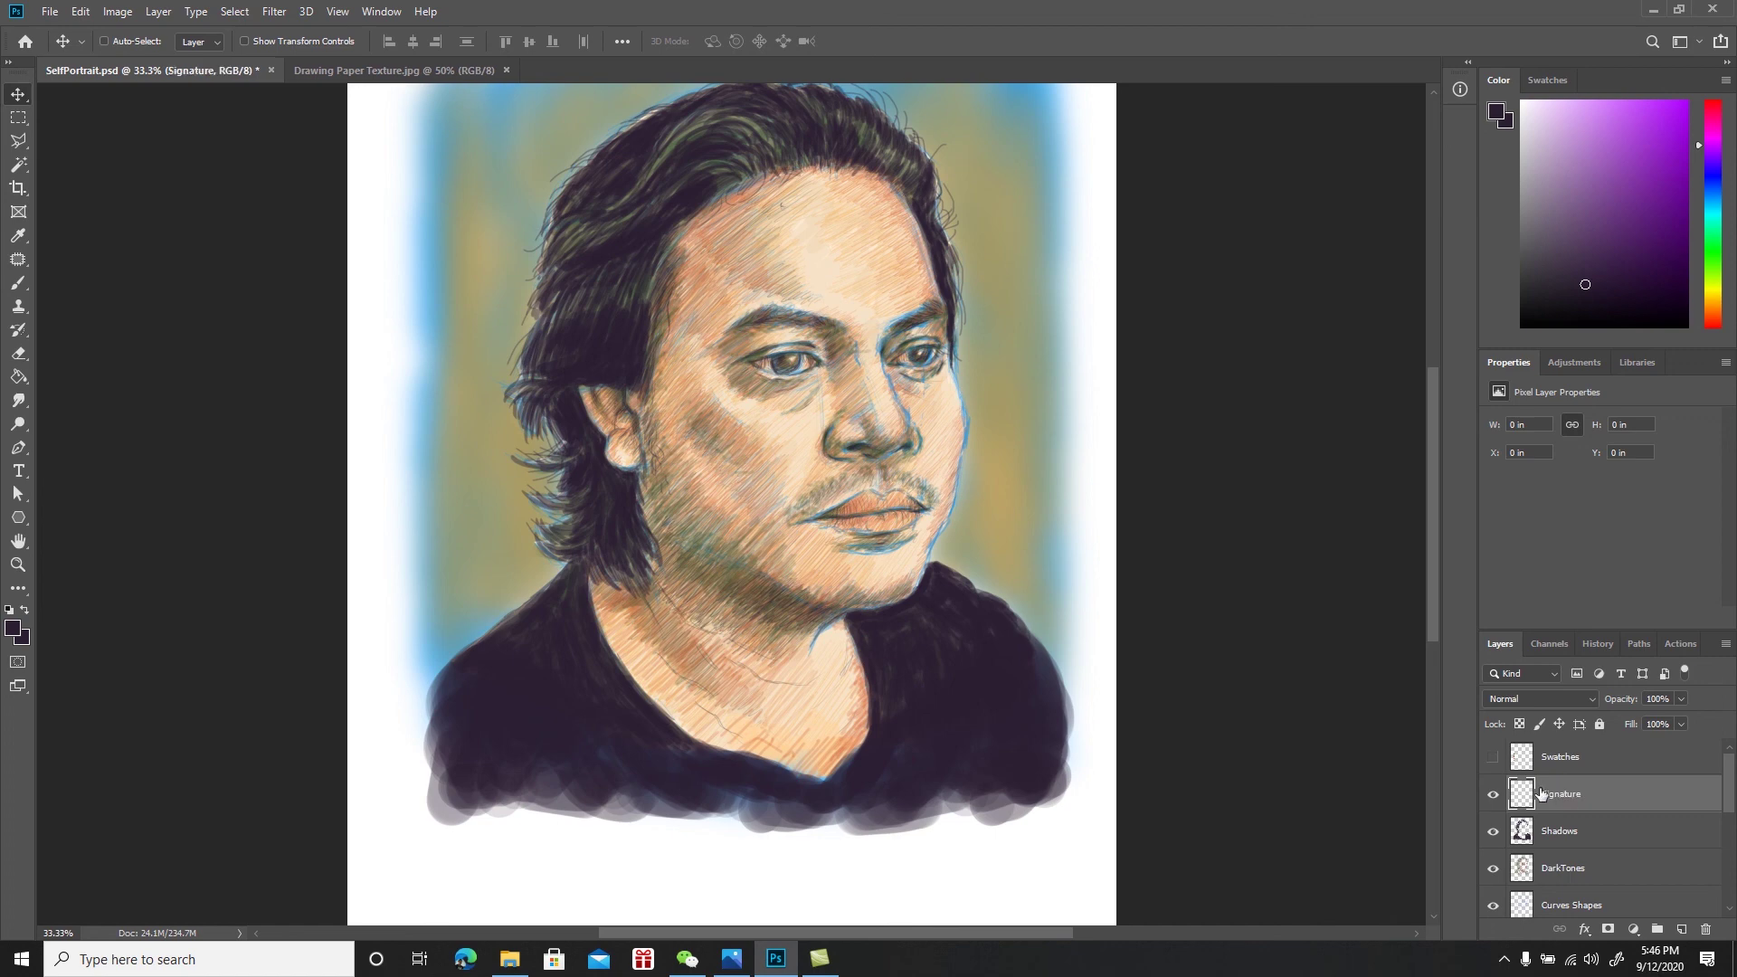
# Shrink the brush to 6 and set its opacity to 100%, undoing the test strokes made below the shirt
pyautogui.press('b')
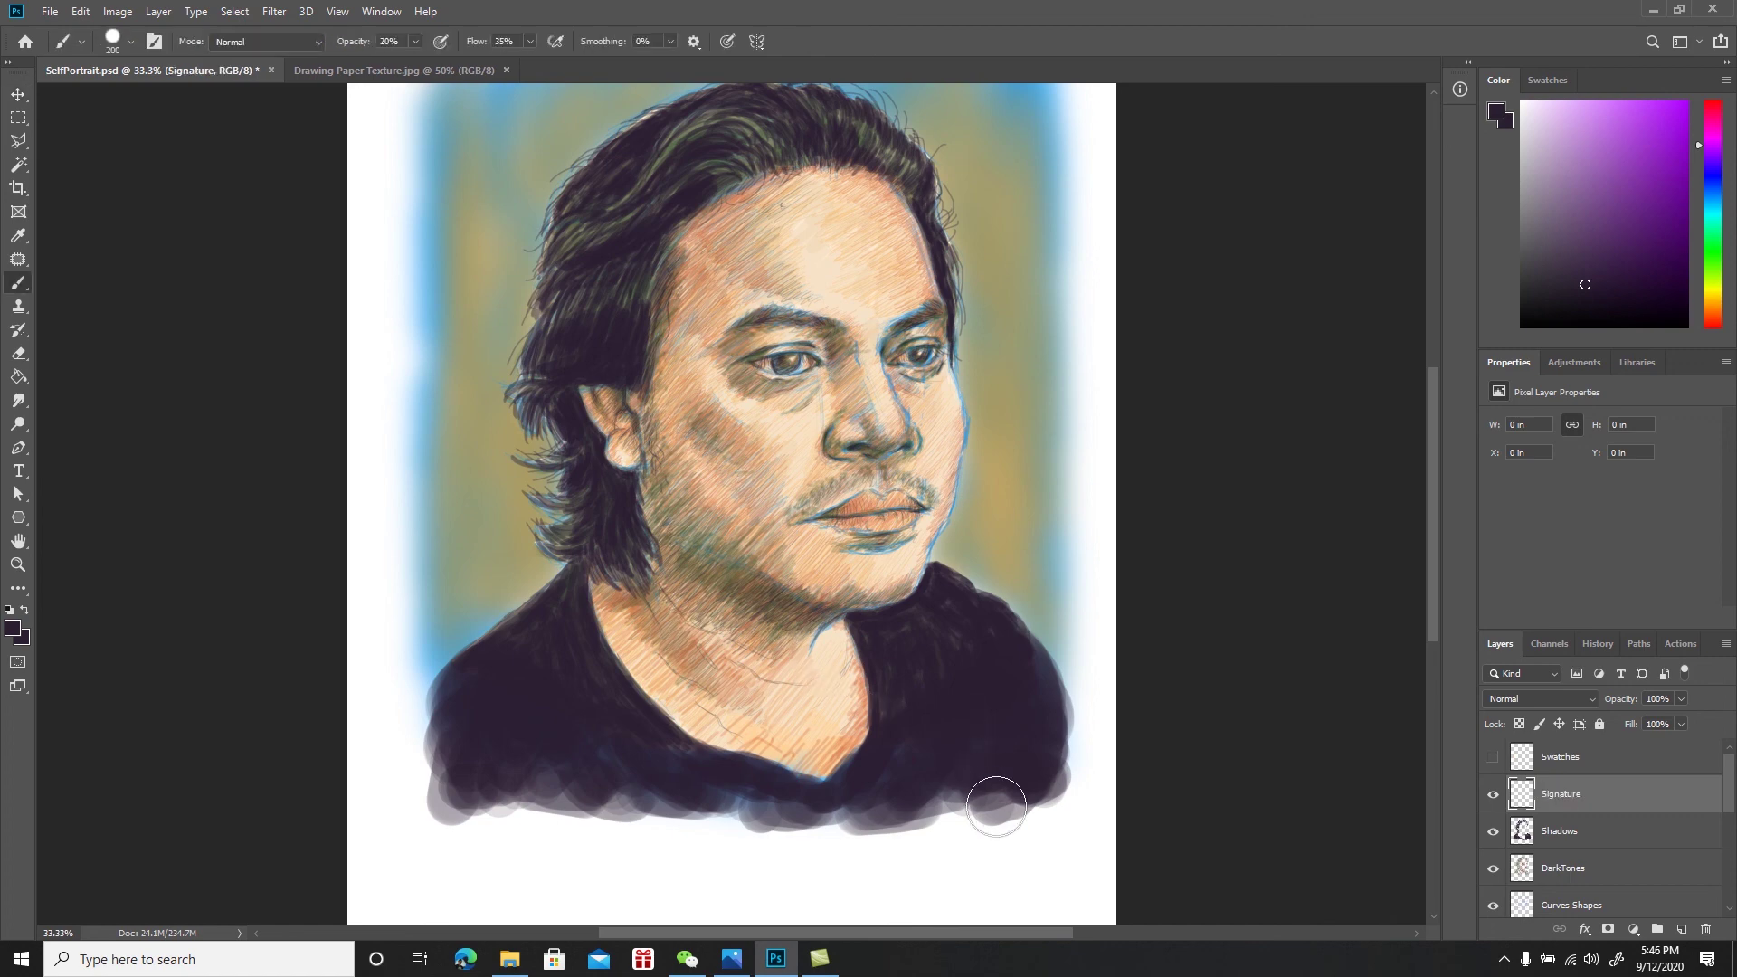
pyautogui.press('[')
pyautogui.press('[')
pyautogui.press('[')
pyautogui.press('[')
pyautogui.press('[')
pyautogui.press('[')
pyautogui.press('[')
pyautogui.press('[')
pyautogui.press('[')
pyautogui.press('[')
pyautogui.press('[')
pyautogui.press('[')
pyautogui.press('[')
pyautogui.press('[')
pyautogui.moveTo(996, 860); pyautogui.dragTo(1007, 855)
pyautogui.hotkey('ctrl', 'z')
pyautogui.click(379, 42)
pyautogui.moveTo(958, 830)
pyautogui.mouseDown()
pyautogui.moveTo(959, 854)
pyautogui.moveTo(992, 851)
pyautogui.mouseUp()
pyautogui.hotkey('ctrl', 'z')
# Sign the portrait with the artist's initials and the date 9/12/20 on the background beside the chin
pyautogui.moveTo(987, 514)
pyautogui.mouseDown()
pyautogui.moveTo(978, 530)
pyautogui.moveTo(999, 513)
pyautogui.moveTo(1020, 529)
pyautogui.mouseUp()
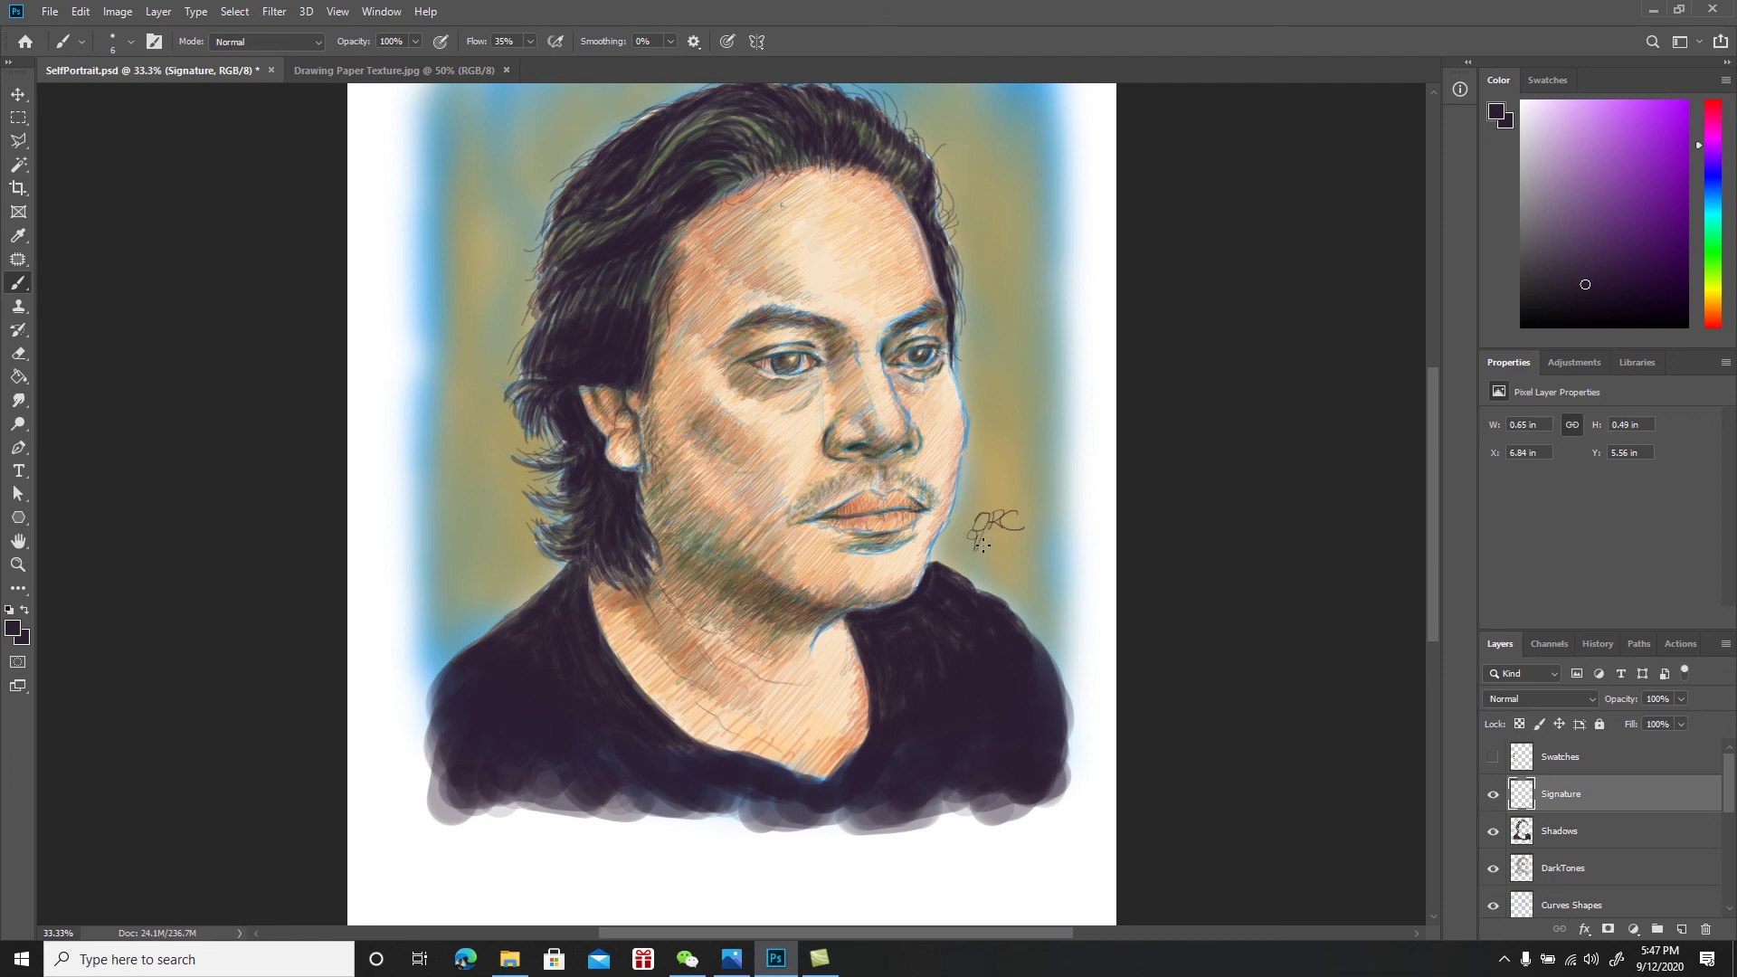
pyautogui.rightClick(1001, 538)
pyautogui.click(999, 534)
pyautogui.moveTo(1036, 536); pyautogui.dragTo(1040, 532)
# Scale the signature down to about 0.58 by 0.33 in, place it just above the shoulder, and save the file
pyautogui.press('v')
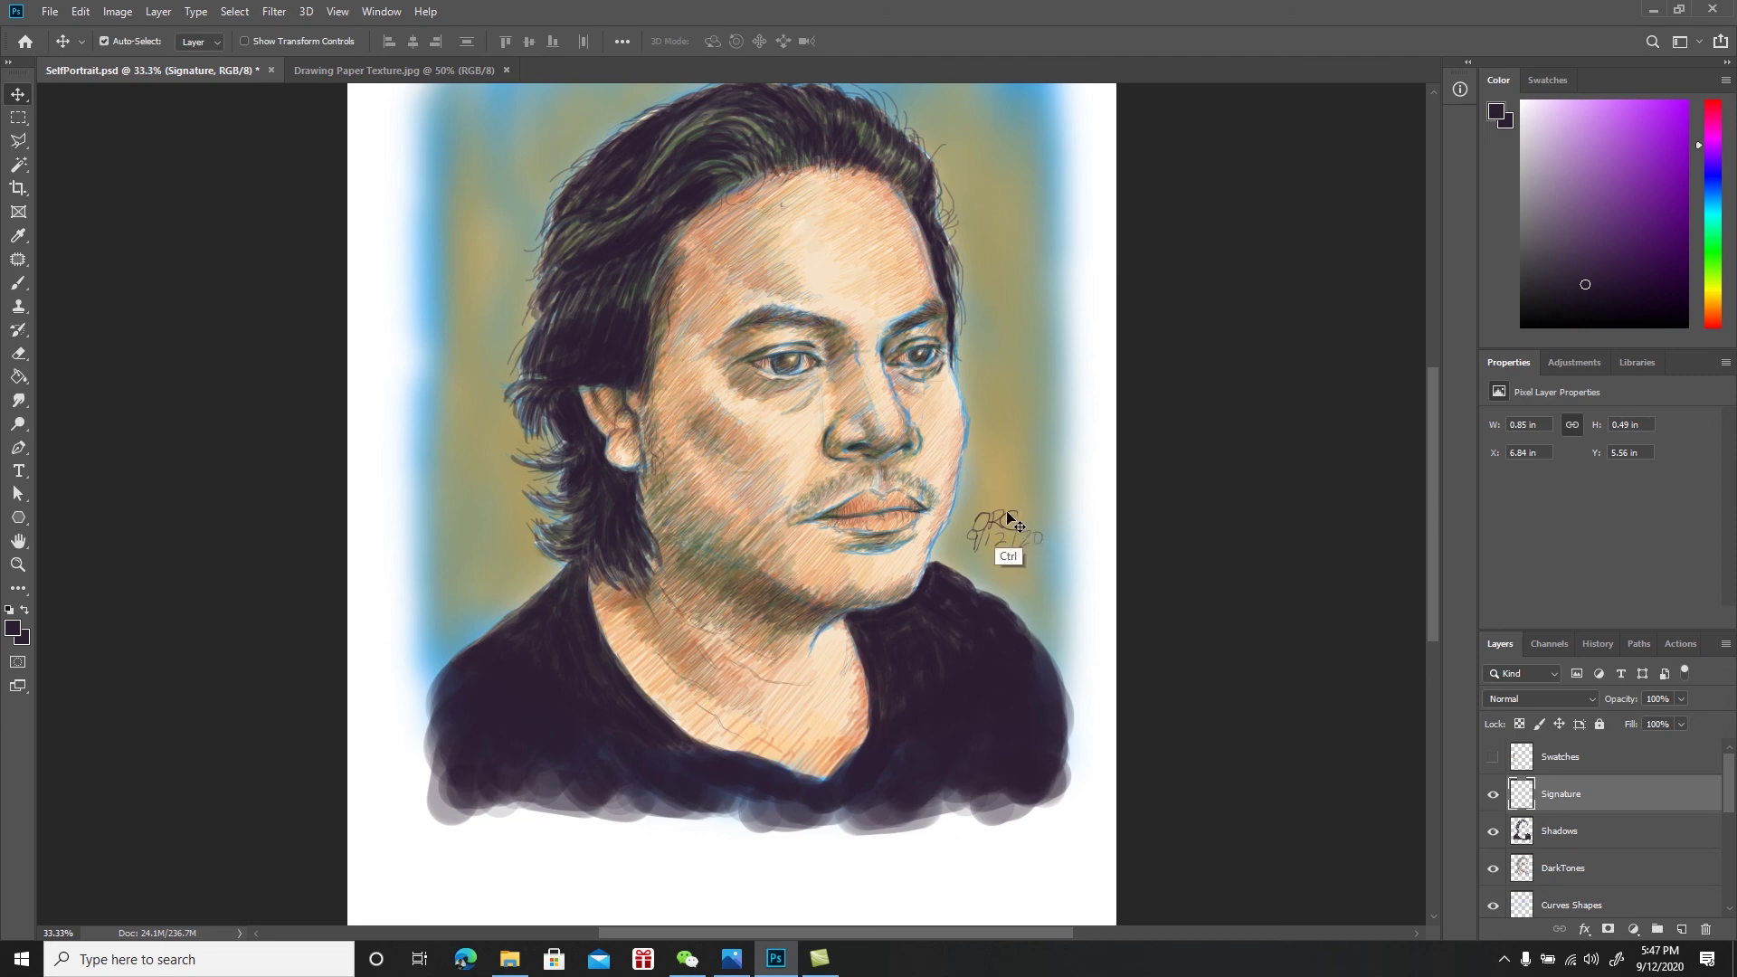
pyautogui.hotkey('ctrl', 't')
pyautogui.moveTo(966, 543)
pyautogui.mouseDown()
pyautogui.moveTo(991, 533)
pyautogui.moveTo(1015, 554)
pyautogui.mouseUp()
pyautogui.press('Return')
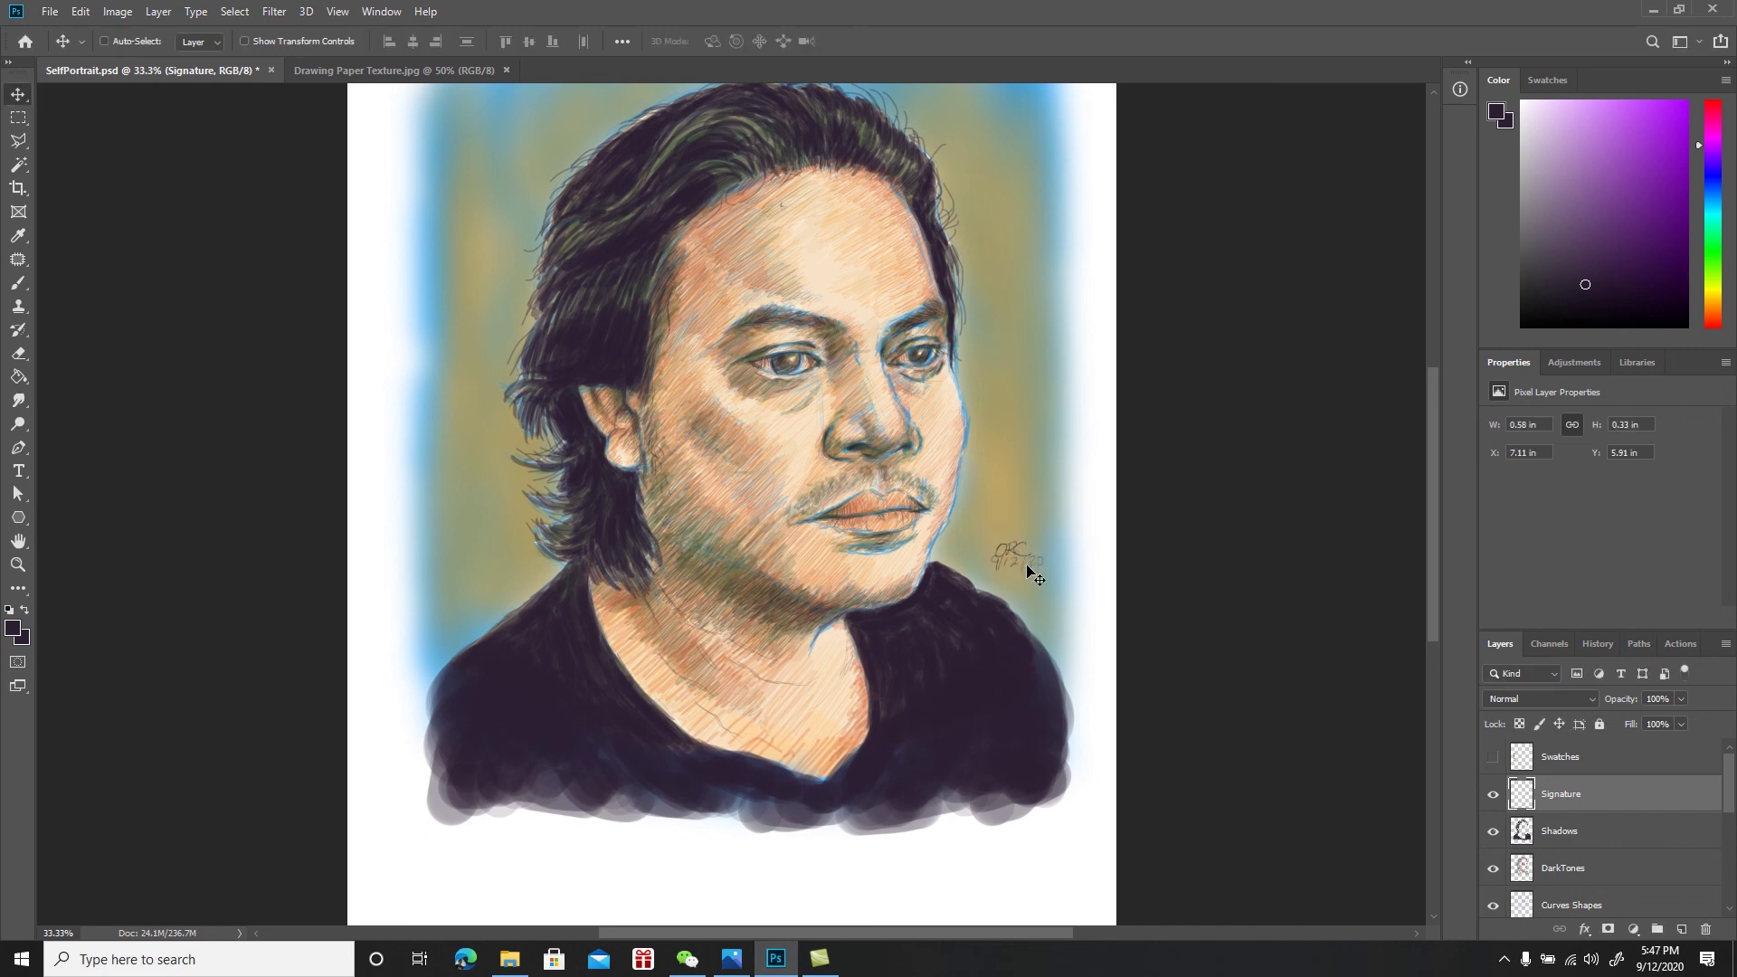
pyautogui.hotkey('ctrl', '0')
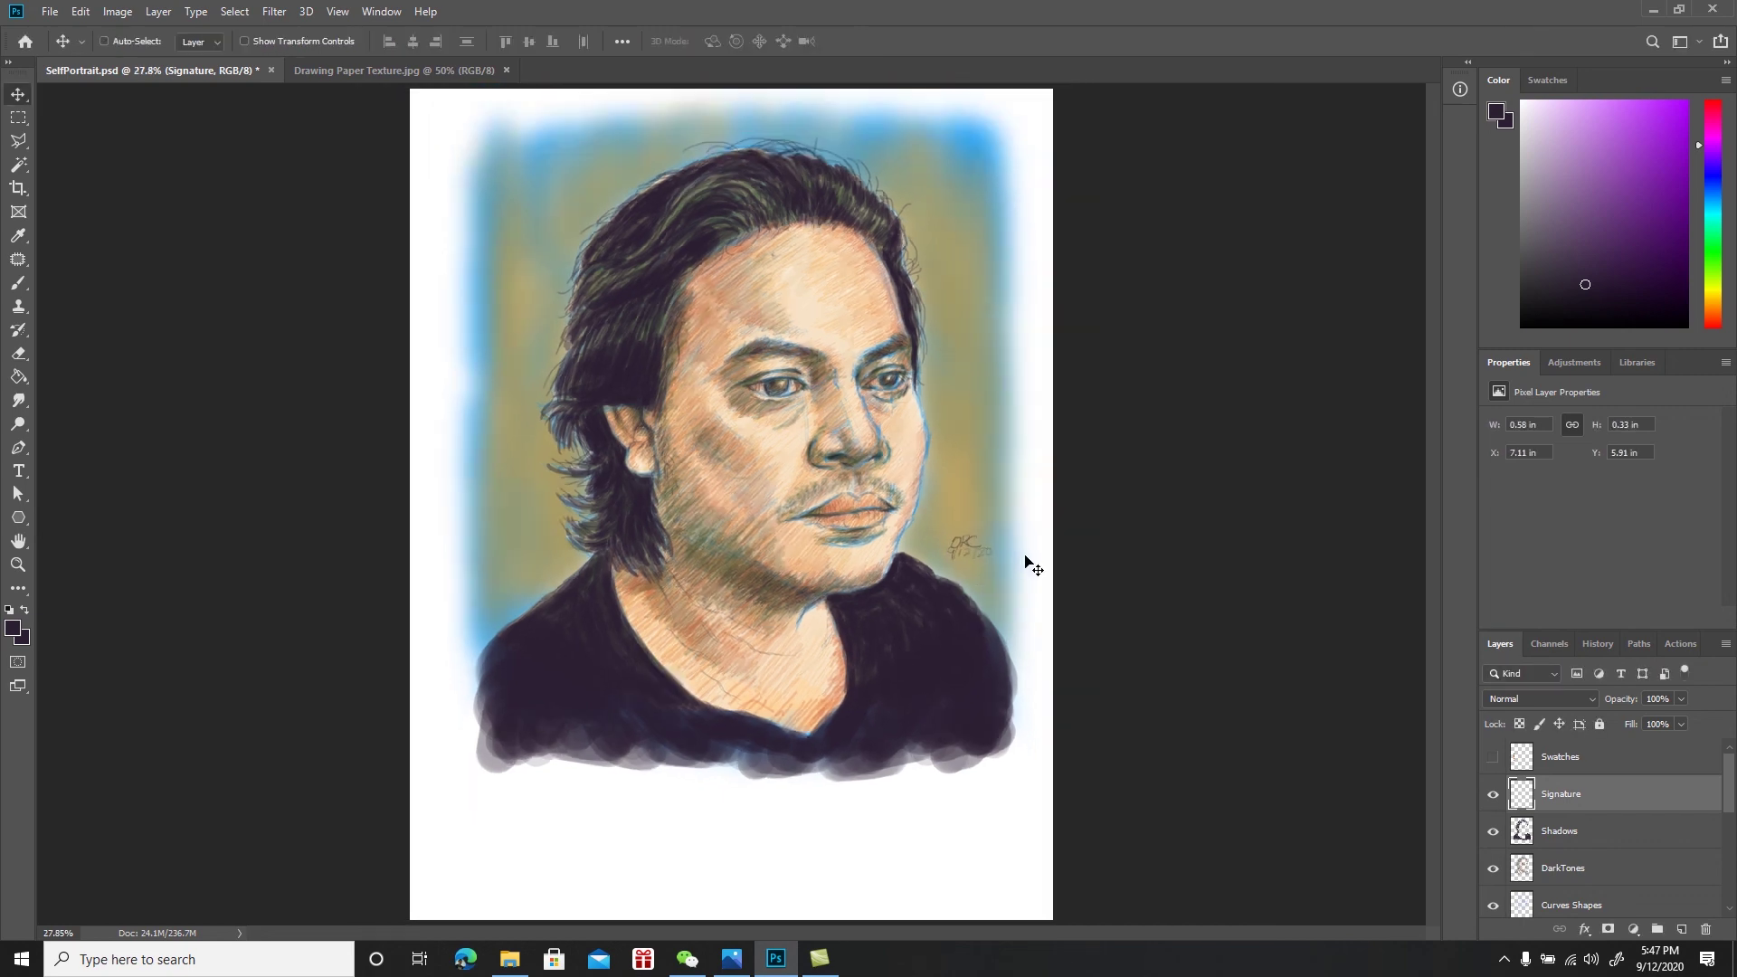
pyautogui.hotkey('ctrl', 's')
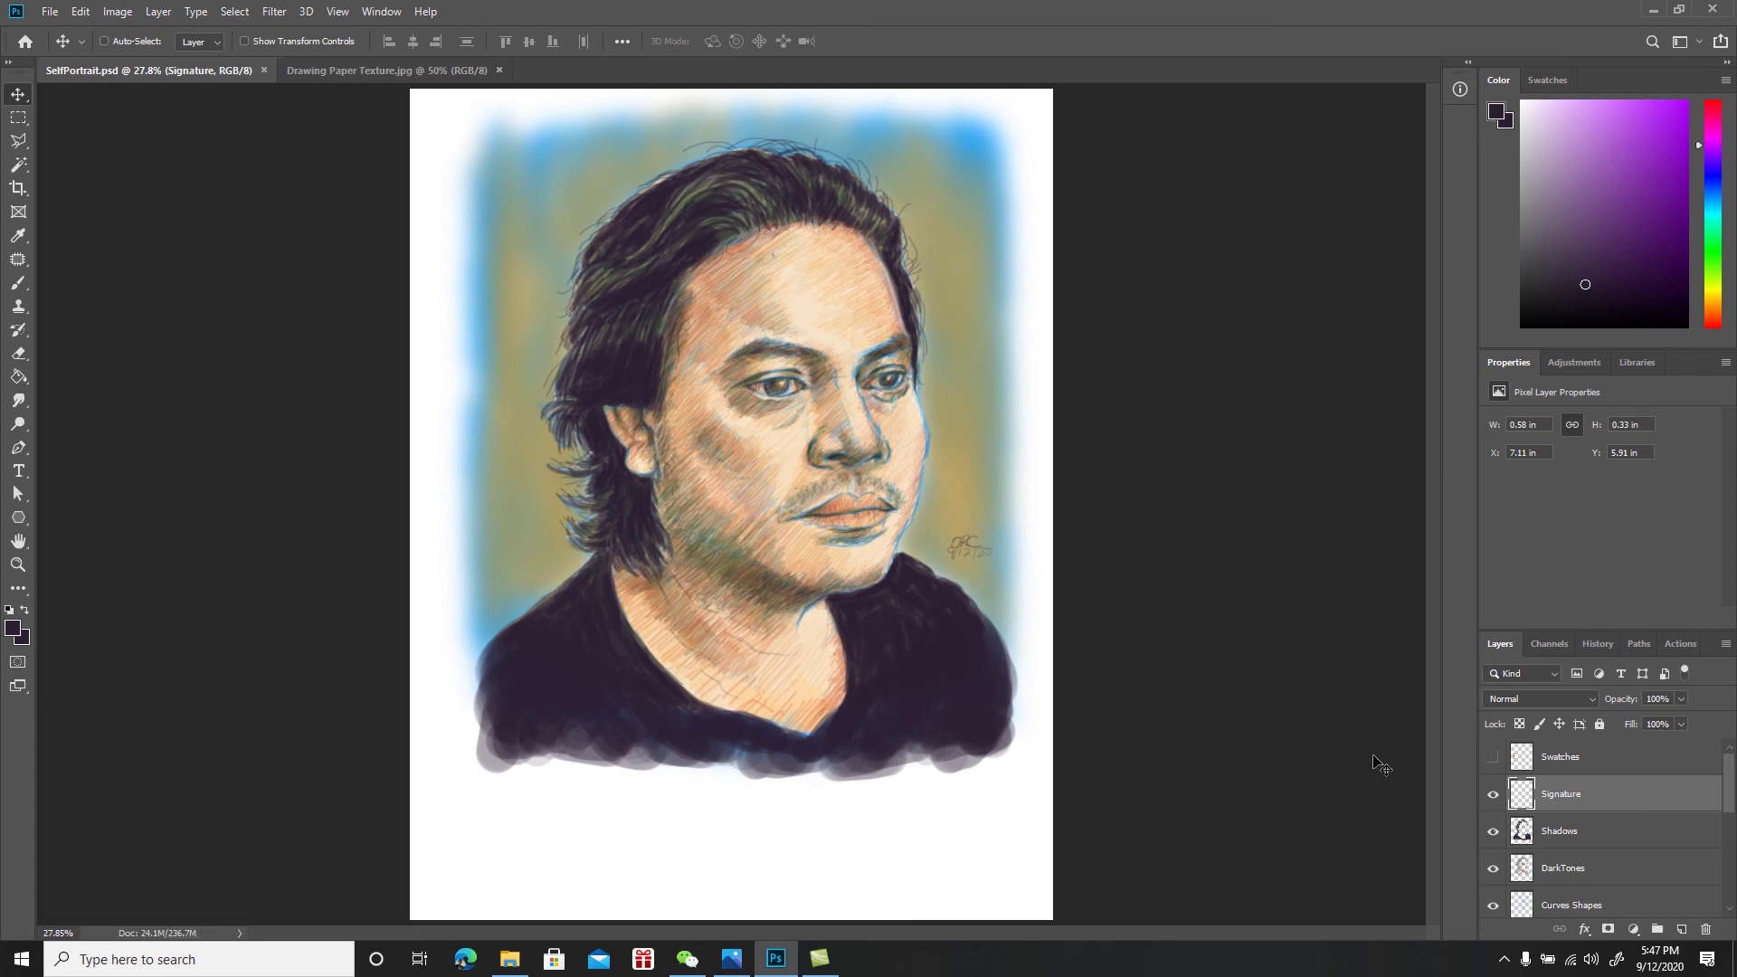
# Copy the Drawing Paper Texture image into SelfPortrait.psd above the Signature layer and scale it to 246.43% over the canvas
pyautogui.click(465, 72)
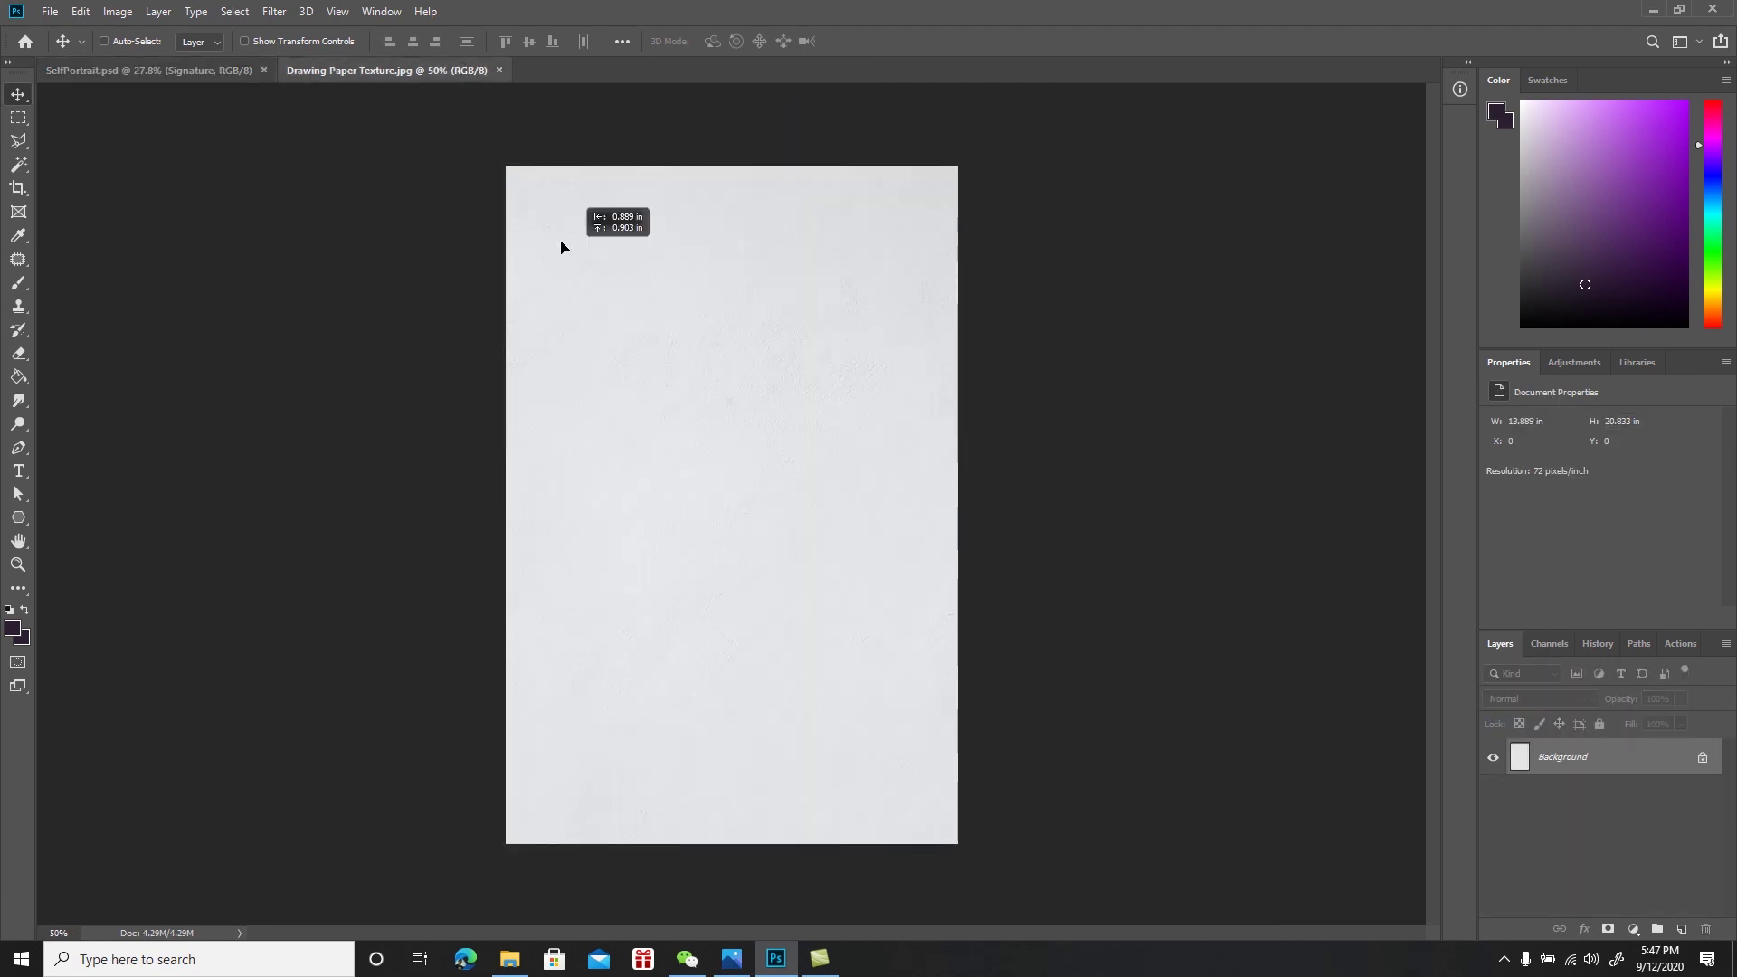
pyautogui.moveTo(246, 74); pyautogui.dragTo(562, 311)
pyautogui.hotkey('ctrl', 't')
pyautogui.moveTo(679, 399); pyautogui.dragTo(1073, 643)
pyautogui.moveTo(899, 512); pyautogui.dragTo(873, 675)
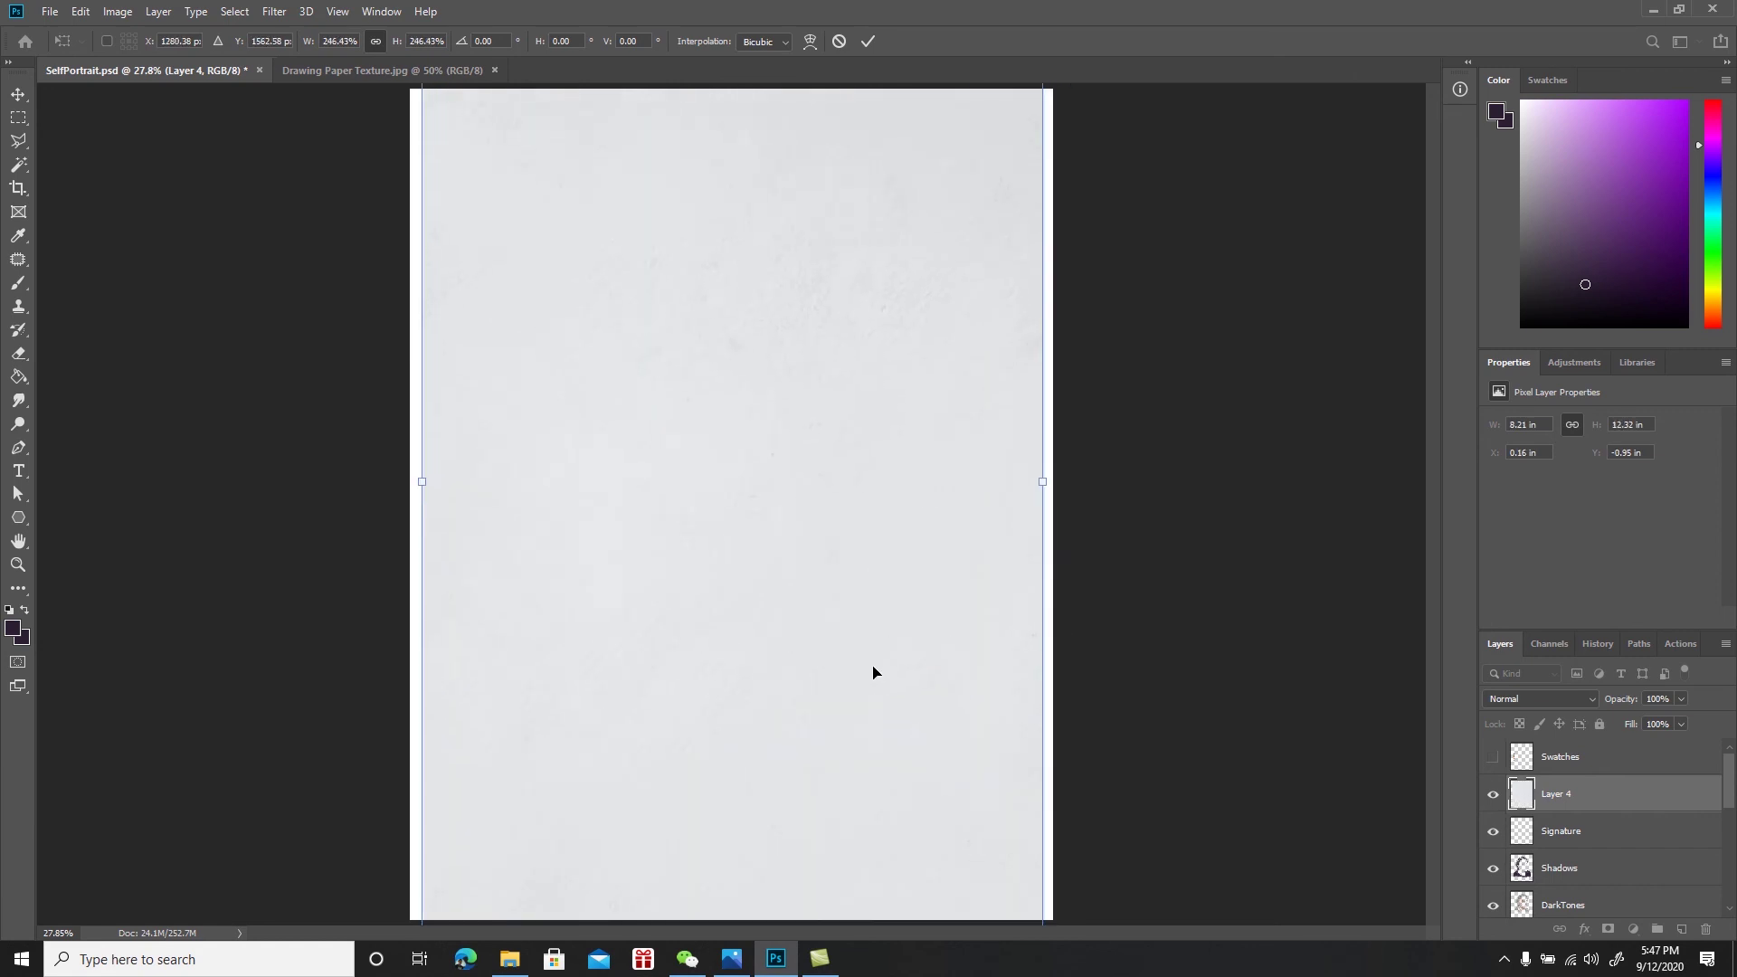
pyautogui.press('Return')
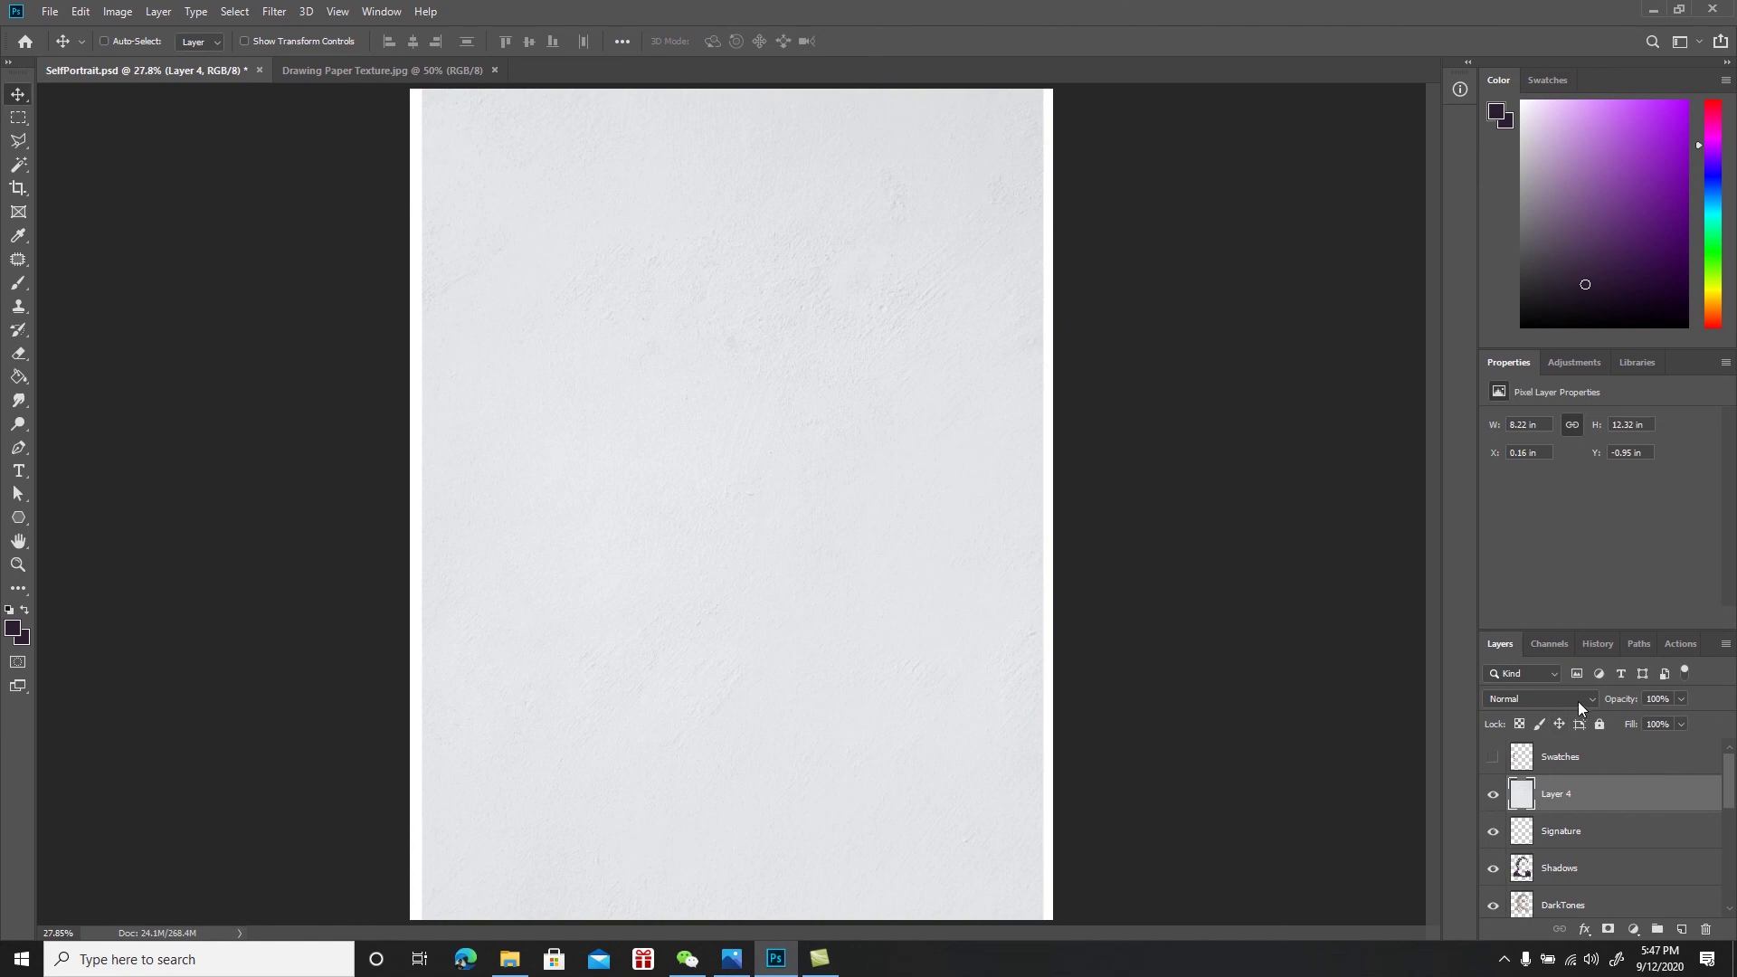
# Try other blend modes on the paper texture layer, and move it down the layer stack to just beneath the BG layer
pyautogui.click(1579, 704)
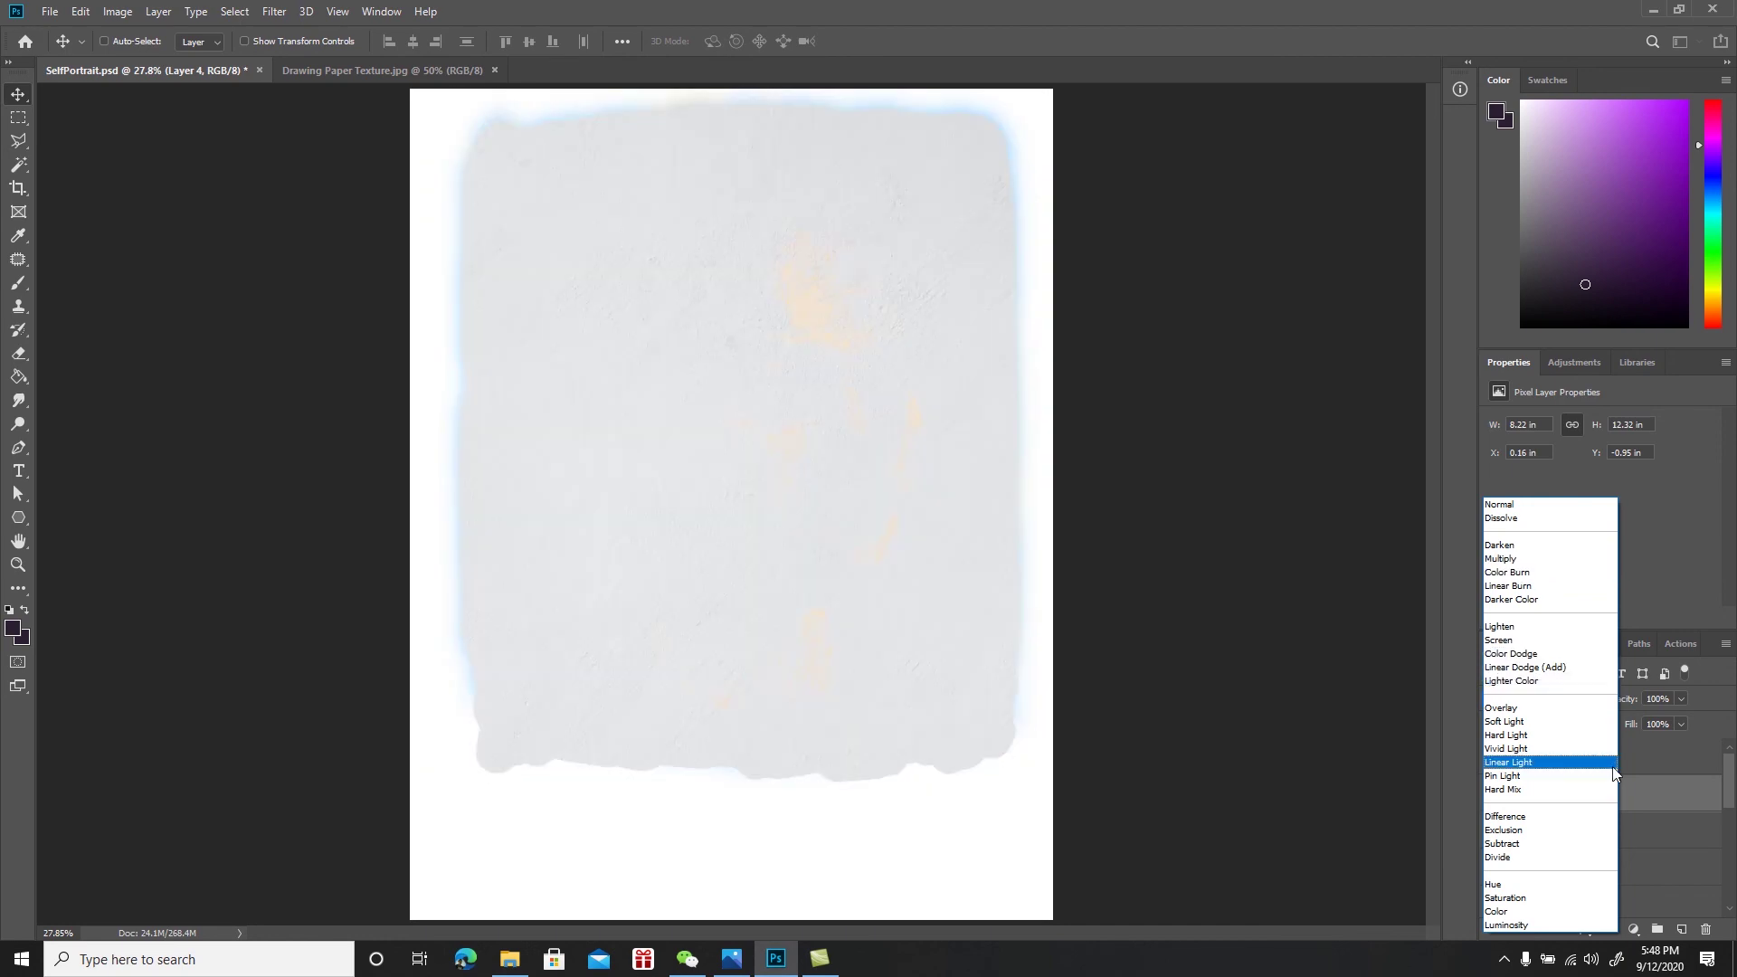
pyautogui.click(1654, 827)
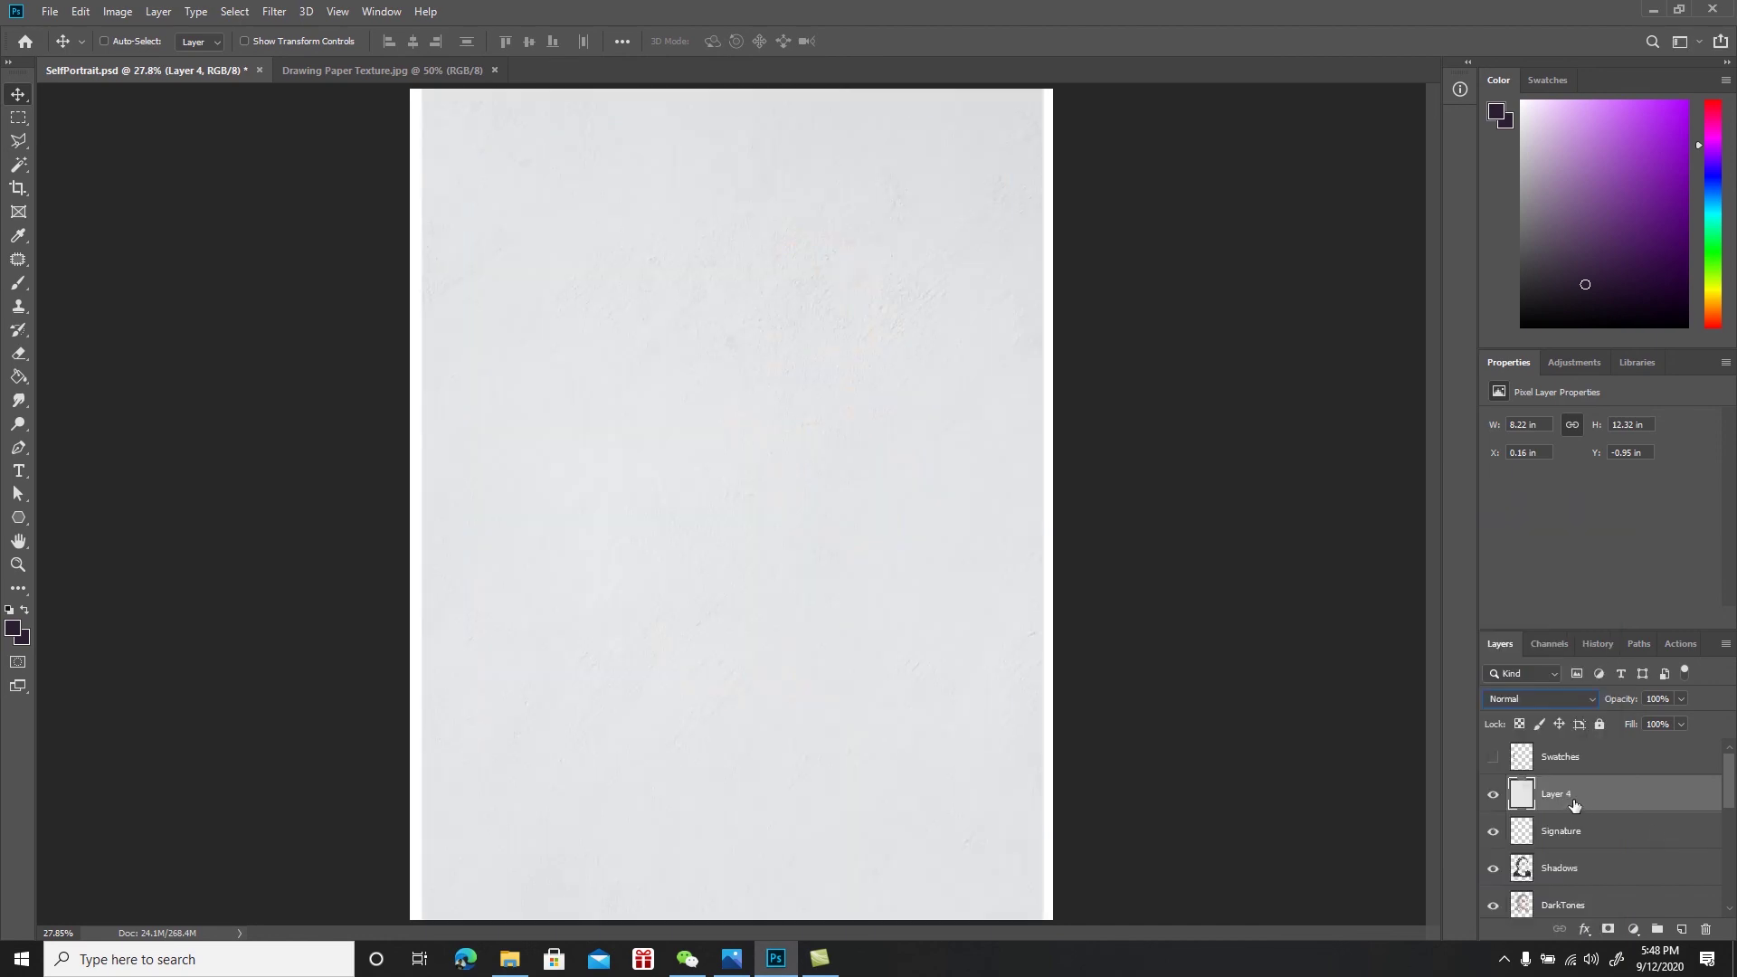
pyautogui.moveTo(1648, 793)
pyautogui.mouseDown()
pyautogui.moveTo(1625, 791)
pyautogui.moveTo(1625, 886)
pyautogui.mouseUp()
pyautogui.moveTo(1730, 801); pyautogui.dragTo(1730, 836)
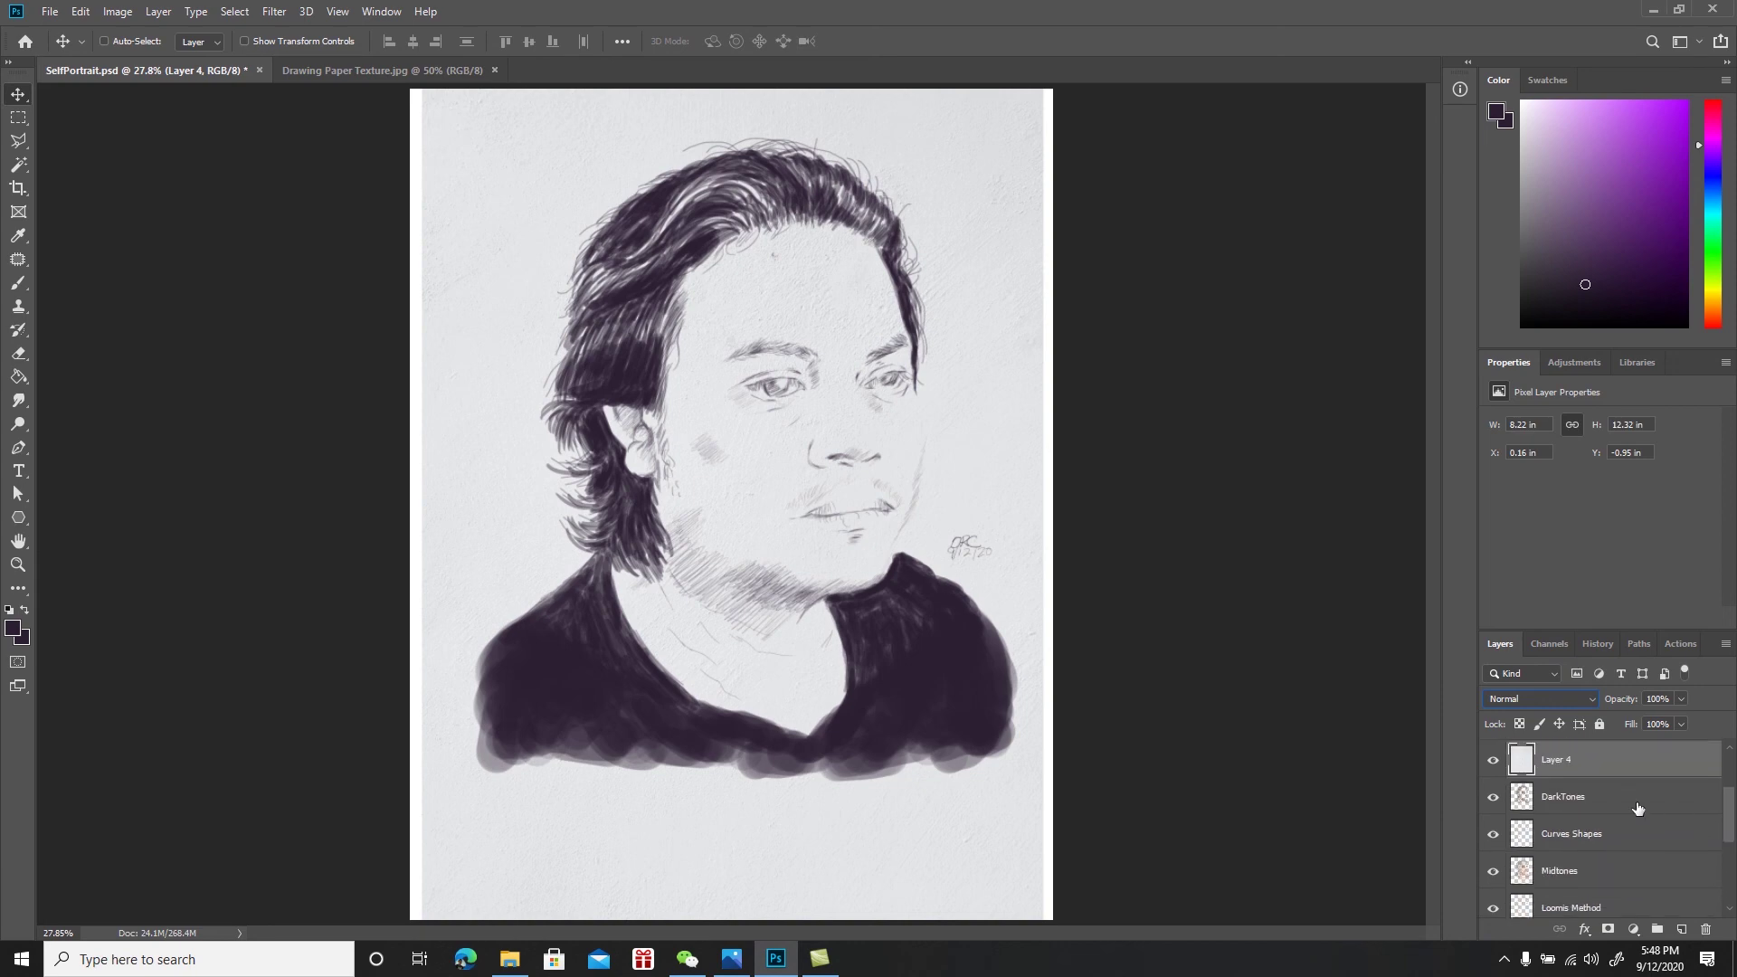
pyautogui.moveTo(1632, 760); pyautogui.dragTo(1632, 877)
pyautogui.moveTo(1728, 826); pyautogui.dragTo(1713, 859)
pyautogui.moveTo(1586, 770); pyautogui.dragTo(1591, 905)
pyautogui.moveTo(1731, 862); pyautogui.dragTo(1726, 897)
pyautogui.moveTo(1604, 797); pyautogui.dragTo(1600, 861)
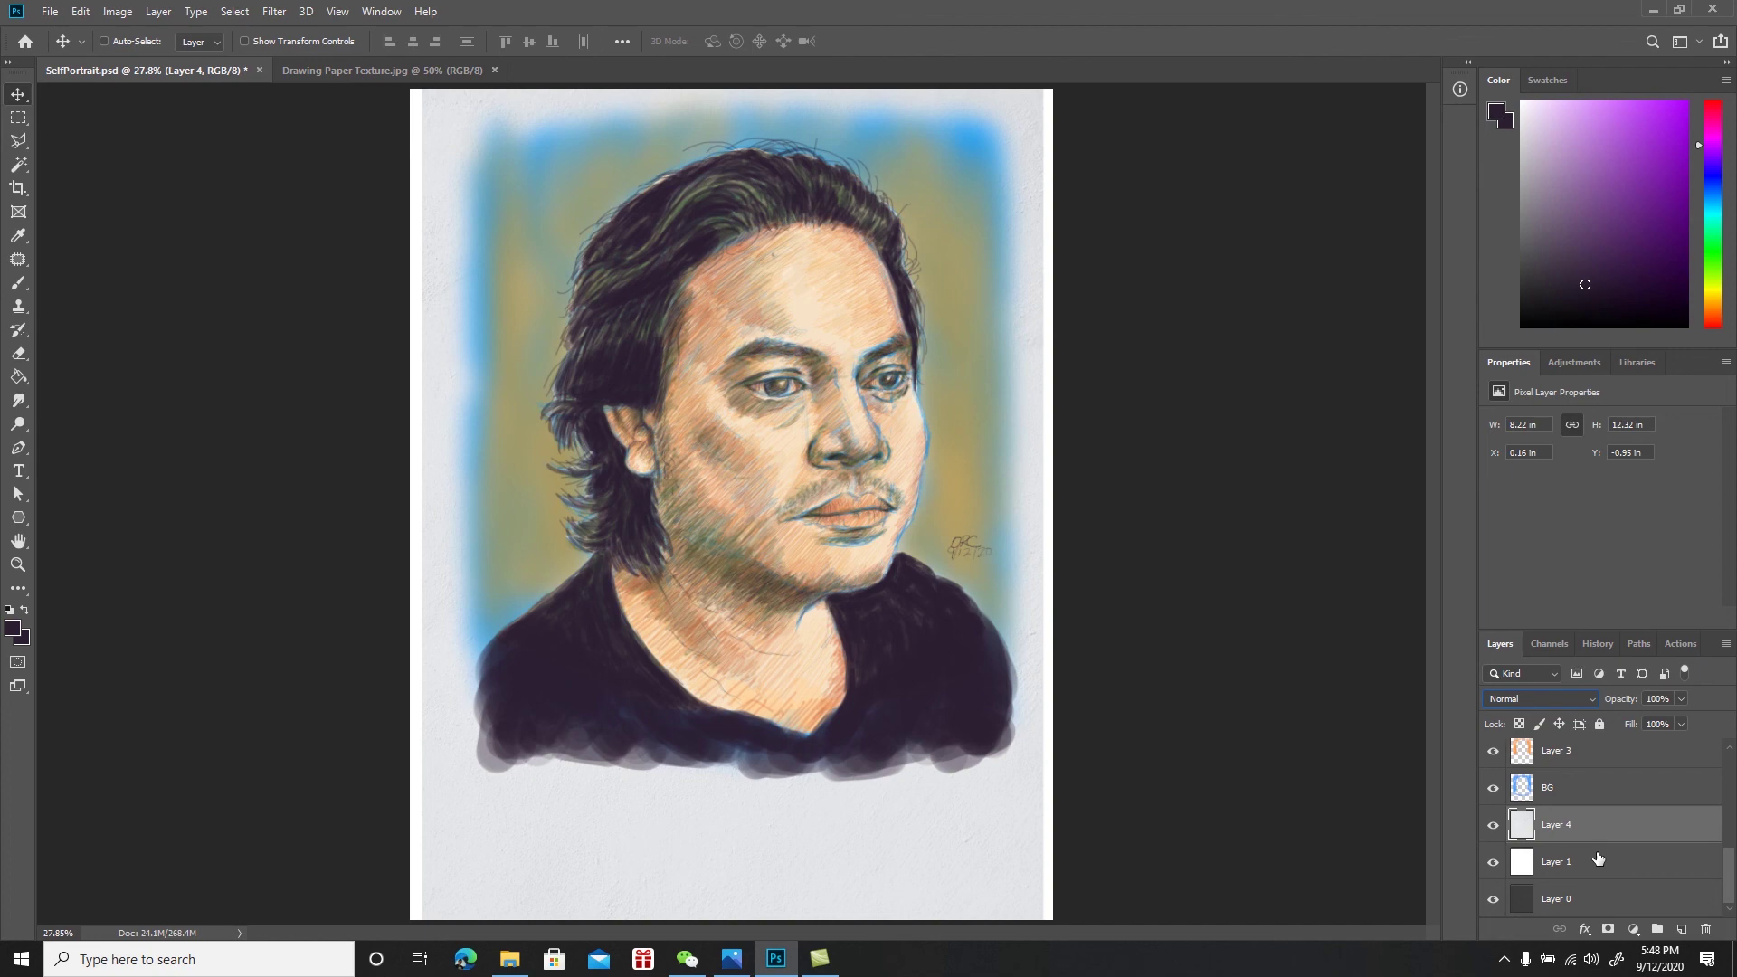
# Delete the paper texture layer from SelfPortrait.psd
pyautogui.moveTo(1619, 831); pyautogui.dragTo(1702, 925)
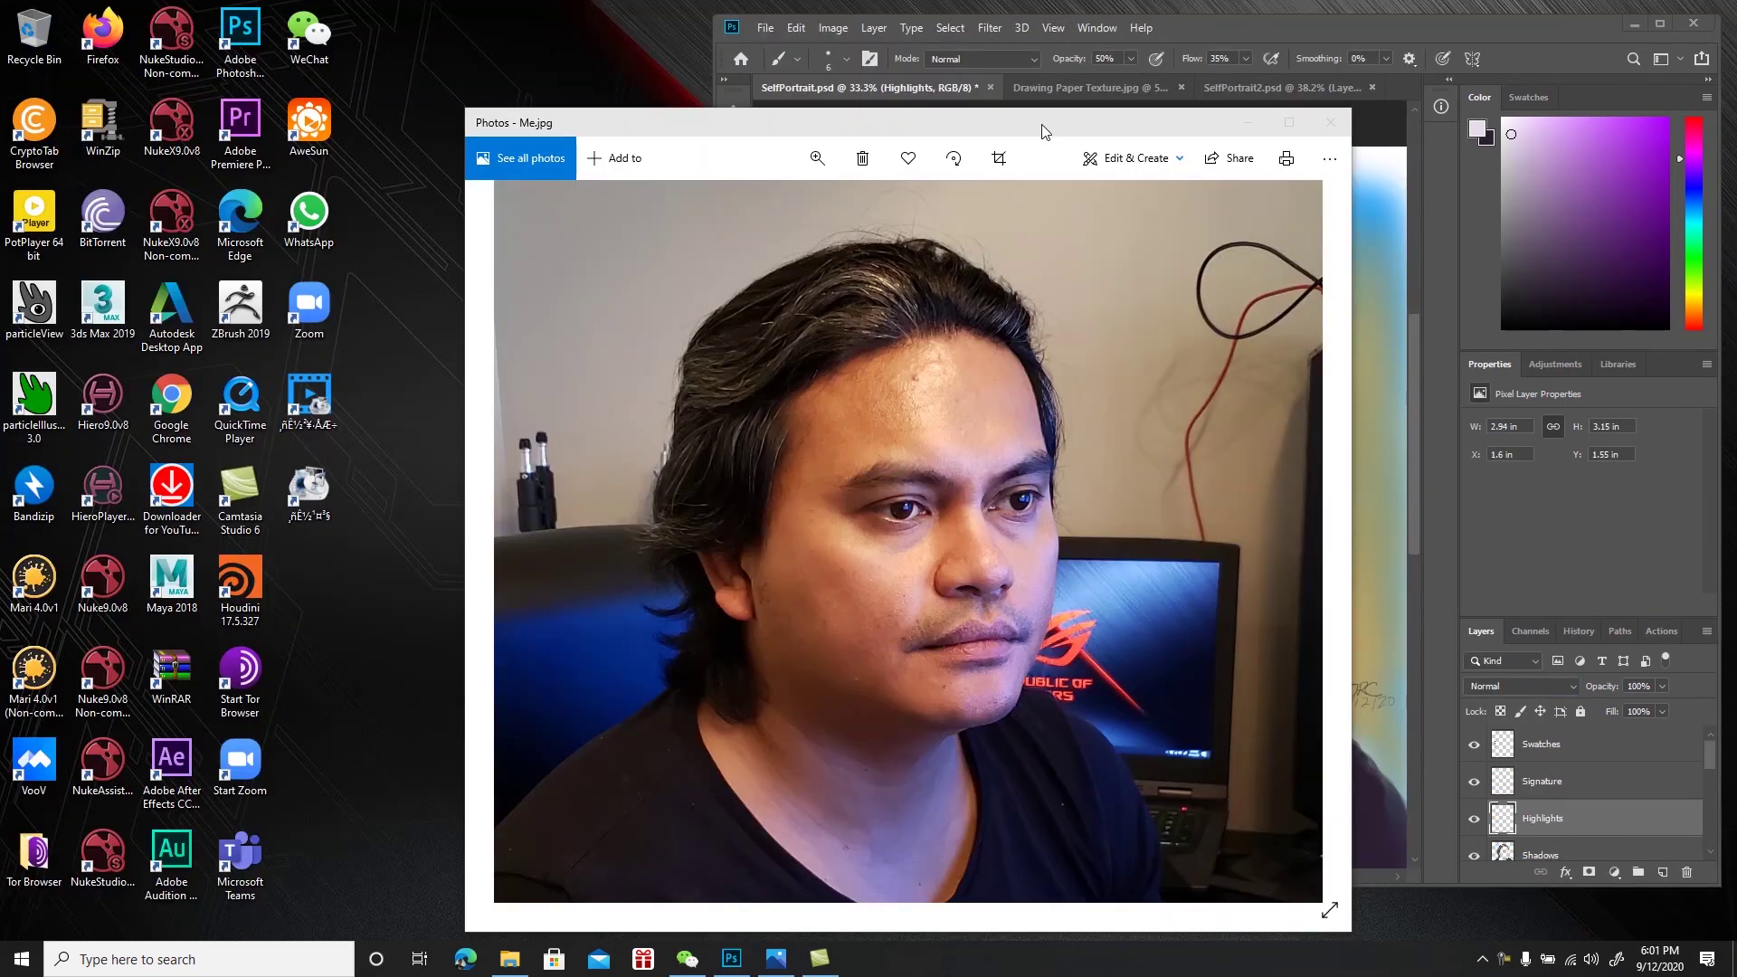
# Place the Me.jpg reference photo beside the canvas and paint light strands along the hair's side and front wave on the Highlights layer
pyautogui.moveTo(1044, 132); pyautogui.dragTo(494, 103)
pyautogui.click(1224, 24)
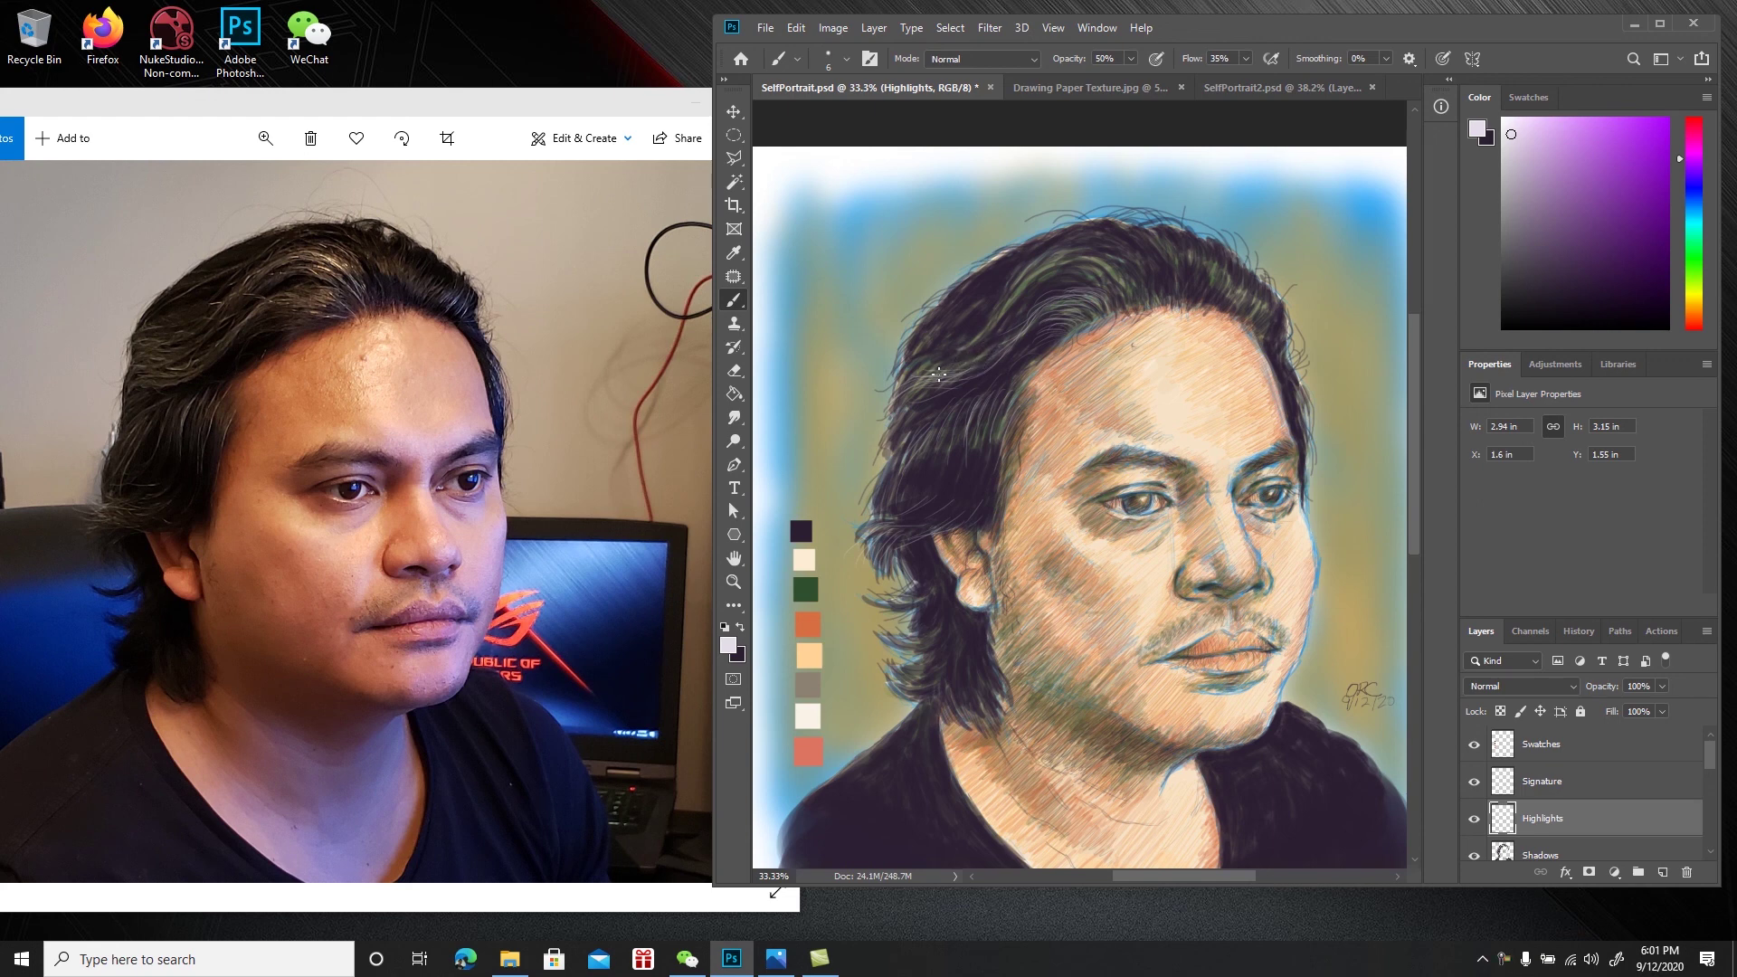
pyautogui.moveTo(943, 374); pyautogui.dragTo(963, 371)
pyautogui.moveTo(939, 389); pyautogui.dragTo(987, 363)
pyautogui.moveTo(1047, 302); pyautogui.dragTo(1060, 293)
pyautogui.moveTo(1080, 258); pyautogui.dragTo(1104, 285)
pyautogui.moveTo(1099, 248); pyautogui.dragTo(1122, 300)
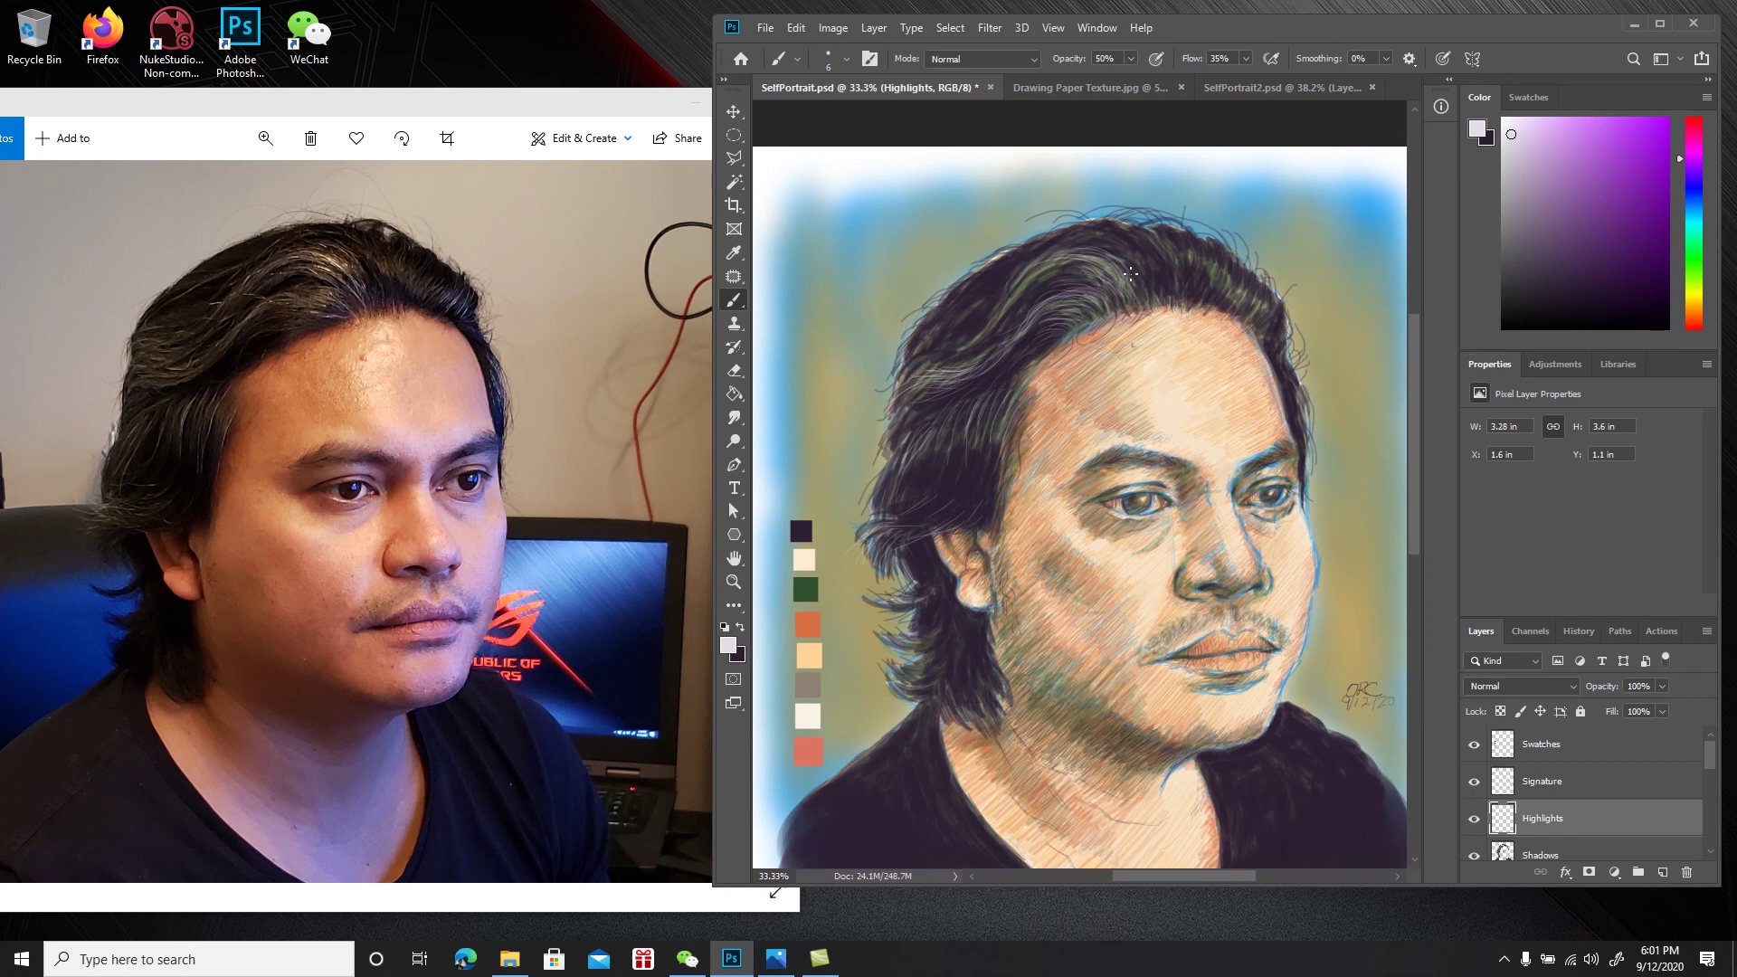
pyautogui.moveTo(1124, 274); pyautogui.dragTo(1113, 261)
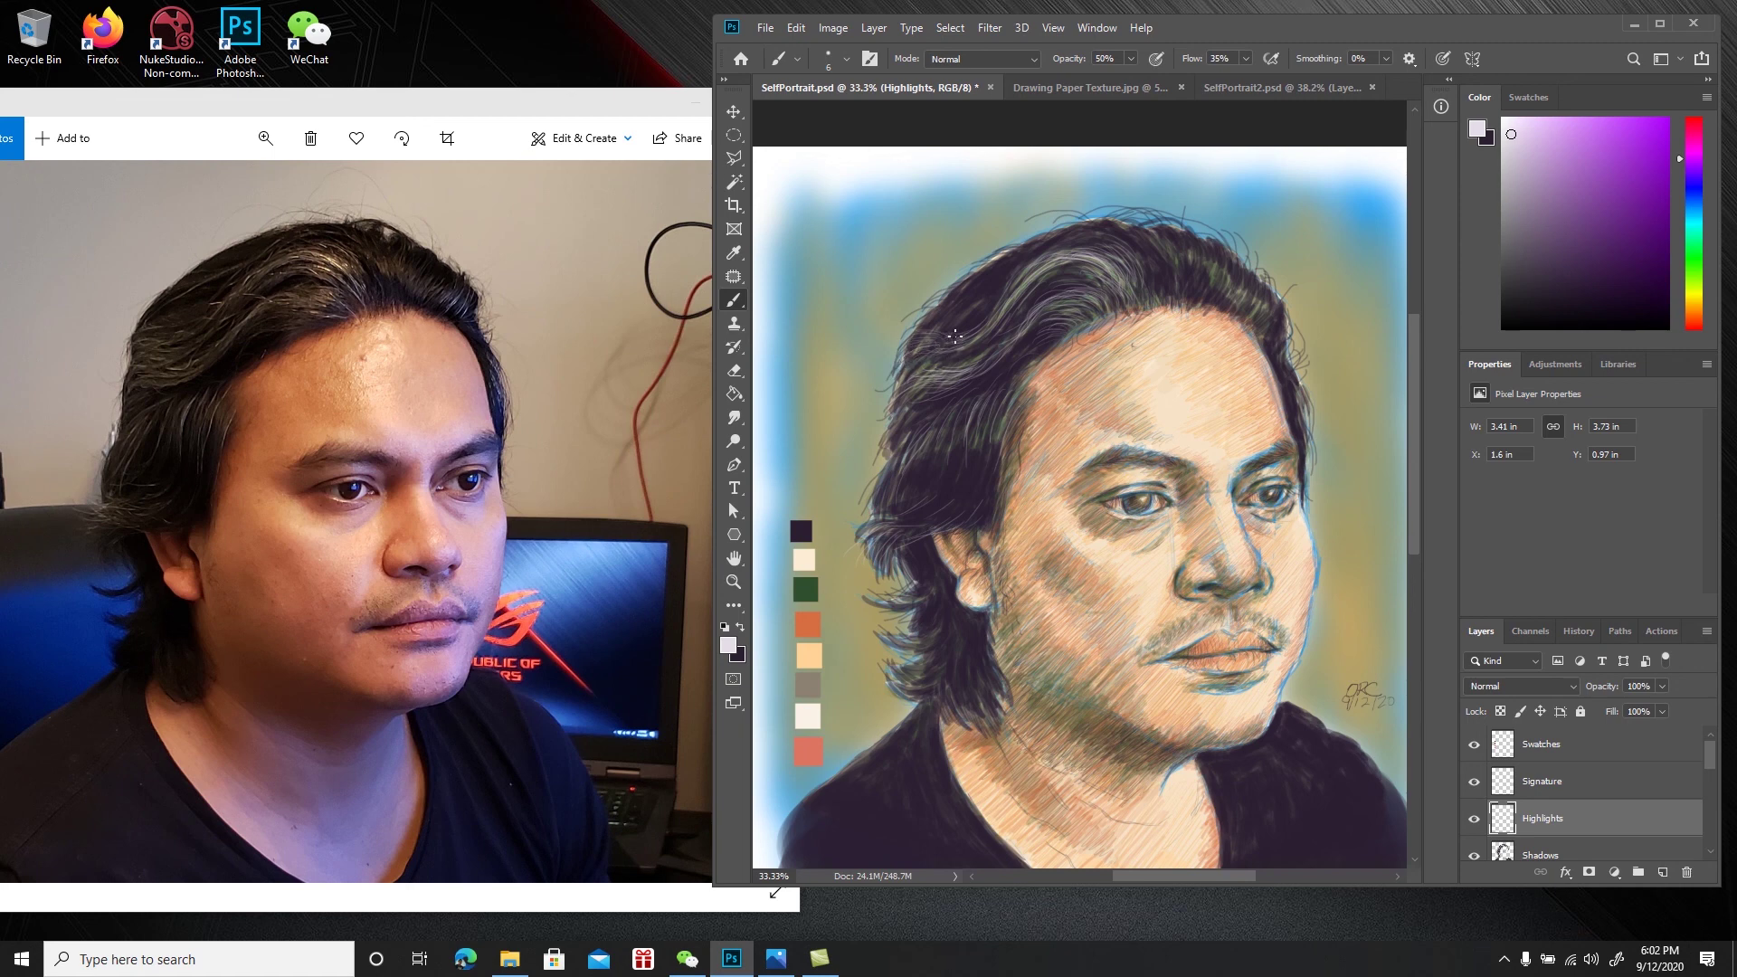
# Add more fine light strands across the back, crown and front of the hair, and save the file
pyautogui.moveTo(902, 383)
pyautogui.mouseDown()
pyautogui.moveTo(968, 341)
pyautogui.moveTo(1014, 276)
pyautogui.mouseUp()
pyautogui.moveTo(1043, 286)
pyautogui.mouseDown()
pyautogui.moveTo(1097, 276)
pyautogui.moveTo(1017, 319)
pyautogui.moveTo(1050, 286)
pyautogui.moveTo(1080, 319)
pyautogui.mouseUp()
pyautogui.moveTo(1143, 244)
pyautogui.mouseDown()
pyautogui.moveTo(1172, 280)
pyautogui.moveTo(1139, 243)
pyautogui.moveTo(1169, 284)
pyautogui.moveTo(1166, 255)
pyautogui.moveTo(1184, 271)
pyautogui.moveTo(1172, 239)
pyautogui.moveTo(1186, 282)
pyautogui.moveTo(1164, 248)
pyautogui.moveTo(1171, 281)
pyautogui.moveTo(1207, 288)
pyautogui.moveTo(1216, 262)
pyautogui.moveTo(1218, 296)
pyautogui.moveTo(1226, 268)
pyautogui.moveTo(1270, 324)
pyautogui.mouseUp()
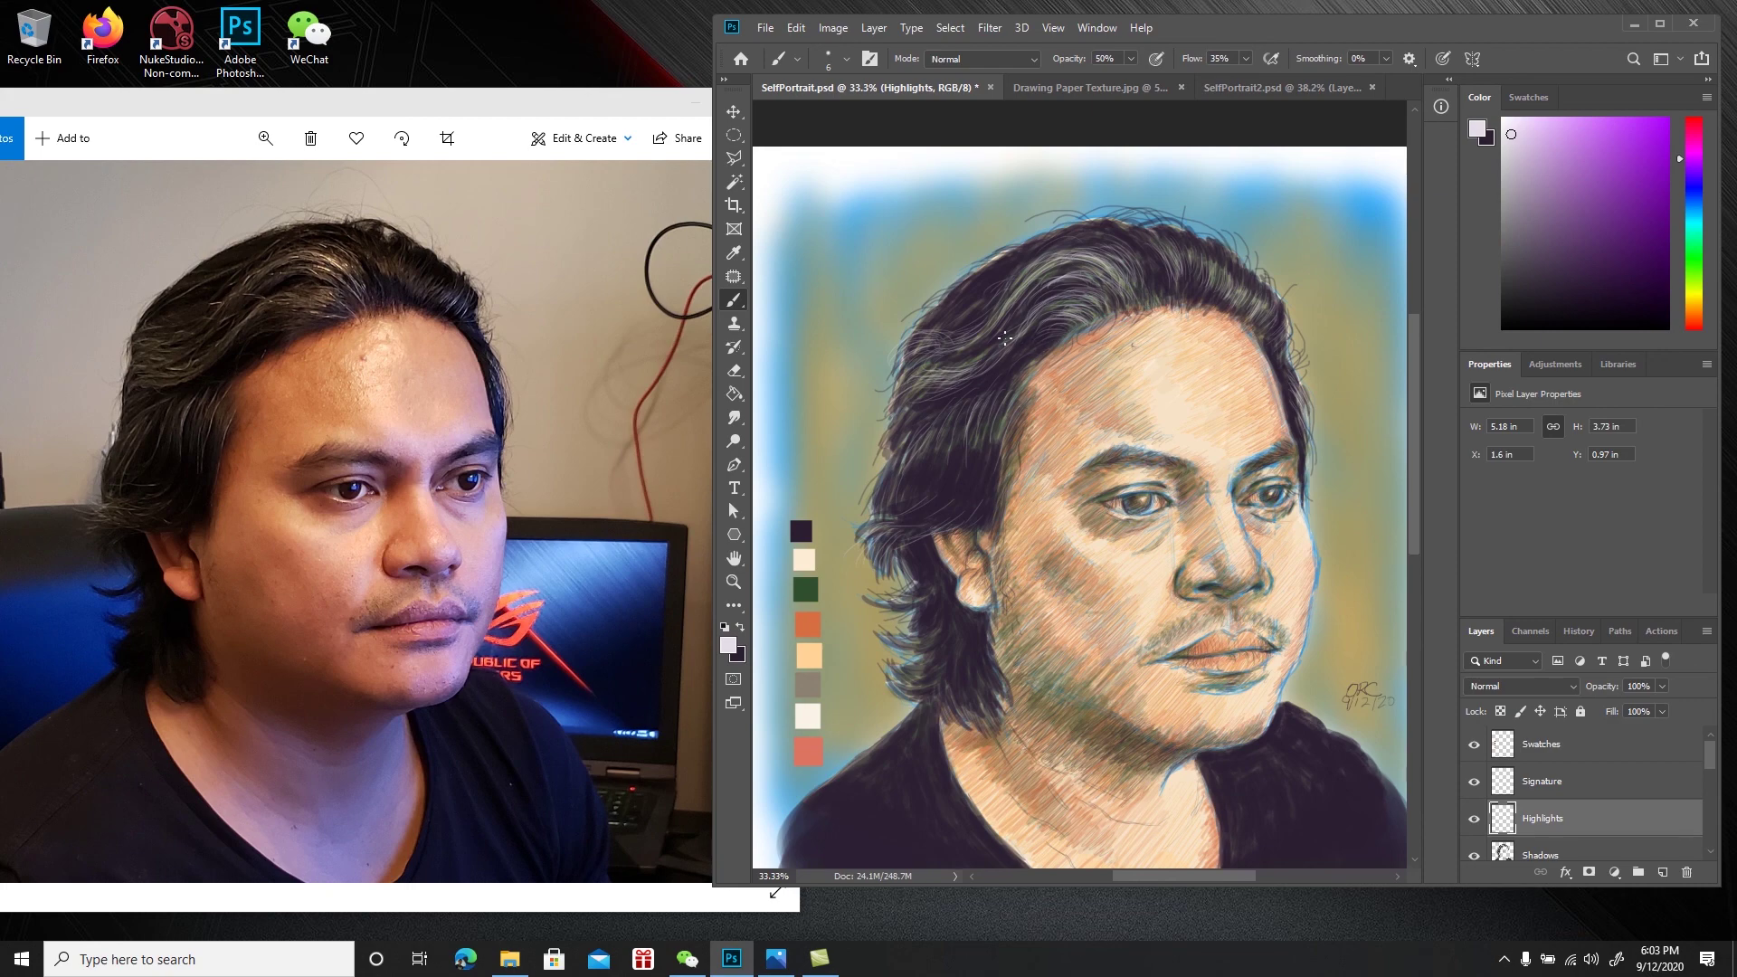
pyautogui.hotkey('ctrl', 's')
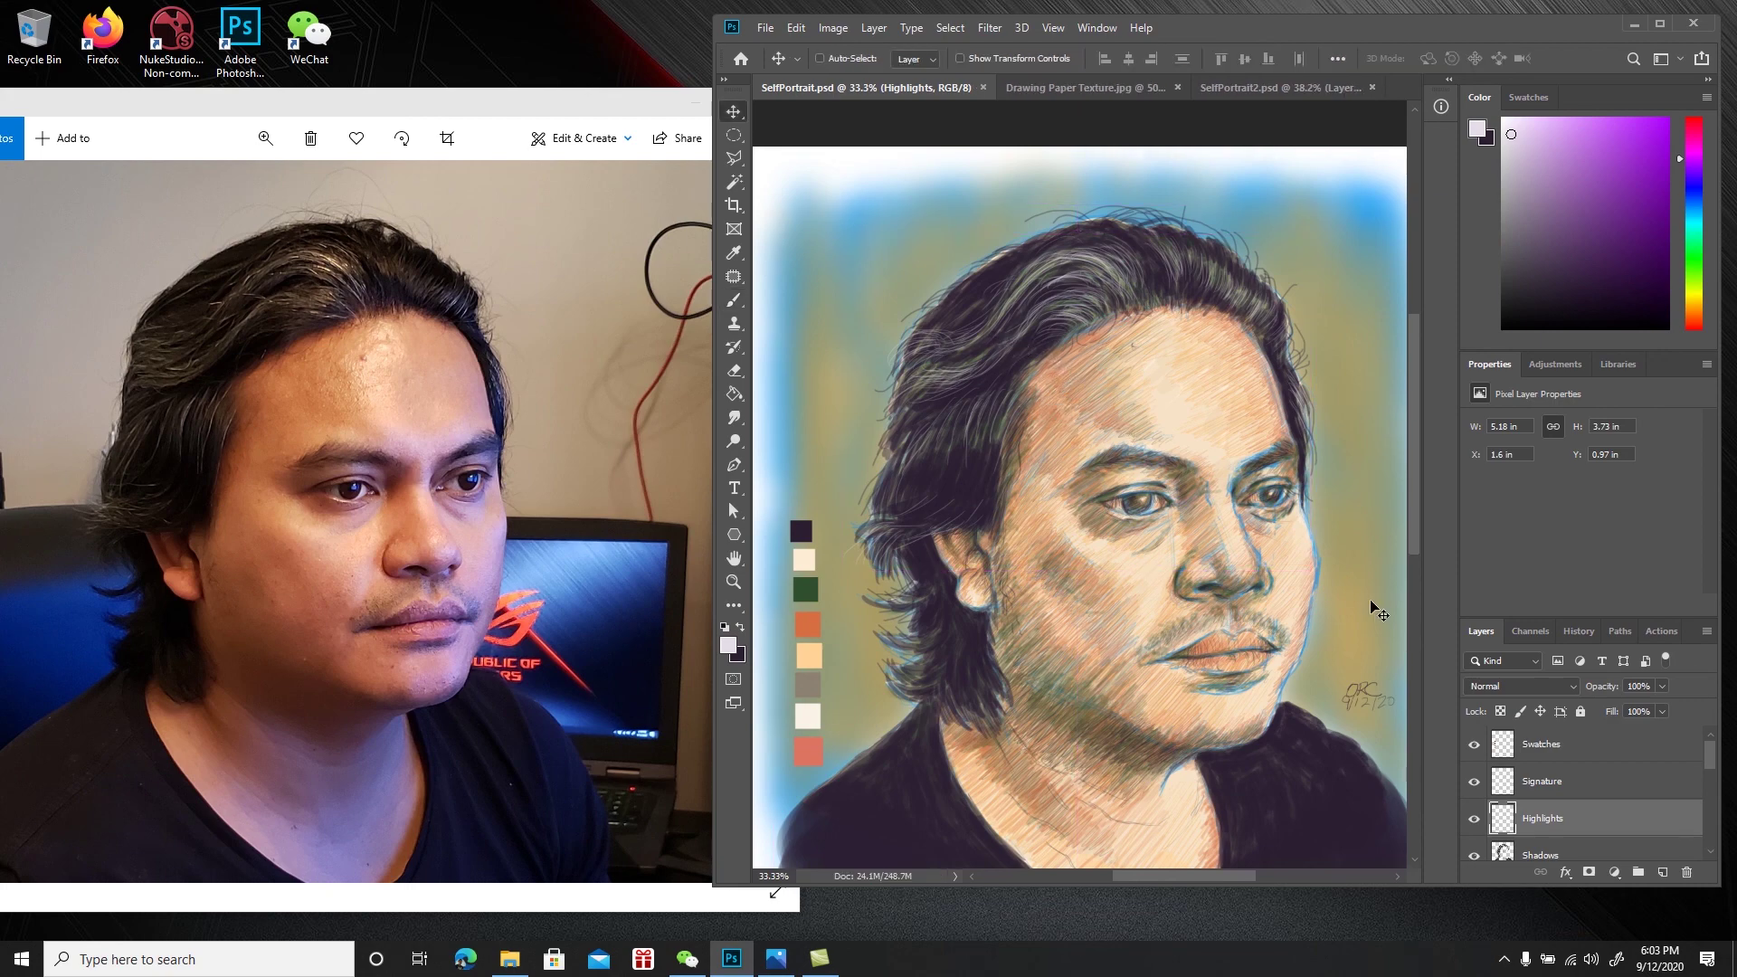
# Hide the Swatches layer and maximize the drawing window
pyautogui.click(1474, 744)
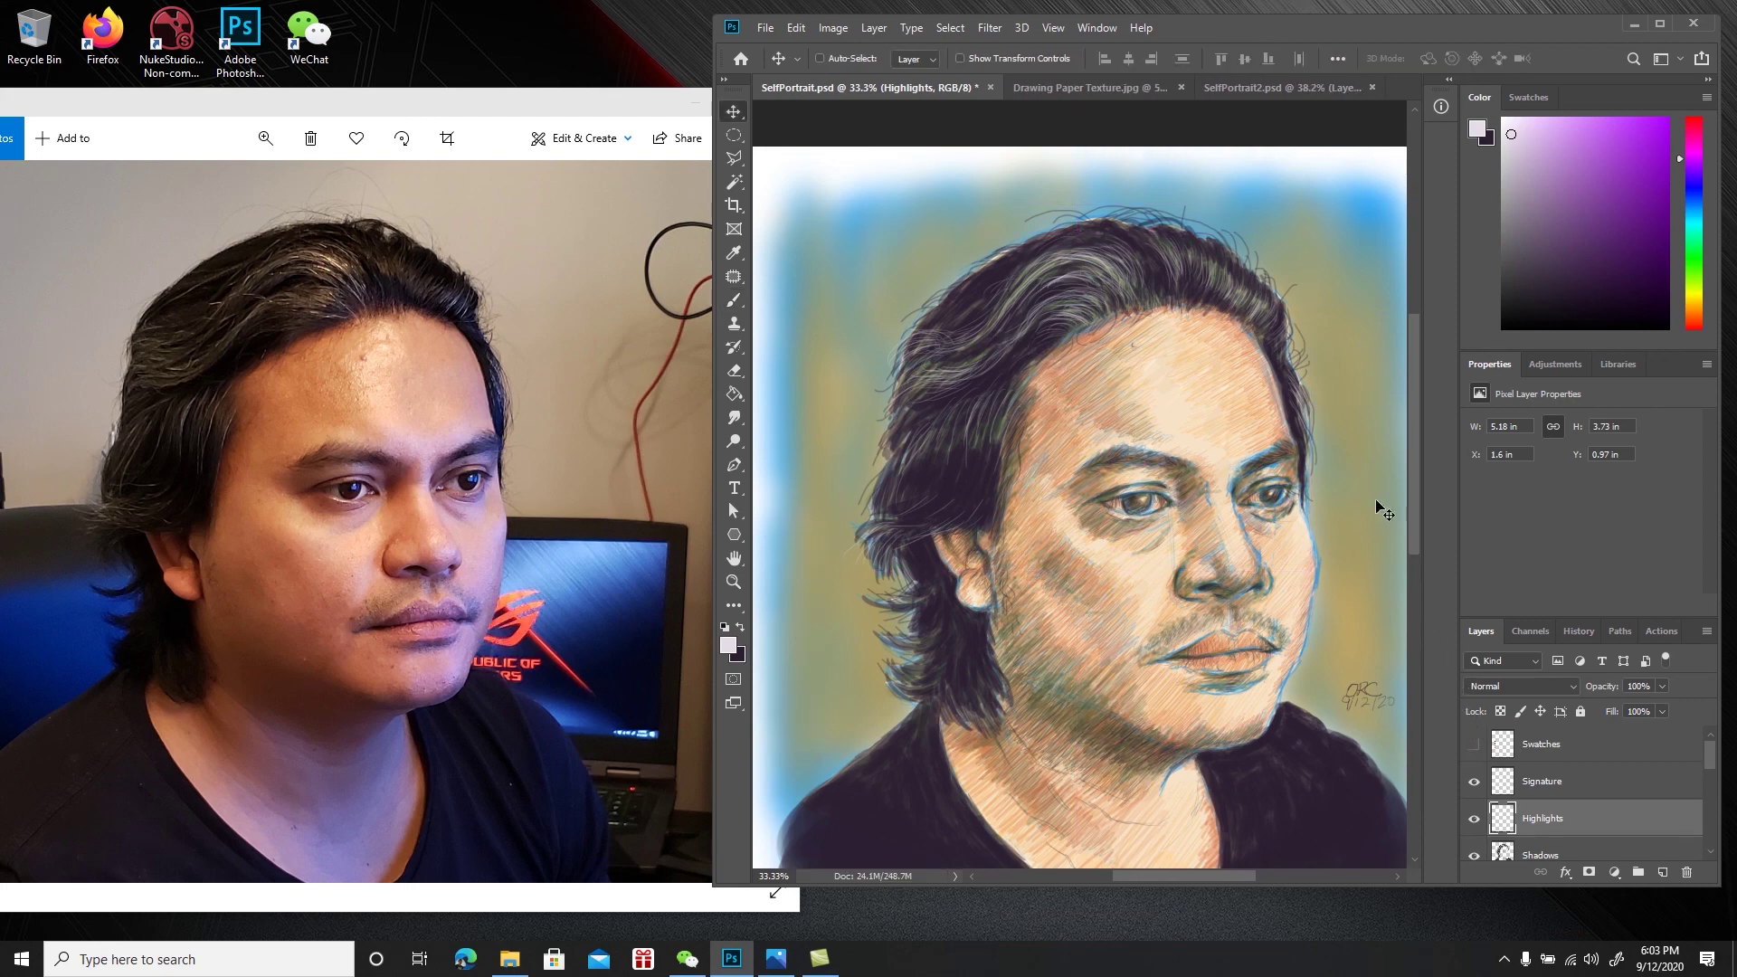
pyautogui.click(1659, 25)
pyautogui.moveTo(1217, 365); pyautogui.dragTo(1218, 340)
# Save a JPEG copy of the portrait as SelfPortrait3 in the Day01 folder with the offered JPEG options
pyautogui.hotkey('ctrl', 'shift', 's')
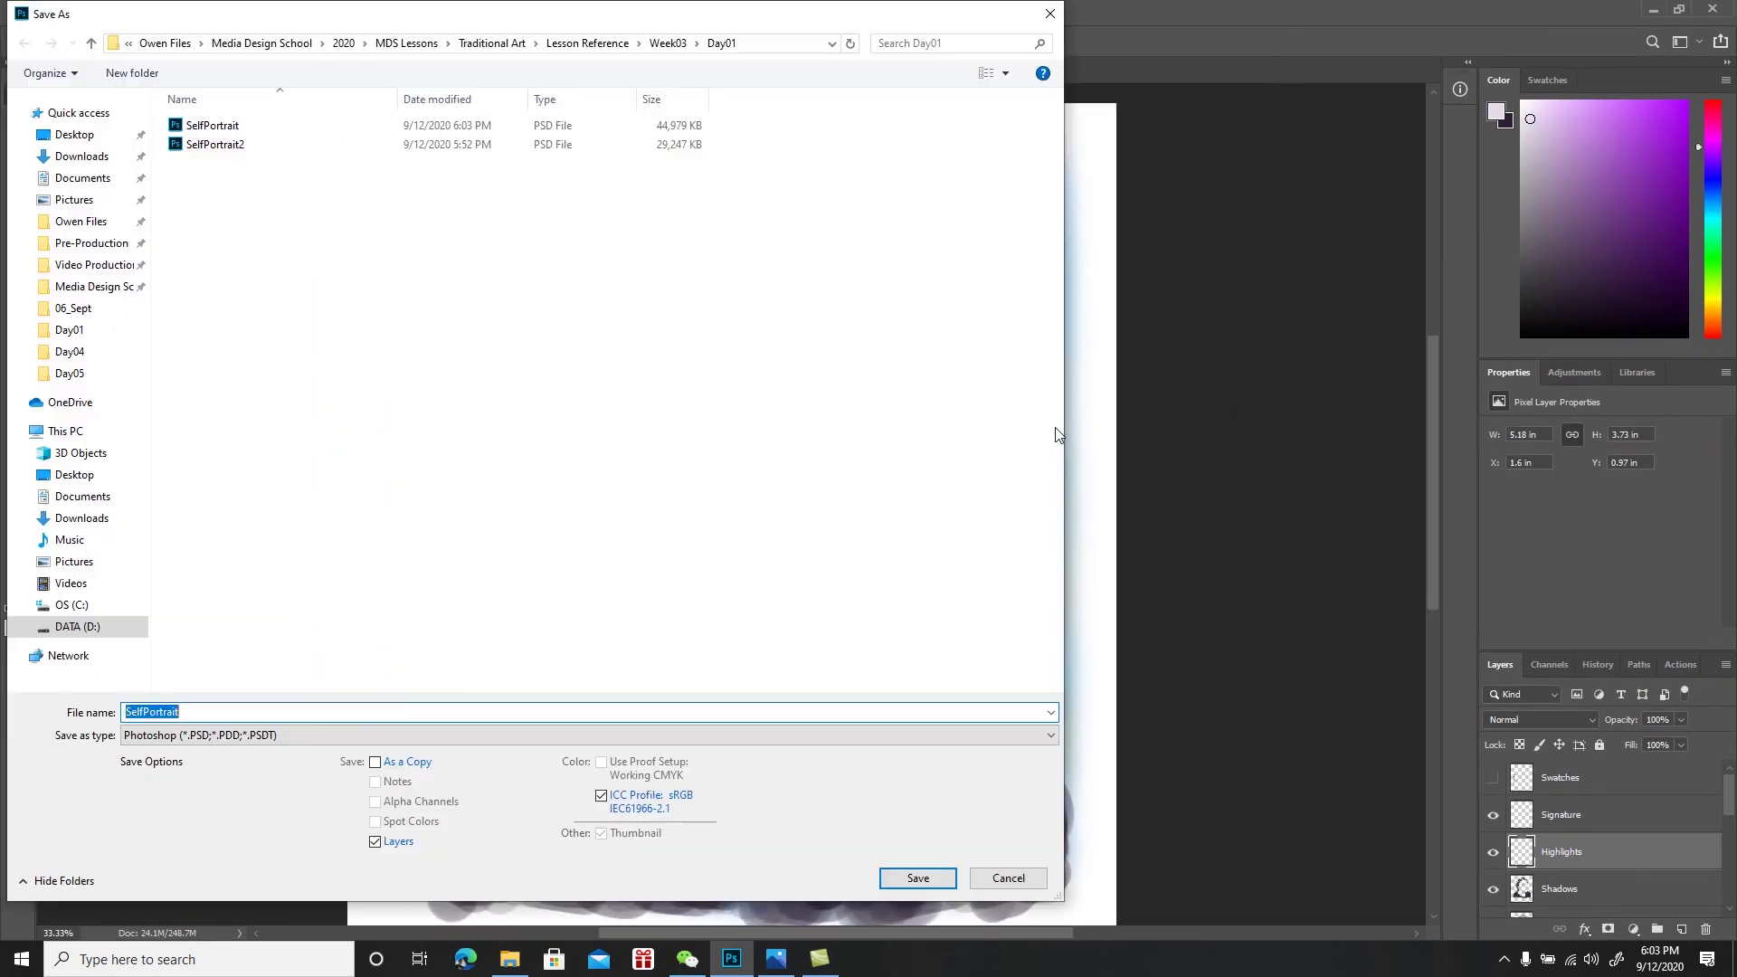
pyautogui.click(275, 734)
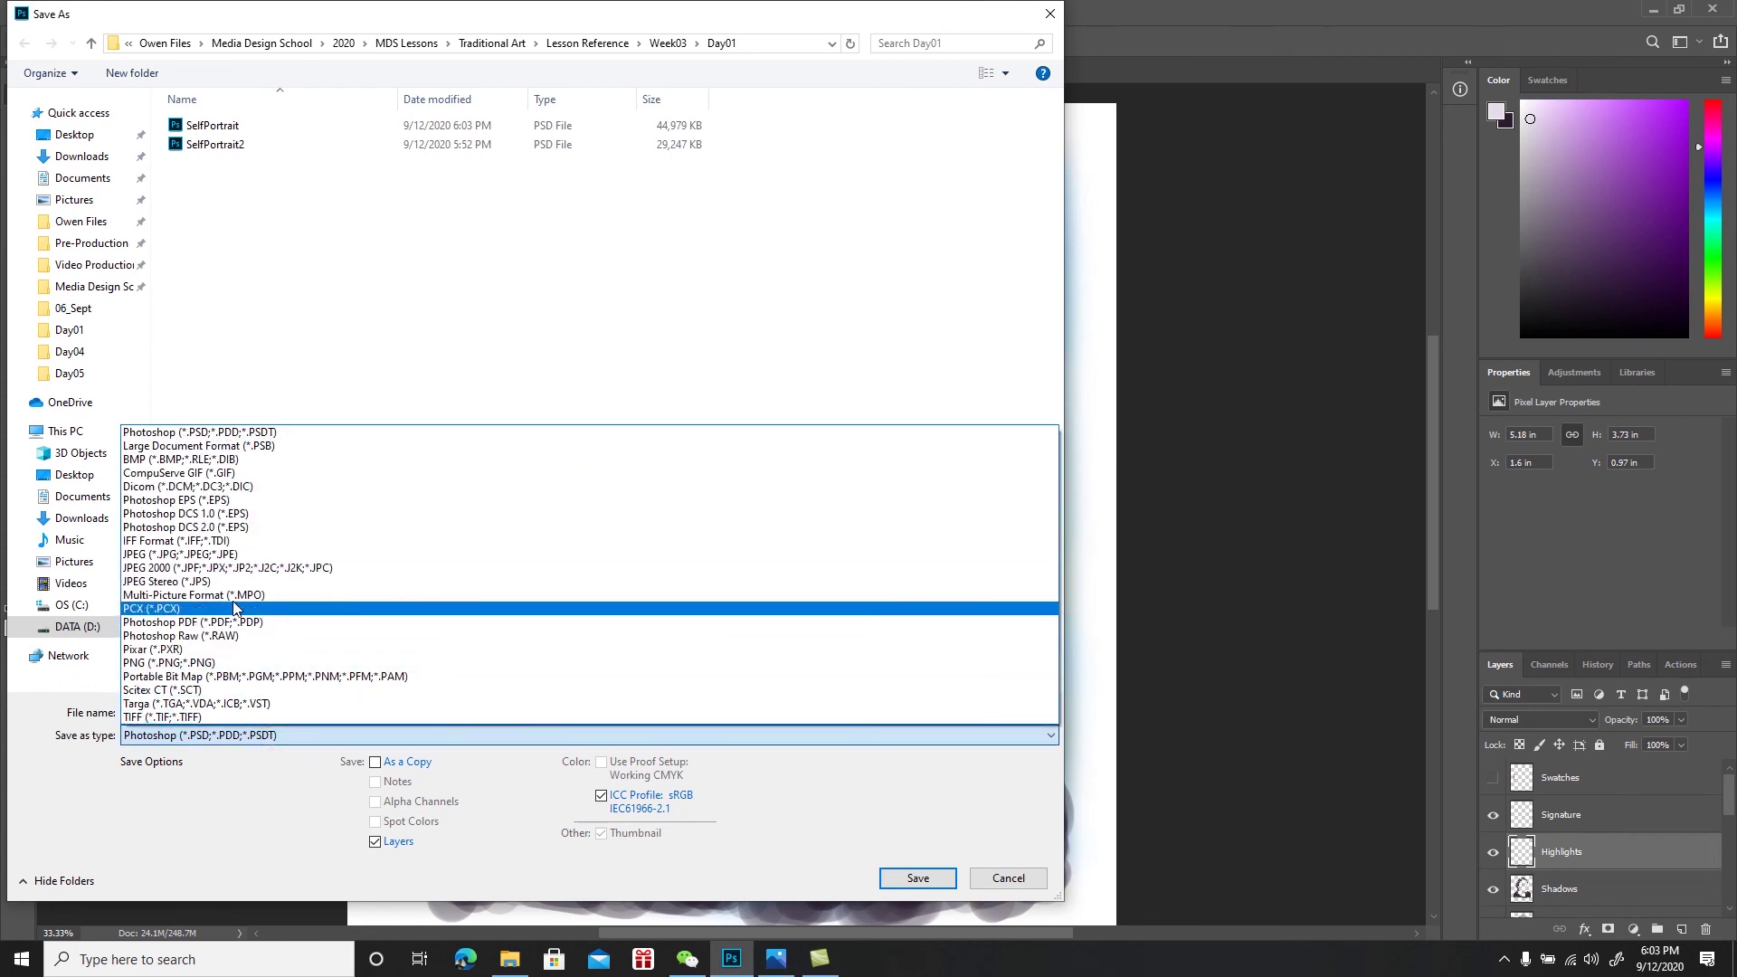
pyautogui.click(211, 553)
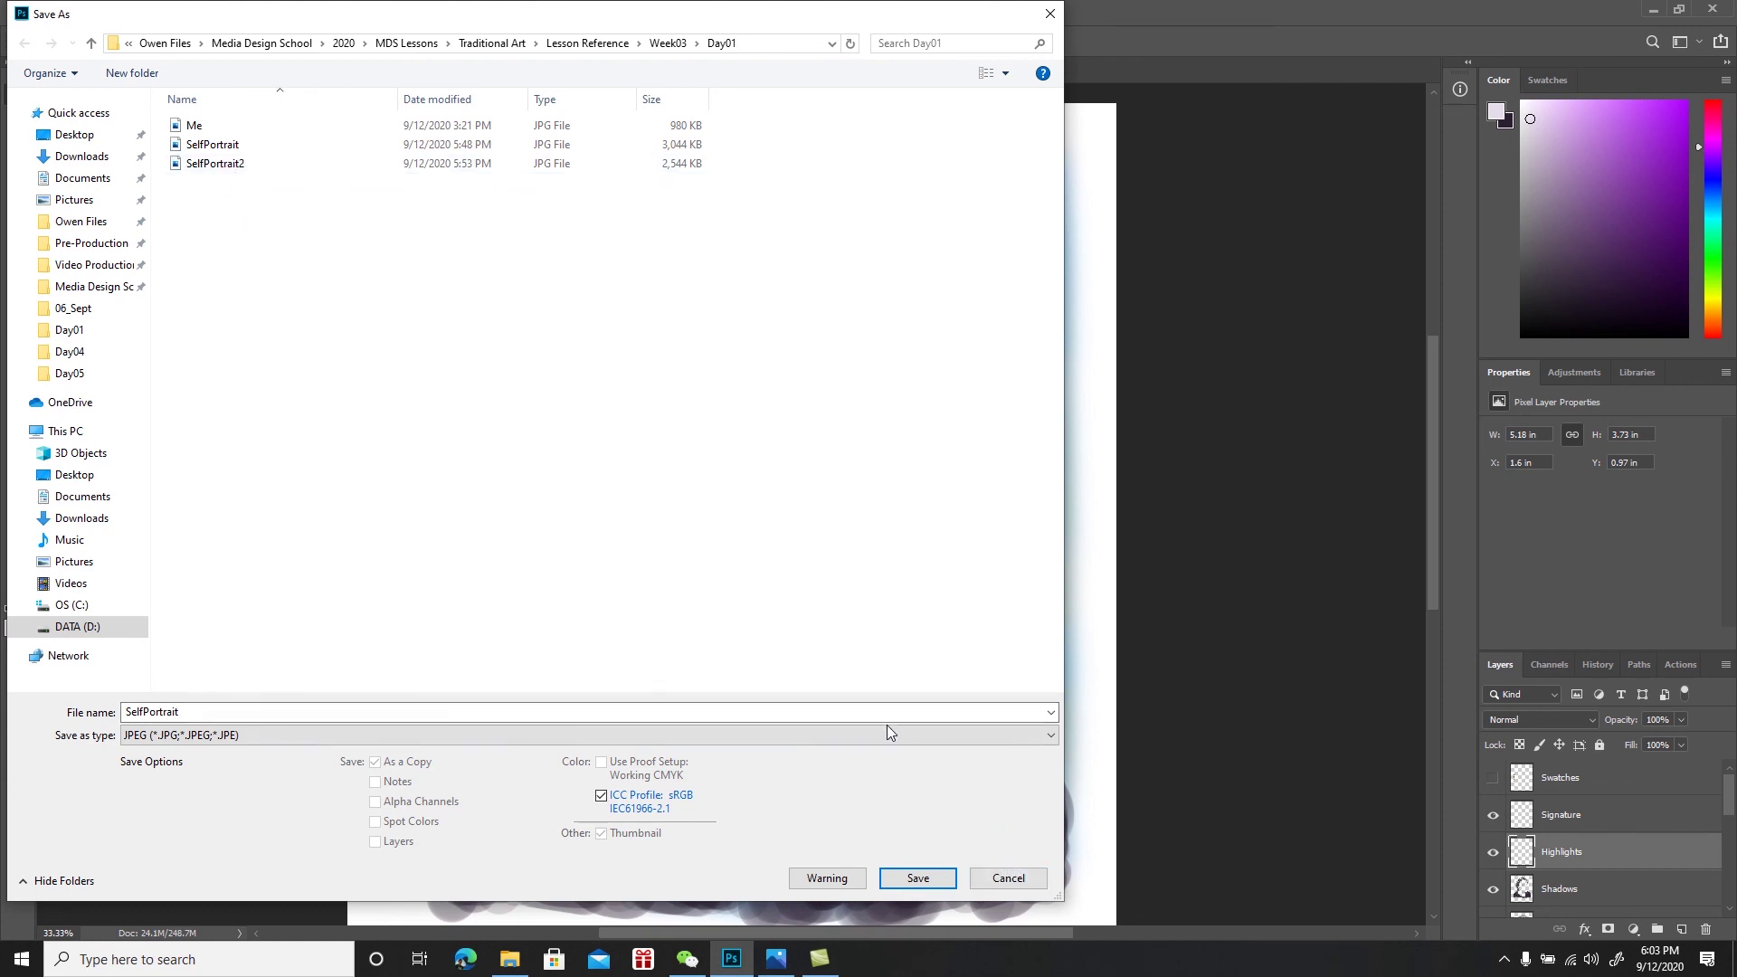
pyautogui.click(246, 715)
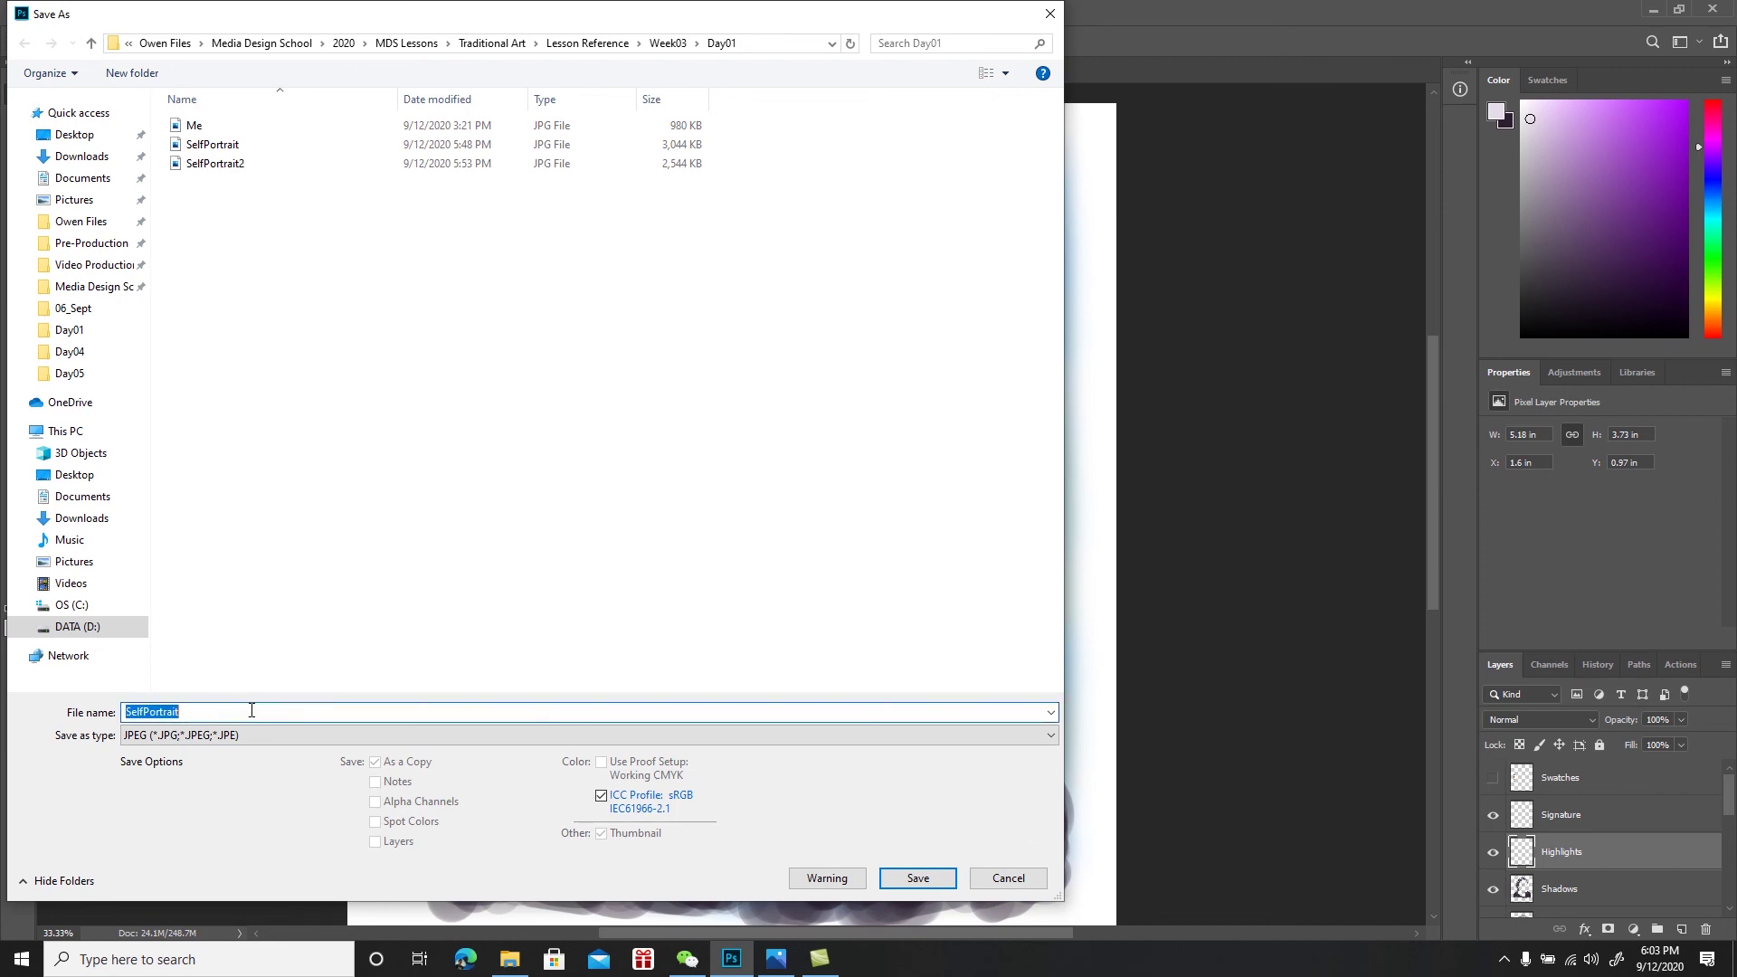
pyautogui.click(252, 711)
pyautogui.write('3')
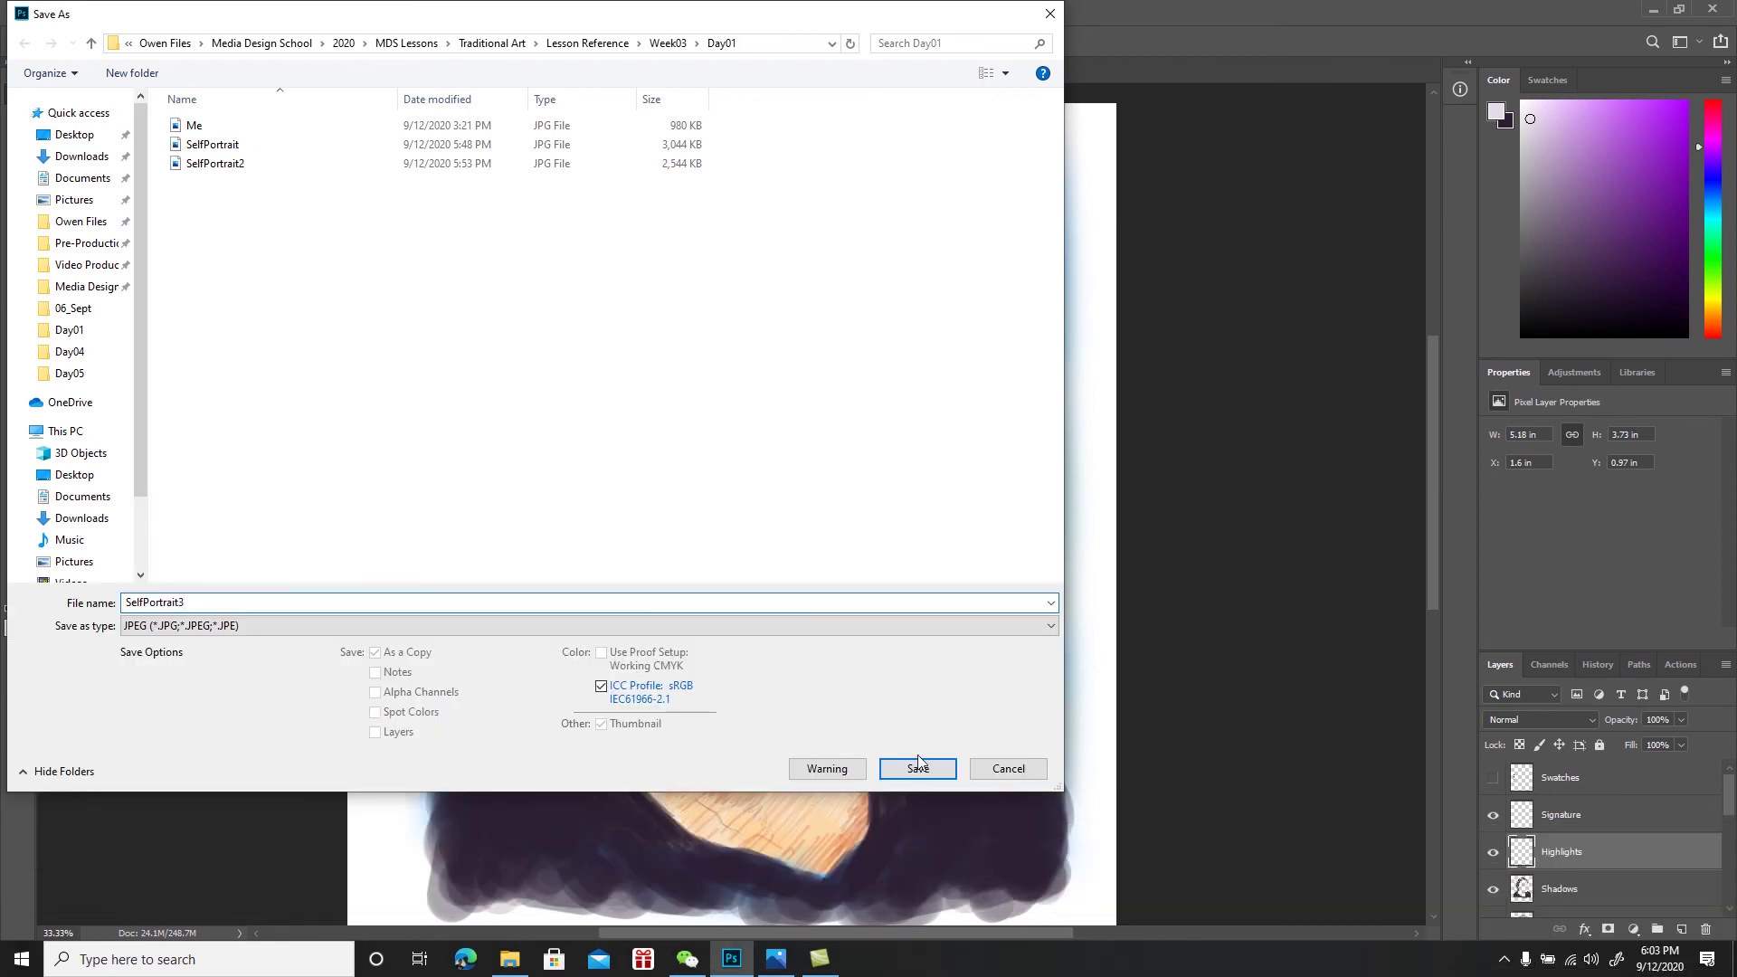
pyautogui.click(915, 762)
pyautogui.click(966, 239)
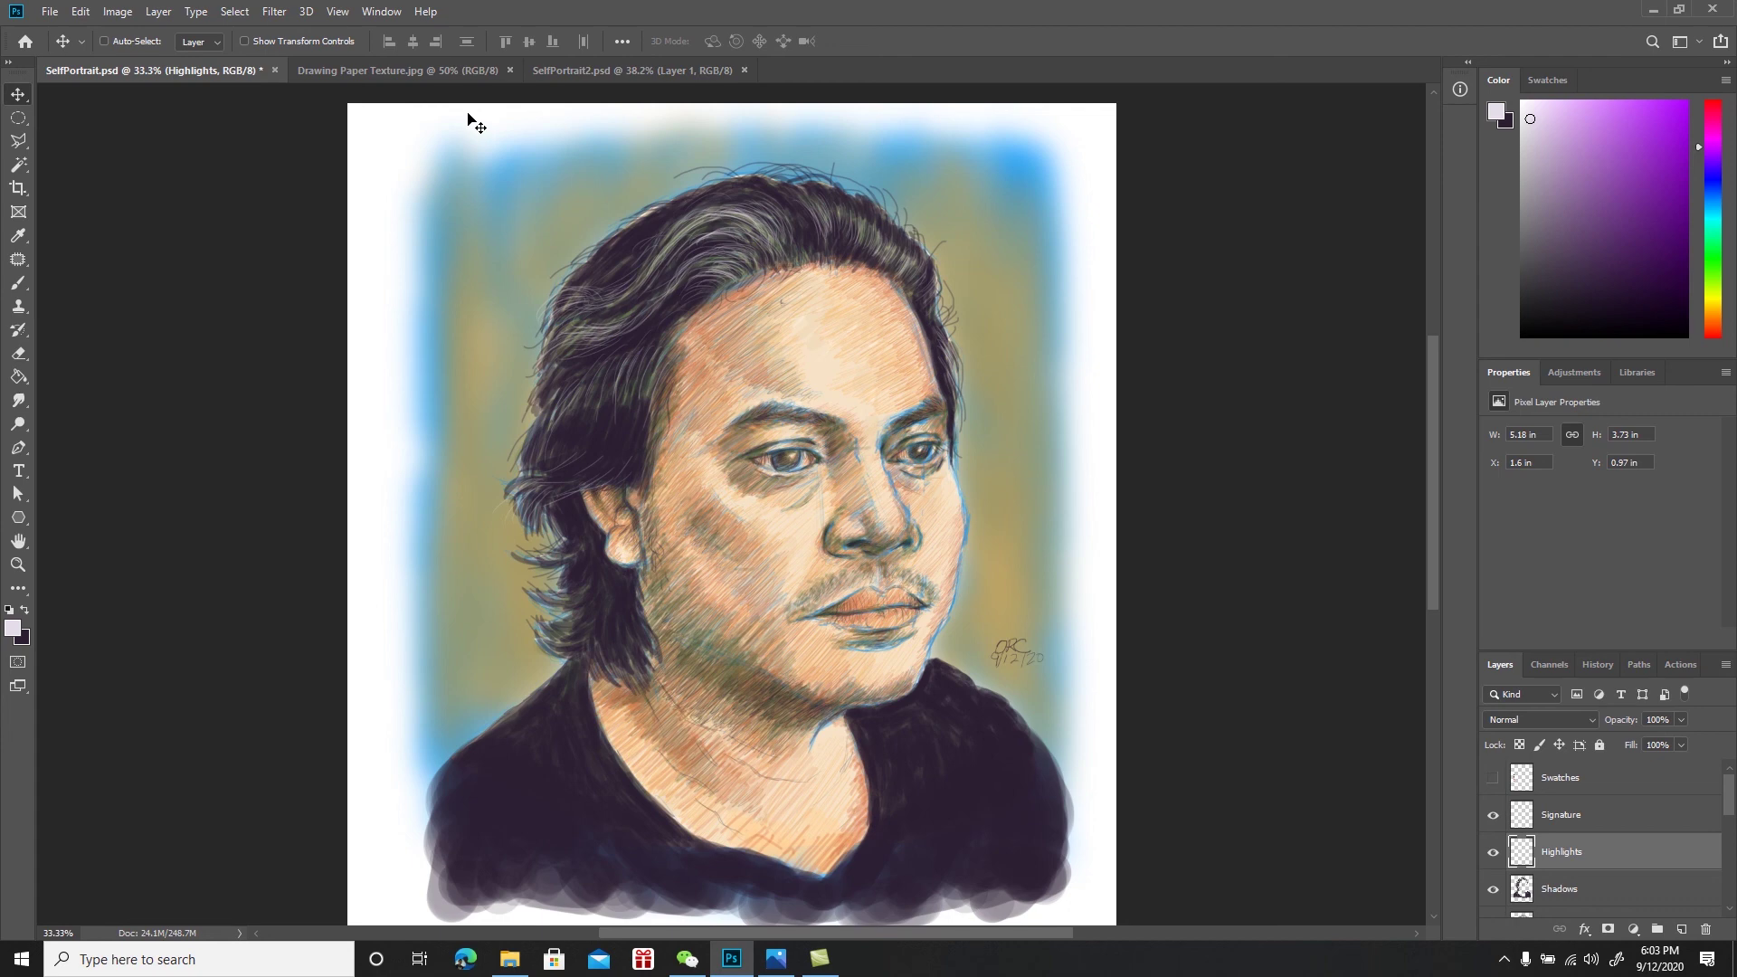
# Open SelfPortrait3.jpg from the Day01 folder
pyautogui.click(56, 15)
pyautogui.click(72, 42)
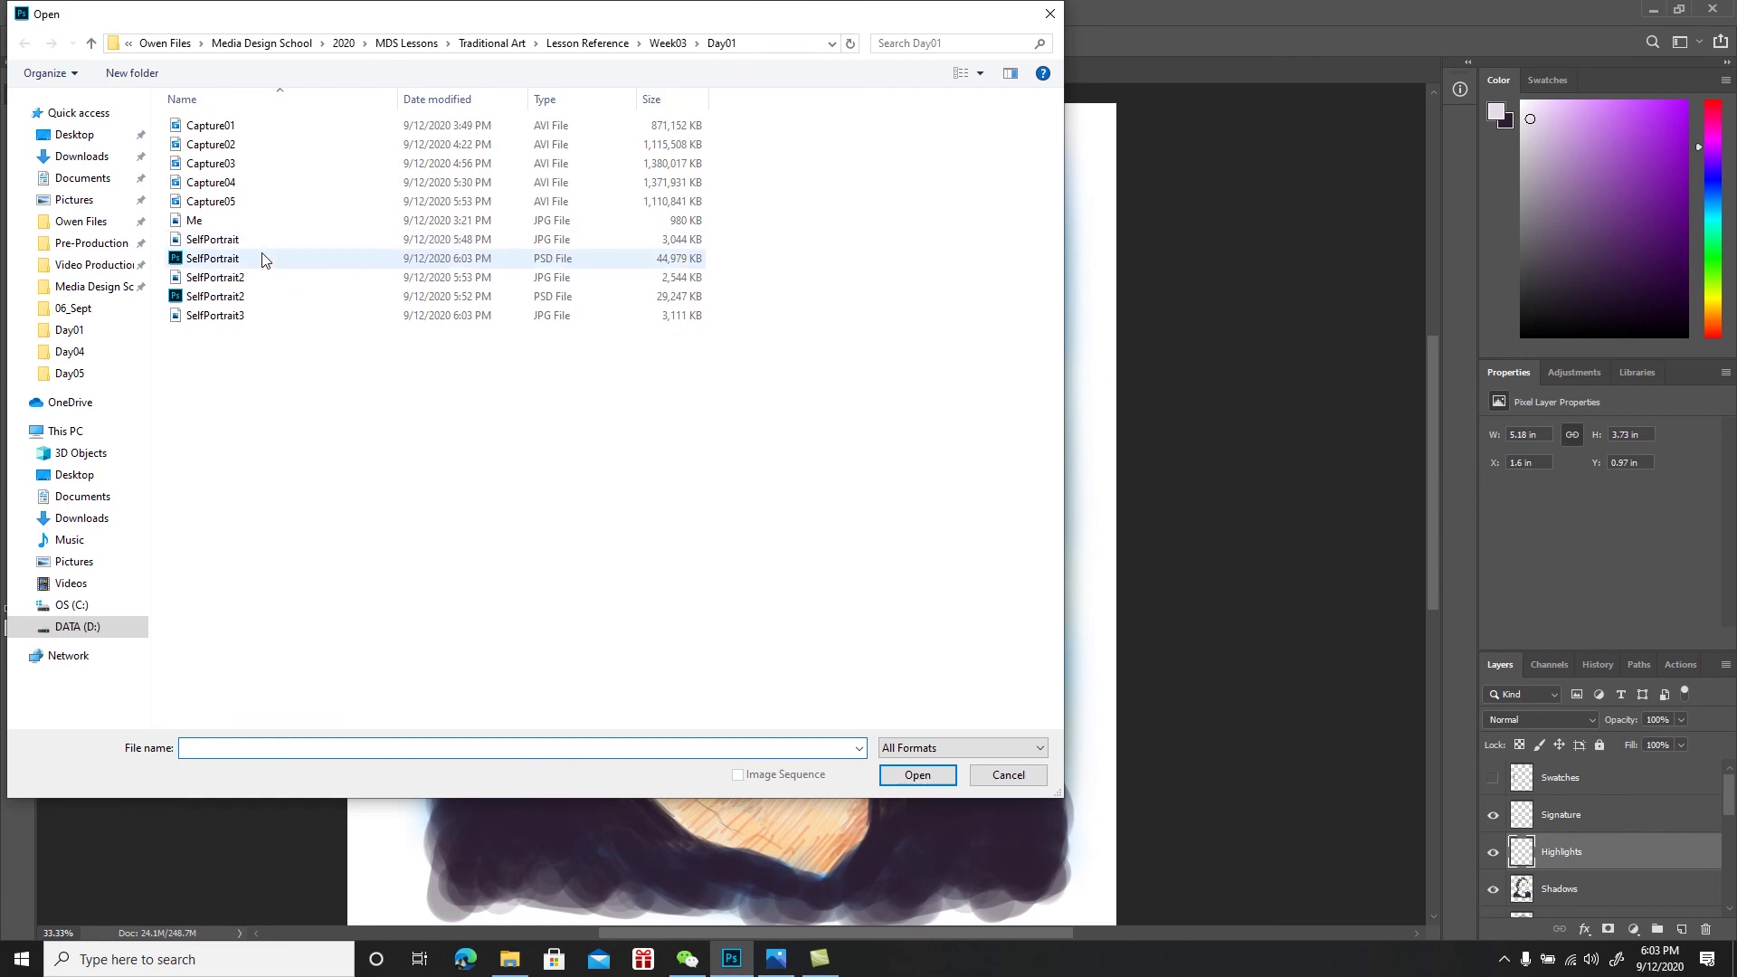
pyautogui.click(251, 318)
pyautogui.click(916, 778)
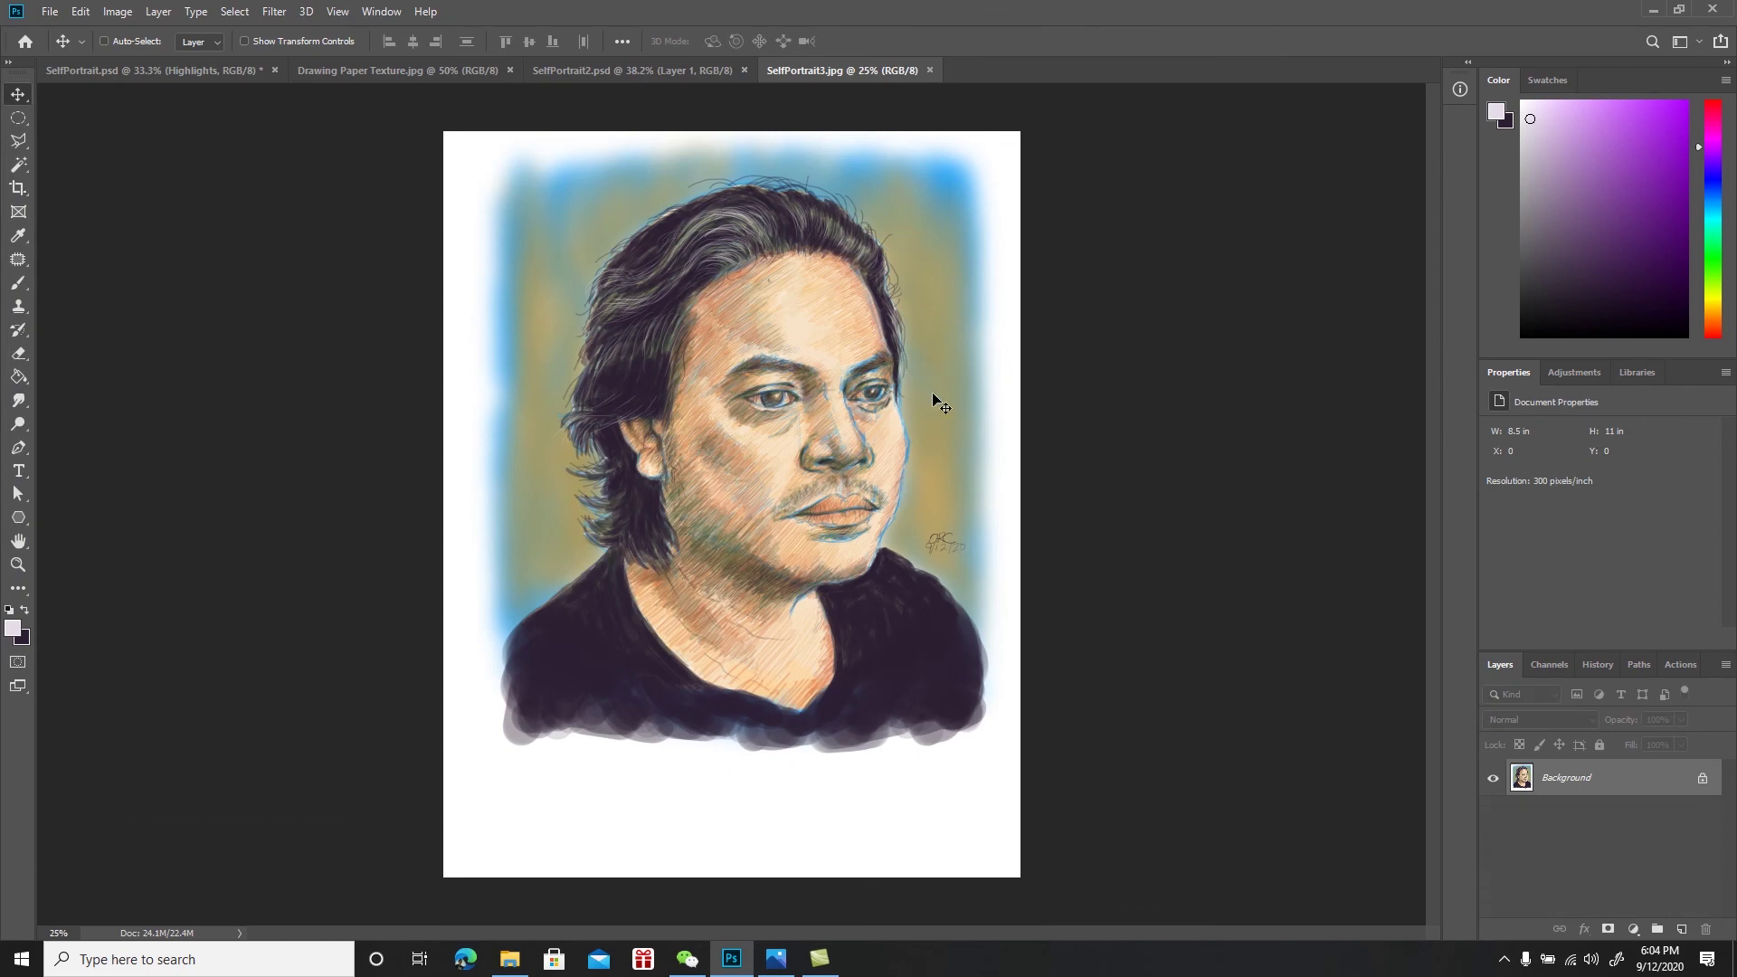
# Crop the image to about 6.74 by 8.01 in, cutting off the white margins and the ragged lower edge of the shirt
pyautogui.press('c')
pyautogui.moveTo(735, 883); pyautogui.dragTo(745, 799)
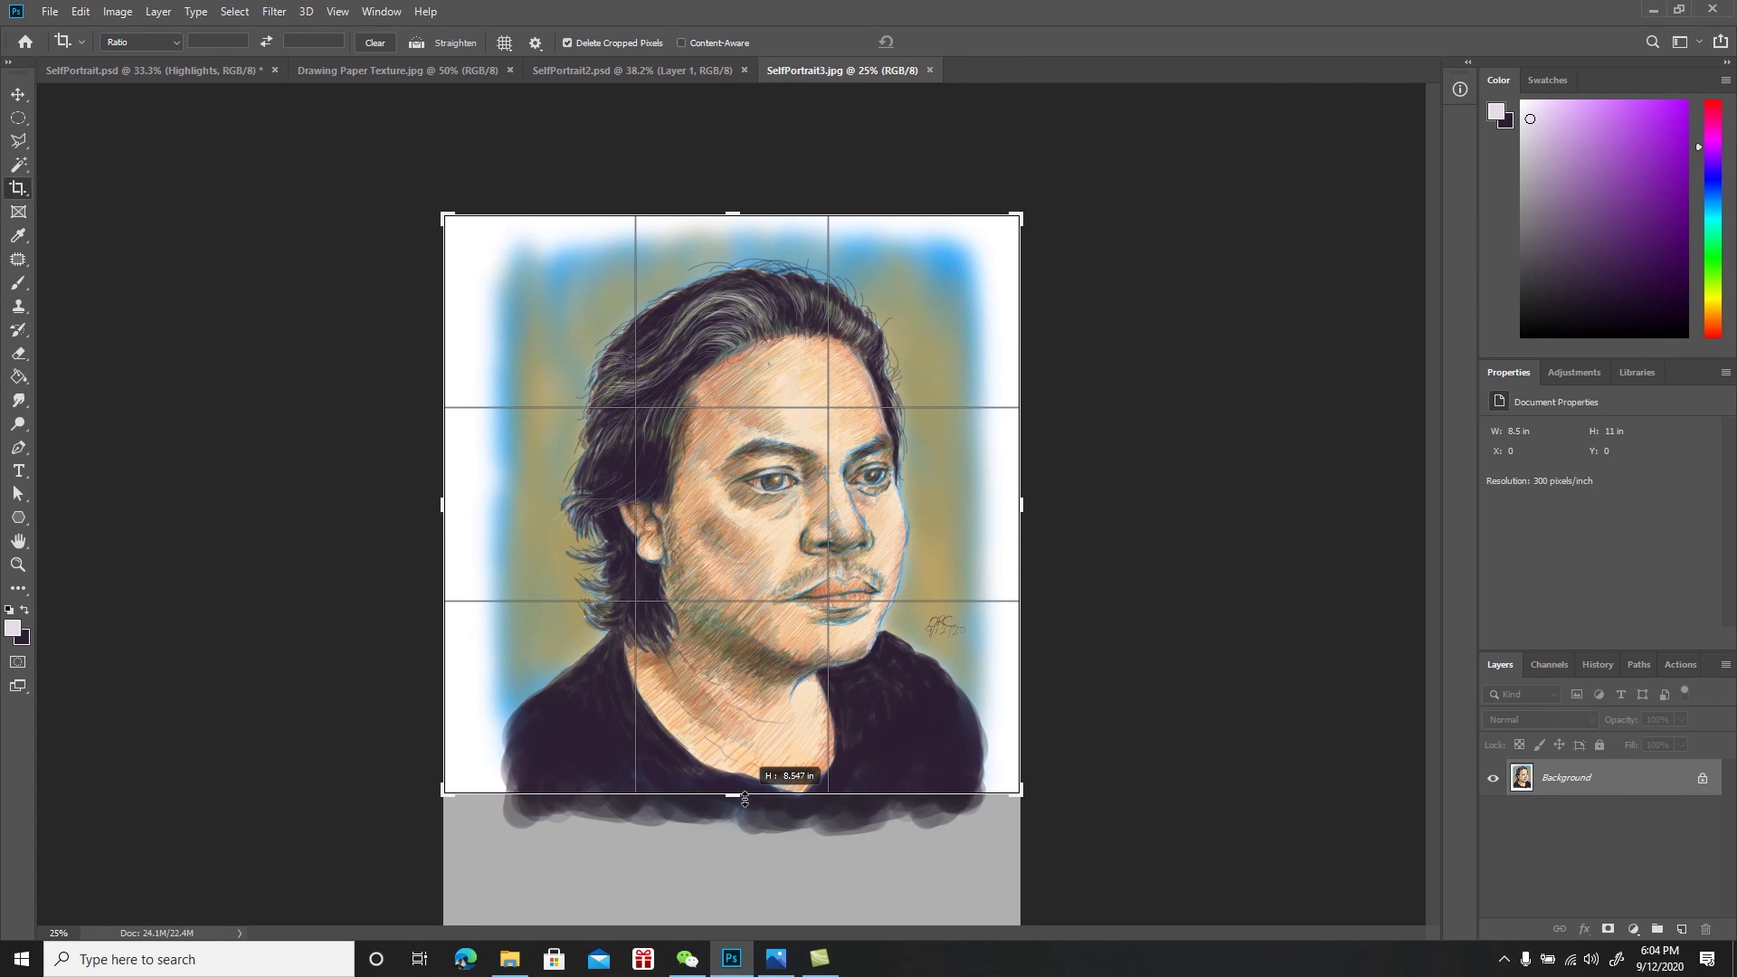
pyautogui.moveTo(1027, 507); pyautogui.dragTo(1001, 513)
pyautogui.moveTo(466, 510); pyautogui.dragTo(502, 504)
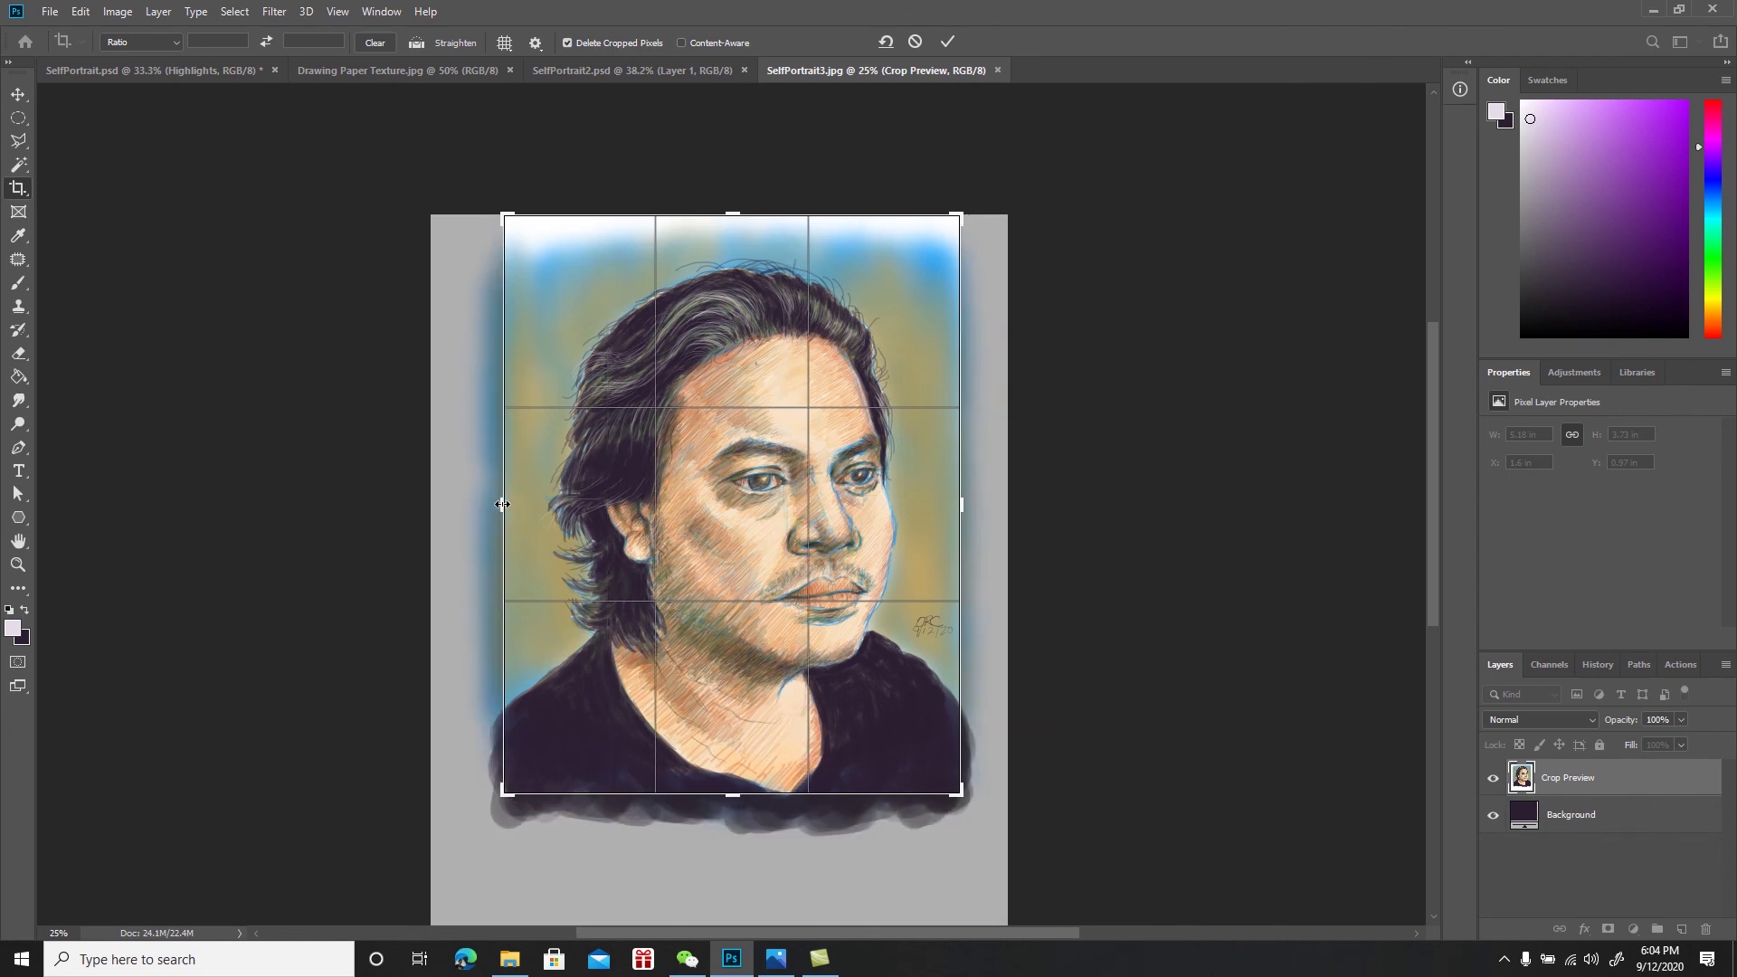
pyautogui.moveTo(732, 215); pyautogui.dragTo(737, 231)
pyautogui.press('Return')
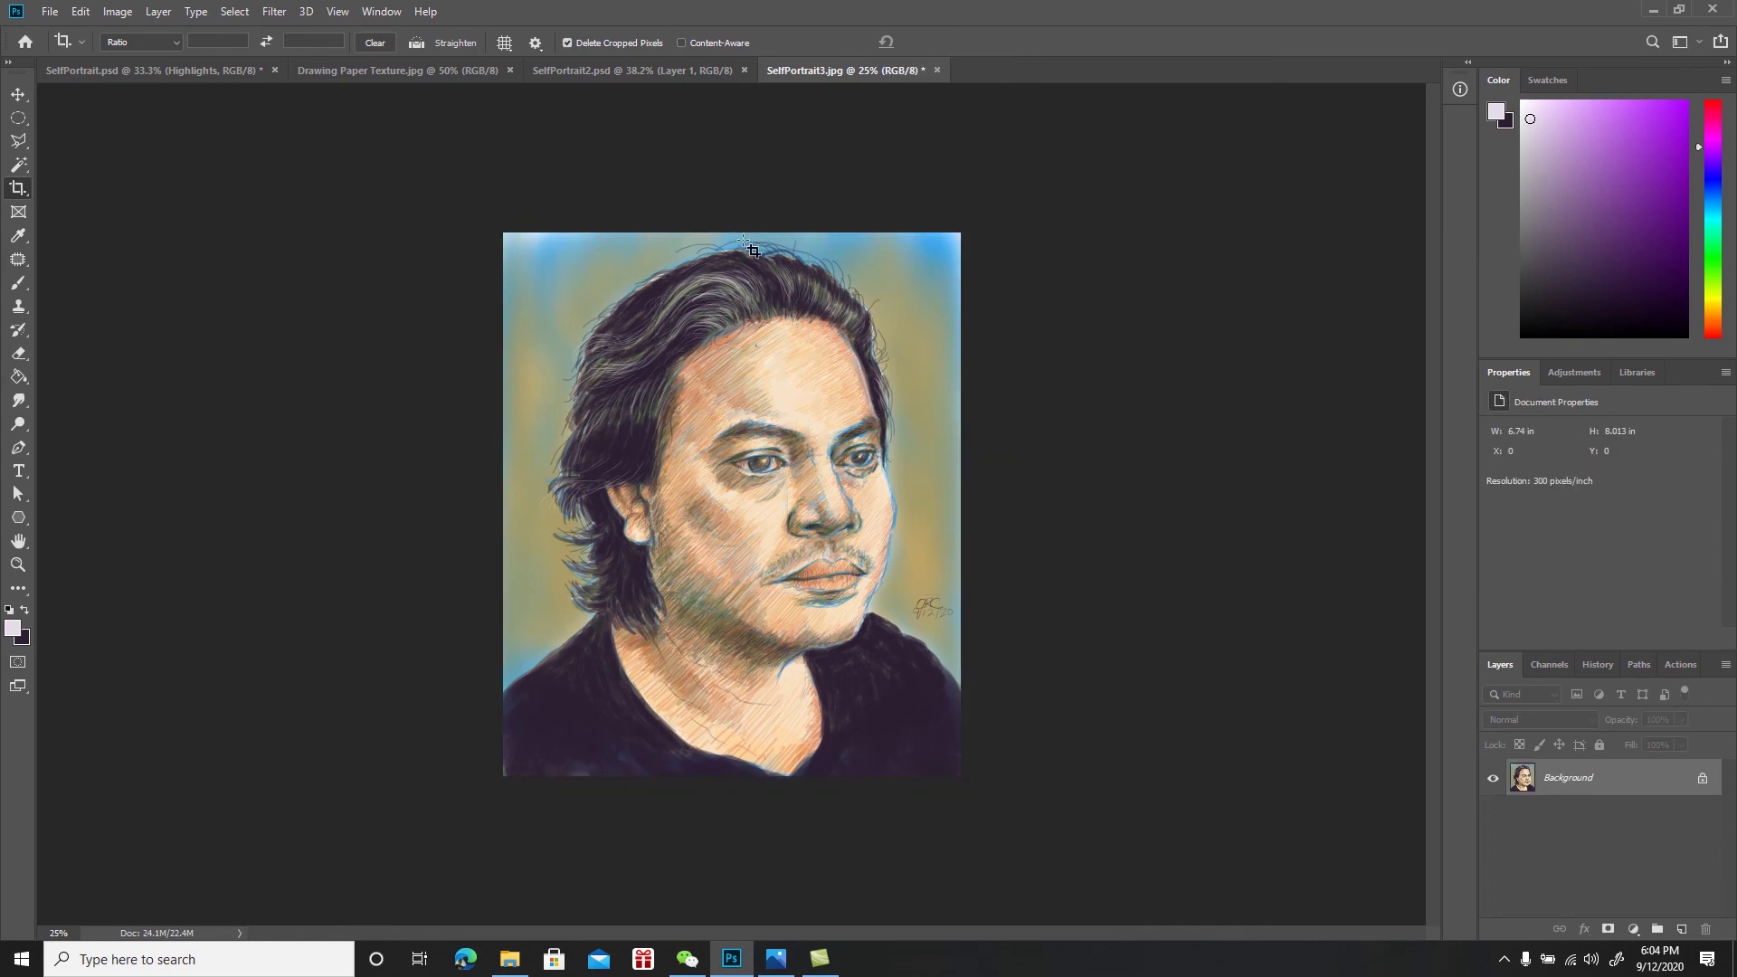
pyautogui.press('v')
pyautogui.hotkey('ctrl', '0')
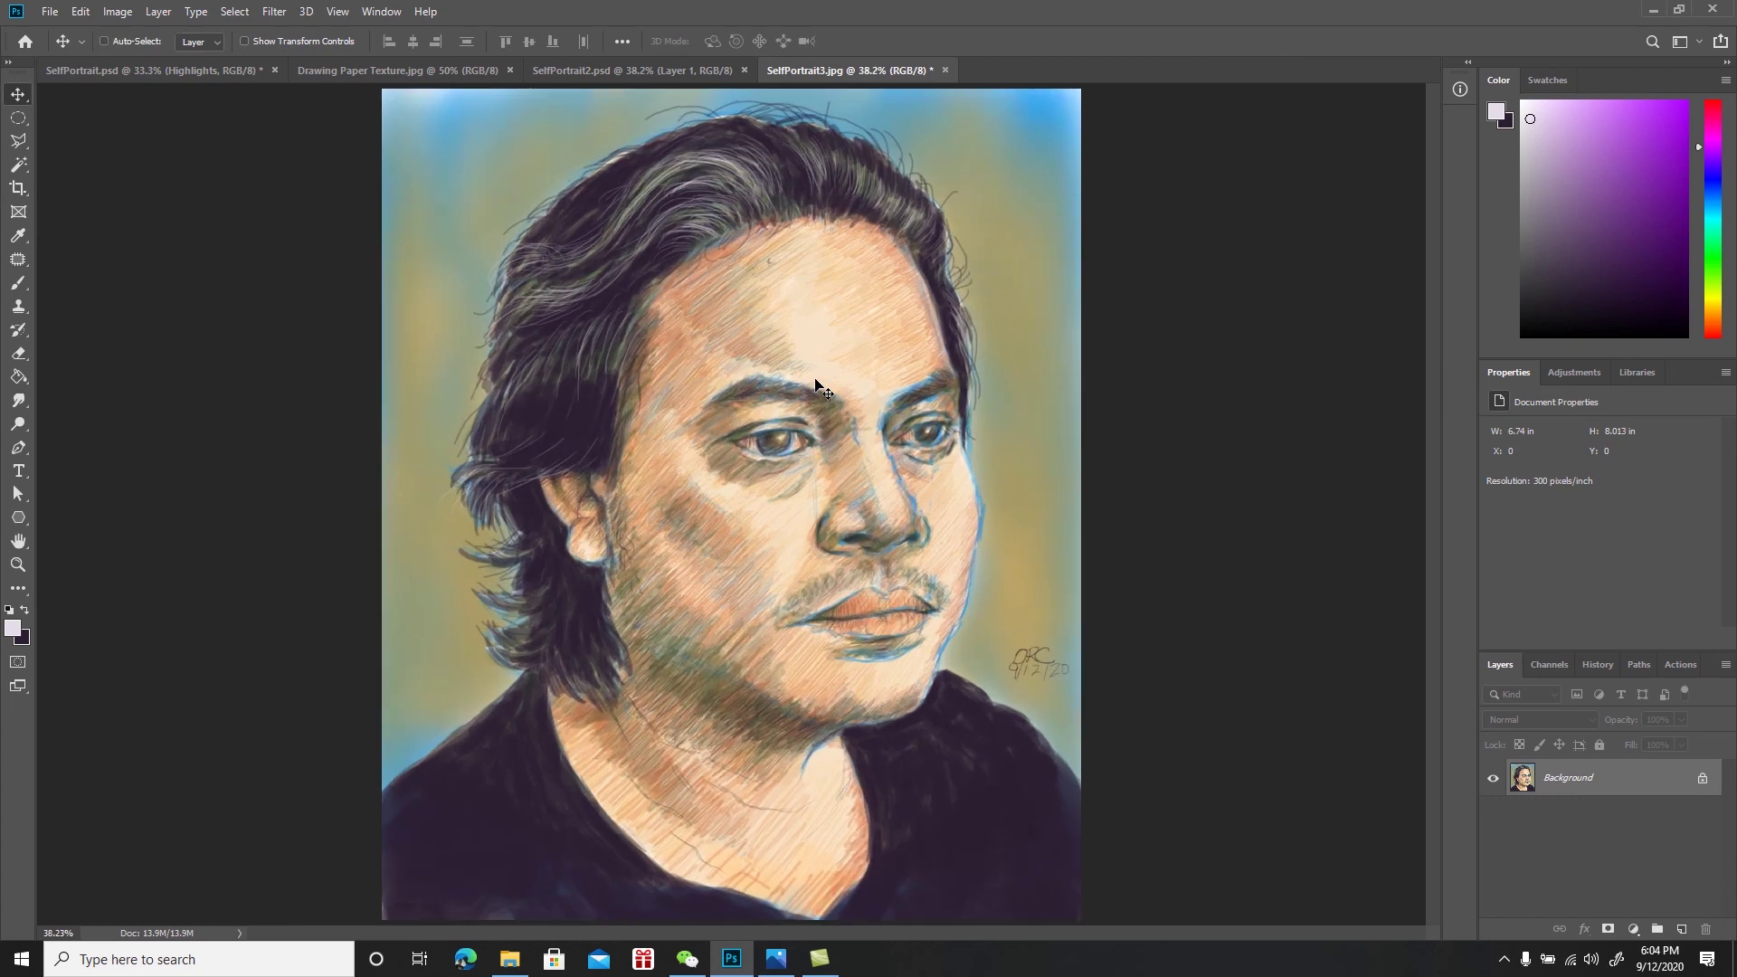
# Unlock the Background layer and raise its red channel in Curves from input 84 to output 105
pyautogui.click(1702, 780)
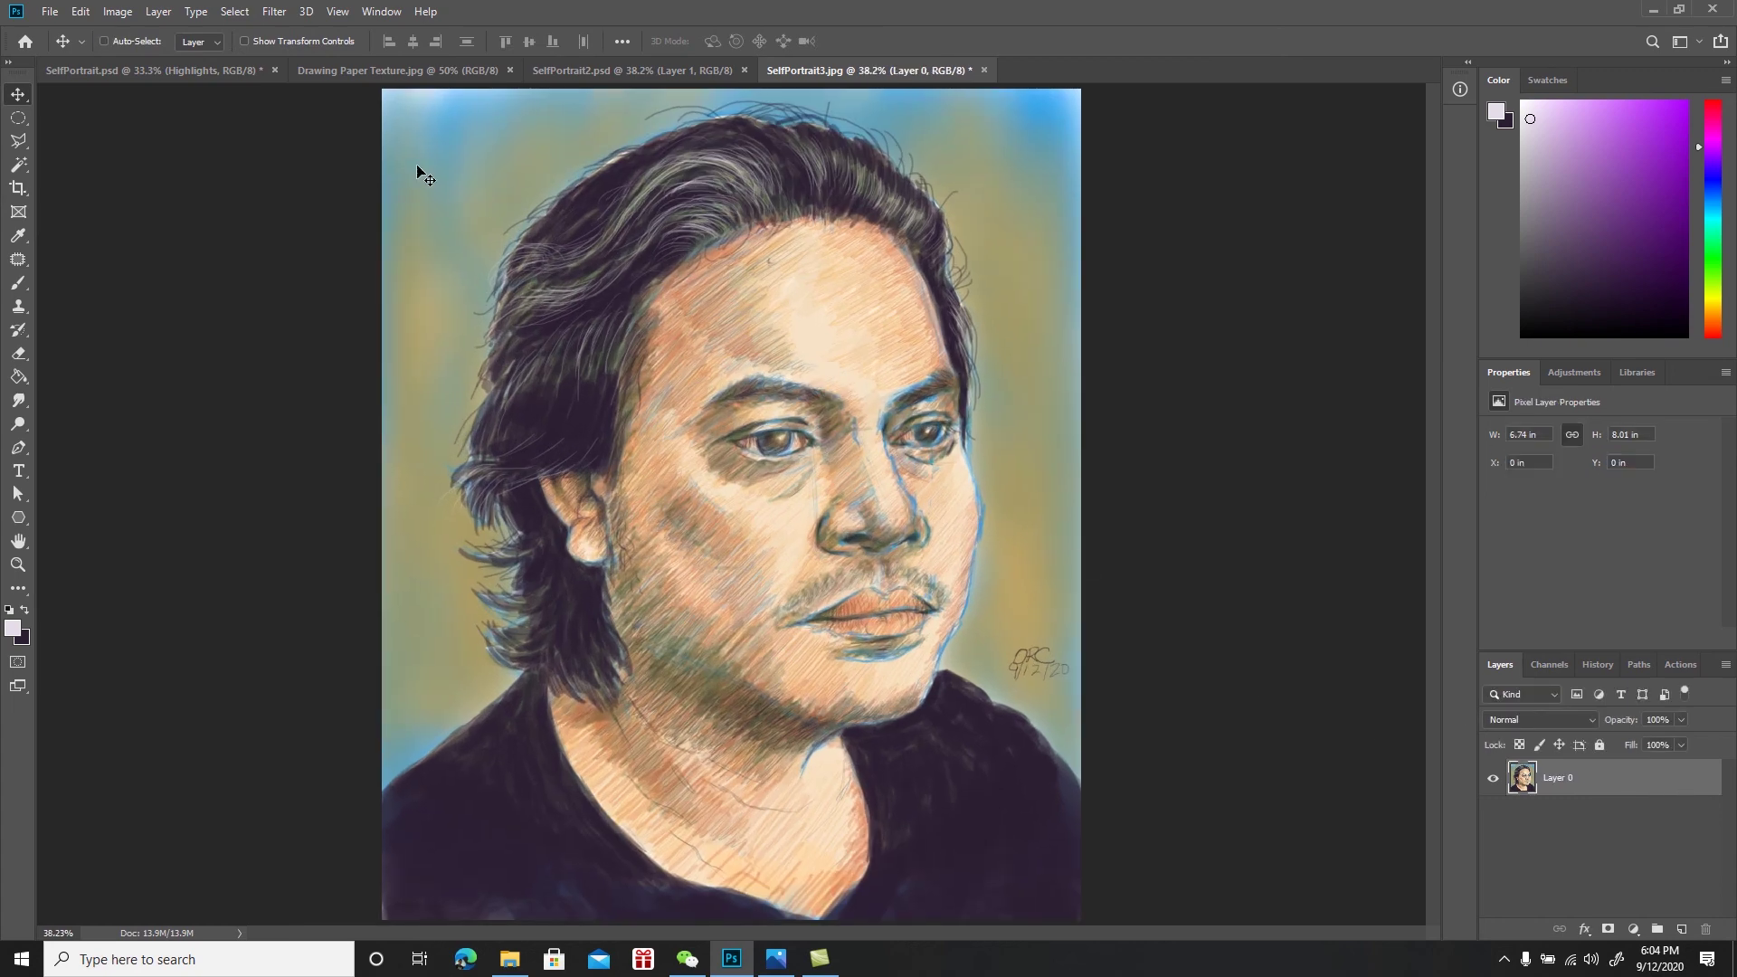
pyautogui.click(120, 13)
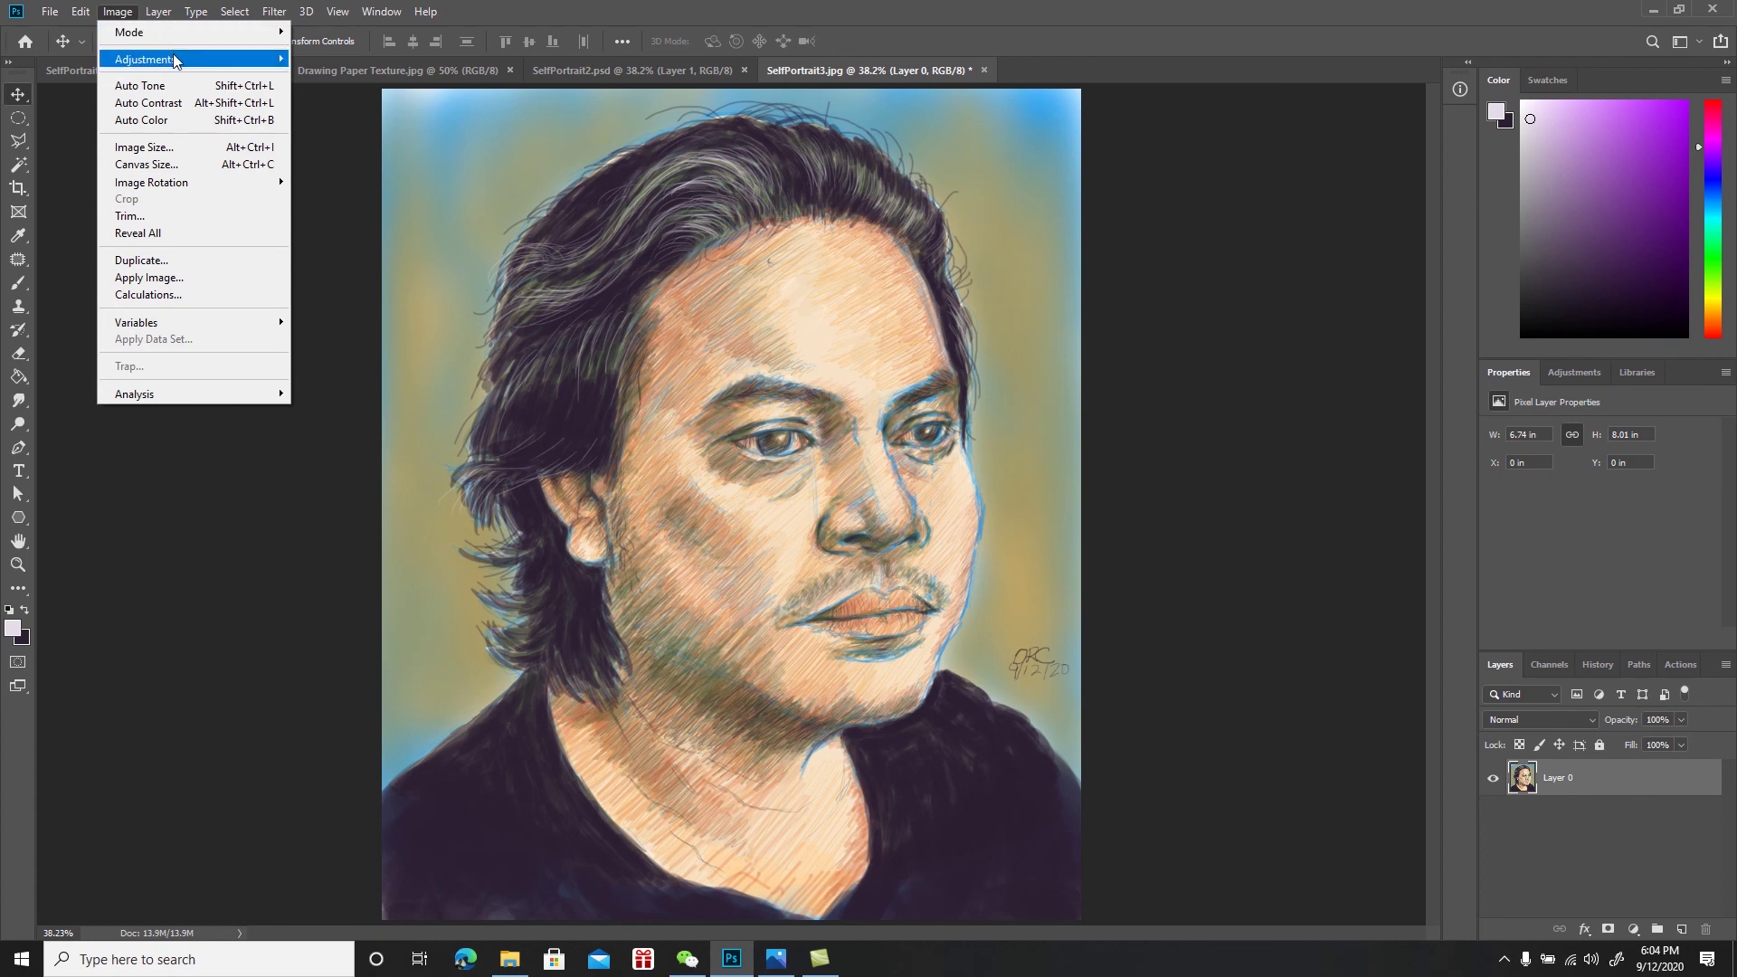
pyautogui.moveTo(167, 55)
pyautogui.click(320, 94)
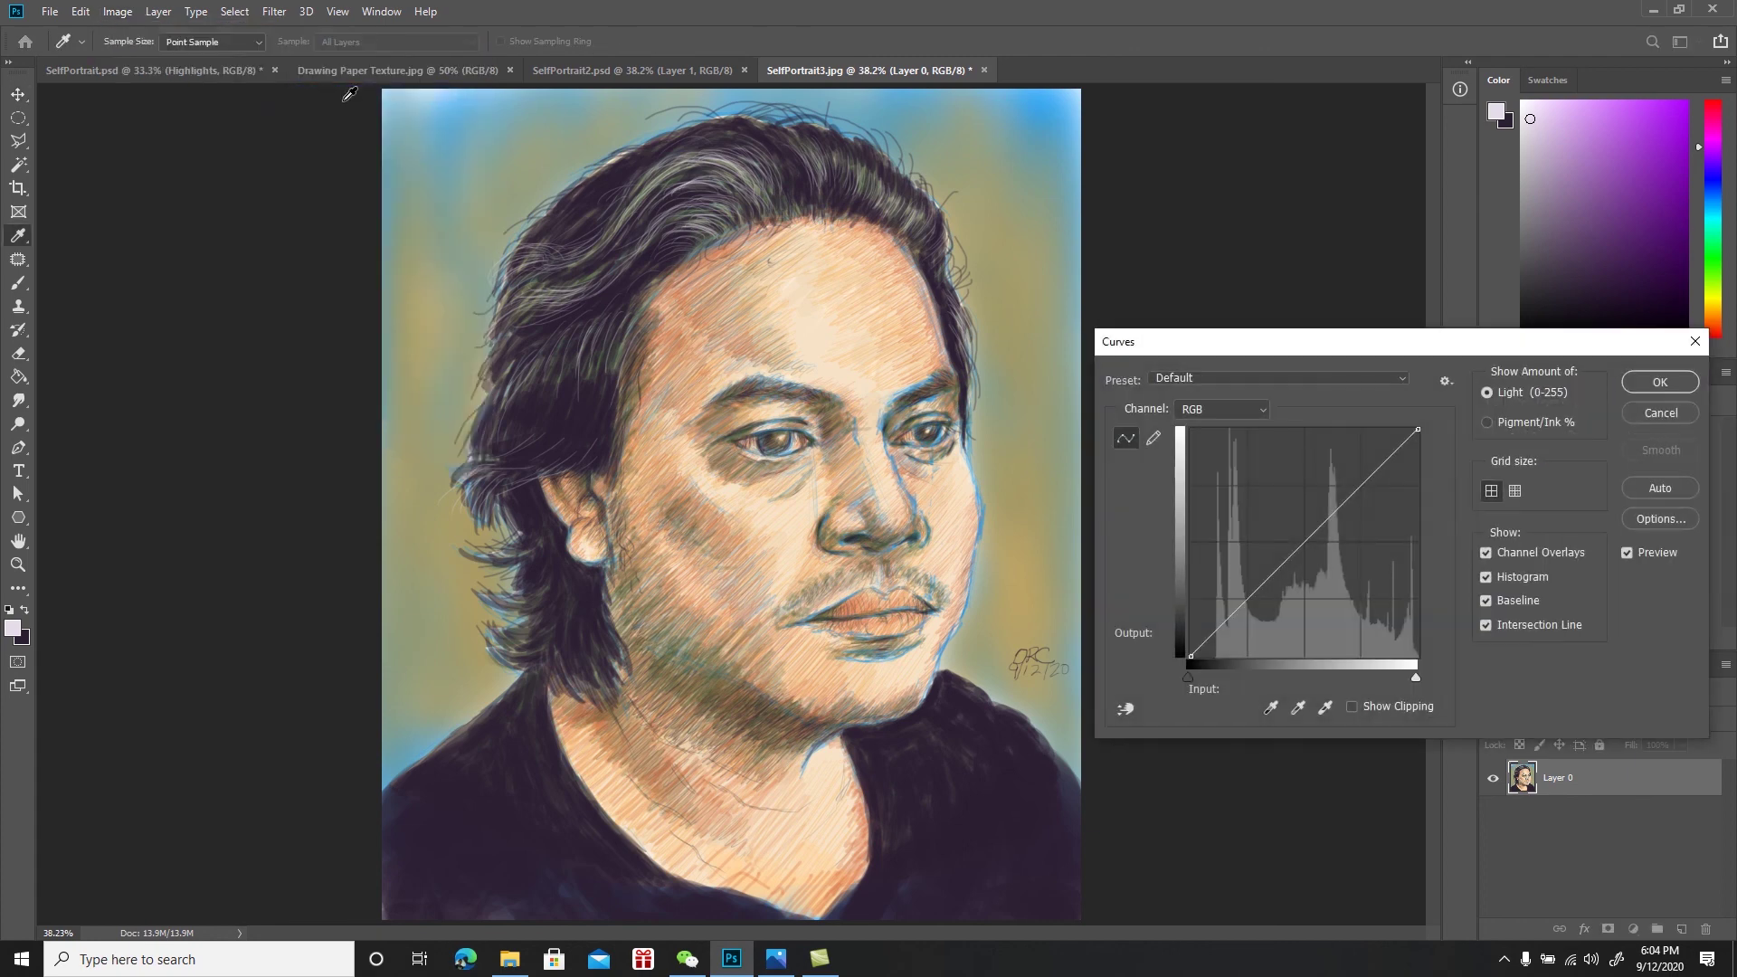
pyautogui.click(1251, 415)
pyautogui.click(1206, 438)
pyautogui.moveTo(1269, 577); pyautogui.dragTo(1266, 562)
# Lower the green curve at input 96 to output 80, pull the blue curve's midtones down slightly, and apply the Curves adjustment
pyautogui.click(1221, 409)
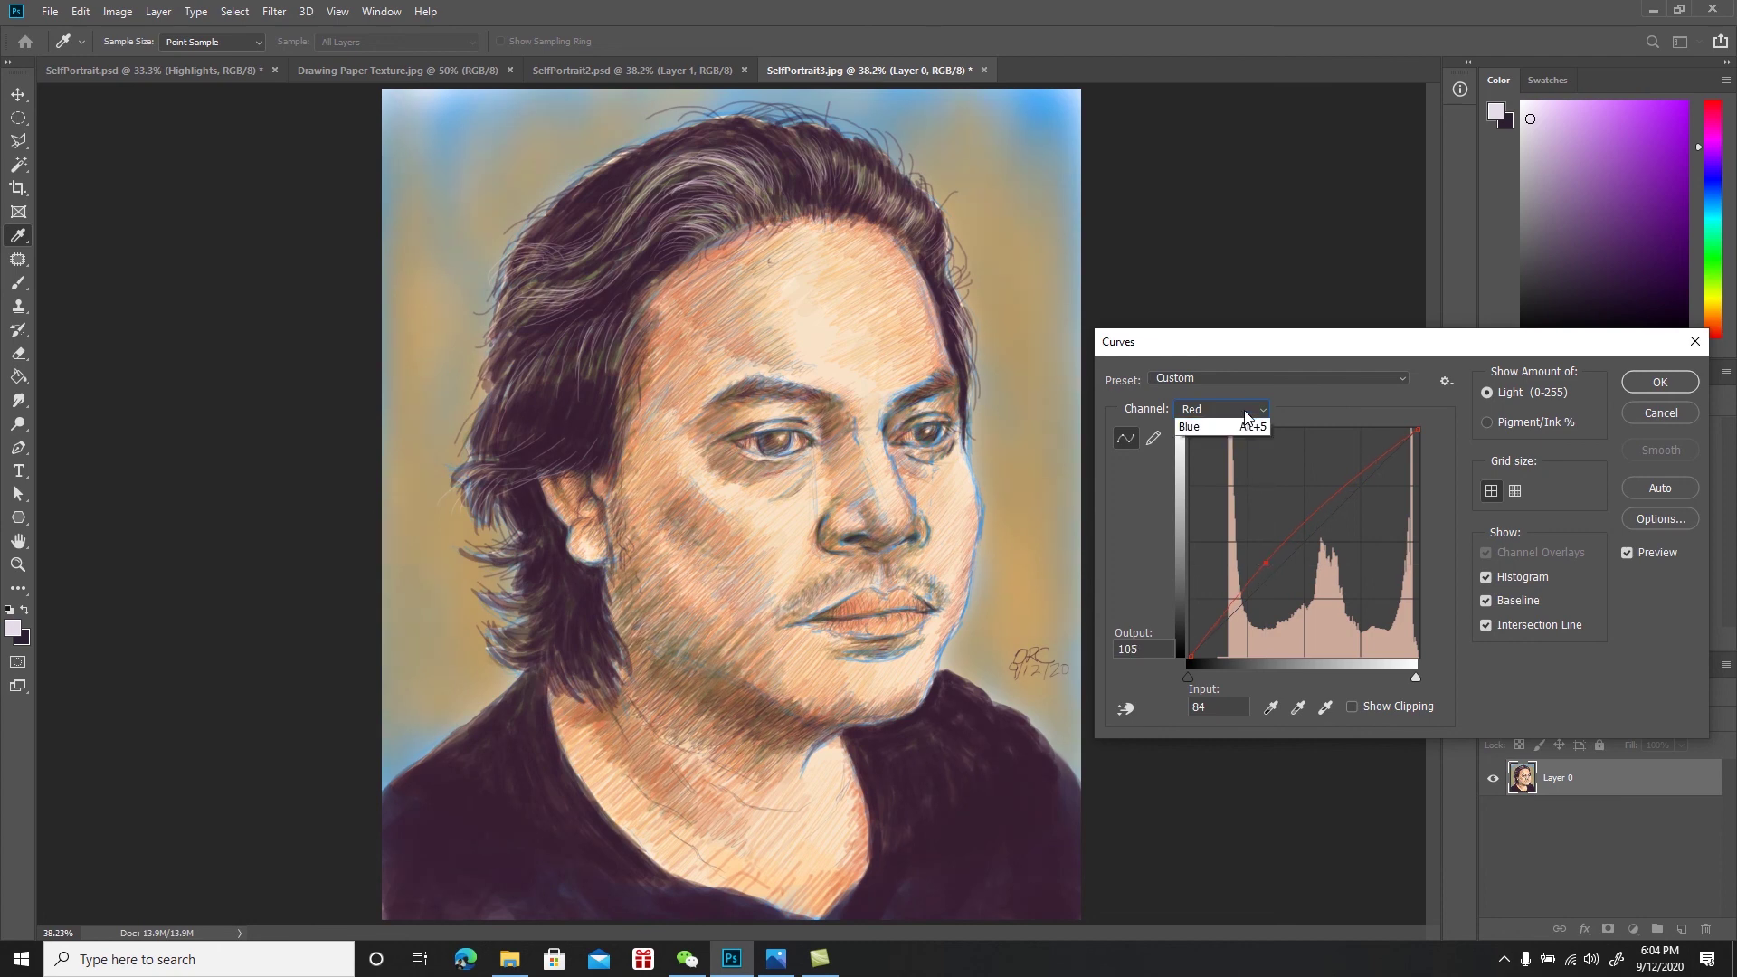
pyautogui.click(1245, 458)
pyautogui.moveTo(1275, 569); pyautogui.dragTo(1277, 585)
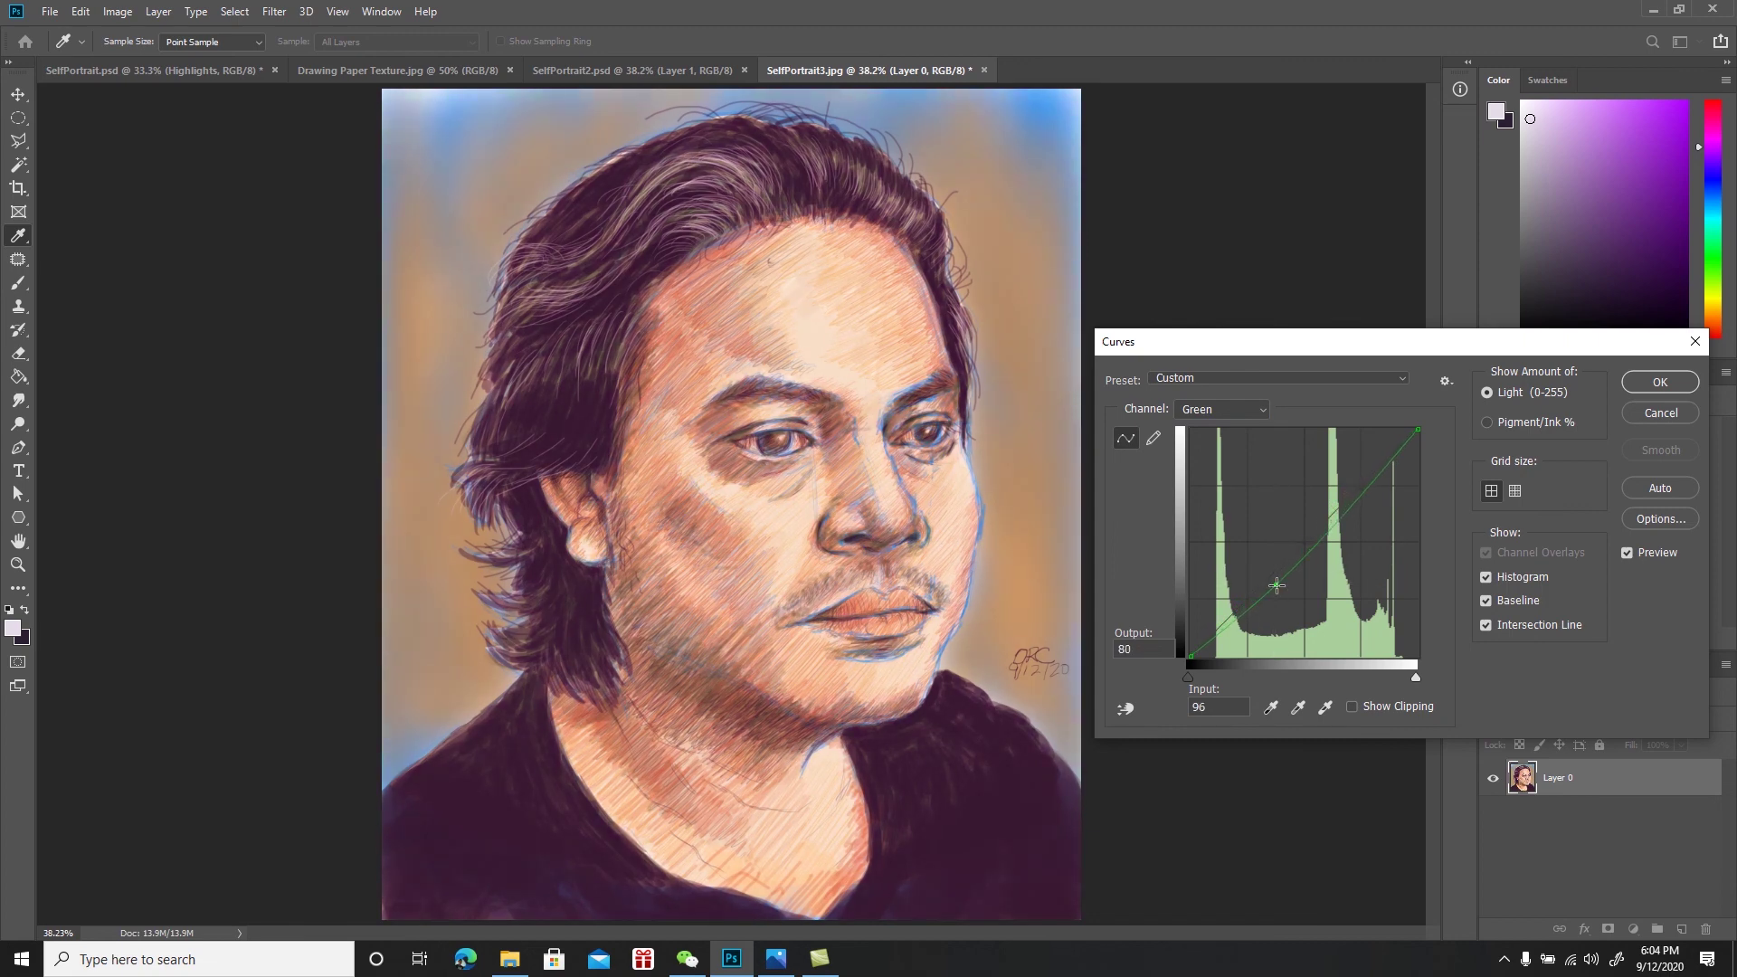
pyautogui.click(1245, 415)
pyautogui.click(1238, 472)
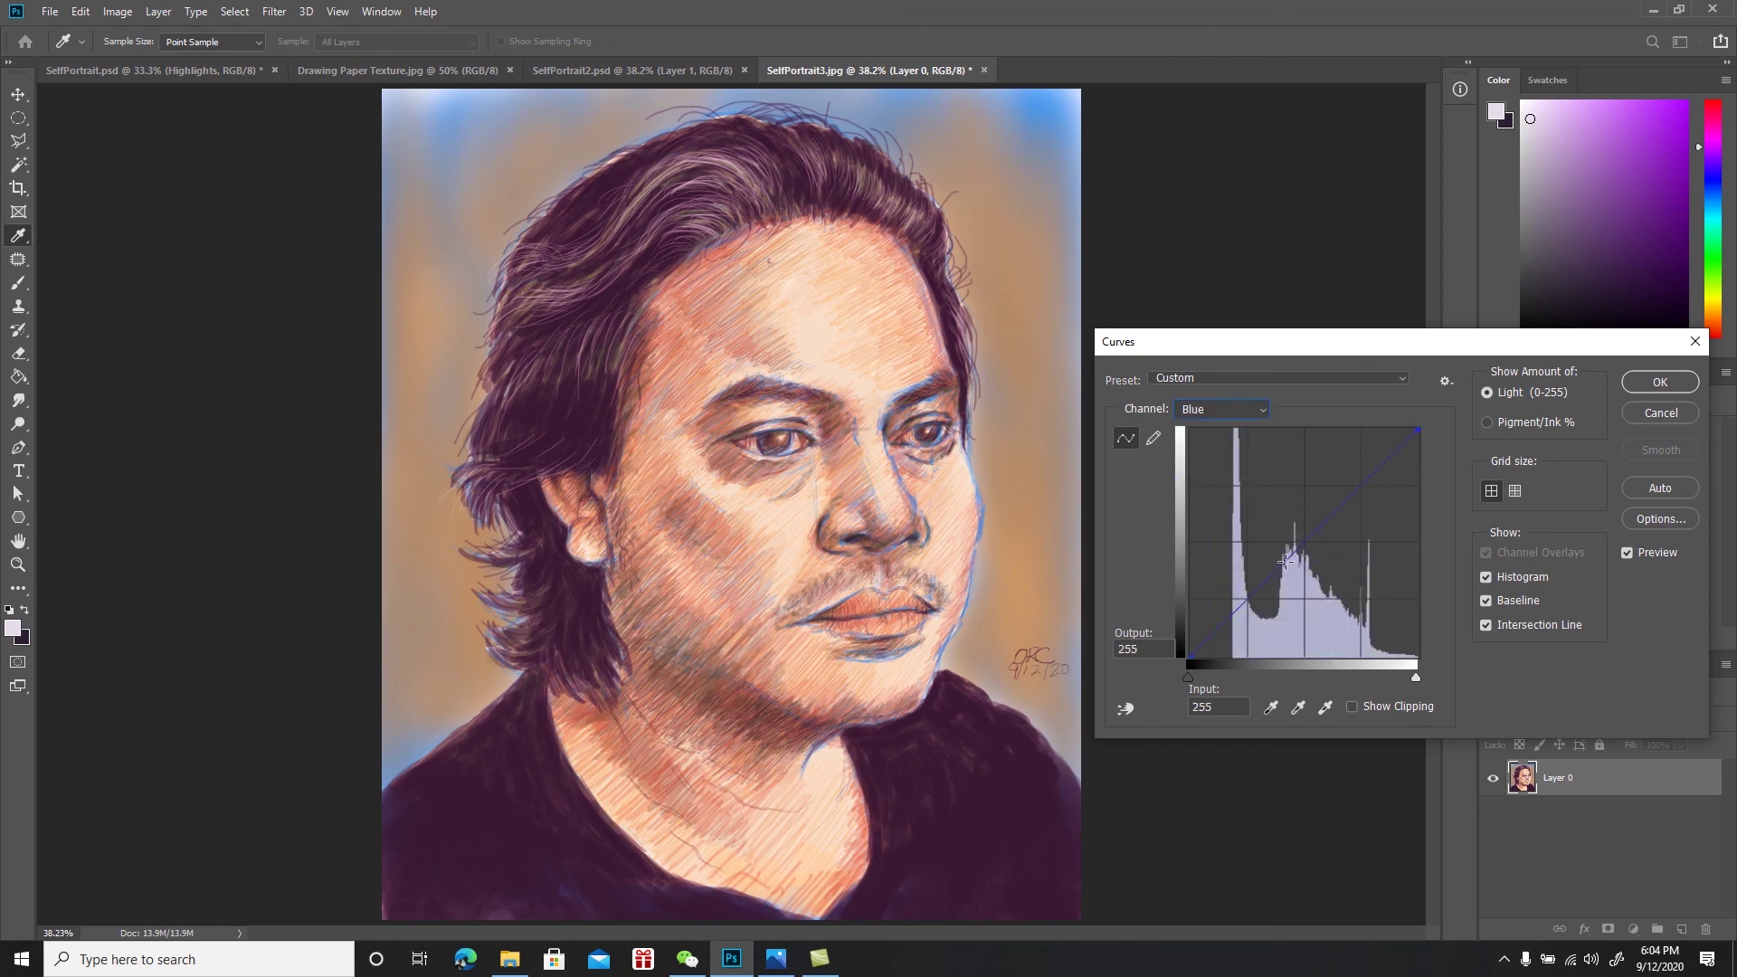
pyautogui.moveTo(1287, 569); pyautogui.dragTo(1290, 573)
pyautogui.moveTo(1289, 573); pyautogui.dragTo(1290, 572)
pyautogui.click(1642, 383)
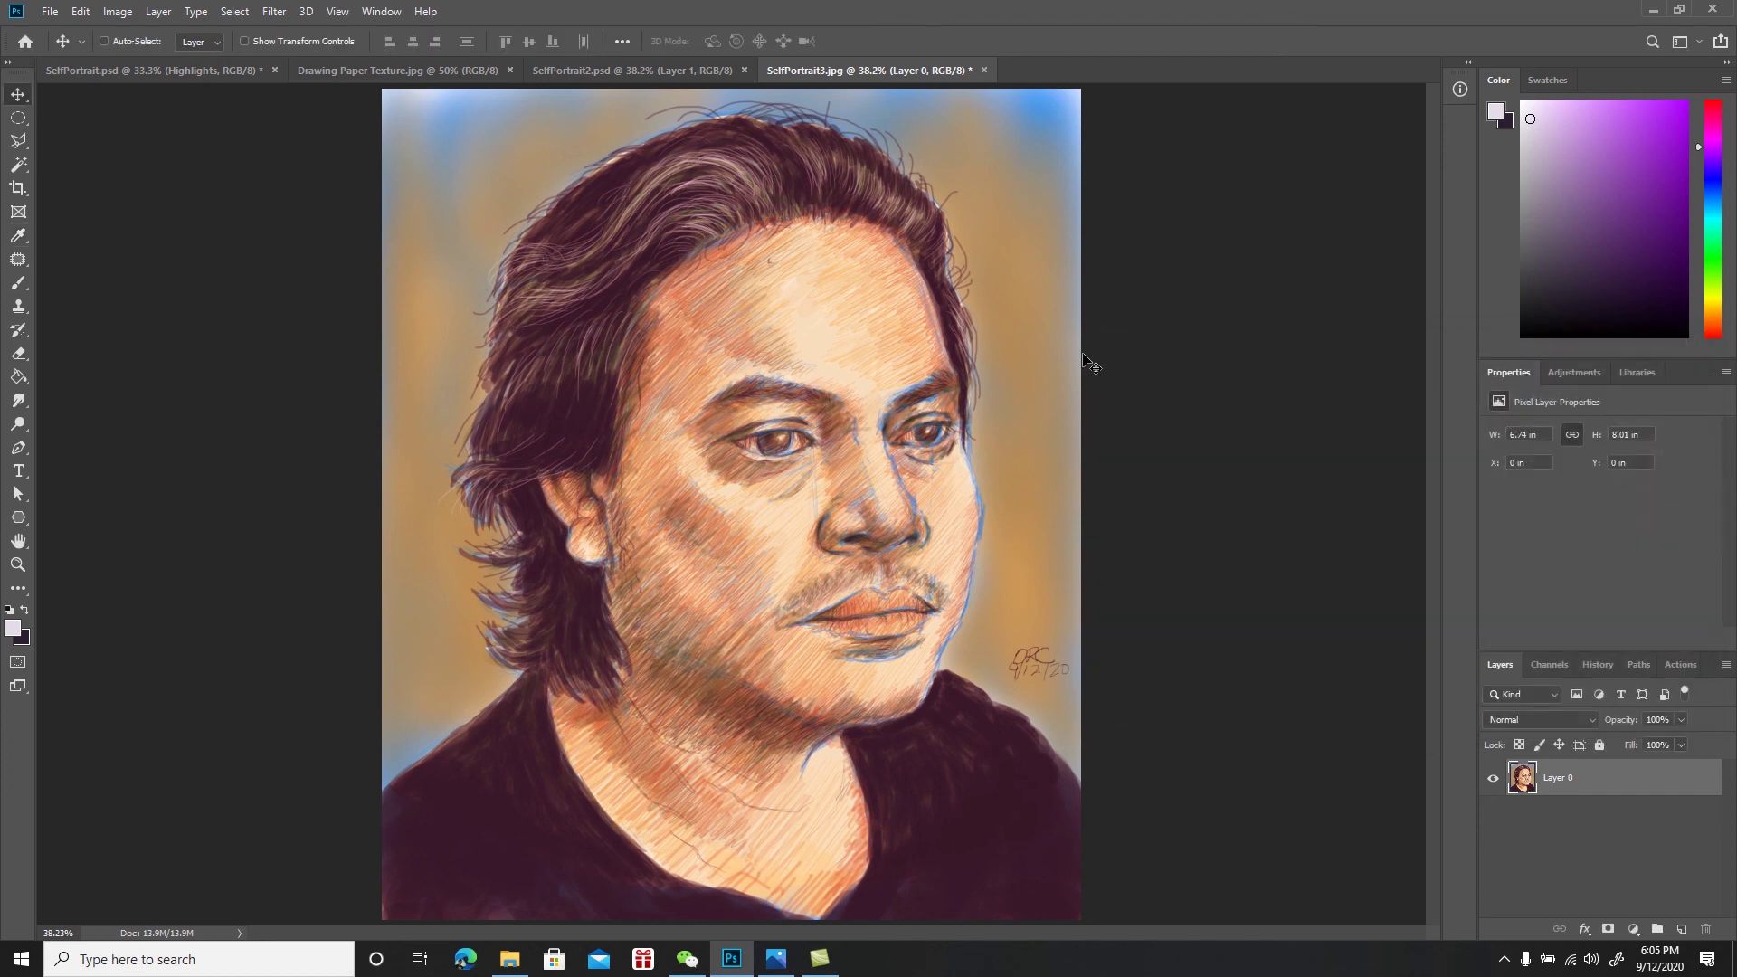
# Duplicate Layer 0 within SelfPortrait3.jpg
pyautogui.rightClick(1583, 780)
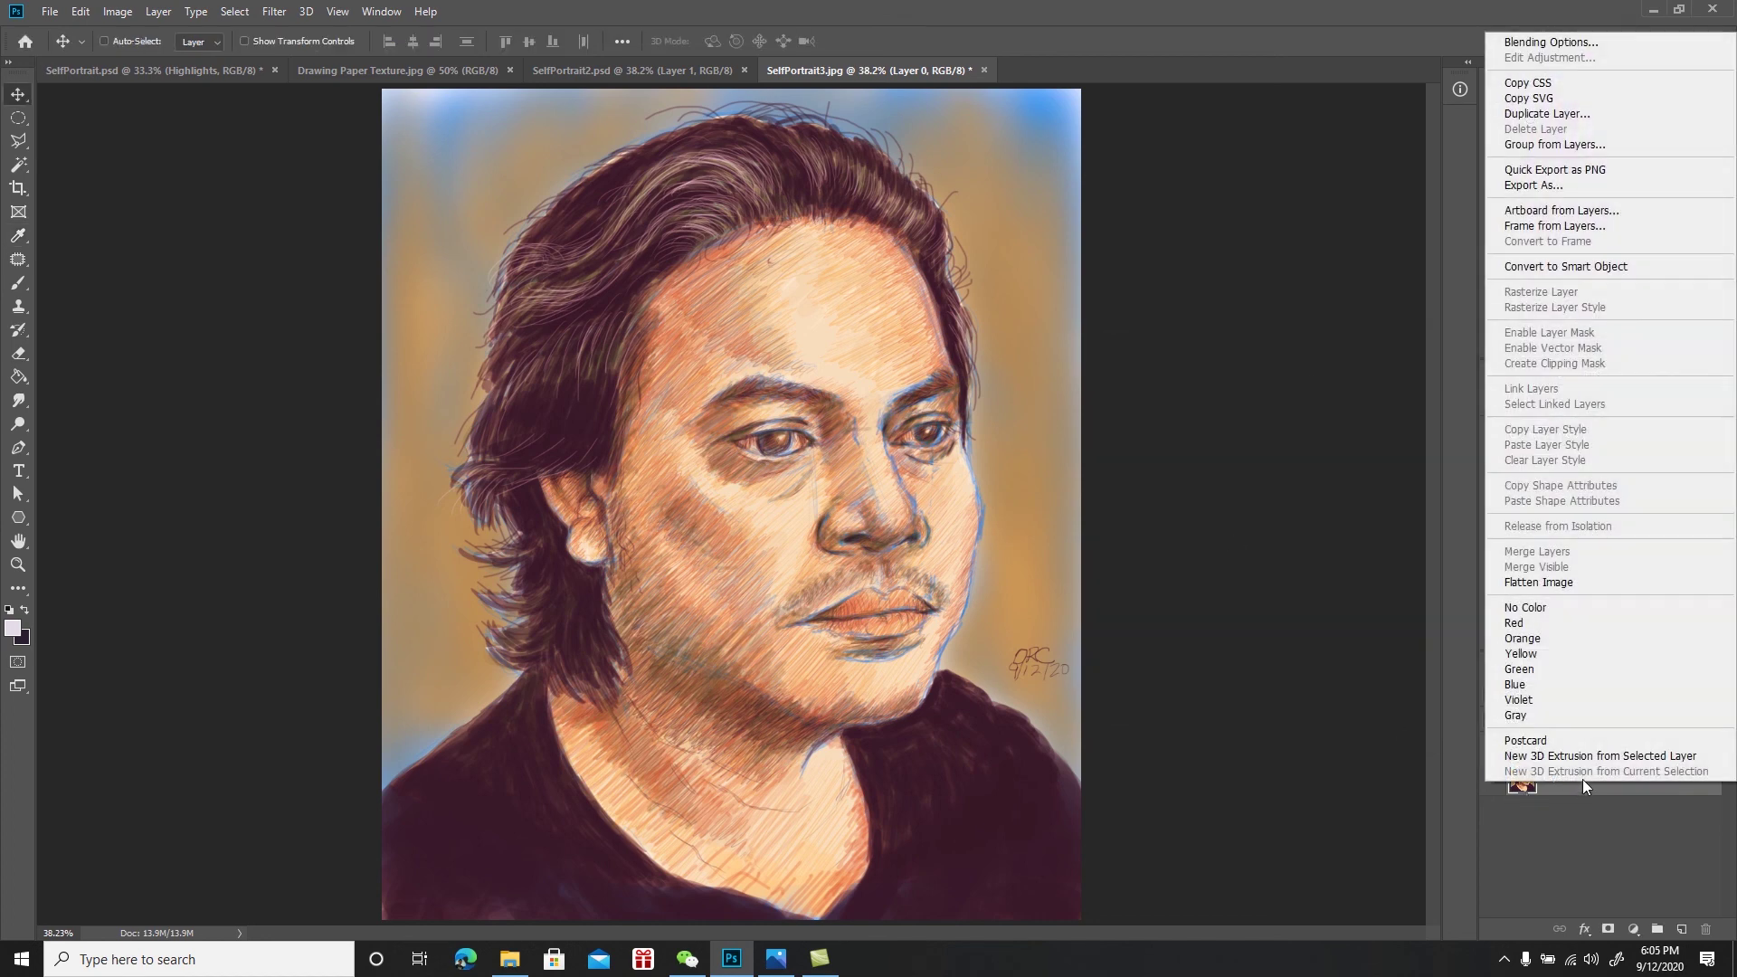
pyautogui.click(1558, 115)
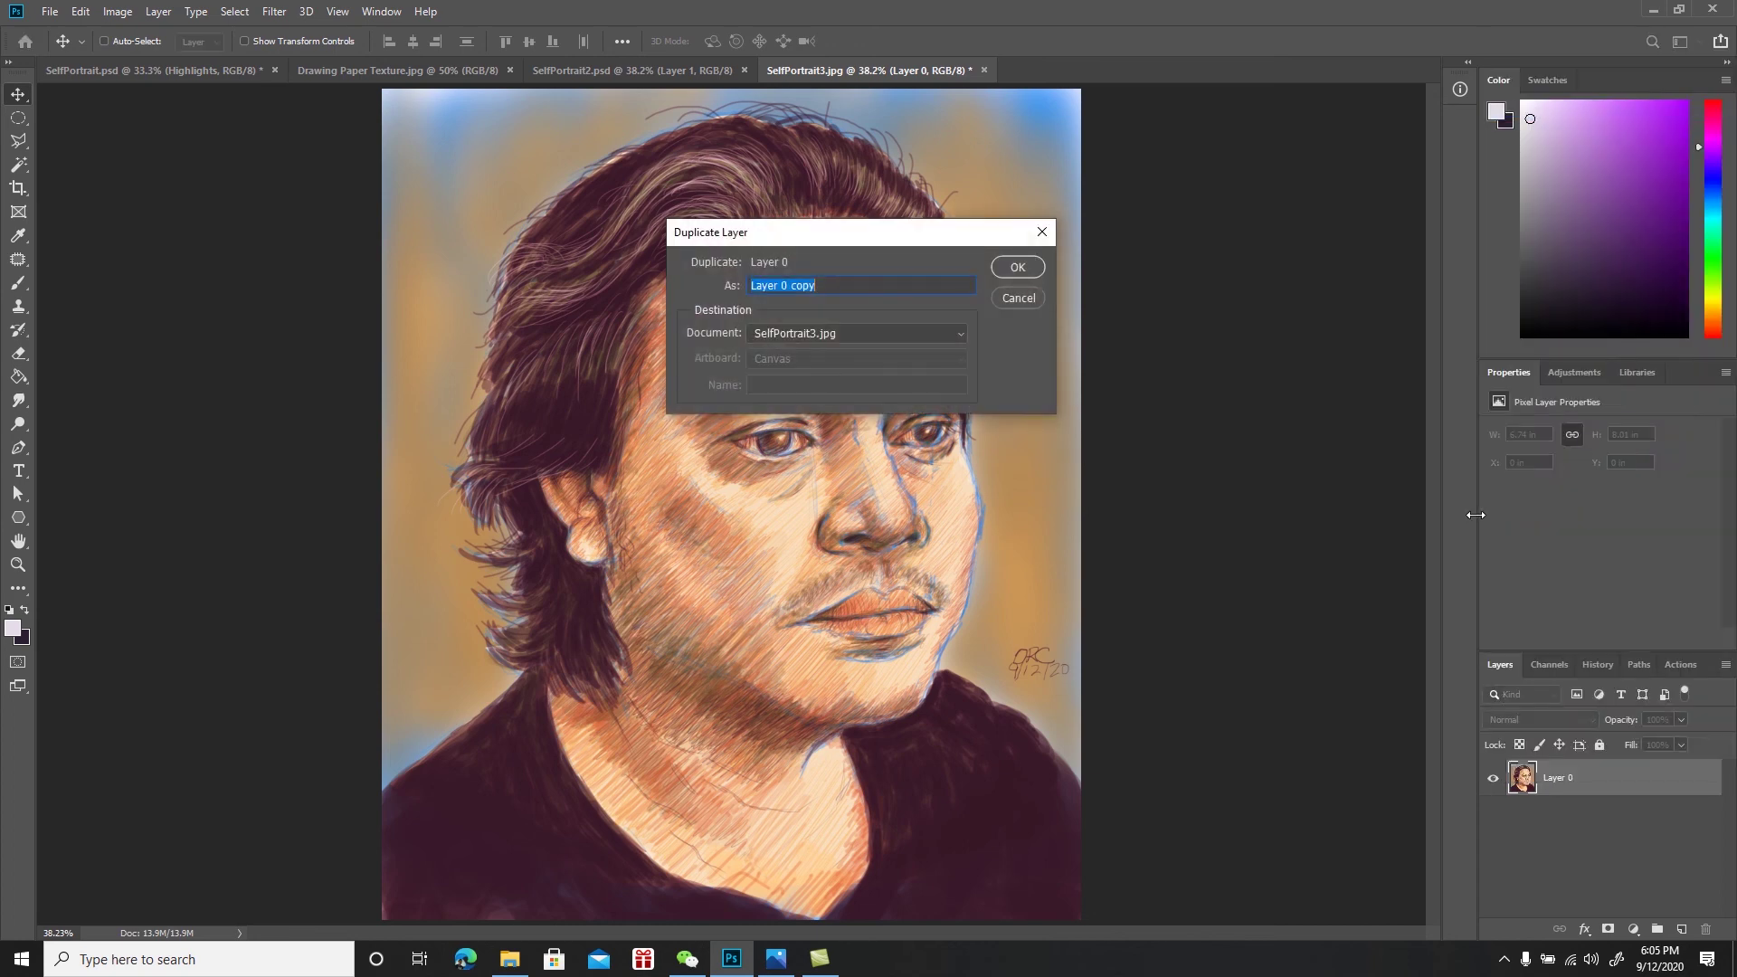
pyautogui.click(1013, 268)
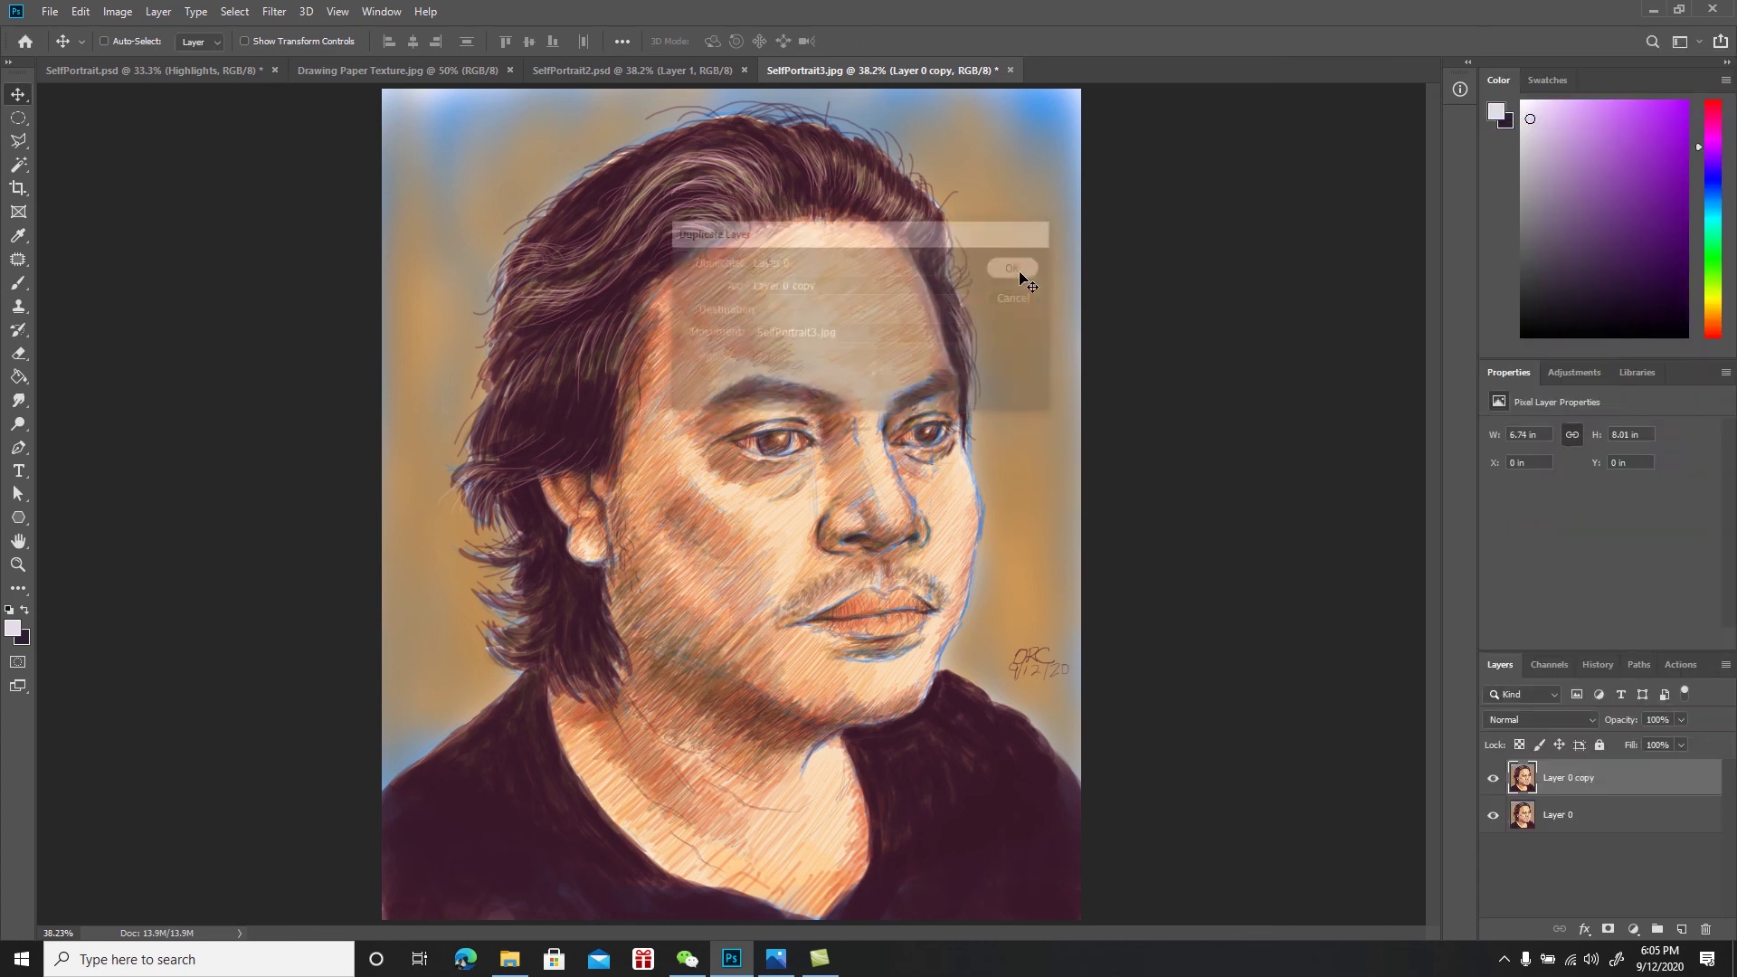
# Apply a Gaussian Blur with a radius of 29.1 pixels to Layer 0 copy
pyautogui.click(274, 11)
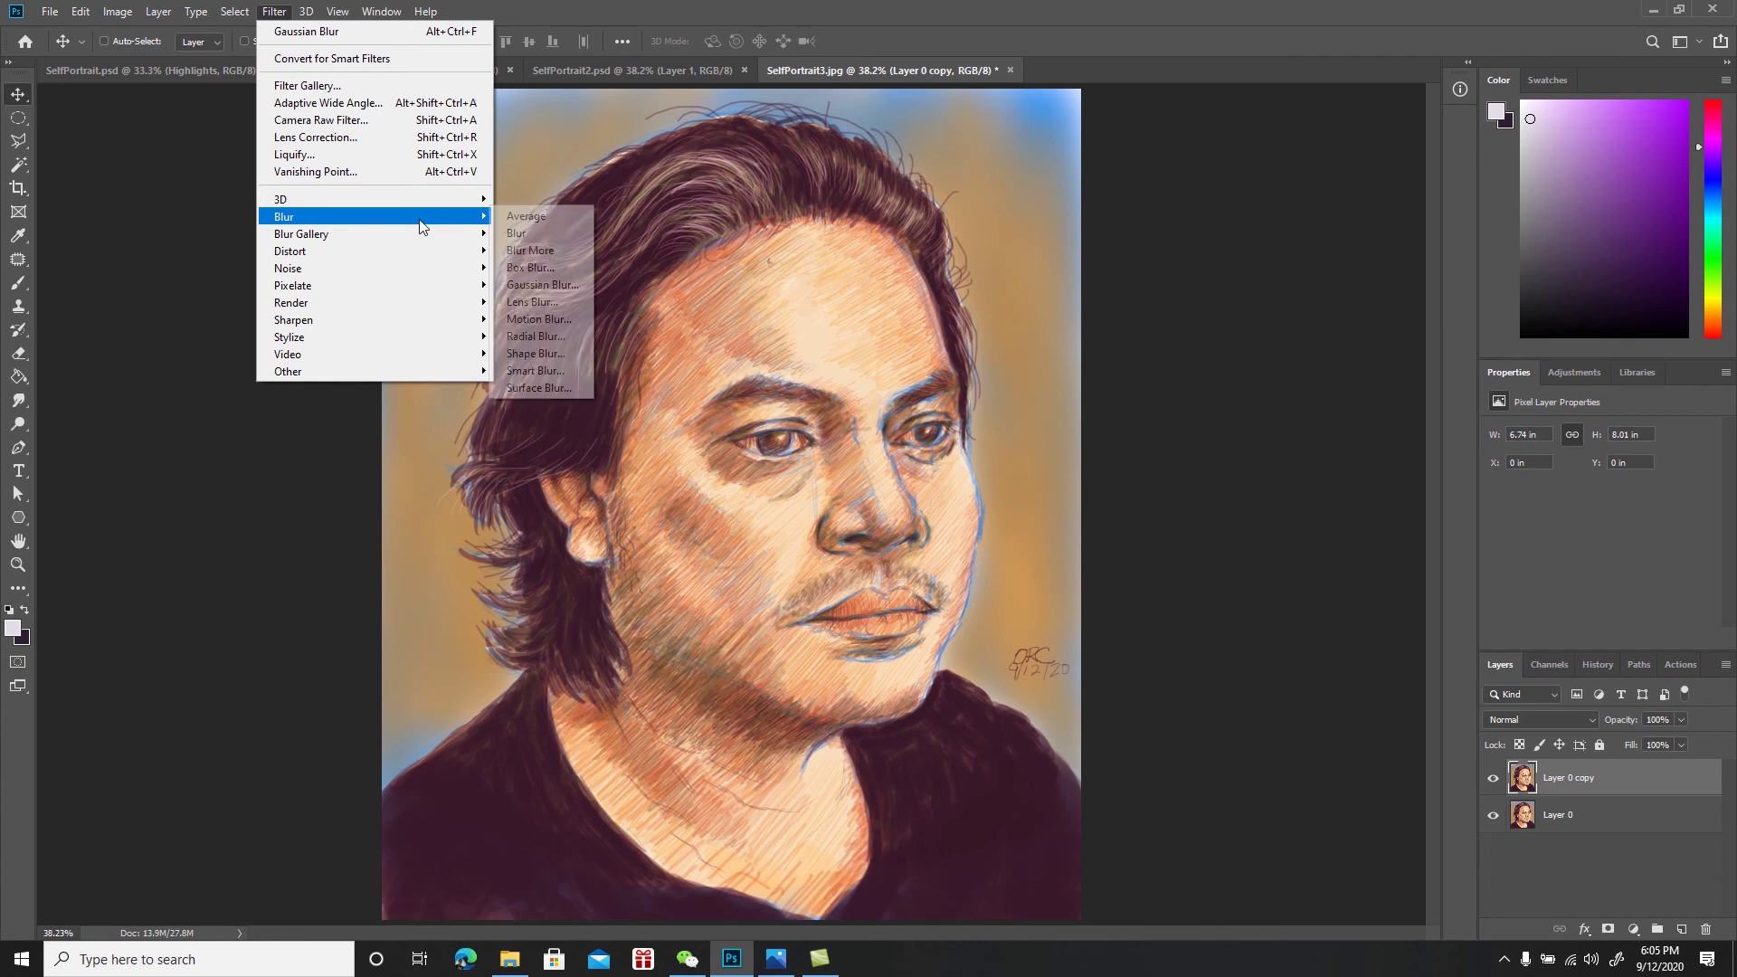
pyautogui.click(528, 284)
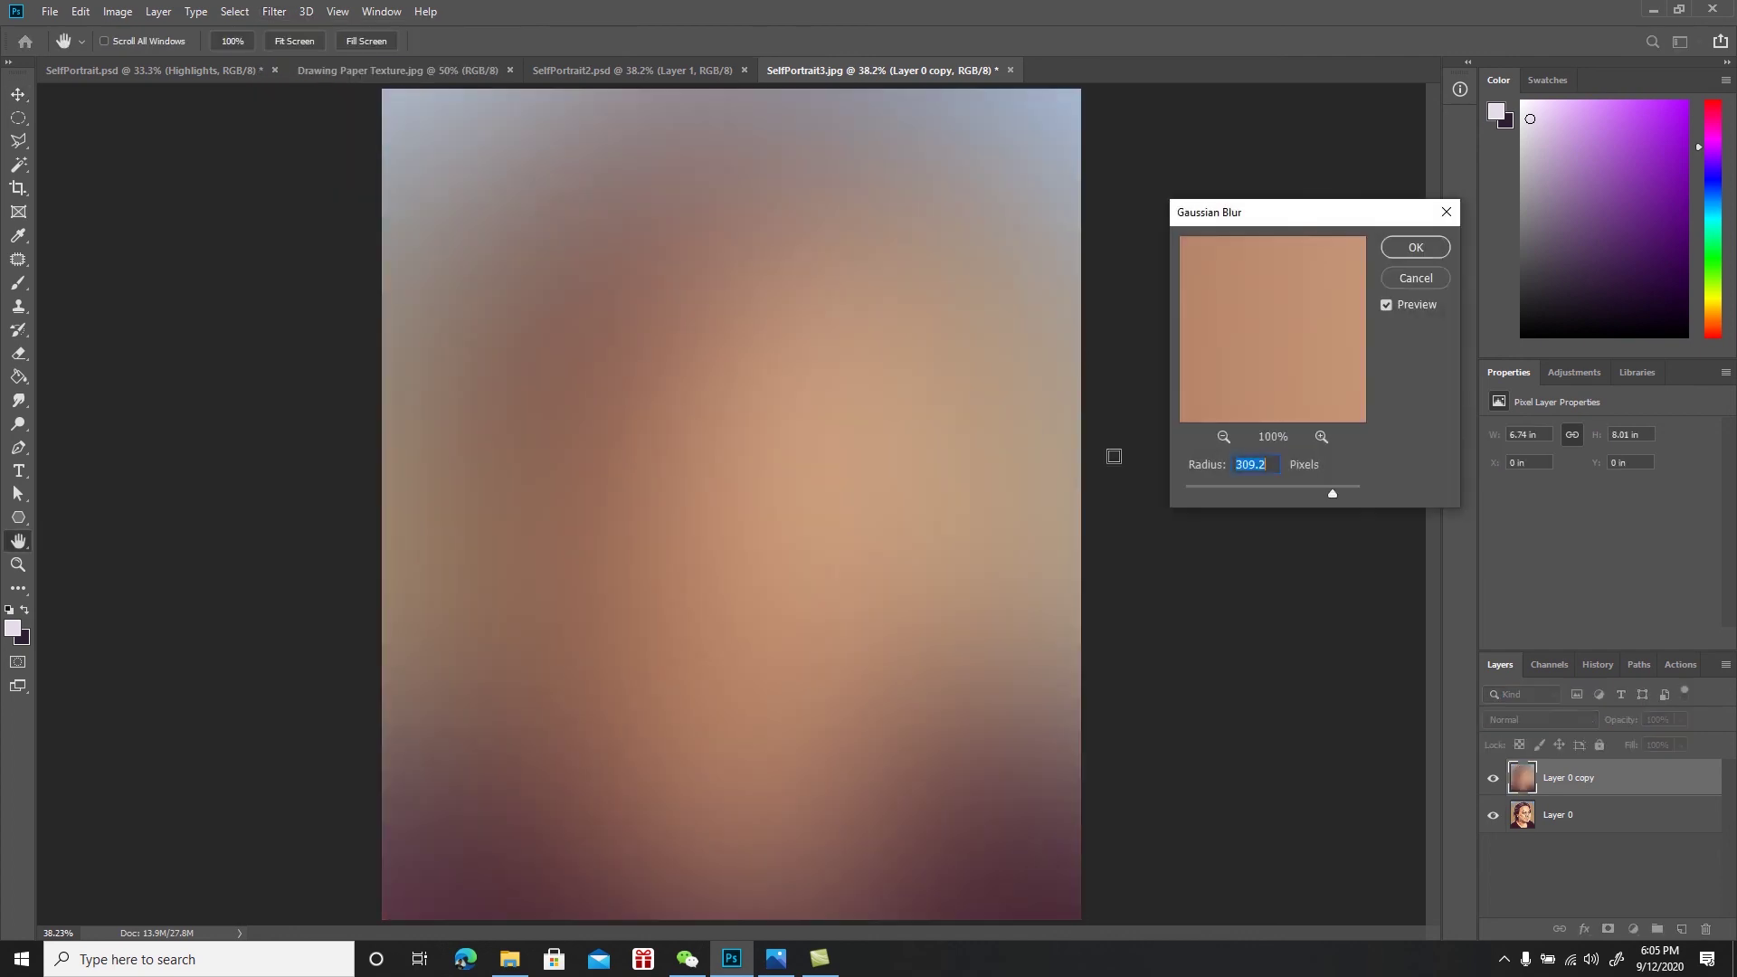
pyautogui.moveTo(1334, 494); pyautogui.dragTo(1270, 501)
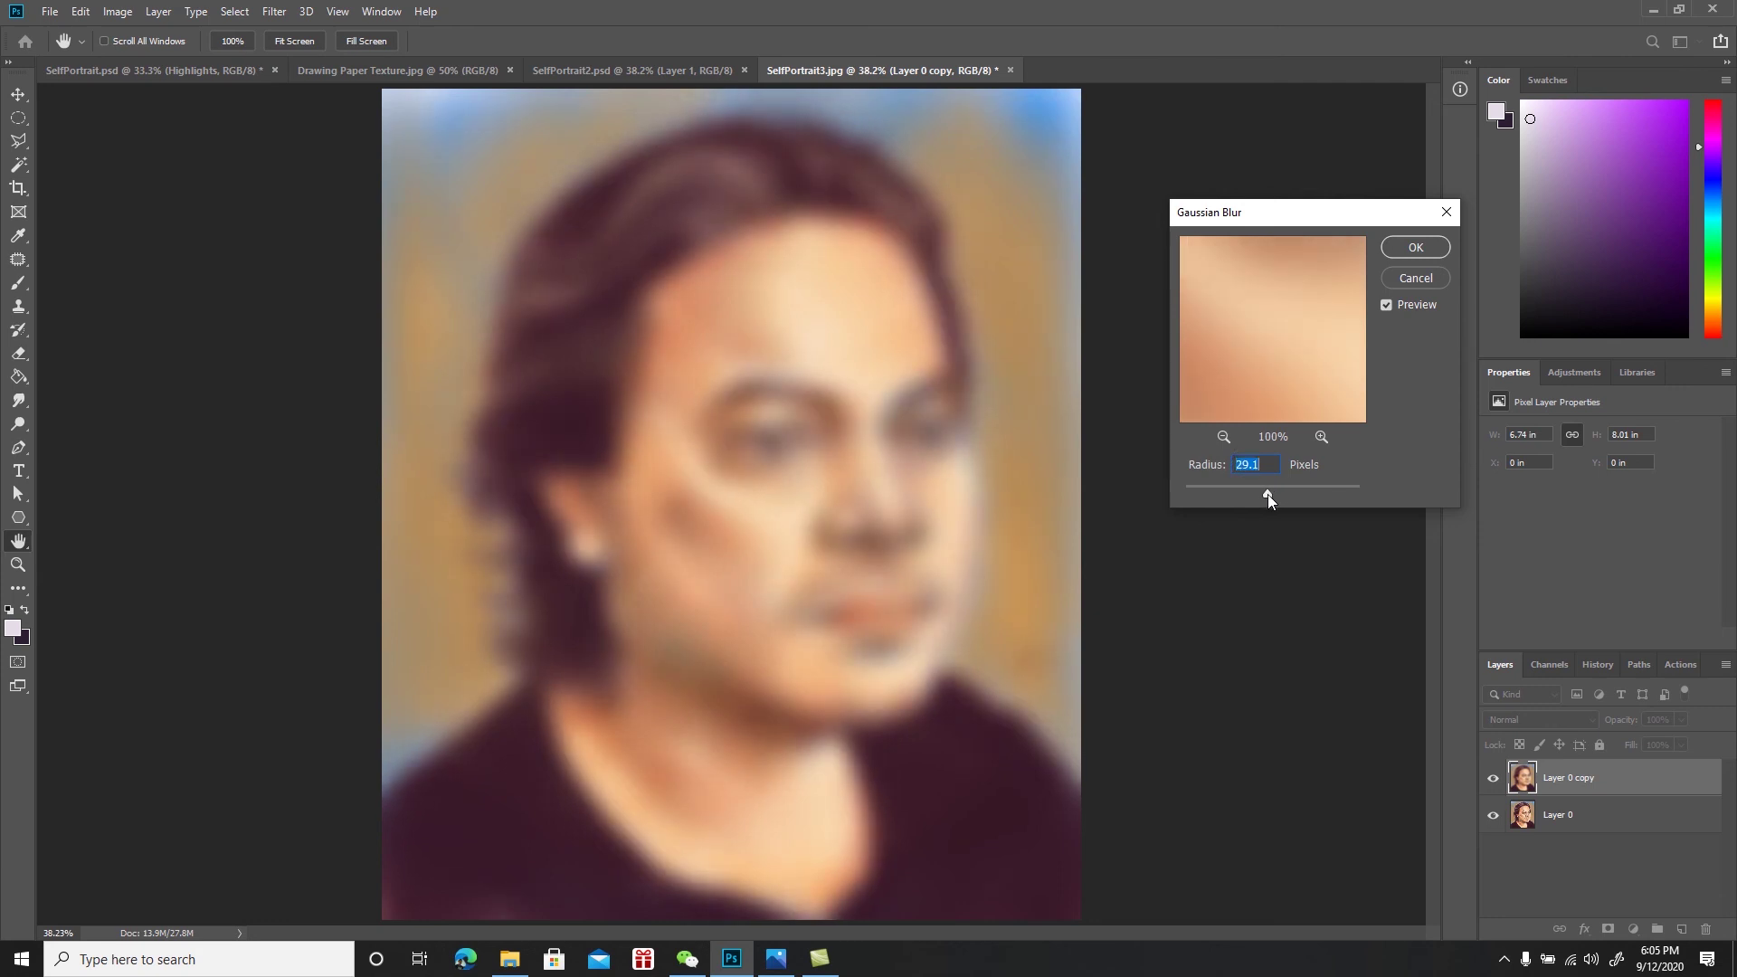
pyautogui.click(1434, 248)
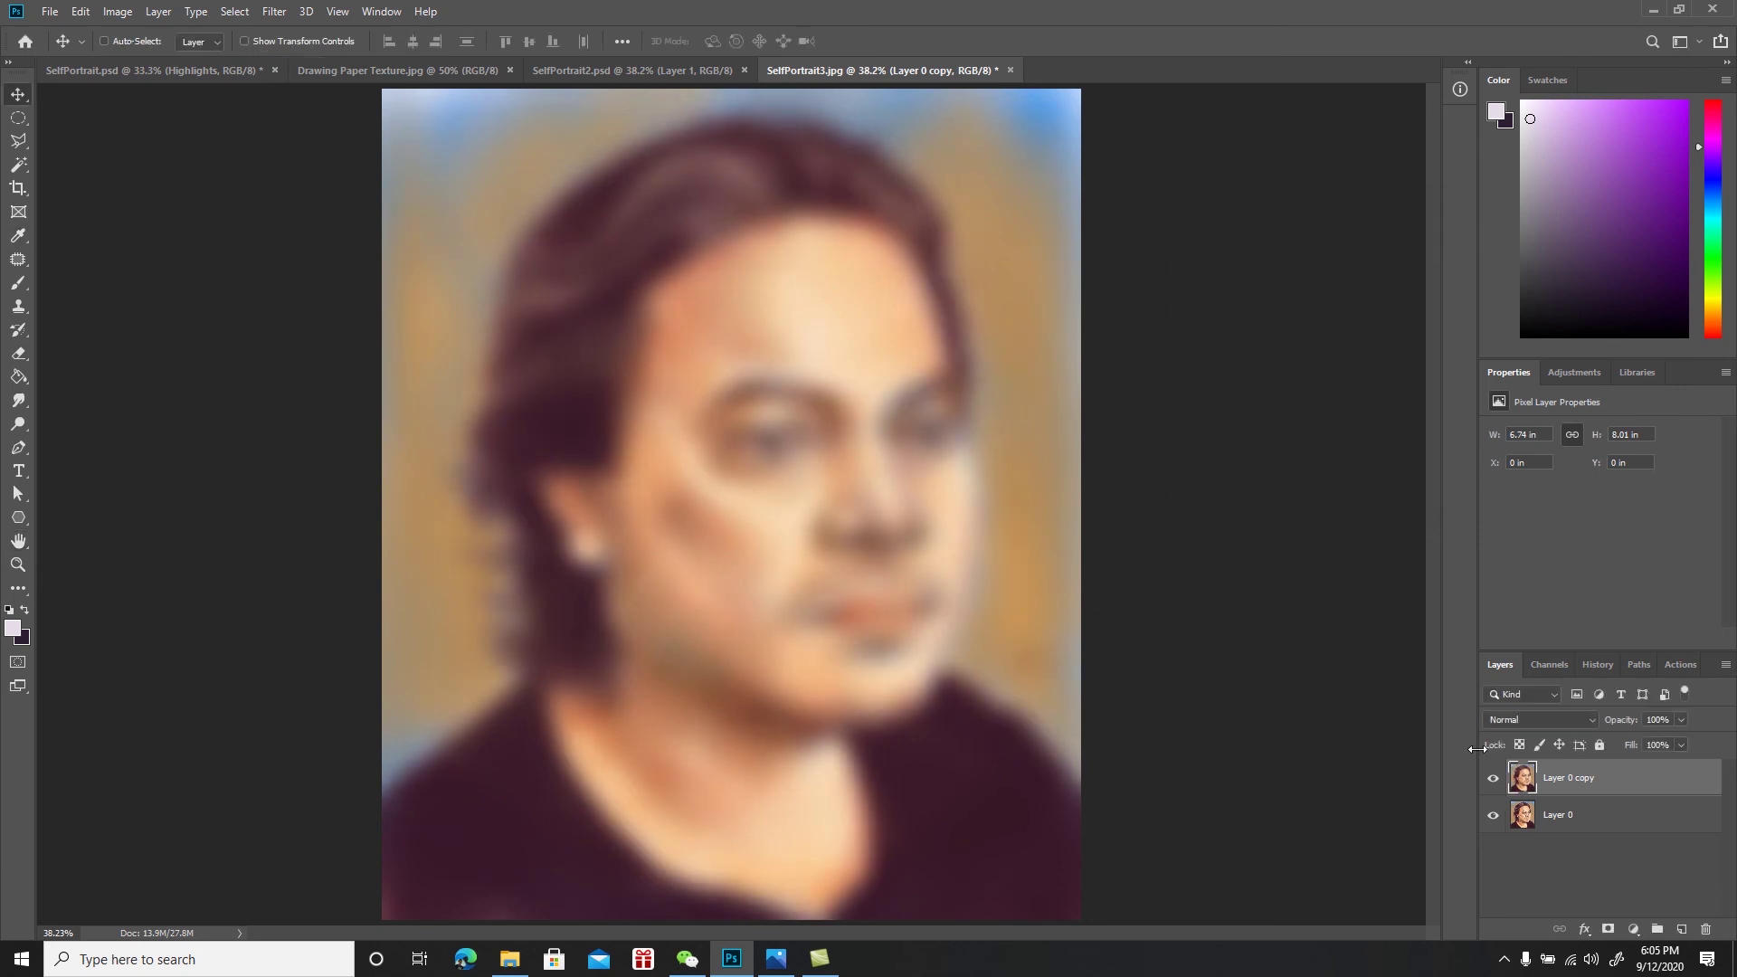
# Set the blurred Layer 0 copy to Screen blending with an opacity of about 30%
pyautogui.click(1587, 722)
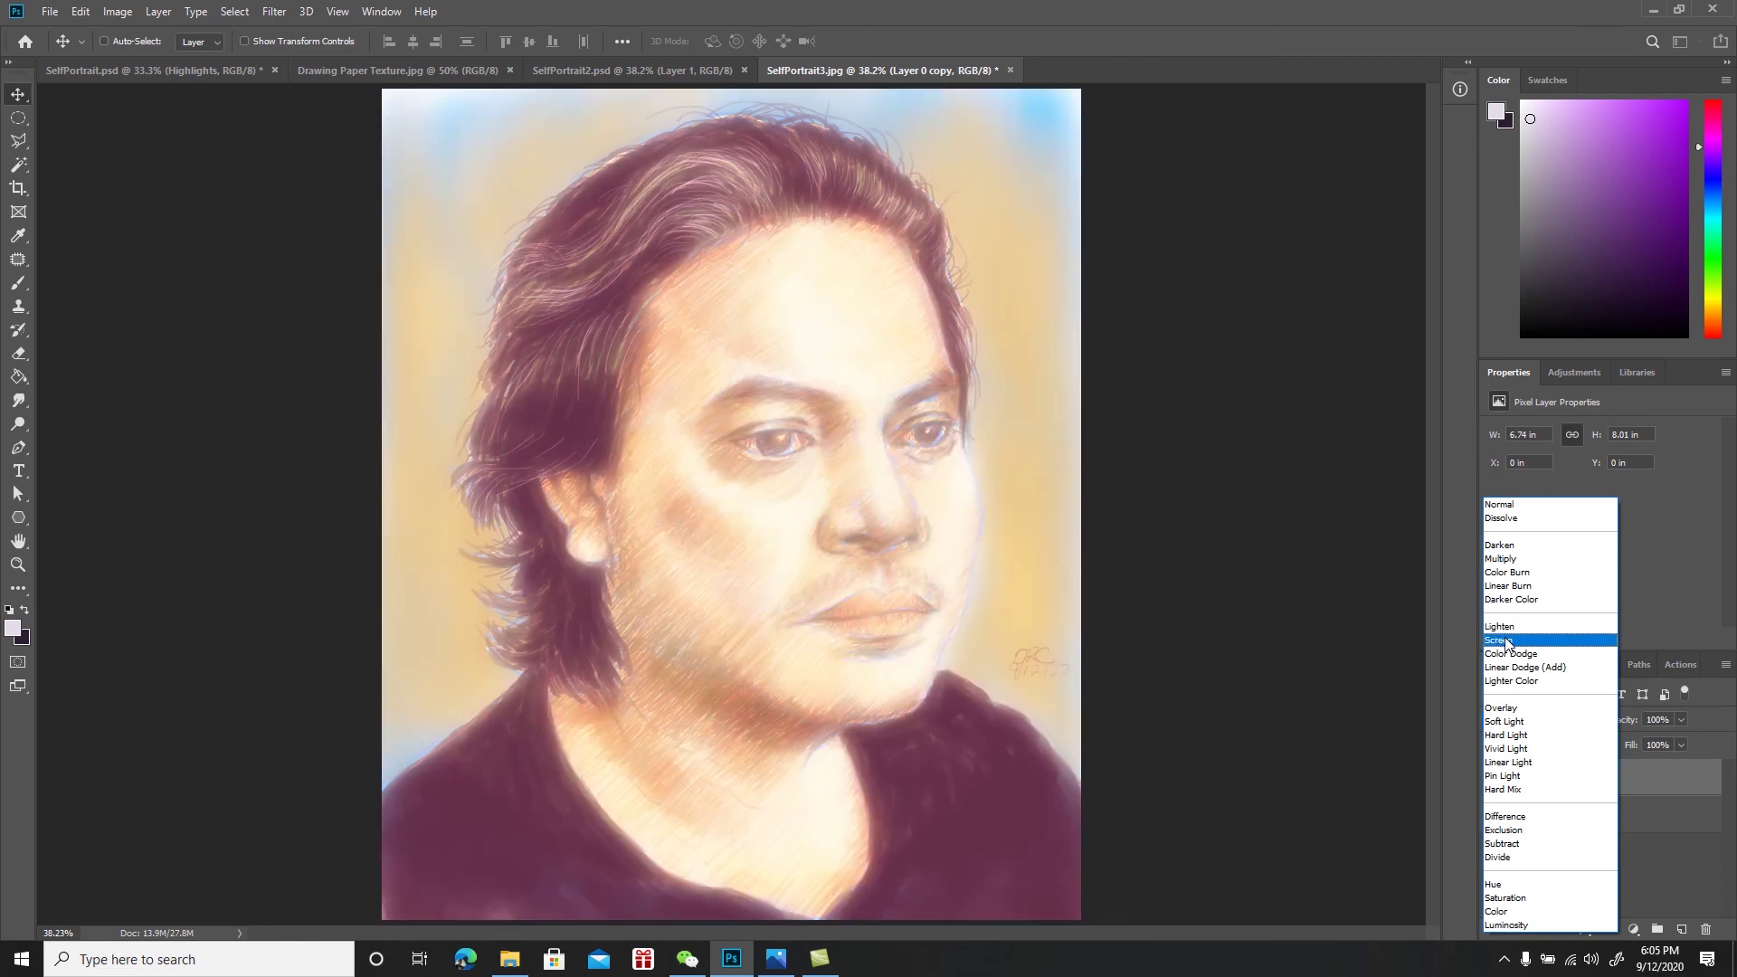
pyautogui.click(1506, 641)
pyautogui.click(1682, 720)
pyautogui.moveTo(1661, 737); pyautogui.dragTo(1629, 744)
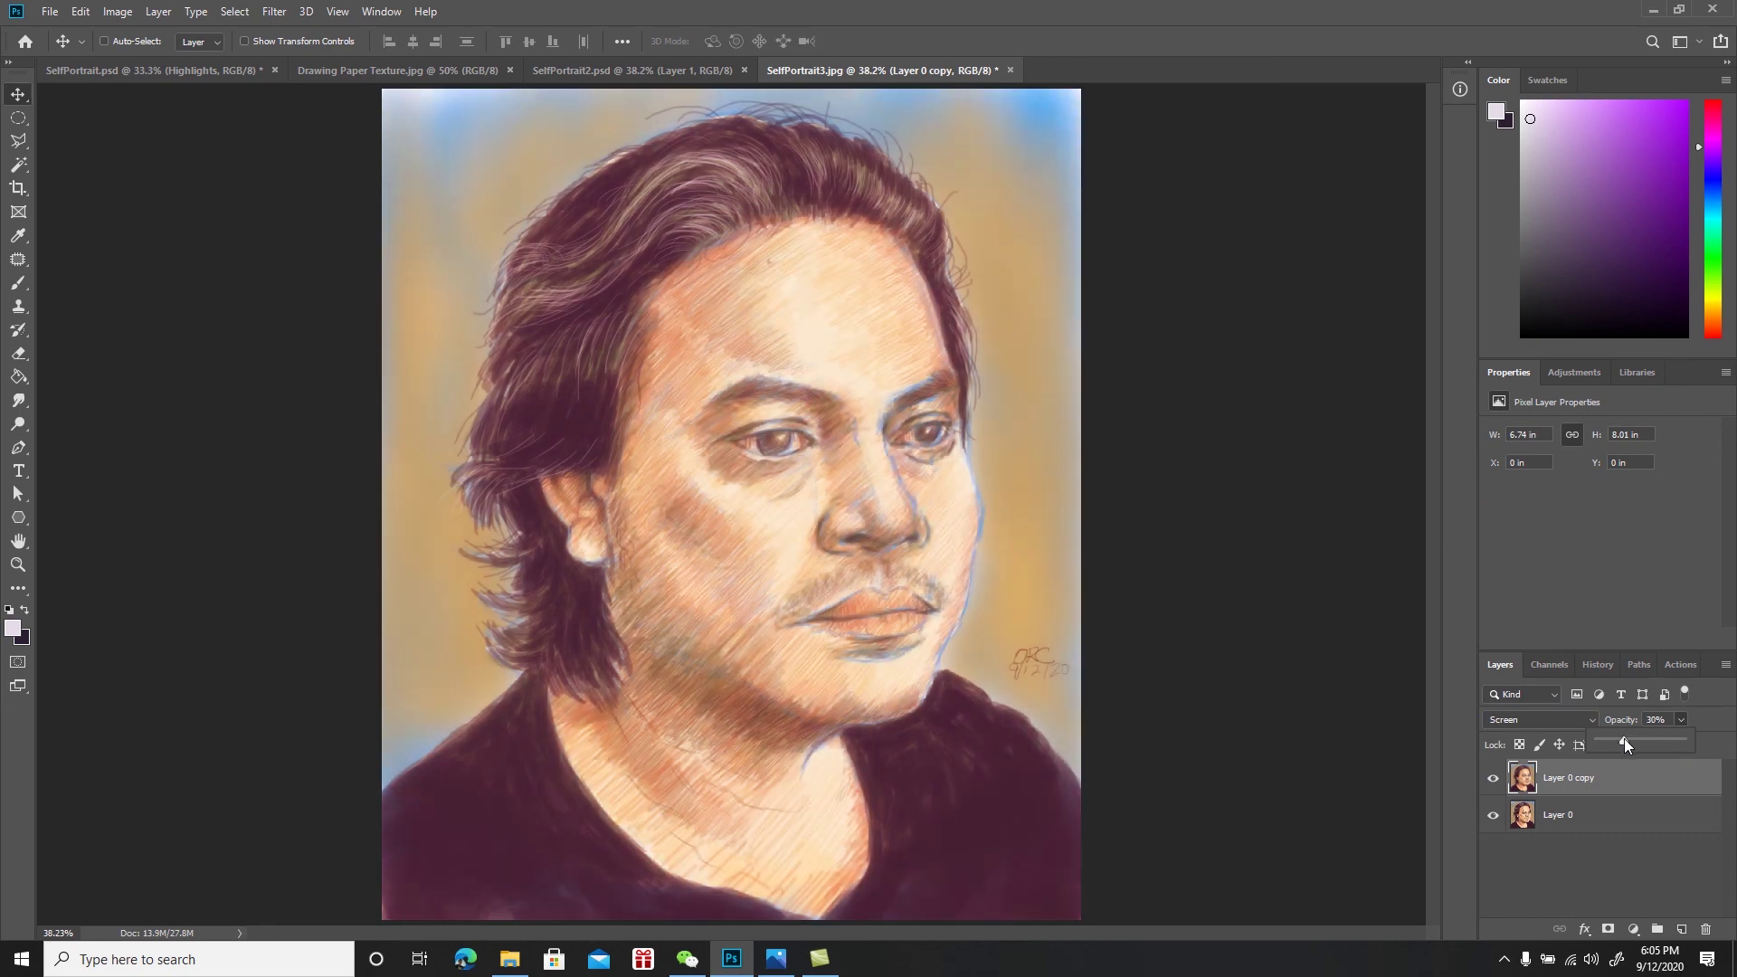
pyautogui.click(1593, 852)
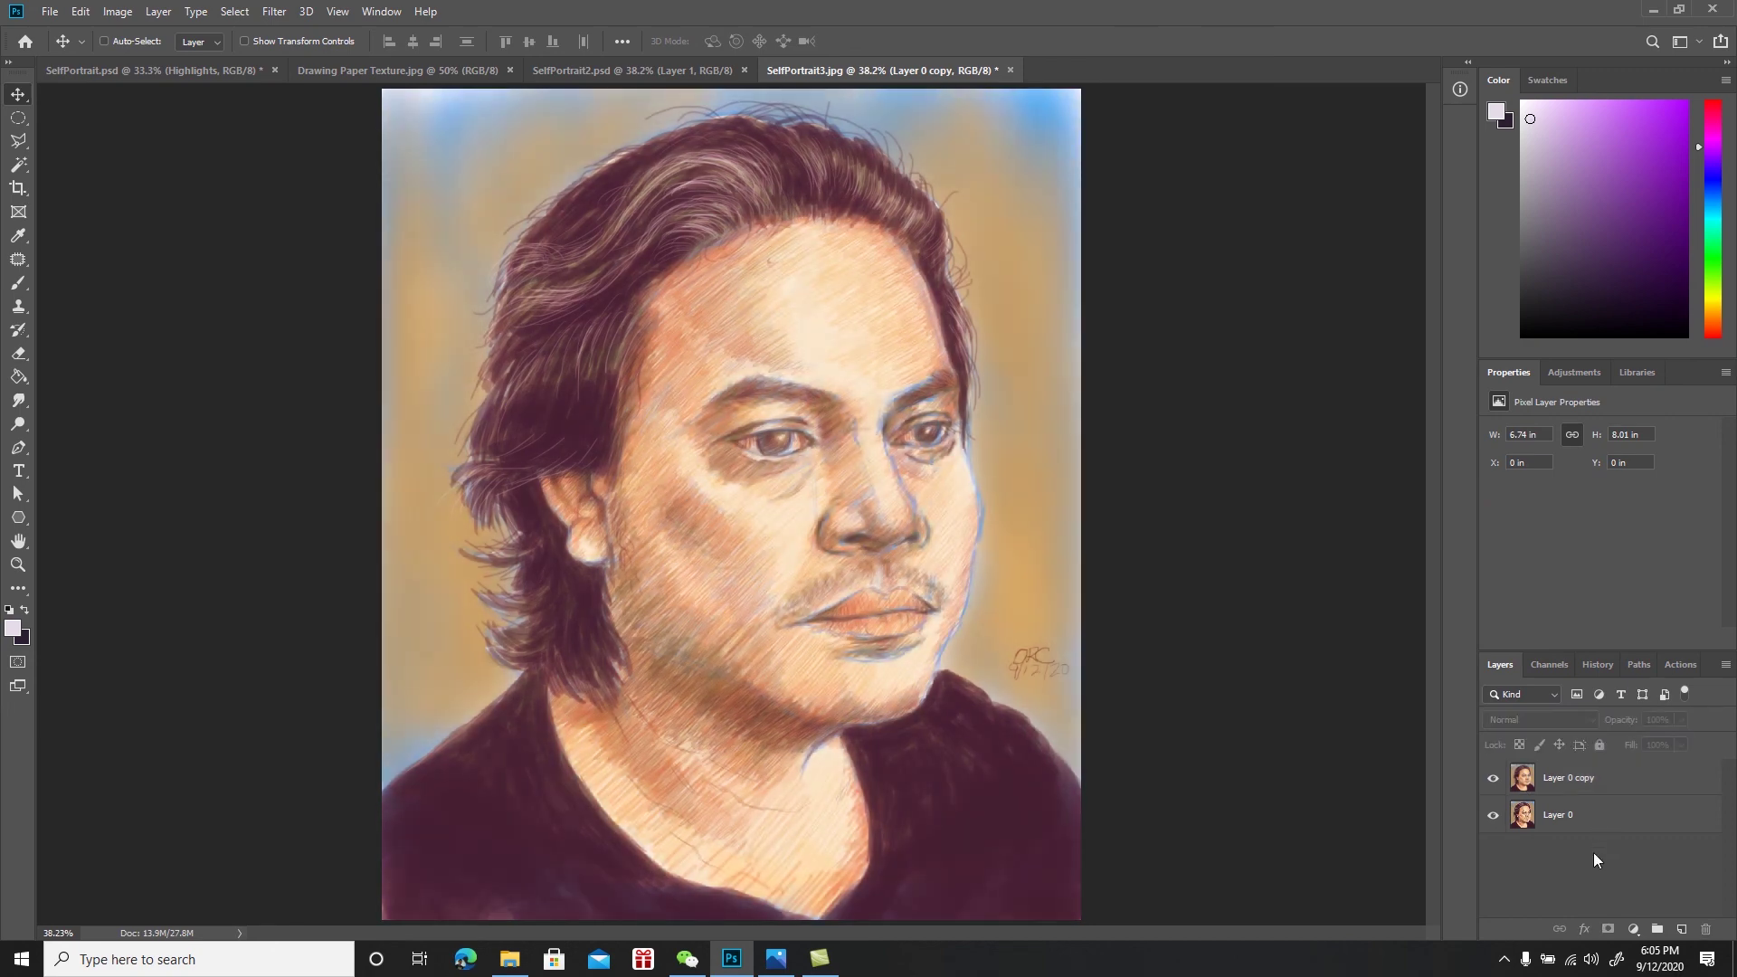
# Compare the image with and without the blurred Layer 0 copy and reduce that layer's opacity to about 22%
pyautogui.click(1493, 779)
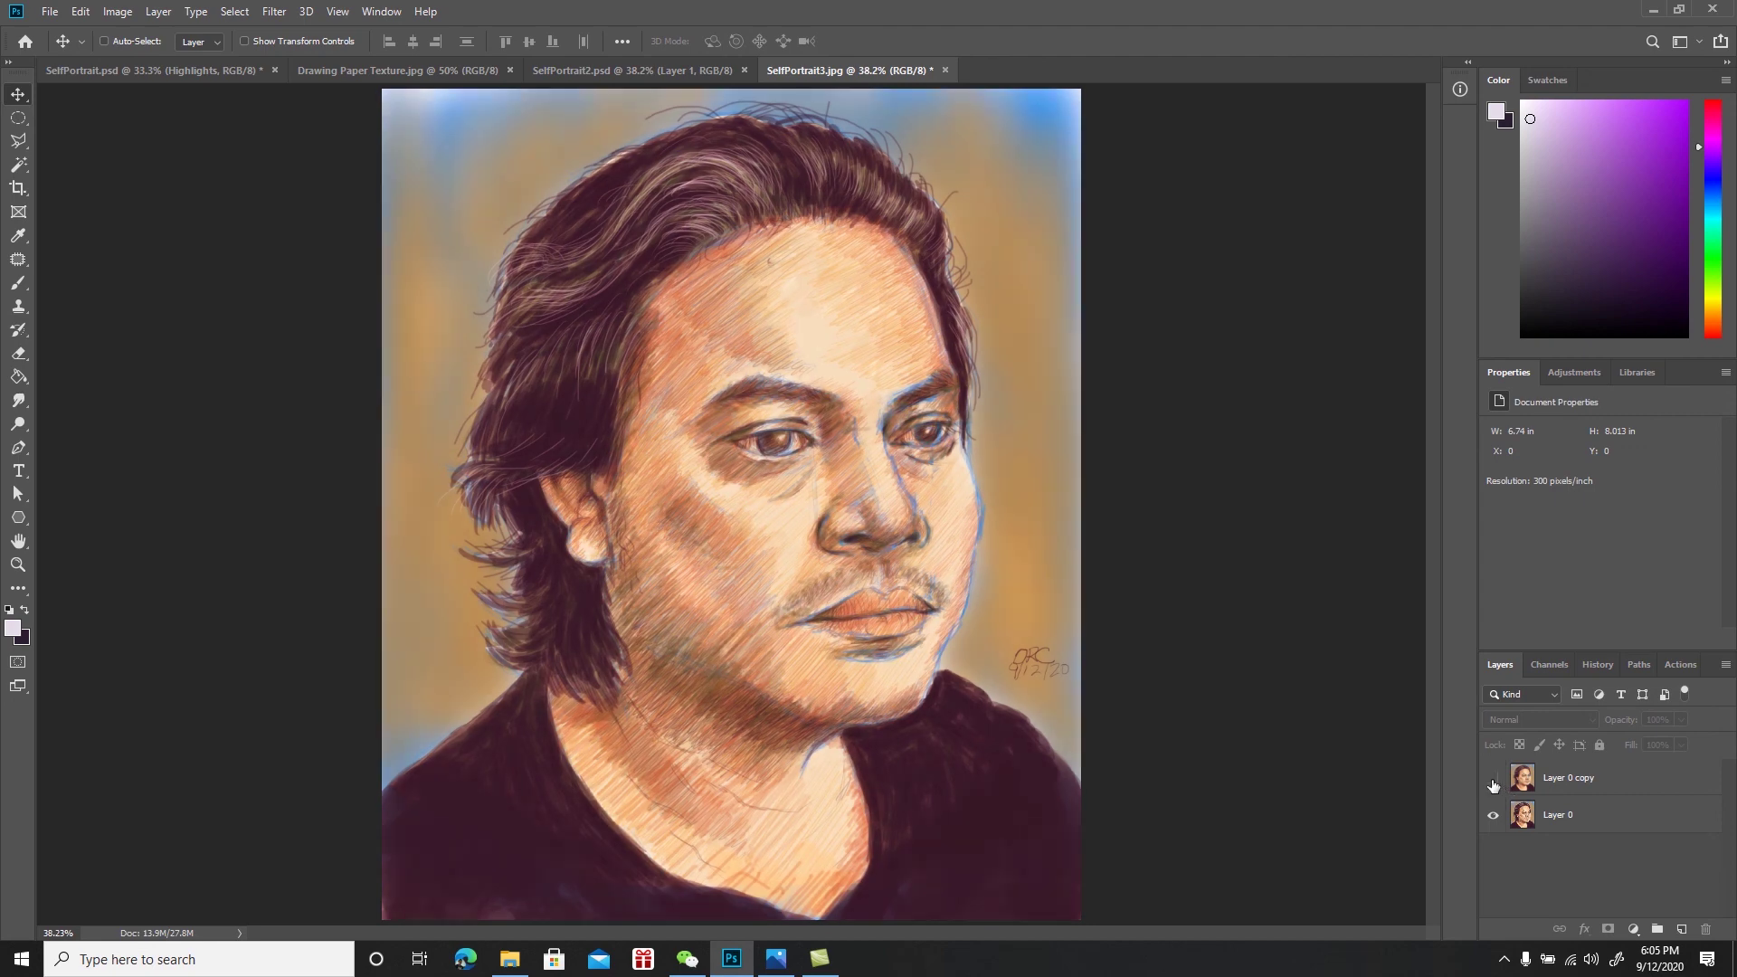
pyautogui.click(1493, 780)
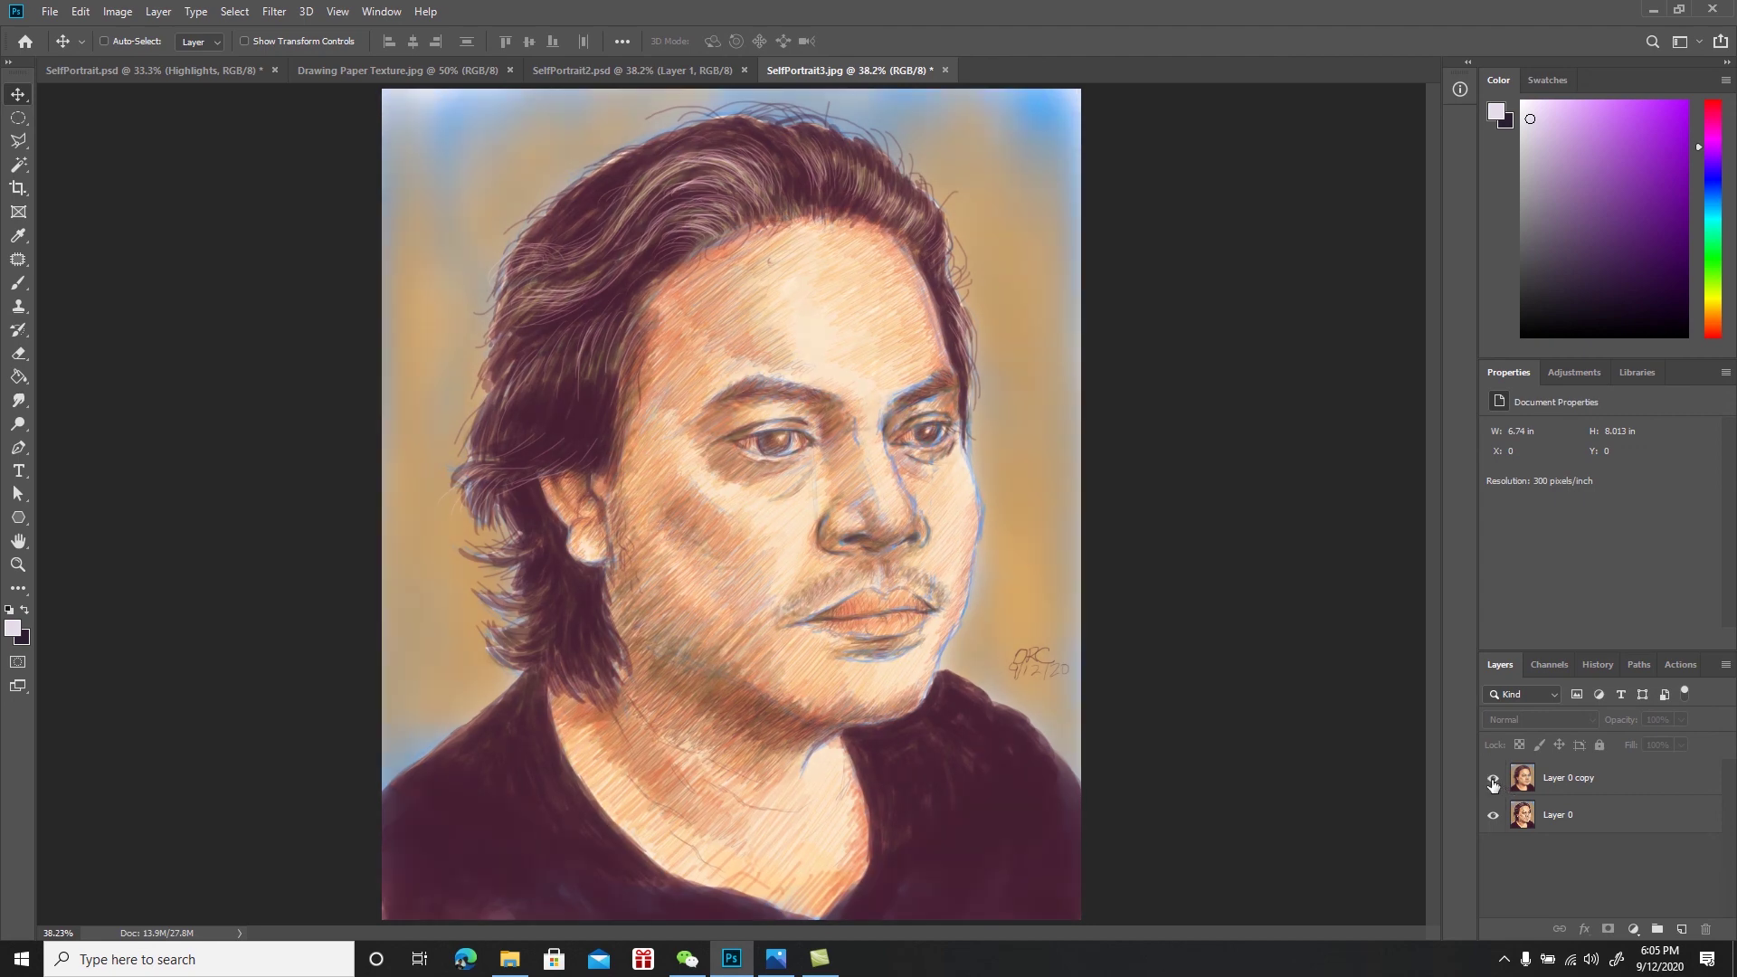
pyautogui.click(1493, 780)
pyautogui.click(1493, 780)
pyautogui.click(1620, 768)
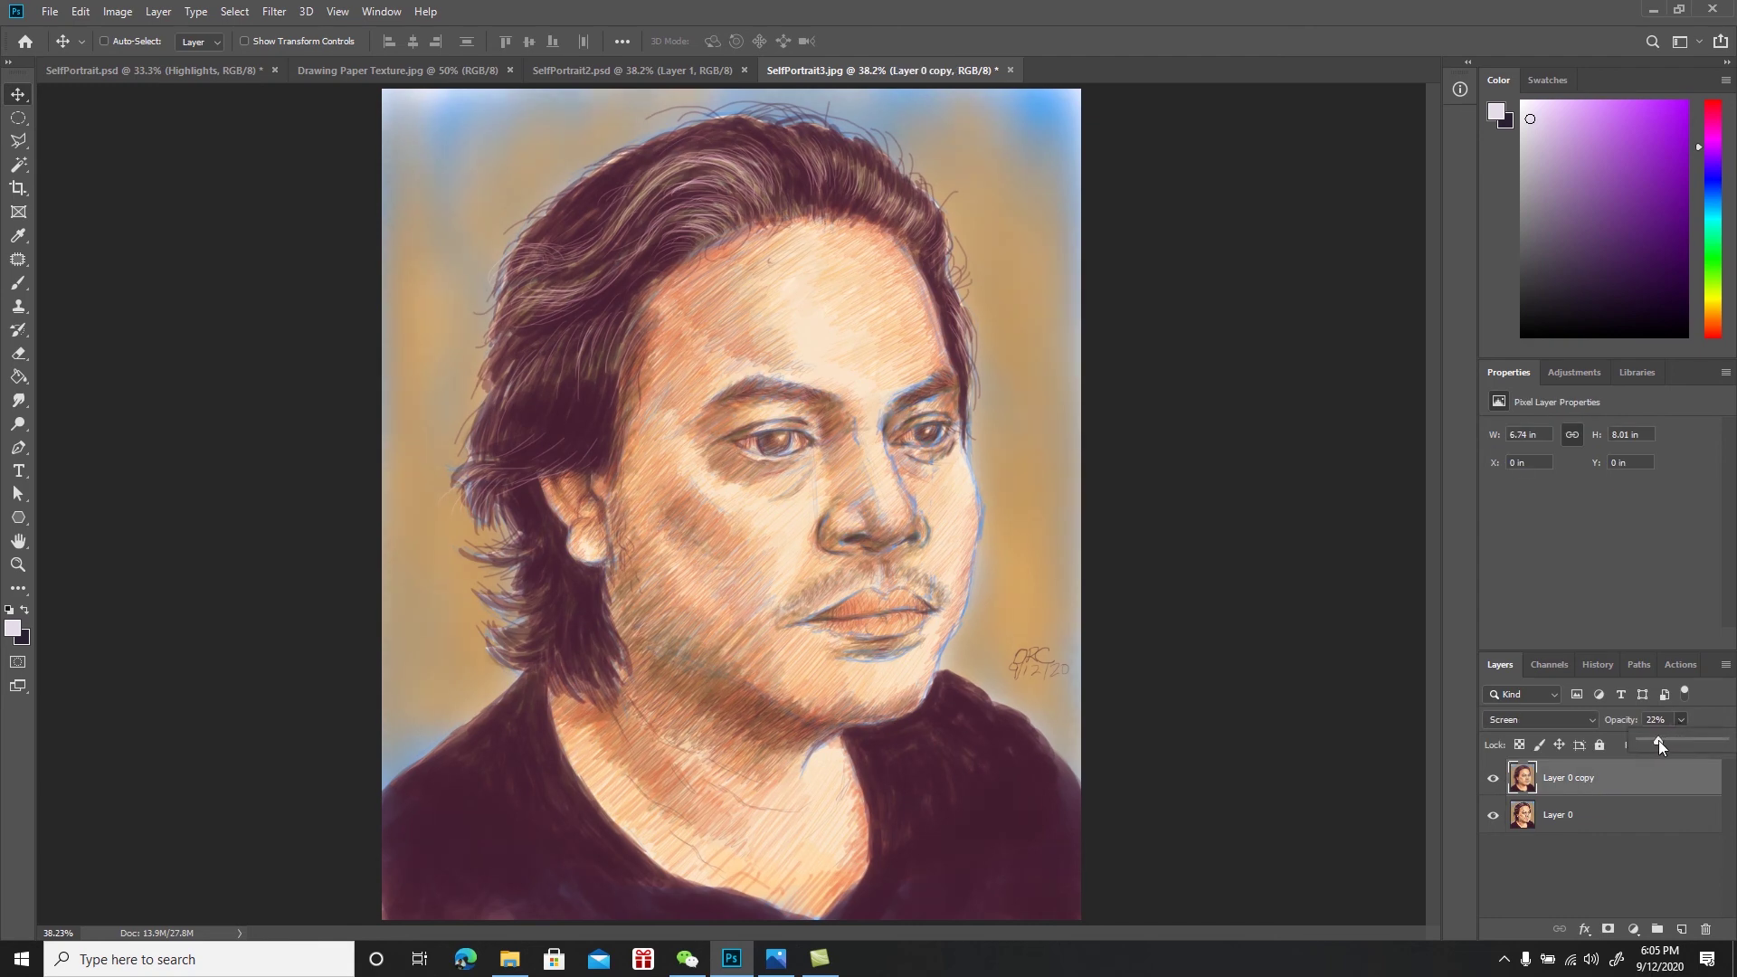
pyautogui.click(1664, 882)
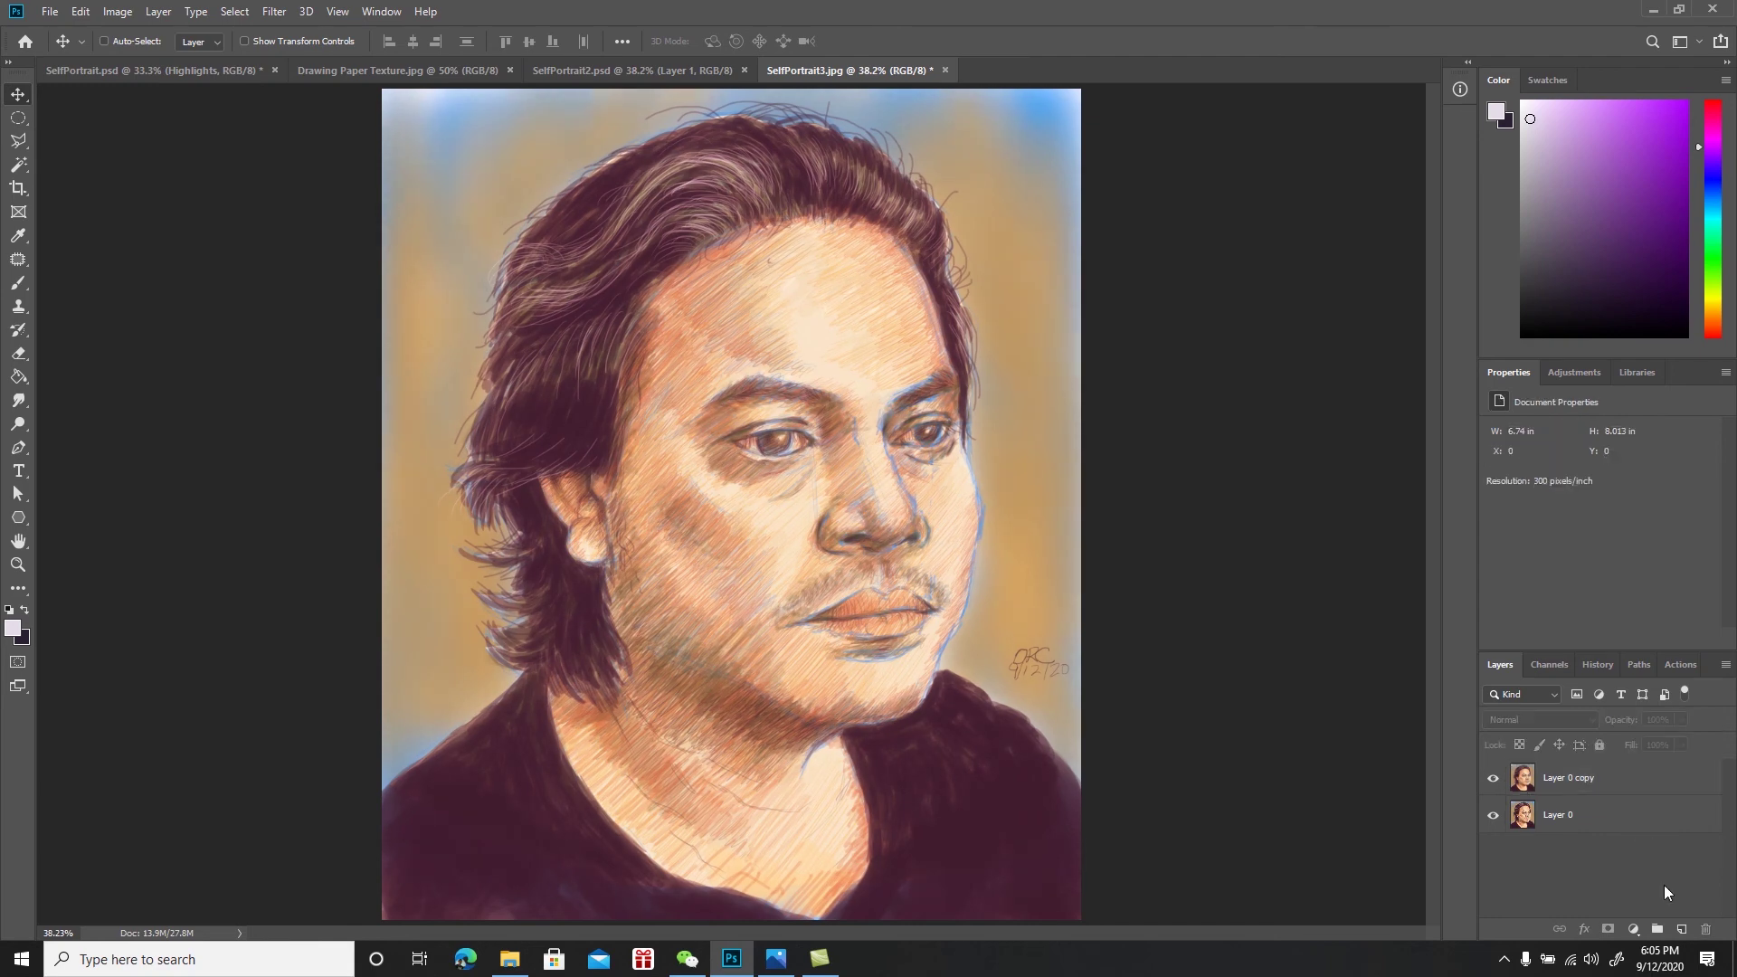
# Add a new layer, select an ellipse nearly filling the canvas, invert the selection, and swap the foreground and background colours
pyautogui.click(1679, 927)
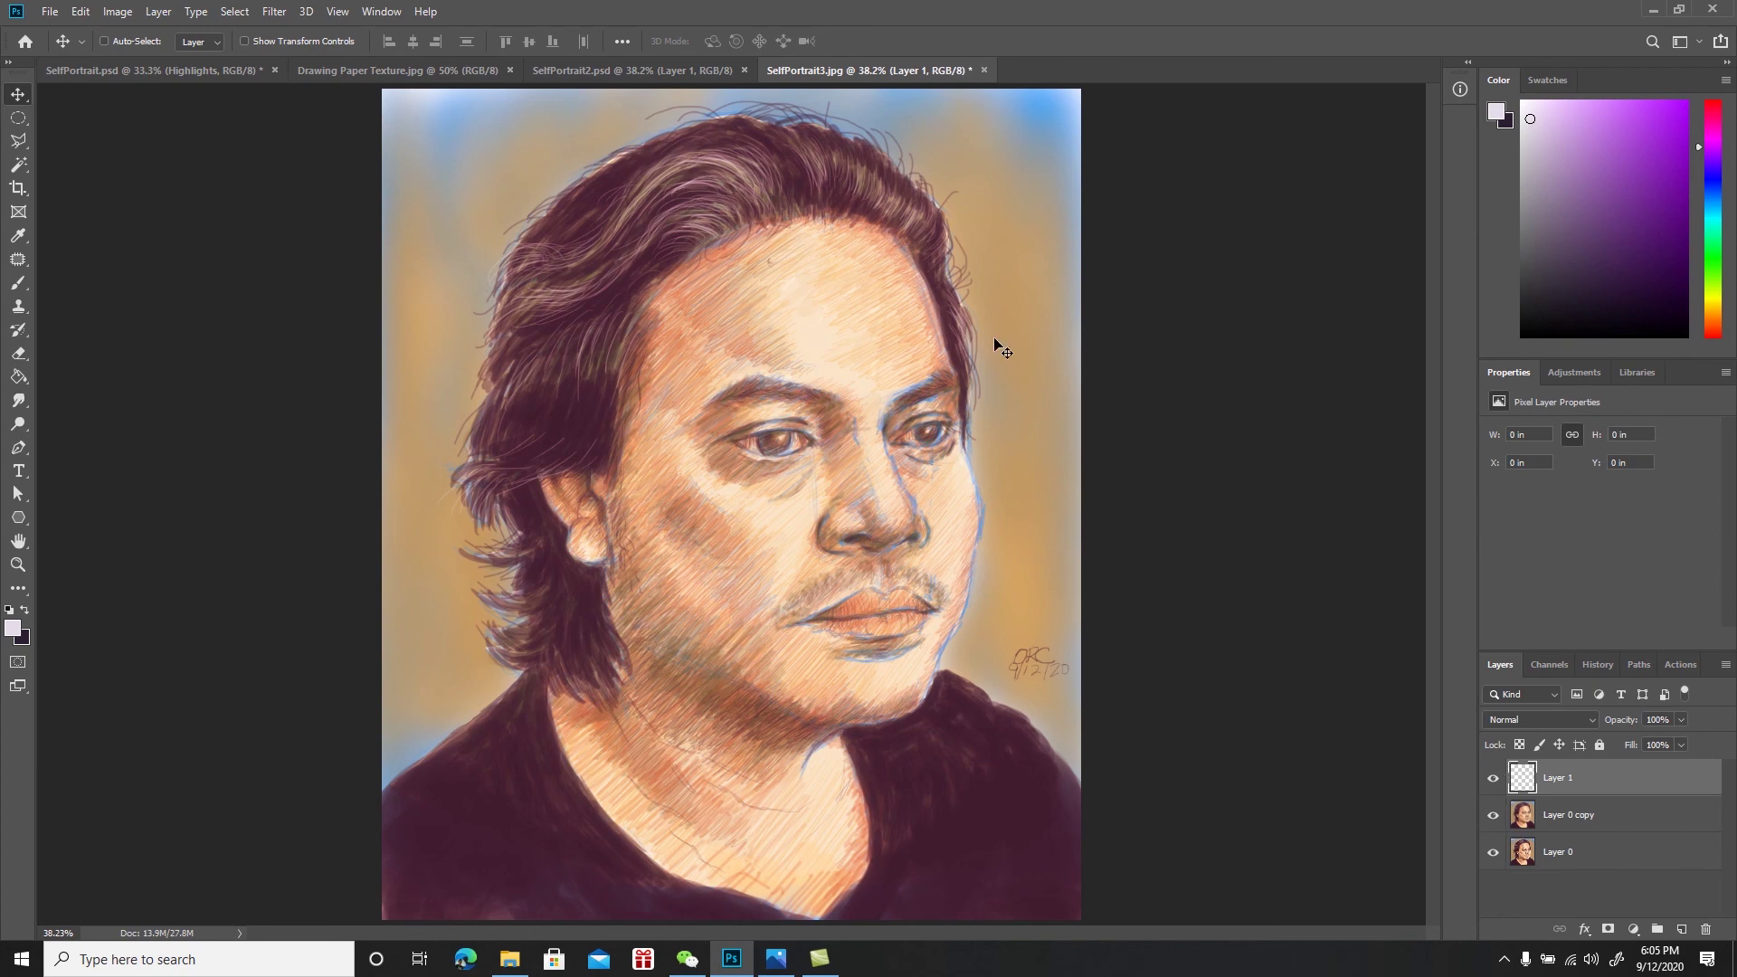
pyautogui.hotkey('ctrl', '-')
pyautogui.press('m')
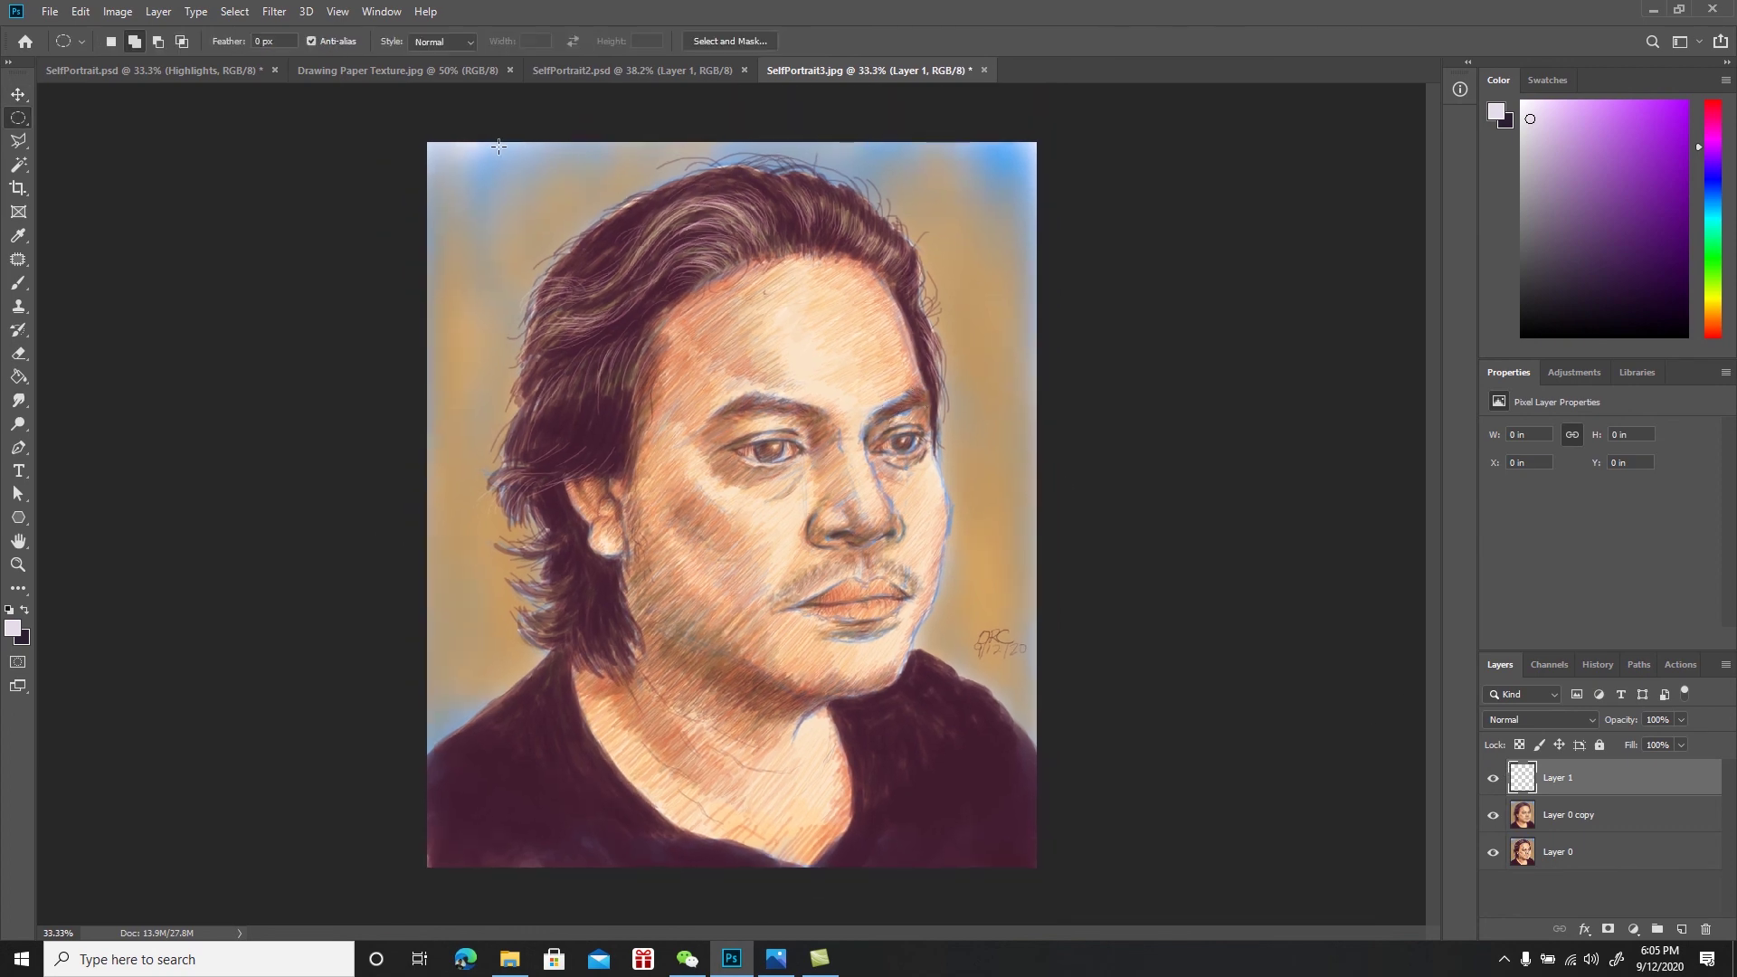
pyautogui.moveTo(444, 155); pyautogui.dragTo(1023, 852)
pyautogui.hotkey('ctrl', 'shift', 'i')
pyautogui.press('x')
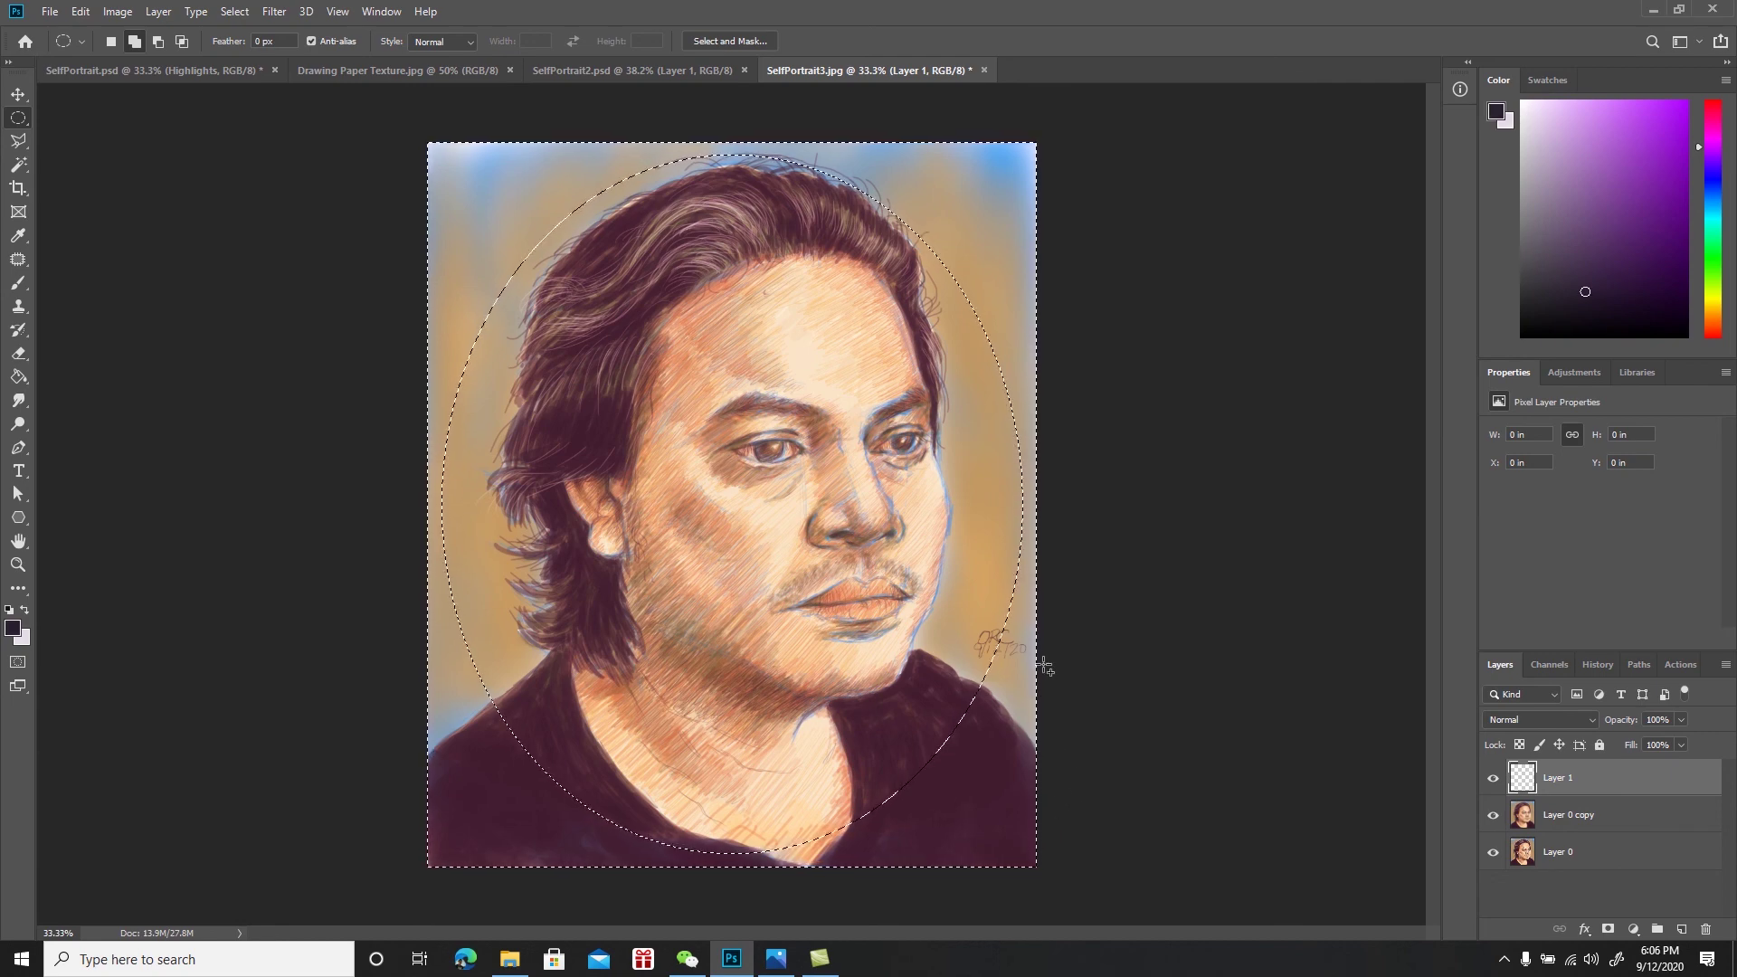
# Fill the area outside the ellipse on Layer 1 with a near-black purple and deselect it
pyautogui.press('g')
pyautogui.click(1017, 371)
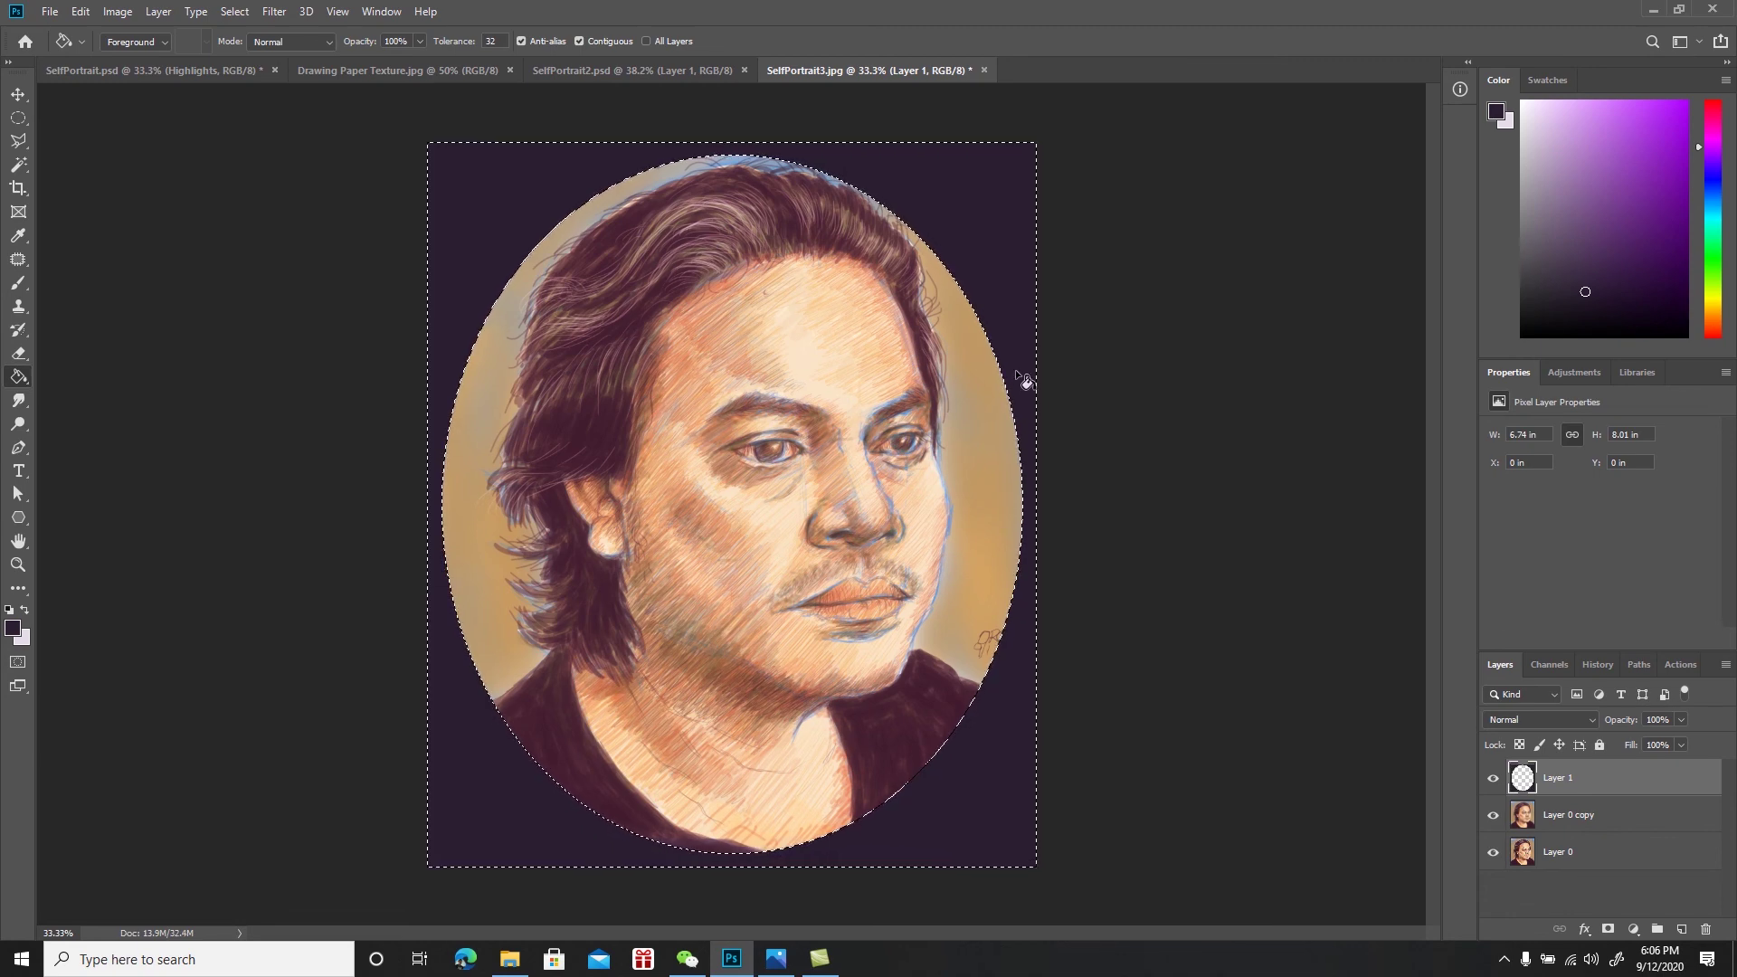
pyautogui.hotkey('ctrl', 'z')
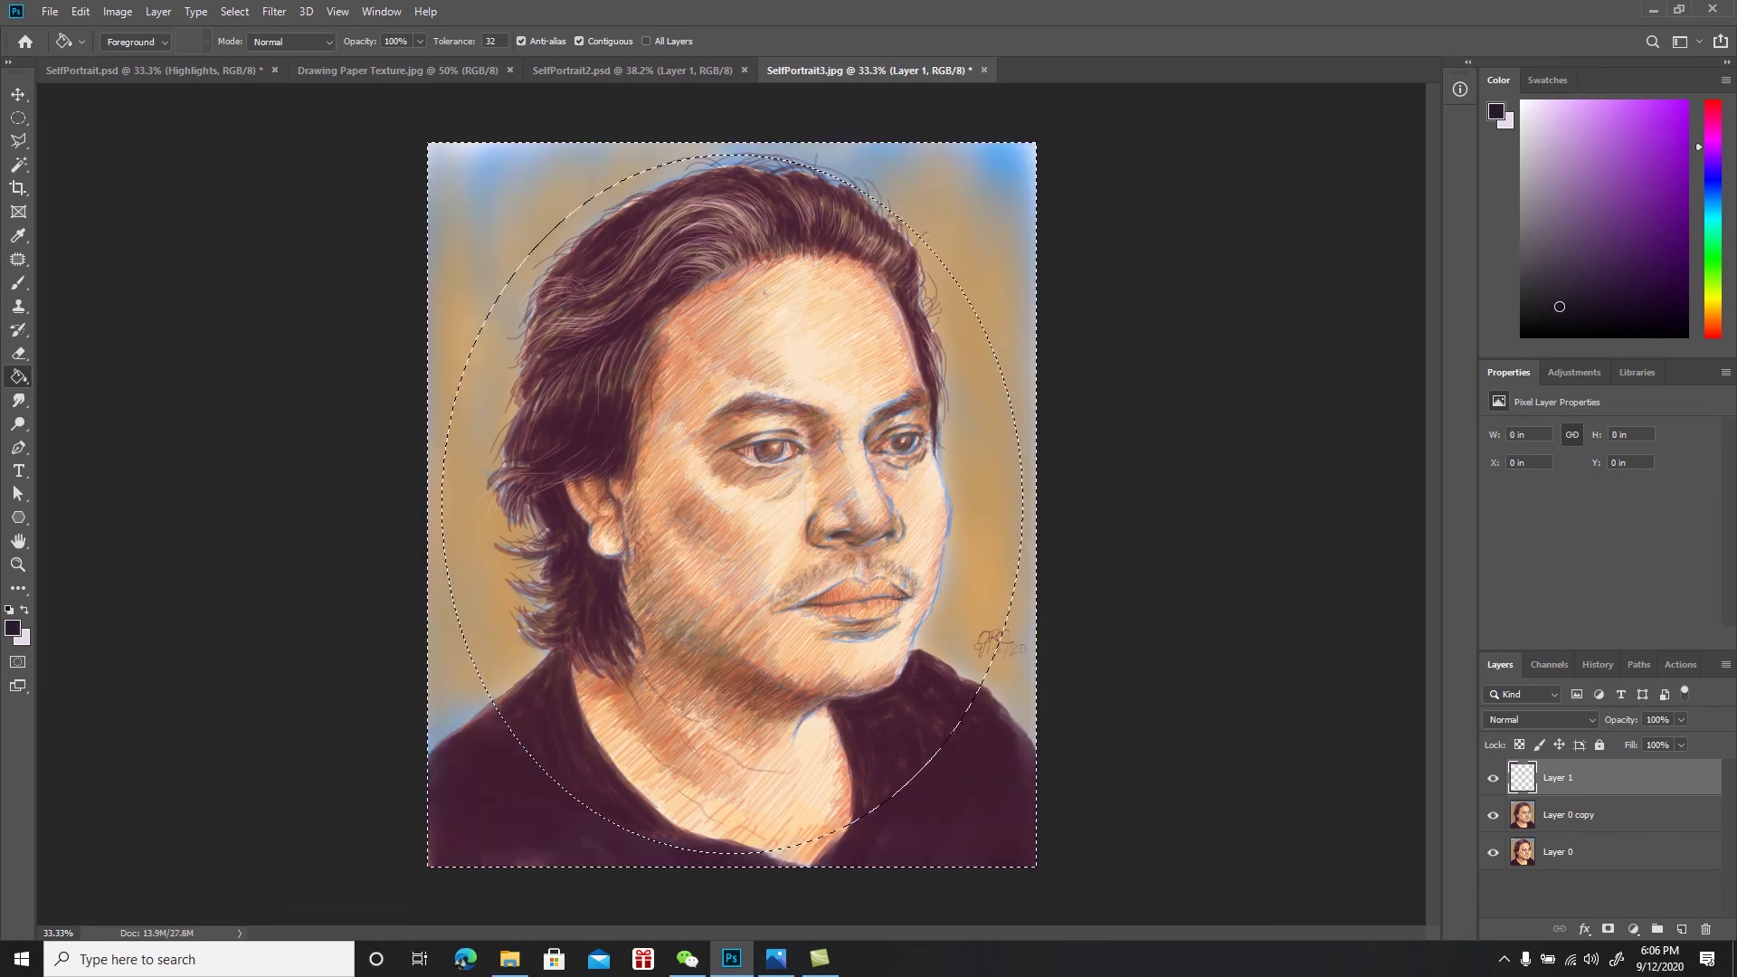
pyautogui.click(999, 273)
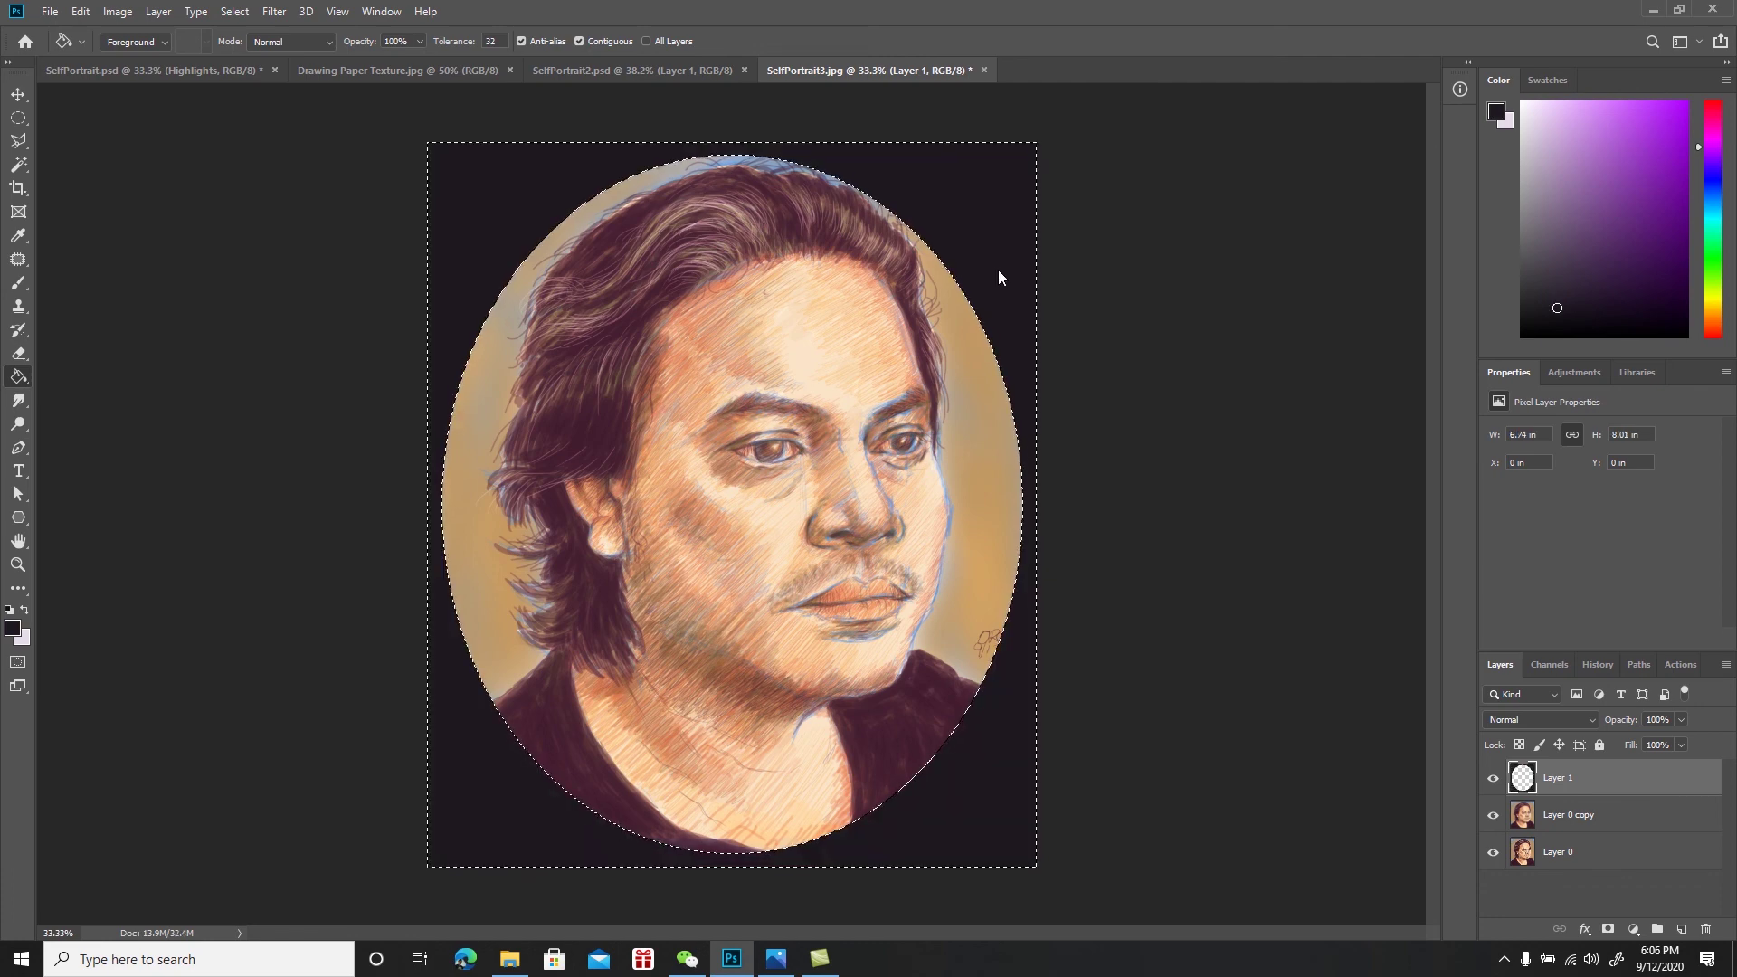
pyautogui.hotkey('ctrl', 'd')
pyautogui.press('v')
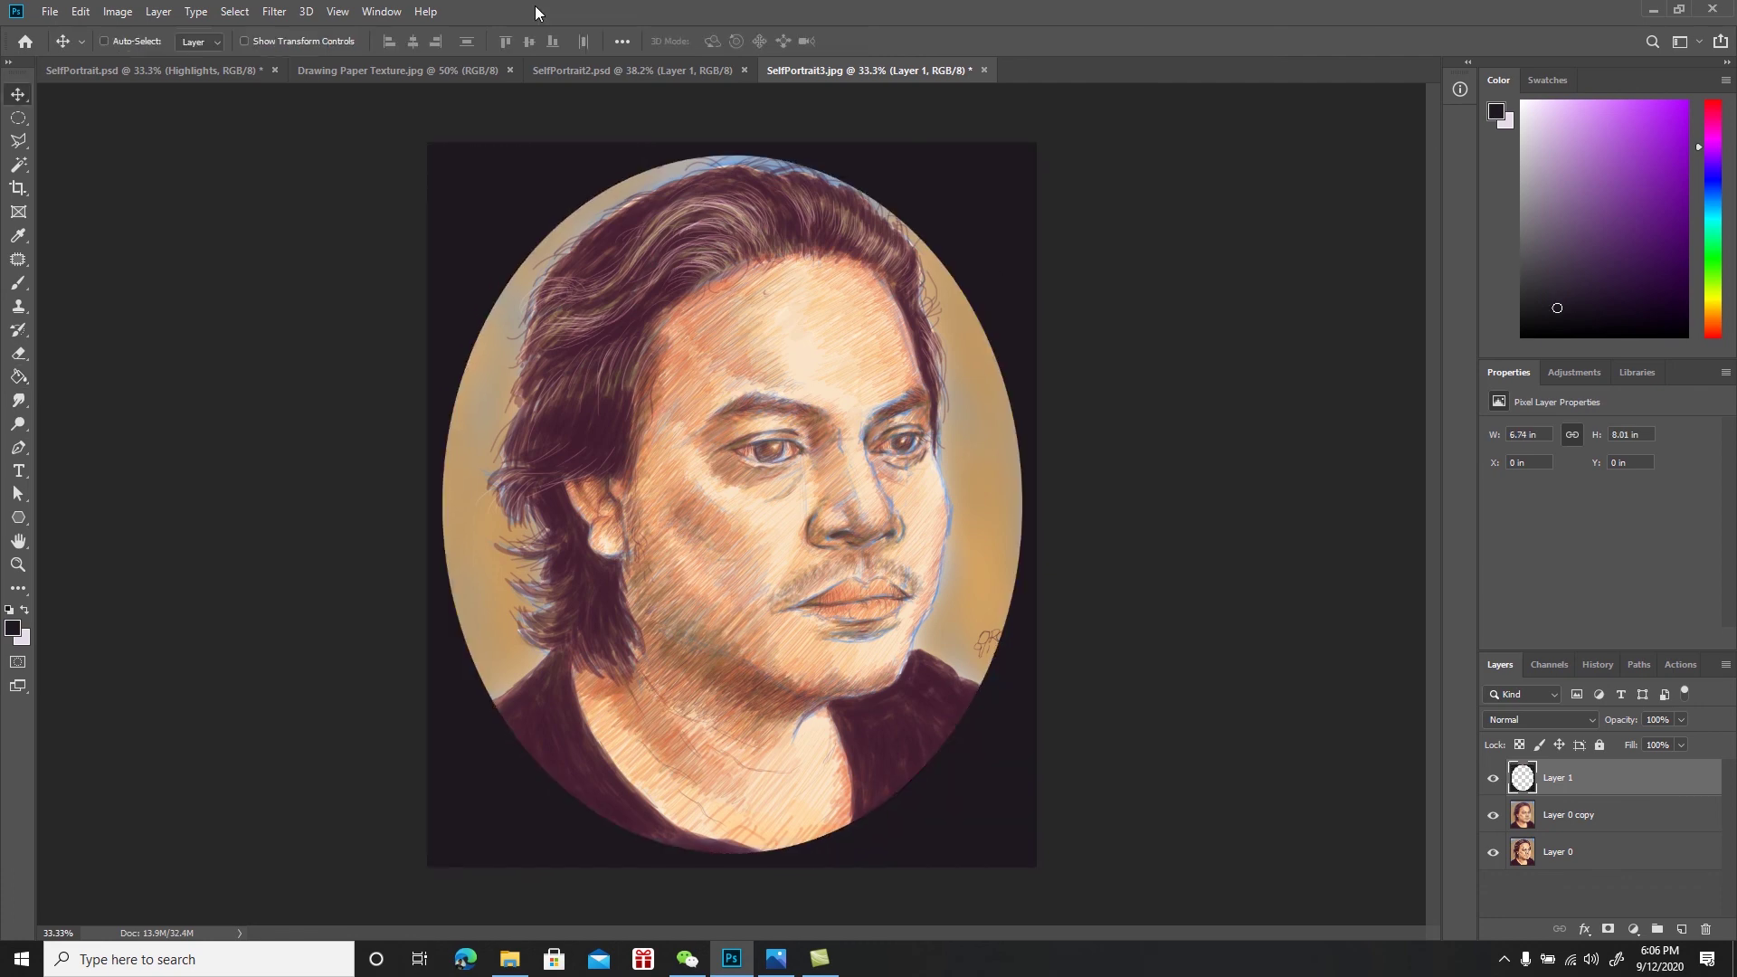
# Soften the dark oval frame on Layer 1 into a vignette with a 190.6-pixel Gaussian Blur, comparing the preview on and off
pyautogui.click(275, 12)
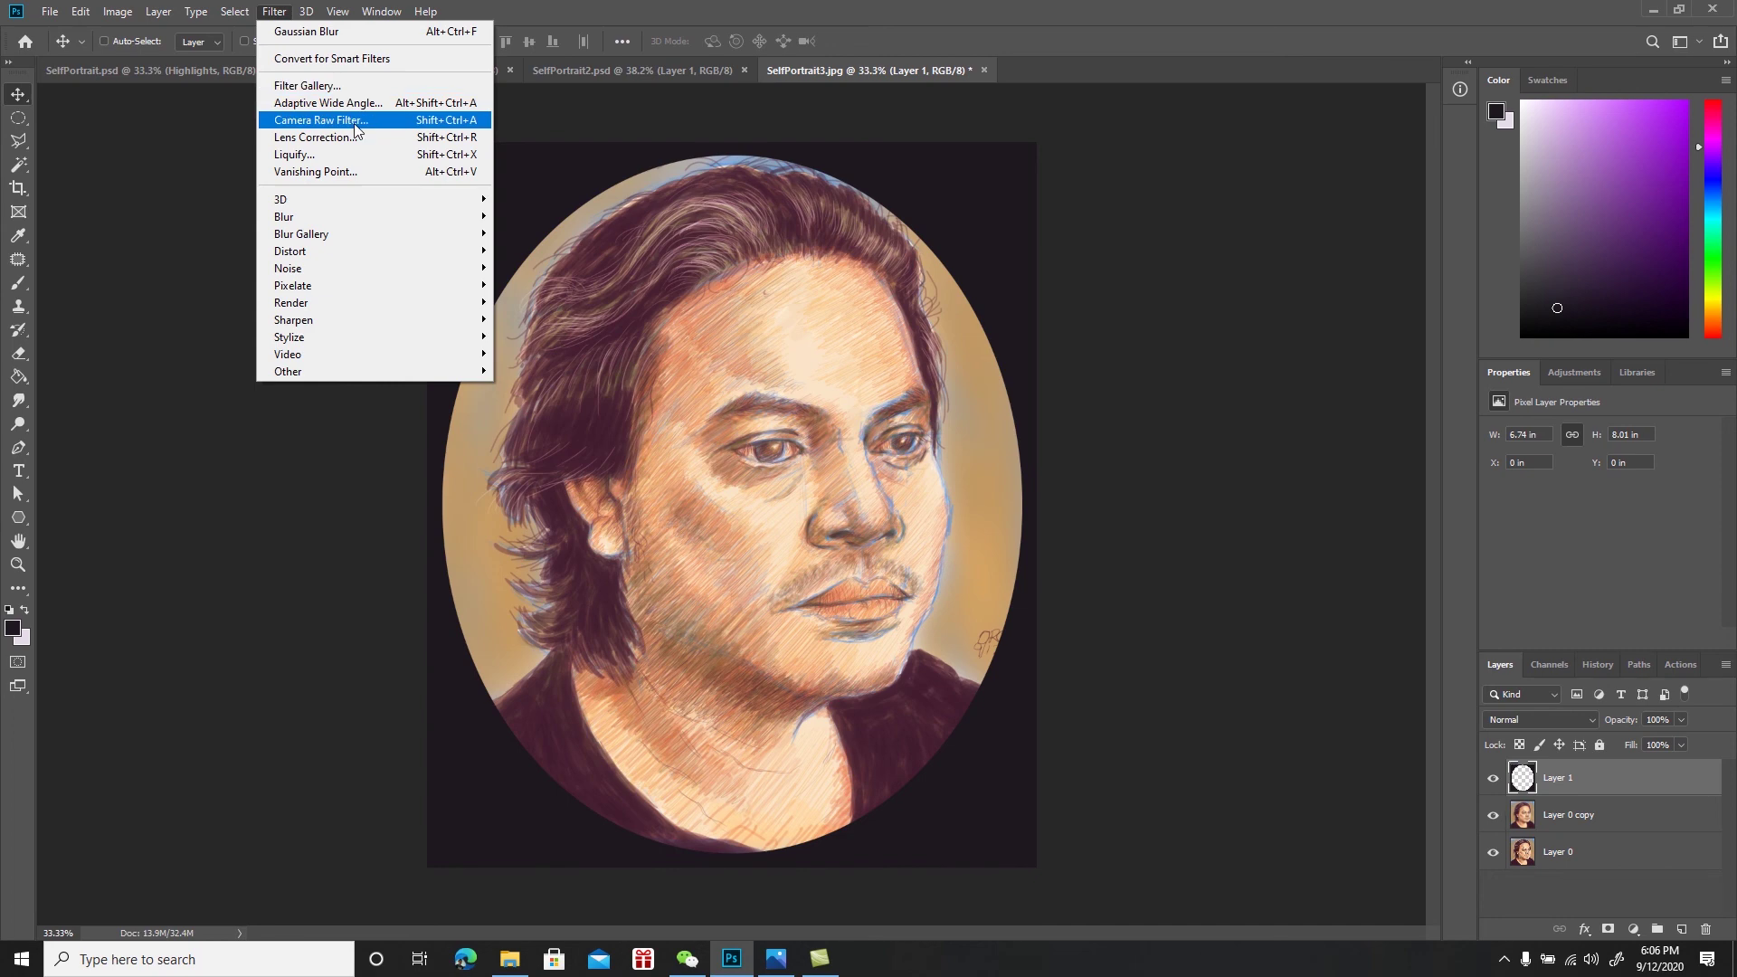
pyautogui.moveTo(423, 228)
pyautogui.click(533, 285)
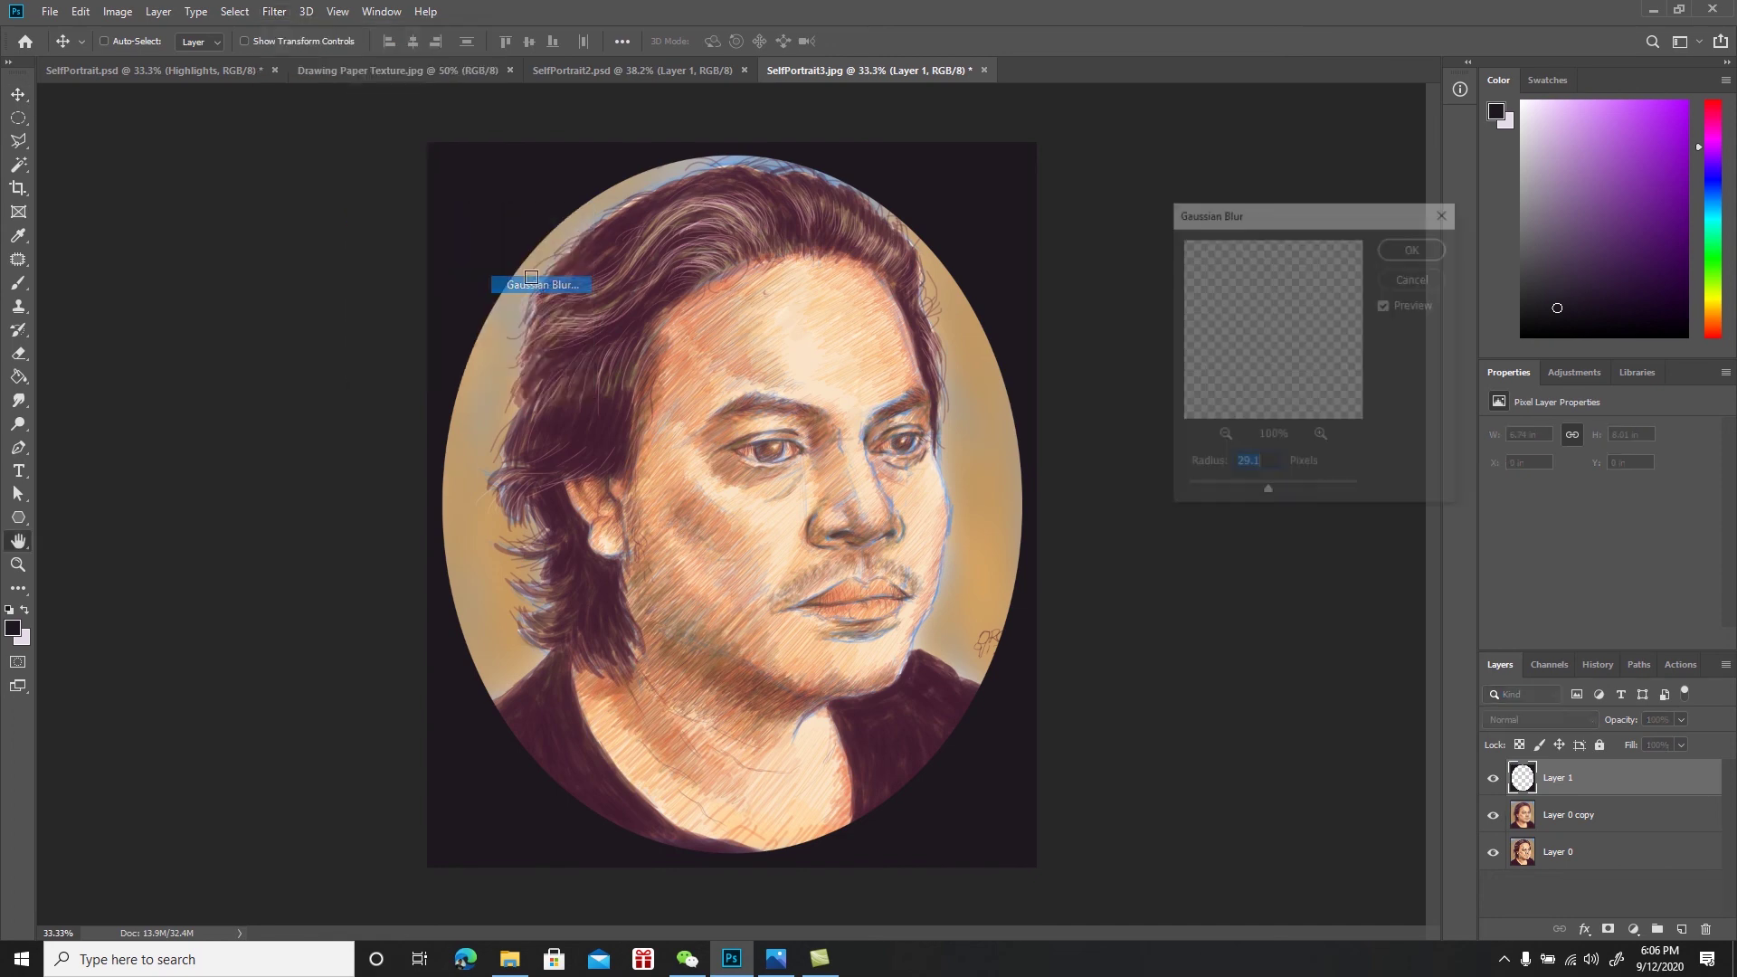
pyautogui.moveTo(1267, 494); pyautogui.dragTo(1327, 493)
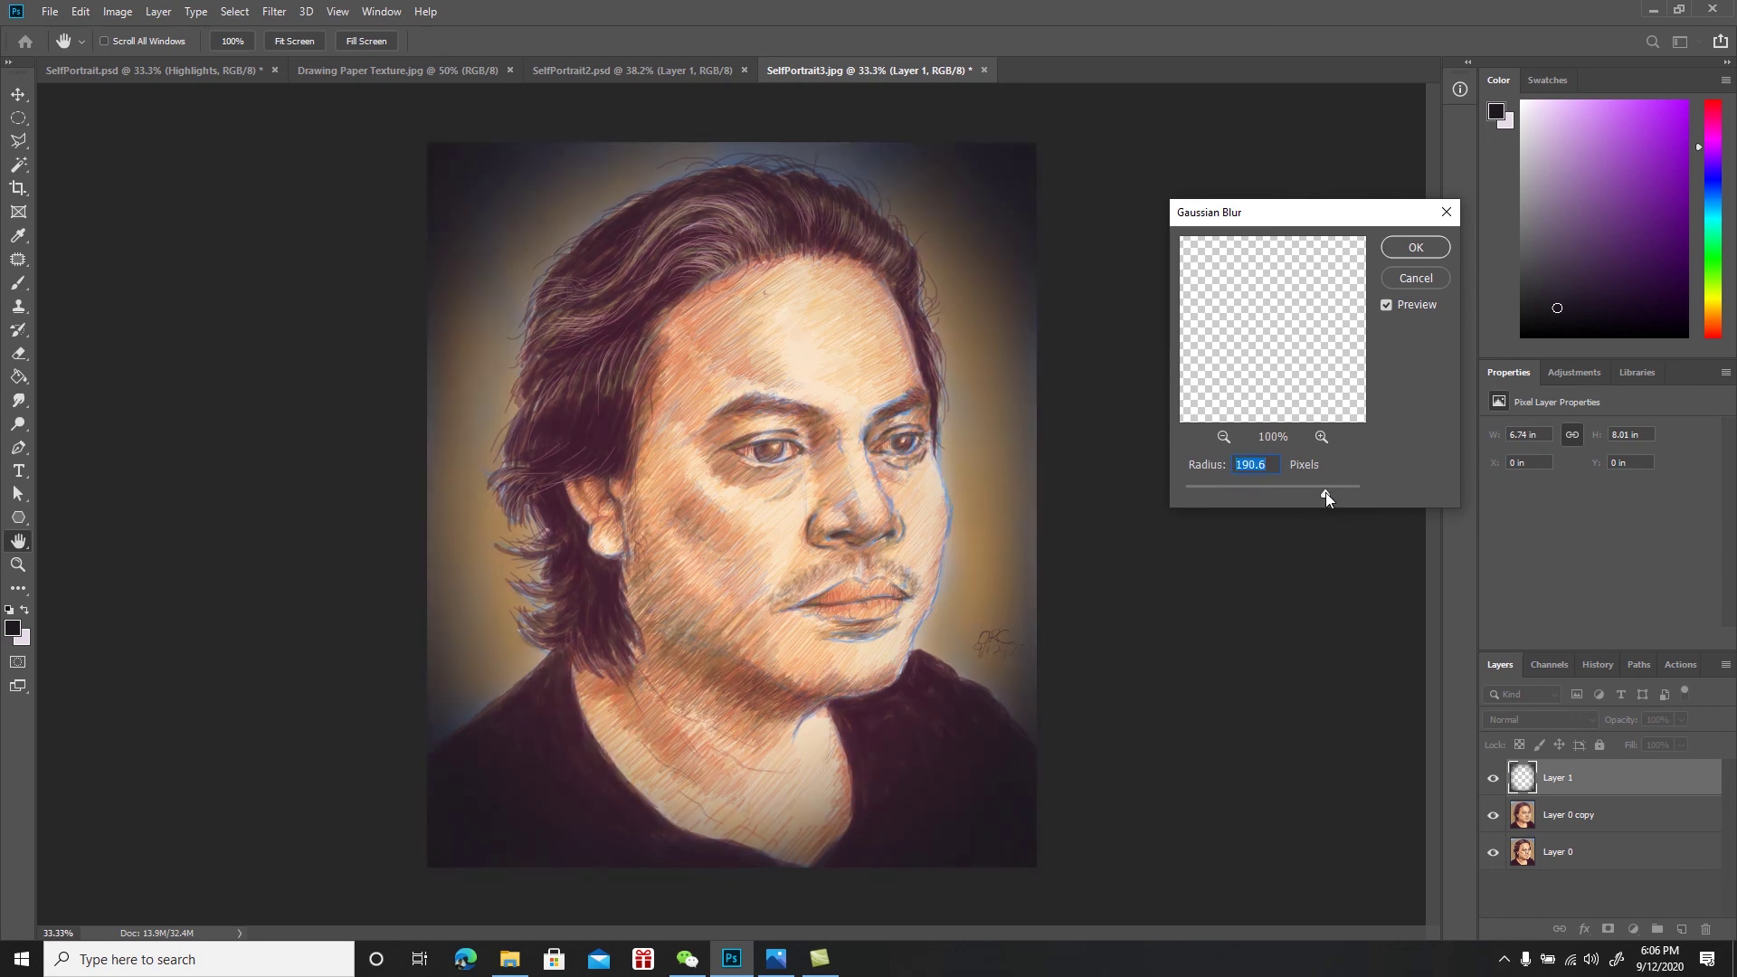
pyautogui.click(1388, 306)
pyautogui.click(1388, 306)
pyautogui.click(1388, 306)
pyautogui.click(1389, 306)
pyautogui.click(1417, 255)
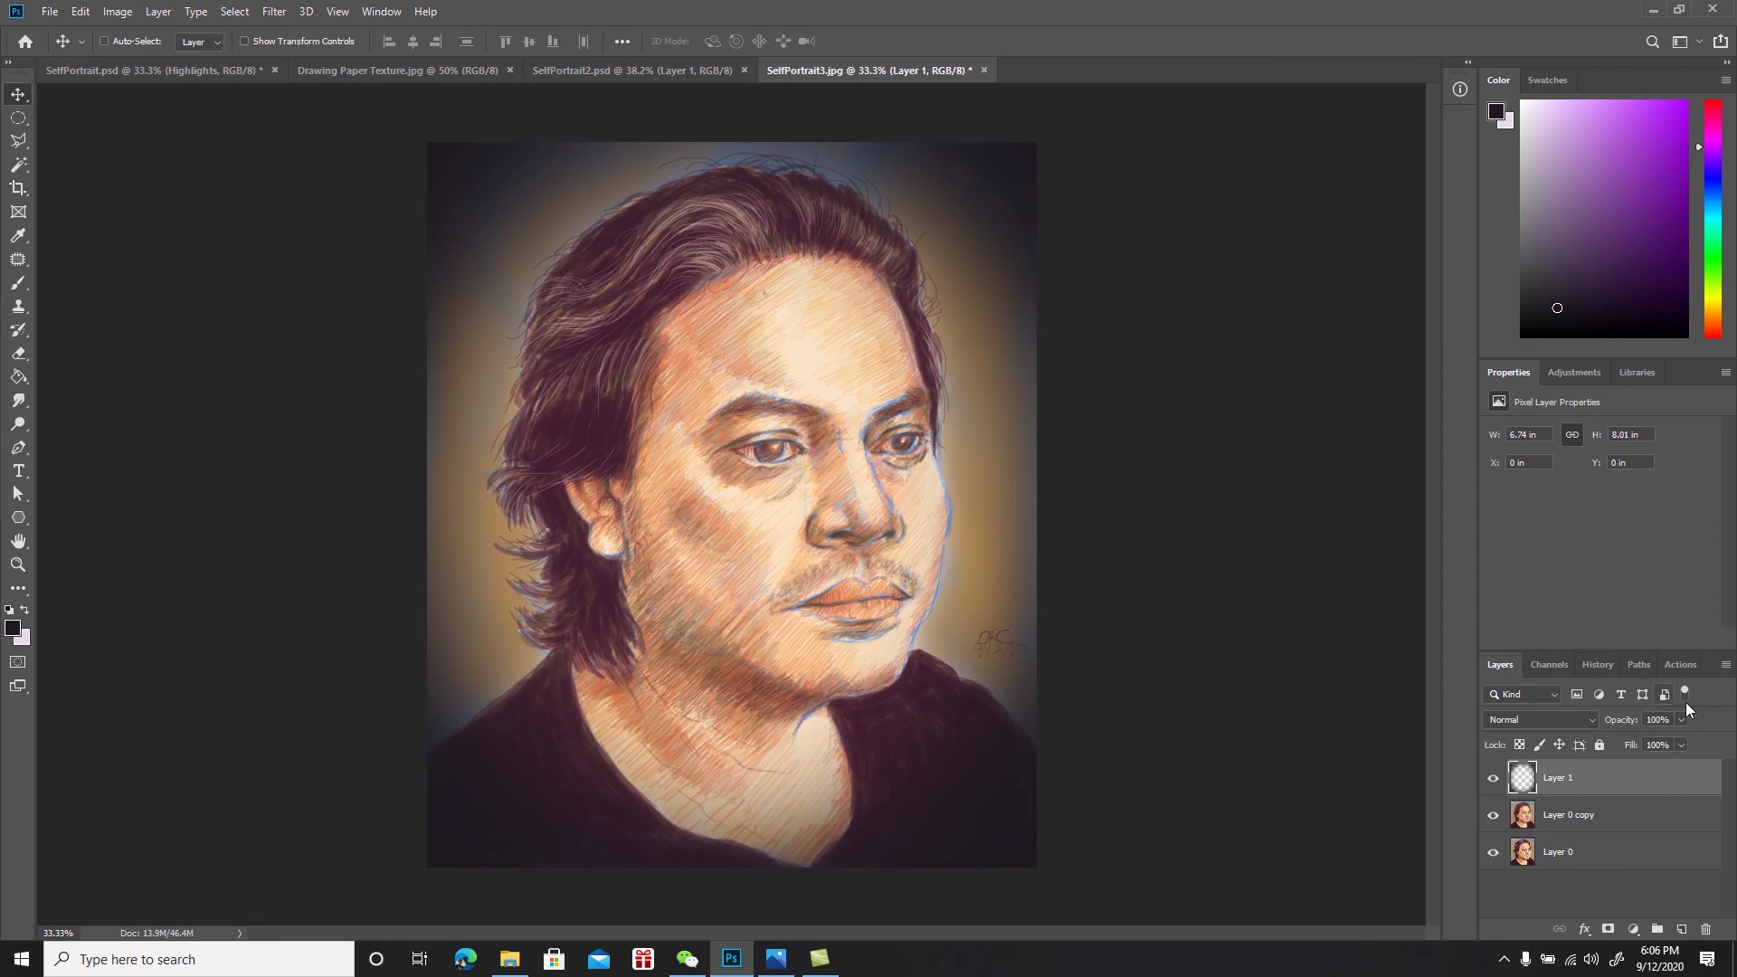
# Save the layered document as the Photoshop file SelfPortrait3 in the Day01 folder
pyautogui.click(1726, 665)
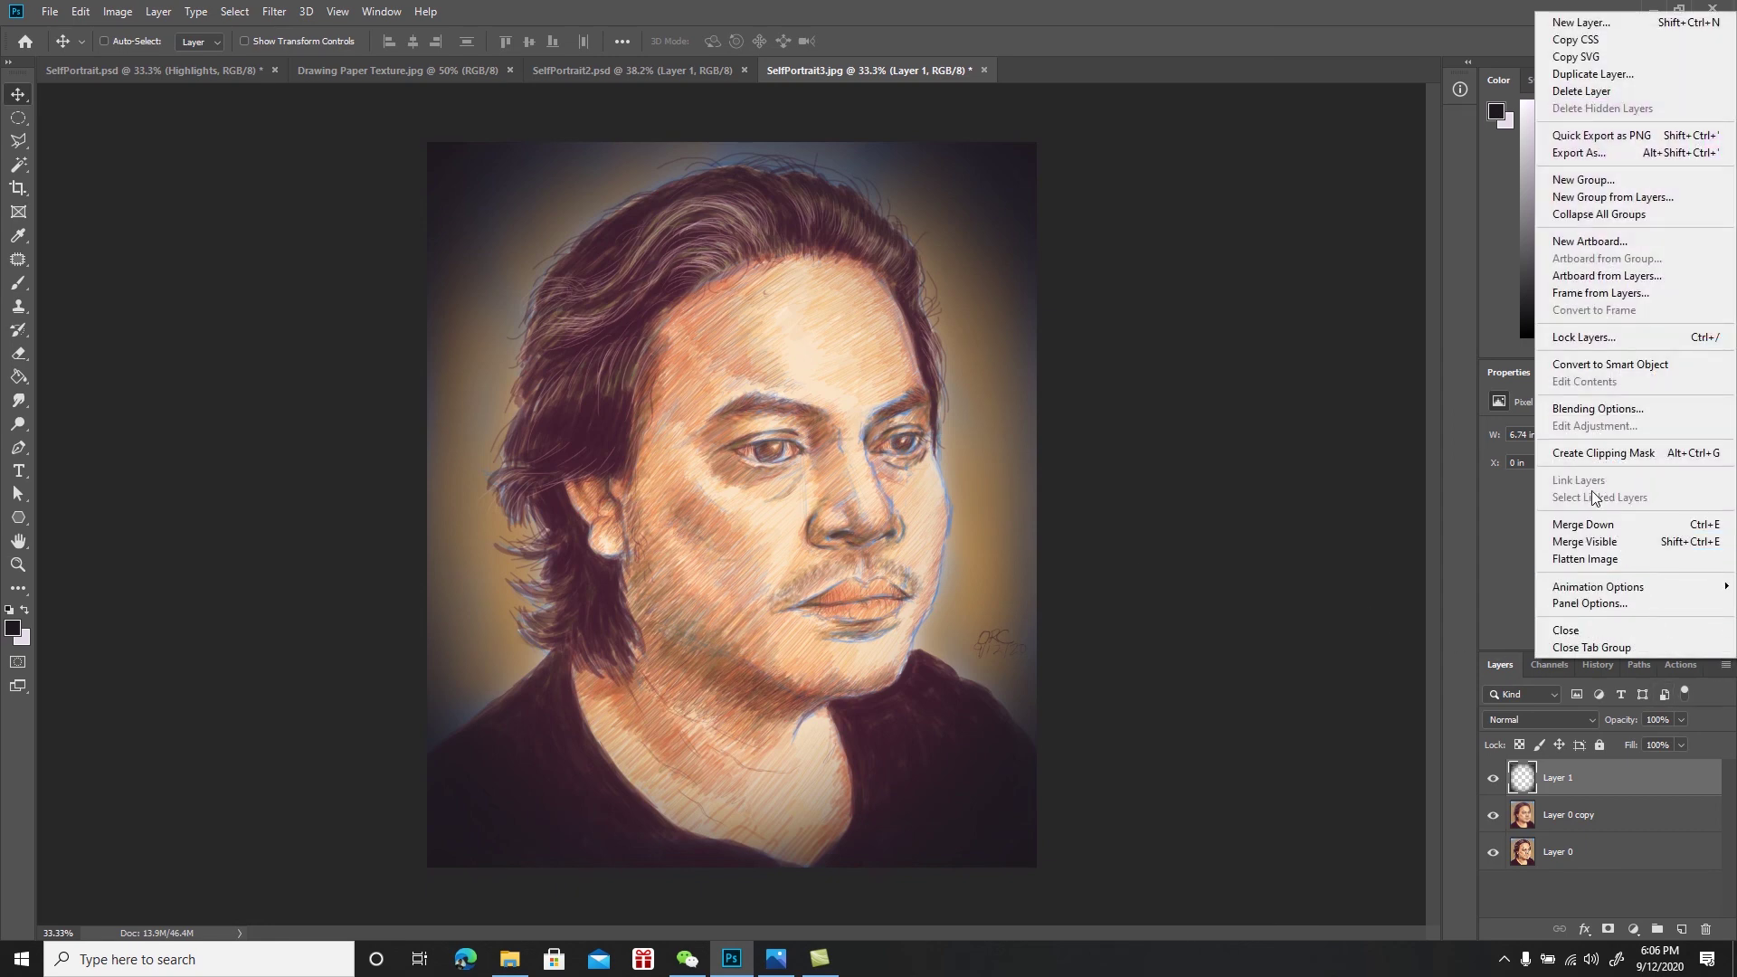
pyautogui.click(1252, 627)
pyautogui.hotkey('ctrl', 'shift', 's')
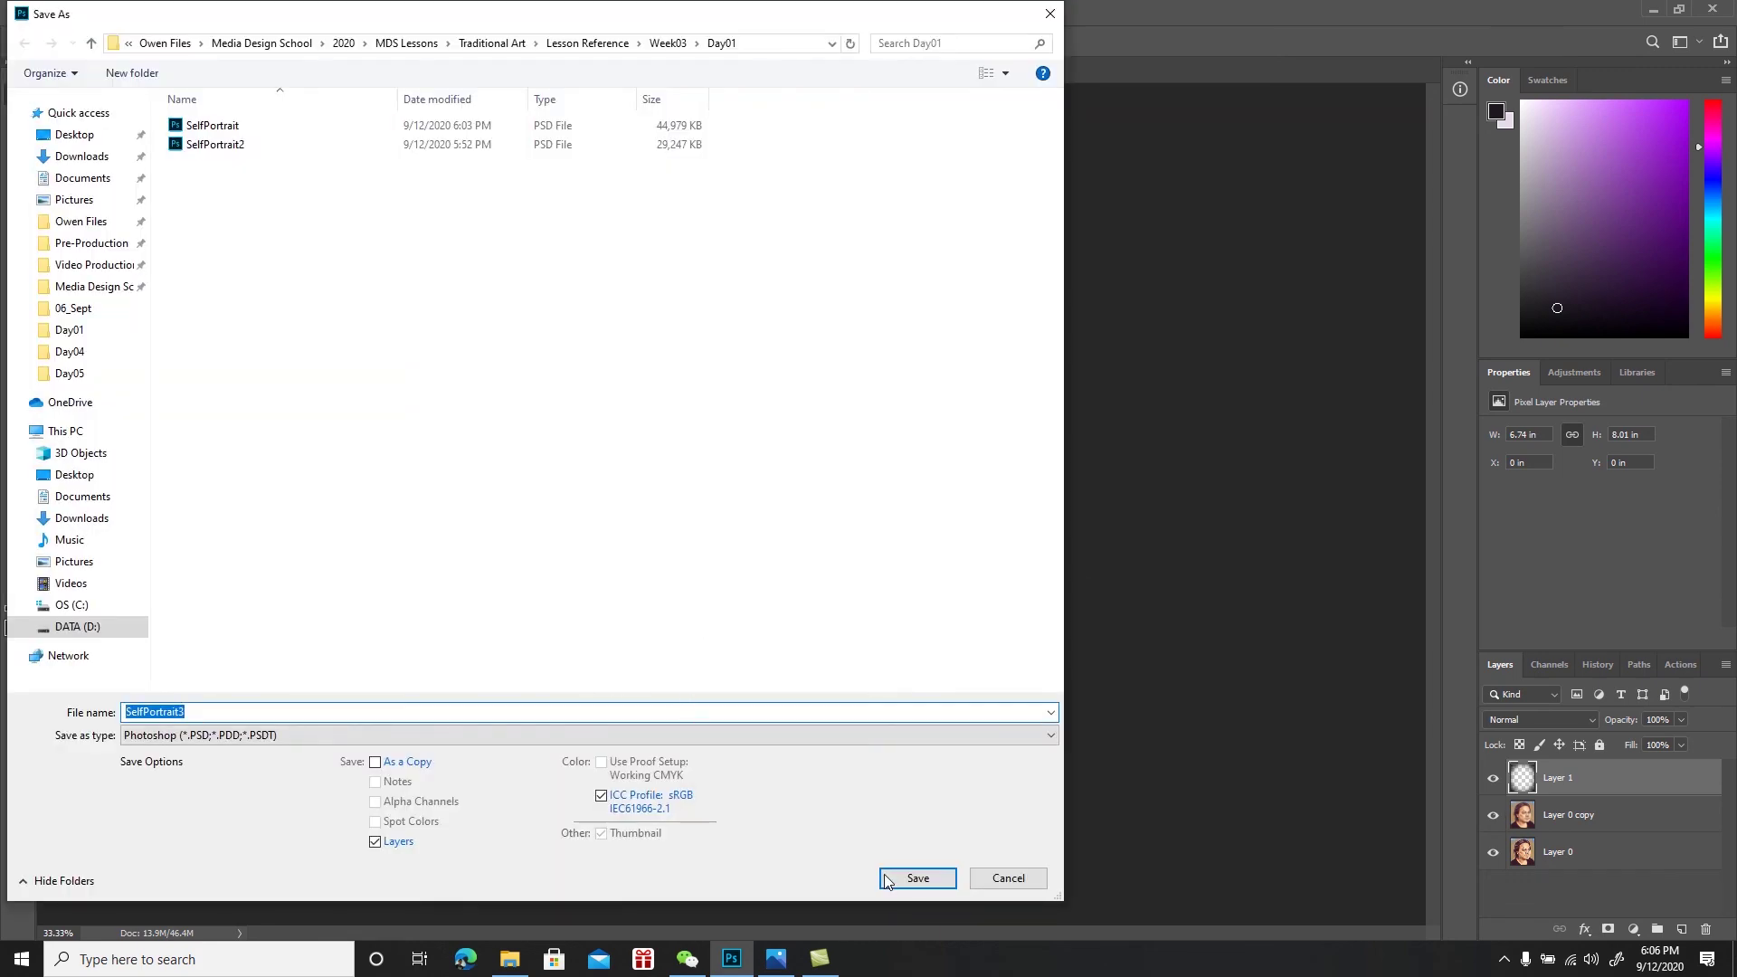
pyautogui.click(916, 879)
pyautogui.click(1068, 272)
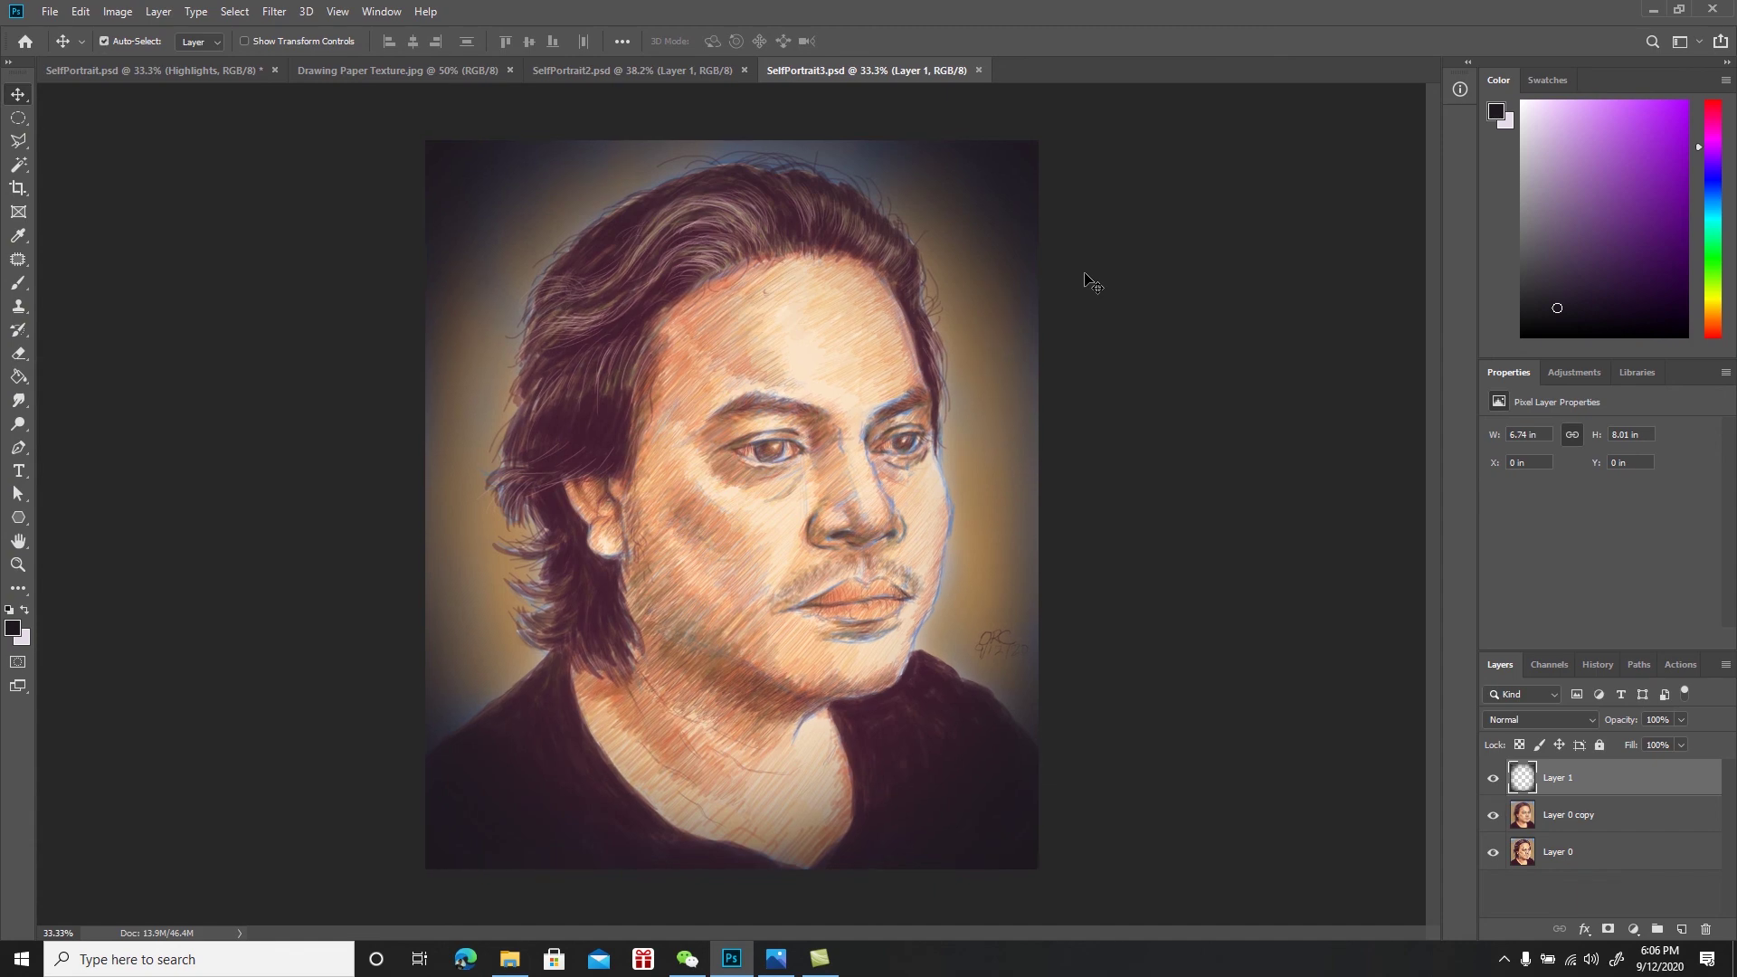
# Save a JPEG copy named SelfPortrait4 in the Day01 folder at maximum quality 12
pyautogui.hotkey('ctrl', '0')
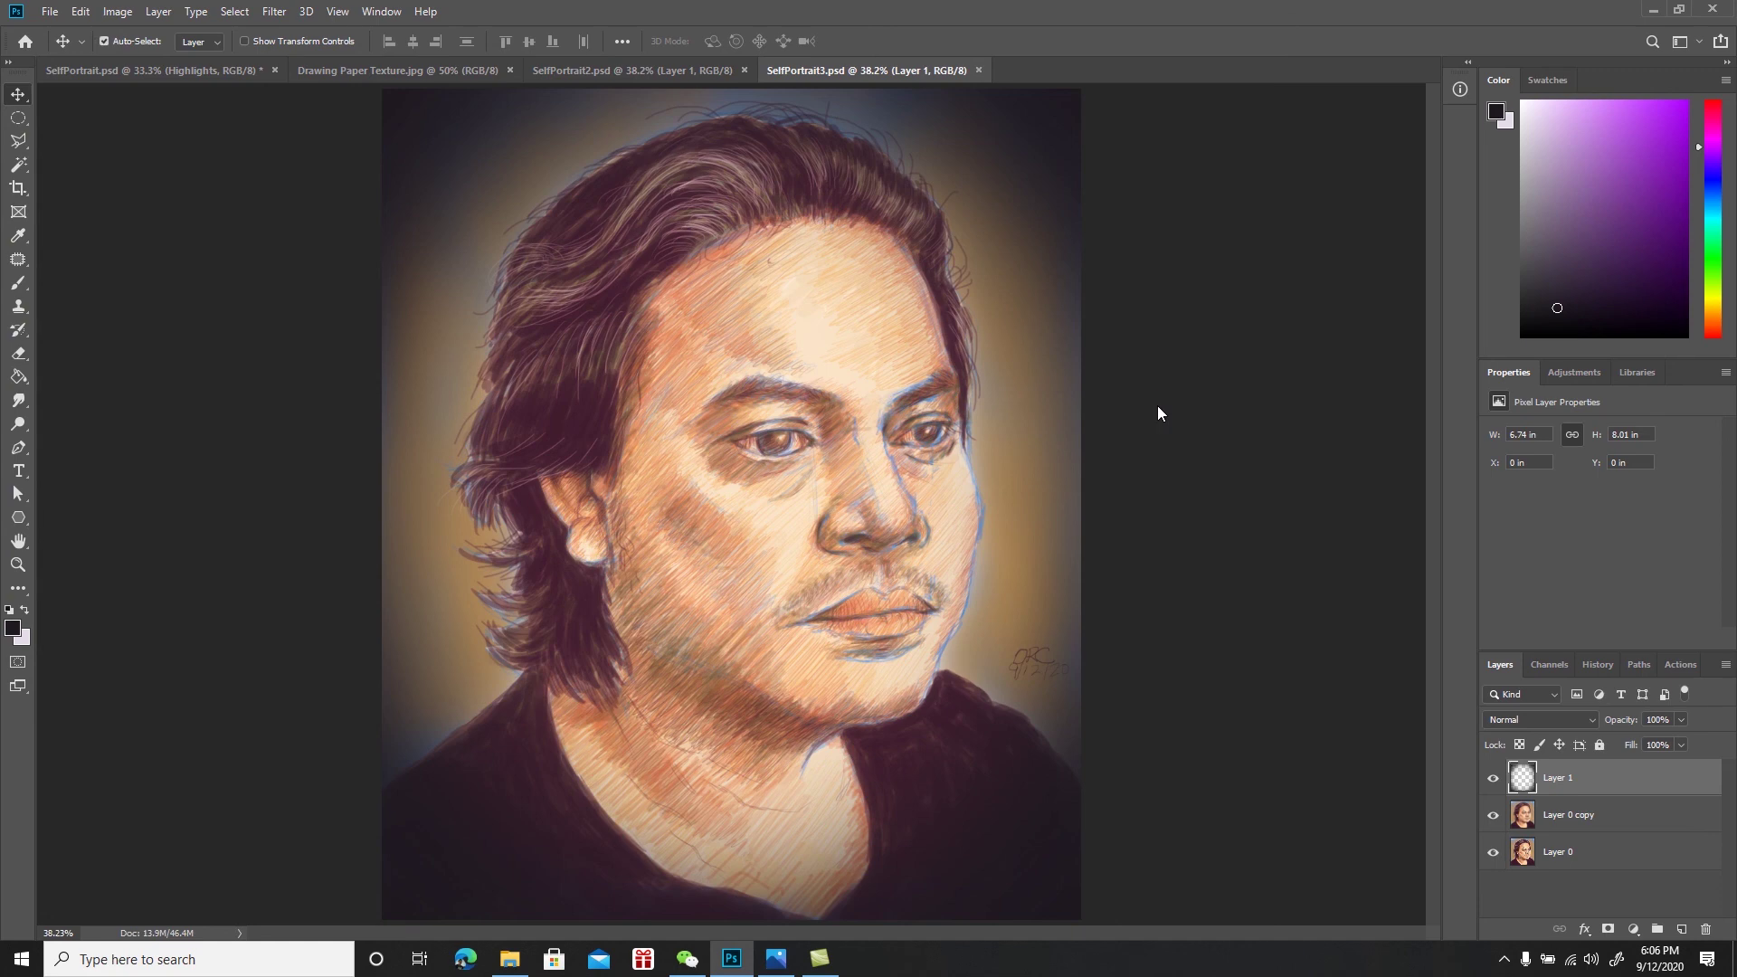
pyautogui.hotkey('ctrl', 'shift', 's')
pyautogui.click(135, 736)
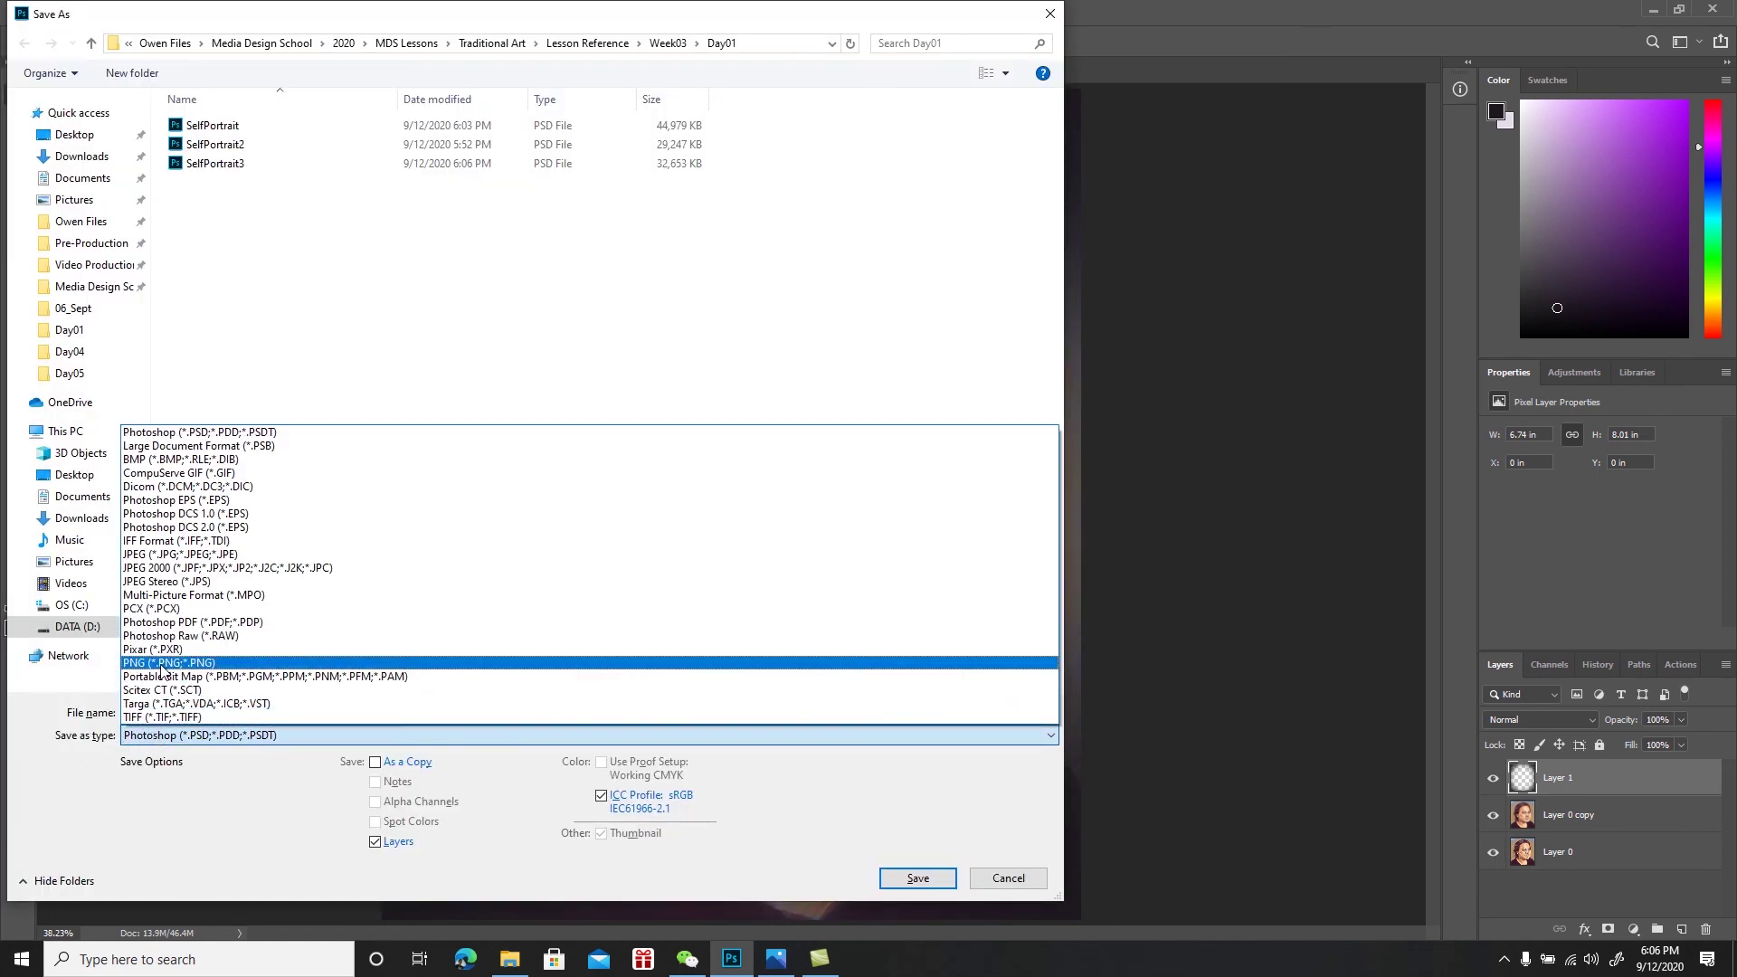
pyautogui.click(177, 555)
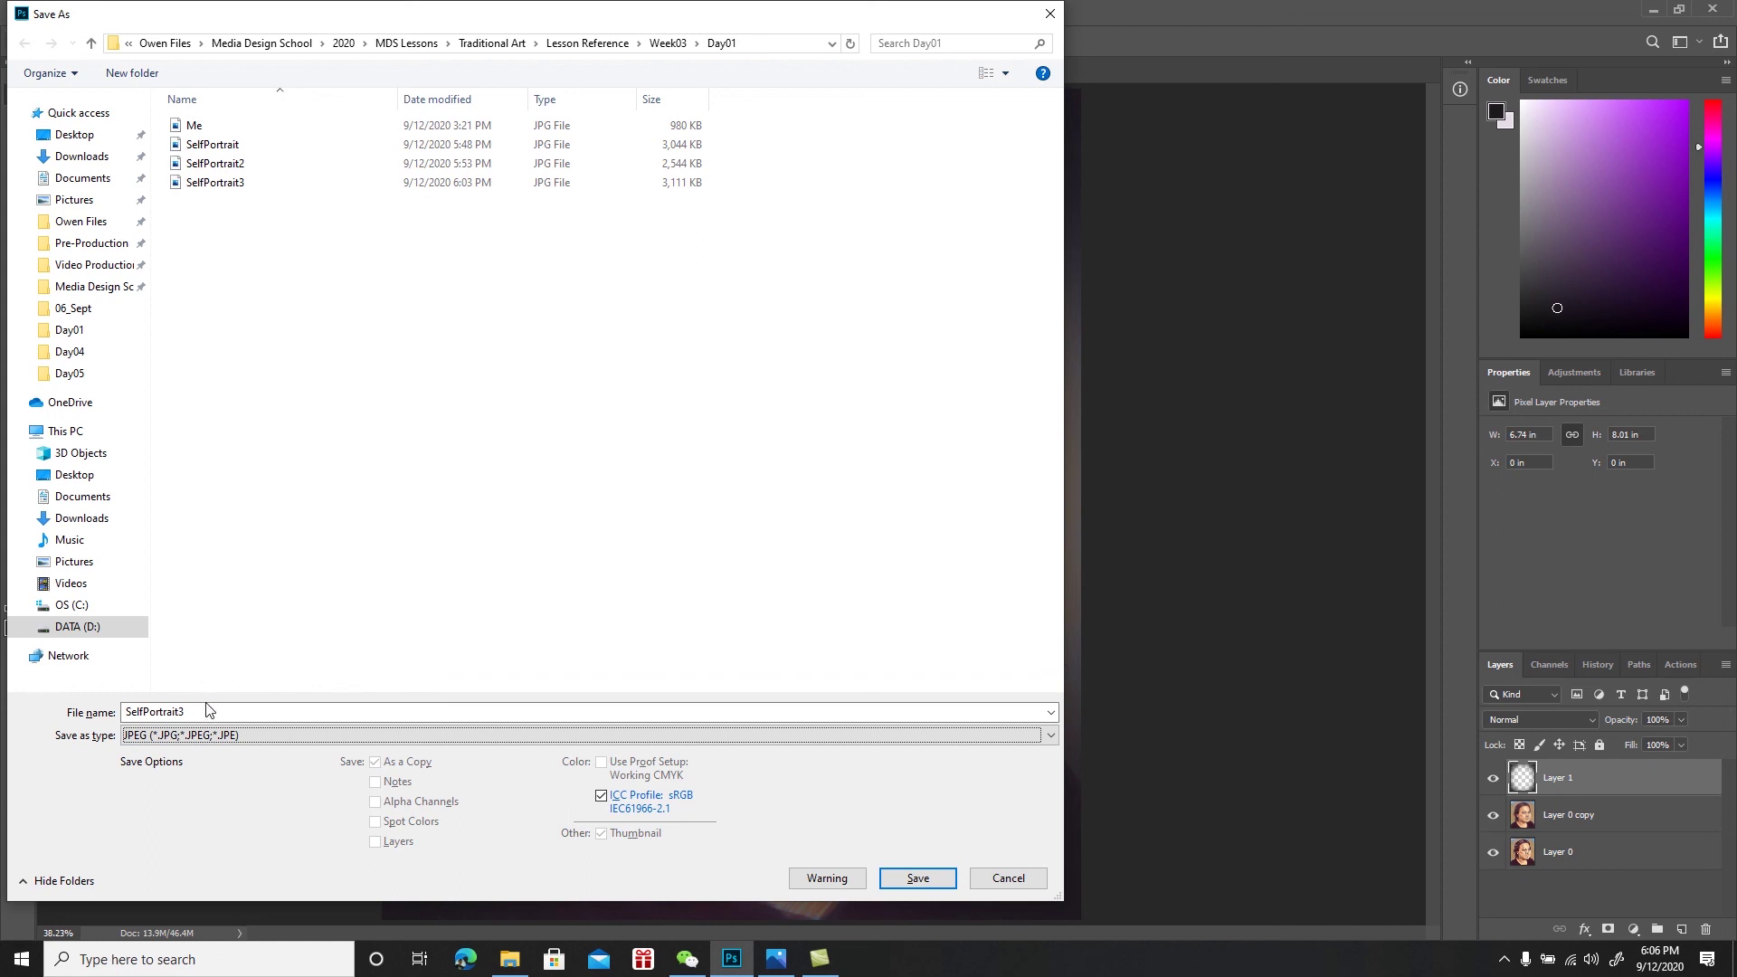
pyautogui.click(406, 713)
pyautogui.click(407, 712)
pyautogui.press('BackSpace')
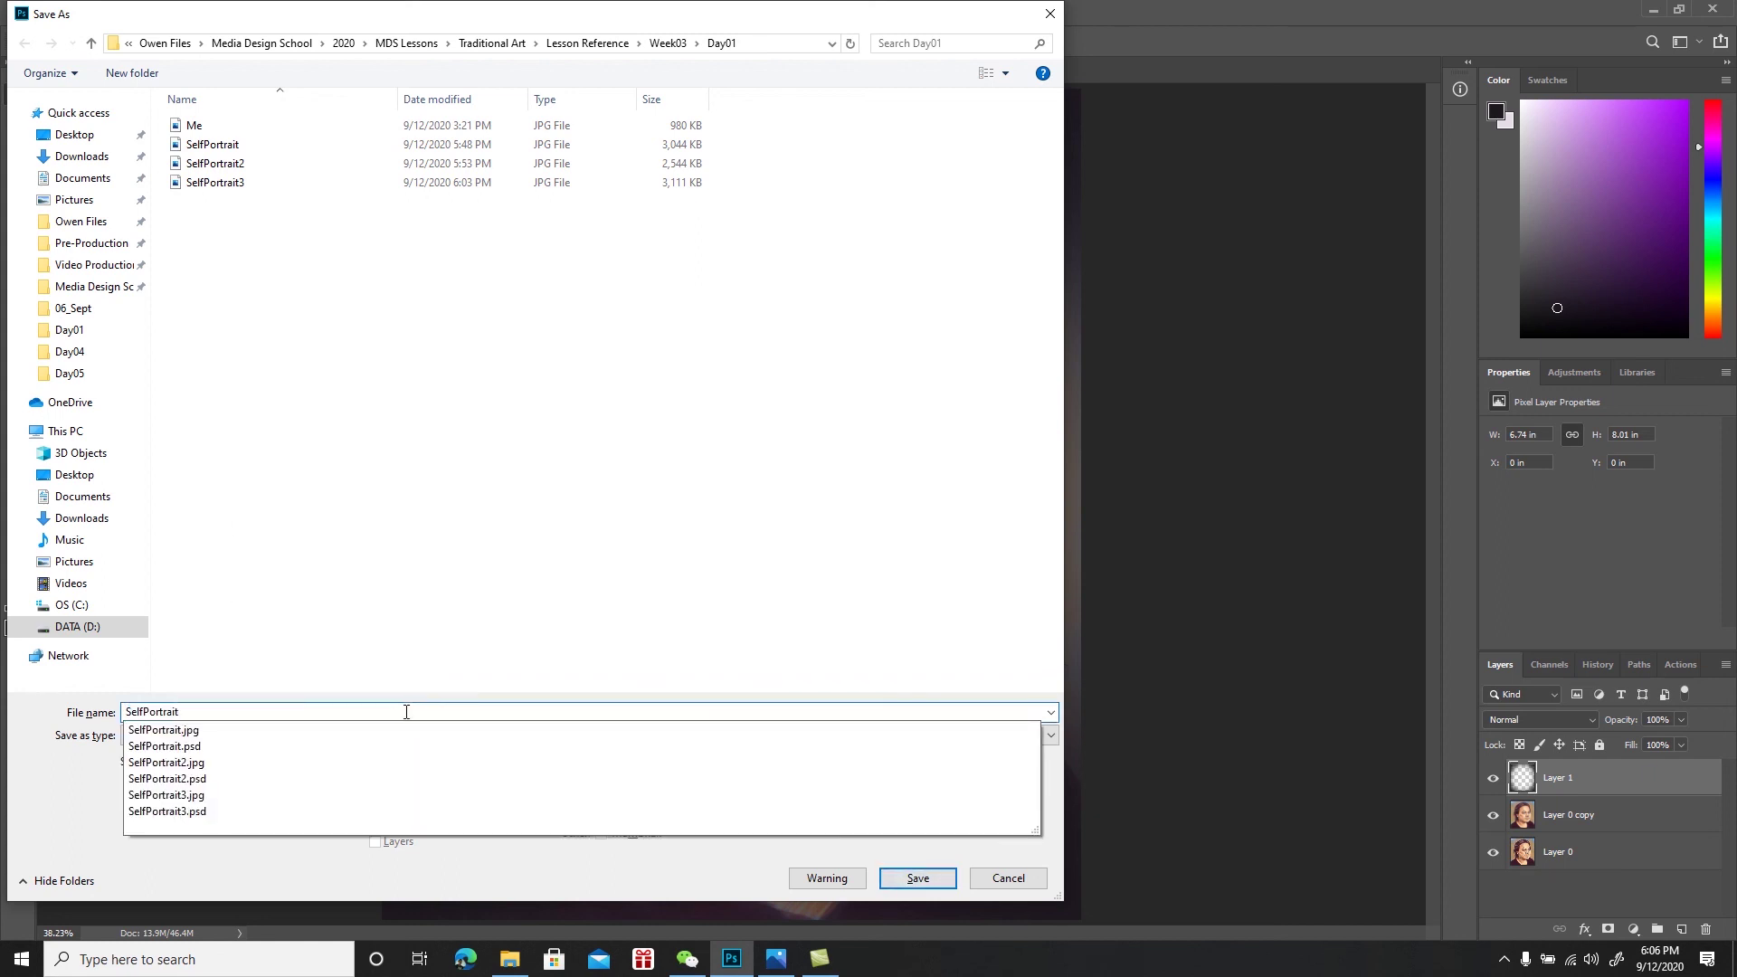
pyautogui.write('4')
pyautogui.click(905, 877)
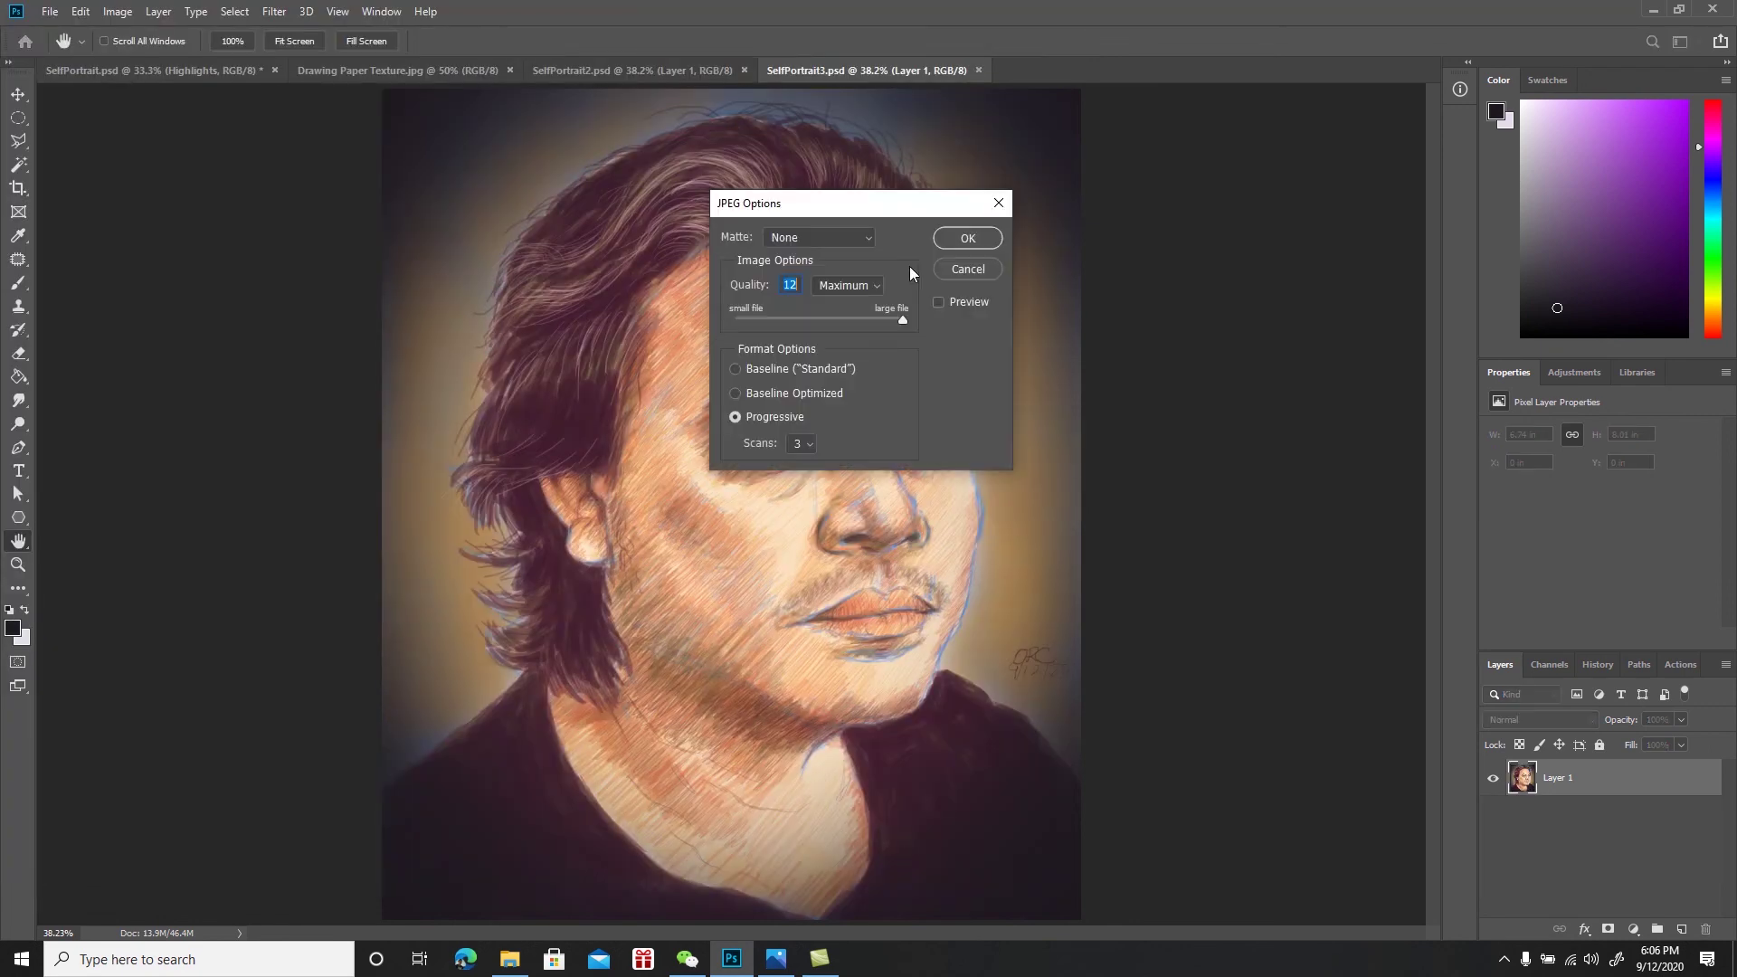
pyautogui.click(954, 244)
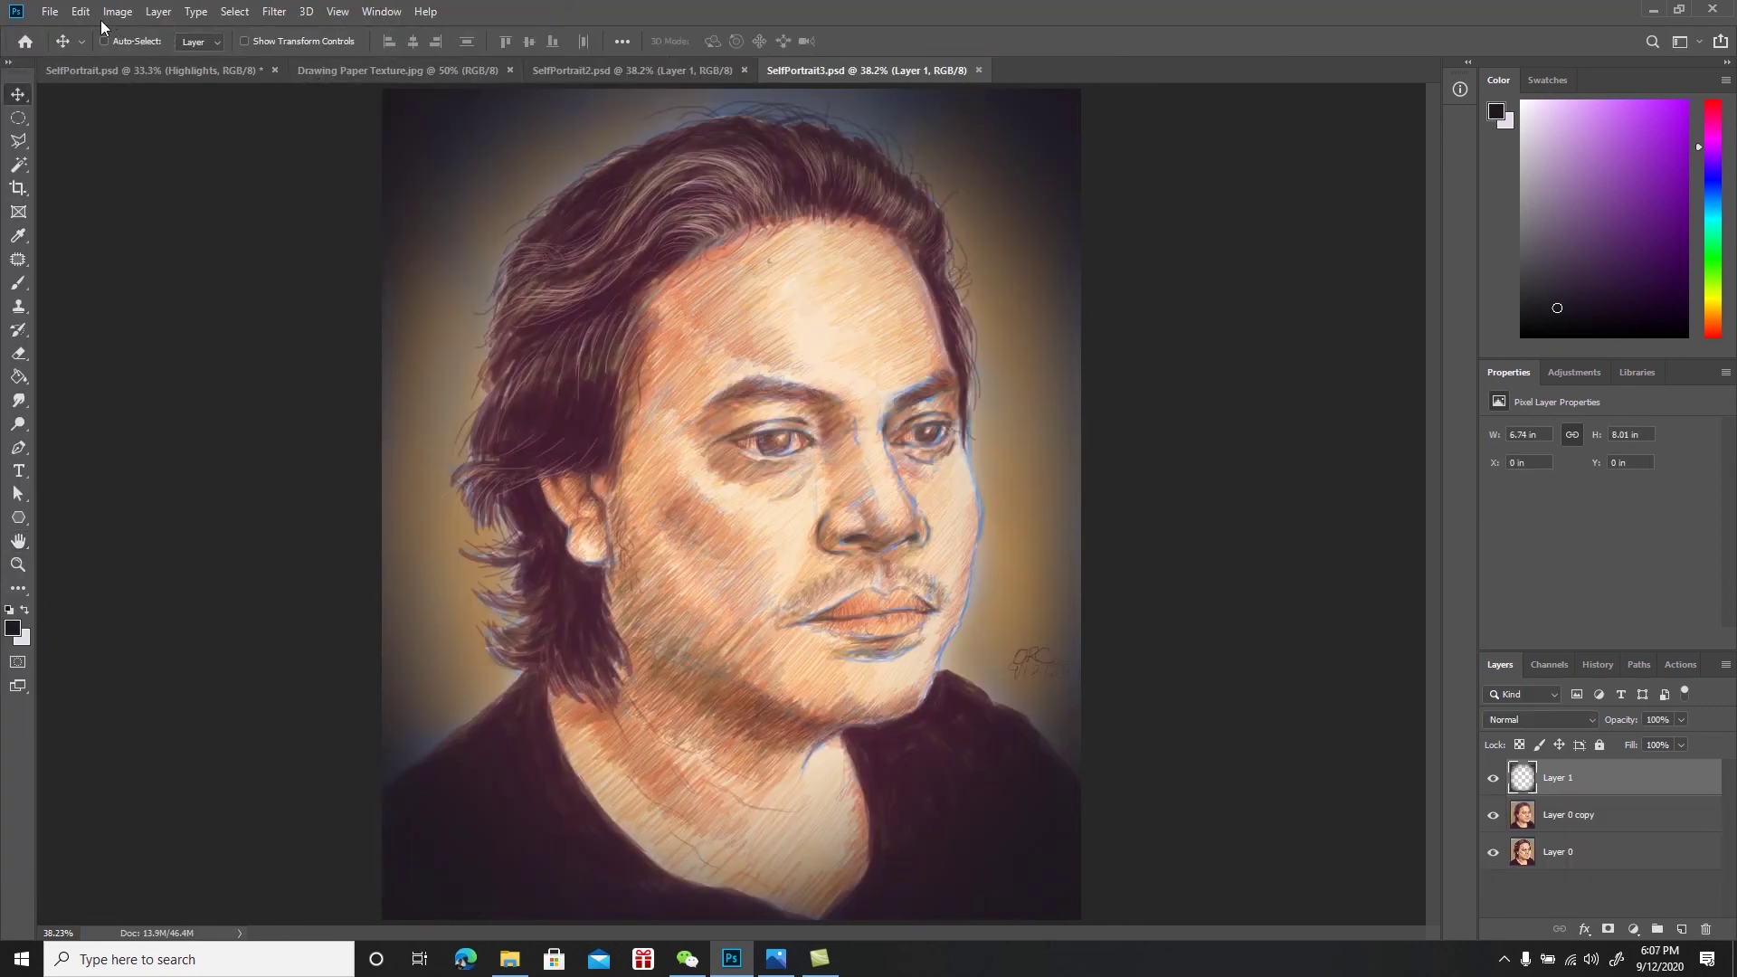
# Open SelfPortrait4.jpg from the Day01 folder and fit it to the window
pyautogui.click(50, 12)
pyautogui.click(63, 43)
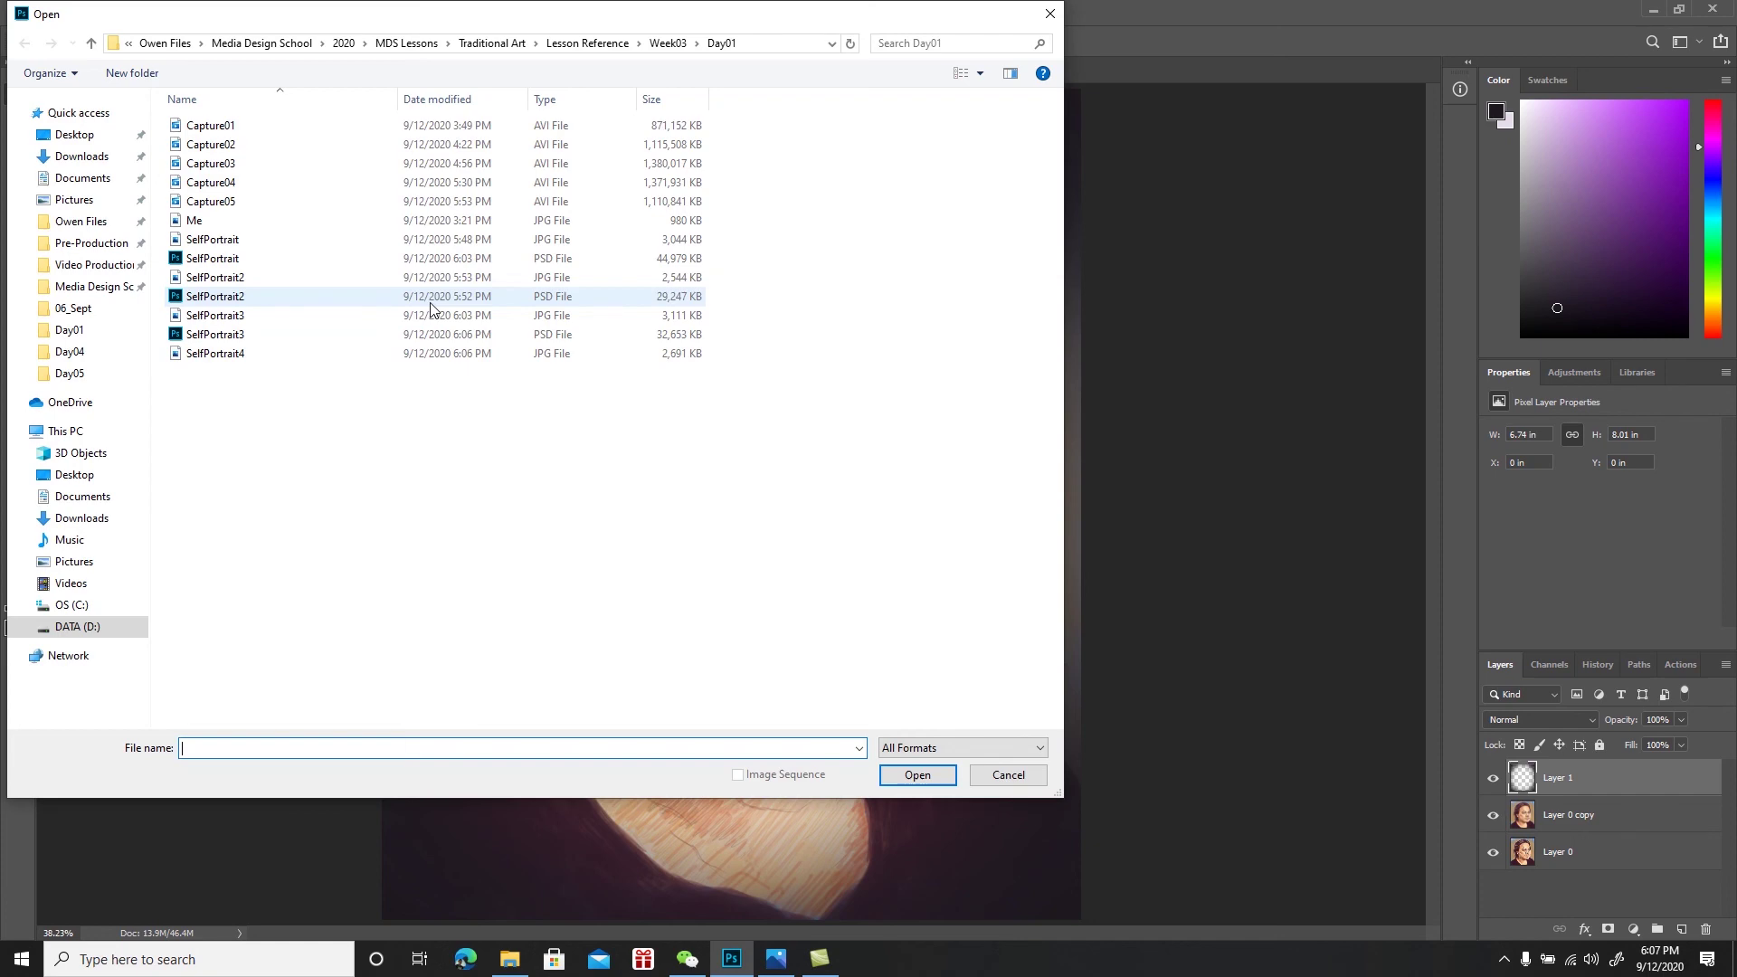
pyautogui.click(253, 358)
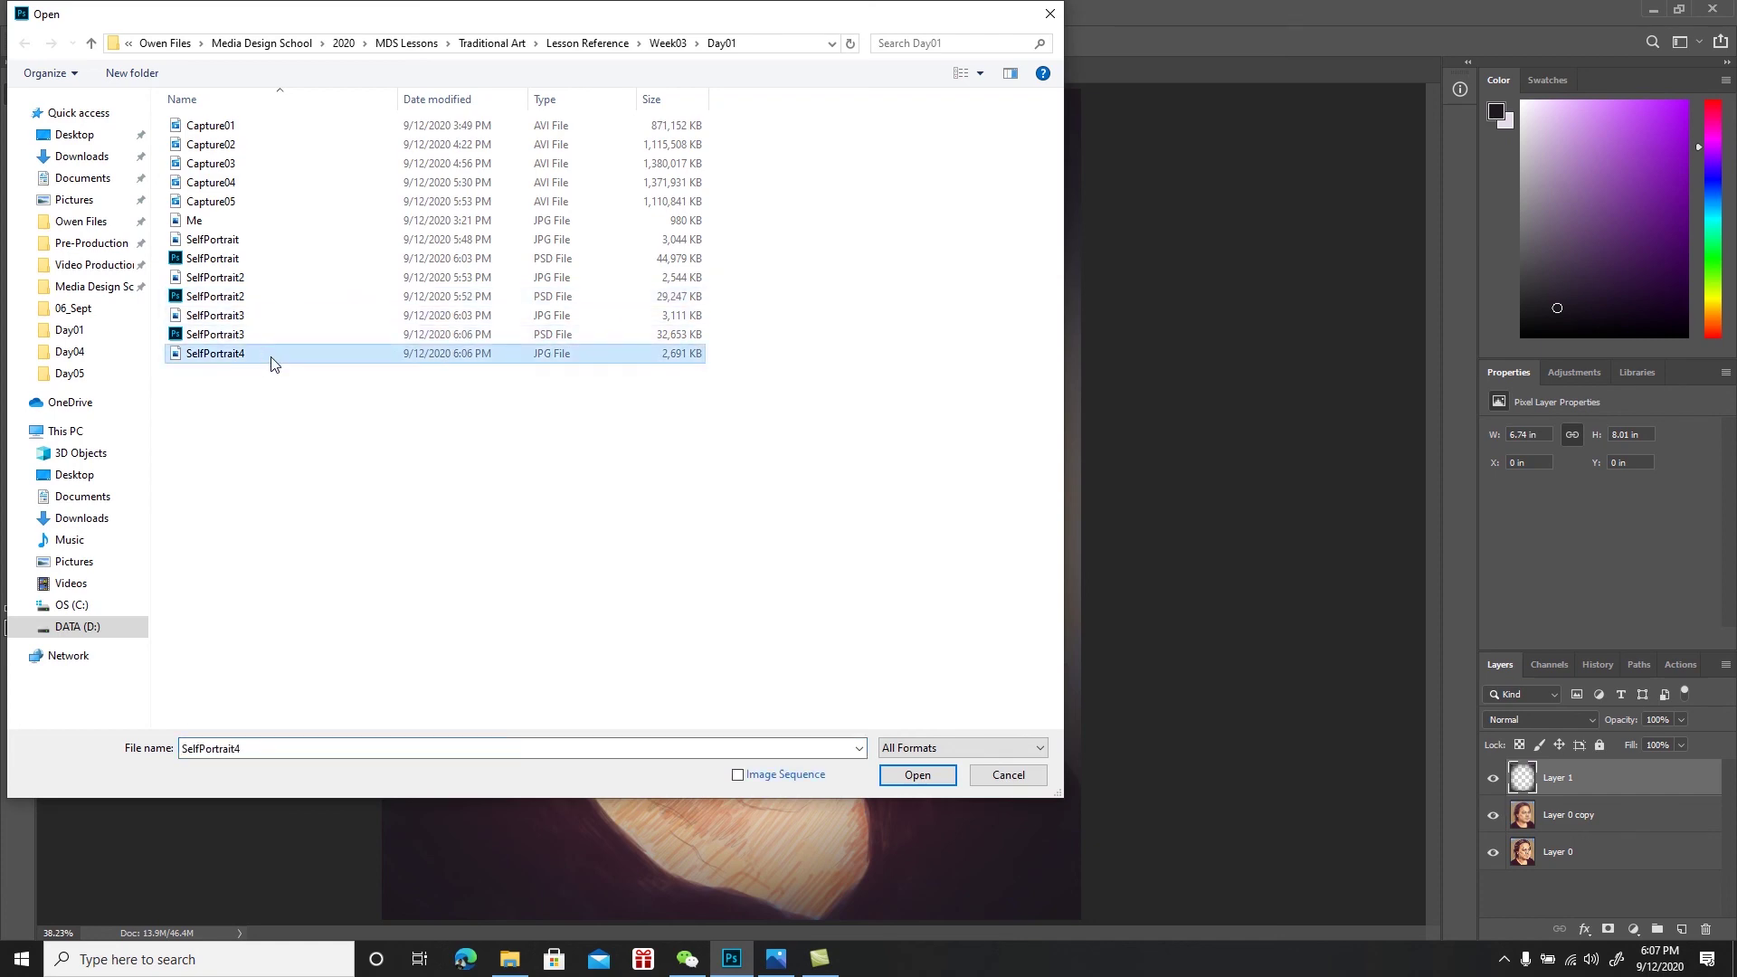
pyautogui.click(912, 778)
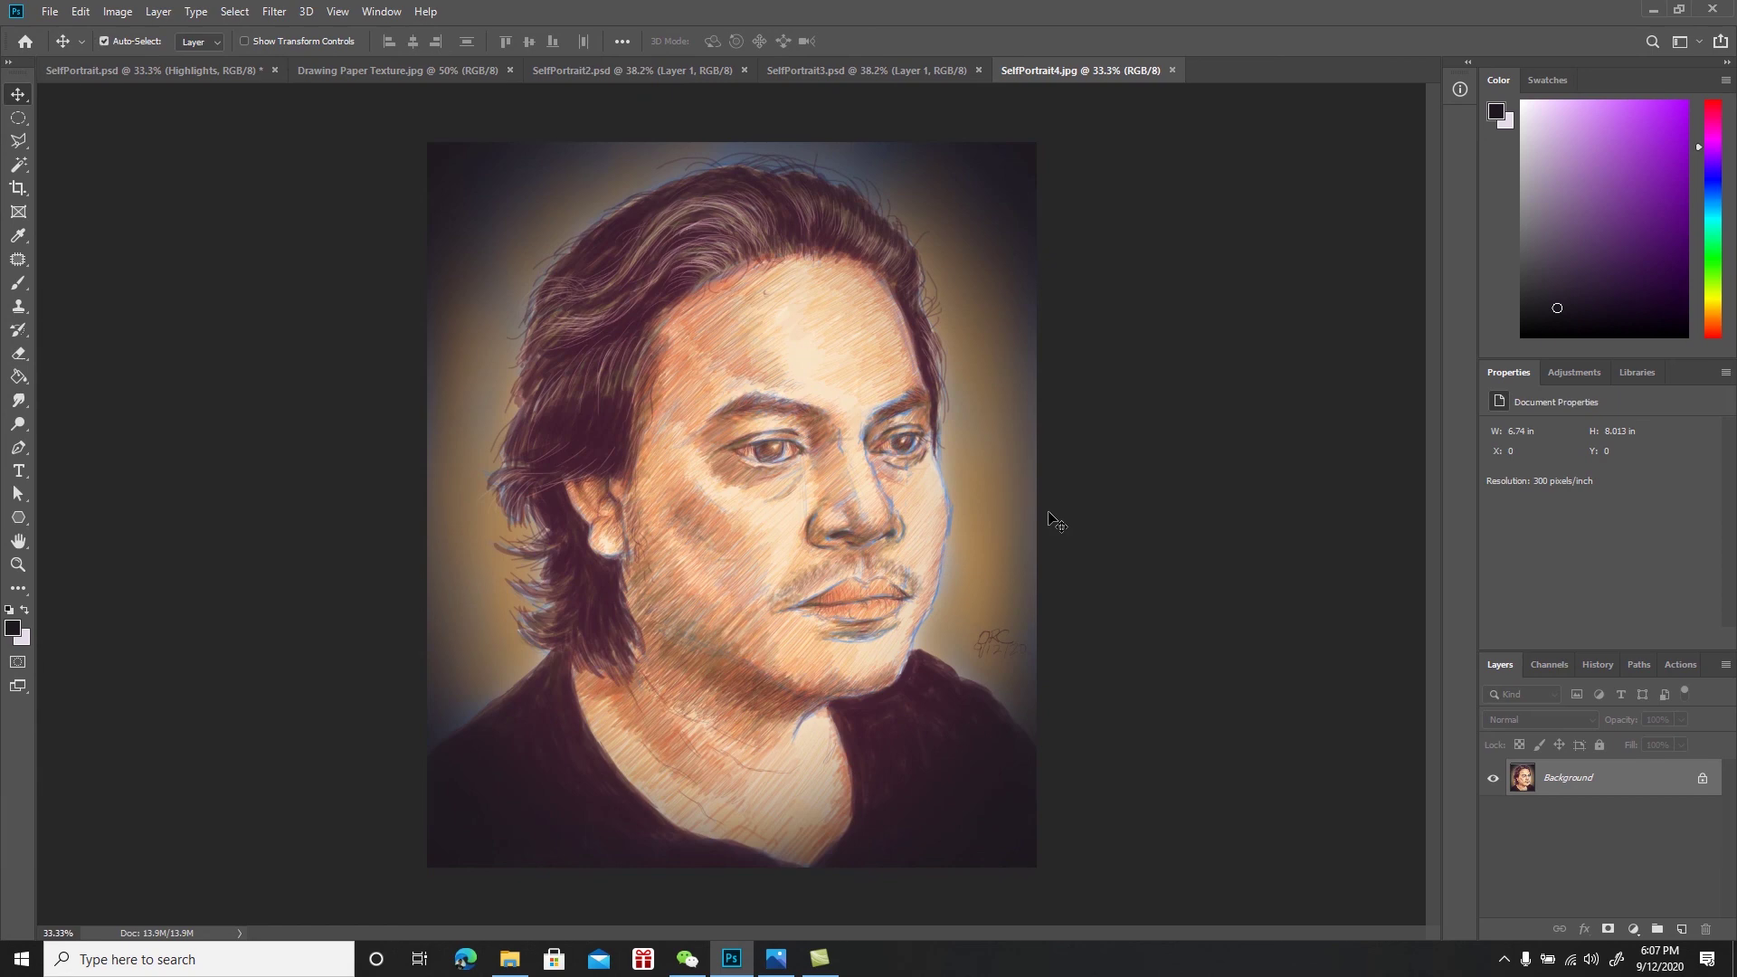
pyautogui.hotkey('ctrl', '0')
# Sharpen SelfPortrait4.jpg with Unsharp Mask, comparing the preview and raising the radius slightly before applying
pyautogui.click(271, 18)
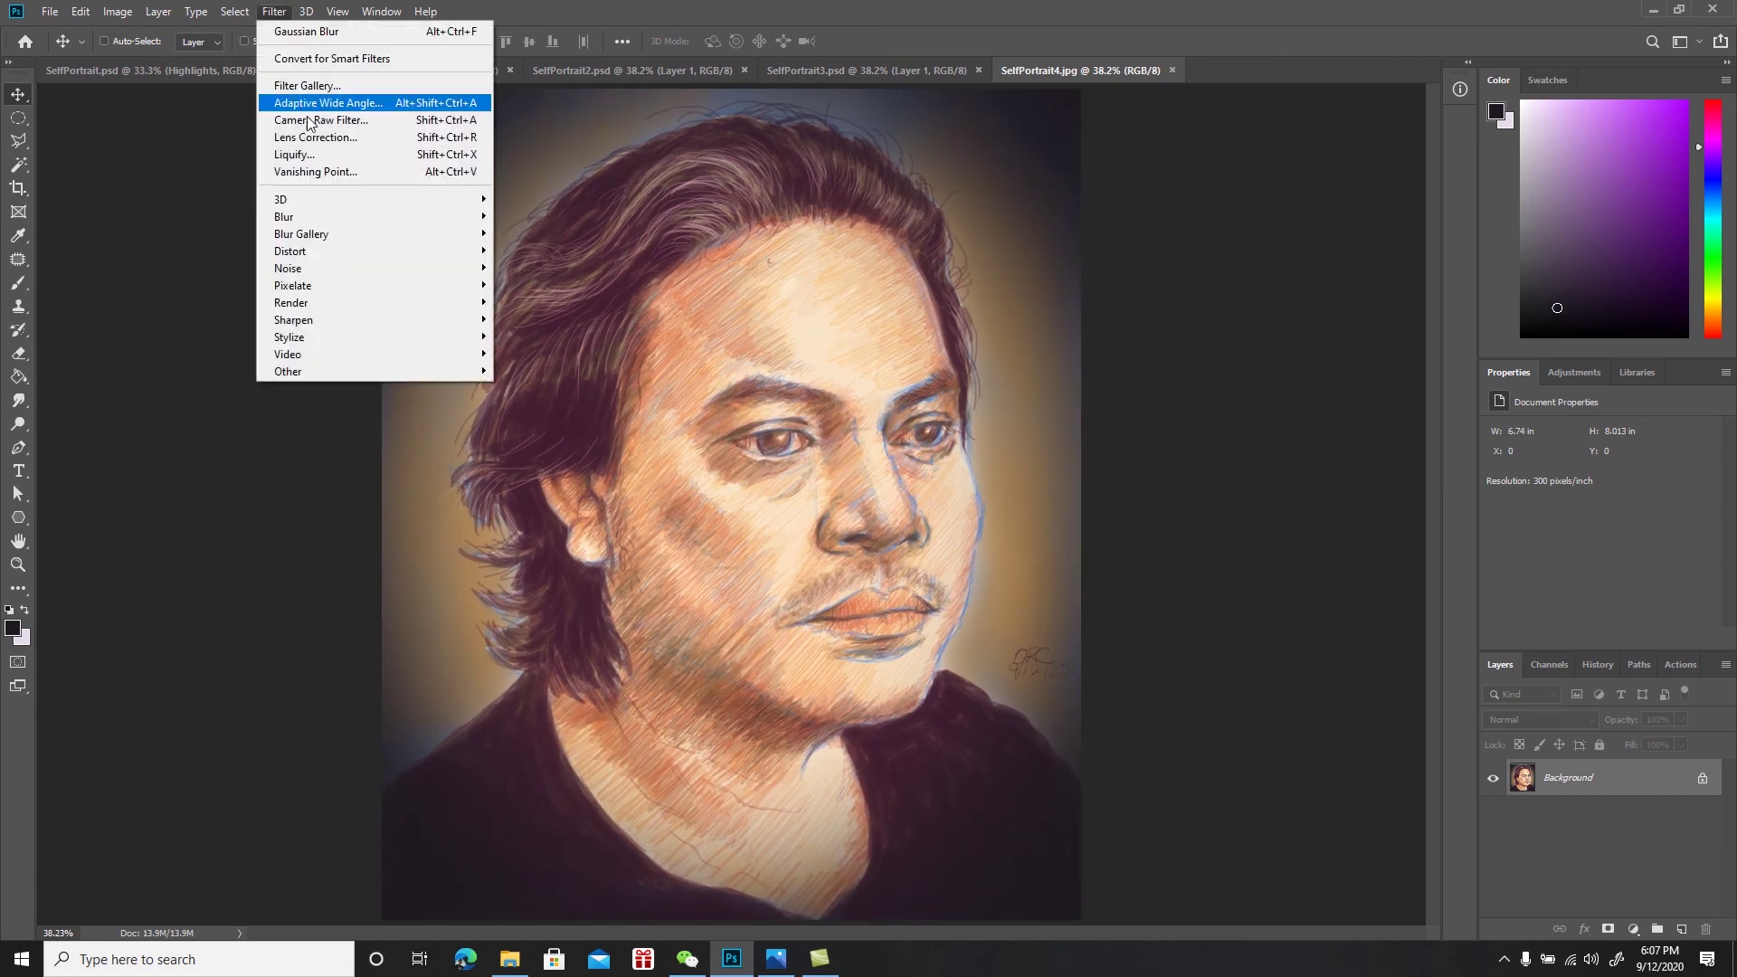
pyautogui.moveTo(459, 324)
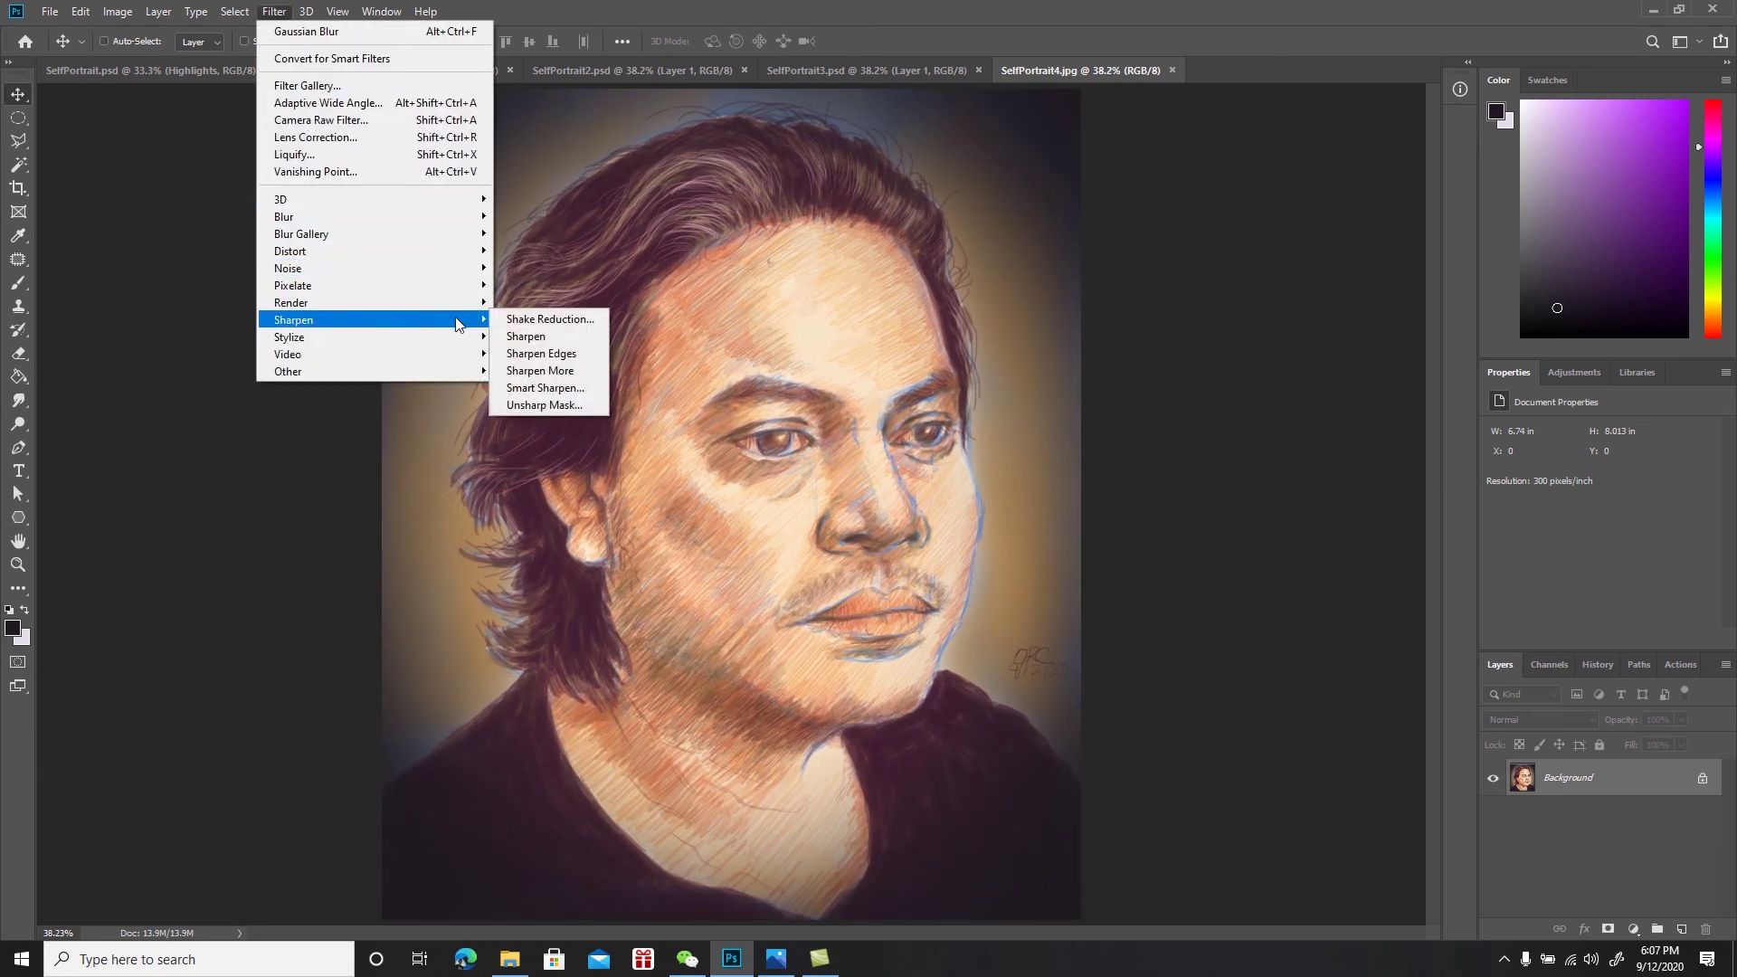
pyautogui.click(512, 407)
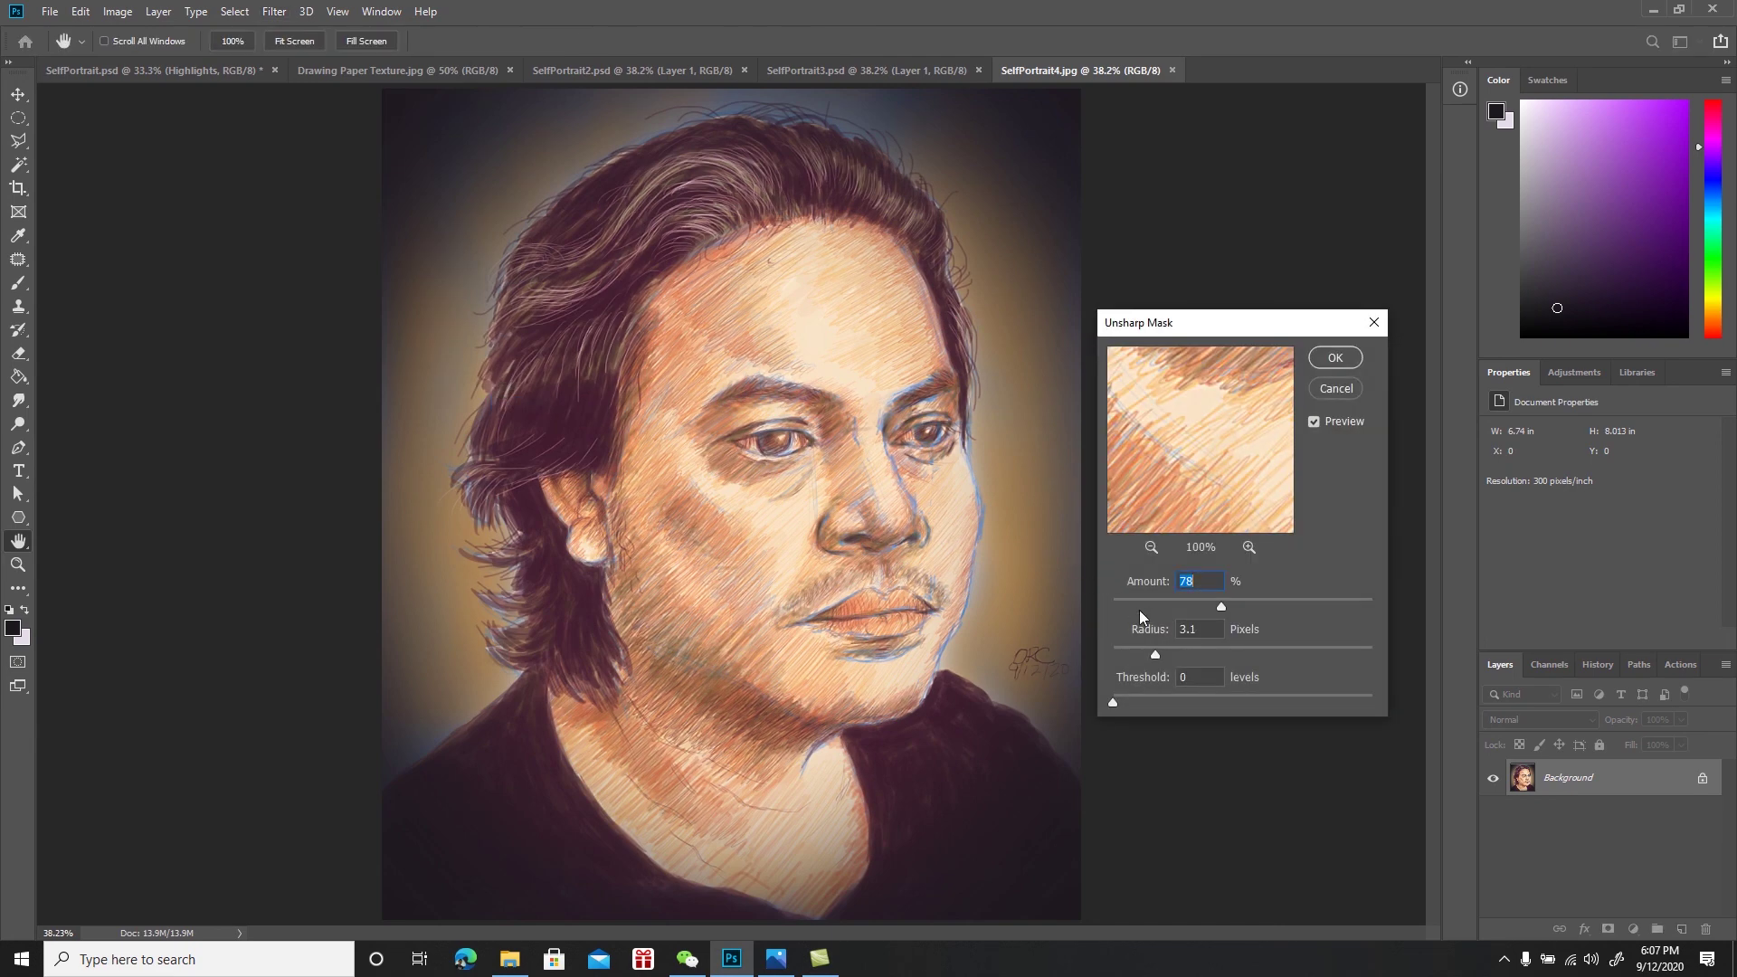
pyautogui.click(1314, 422)
pyautogui.click(1224, 608)
pyautogui.moveTo(1158, 654); pyautogui.dragTo(1169, 653)
pyautogui.click(1328, 357)
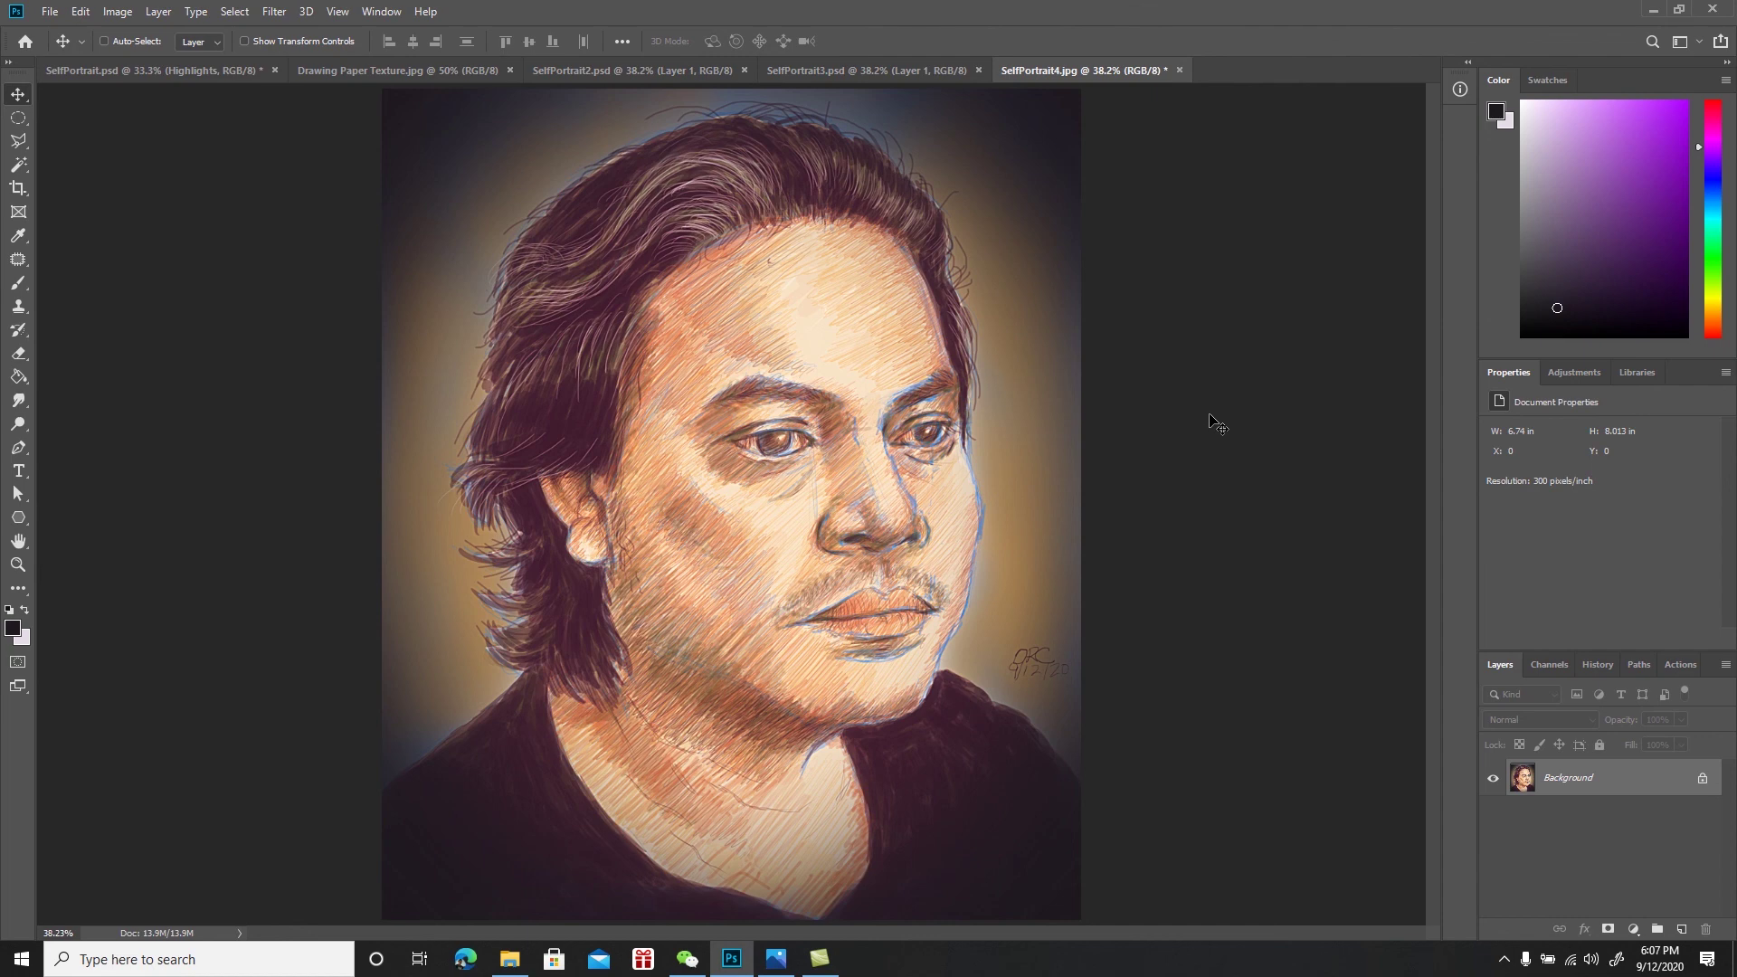
# Hide the interface and view the sharpened portrait full screen on a black background
pyautogui.press('Tab')
pyautogui.press('f')
pyautogui.press('f')
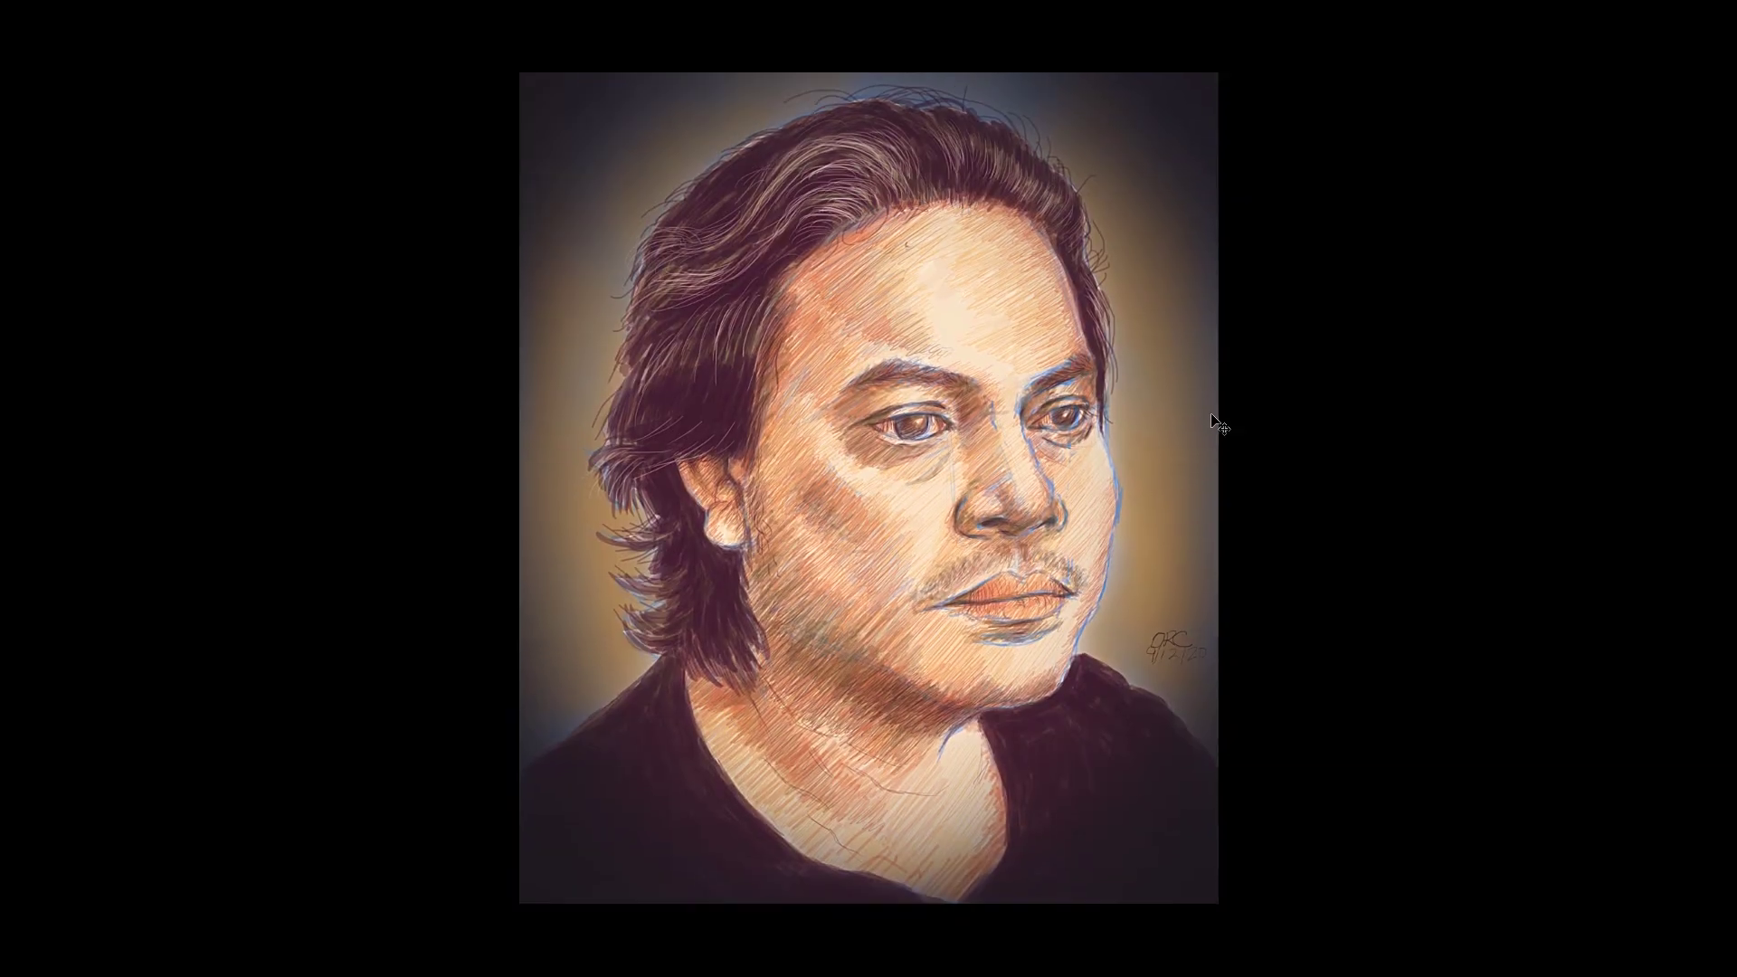